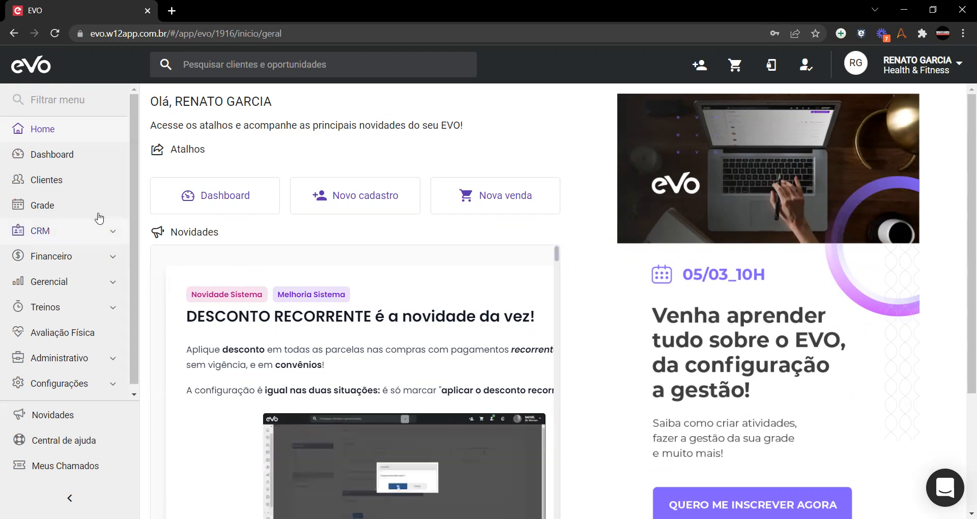
Step: Go to Administrativo > Atividades and close the 'Estamos ao vivo' banner to see the 14 active activities
scroll(80, 210, "down", 1)
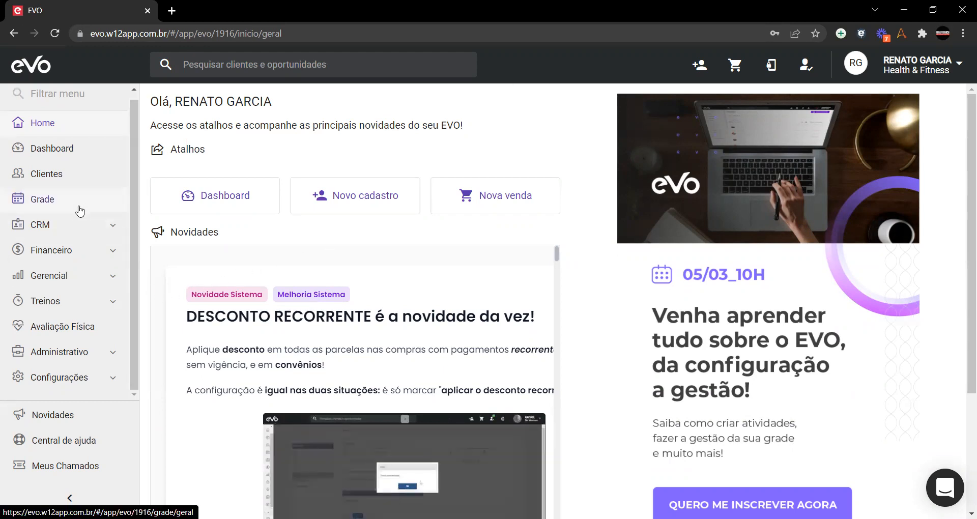
left_click(69, 352)
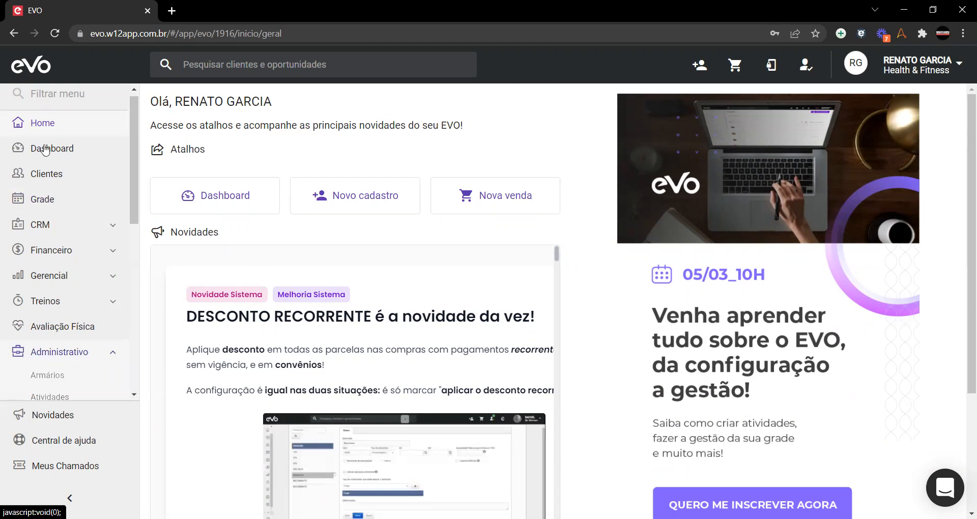
scroll(57, 145, "down", 5)
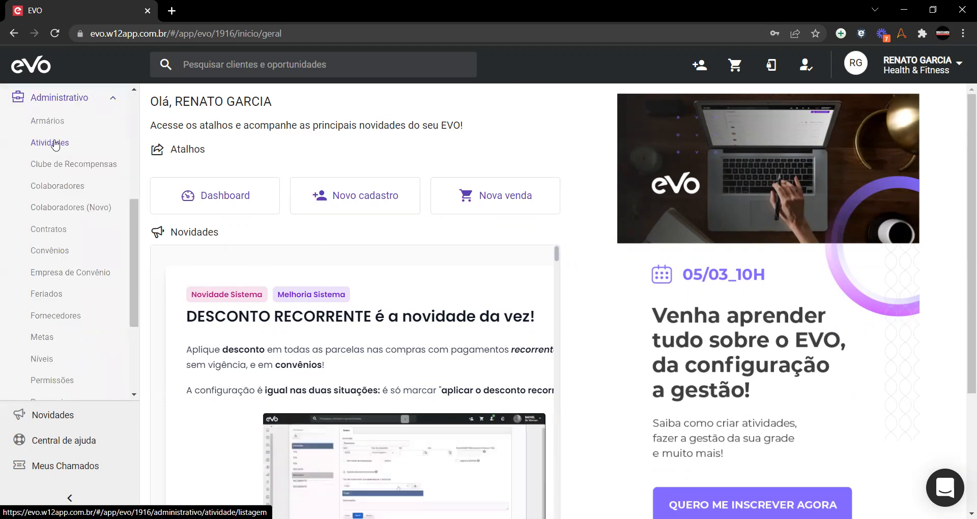
left_click(55, 145)
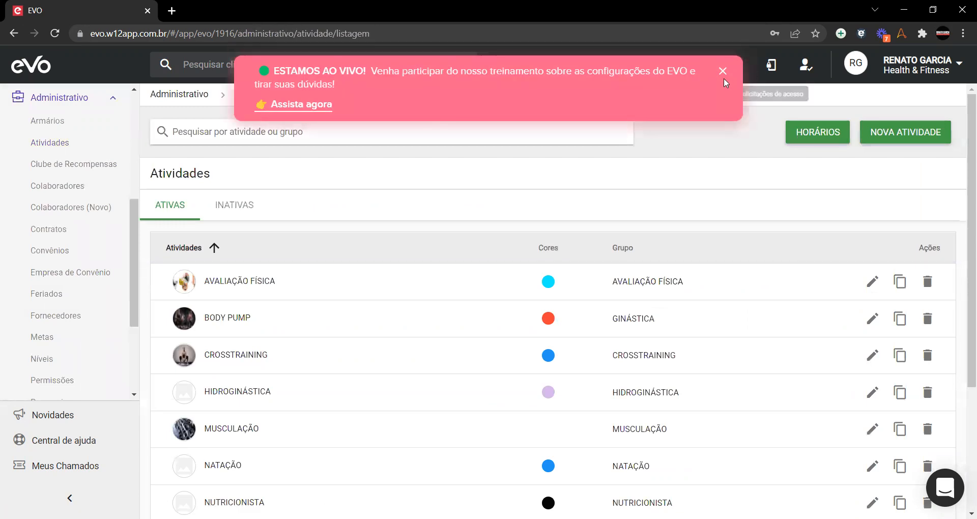
left_click(722, 71)
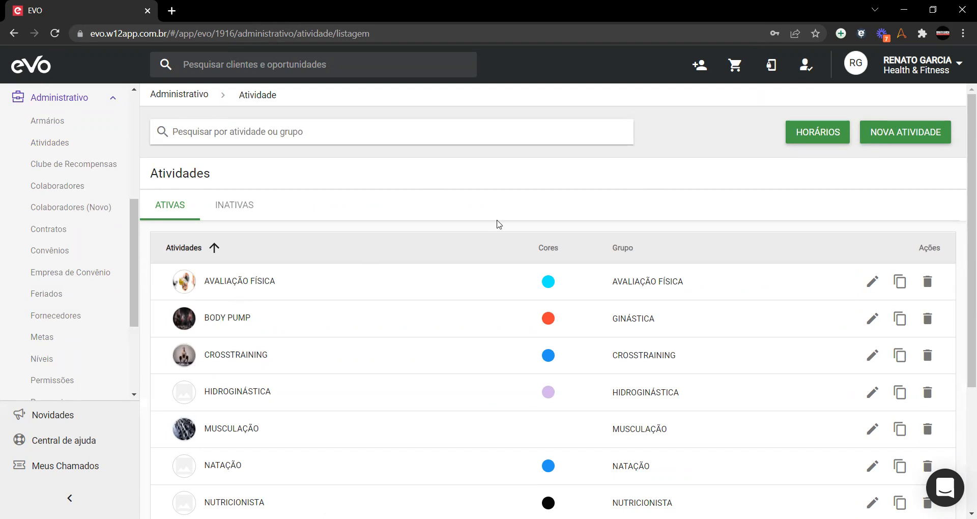
scroll(416, 272, "down", 3)
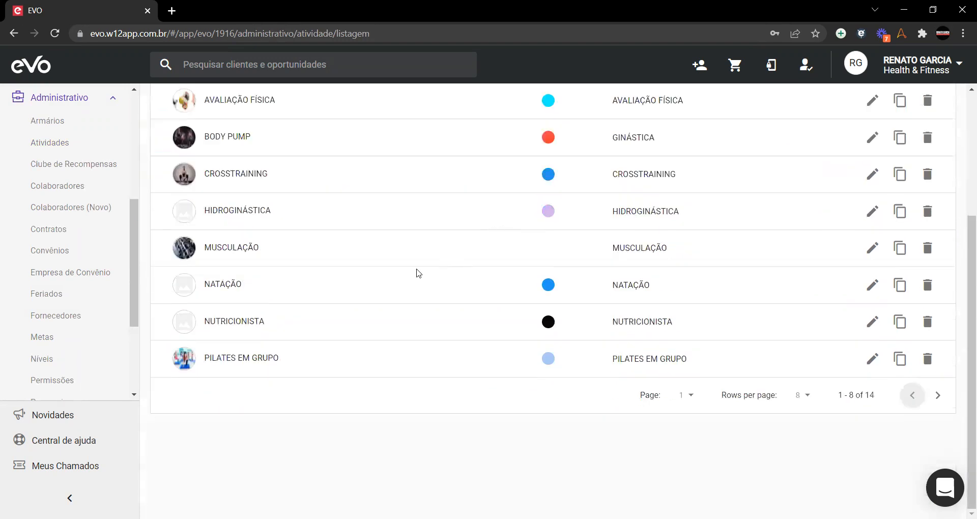
scroll(387, 336, "up", 3)
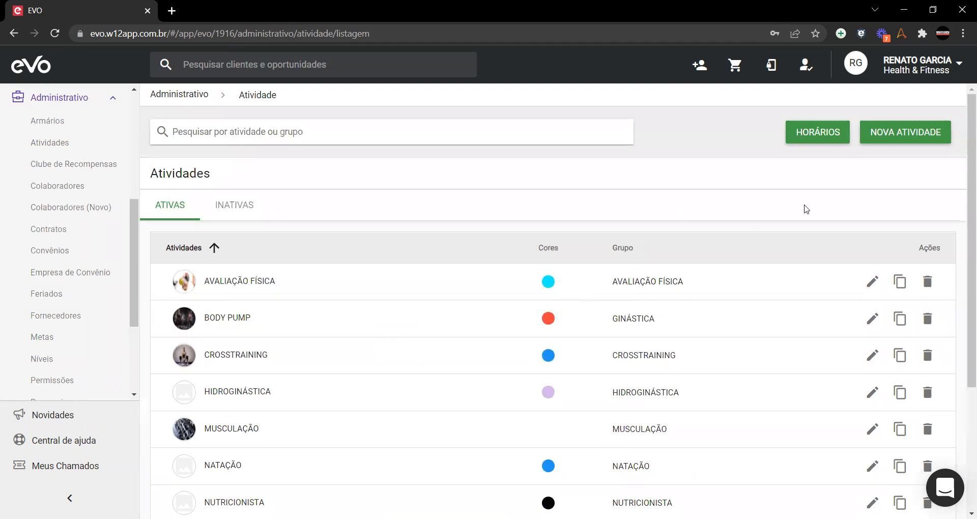
left_click(923, 134)
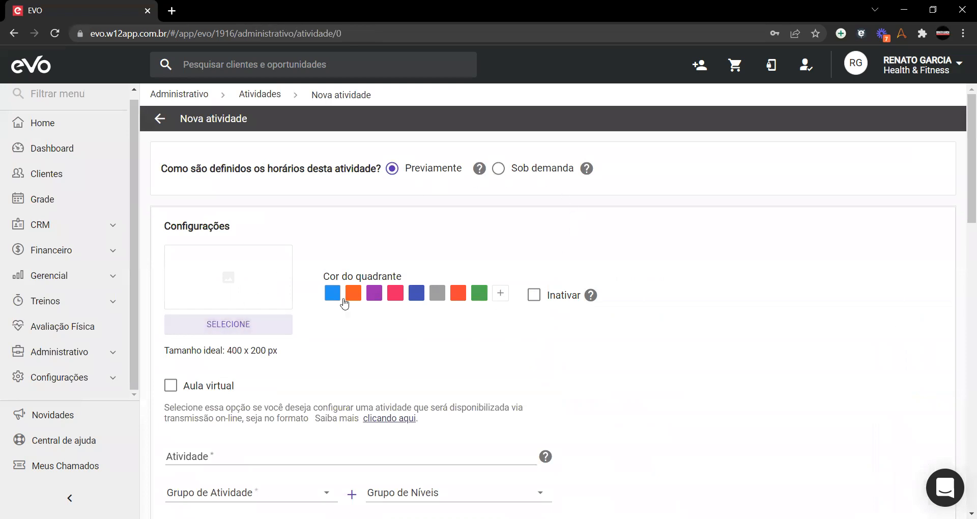
mouse_move(167, 168)
left_mouse_down()
mouse_move(580, 173)
mouse_move(162, 182)
left_mouse_up()
left_click(162, 182)
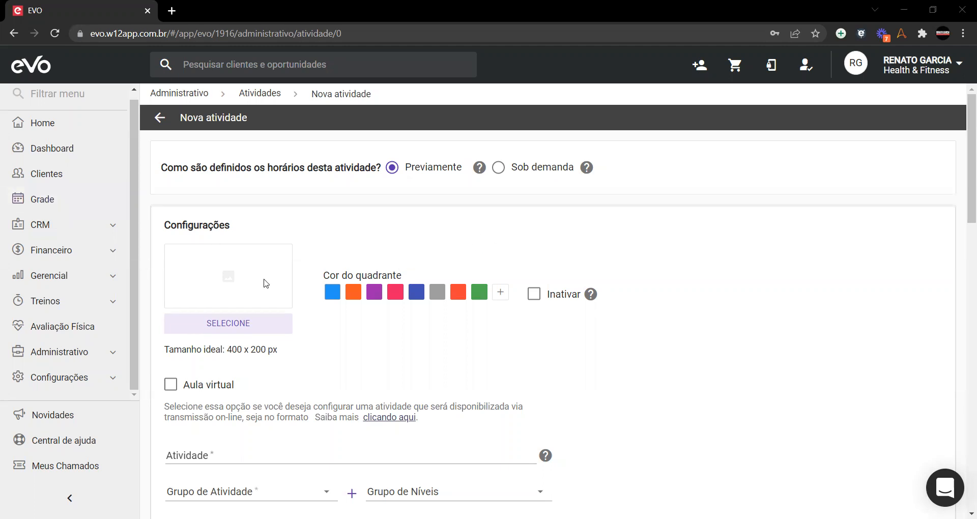
scroll(264, 284, "down", 15)
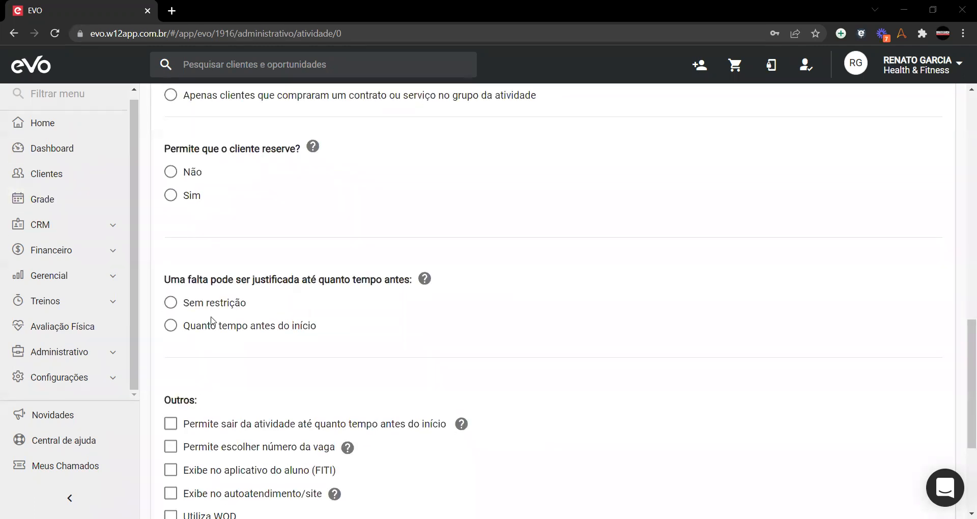
scroll(212, 320, "up", 15)
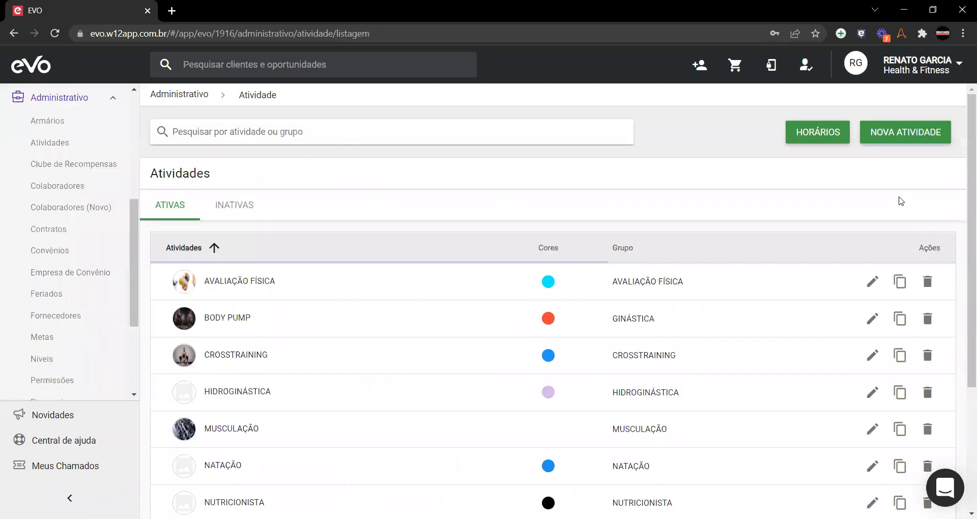
left_click(906, 137)
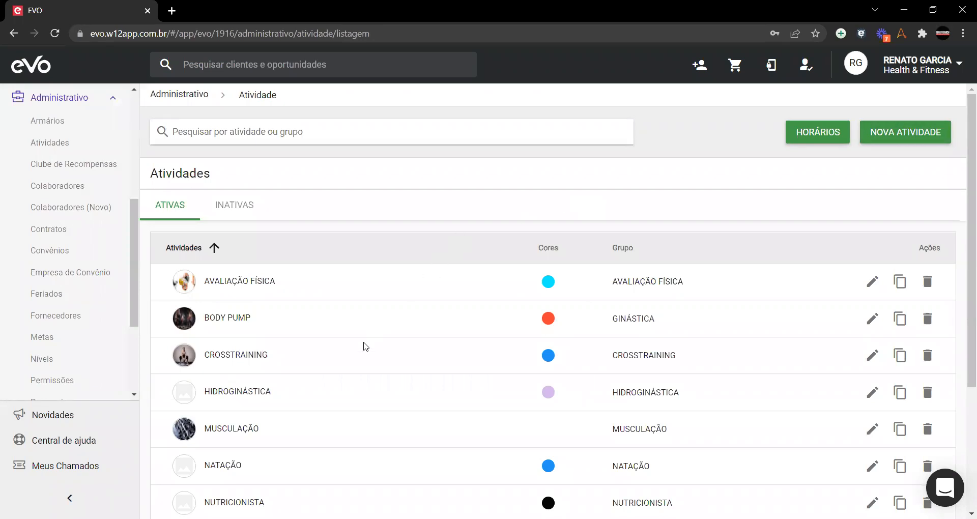
scroll(339, 440, "down", 3)
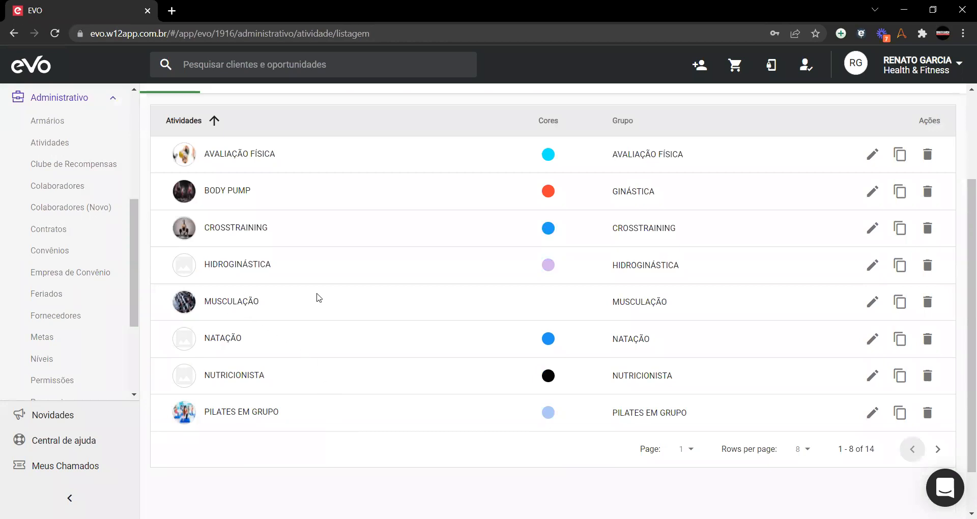
Step: Copy MUSCULAÇÃO into a new activity form and review its capacity 5, 01:00 duration and tags
left_click(900, 304)
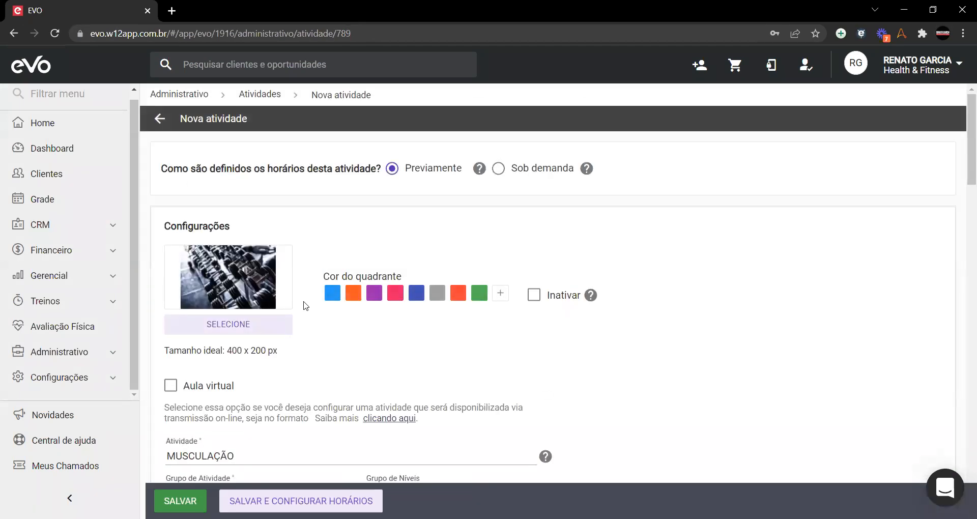
scroll(305, 305, "down", 3)
scroll(306, 306, "down", 1)
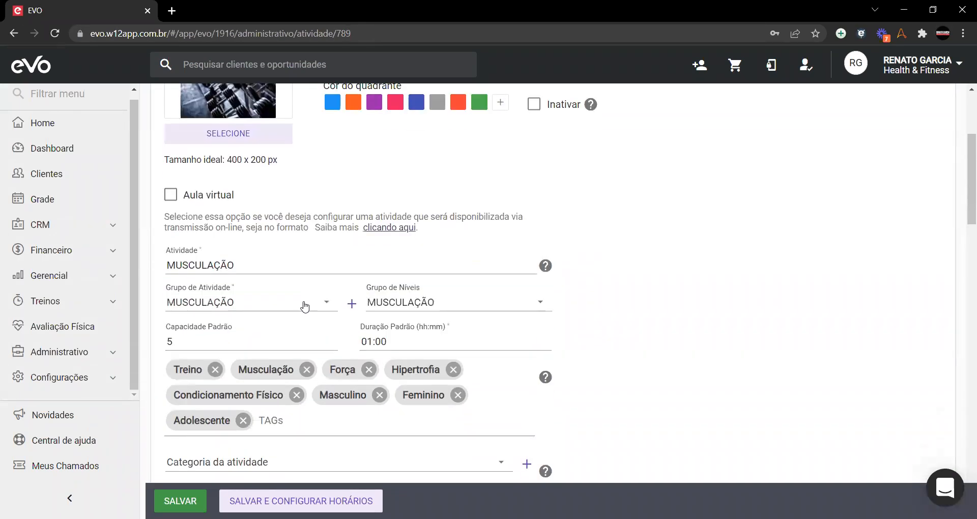
scroll(305, 306, "up", 4)
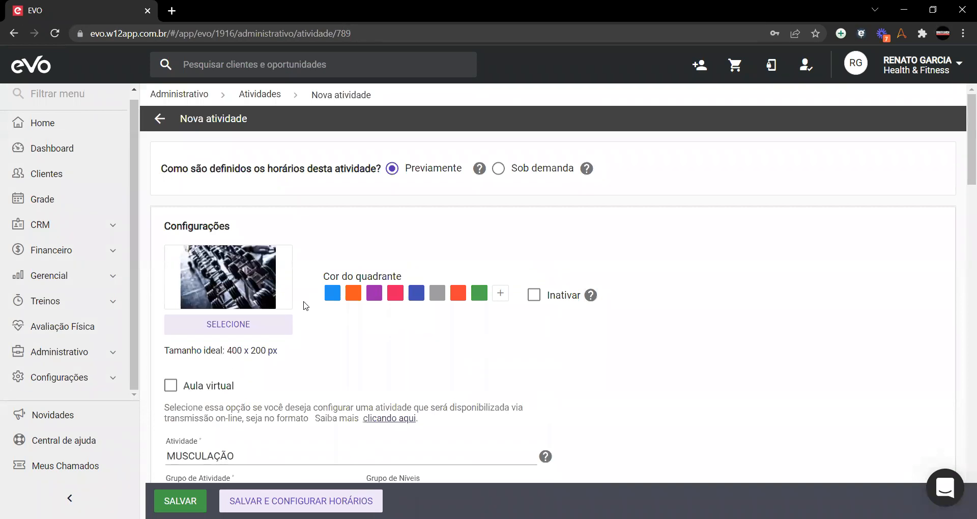
scroll(304, 306, "down", 3)
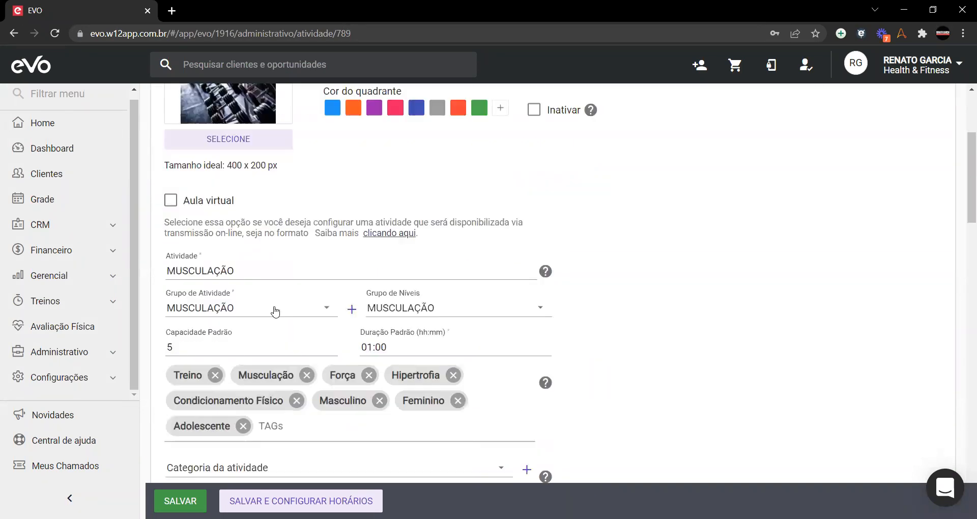
scroll(273, 309, "up", 4)
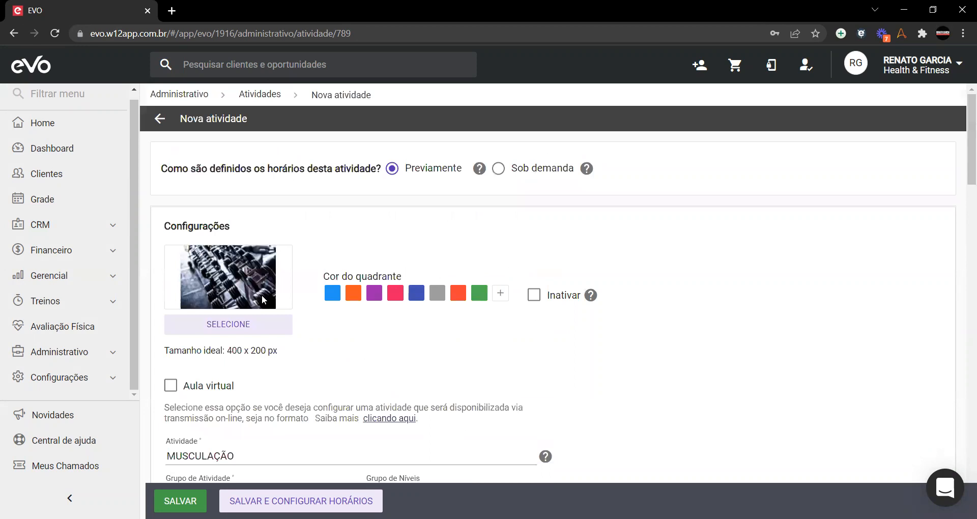
scroll(353, 335, "down", 3)
scroll(352, 336, "down", 18)
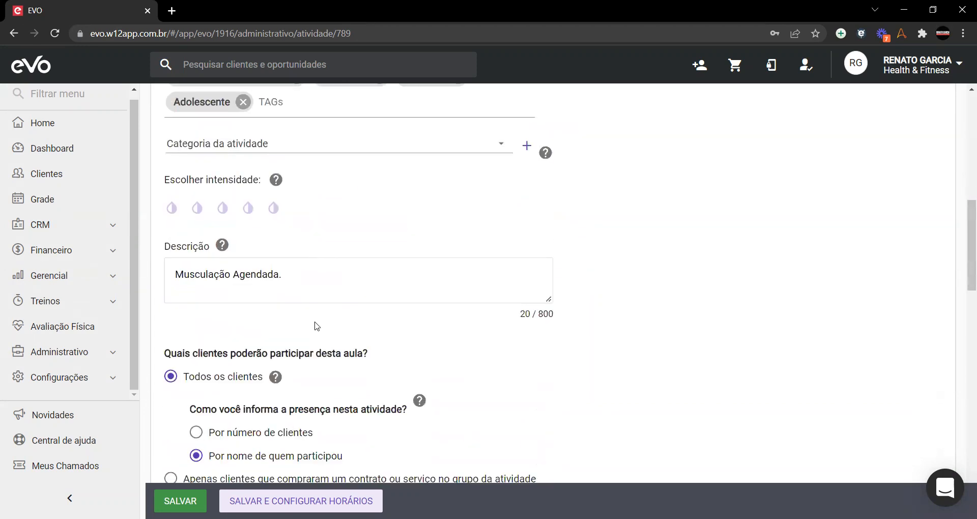
scroll(325, 296, "up", 6)
scroll(325, 296, "up", 12)
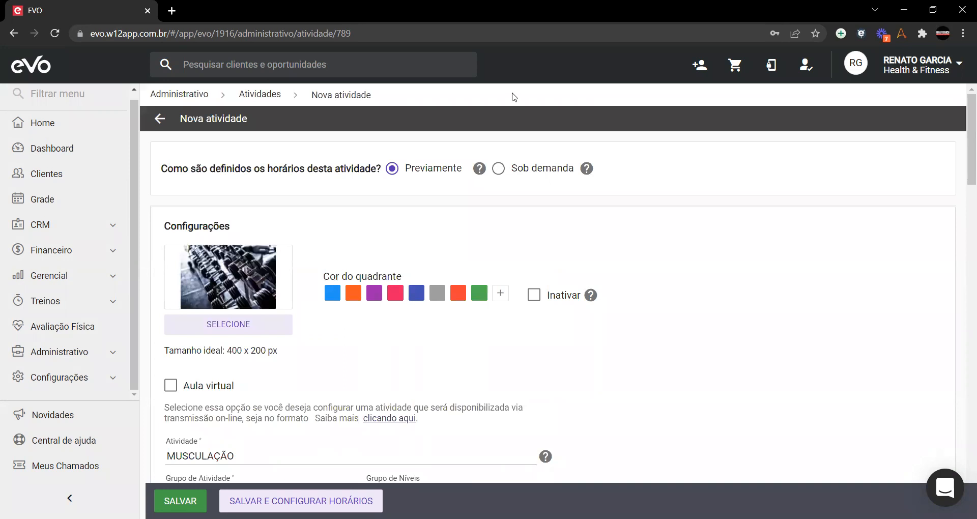
Step: Discard the copy, return to Atividades, and open BODY PUMP (activity 1989) for editing
left_click(159, 119)
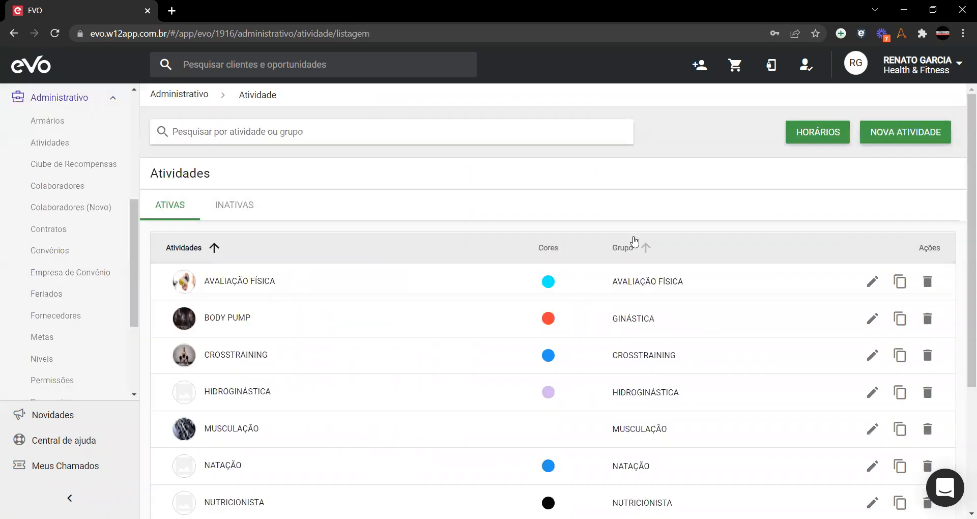
scroll(635, 242, "down", 3)
scroll(635, 241, "up", 3)
left_click(873, 320)
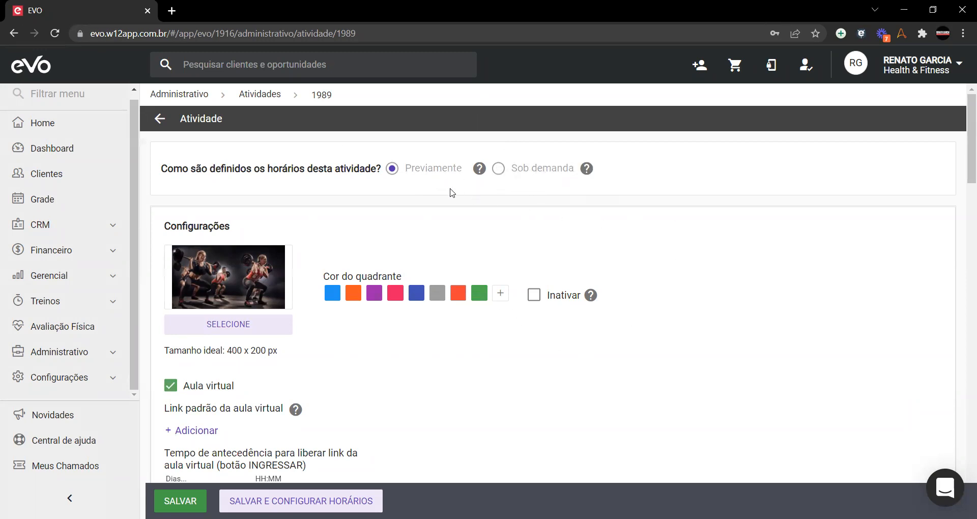
Step: Cancel the image file picker without selecting a file, keeping BODY PUMP's workout cover photo
scroll(390, 326, "down", 1)
scroll(391, 326, "down", 1)
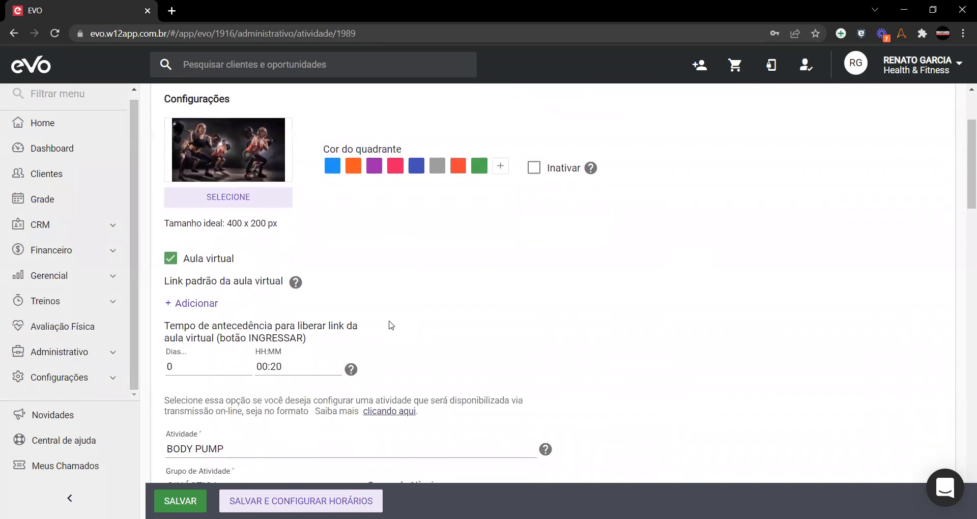
scroll(602, 267, "up", 1)
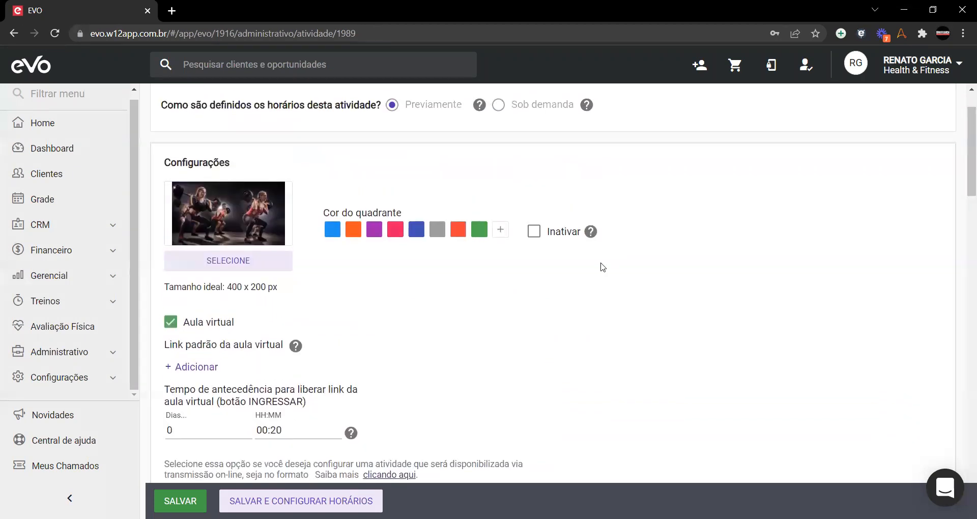
scroll(388, 307, "down", 1)
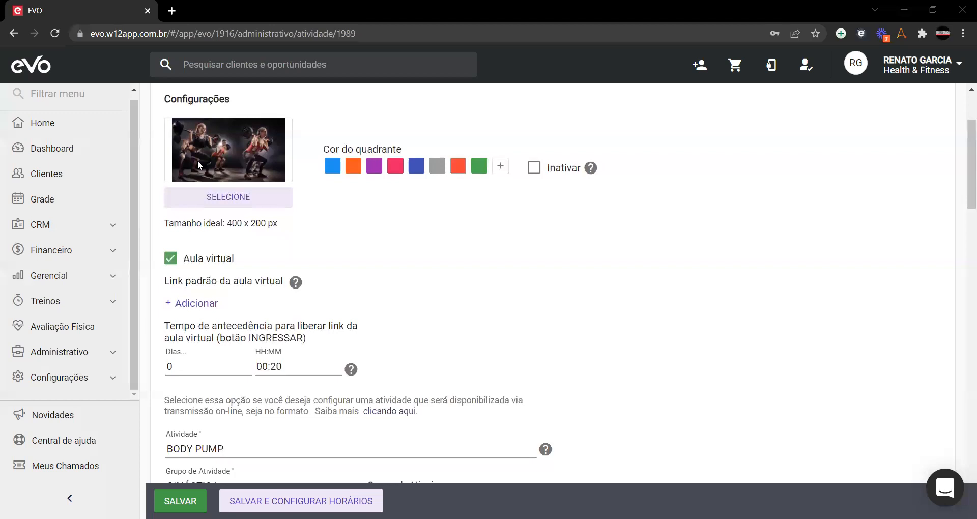
left_click(218, 200)
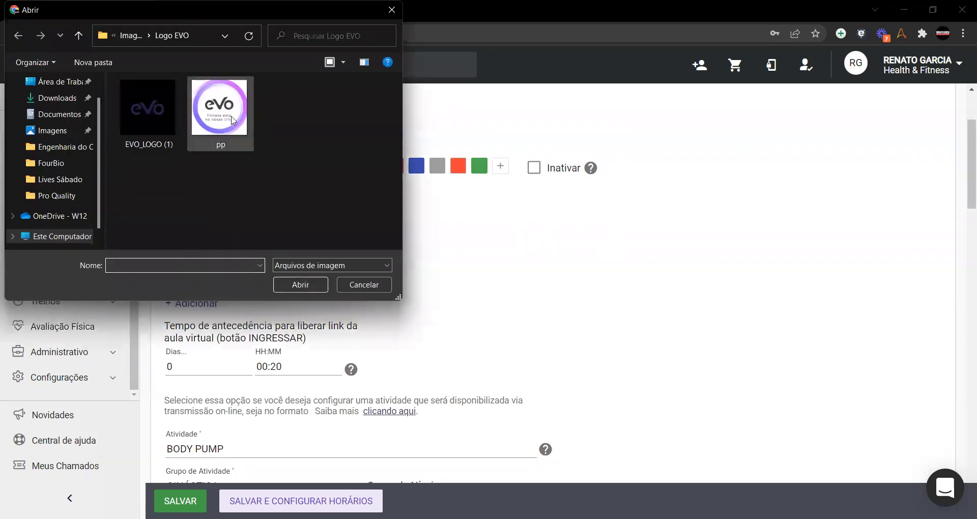
left_click_drag(130, 13, 541, 126)
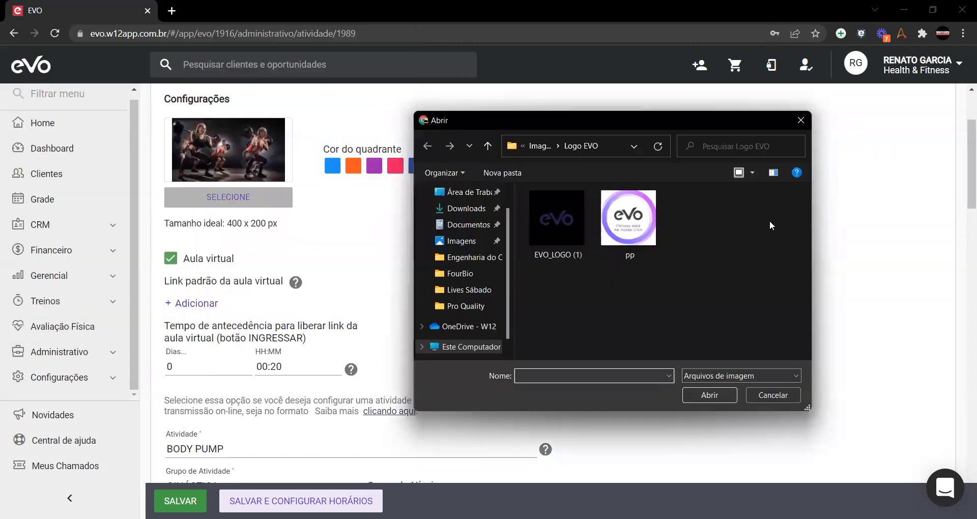
left_click(801, 120)
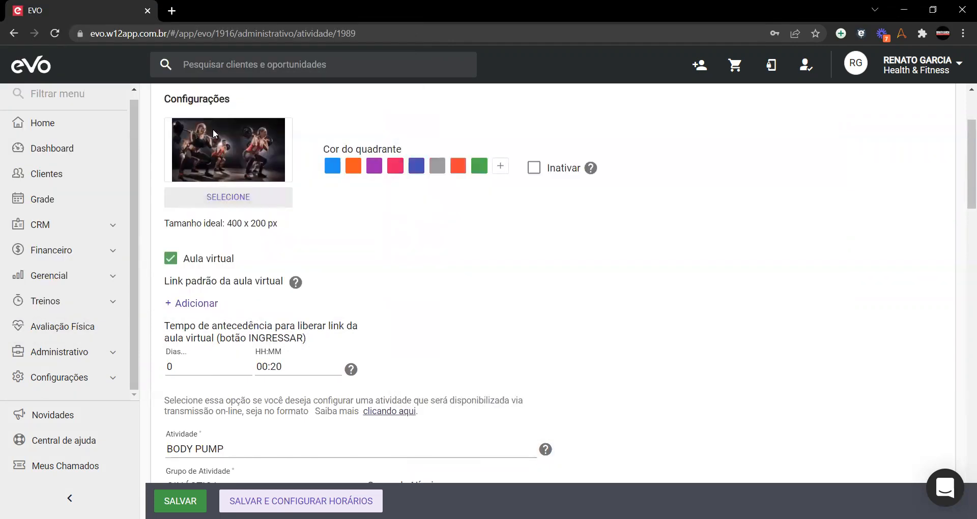
scroll(674, 298, "up", 3)
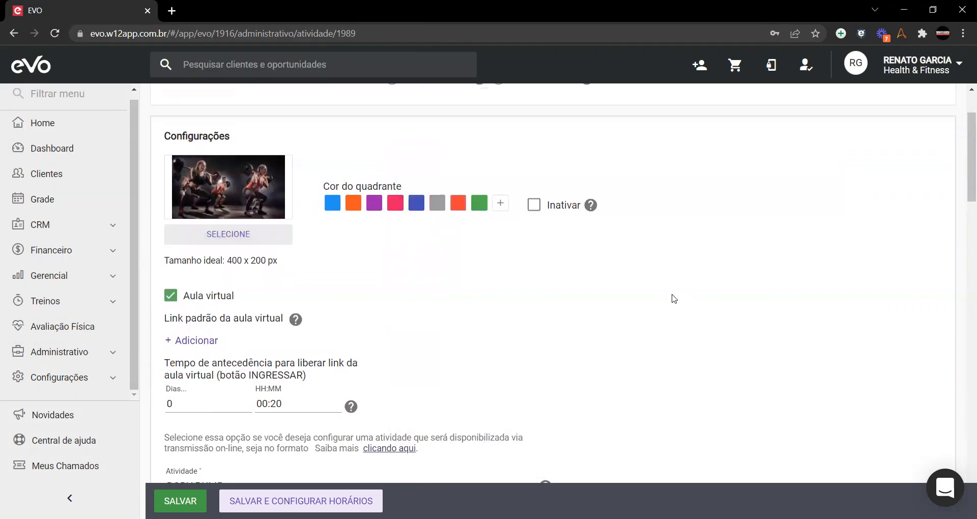
Step: Return to the Atividades list and reopen BODY PUMP's edit form
left_click(160, 118)
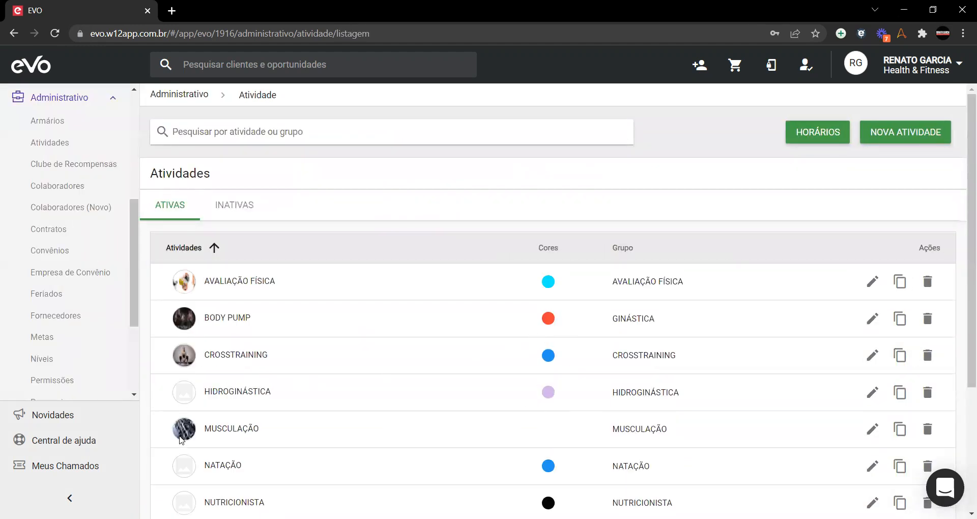
left_click(871, 320)
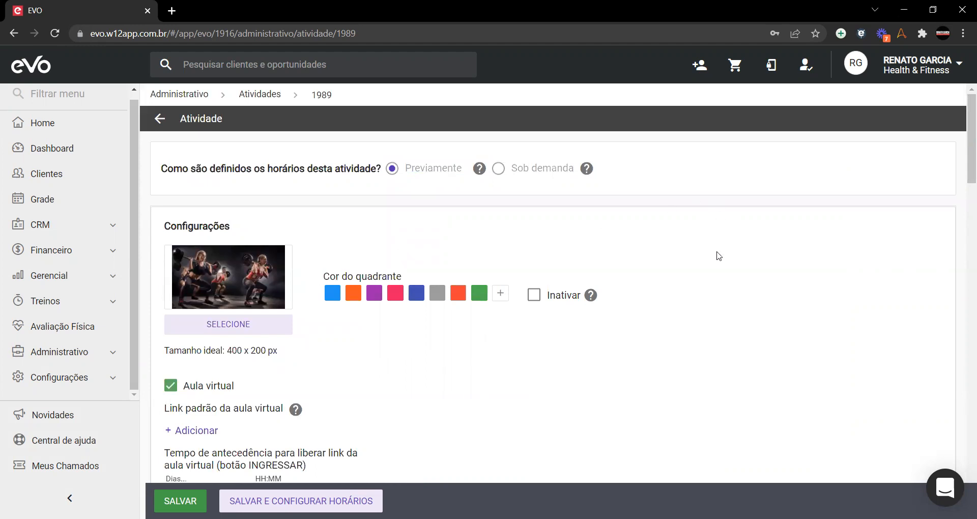
Step: Scroll through BODY PUMP's form to review the quadrant colours and the 00:20 virtual-link release
scroll(718, 256, "down", 1)
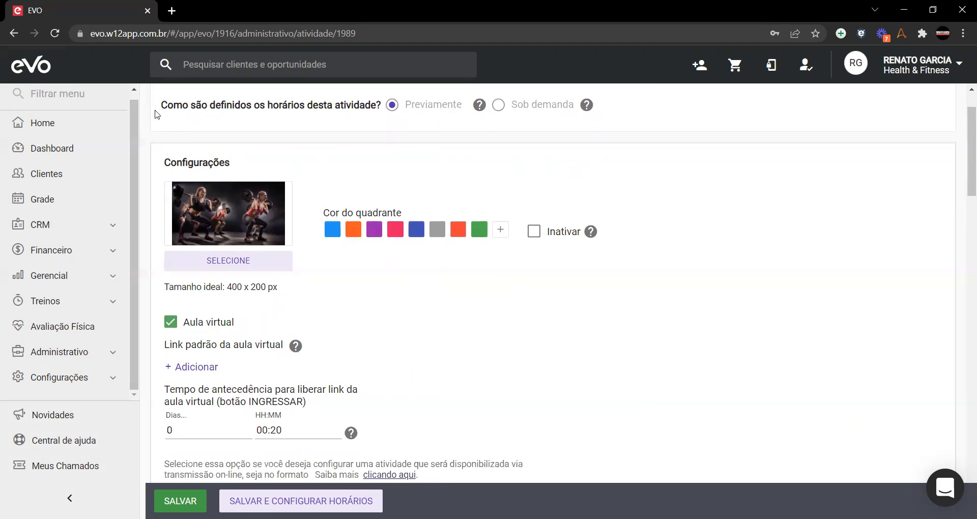
scroll(156, 113, "up", 1)
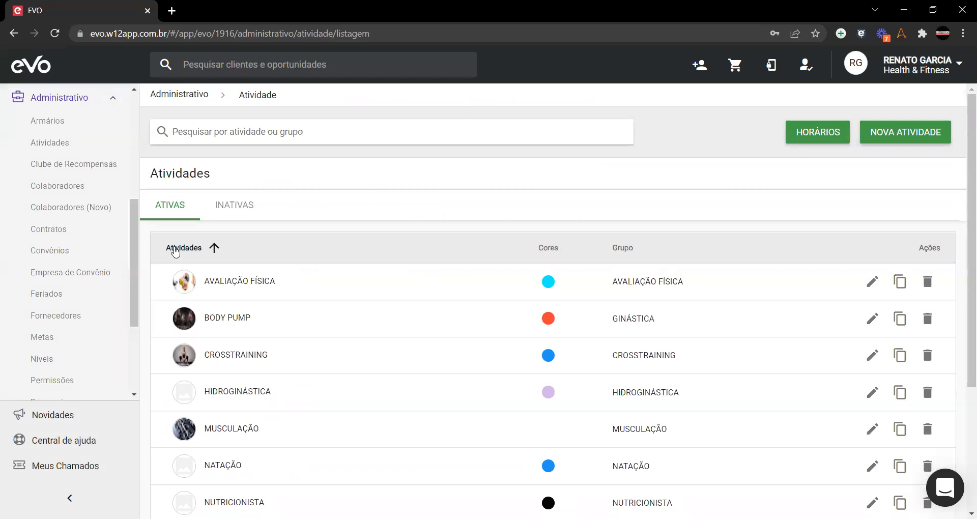
Step: Open the Grade in a new tab, reload it, and review the 27 fev – 5 mar 2022 morning classes
right_click(49, 210)
left_click(83, 216)
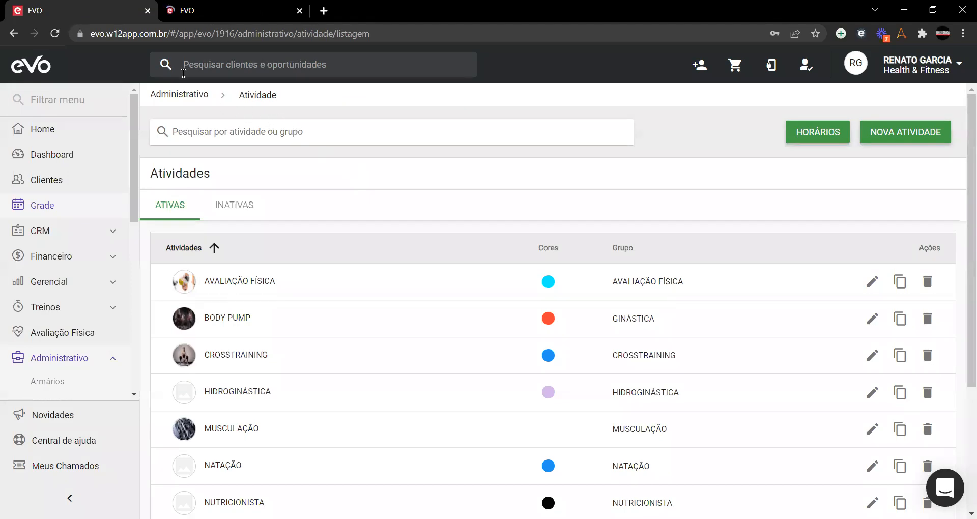
left_click(190, 13)
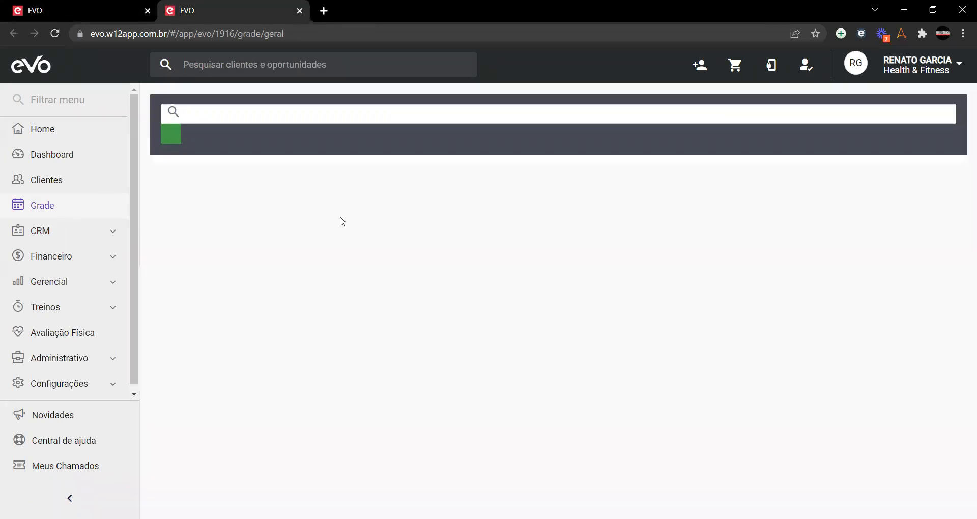
key("F5")
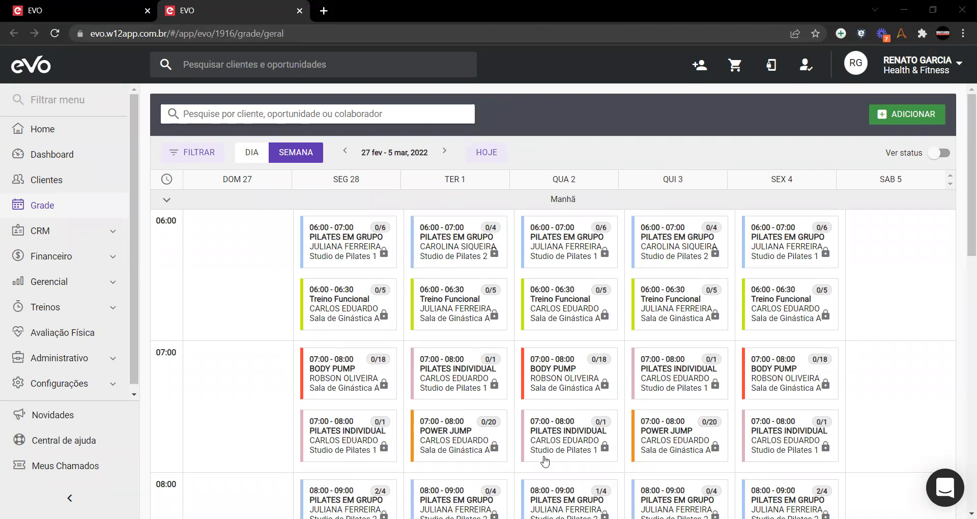
scroll(692, 360, "down", 6)
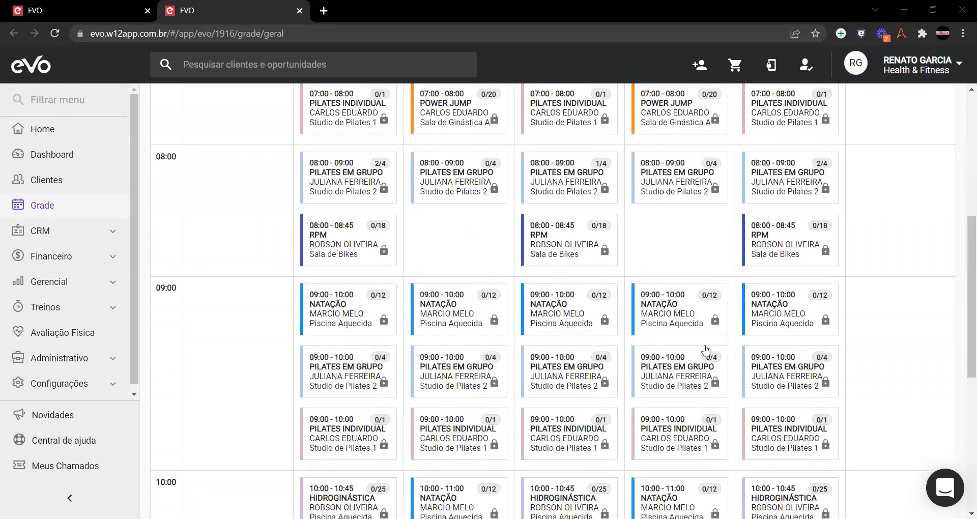
scroll(706, 351, "down", 7)
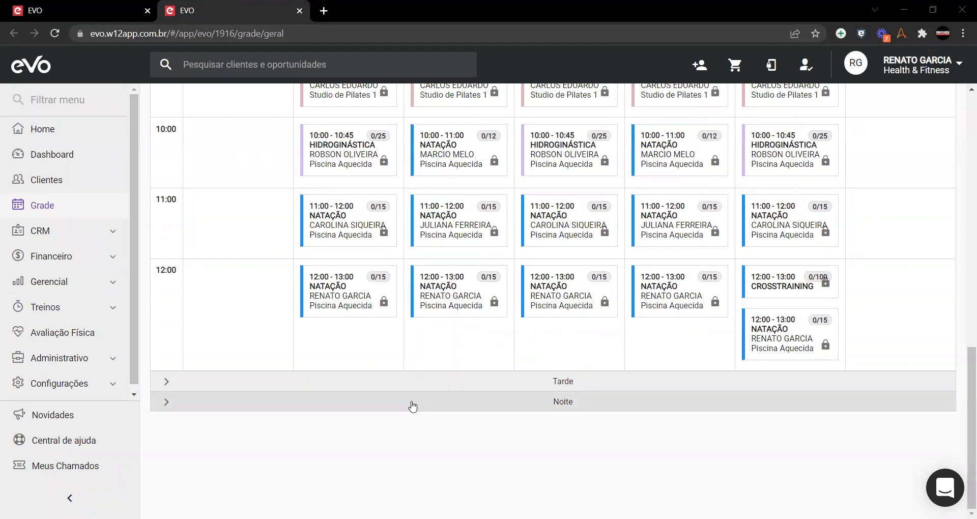
scroll(413, 406, "up", 13)
Step: Close the Grade tab and reopen BODY PUMP's form, showing GINÁSTICA, capacity 18 and 01:00 duration
left_click(85, 5)
left_click(195, 7)
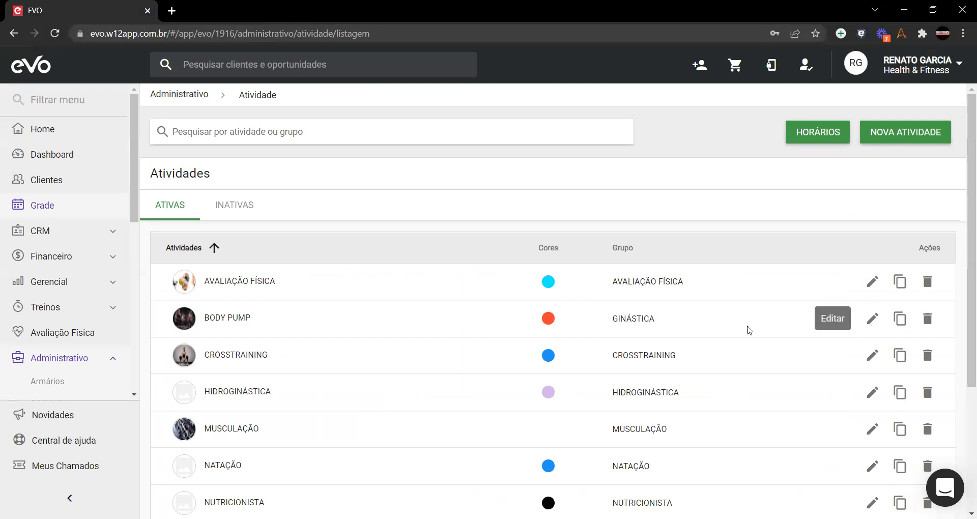
left_click(872, 319)
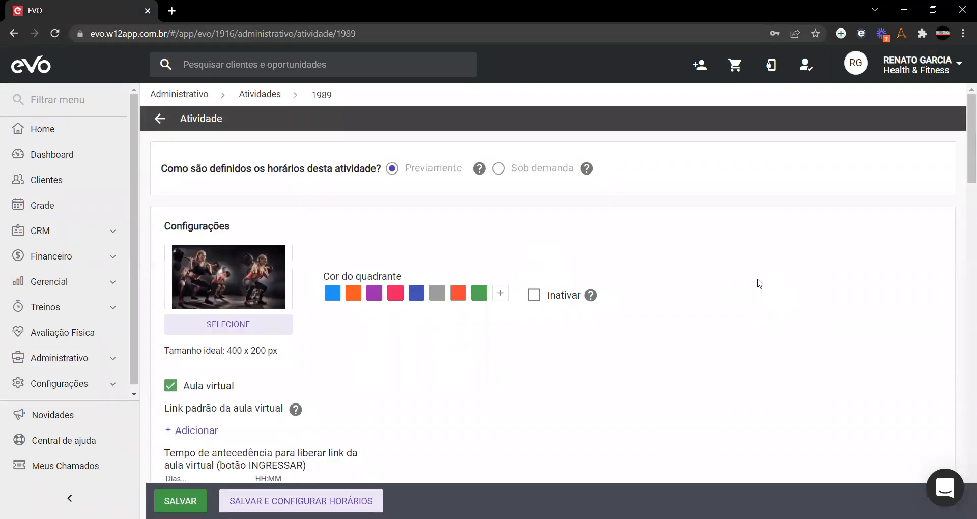
scroll(683, 233, "down", 3)
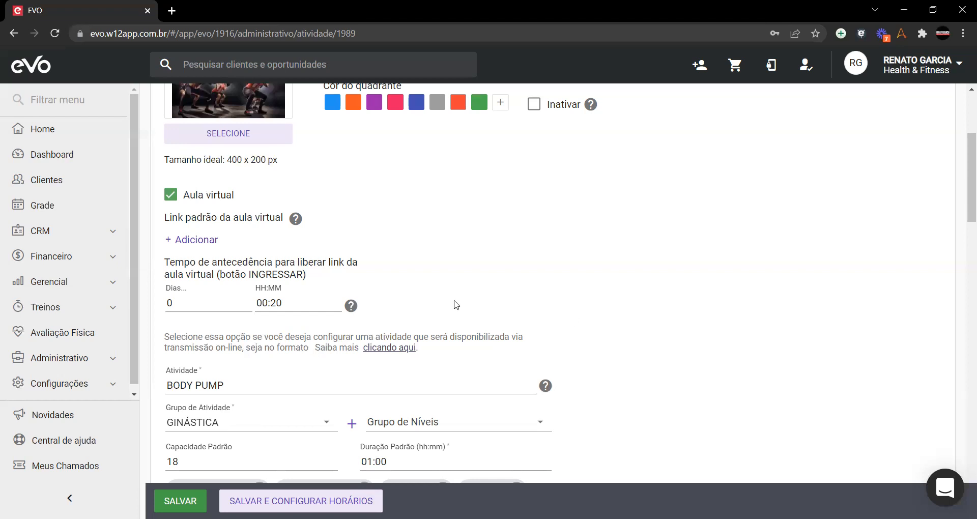
Step: Uncheck Aula virtual on BODY PUMP so its link and advance-release settings disappear
left_click(213, 198)
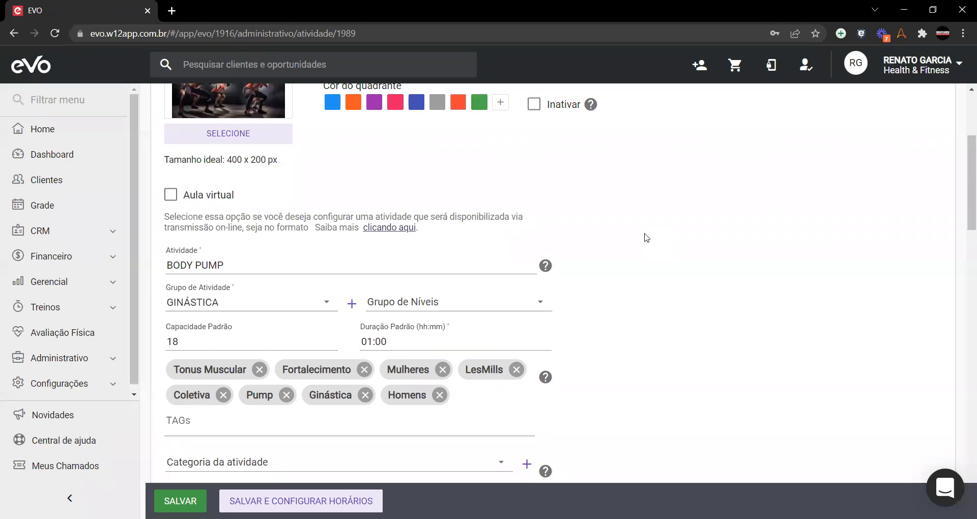
scroll(509, 235, "down", 1)
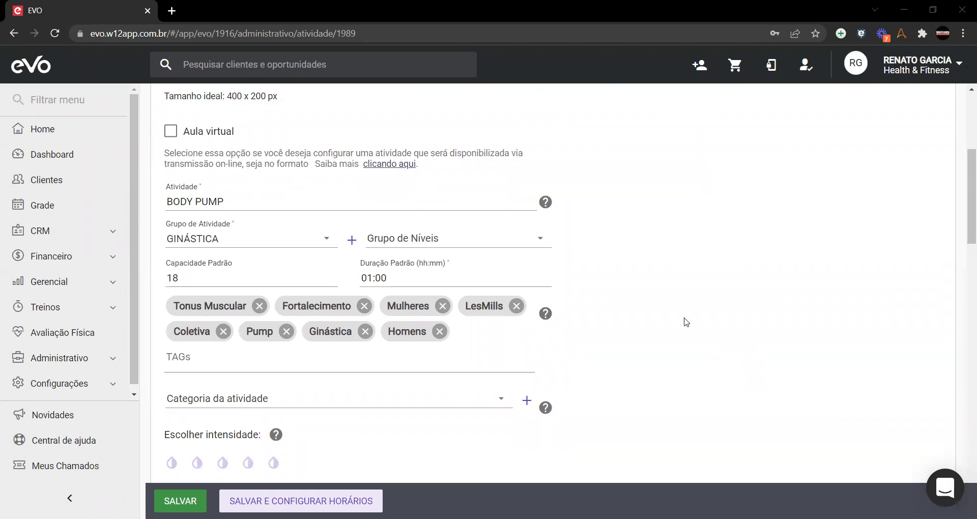
Step: Check the activity group list and keep GINÁSTICA as BODY PUMP's group
left_click(332, 247)
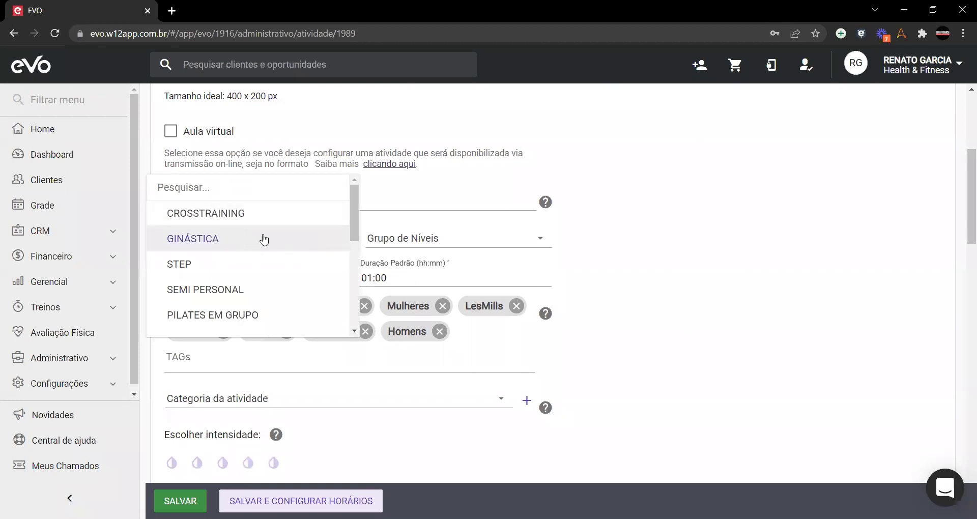
left_click(199, 239)
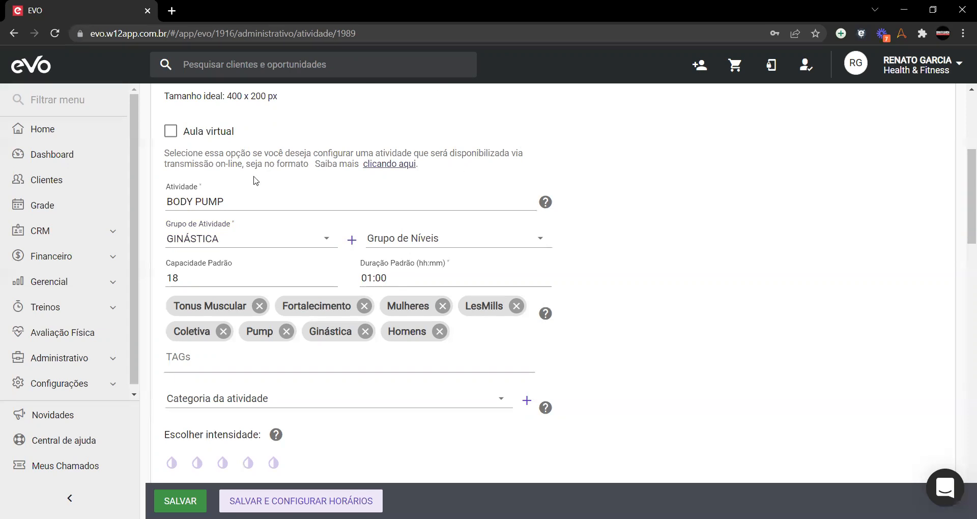
left_click(326, 248)
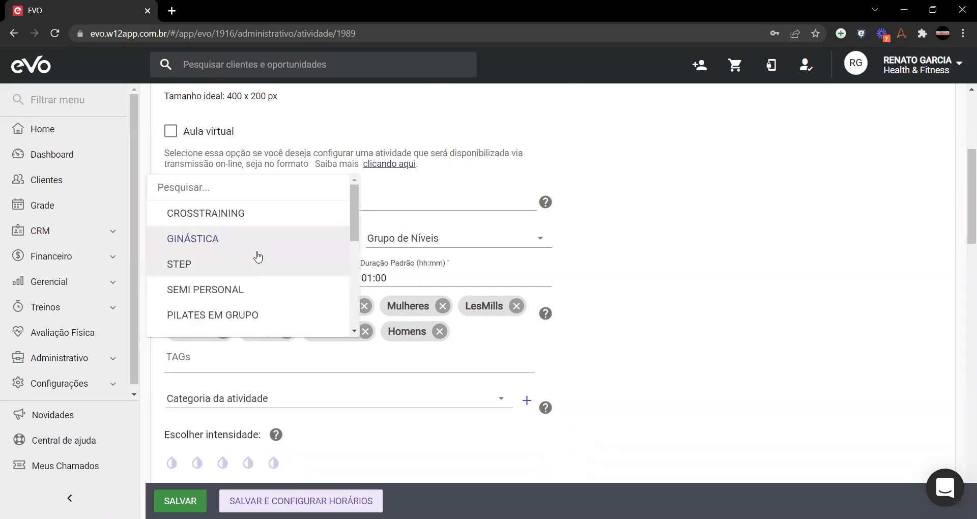
scroll(256, 253, "down", 2)
scroll(258, 253, "up", 2)
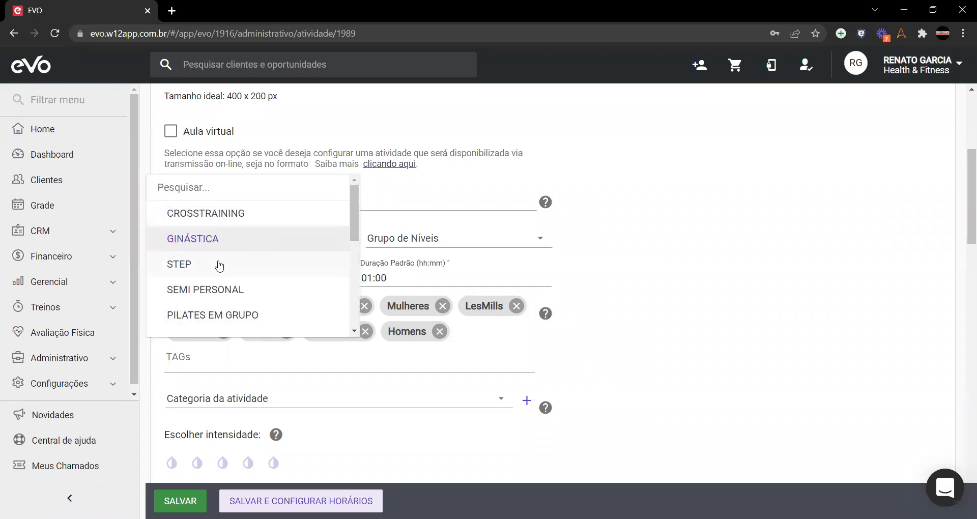
left_click(636, 180)
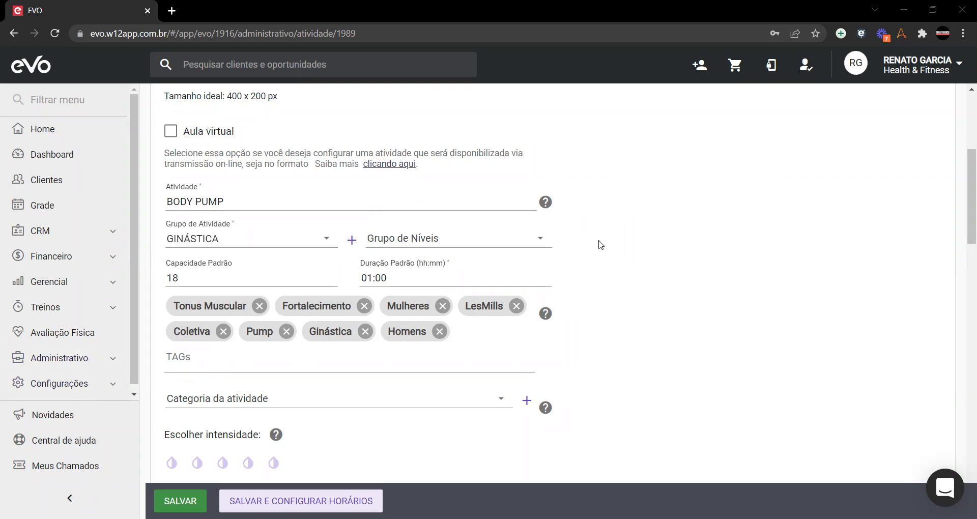
left_click(255, 243)
left_click(708, 181)
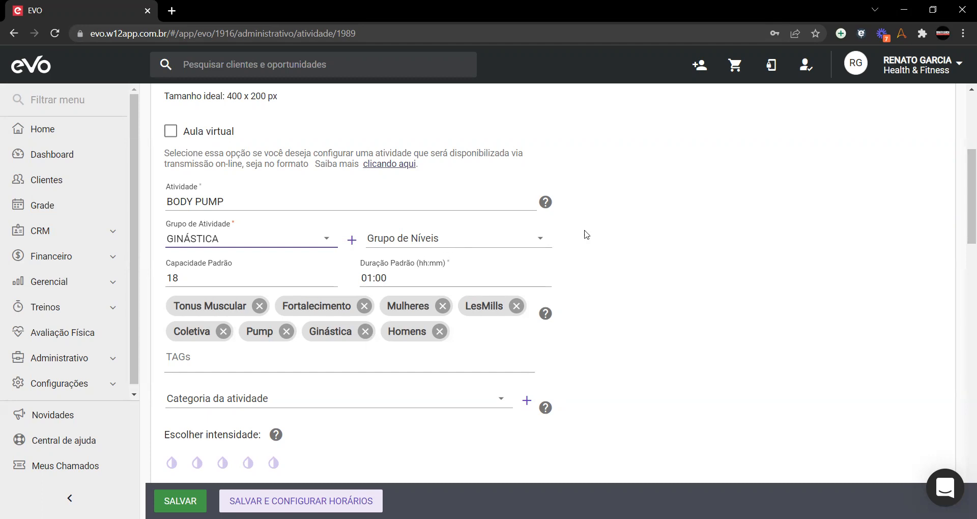
left_click(540, 245)
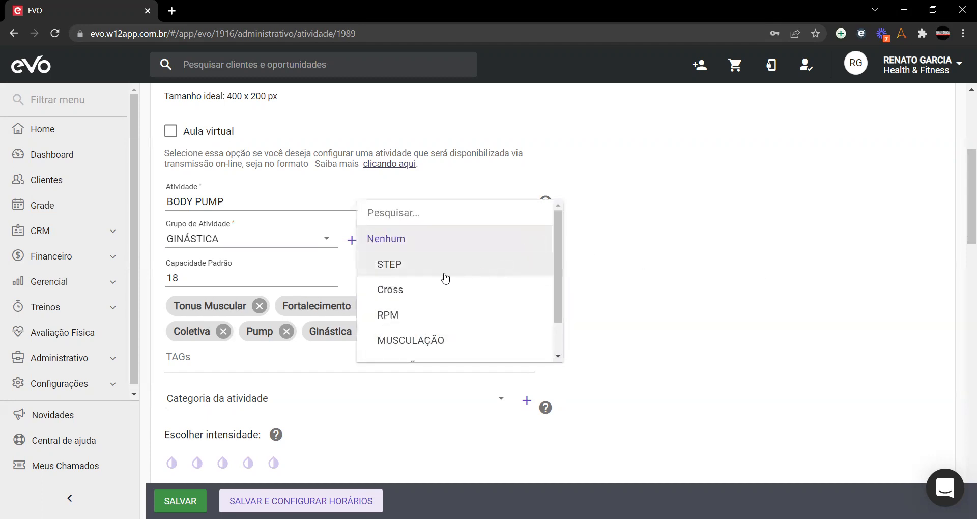
scroll(442, 279, "down", 1)
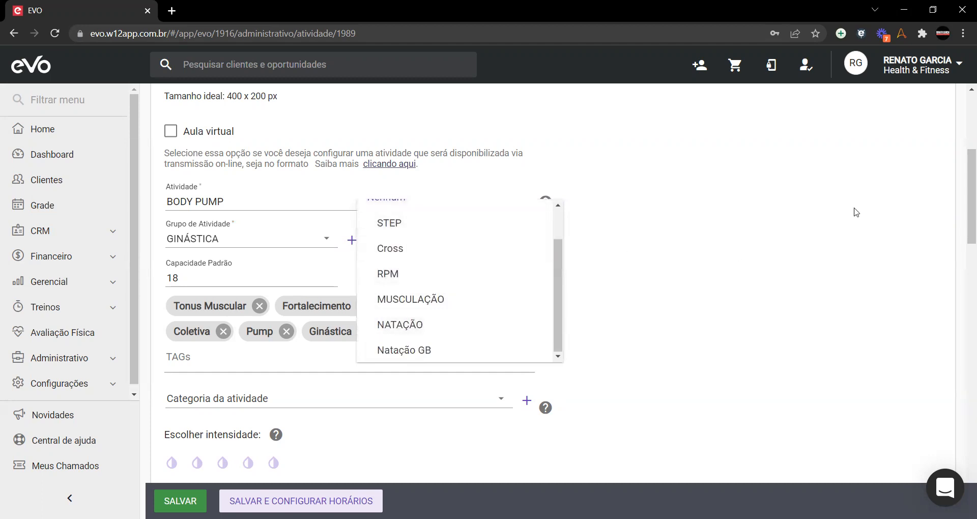
left_click(797, 218)
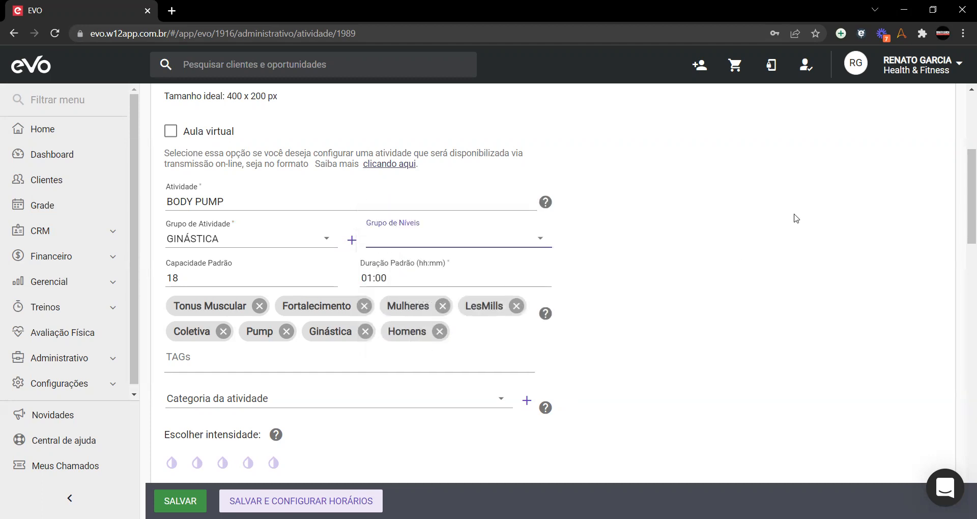
left_click(682, 249)
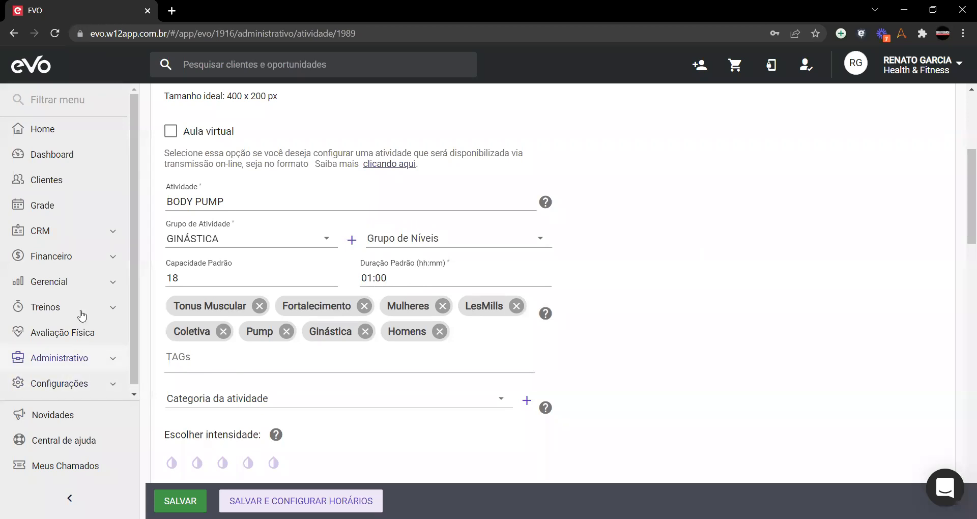
Step: Open the Administrativo > Níveis page in a new browser tab, leaving the BODY PUMP form open
right_click(36, 295)
left_click(56, 305)
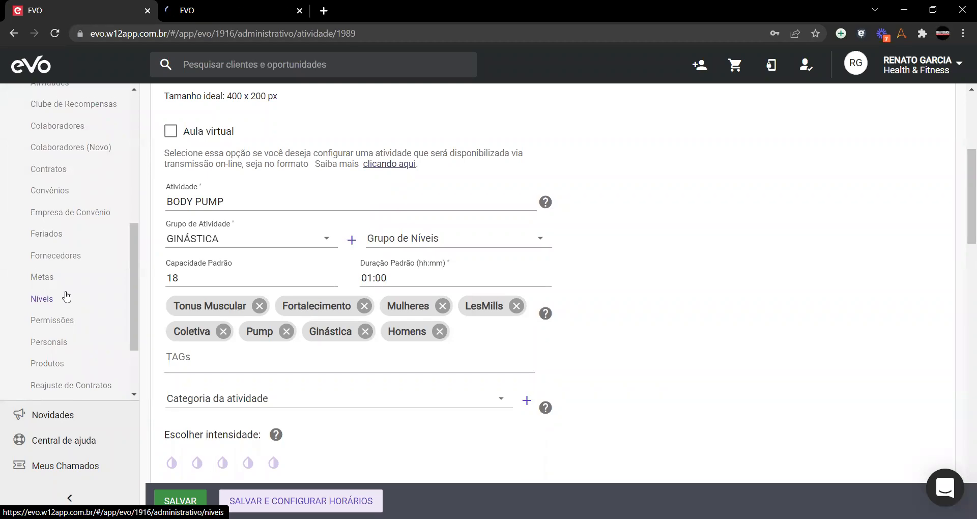
scroll(87, 353, "up", 10)
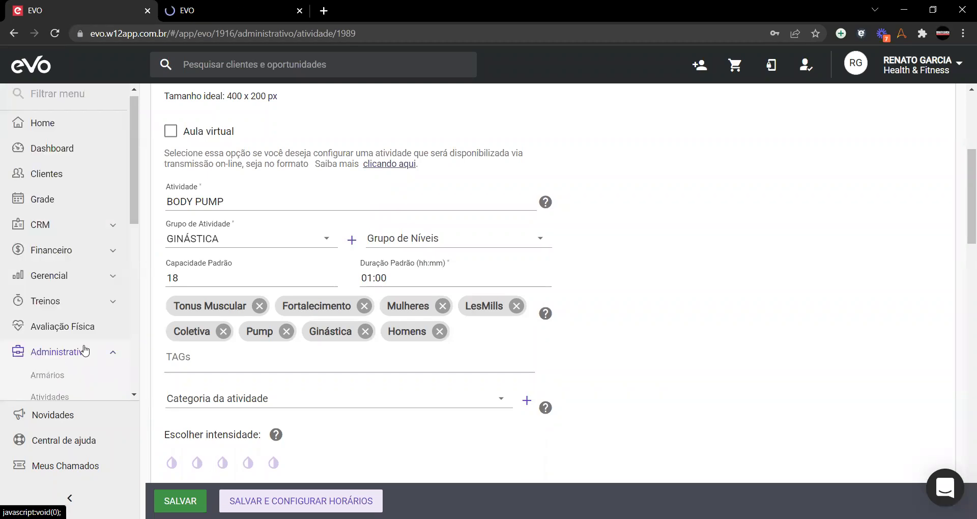
scroll(84, 347, "down", 1)
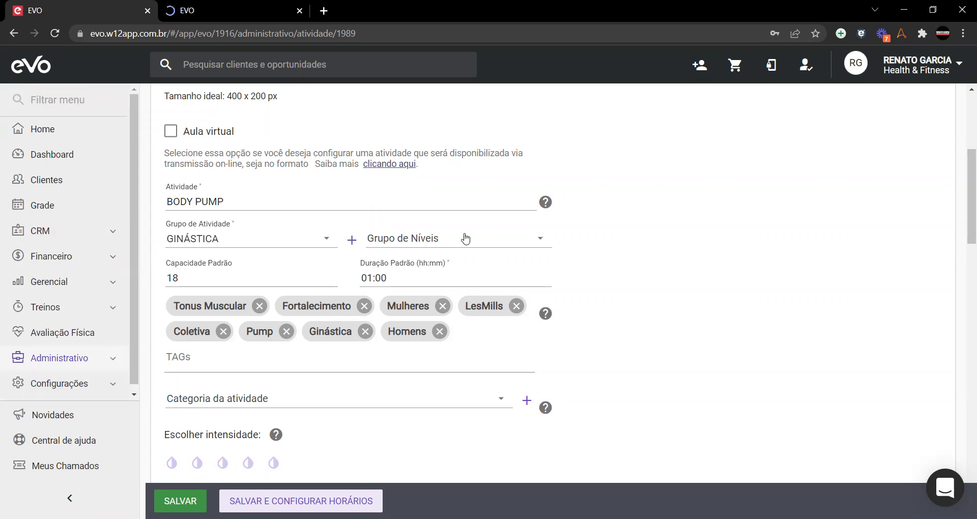
Step: Switch to the second tab showing the six level groups, from Cross to STEP
left_click(191, 14)
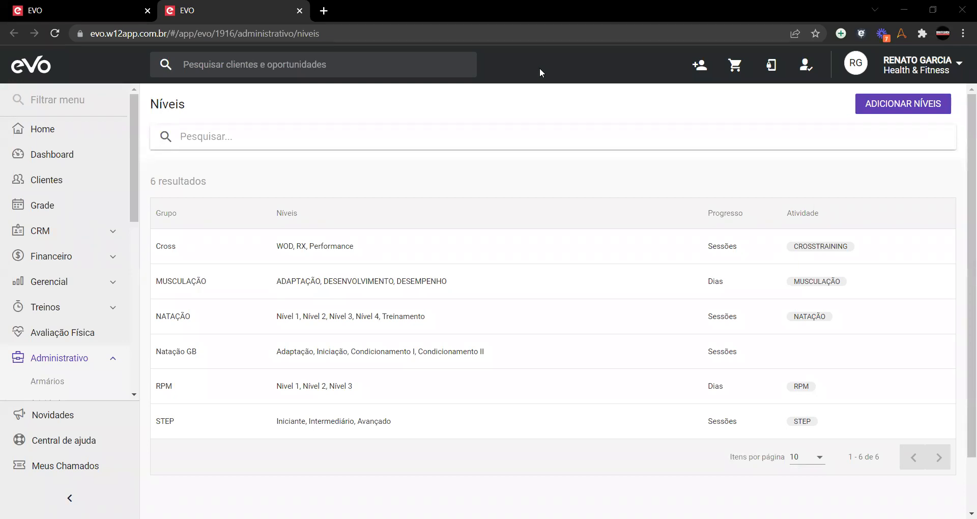
Step: Open the Cross level group editor, showing levels WOD 160, RX 160 and Performance 300
mouse_move(203, 253)
left_click(877, 249)
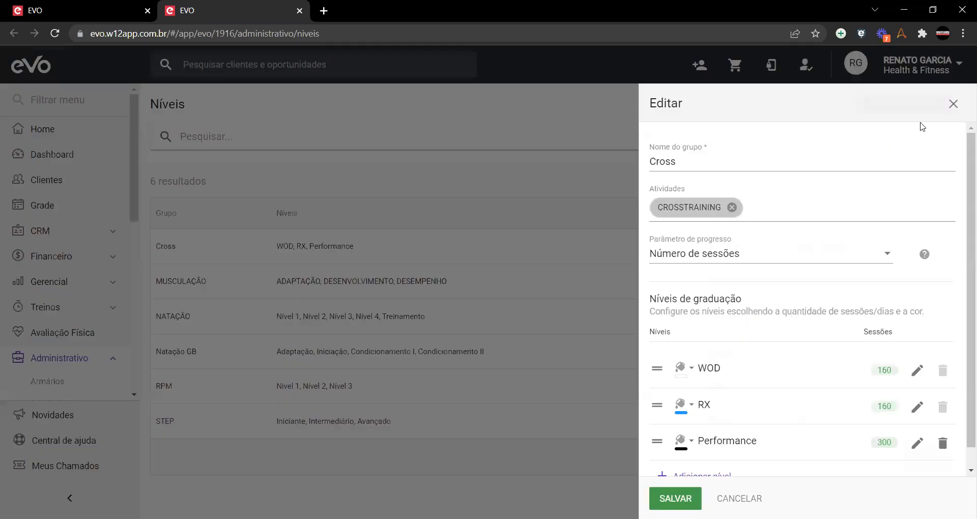
left_click(954, 104)
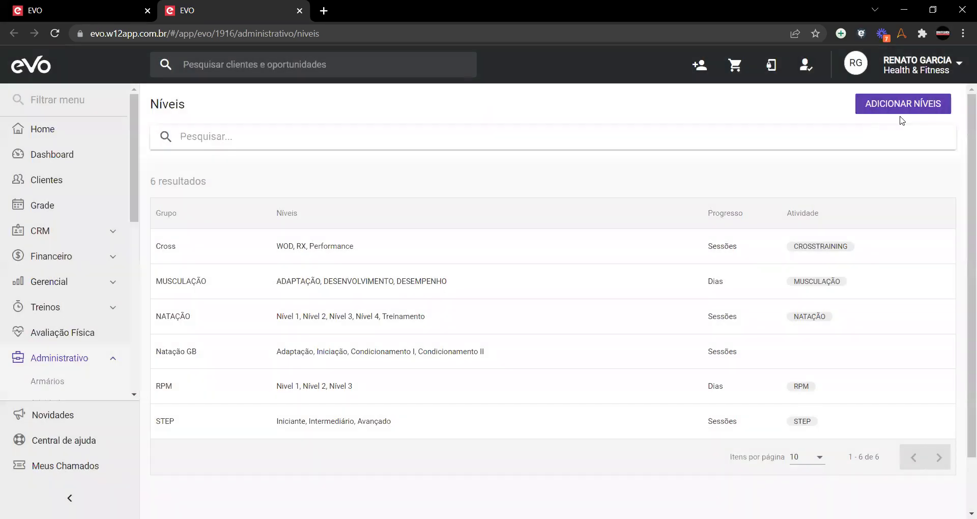
left_click(876, 249)
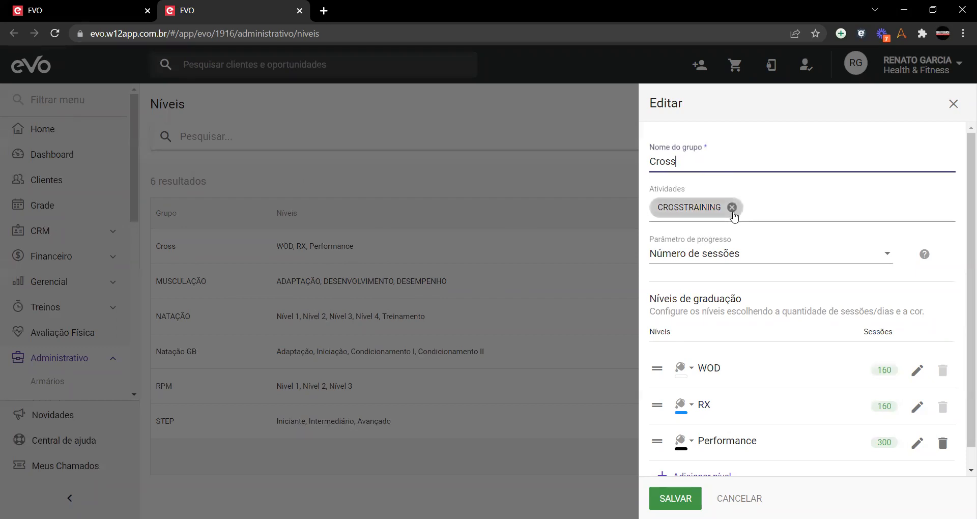
left_click(100, 10)
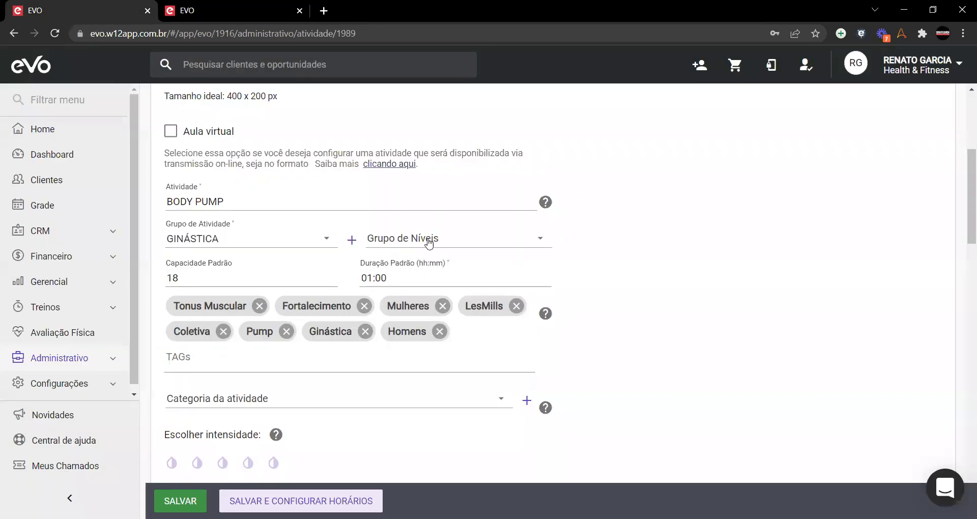
left_click(188, 7)
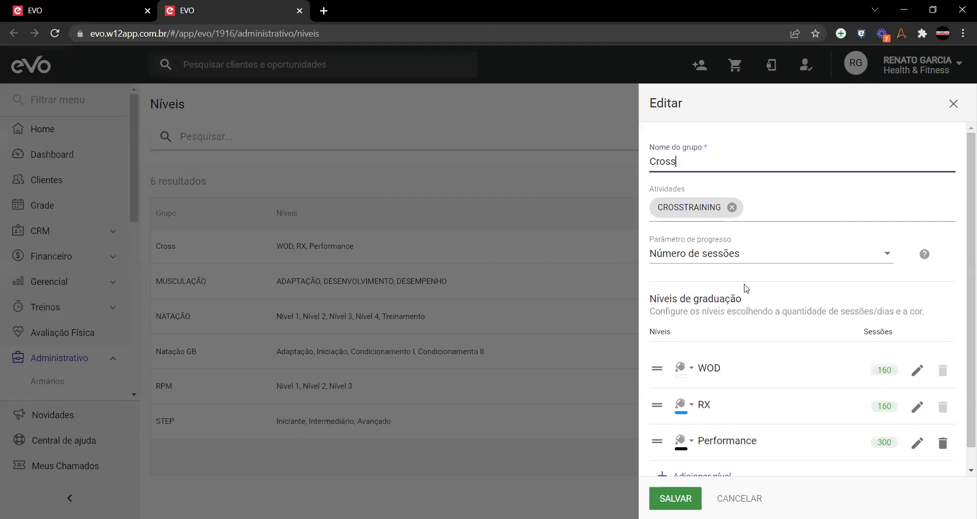
Step: Review the Parâmetro de progresso options, leaving it set to Número de sessões
left_click(884, 259)
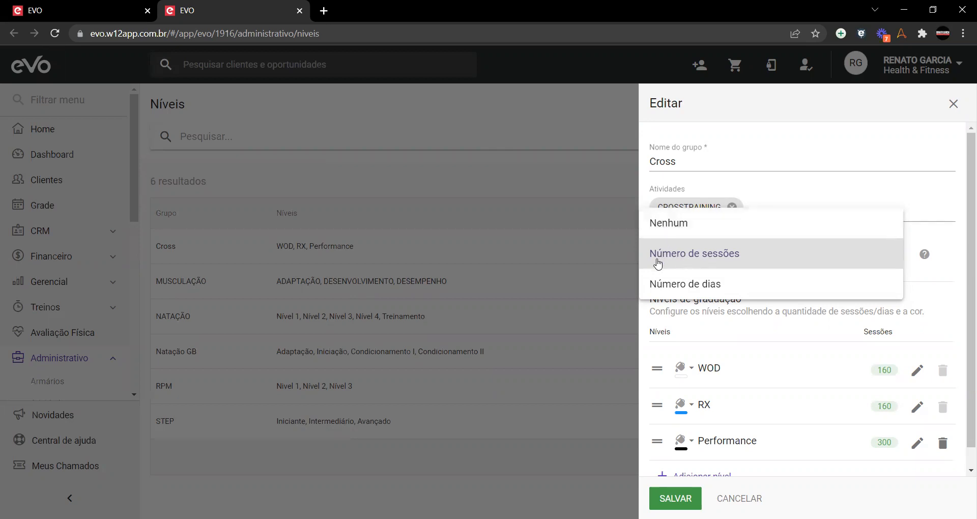
left_click(955, 276)
scroll(714, 368, "down", 1)
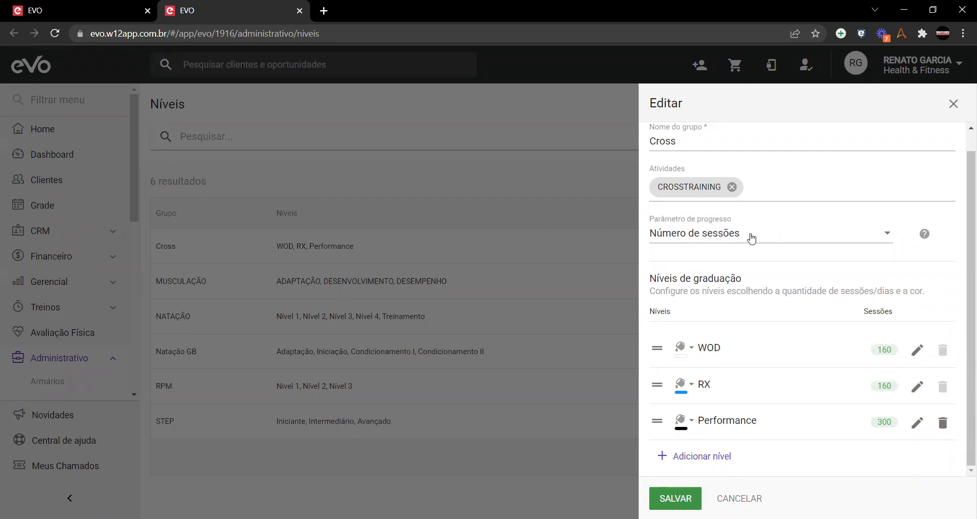
left_click(751, 237)
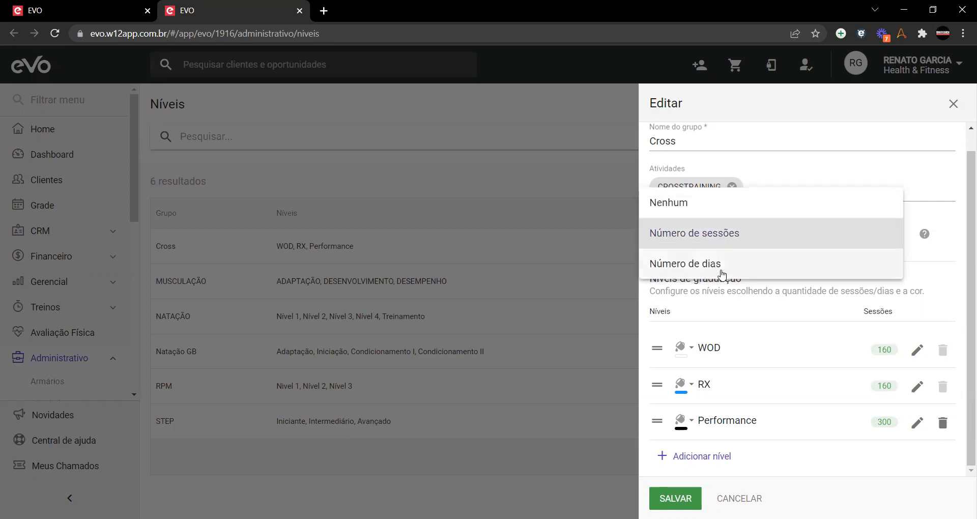
left_click(945, 275)
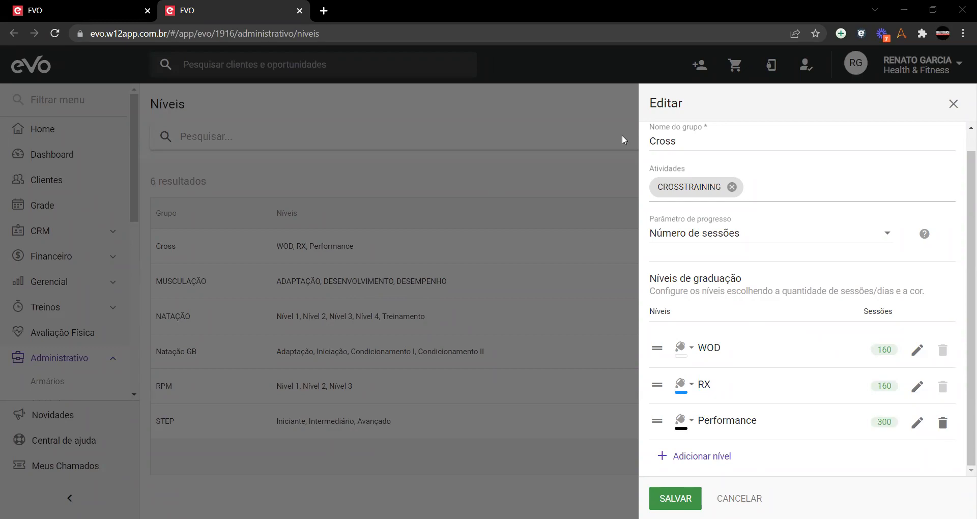
left_click(710, 236)
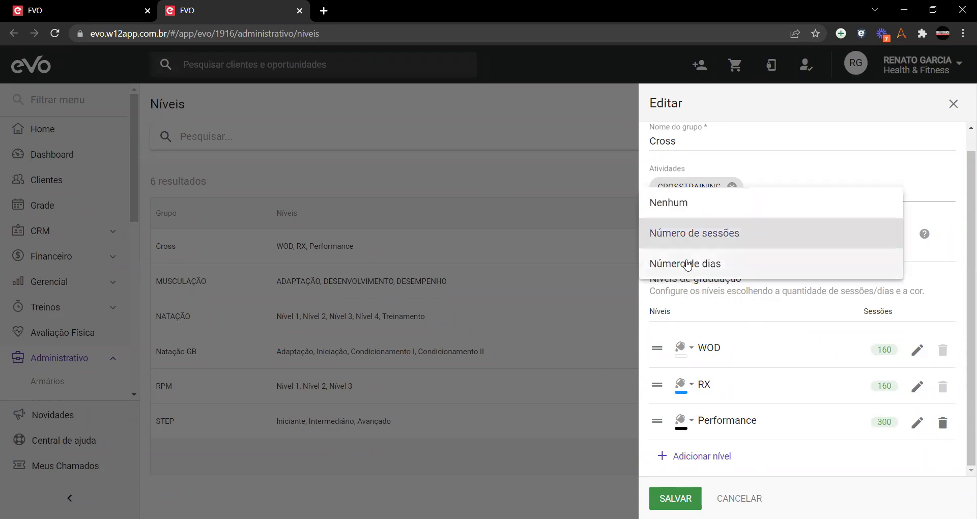
left_click(947, 262)
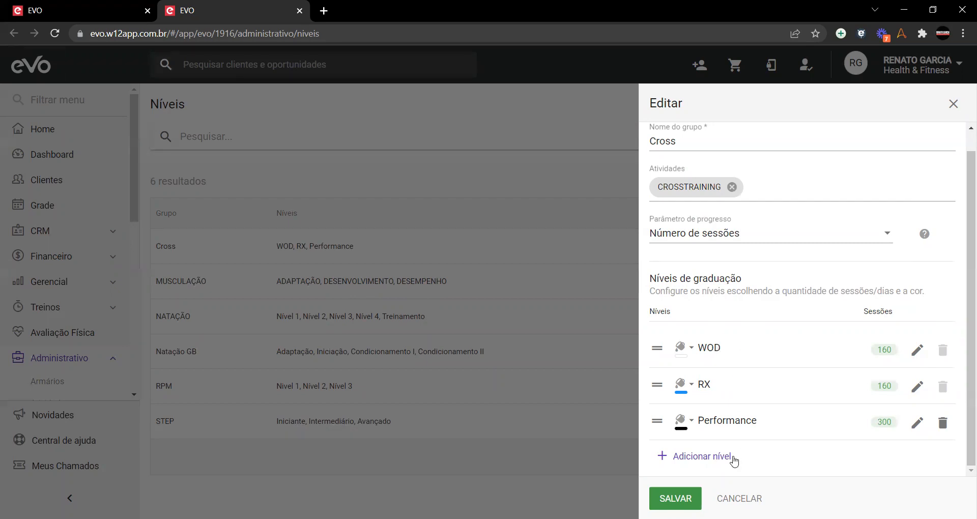
Step: Try adding a level and moving Performance, then cancel so Cross keeps WOD, RX, Performance
left_click(695, 462)
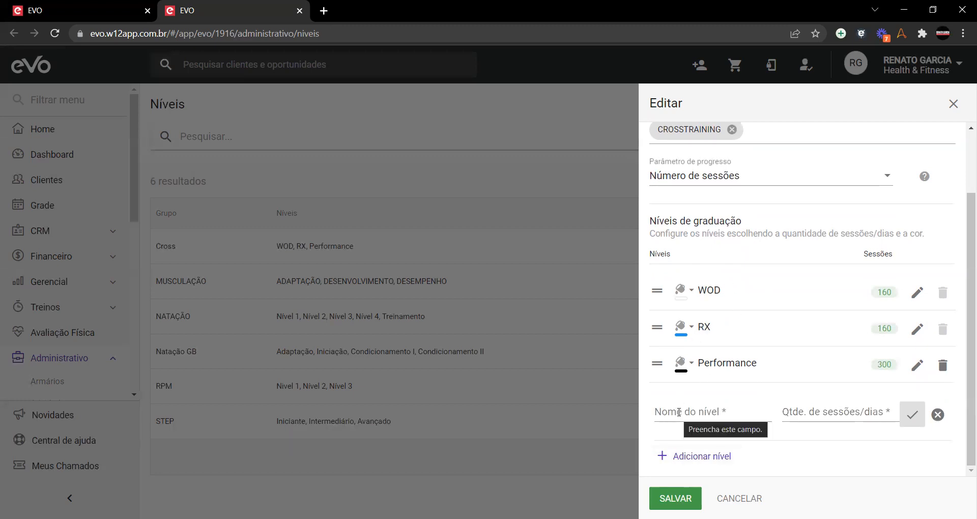
left_click(679, 179)
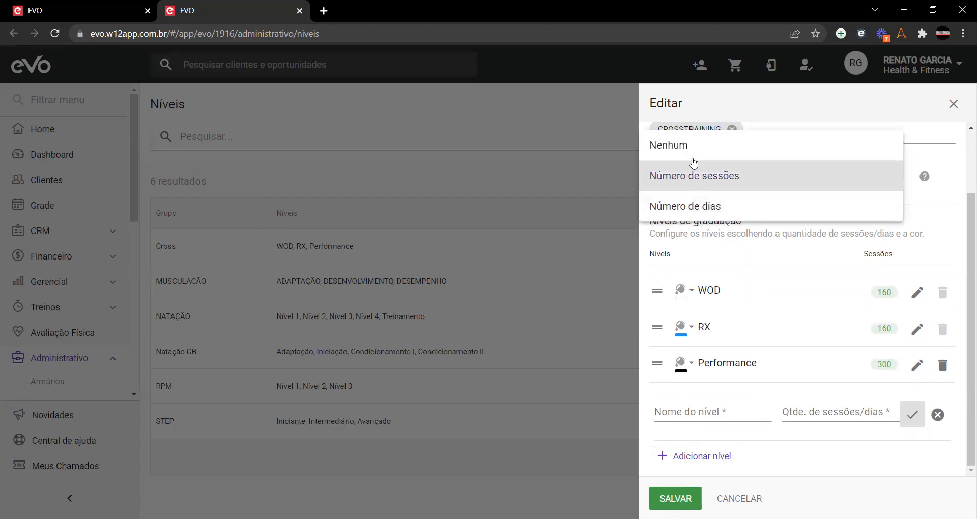
left_click(904, 276)
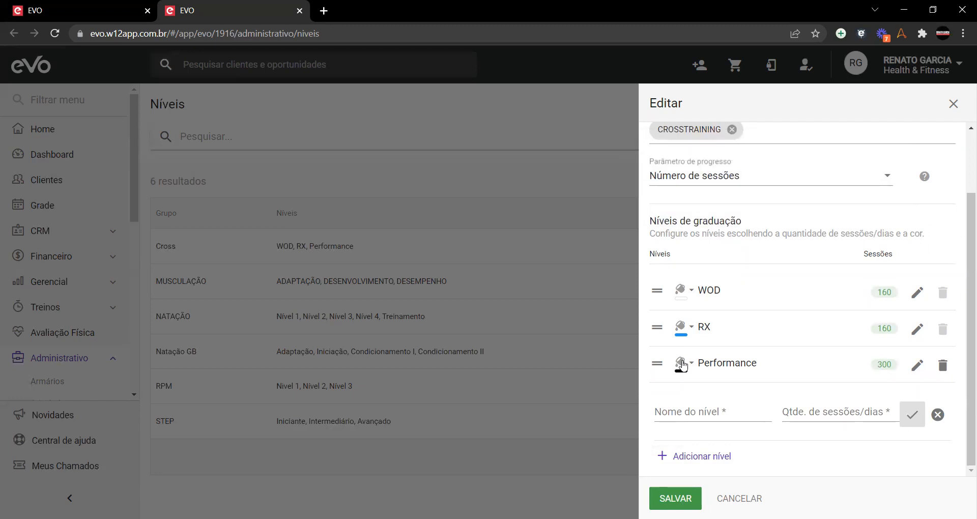
left_click_drag(657, 365, 655, 395)
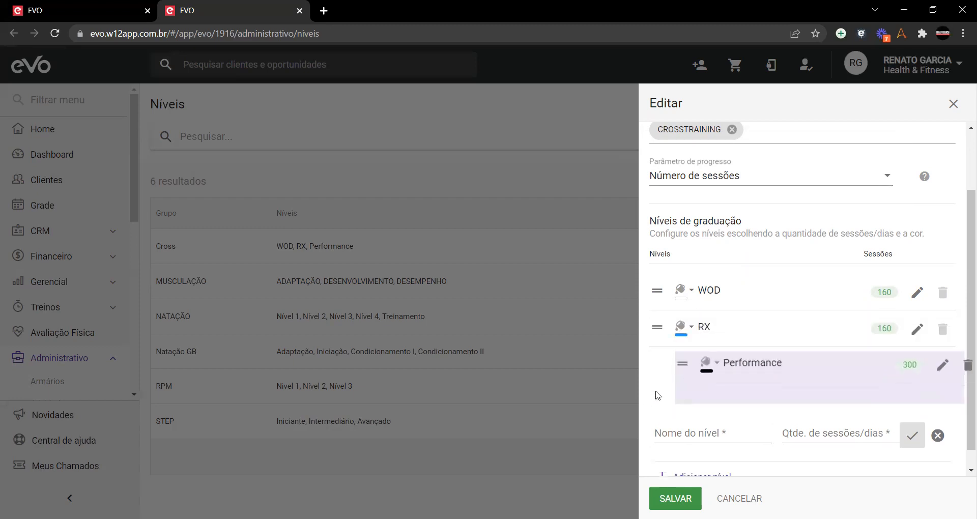
scroll(761, 342, "up", 2)
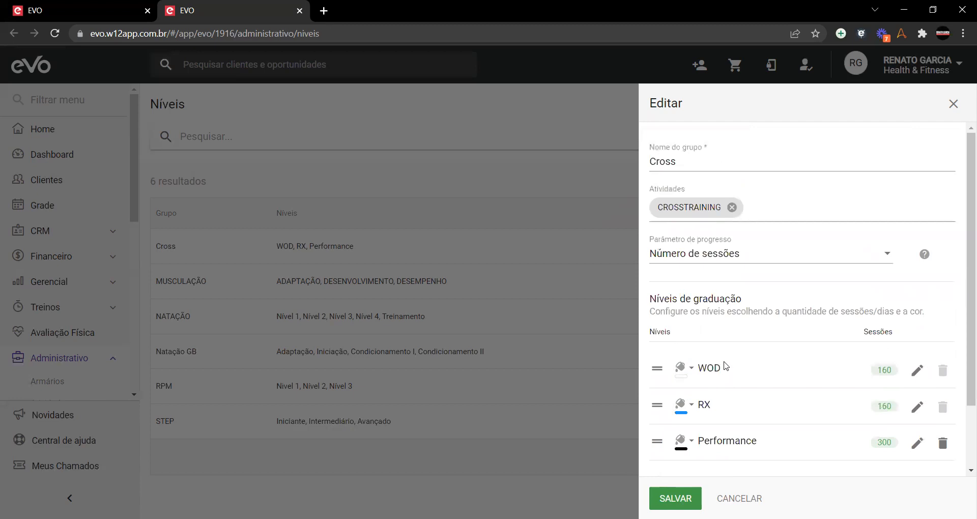
left_click(739, 499)
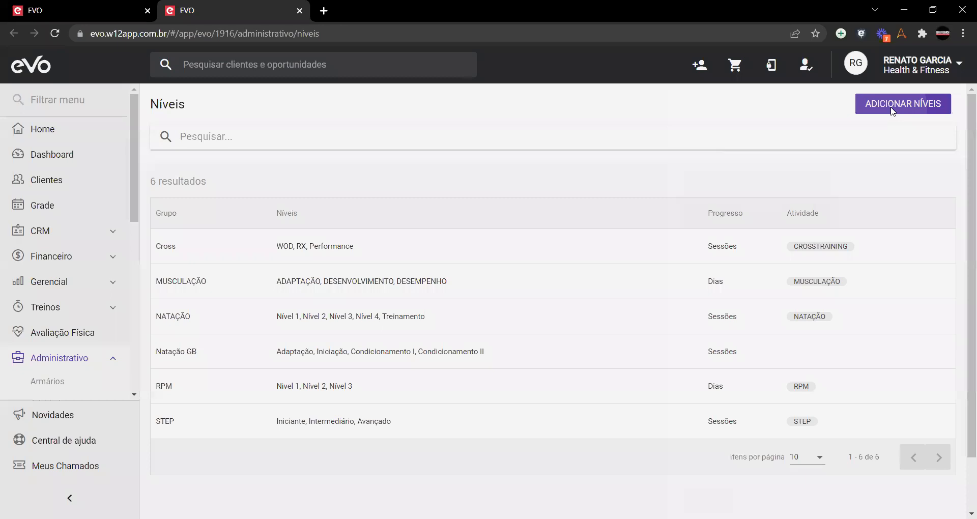
left_click(891, 107)
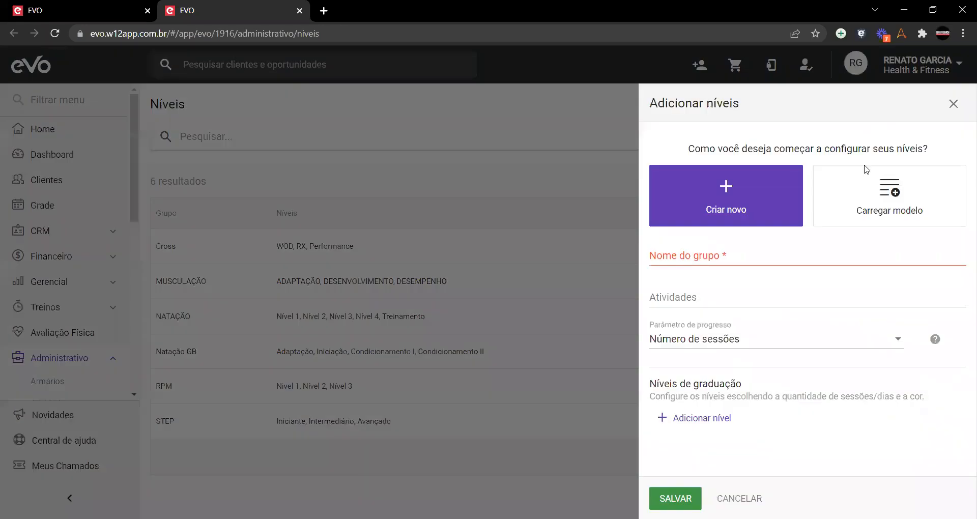
left_click(861, 207)
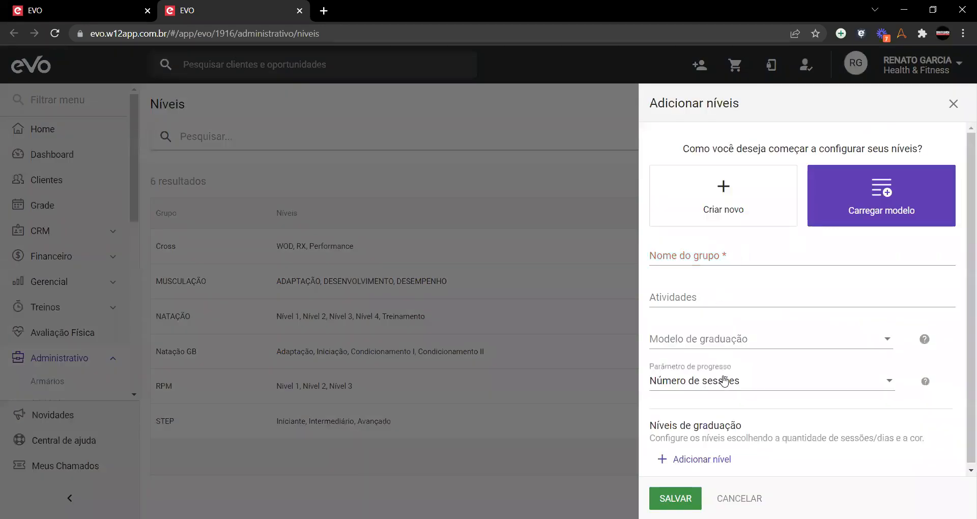
scroll(723, 377, "down", 1)
left_click(807, 341)
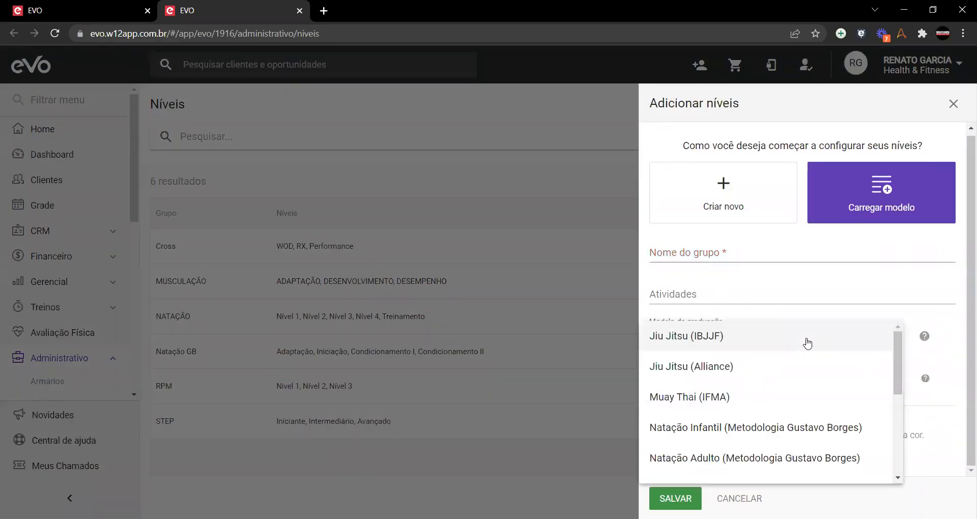
scroll(807, 343, "down", 3)
scroll(807, 342, "up", 3)
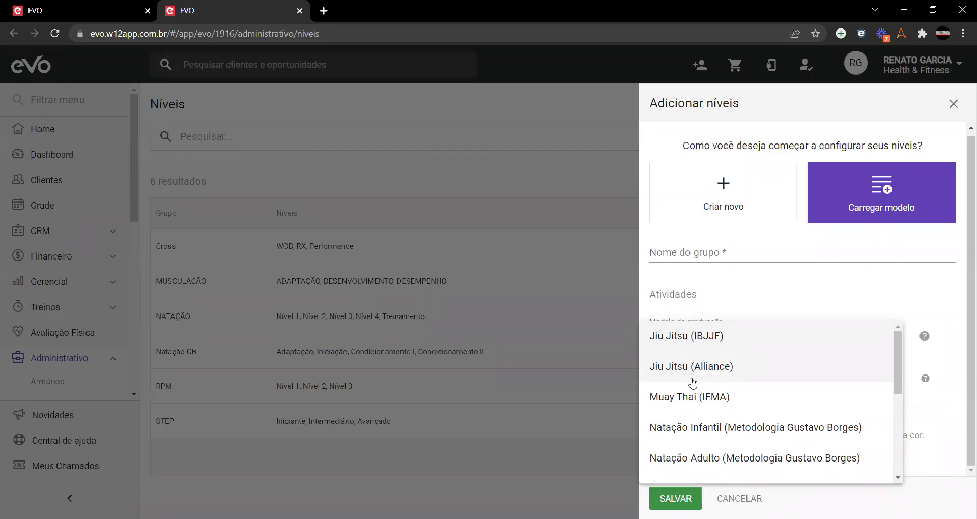
scroll(762, 397, "down", 2)
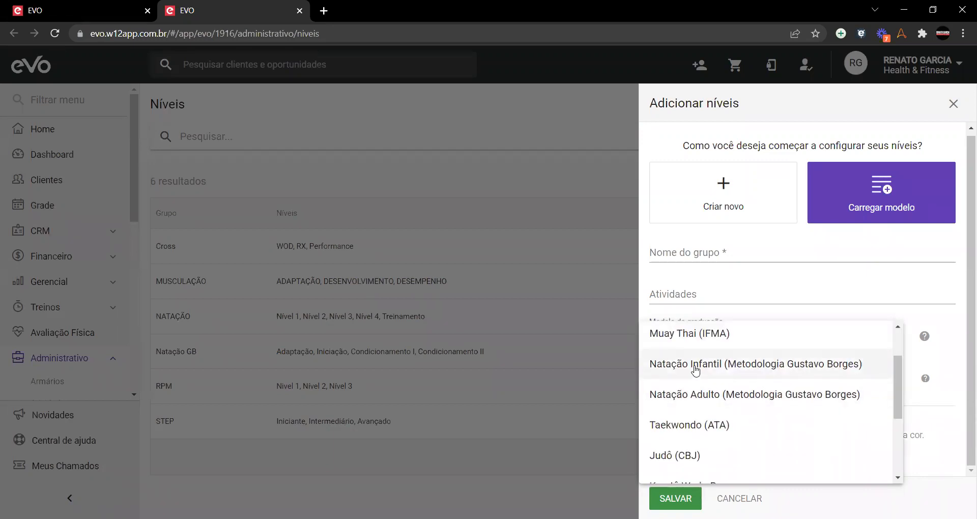
scroll(747, 381, "down", 1)
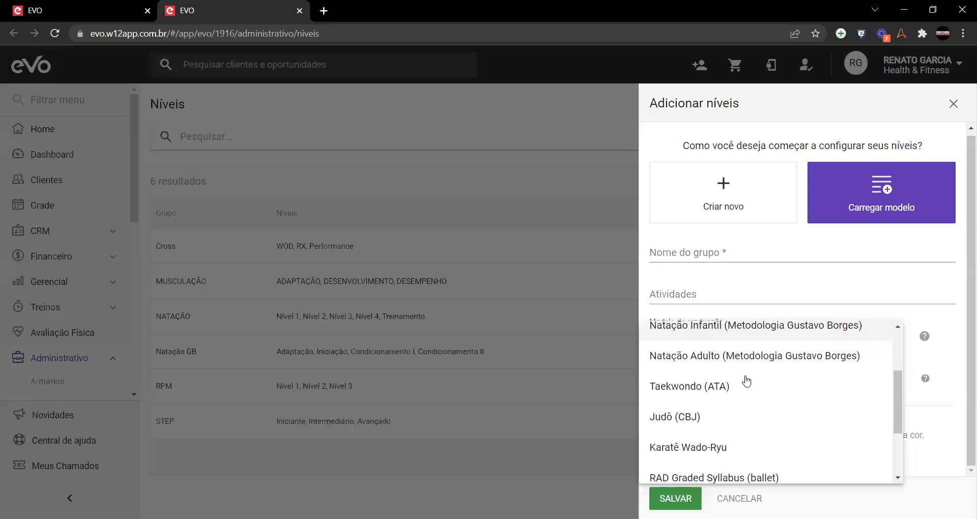
scroll(747, 380, "down", 1)
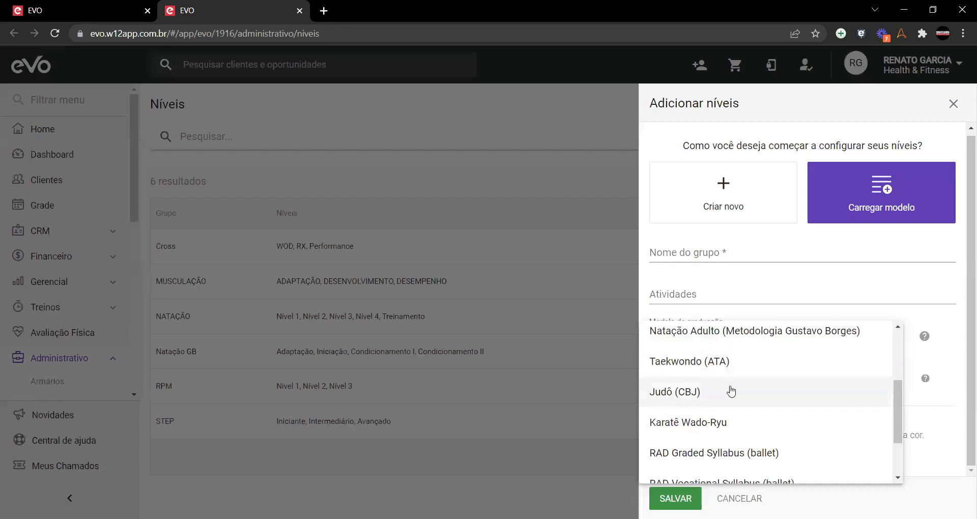
scroll(731, 392, "down", 2)
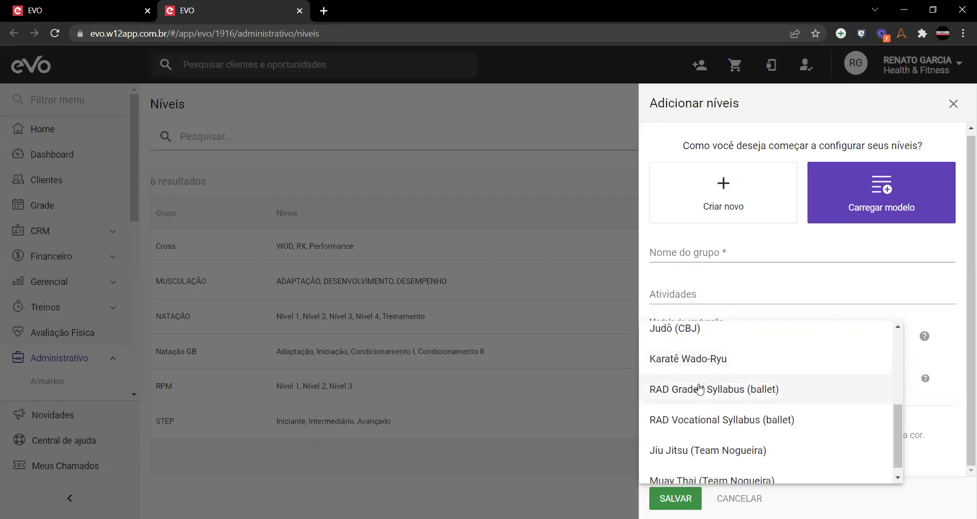
scroll(703, 387, "down", 1)
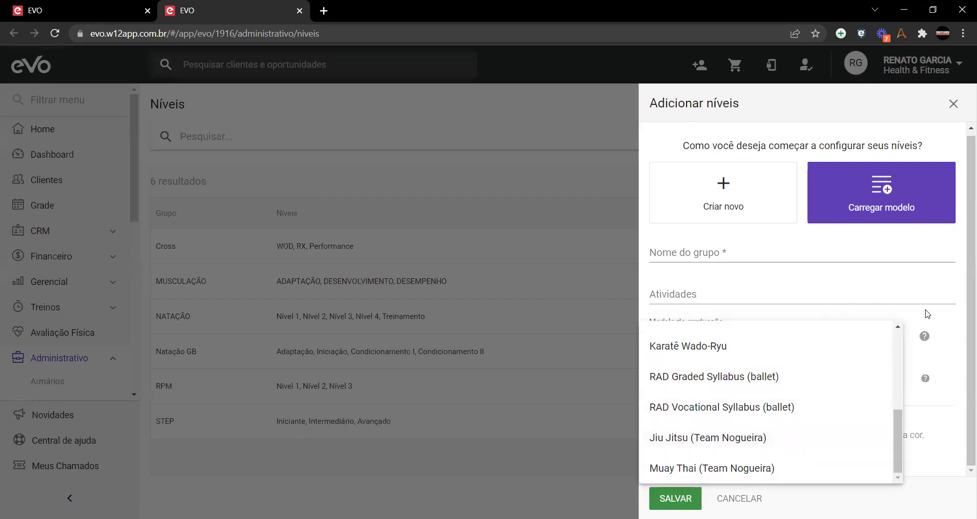
left_click(951, 321)
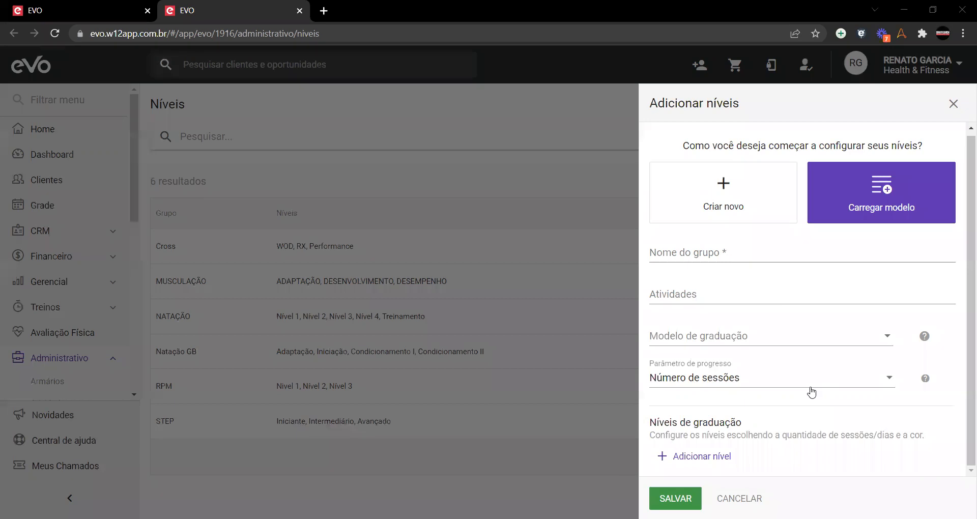
left_click(765, 392)
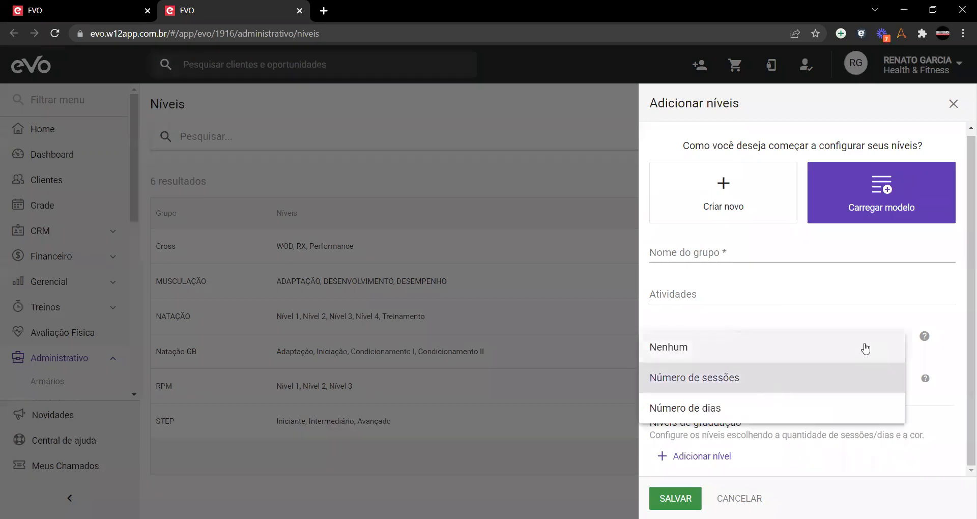
left_click(835, 310)
left_click(743, 338)
scroll(703, 407, "down", 5)
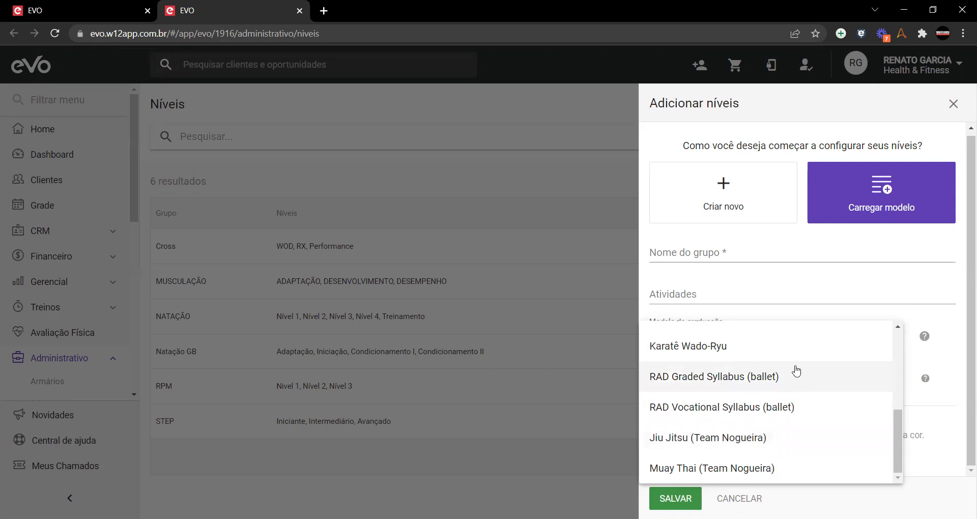
left_click(960, 341)
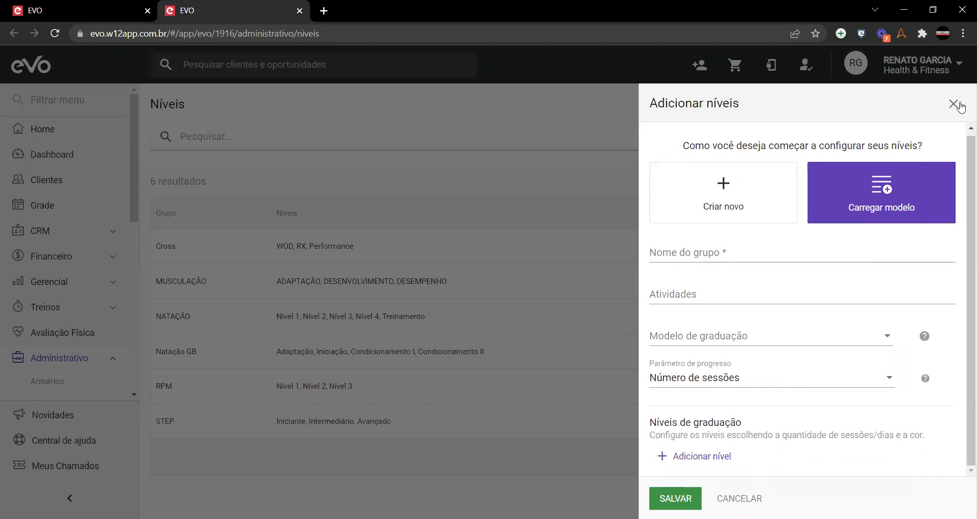
Step: Cancel the Adicionar níveis panel, glance at BODY PUMP, then return to the Níveis list
left_click(739, 499)
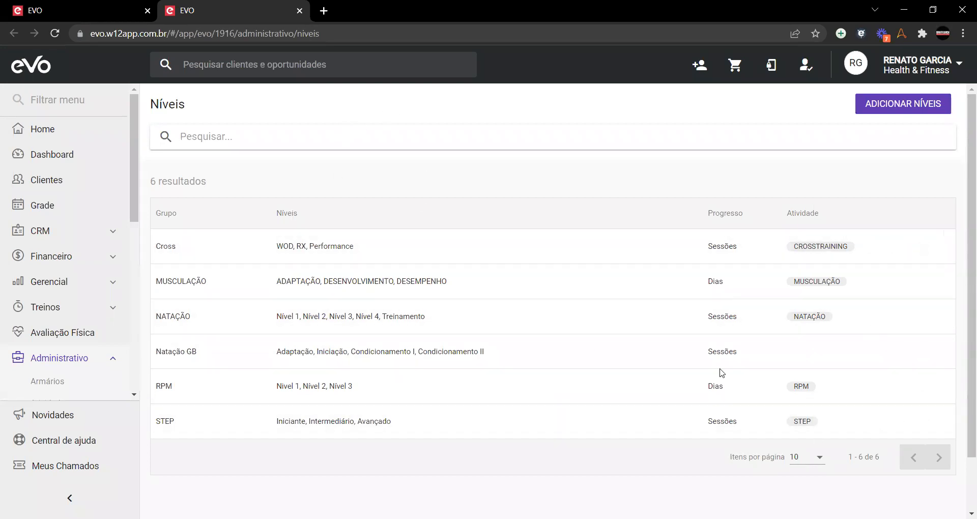
left_click(81, 10)
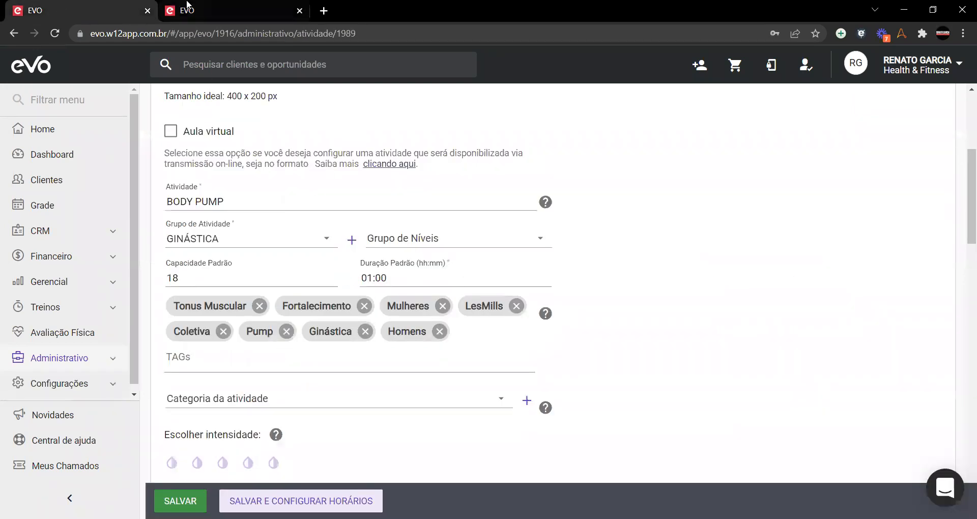
left_click(186, 7)
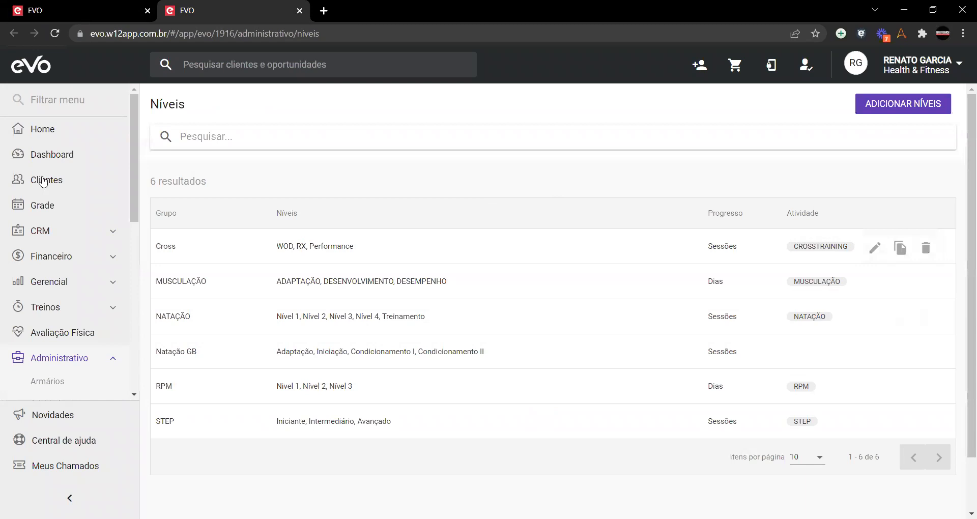
Step: Go to the Clientes list (345 results) and open a client's profile
left_click(43, 183)
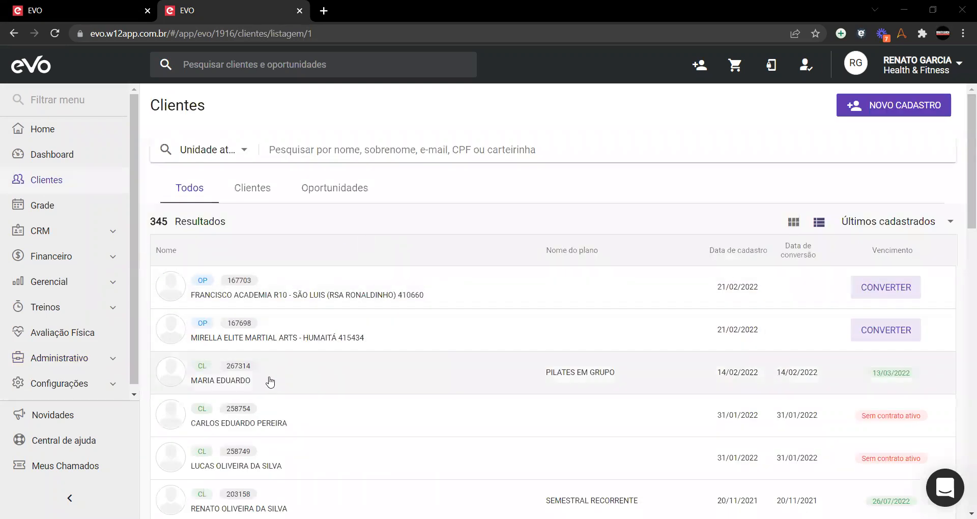
left_click(270, 382)
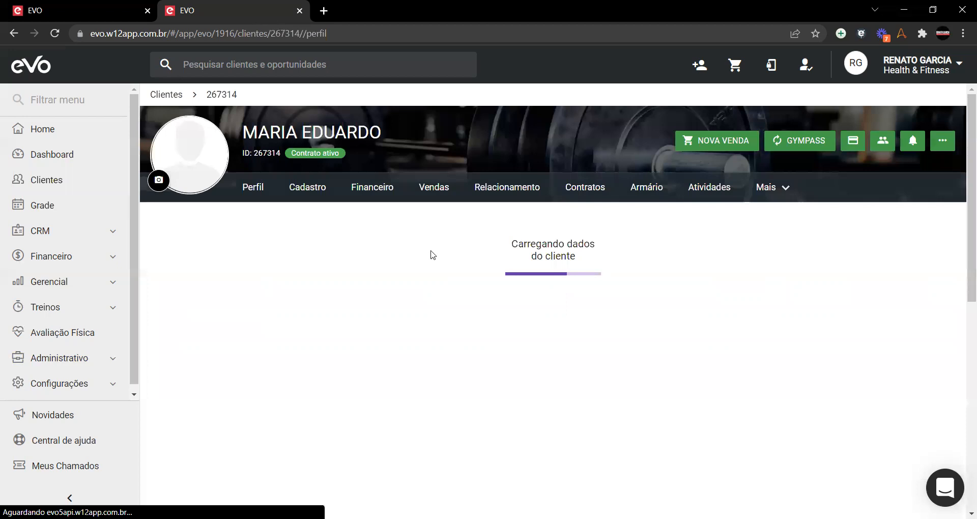
Step: Register the client under Mais > Níveis in group Cross at level WOD (0/160 sessions)
left_click(788, 196)
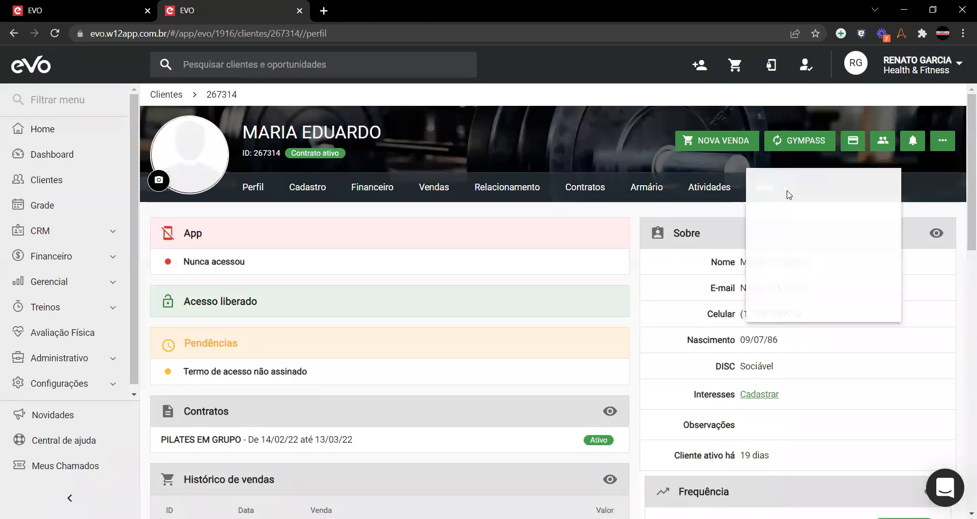
left_click(768, 312)
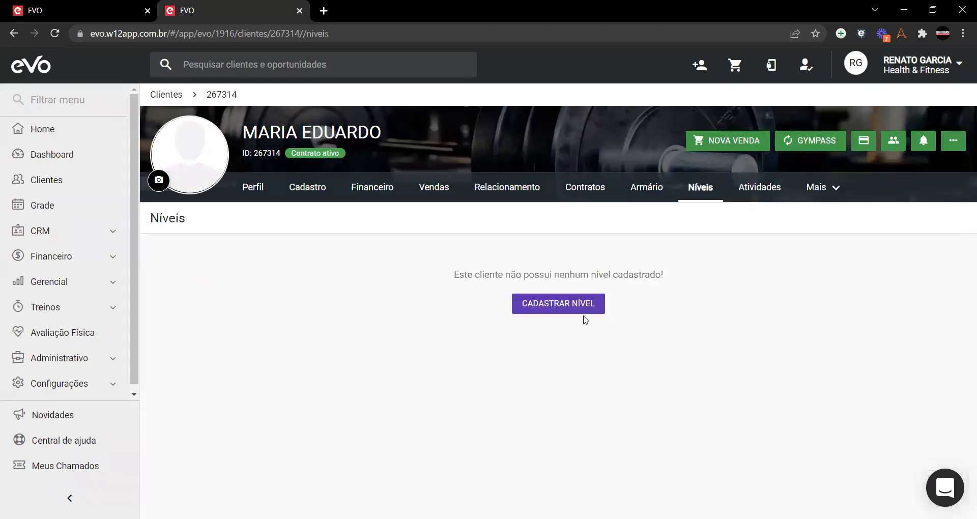
left_click(563, 307)
left_click(534, 277)
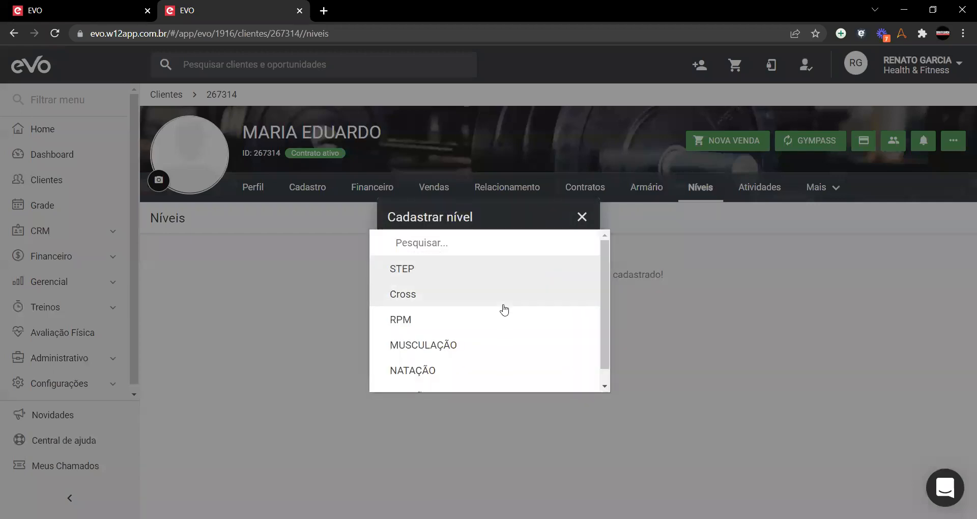
scroll(503, 308, "down", 1)
scroll(433, 325, "up", 1)
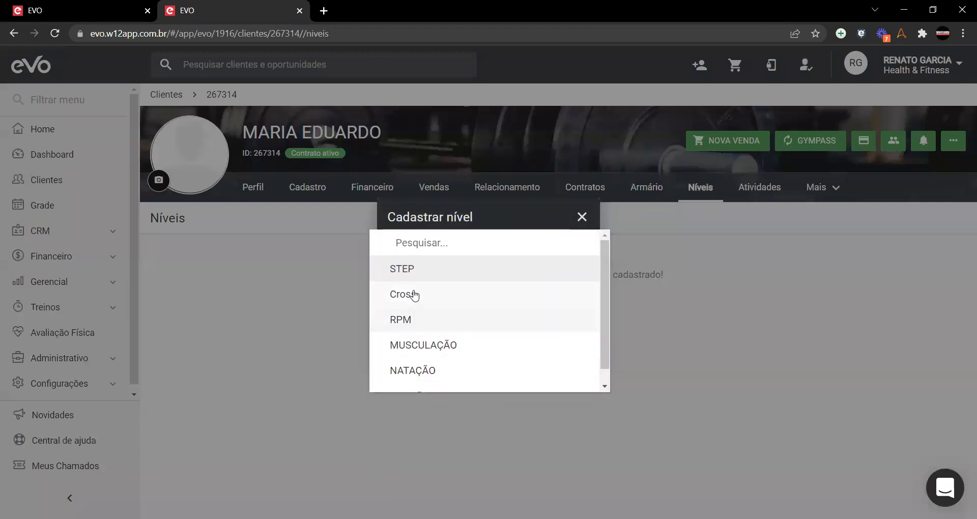
left_click(407, 292)
left_click(418, 301)
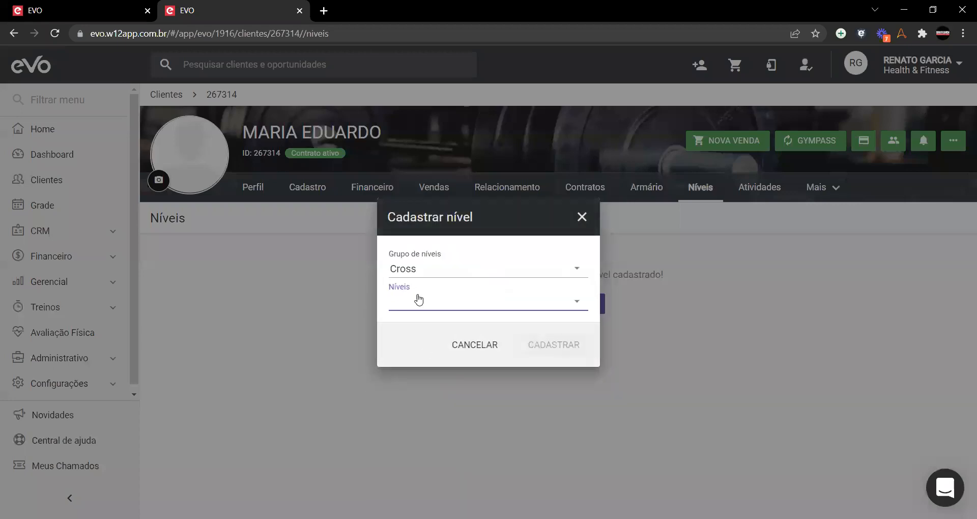
left_click(416, 303)
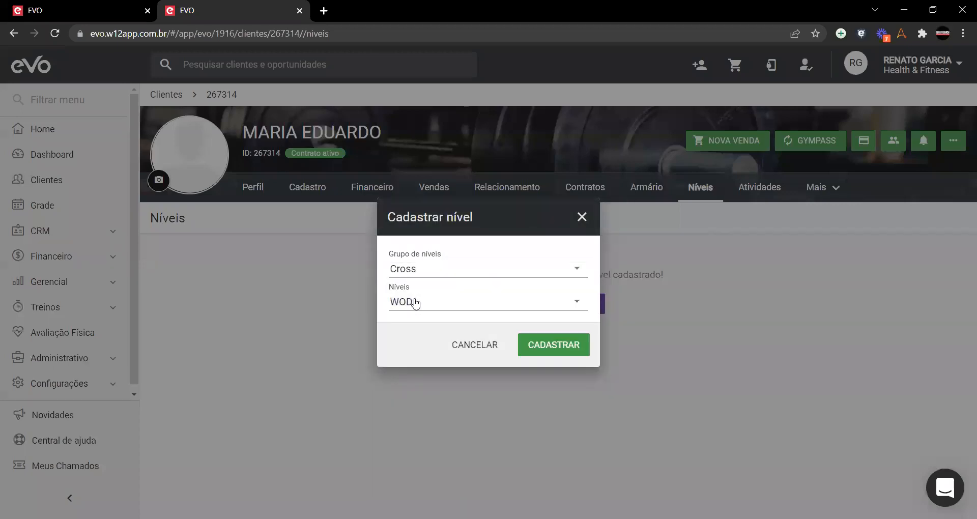
left_click(564, 348)
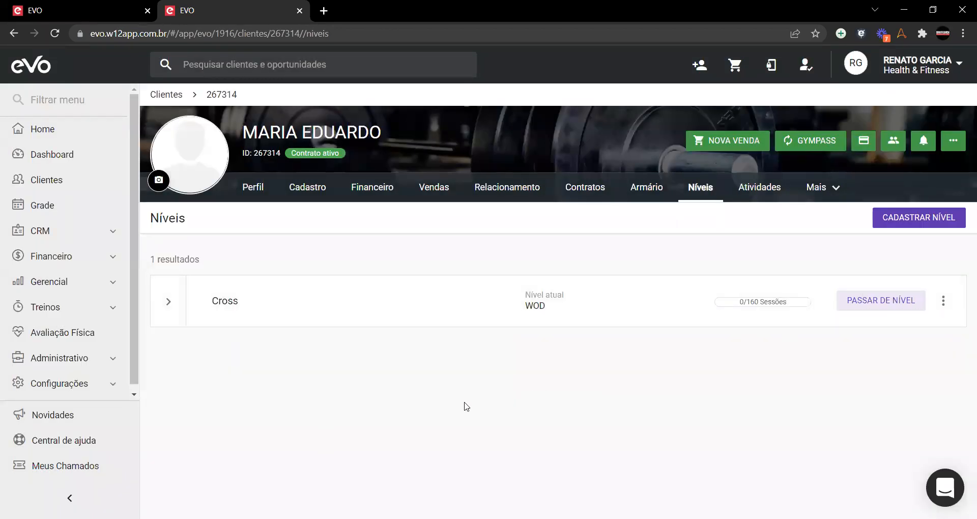
left_click(32, 5)
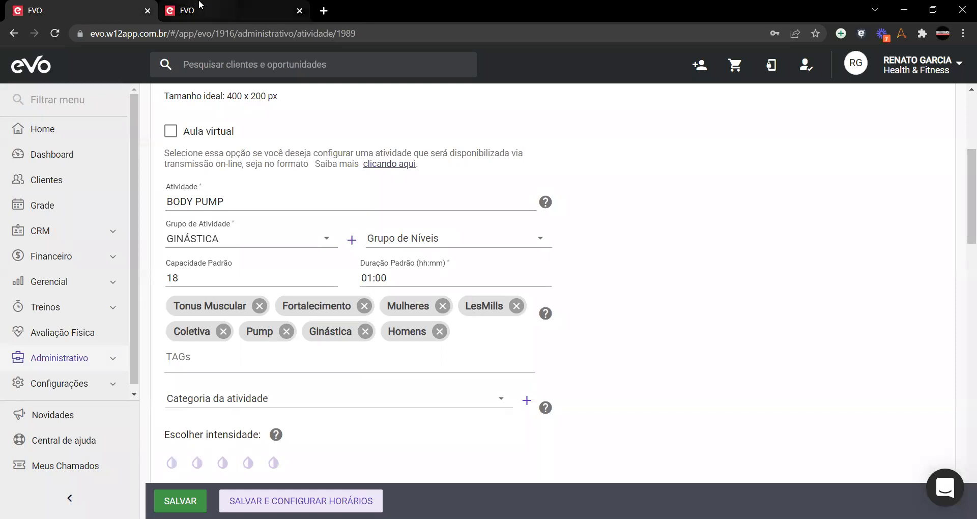
key("ctrl+Tab")
key("ctrl+Tab")
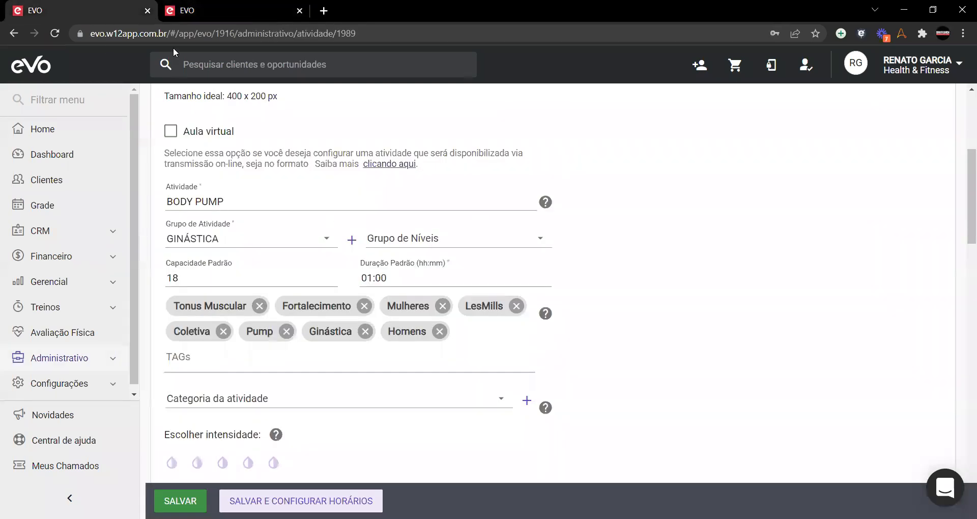
left_click(195, 19)
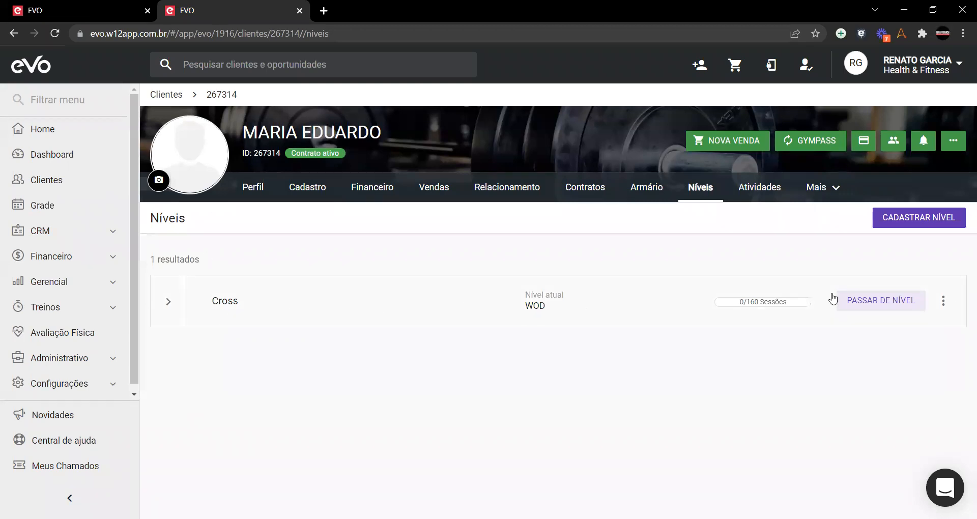
left_click(112, 5)
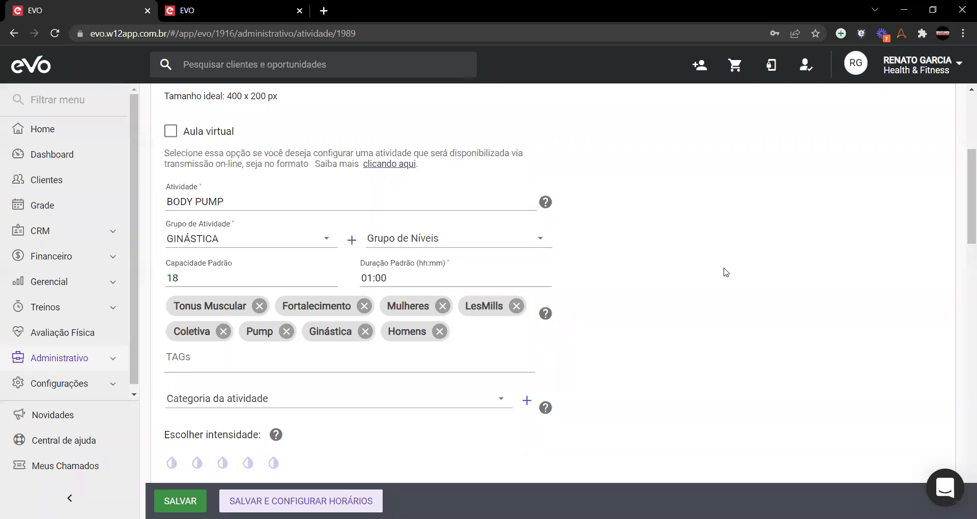
left_click(207, 11)
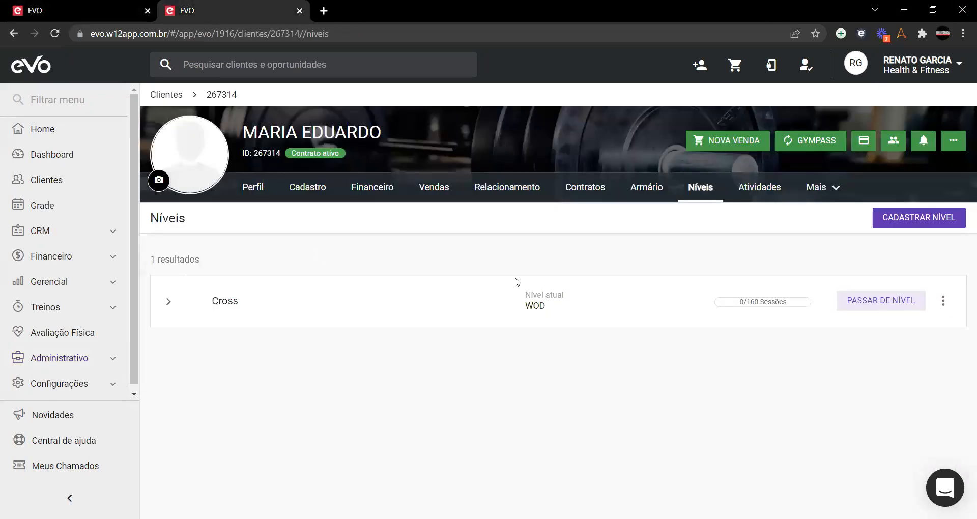
key("ctrl+shift+Tab")
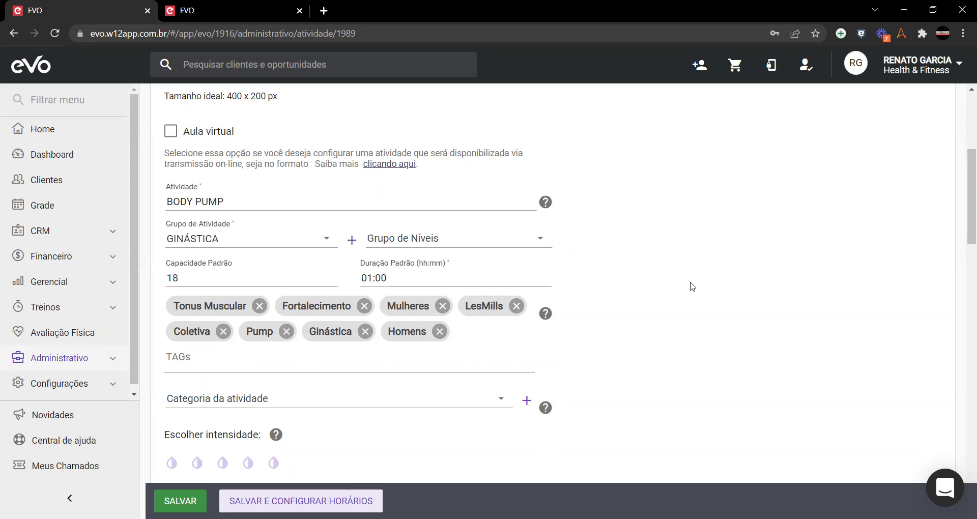
scroll(683, 285, "down", 1)
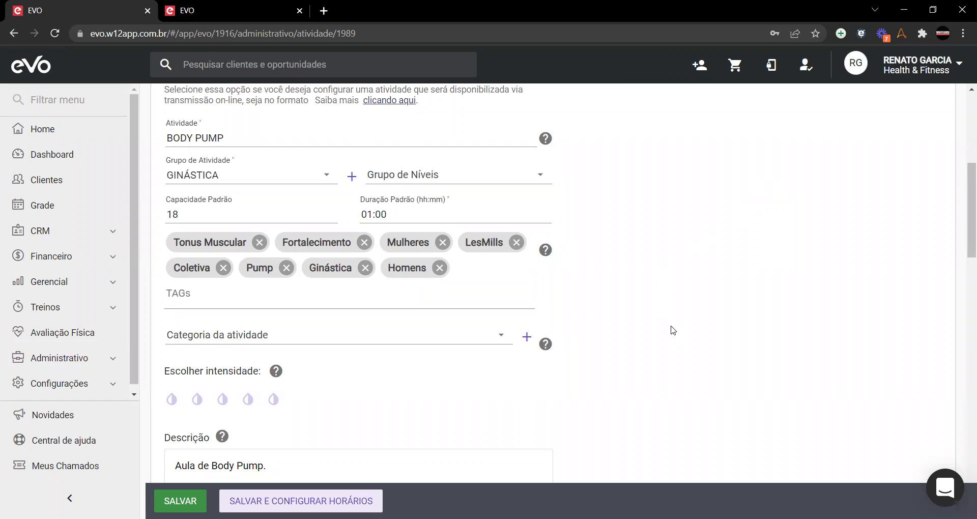
scroll(176, 219, "down", 1)
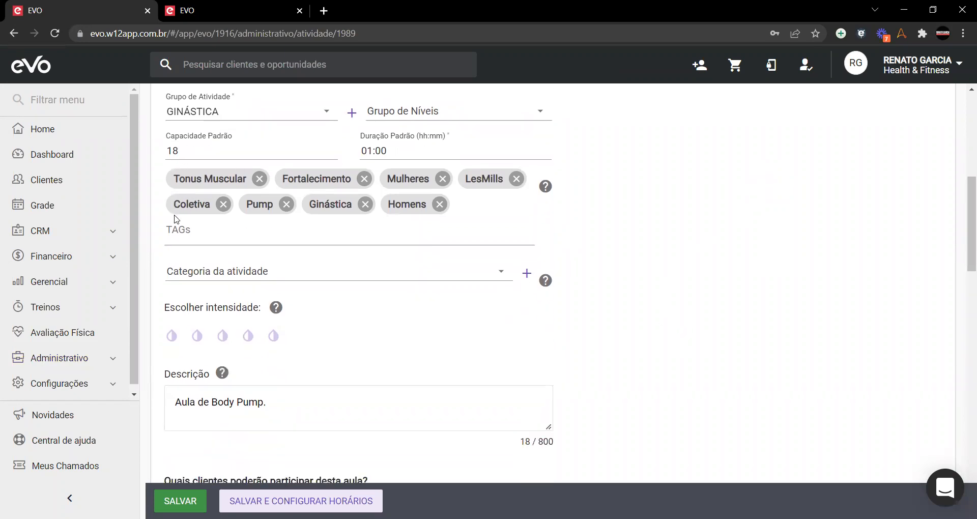
scroll(162, 246, "up", 2)
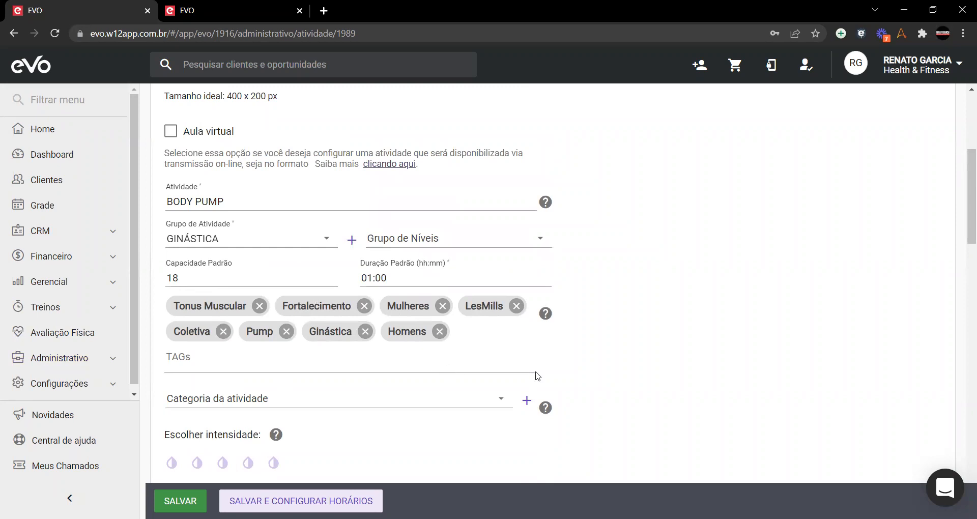
scroll(582, 363, "down", 1)
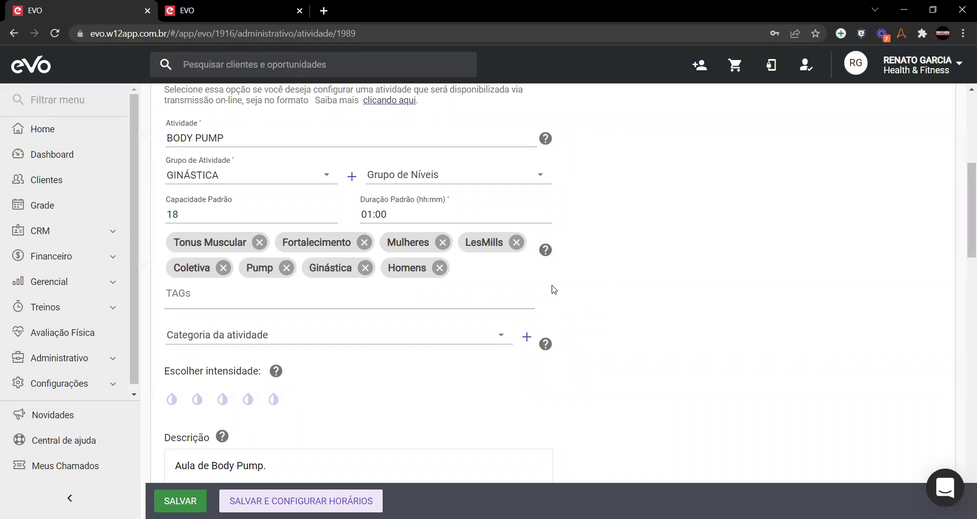
scroll(830, 305, "down", 1)
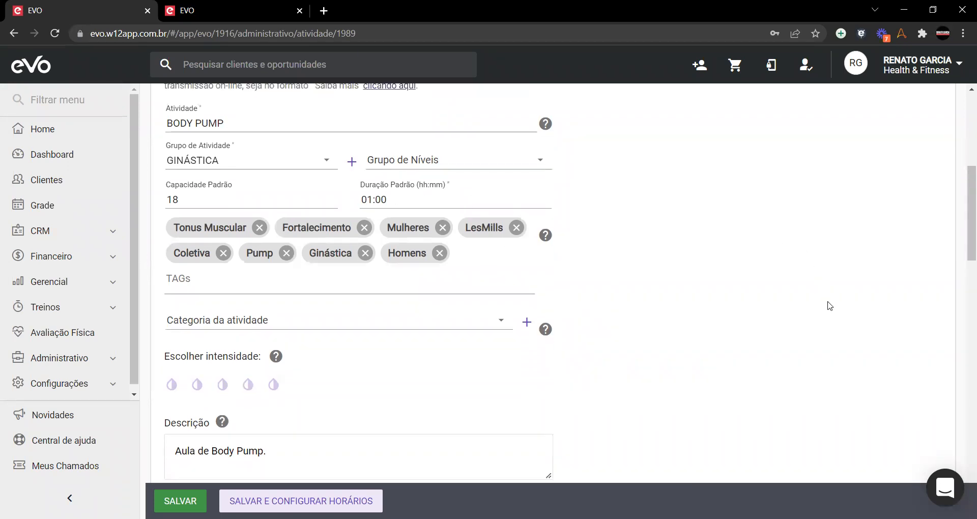
scroll(229, 270, "down", 1)
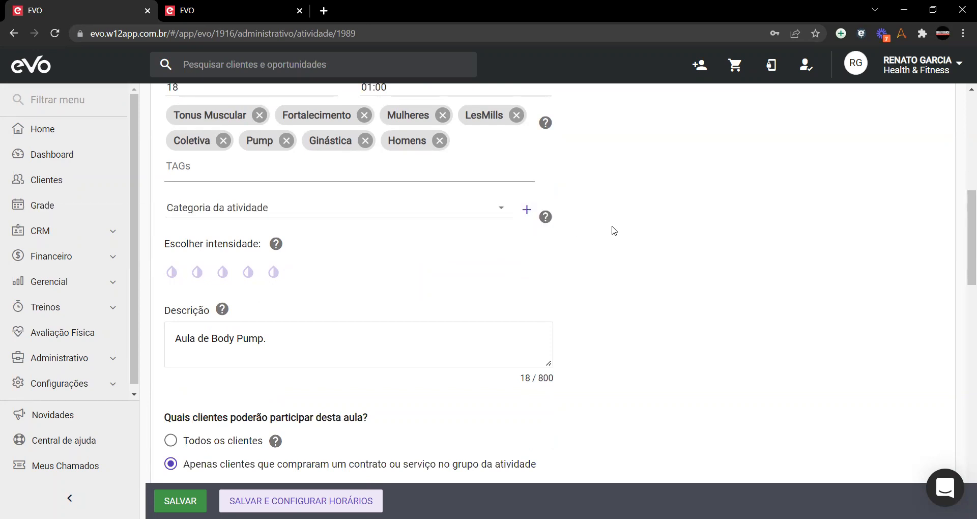
Step: After checking the category options, set BODY PUMP intensity to 4 of 5 and open Cadastro Nova Categoria
left_click(527, 215)
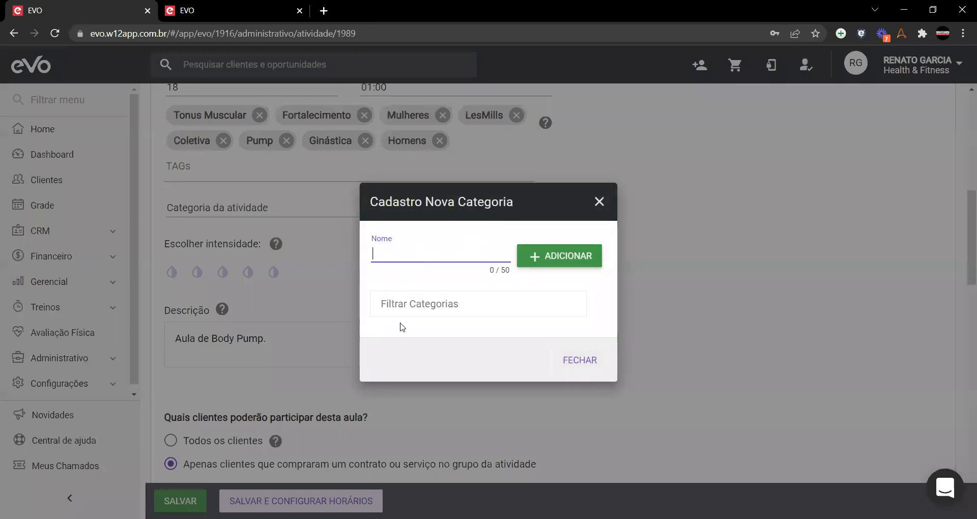
left_click(598, 202)
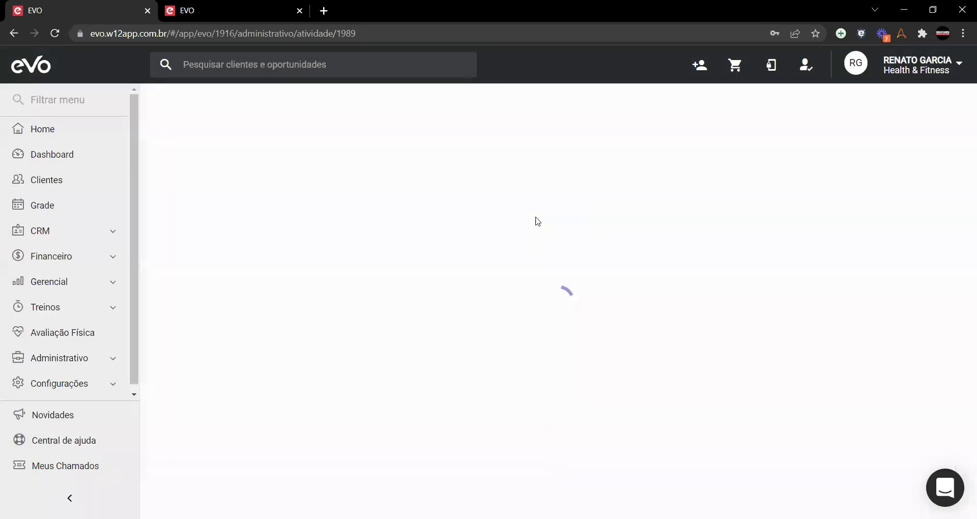
scroll(513, 295, "down", 9)
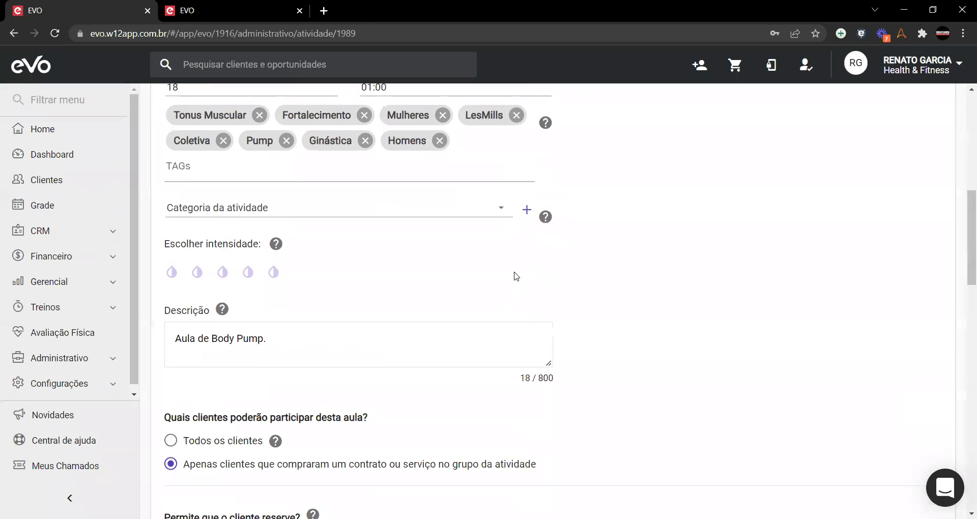
left_click(292, 214)
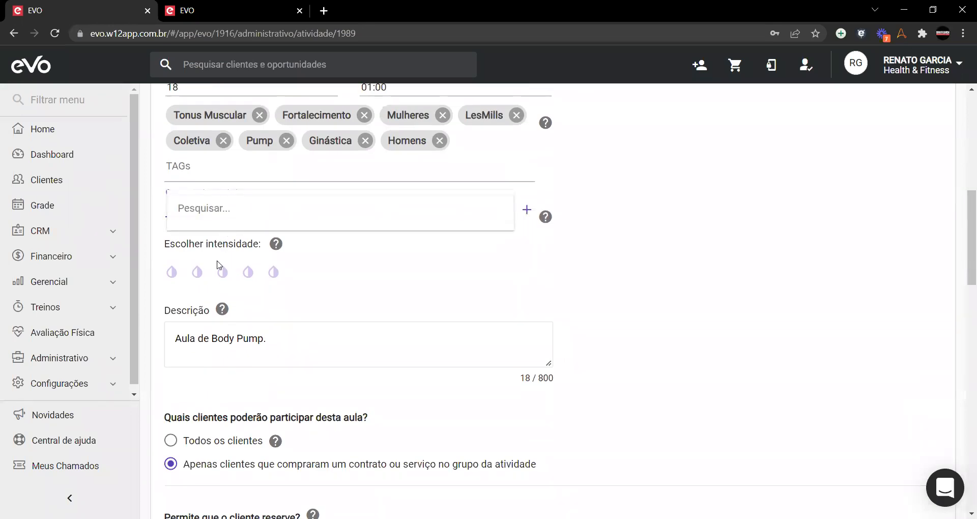
left_click(710, 240)
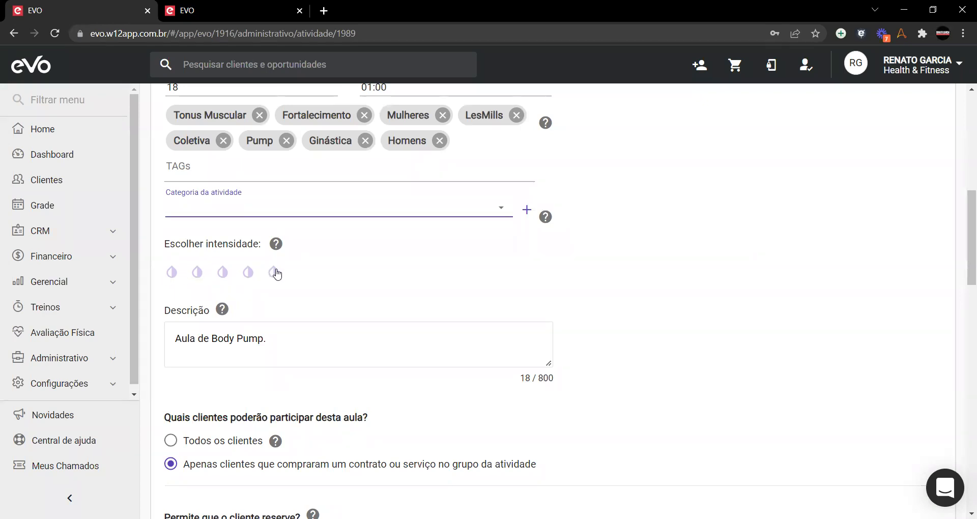
left_click(249, 273)
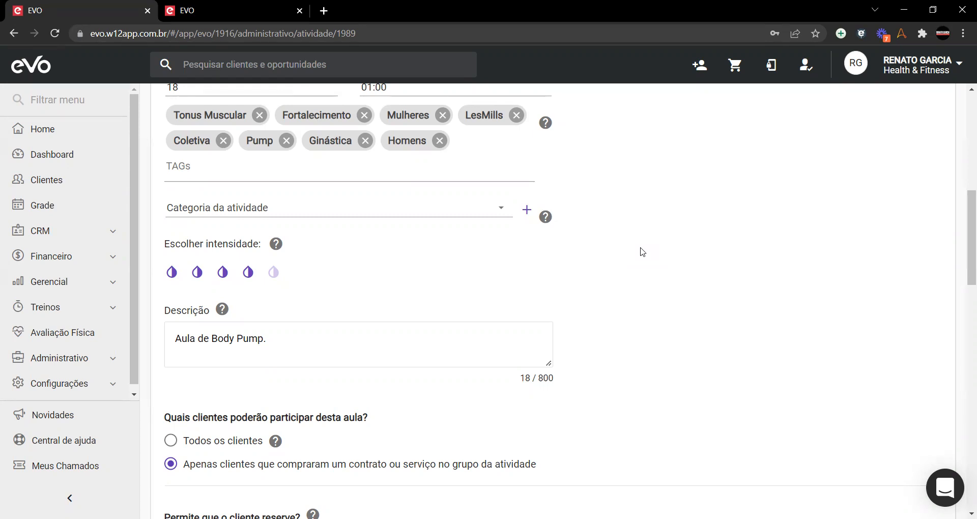
left_click(527, 209)
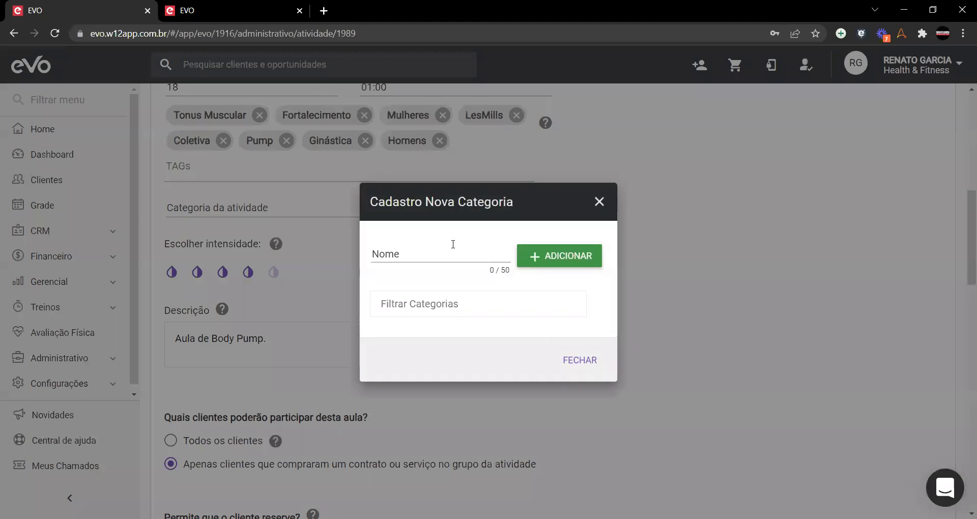
Step: Add the new activity category 'Fortalecimento em Grupo' and close the dialog
left_click(452, 244)
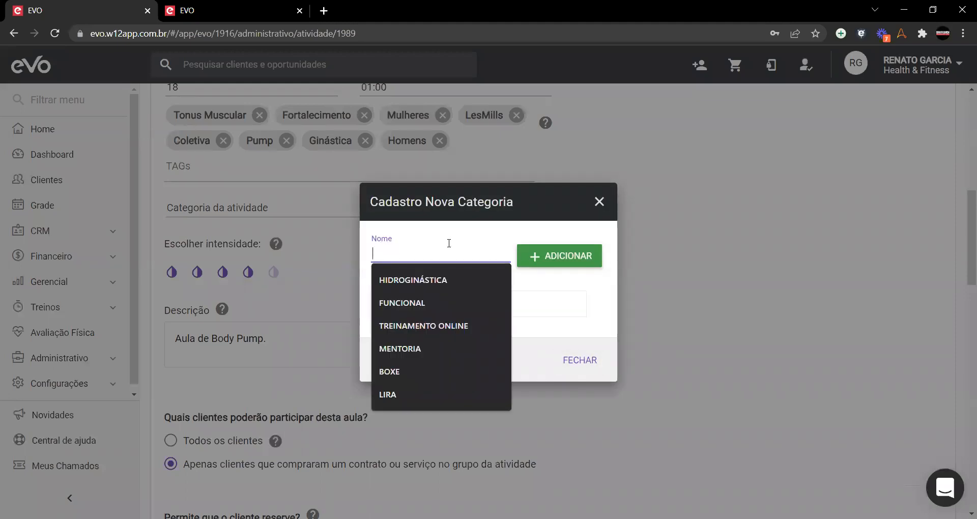
type("Fortalecimento")
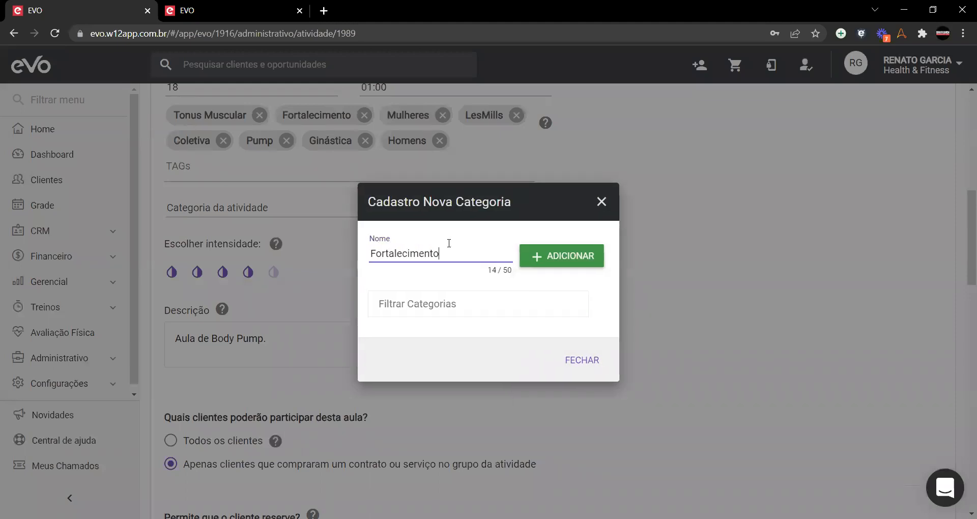
type(" em GRUPO")
key("BackSpace")
key("BackSpace")
key("BackSpace")
key("BackSpace")
type("rupo")
left_click(563, 256)
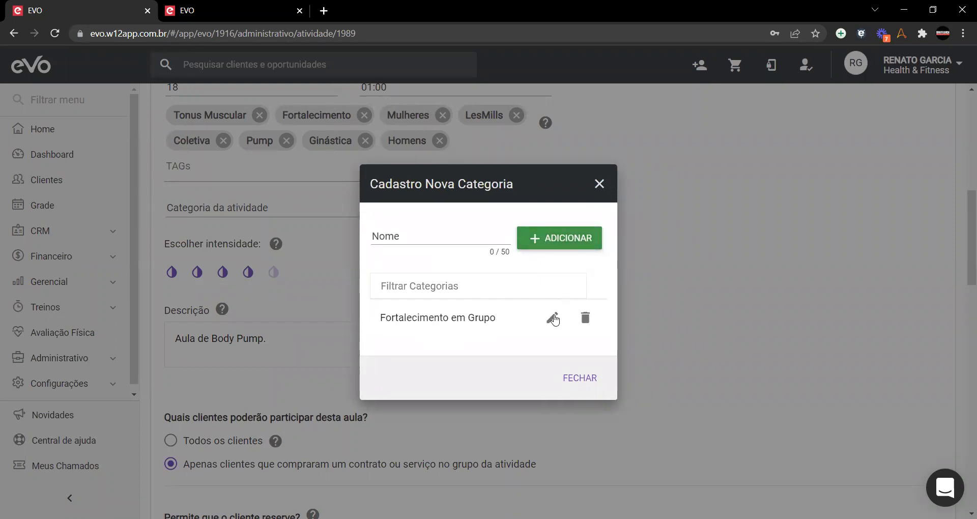
left_click(601, 185)
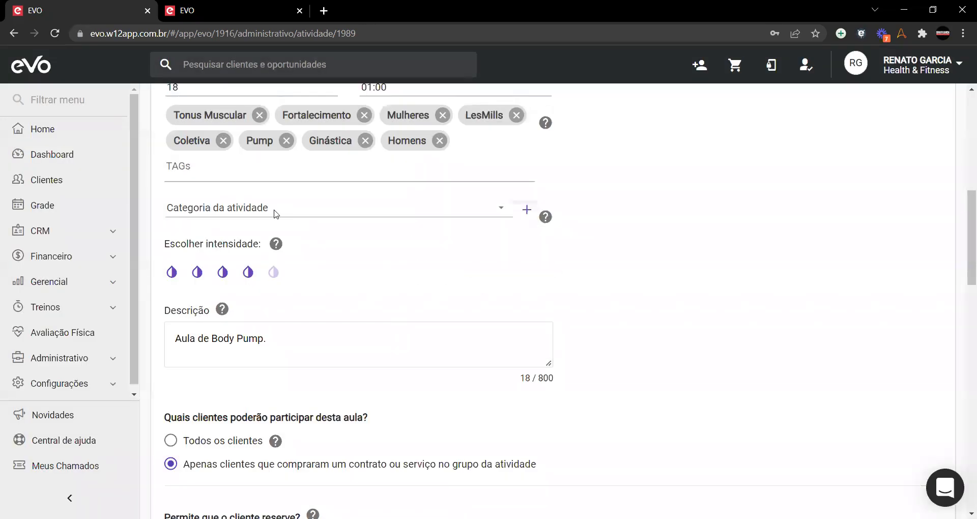
Step: Select Fortalecimento em Grupo as BODY PUMP's Categoria da atividade
scroll(285, 244, "down", 6)
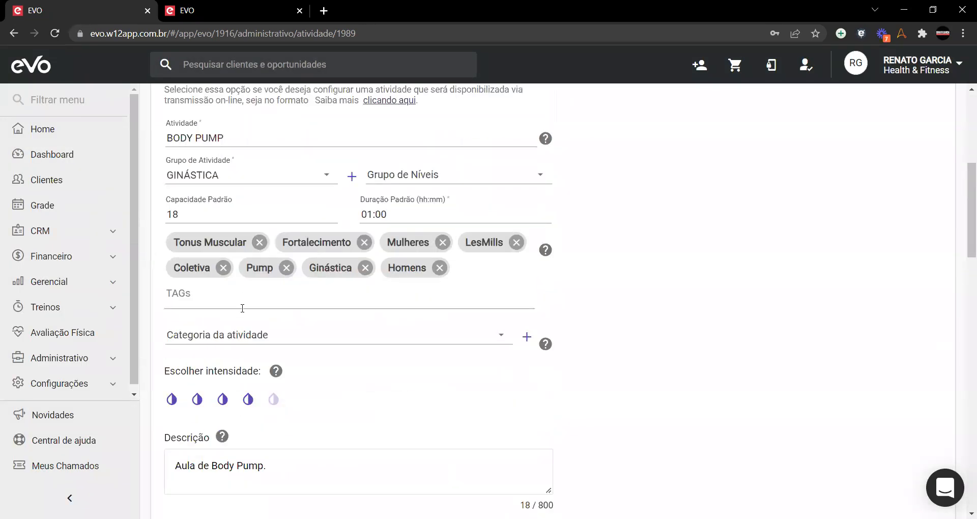
left_click(240, 335)
left_click(288, 334)
left_click(714, 327)
scroll(715, 328, "down", 4)
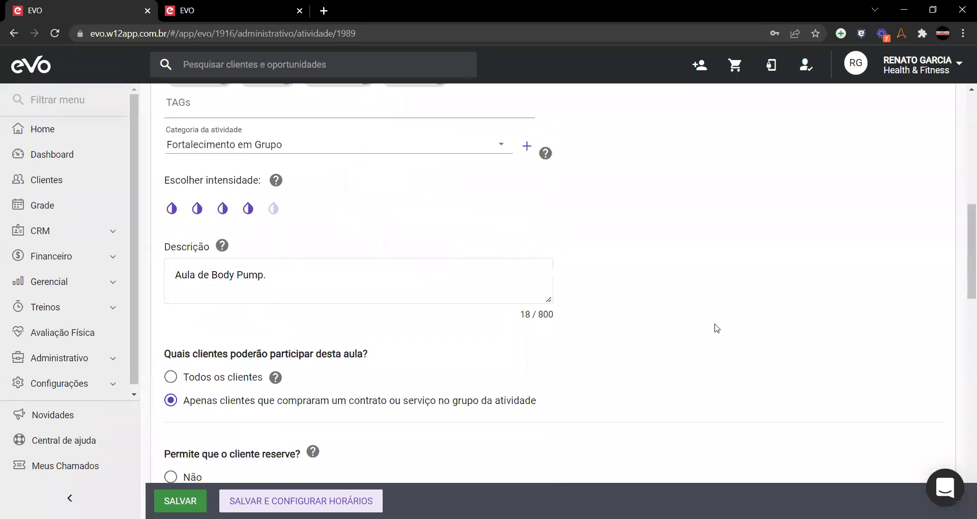
triple_click(300, 280)
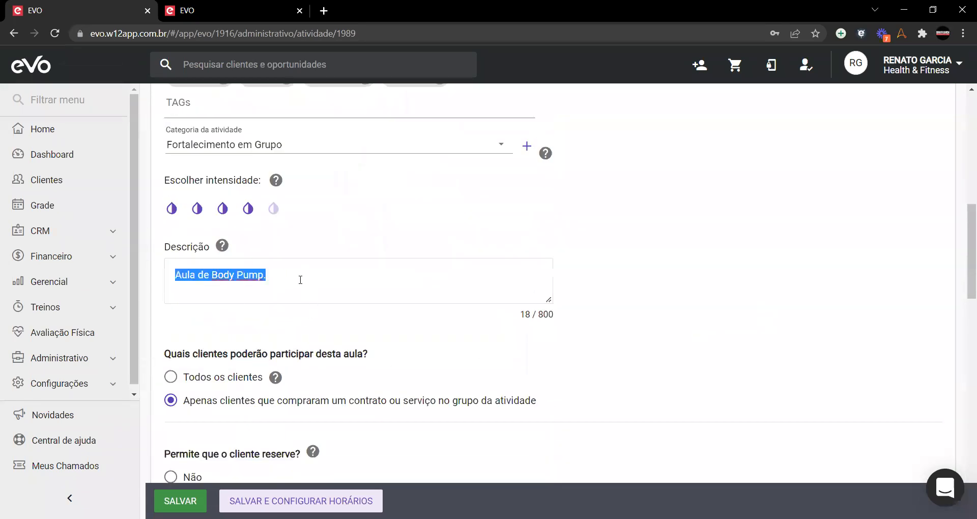
left_click(686, 283)
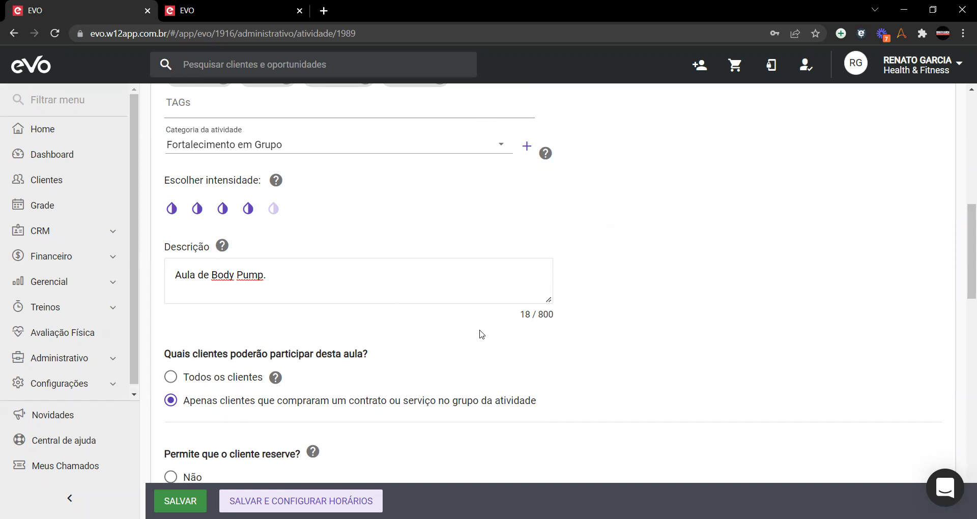
scroll(481, 335, "up", 9)
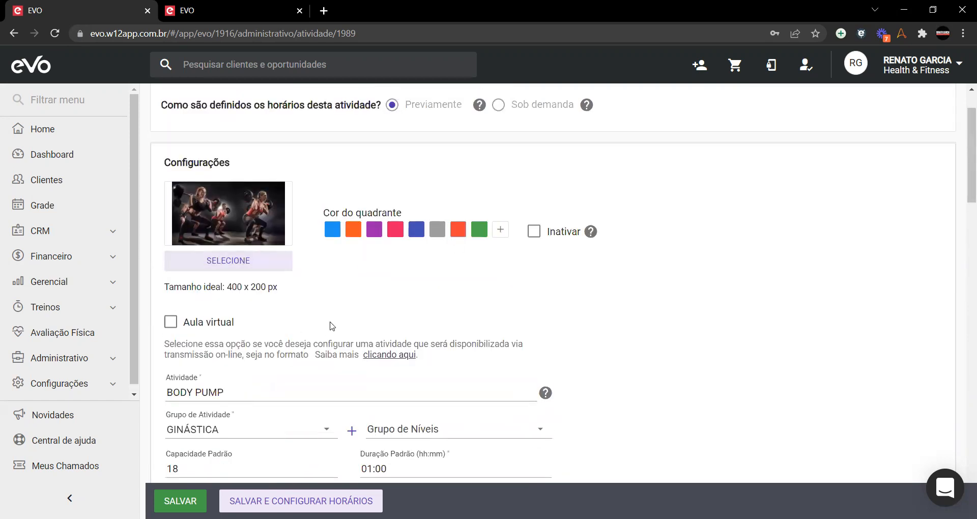
scroll(330, 323, "down", 7)
scroll(332, 323, "down", 3)
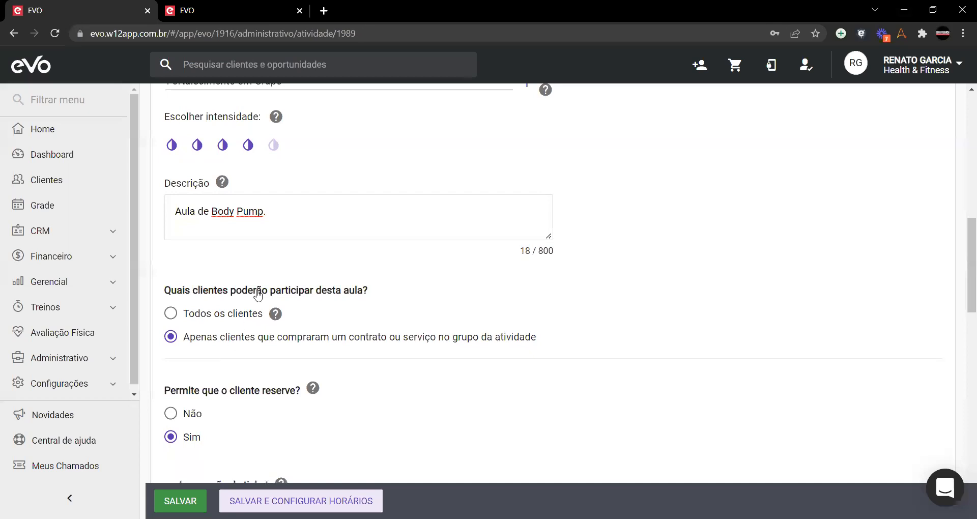
scroll(509, 316, "up", 4)
scroll(537, 362, "down", 4)
scroll(693, 305, "down", 2)
scroll(258, 249, "up", 1)
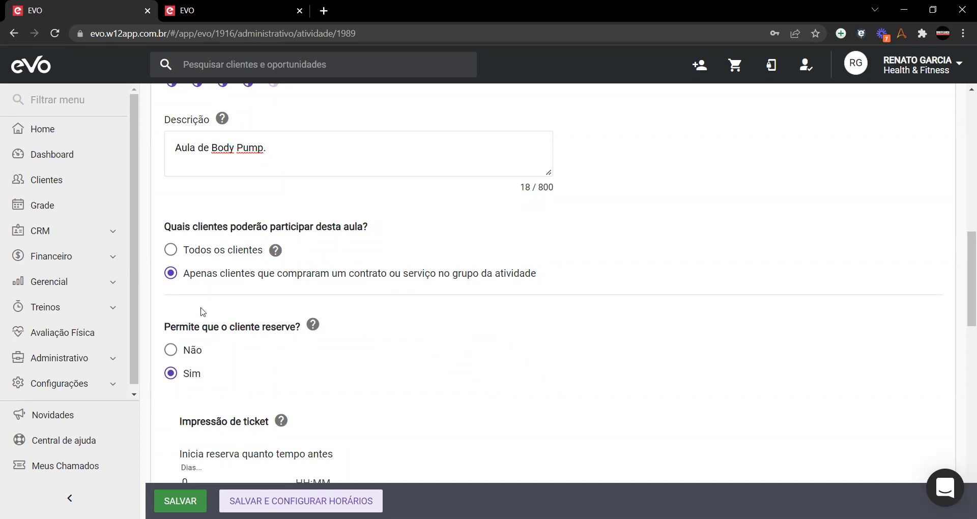
scroll(202, 312, "down", 2)
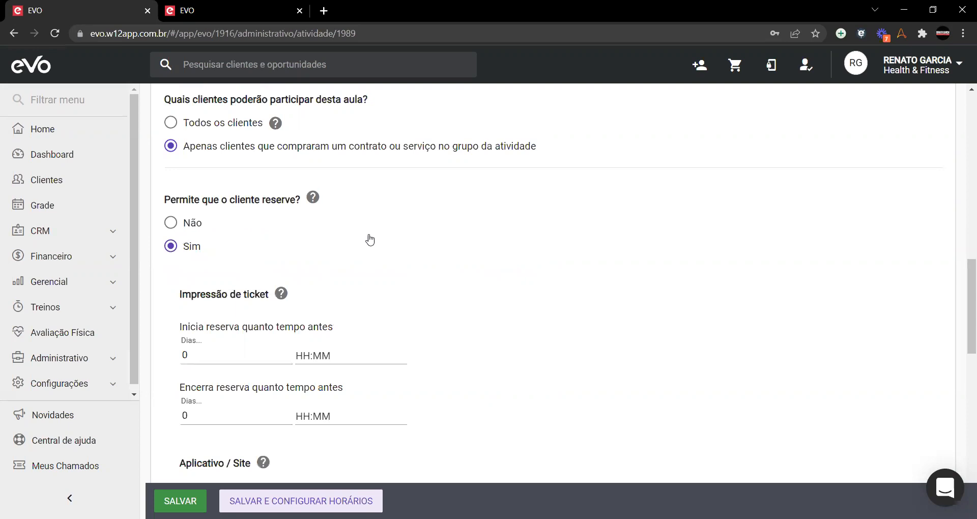
scroll(341, 265, "down", 1)
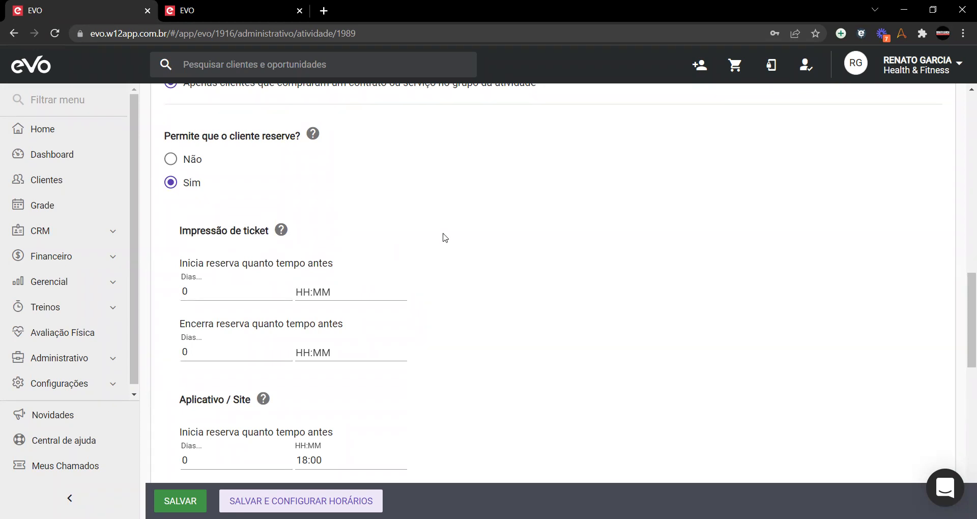
scroll(444, 237, "down", 1)
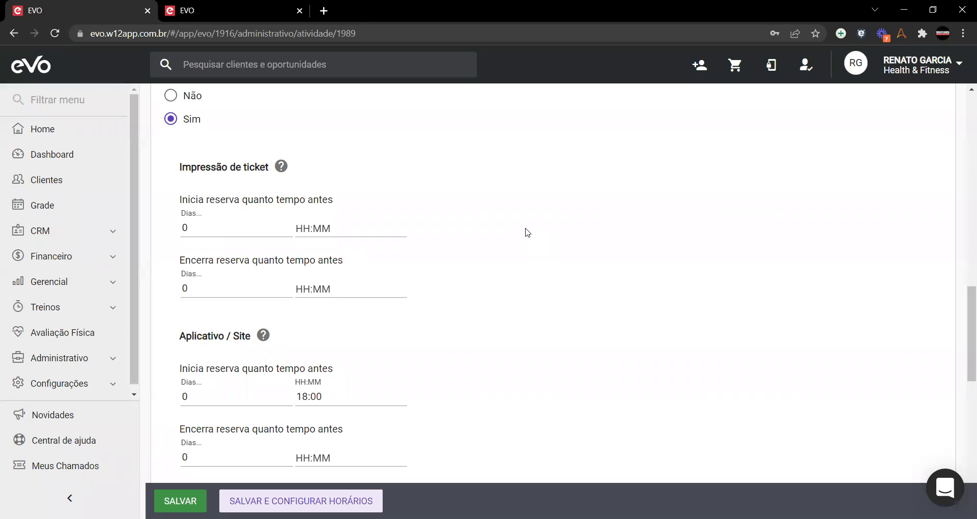
scroll(524, 233, "down", 3)
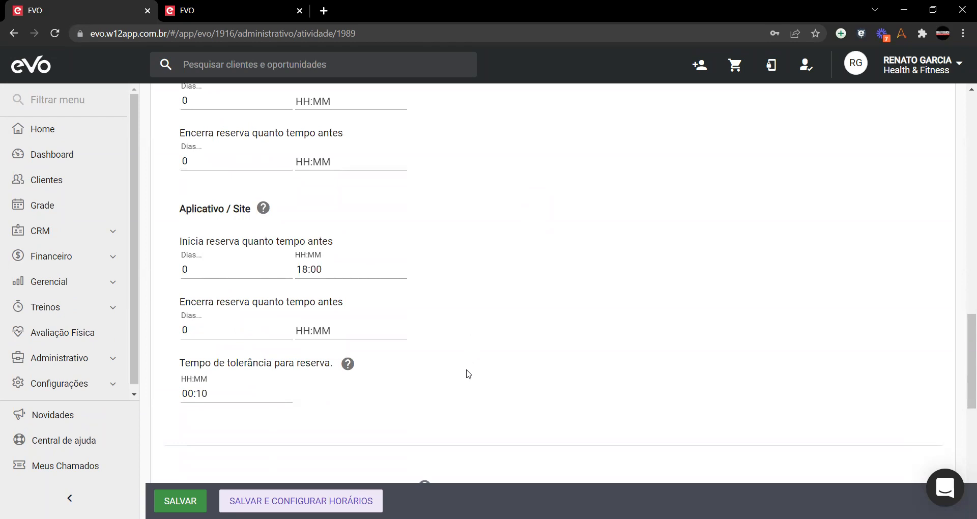
scroll(472, 376, "down", 1)
scroll(472, 375, "down", 1)
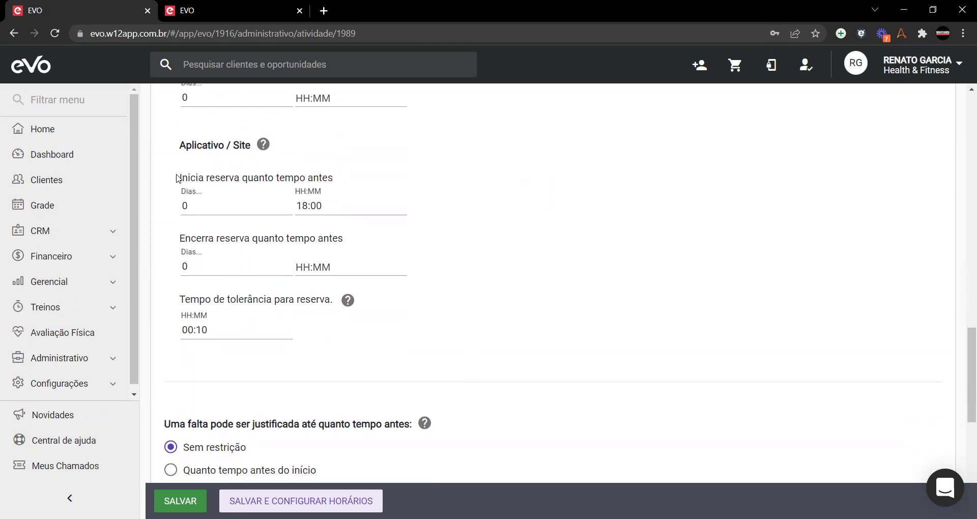
left_click_drag(177, 178, 333, 178)
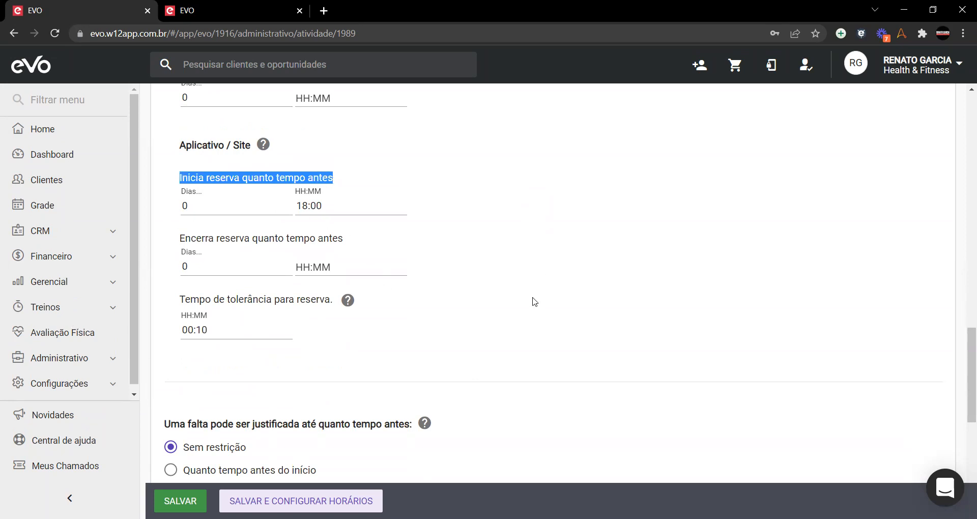
left_click(533, 319)
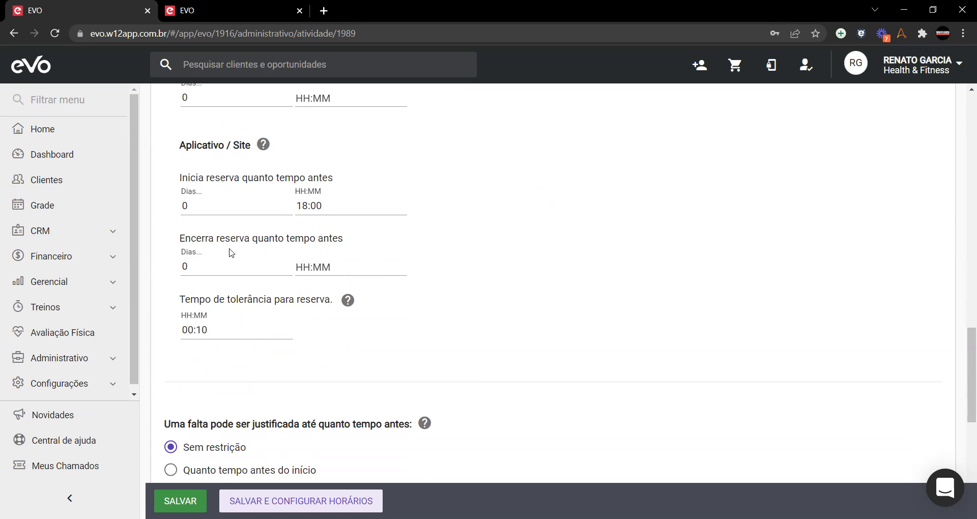
left_click_drag(180, 177, 334, 177)
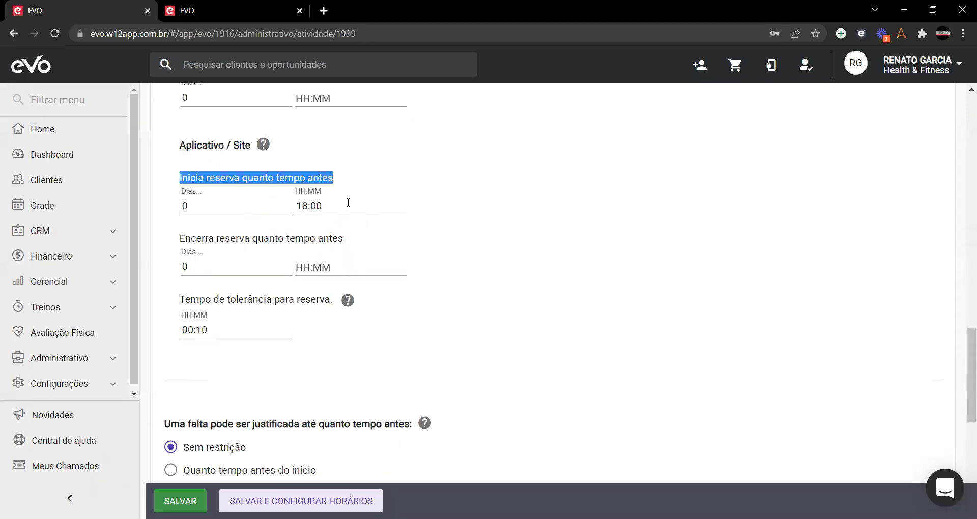
left_click(492, 198)
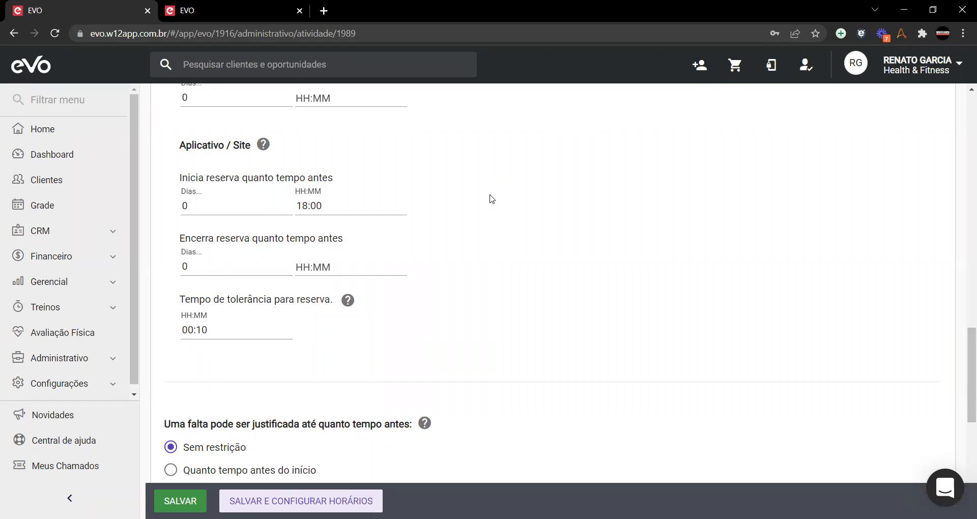
left_click_drag(211, 207, 179, 220)
left_click(511, 226)
Step: Choose 'Quanto tempo antes do início' so absences can be justified up to 0 days 00:10 before class
scroll(485, 269, "down", 3)
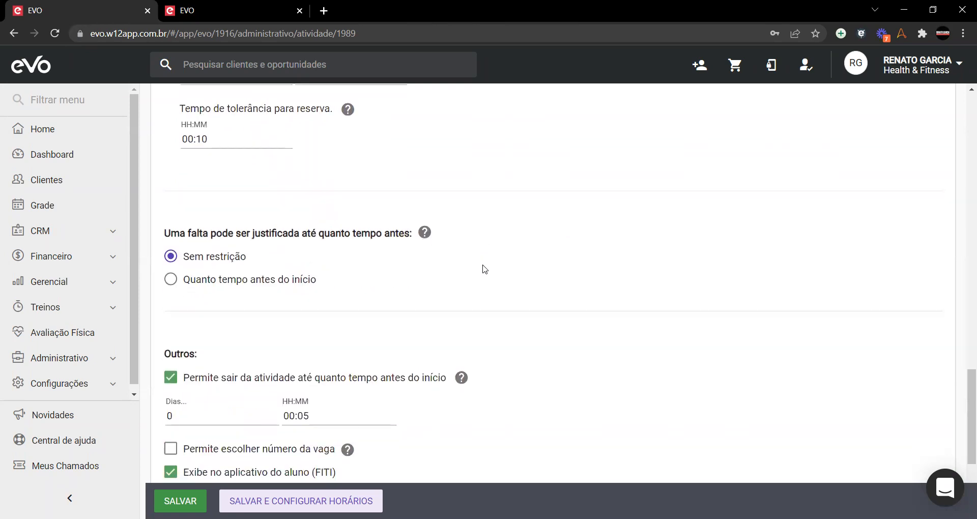
mouse_move(450, 232)
scroll(608, 265, "down", 1)
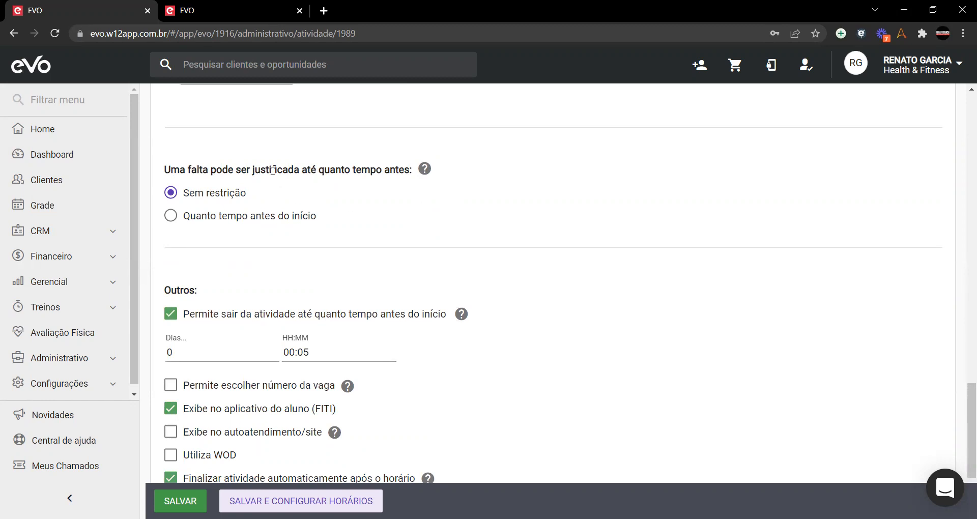
left_click(171, 216)
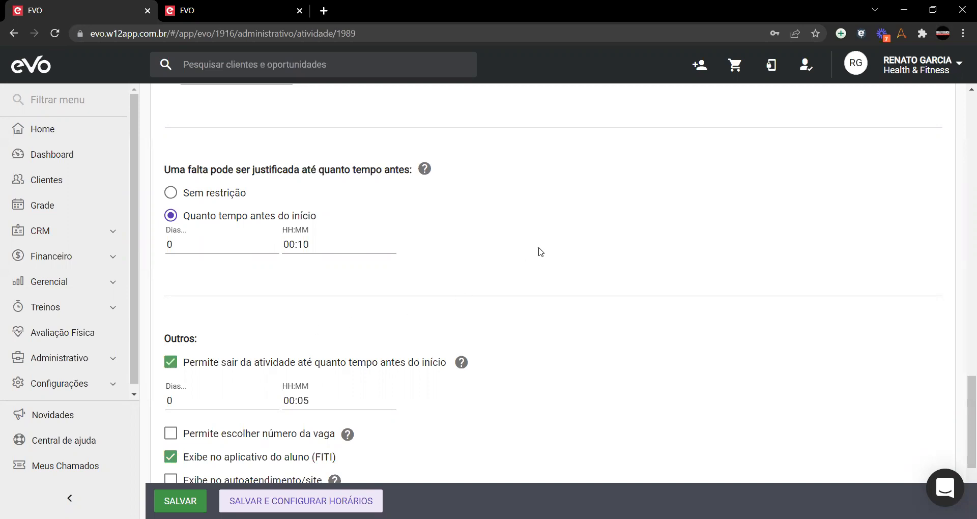
scroll(564, 243, "down", 3)
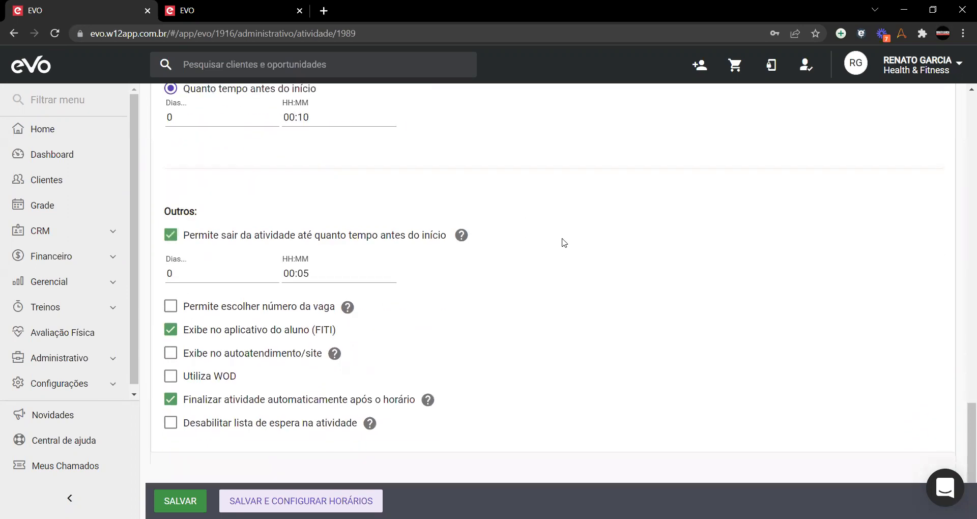
scroll(564, 243, "down", 2)
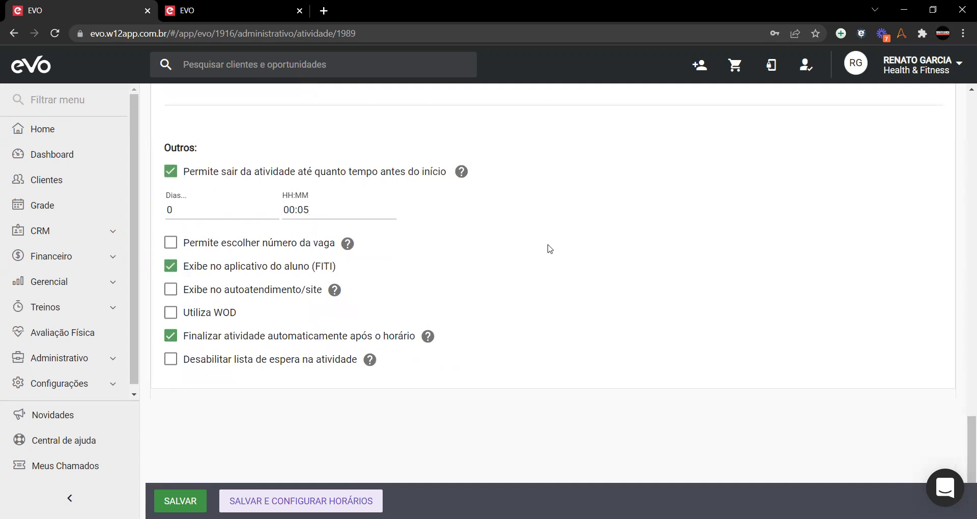
scroll(286, 247, "up", 3)
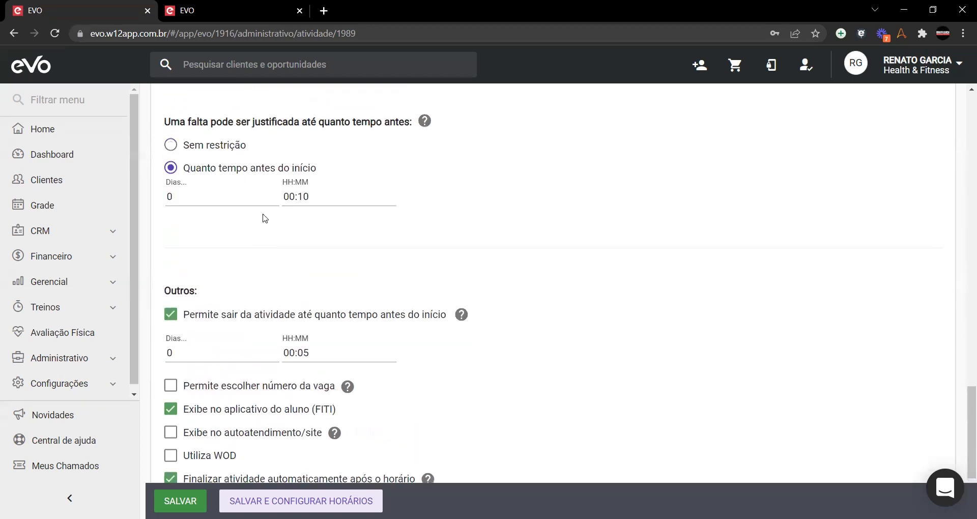
scroll(212, 334, "up", 3)
scroll(212, 334, "down", 5)
scroll(217, 319, "up", 3)
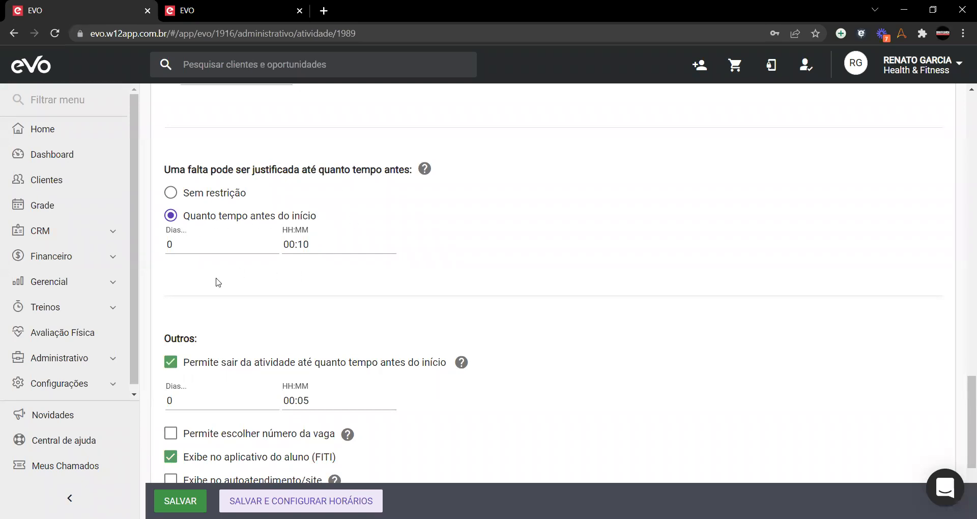
scroll(217, 254, "down", 1)
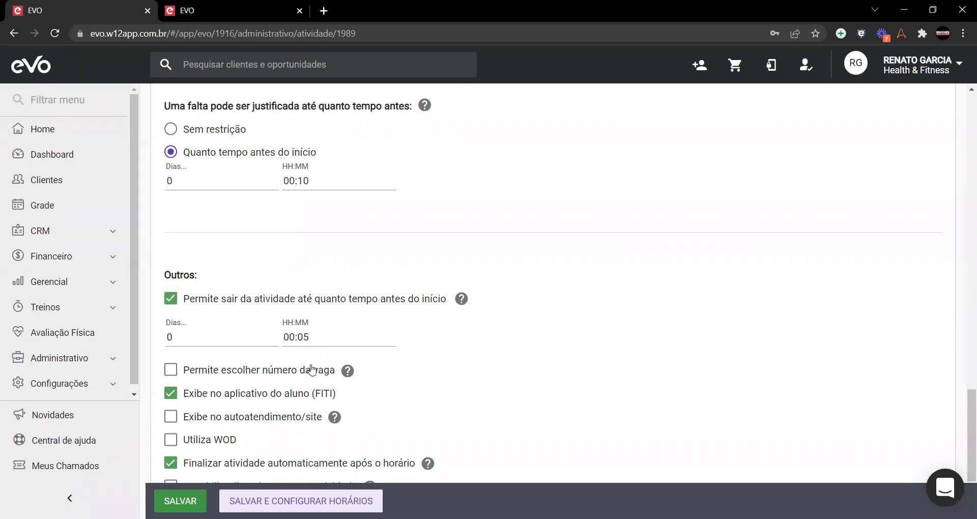
scroll(310, 370, "down", 3)
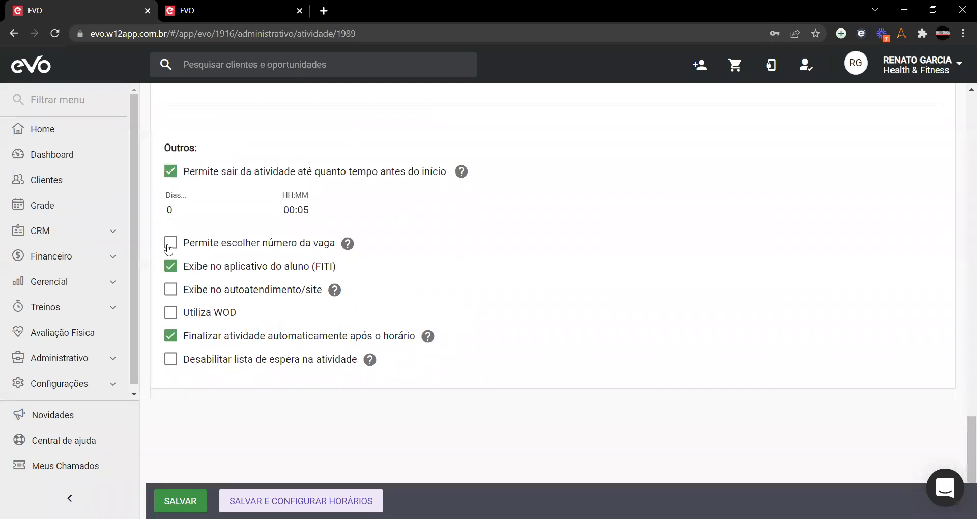
left_click(170, 247)
left_click(170, 247)
scroll(235, 253, "up", 5)
scroll(236, 253, "up", 15)
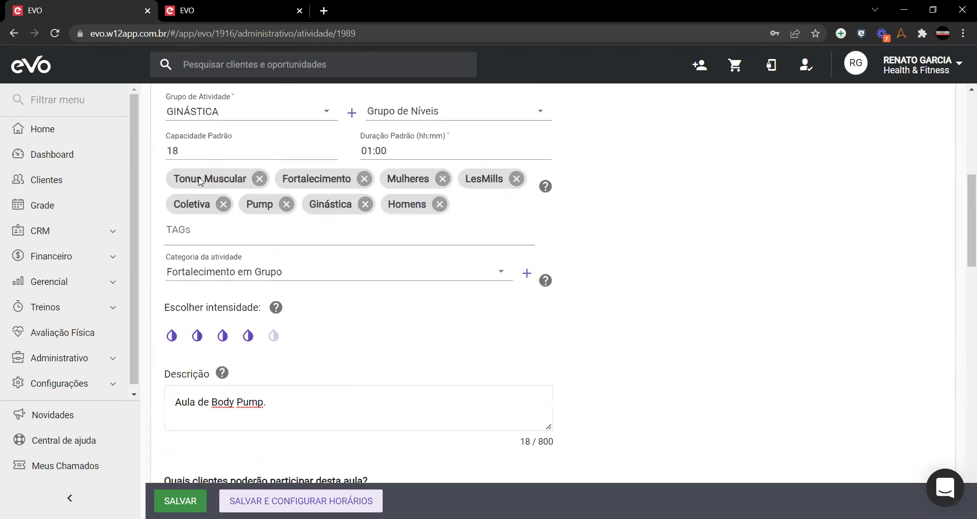
scroll(213, 227, "down", 15)
scroll(217, 230, "down", 1)
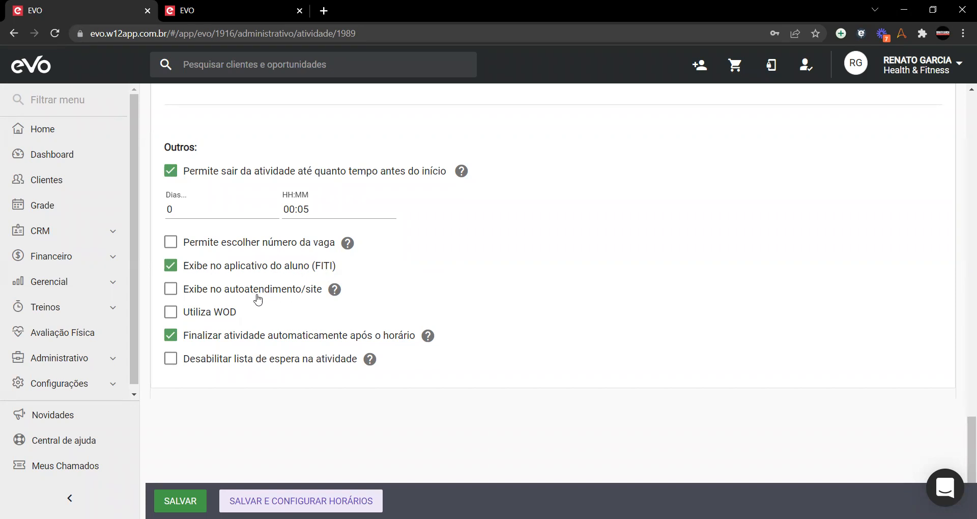
Step: Turn on 'Exibe no autoatendimento/site' for BODY PUMP and save the activity
left_click(171, 295)
left_click(192, 500)
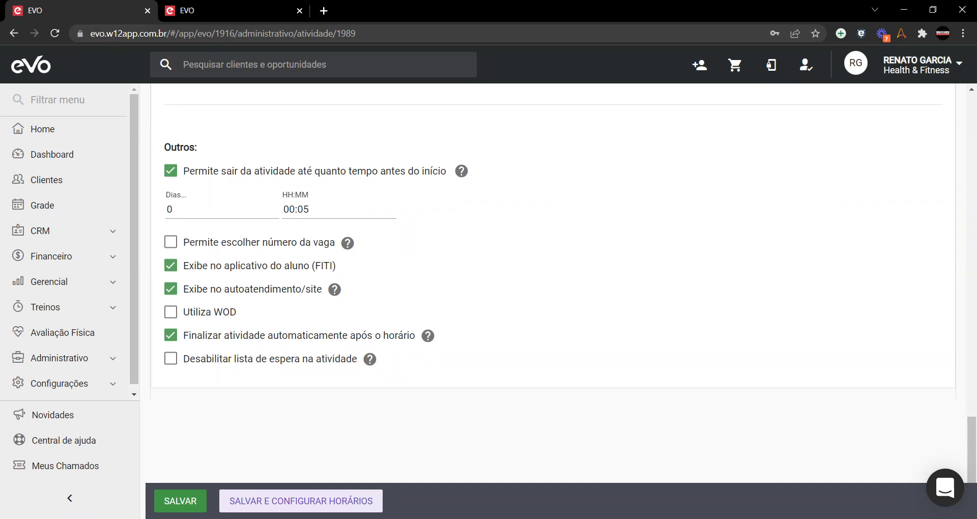
Step: Save the BODY PUMP activity with 'Salvar e configurar horários' and return to the active activities list
left_click(300, 501)
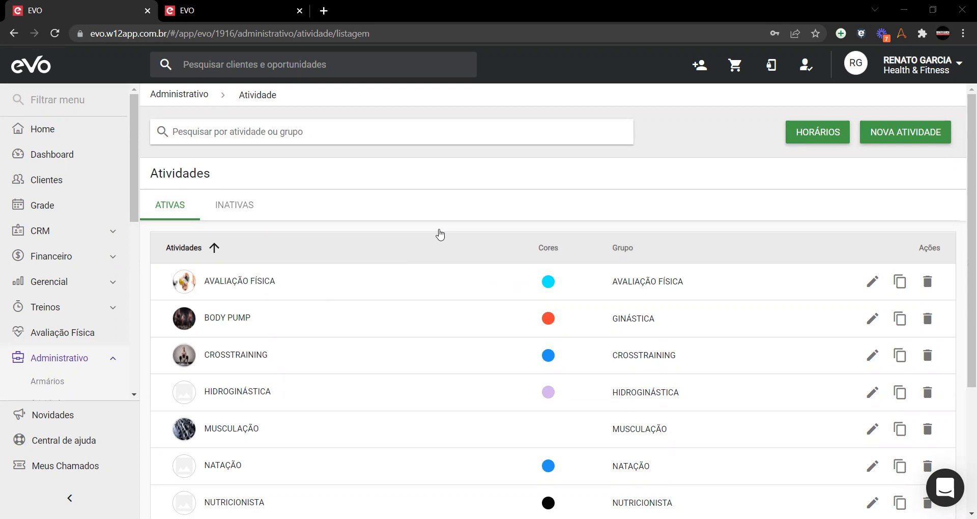
Step: Open AVALIAÇÃO FÍSICA and review its assigned teachers without changing them
left_click(873, 282)
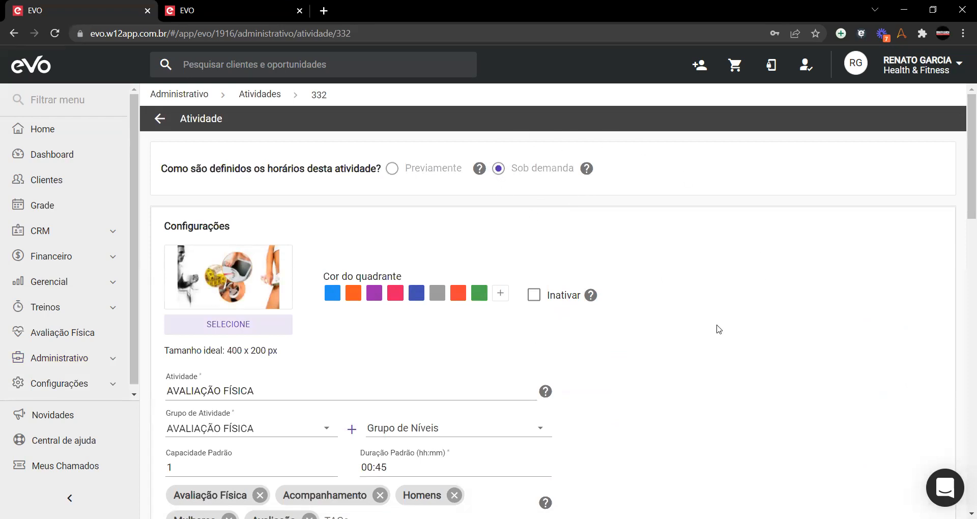
scroll(719, 332, "down", 2)
scroll(719, 332, "down", 2)
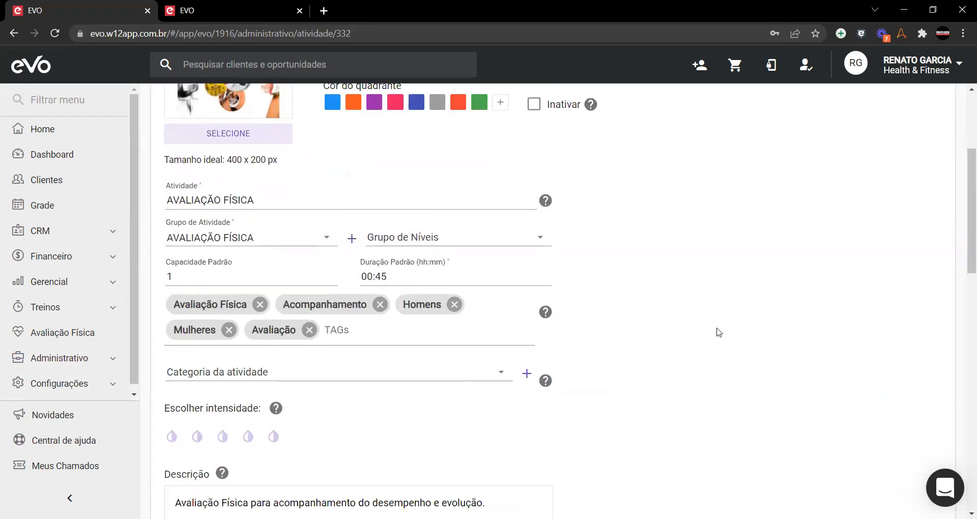
scroll(713, 325, "down", 3)
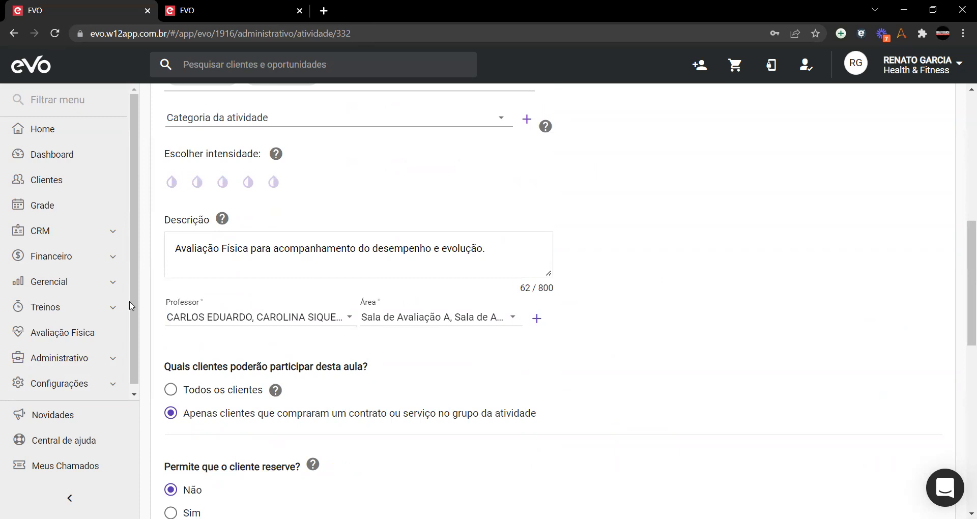
left_click(350, 320)
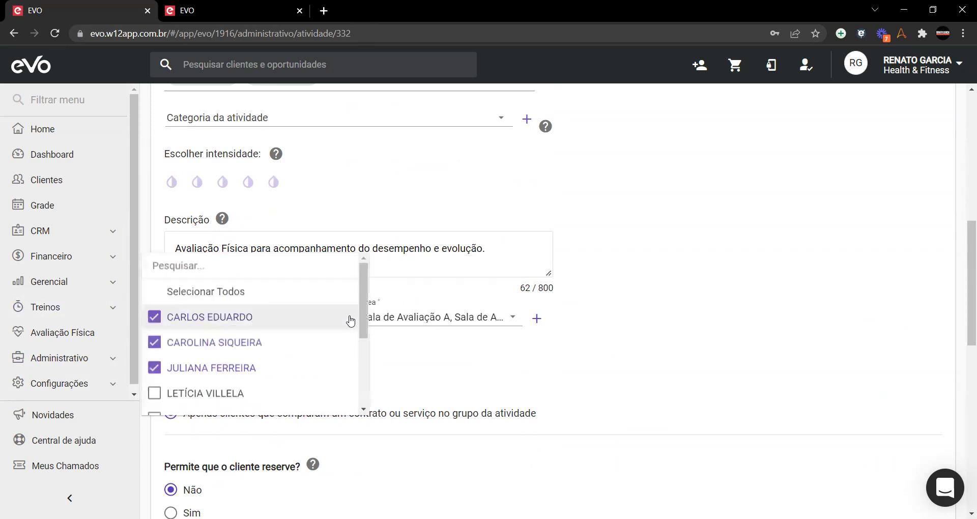
scroll(242, 338, "down", 3)
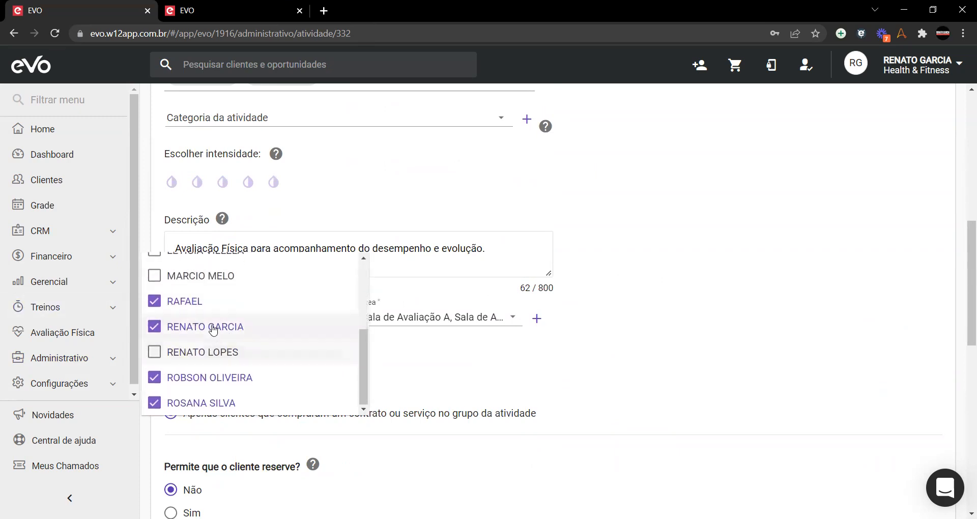
scroll(171, 370, "up", 4)
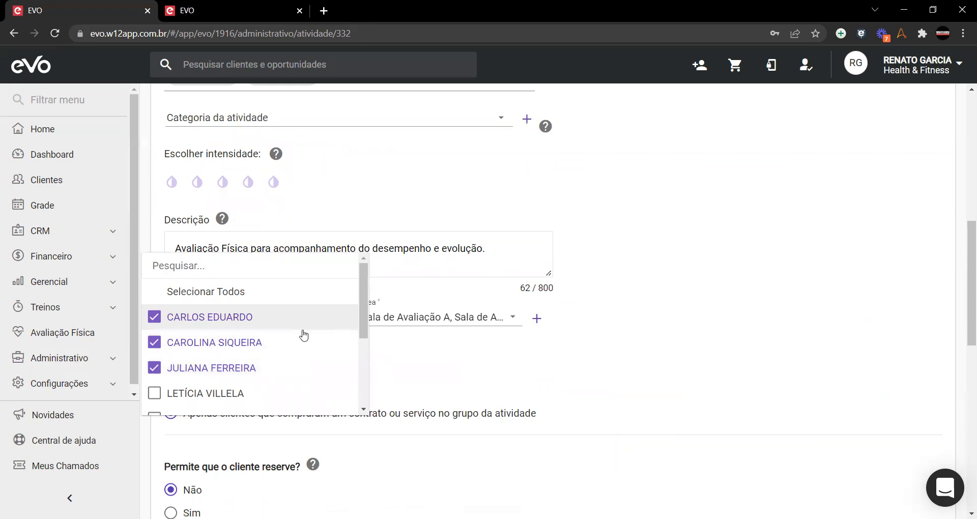
left_click(454, 360)
Step: Review its assigned rooms and the Cadastro de Áreas window, leaving them unchanged
left_click(513, 318)
scroll(436, 319, "down", 3)
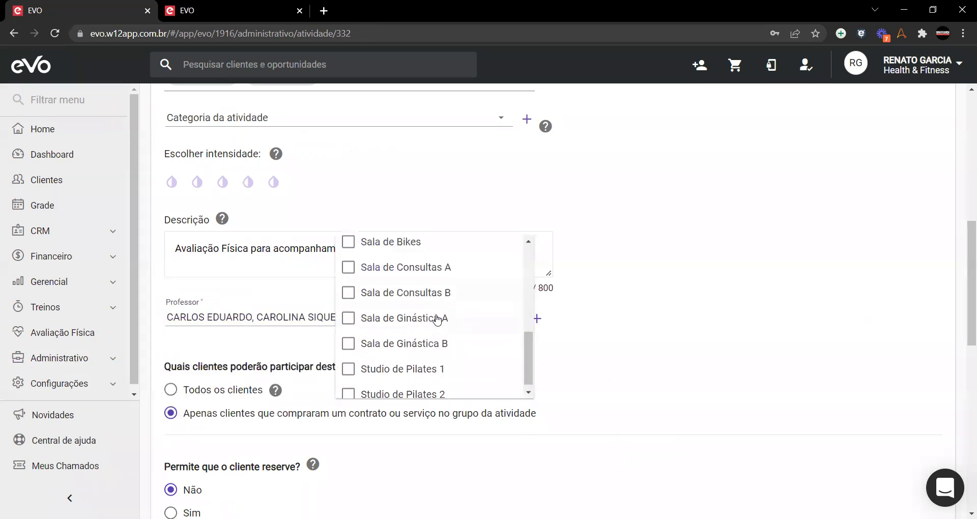
scroll(436, 318, "up", 5)
scroll(436, 319, "down", 3)
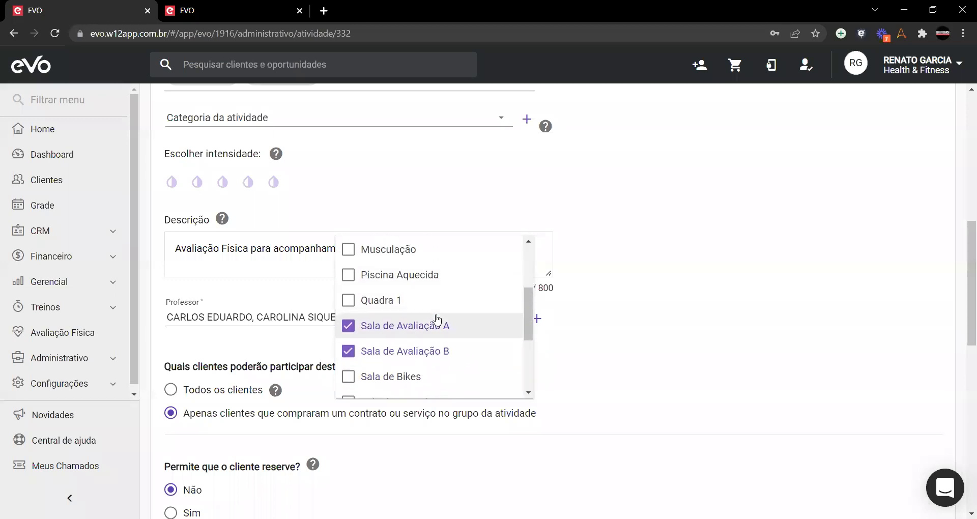
left_click(636, 355)
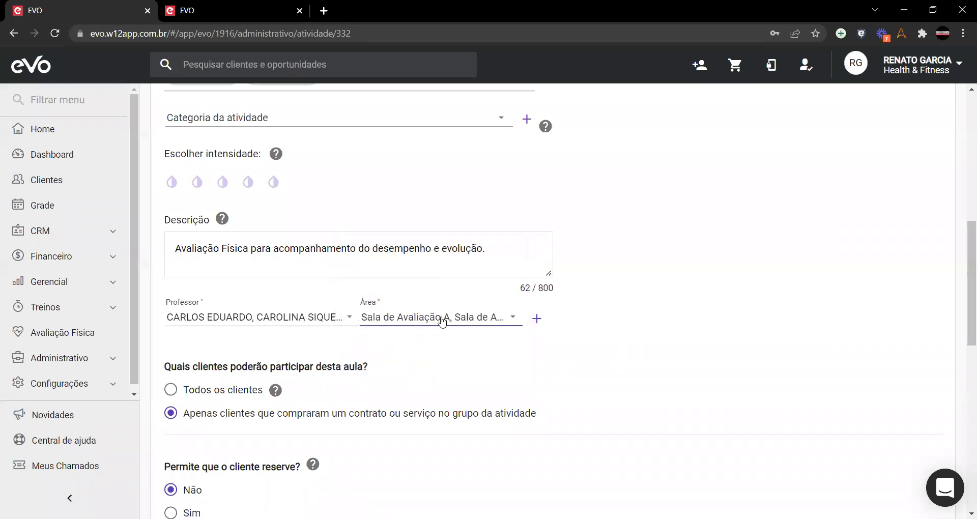
left_click(537, 318)
left_click(606, 112)
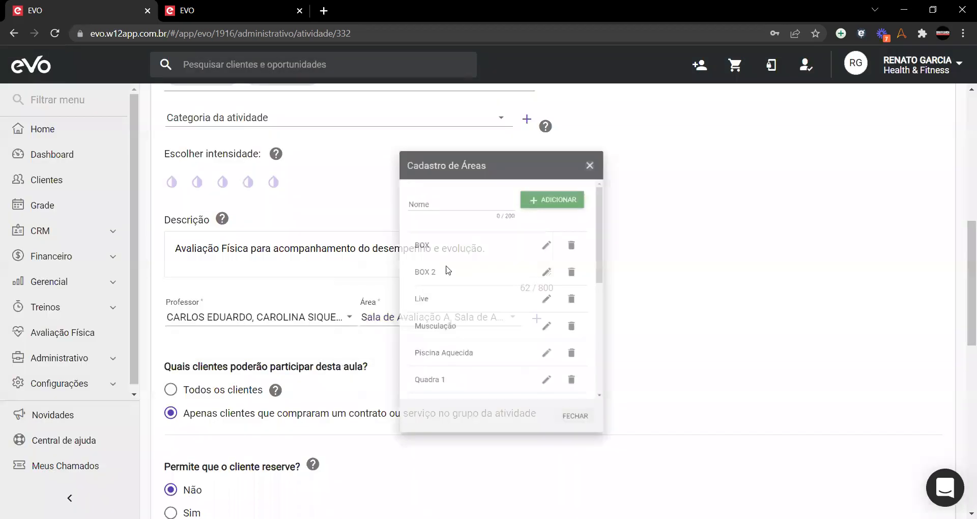
left_click(458, 319)
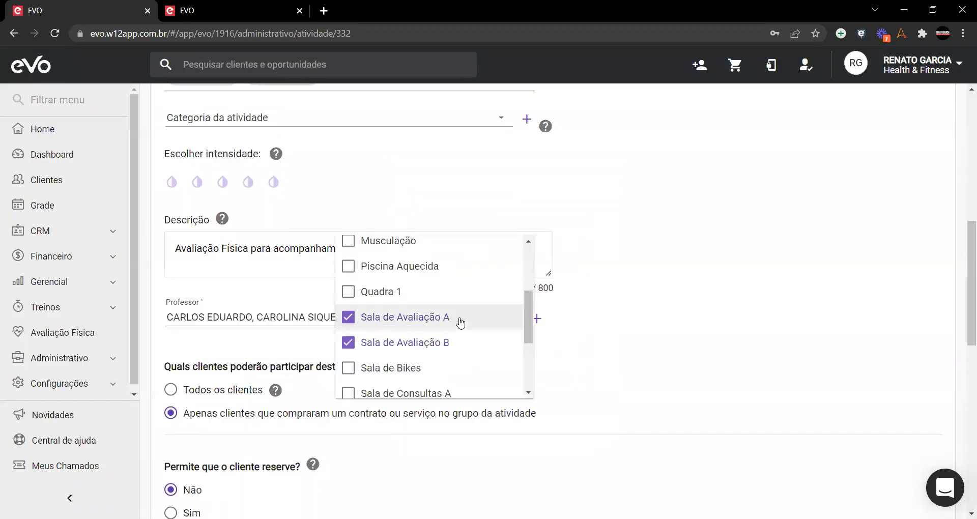
scroll(448, 336, "down", 2)
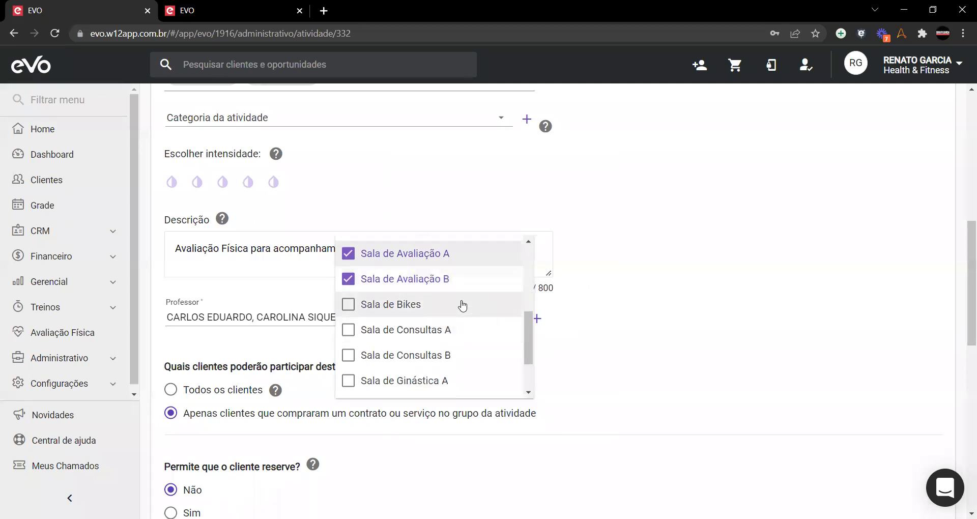
scroll(464, 300, "down", 1)
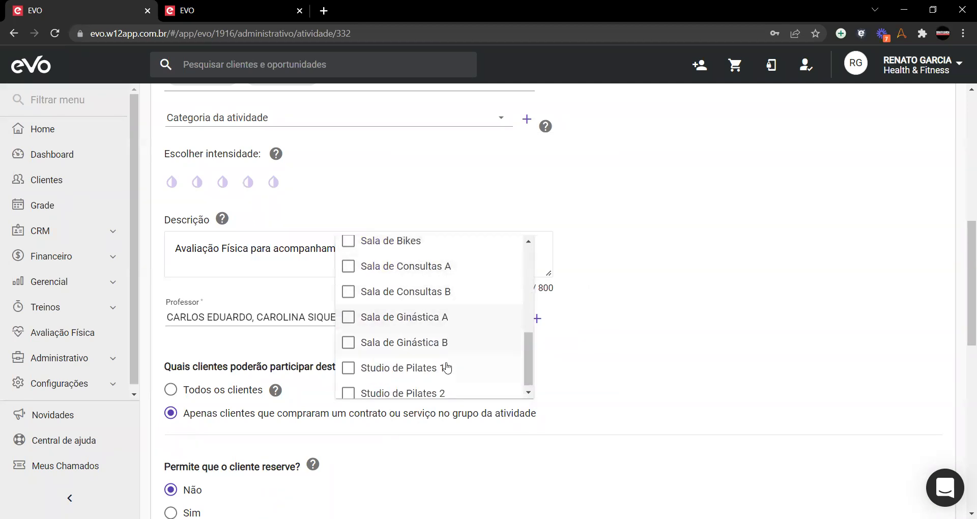
scroll(449, 367, "down", 1)
scroll(449, 367, "up", 4)
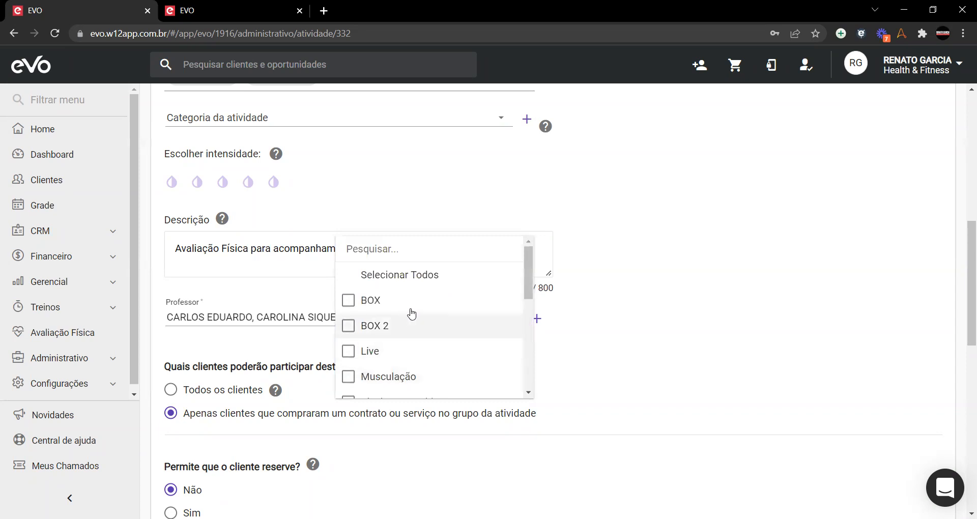
left_click(618, 357)
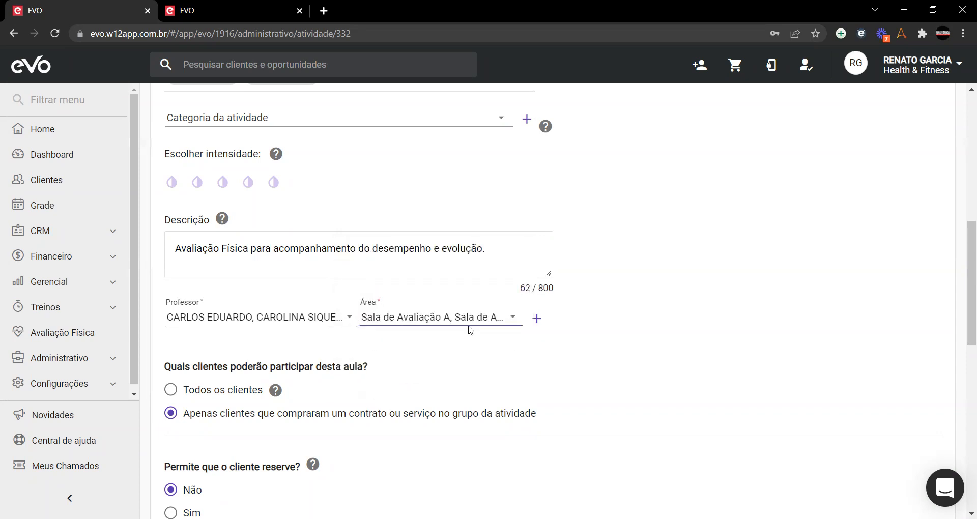
scroll(377, 318, "down", 3)
scroll(377, 314, "down", 9)
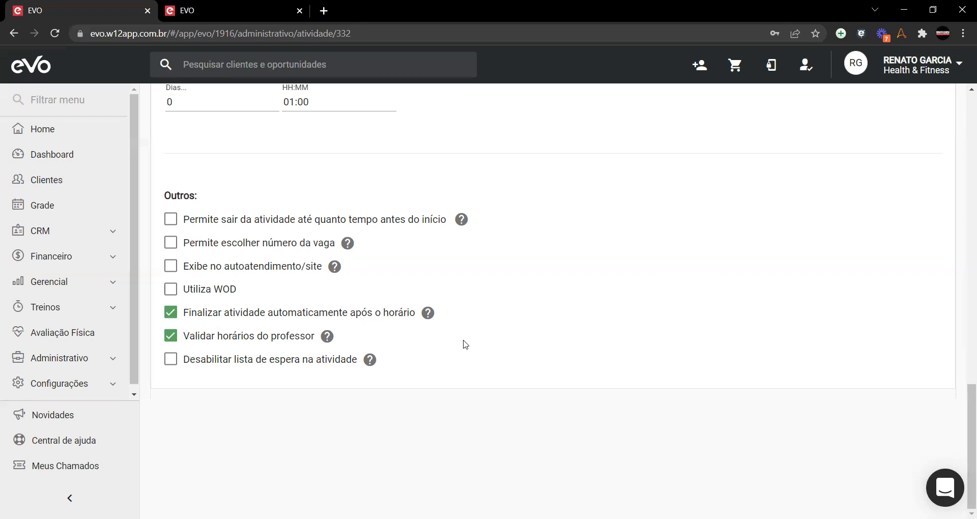
Step: Exit the AVALIAÇÃO FÍSICA form unchanged using the Atividade header's back arrow
scroll(465, 345, "up", 15)
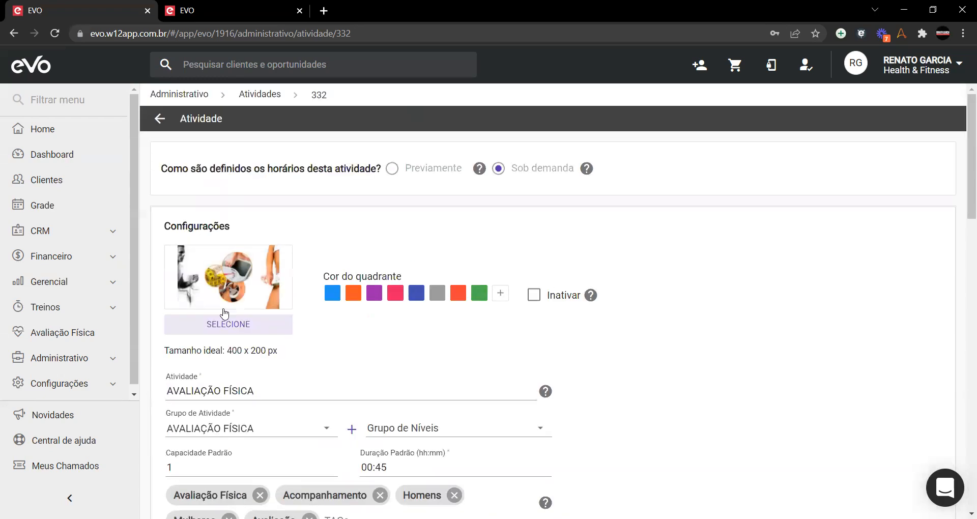
left_click(159, 118)
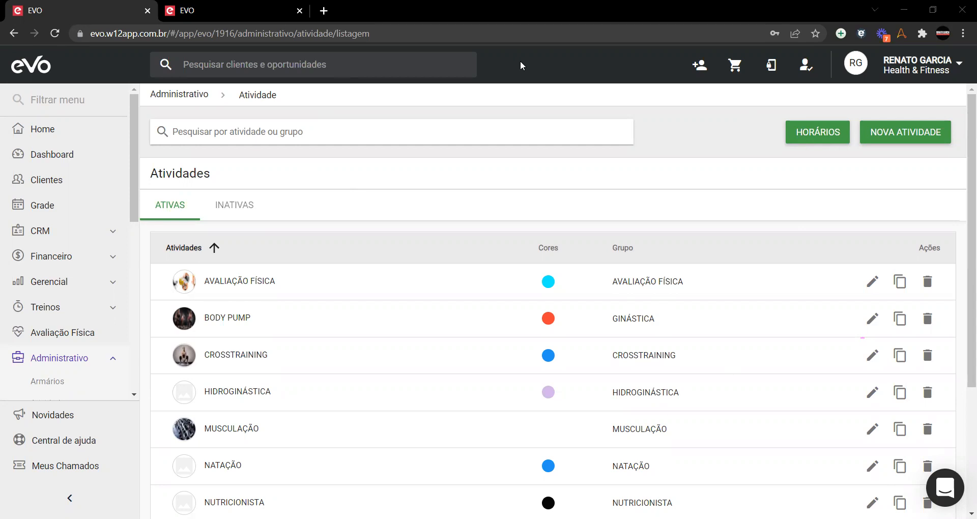
scroll(315, 271, "down", 3)
Step: Open HORÁRIOS to view the weekly schedule for 27 fev – 5 mar 2022
scroll(315, 271, "up", 3)
left_click(104, 334)
scroll(50, 280, "down", 3)
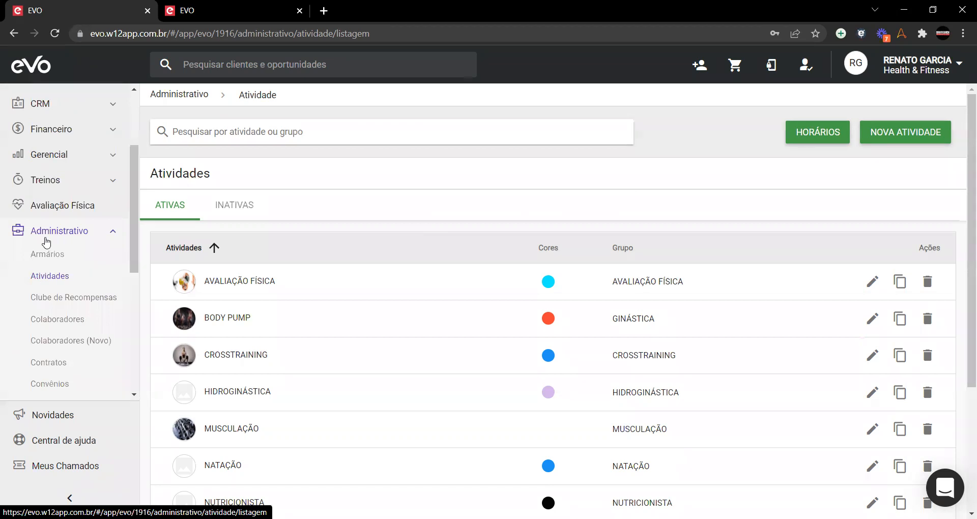
left_click(823, 142)
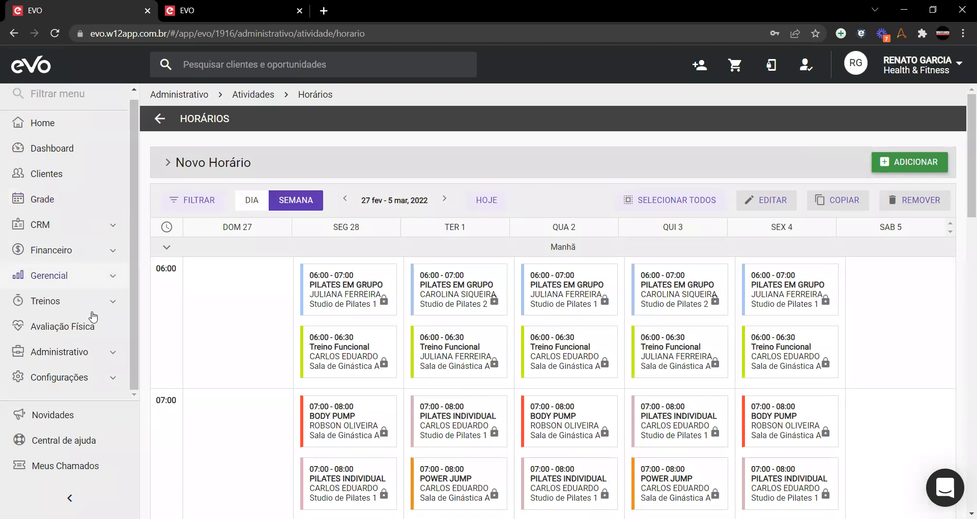
Step: Collapse the Manhã row of the weekly schedule
left_click(61, 355)
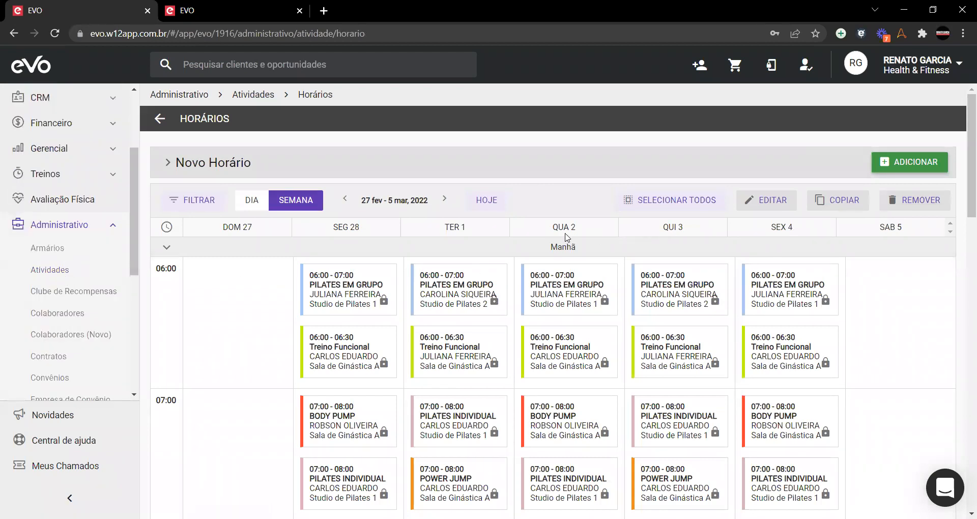
scroll(565, 237, "down", 15)
scroll(566, 243, "up", 6)
scroll(566, 243, "up", 8)
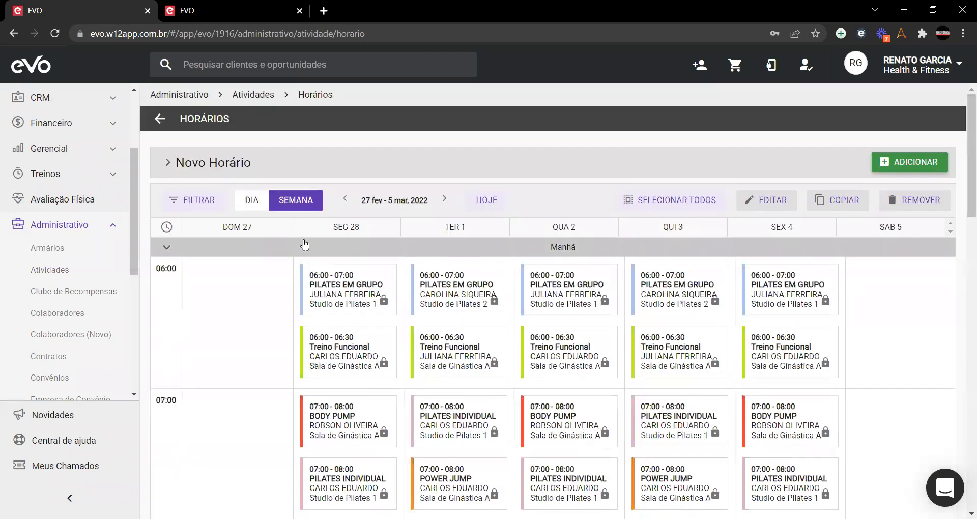
left_click(455, 250)
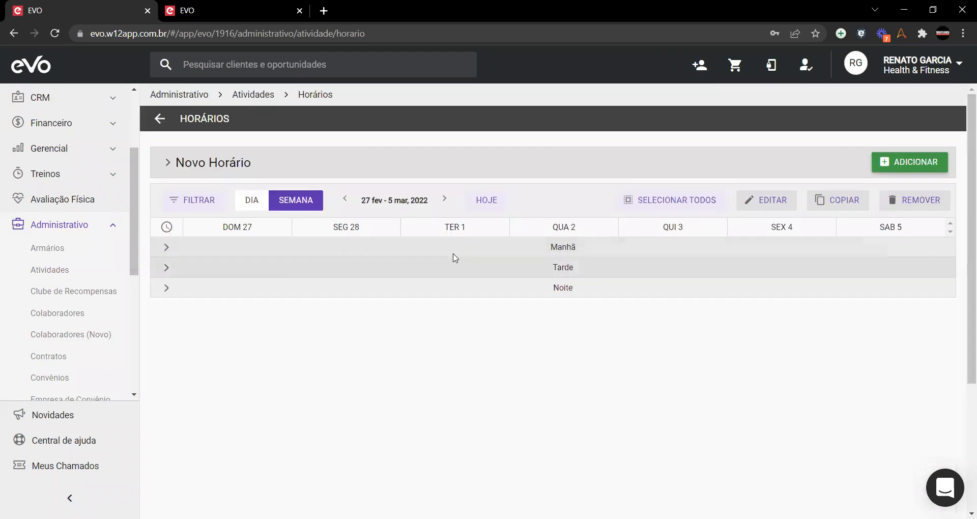
Step: Show only Tarde, with the 15:00 and 18:00 NATAÇÃO and HIDROGINÁSTICA classes, and select all
left_click(571, 269)
left_click(559, 270)
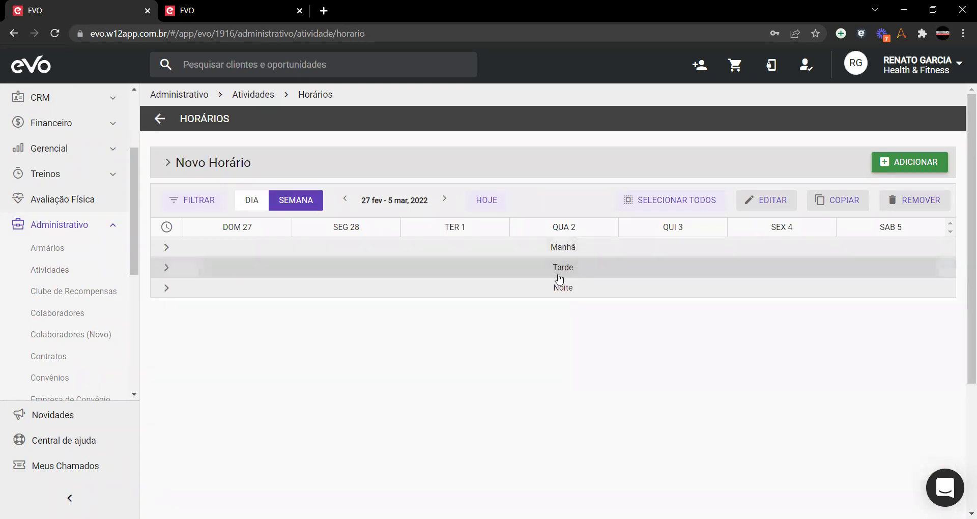
left_click(540, 292)
scroll(545, 399, "down", 8)
scroll(519, 318, "up", 8)
left_click(484, 287)
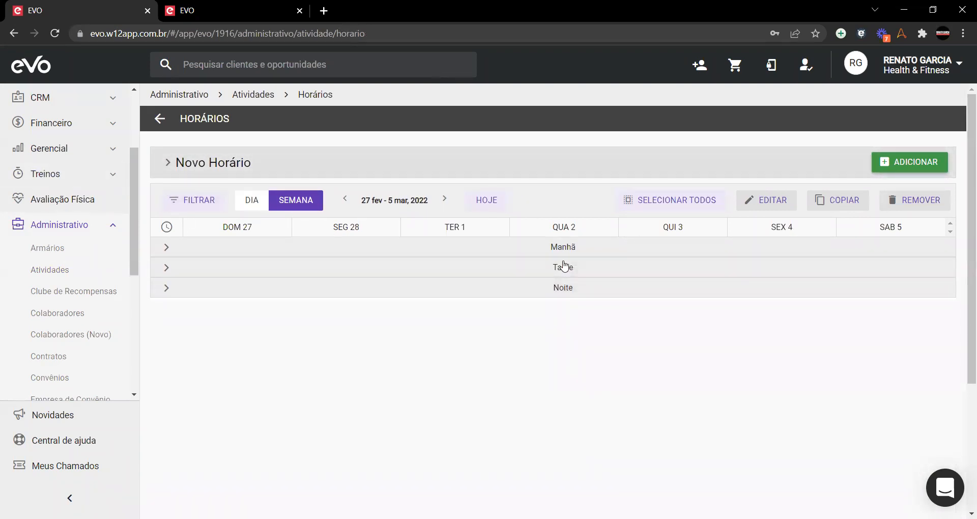
left_click(580, 270)
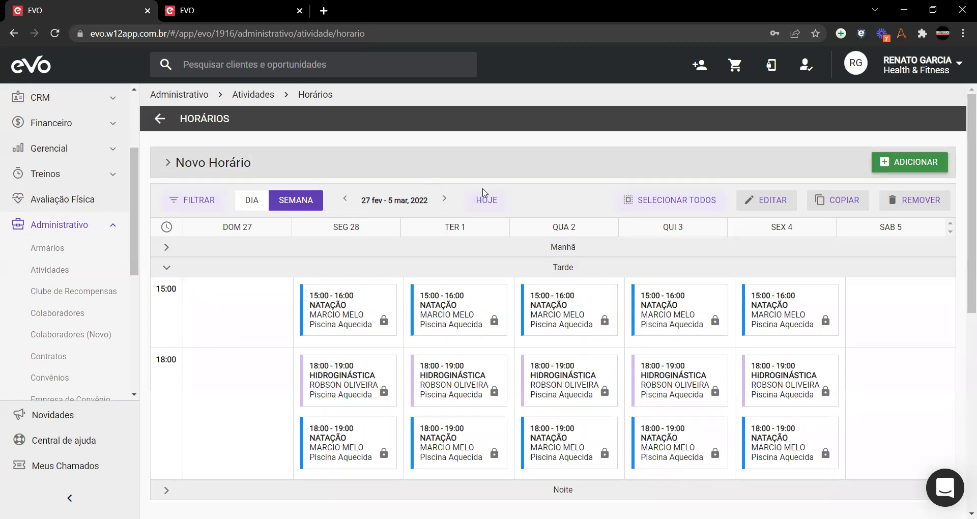
left_click(478, 205)
left_click(692, 204)
Step: Move to the 6–12 mar week and select all its classes
left_click(444, 200)
left_click(650, 201)
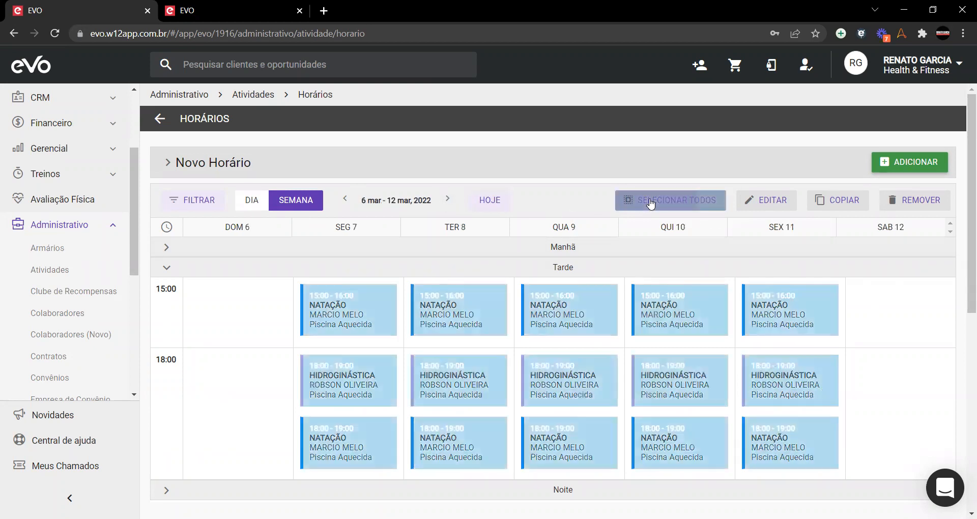
left_click(650, 202)
left_click(480, 201)
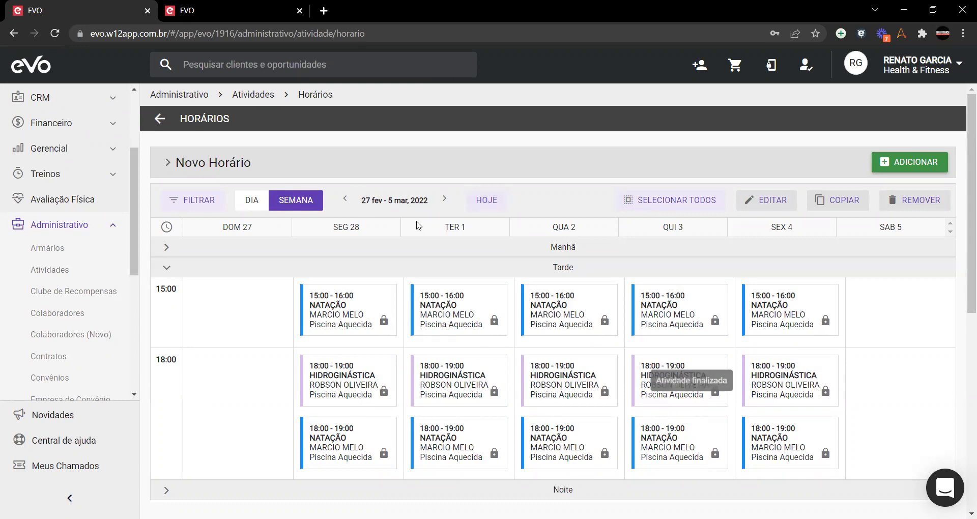
left_click(444, 199)
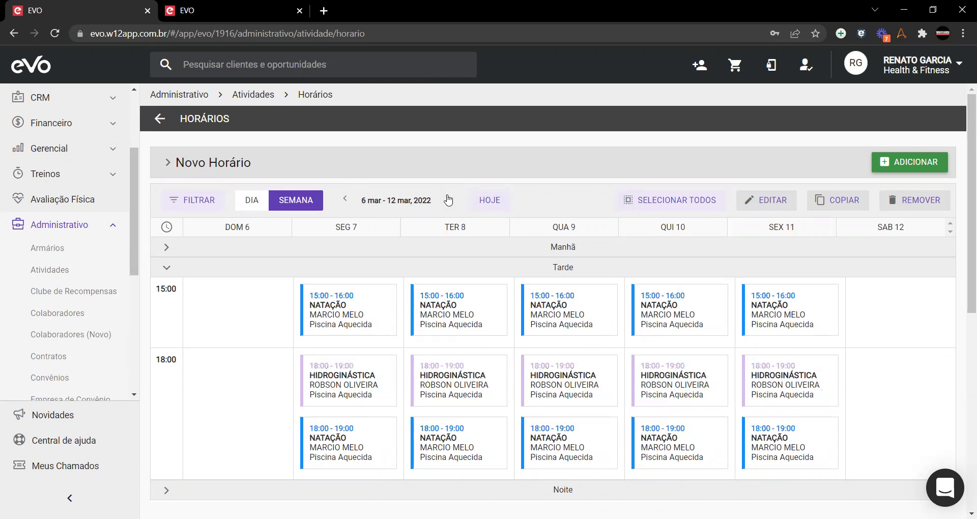
left_click(648, 199)
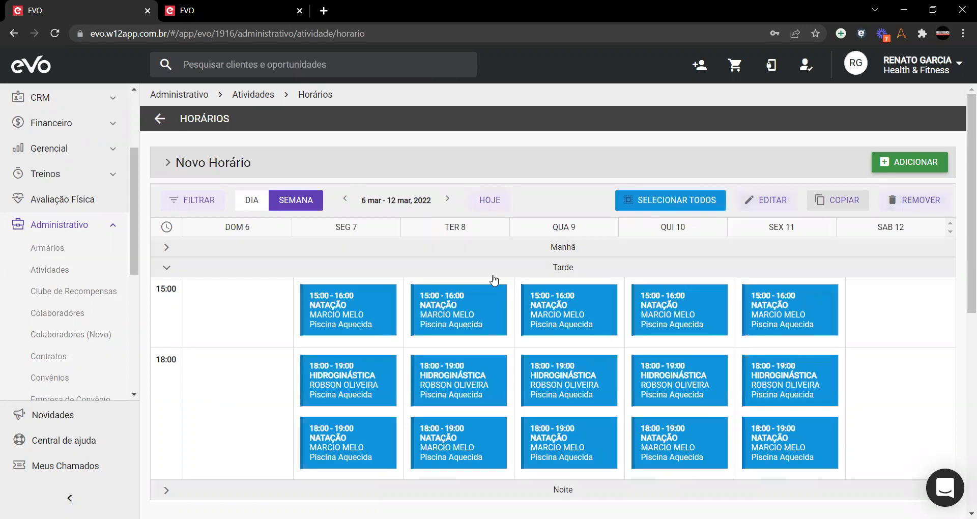
Step: Collapse Tarde and Noite and expand Manhã to show the morning classes
left_click(414, 268)
left_click(394, 289)
left_click(393, 287)
left_click(643, 206)
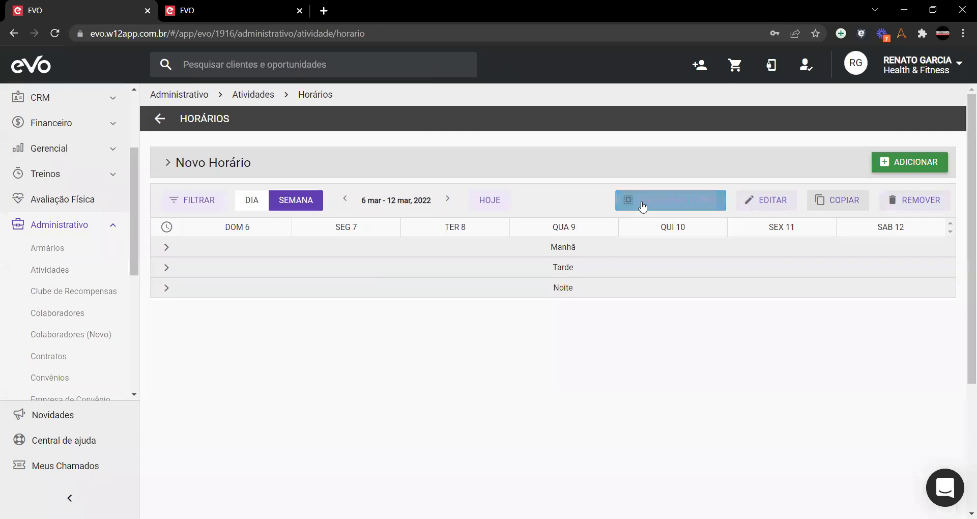
left_click(453, 253)
Step: Select several morning Pilates and Treino Funcional cards, then clear all selections
left_click(458, 289)
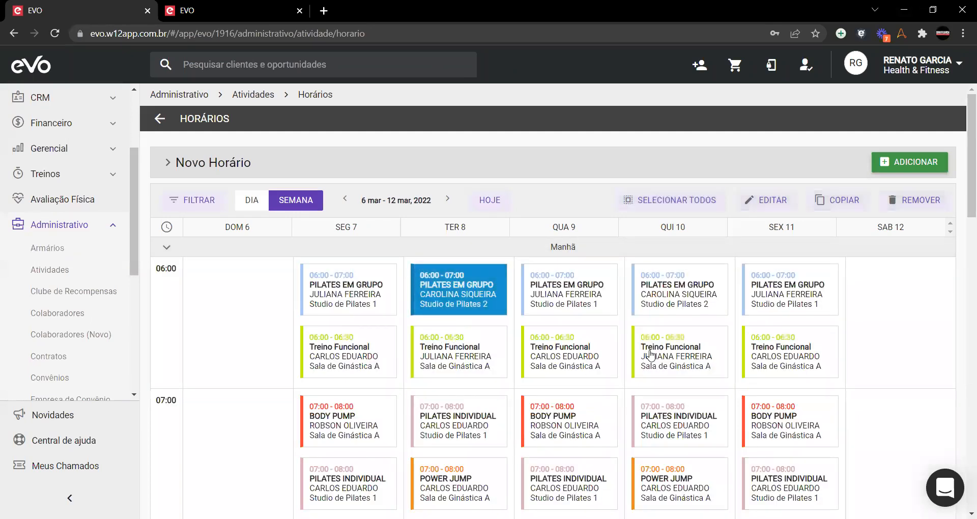
left_click(680, 352)
left_click(458, 421)
left_click(781, 290)
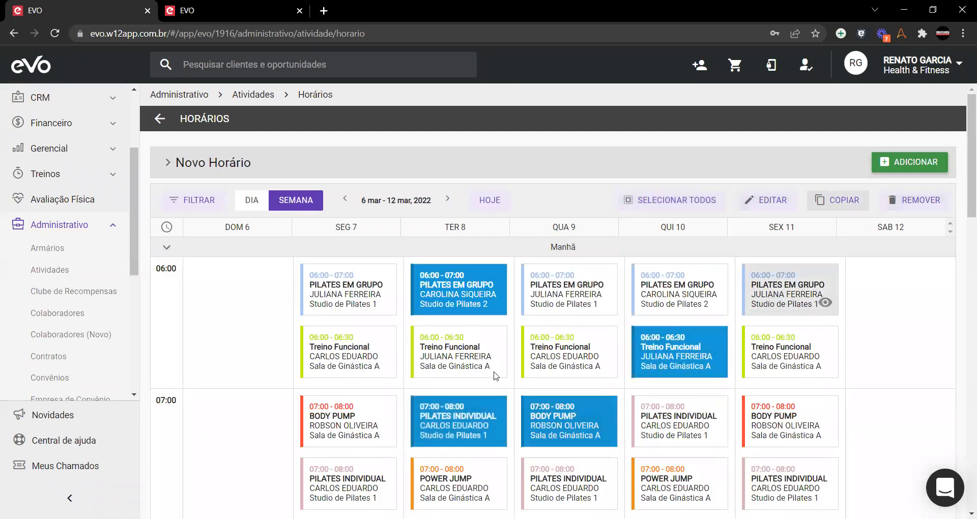
left_click(385, 364)
left_click(663, 209)
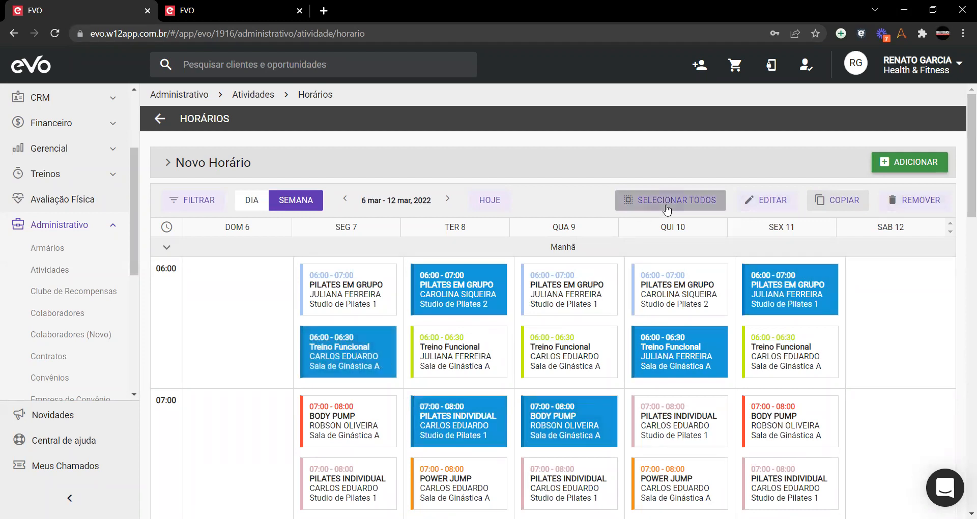
left_click(662, 206)
Step: Toggle the Tuesday, Wednesday and Friday Pilates em Grupo and Treino Funcional cards on and off
left_click(481, 290)
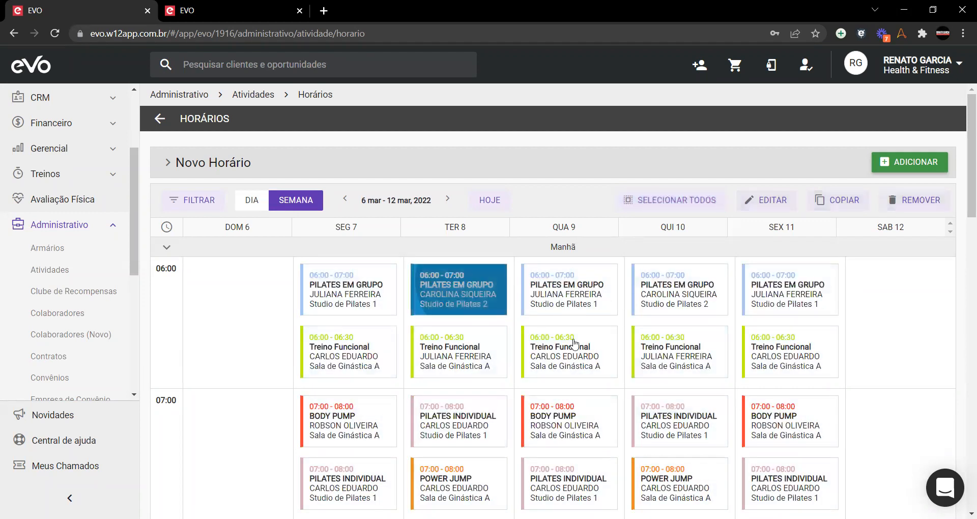
left_click(569, 351)
left_click(787, 290)
left_click(453, 352)
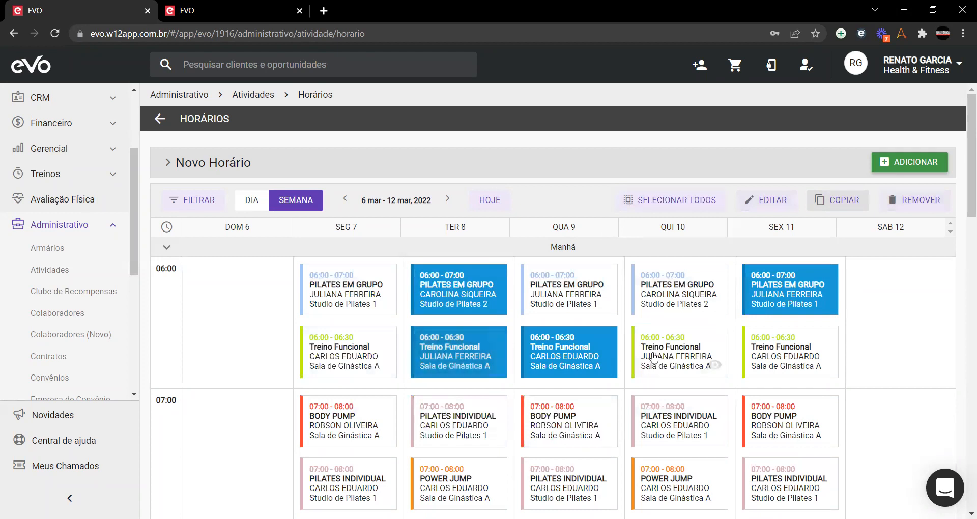
left_click(448, 351)
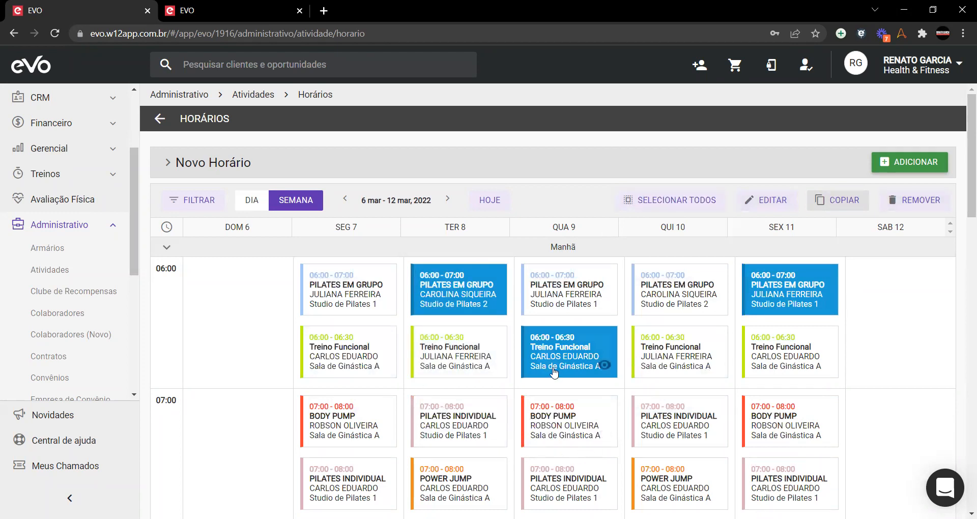
left_click(603, 364)
left_click(822, 300)
left_click(456, 306)
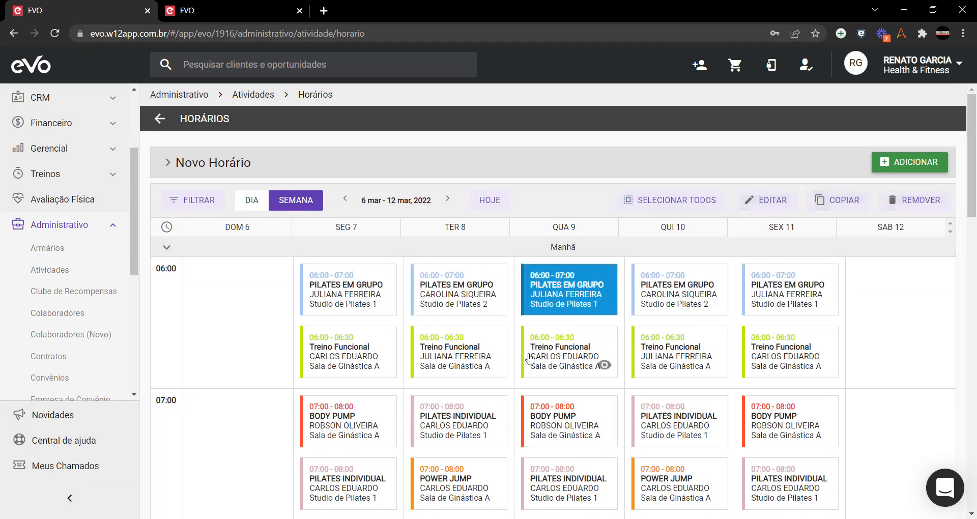
left_click(817, 213)
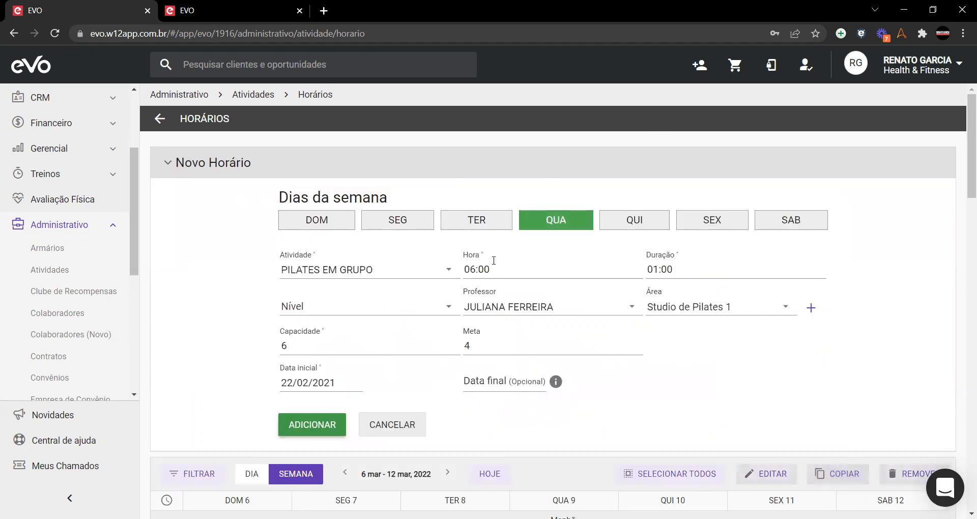
left_click(167, 164)
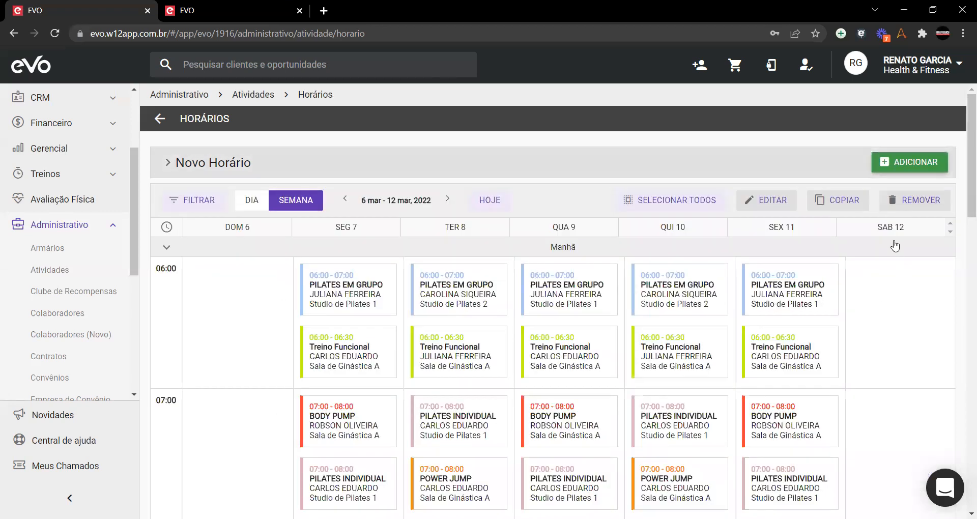
left_click(556, 284)
left_click(908, 202)
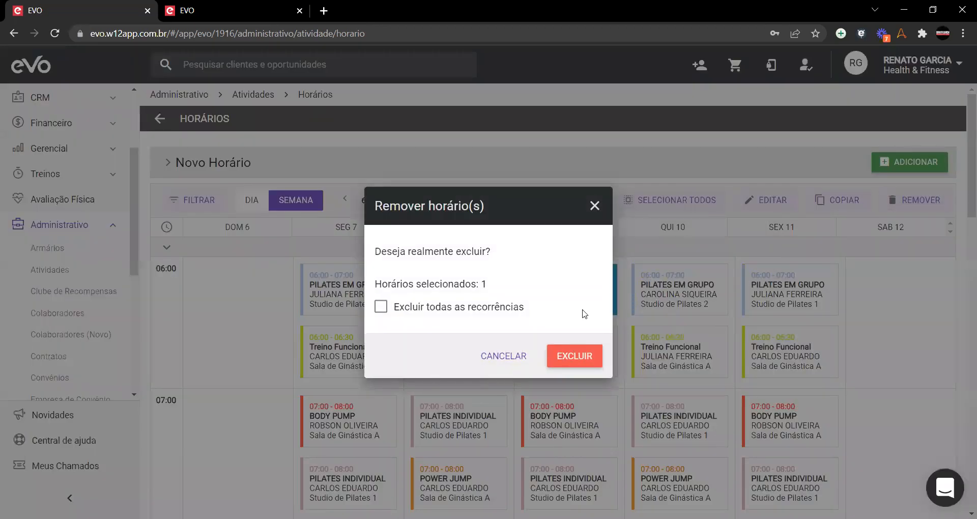
left_click(595, 206)
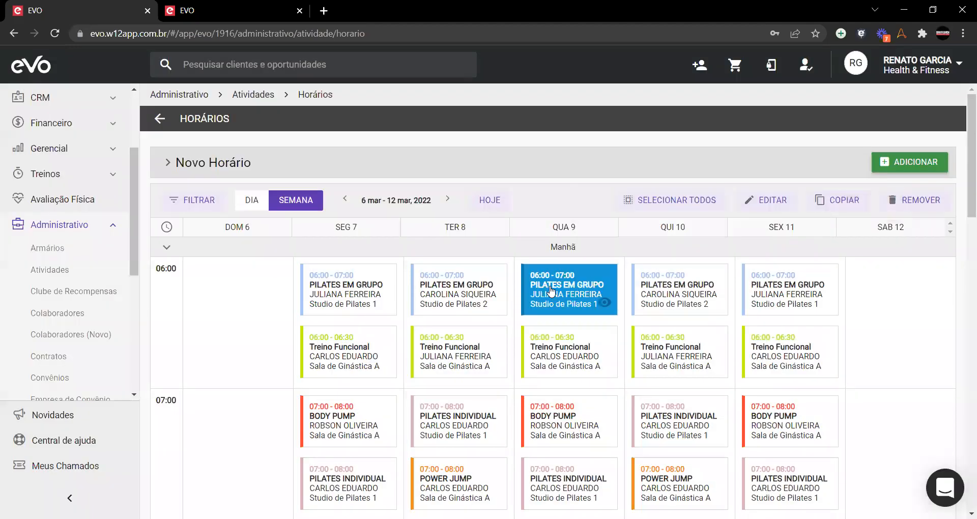
left_click(918, 200)
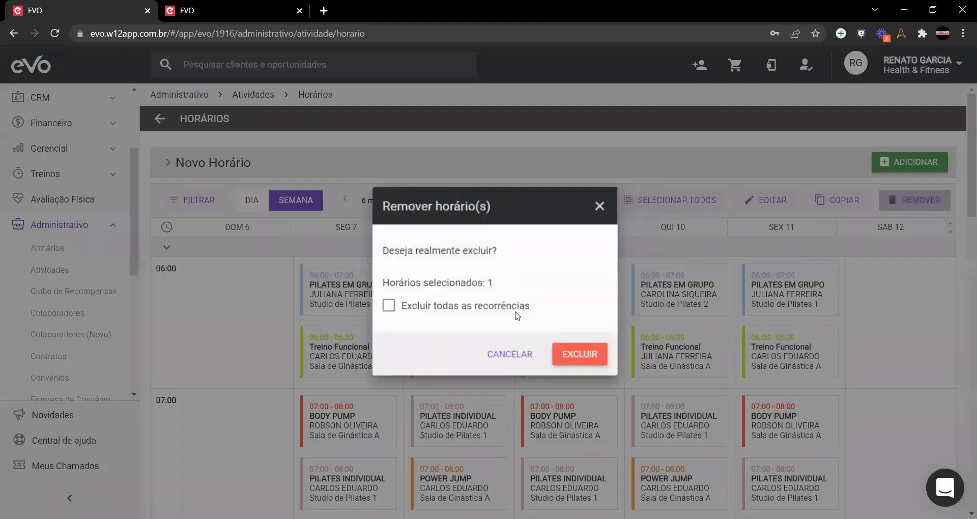
left_click(405, 310)
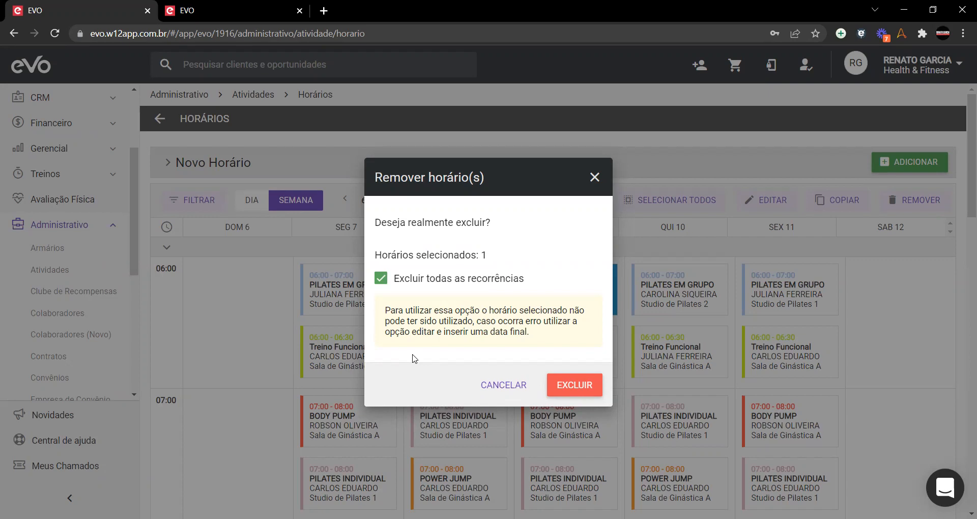
left_click(487, 385)
left_click(562, 293)
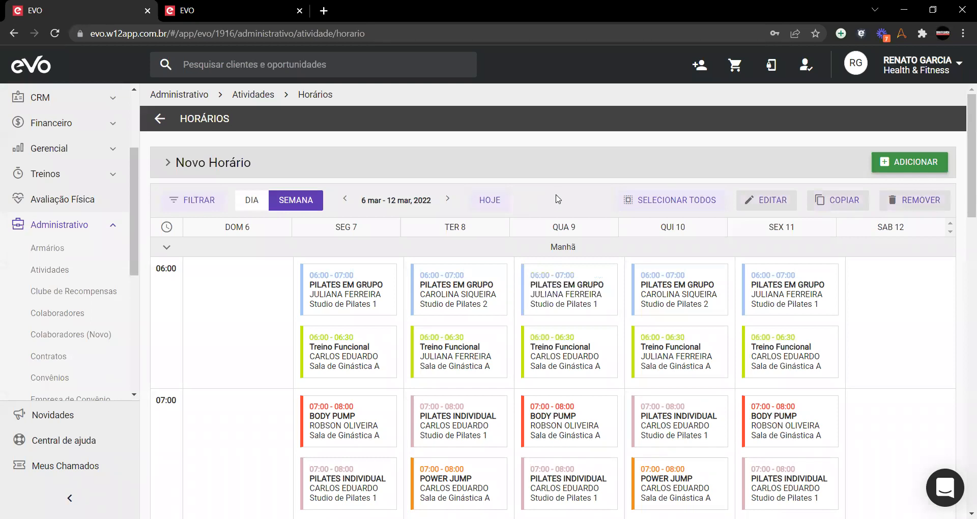
Step: Switch the schedule view from morning to afternoon classes
left_click(550, 247)
left_click(554, 268)
scroll(565, 277, "down", 1)
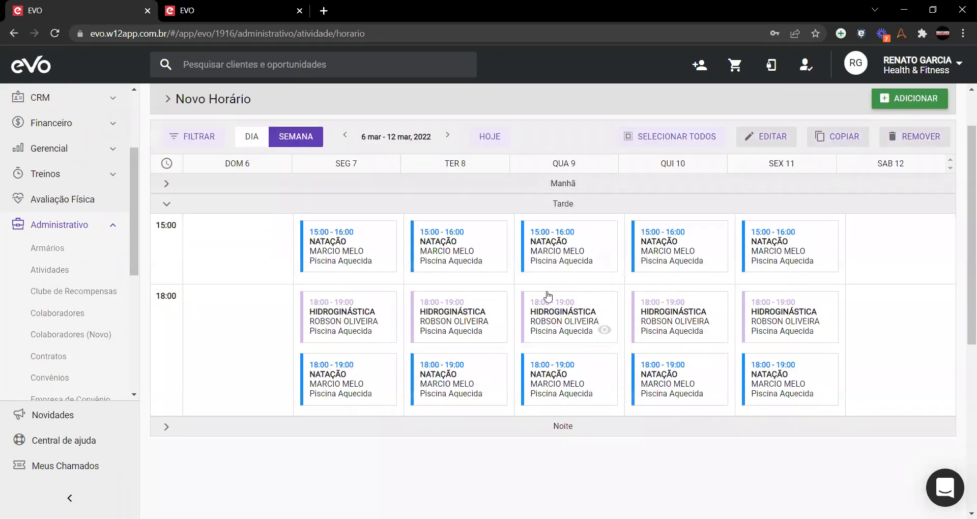
scroll(540, 300, "up", 1)
Step: Start a new class slot, then discard the prefilled form
left_click(899, 172)
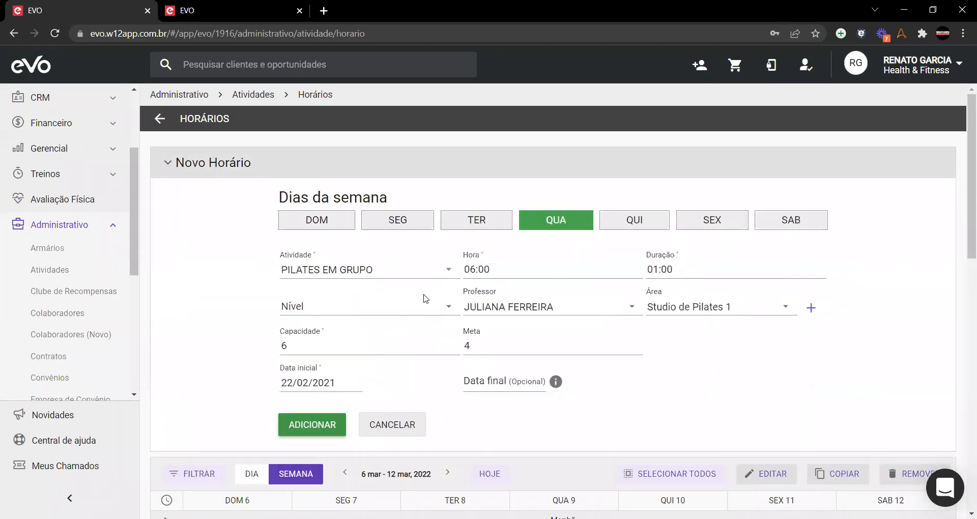
left_click(538, 227)
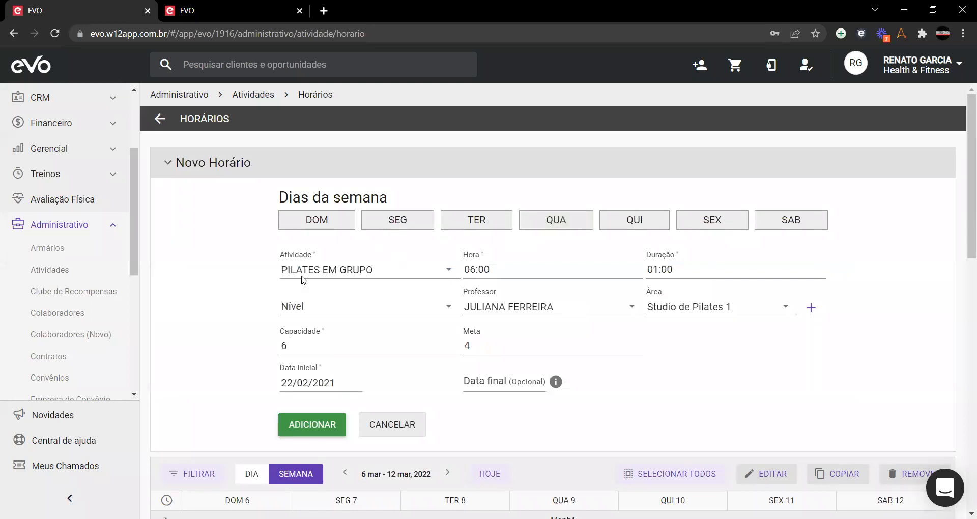
scroll(306, 281, "down", 2)
left_click(405, 304)
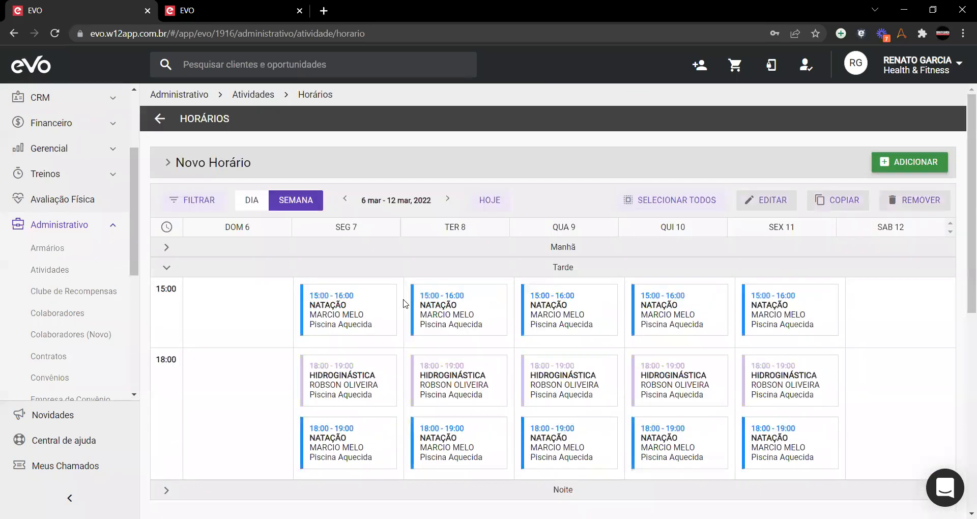
Step: Set a fresh slot to BODY PUMP on Monday, Wednesday and Friday, 01:00 duration, capacity 18
left_click(906, 159)
scroll(569, 317, "down", 5)
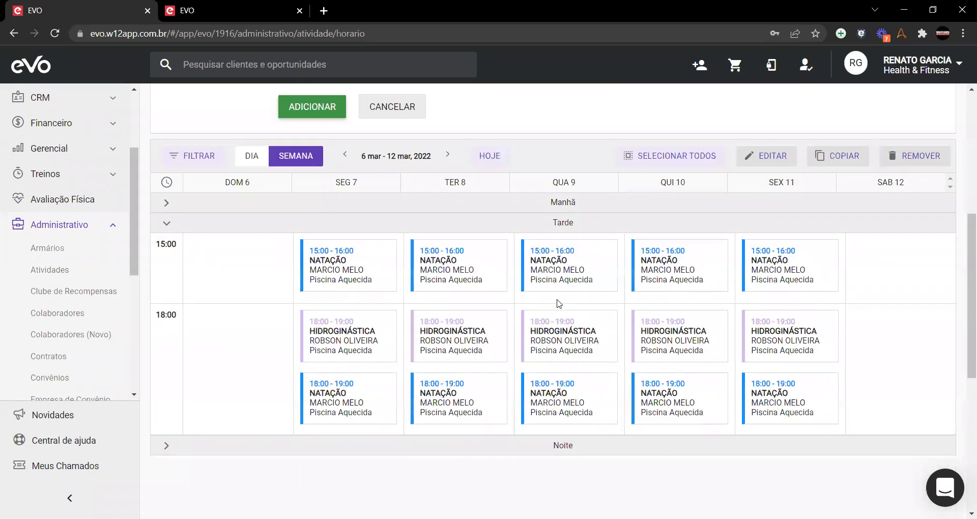
scroll(561, 304, "up", 4)
scroll(410, 257, "down", 5)
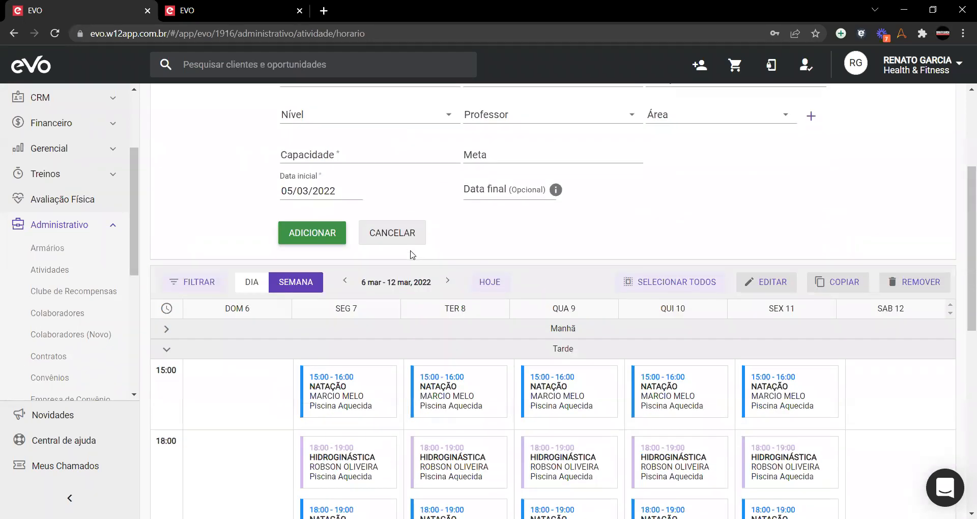
scroll(382, 257, "up", 6)
left_click(396, 219)
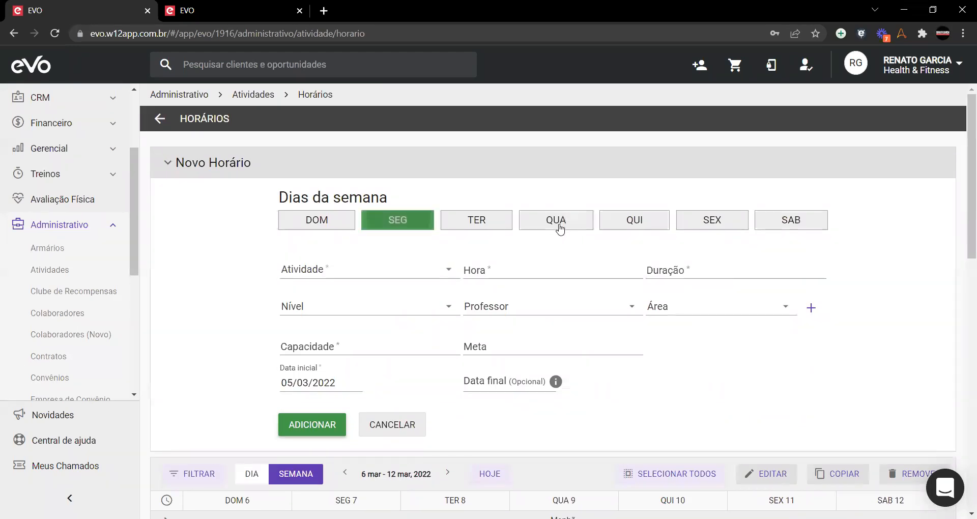
left_click(557, 221)
left_click(416, 278)
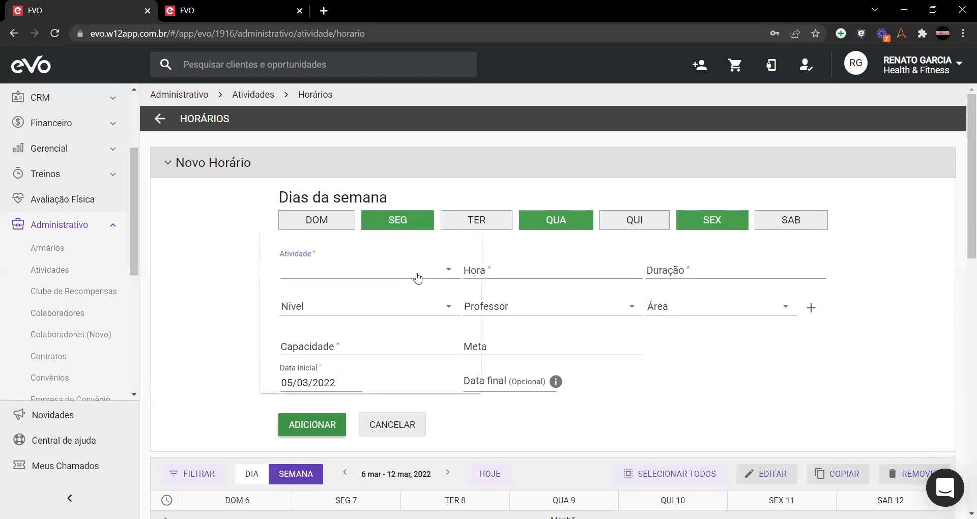
left_click(334, 298)
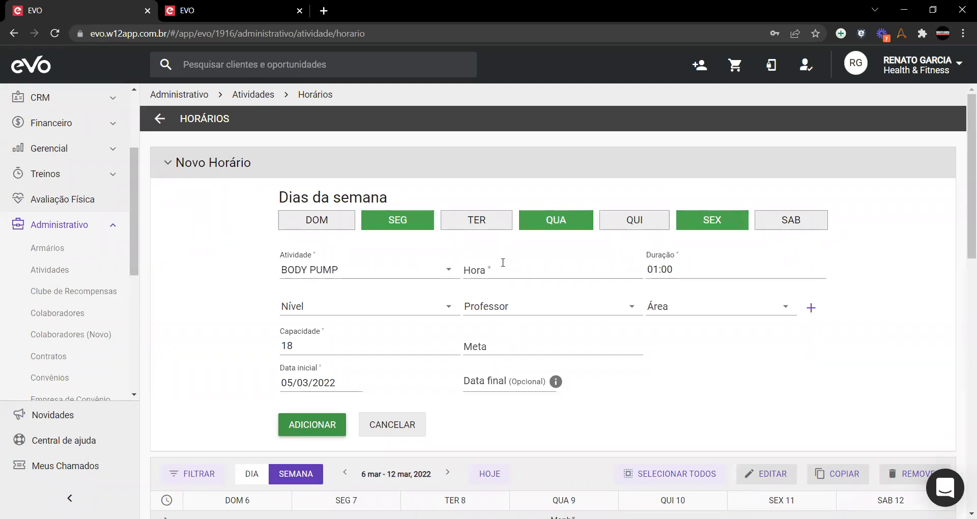
scroll(573, 400, "down", 6)
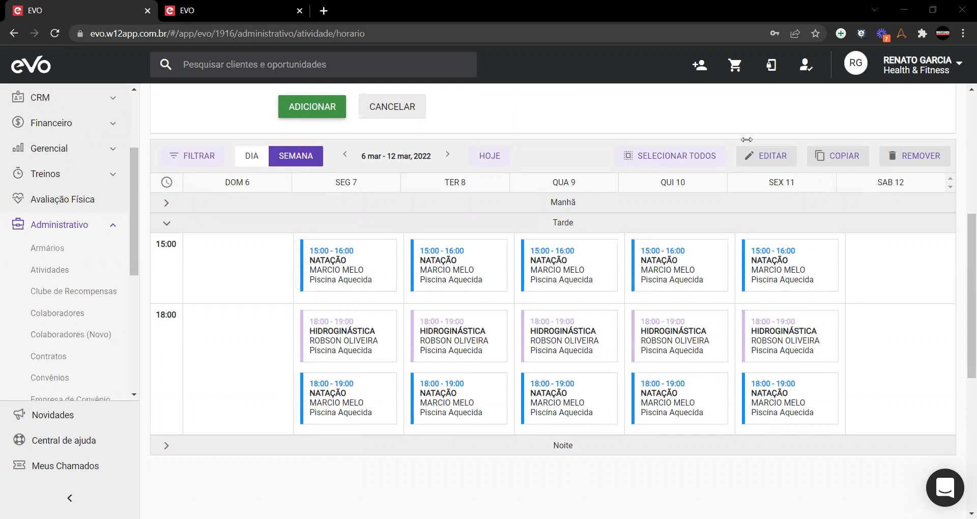
scroll(460, 320, "up", 6)
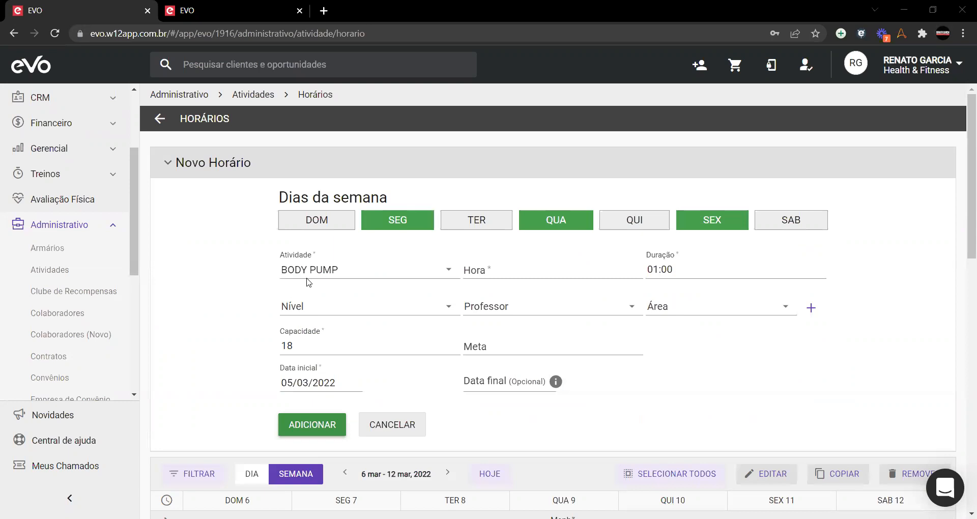
Step: Set the BODY PUMP slot's start time to 16:00 and capacity to 22
left_click(619, 268)
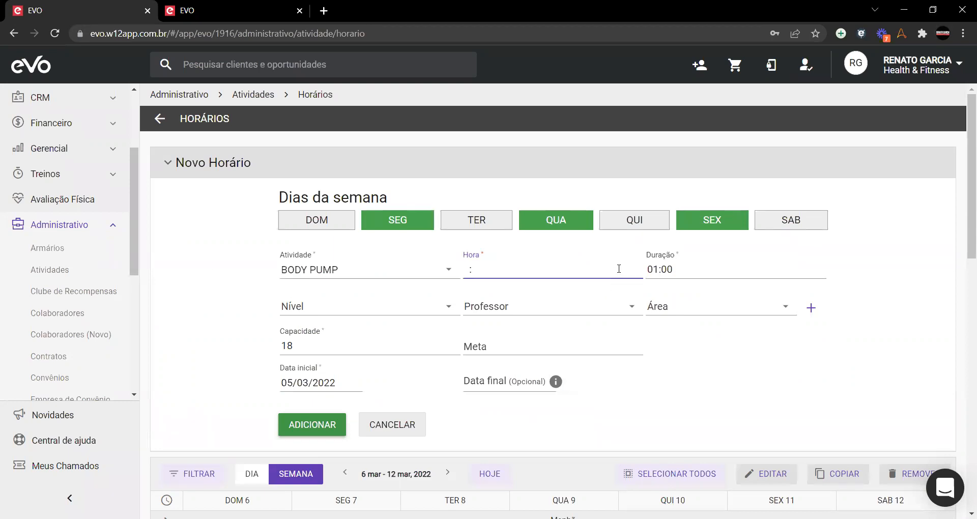
type("16:00")
left_click(708, 356)
left_click_drag(339, 346, 221, 351)
type("22")
left_click(240, 353)
Step: Change the duration to 00:50 and leave Nível empty
scroll(150, 376, "down", 3)
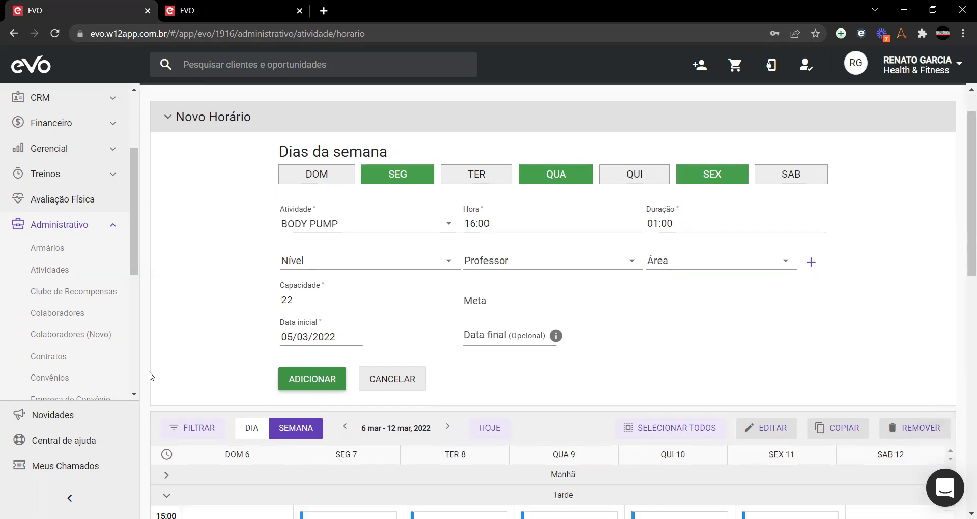
scroll(193, 339, "up", 3)
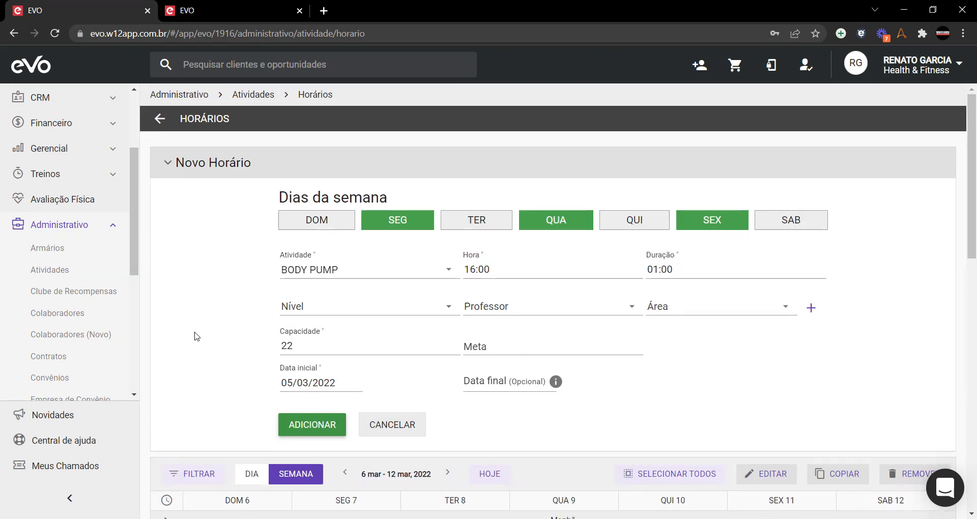
left_click(701, 265)
left_click_drag(678, 271, 646, 277)
type("005")
left_click(742, 359)
left_click(356, 308)
left_click(206, 269)
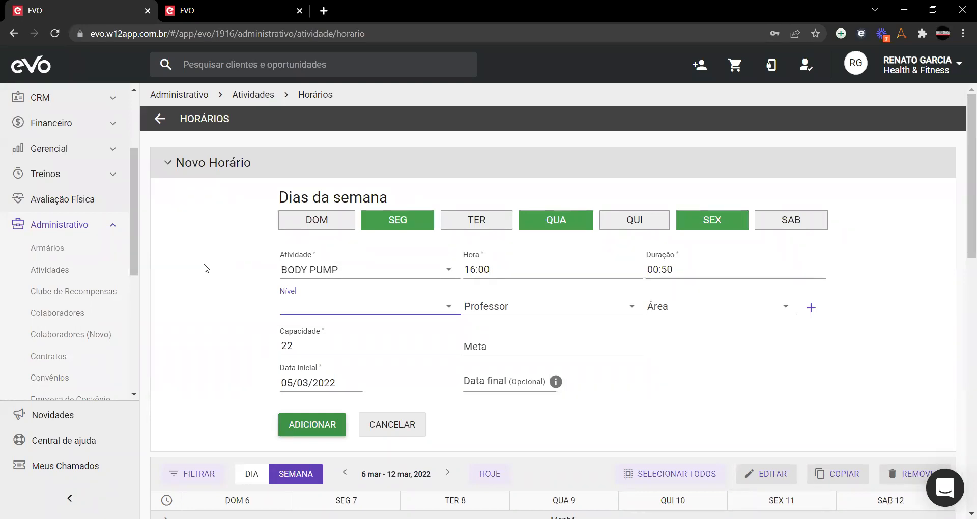
Step: Switch the slot's activity to CROSSTRAINING, leaving the level unset
left_click(705, 339)
left_click(385, 265)
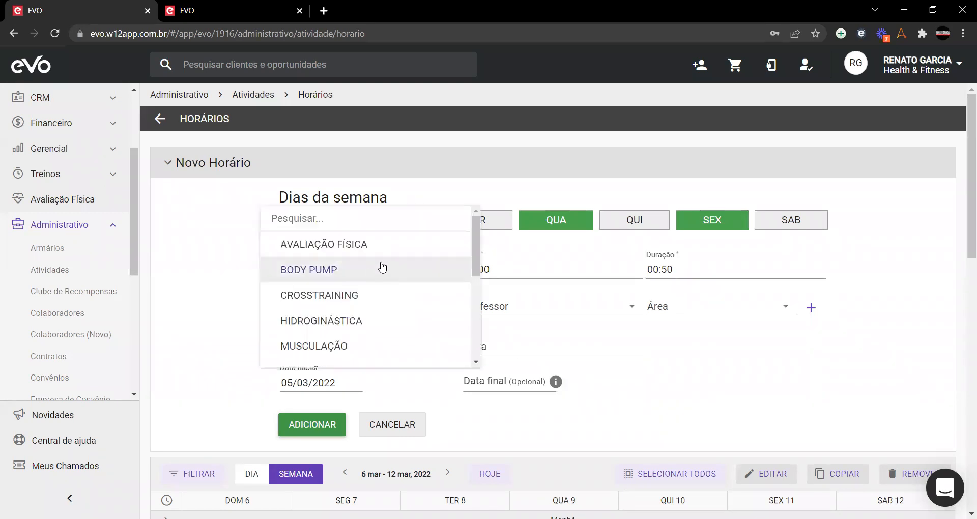
left_click(357, 300)
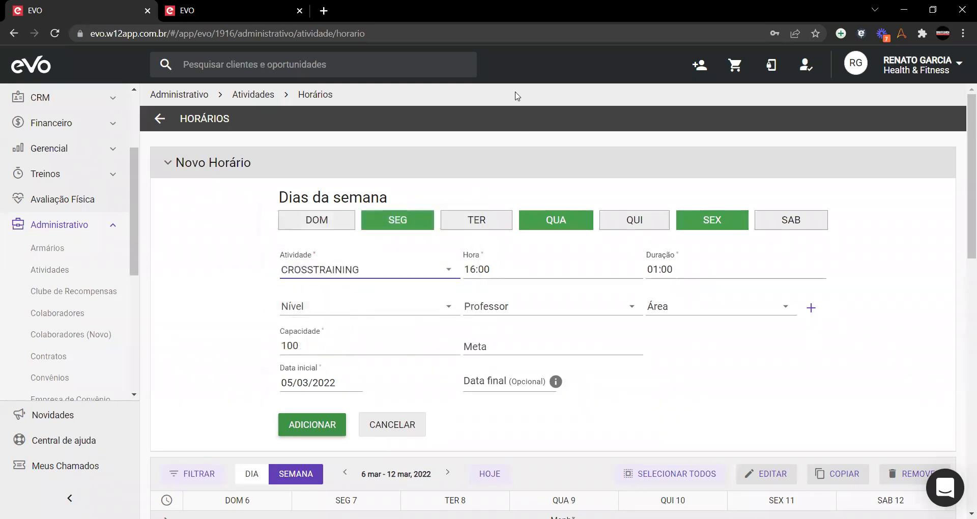
left_click(313, 308)
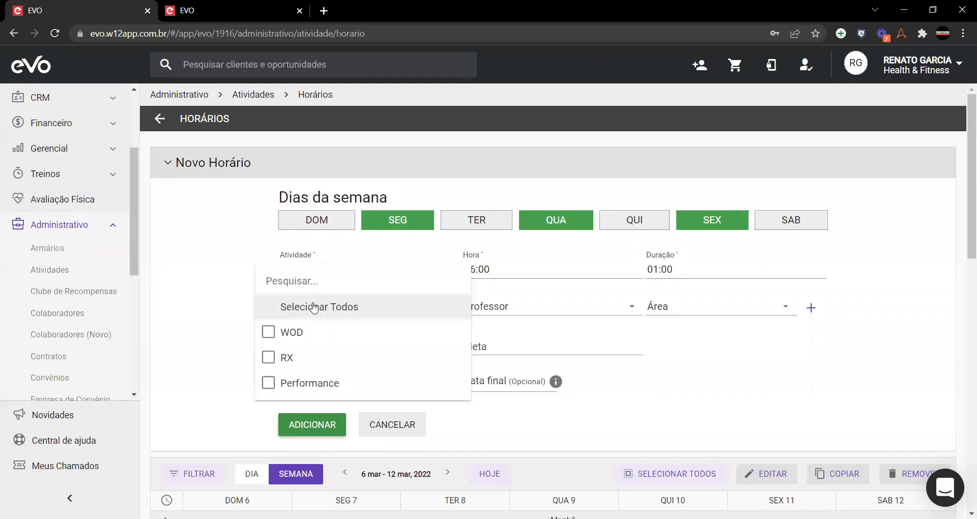
left_click(193, 293)
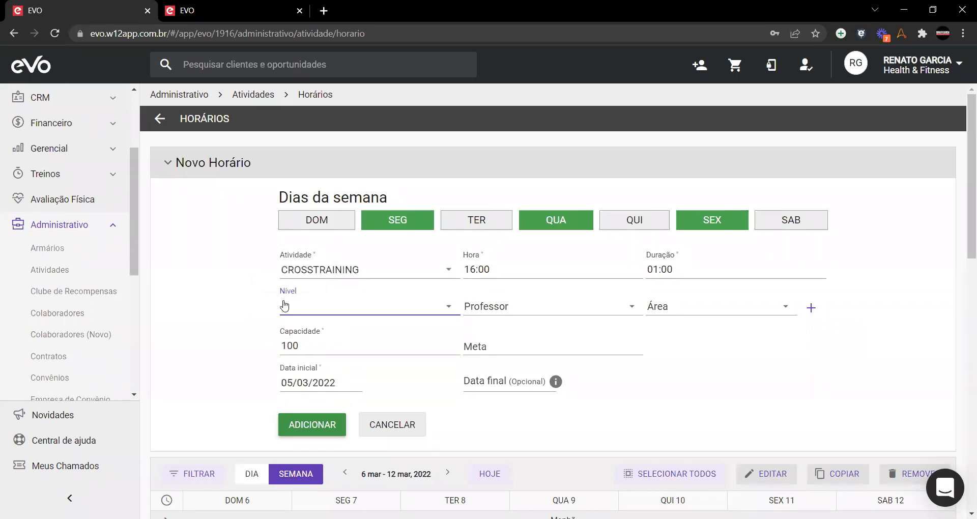
left_click(278, 305)
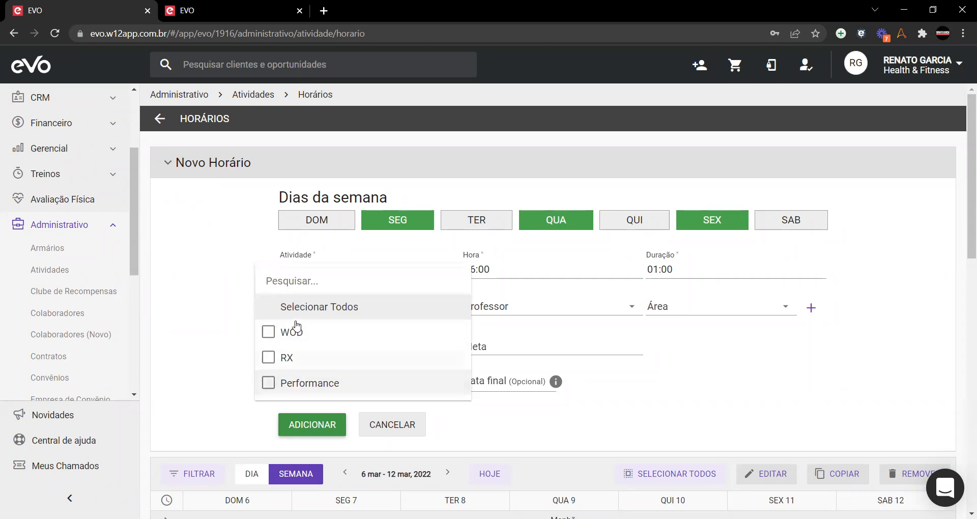
left_click(203, 305)
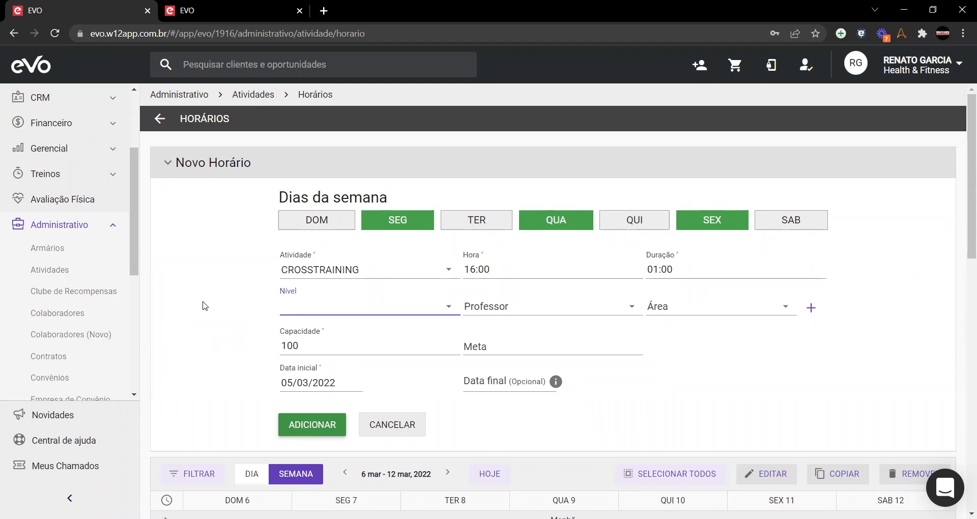
left_click(206, 300)
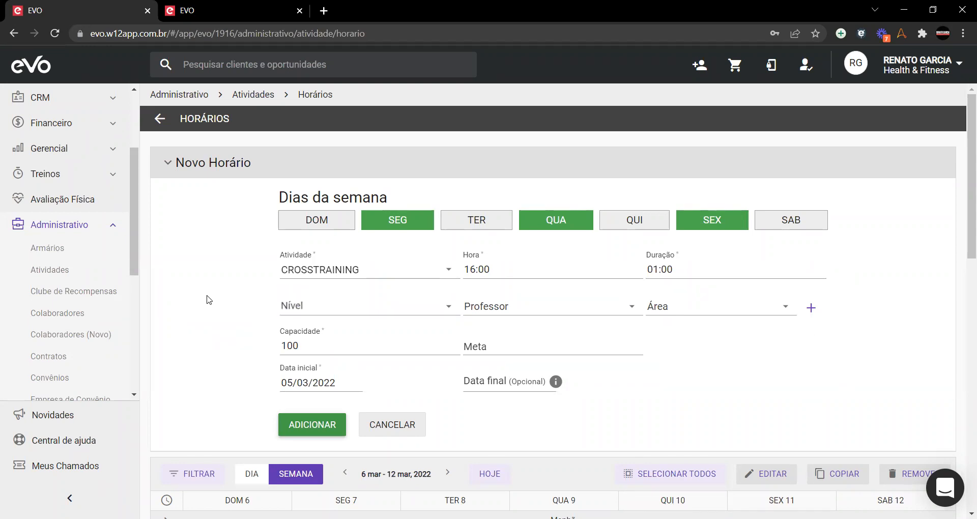
Step: Try the WOD level, clear it again, and switch the activity back to BODY PUMP
left_click(324, 311)
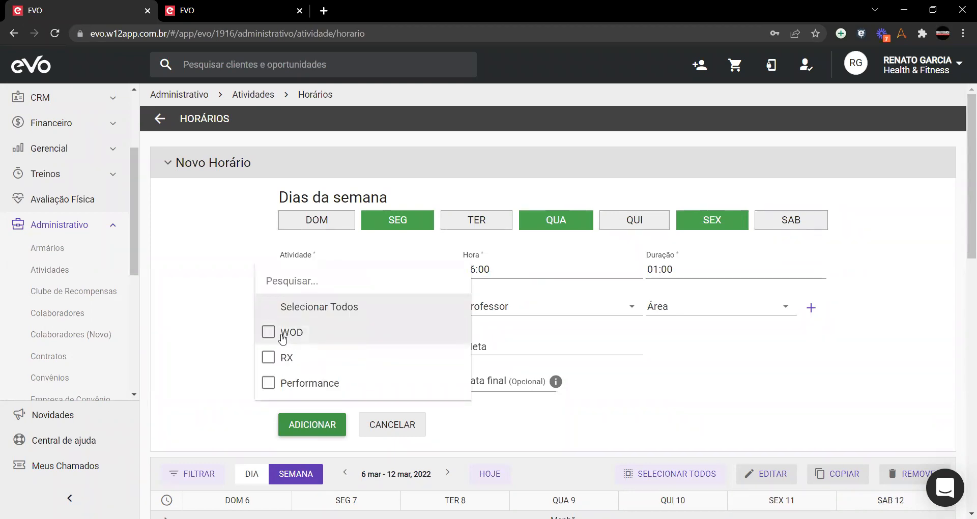
left_click(267, 339)
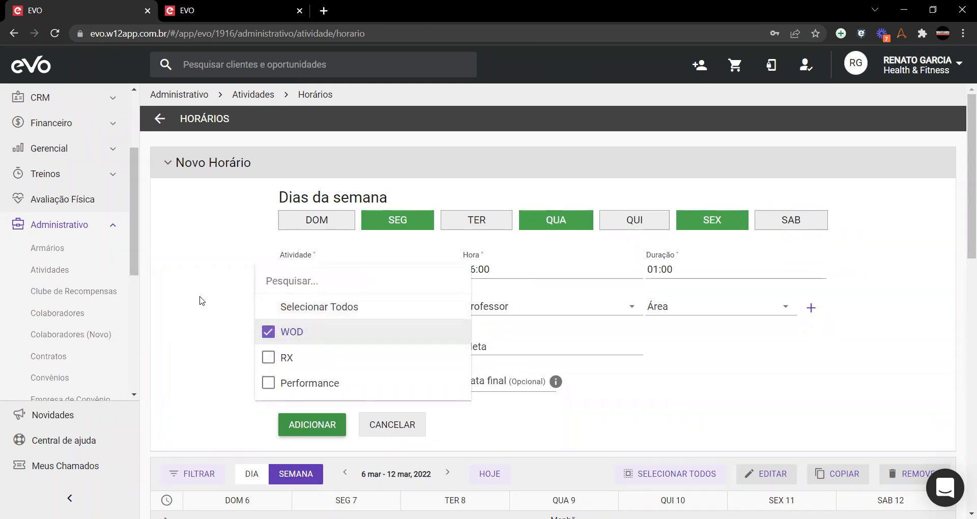
left_click(212, 308)
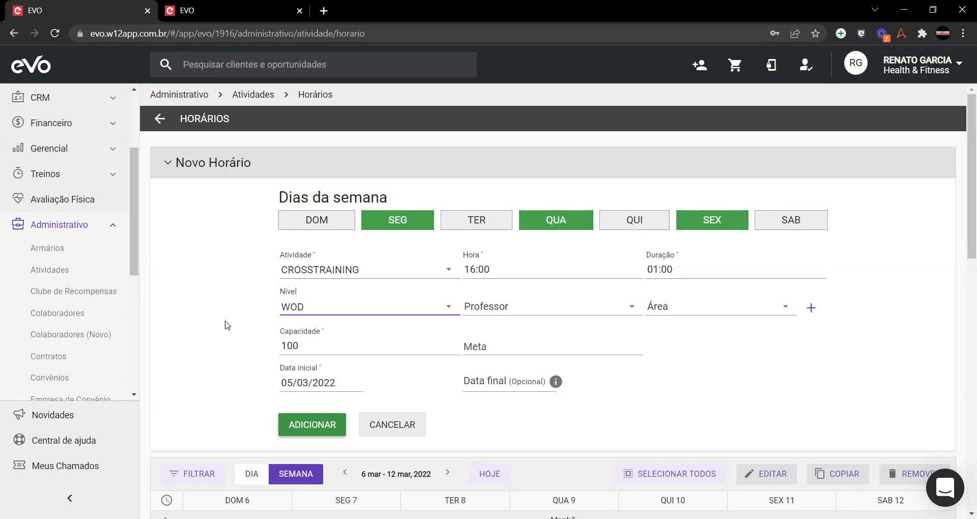
left_click(331, 306)
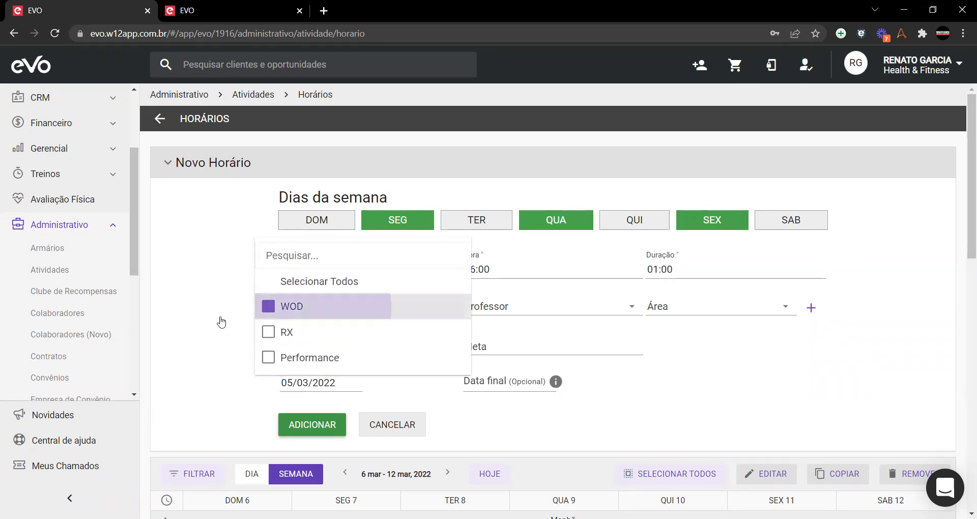
left_click(192, 253)
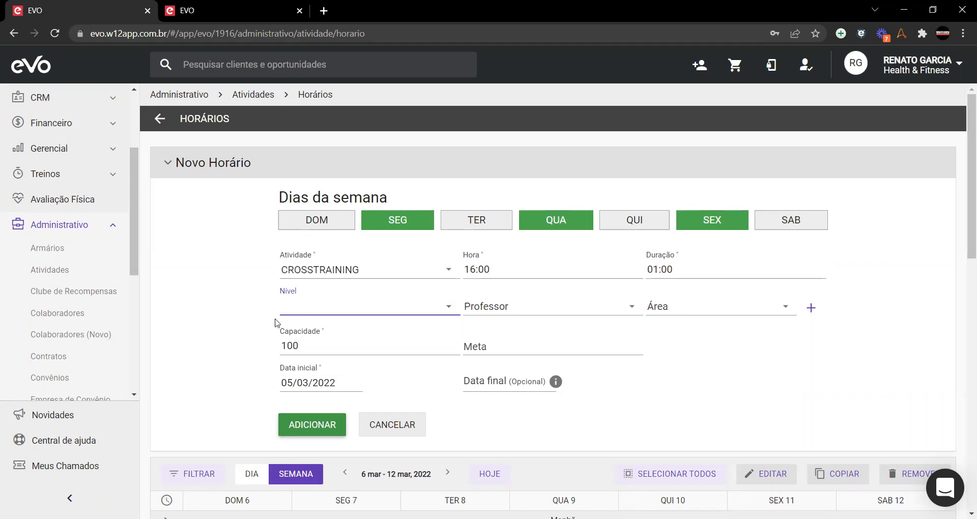
left_click(203, 304)
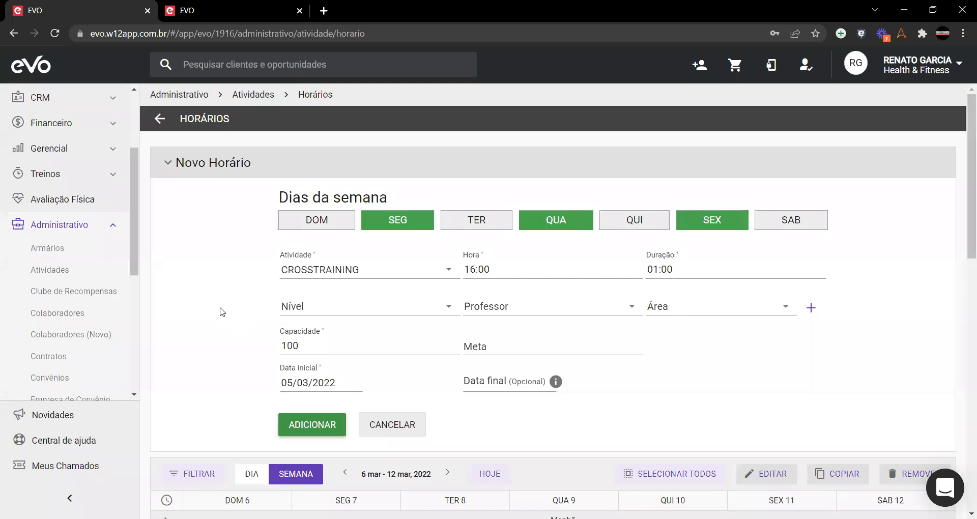
left_click(312, 267)
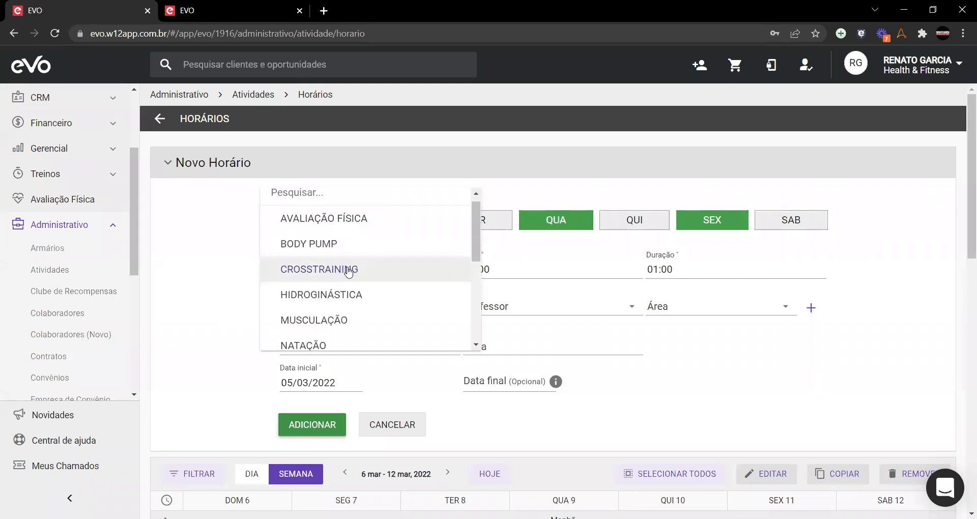
left_click(346, 244)
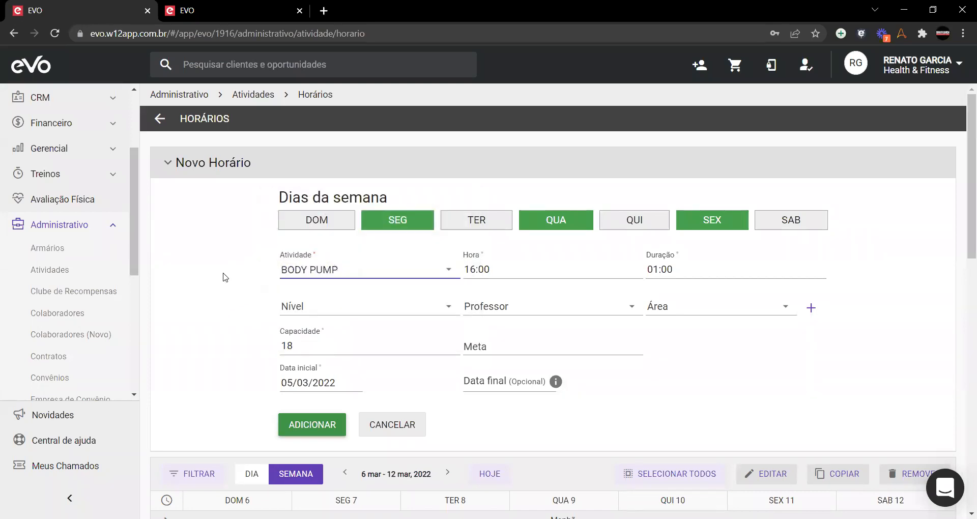
Step: Leave the slot's Nível field empty
left_click(323, 305)
left_click(202, 346)
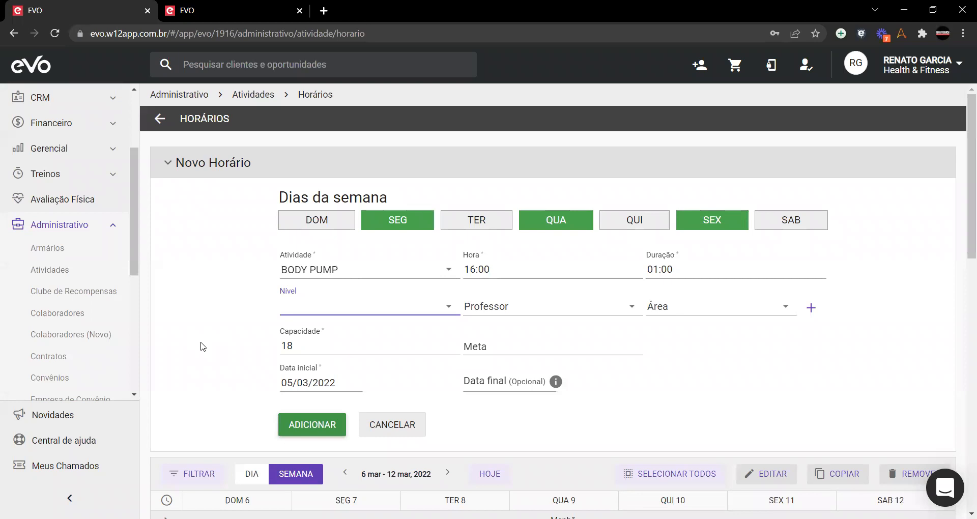
left_click(202, 346)
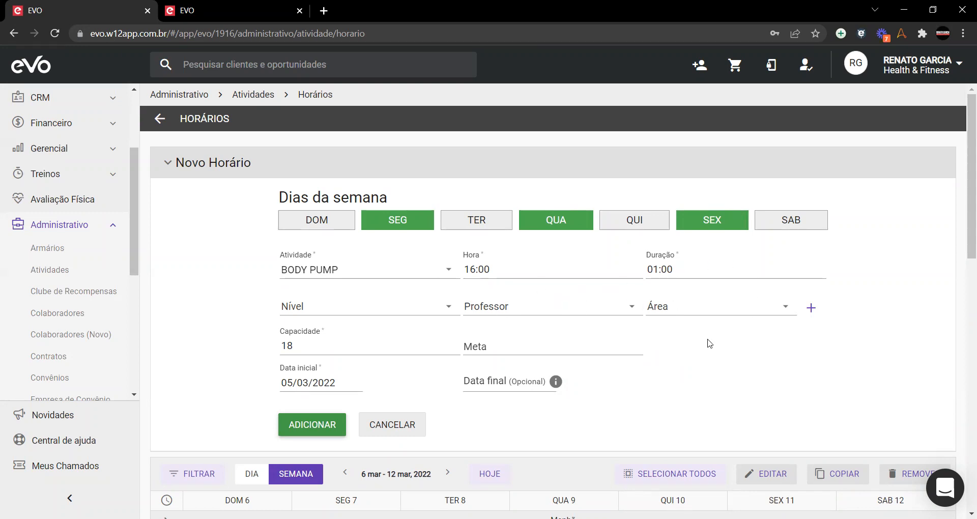
Step: Assign an instructor and the Sala de Ginástica A area to the BODY PUMP slot
left_click(603, 312)
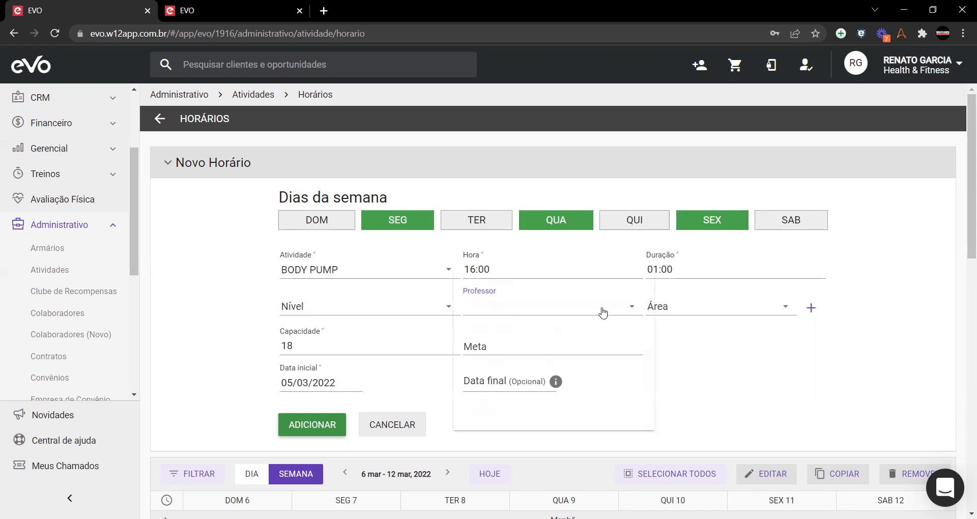
scroll(507, 351, "down", 2)
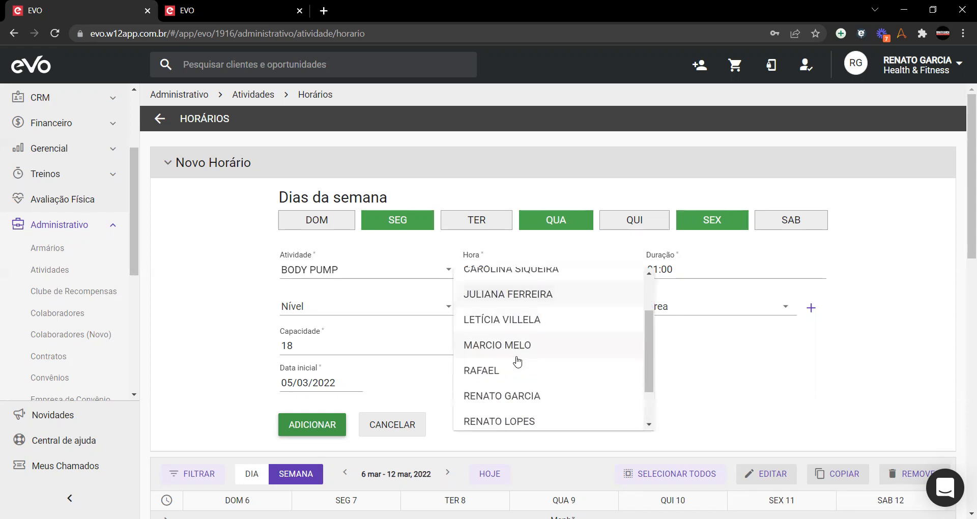
left_click(508, 388)
left_click(679, 312)
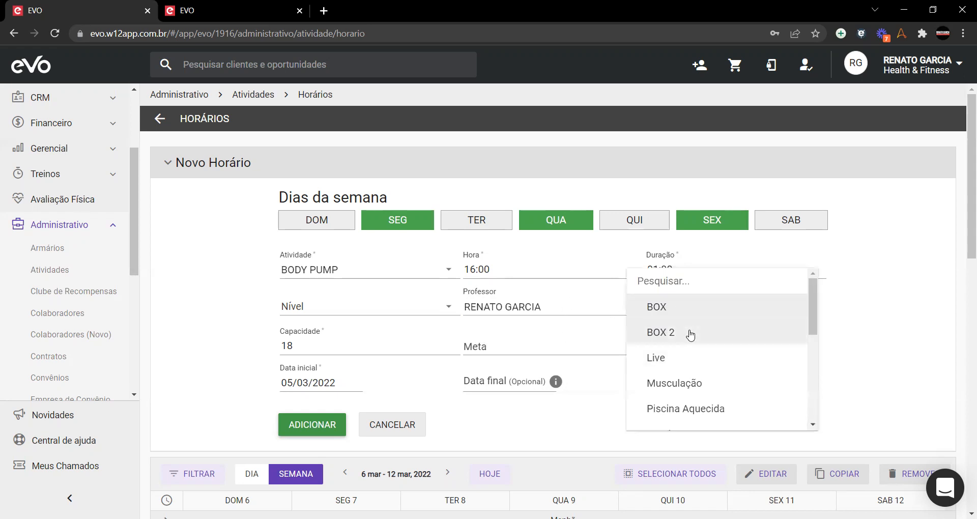
scroll(692, 335, "down", 1)
scroll(711, 345, "down", 1)
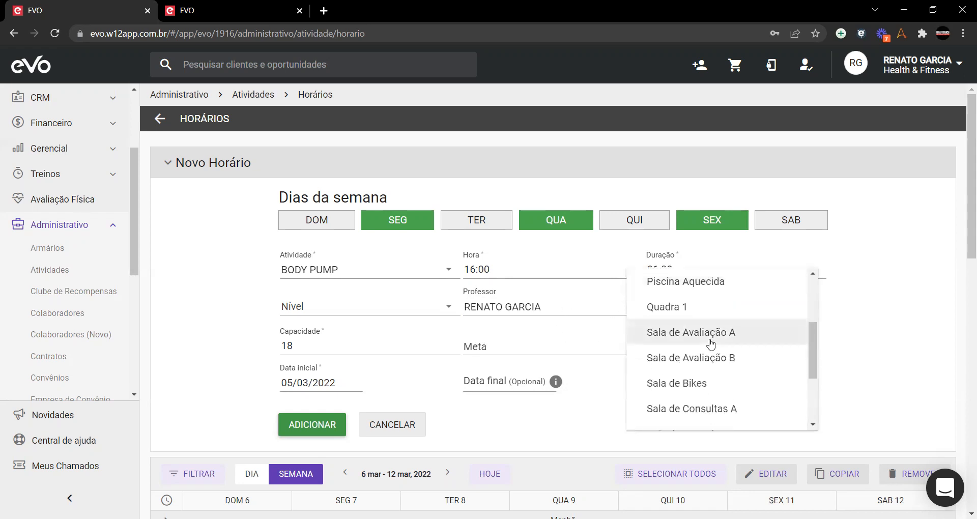
scroll(738, 359, "down", 3)
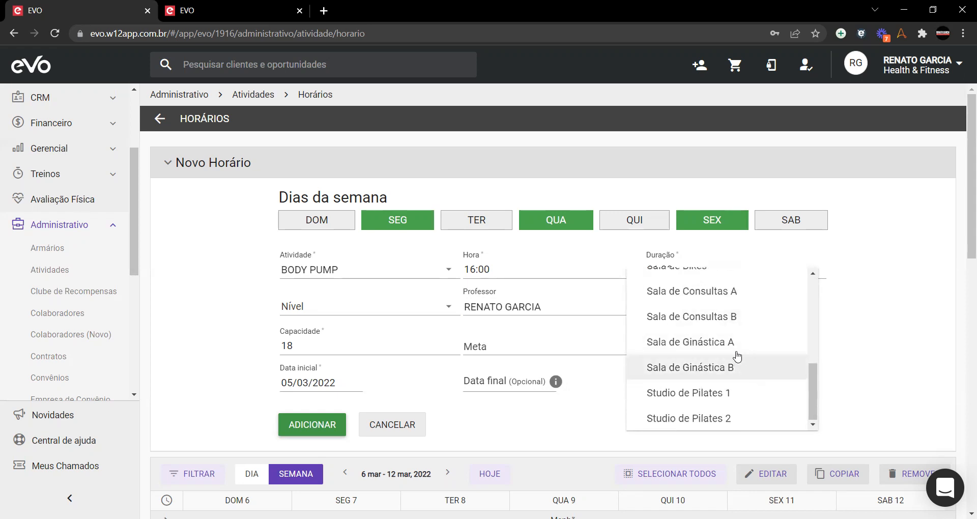
left_click(740, 344)
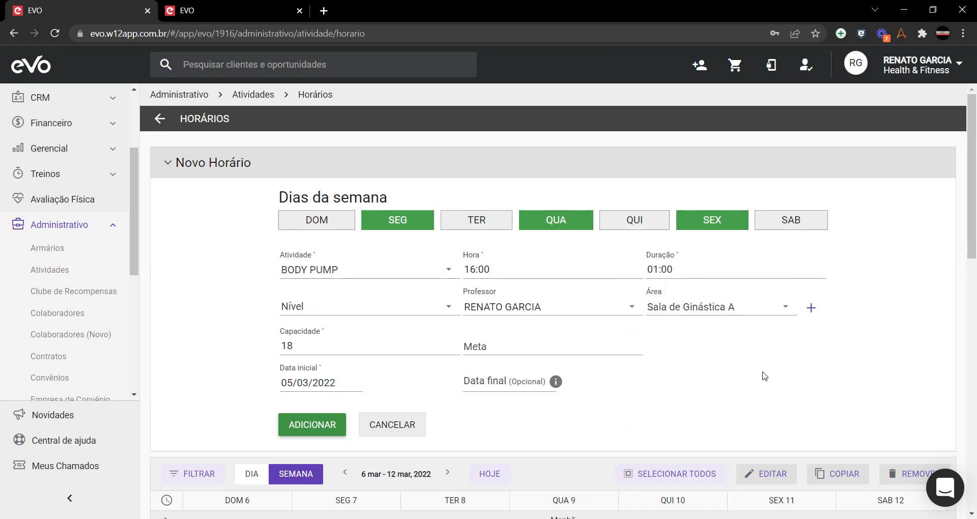
left_click(812, 309)
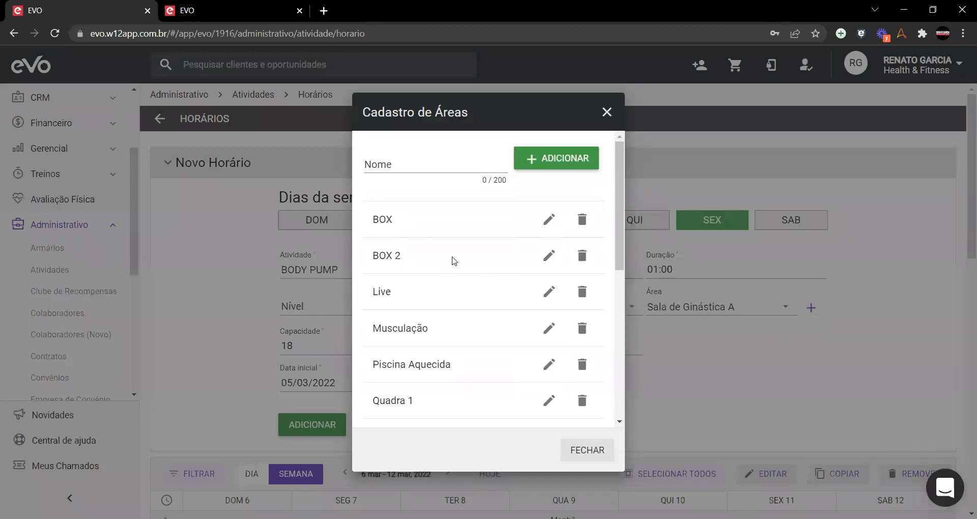
Step: Look over the area list, then close Cadastro de Áreas without adding an area
scroll(473, 275, "down", 5)
scroll(490, 289, "up", 5)
scroll(549, 400, "down", 5)
scroll(548, 388, "up", 5)
left_click(580, 448)
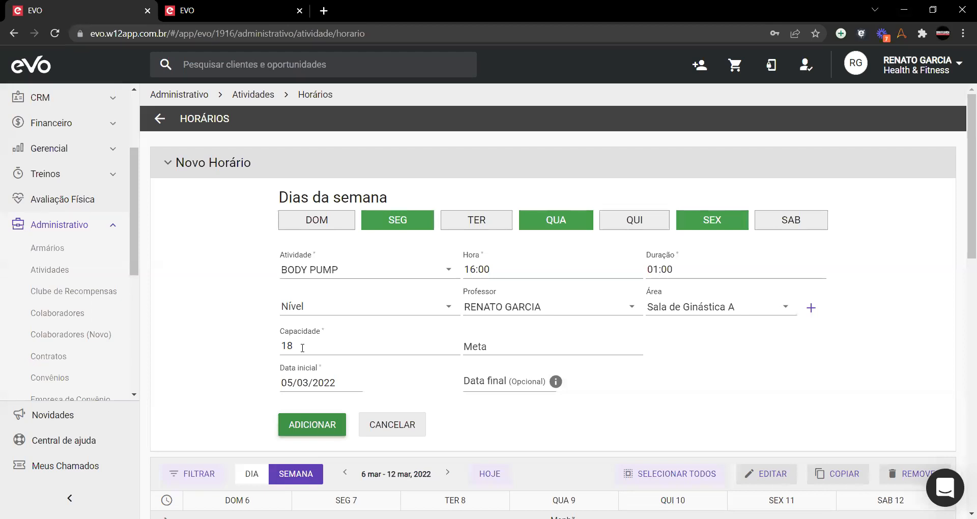
Step: Enter Capacidade 22 and Meta 19 for the 16:00 Body Pump slot
left_click_drag(322, 347, 234, 351)
type("22")
left_click(235, 352)
key("Tab")
type("19")
left_click(797, 352)
scroll(253, 381, "down", 5)
scroll(196, 248, "up", 5)
mouse_move(514, 389)
mouse_move(558, 412)
scroll(170, 317, "down", 3)
scroll(171, 316, "down", 4)
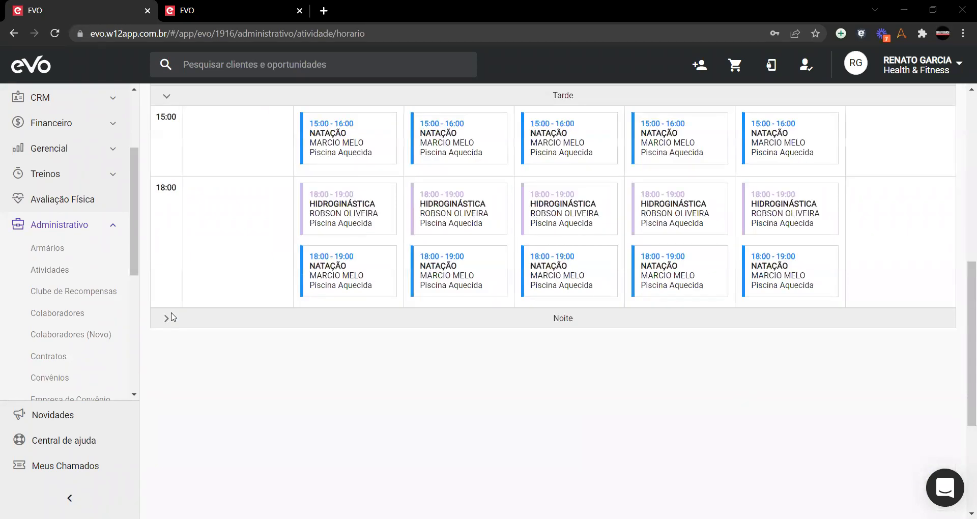
scroll(173, 316, "up", 7)
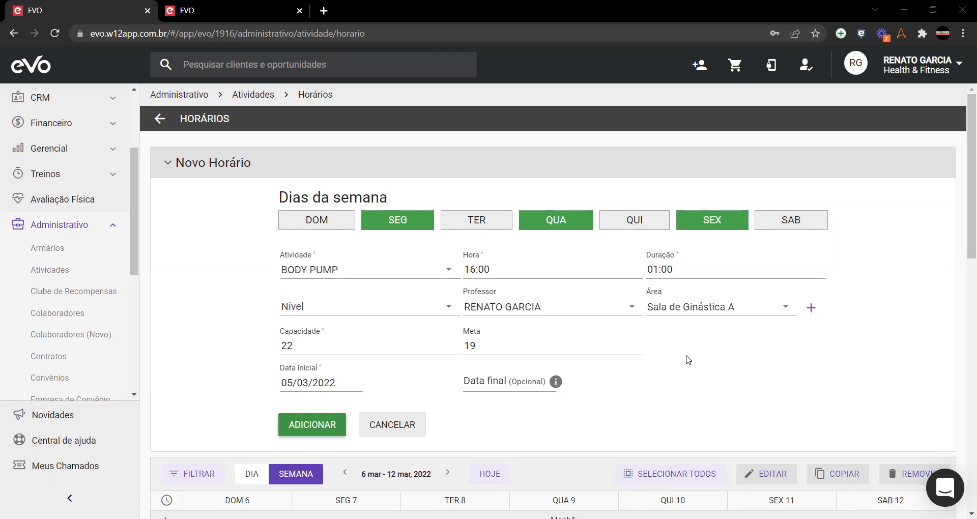
Step: Save the new 16:00 Body Pump schedule
scroll(662, 356, "down", 3)
scroll(448, 329, "up", 3)
left_click(310, 423)
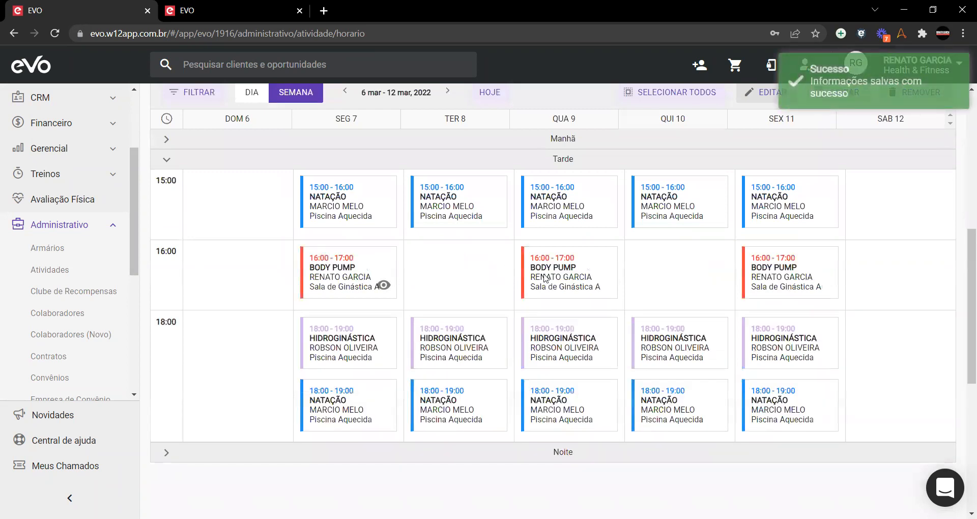
Step: Add 16:00 Body Pump classes on Tuesday and Thursday with a different instructor
left_click(383, 280)
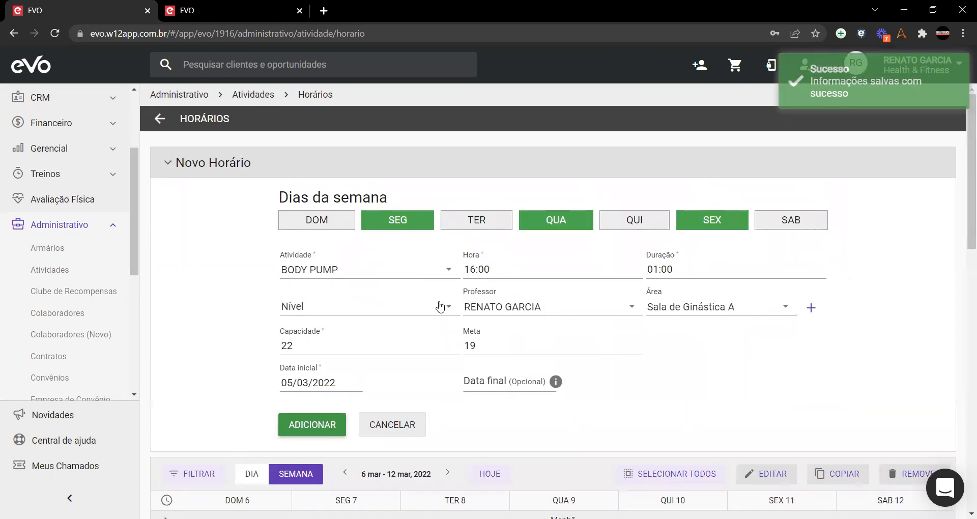
left_click(475, 222)
left_click(407, 224)
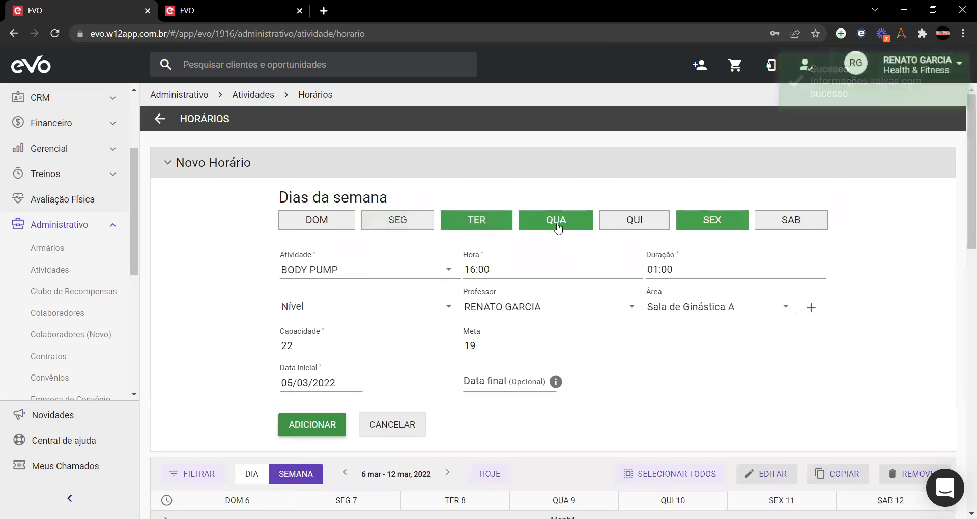
left_click(557, 224)
left_click(711, 220)
left_click(634, 220)
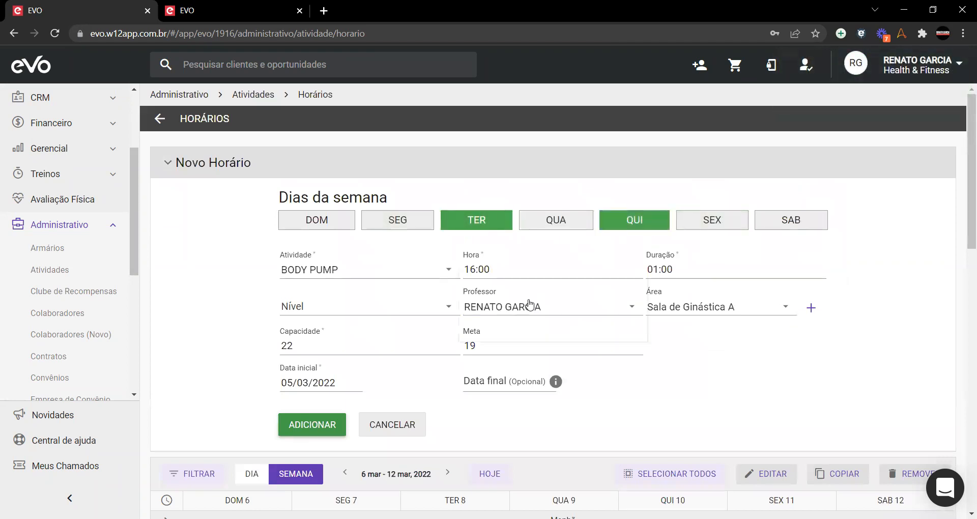
left_click(529, 305)
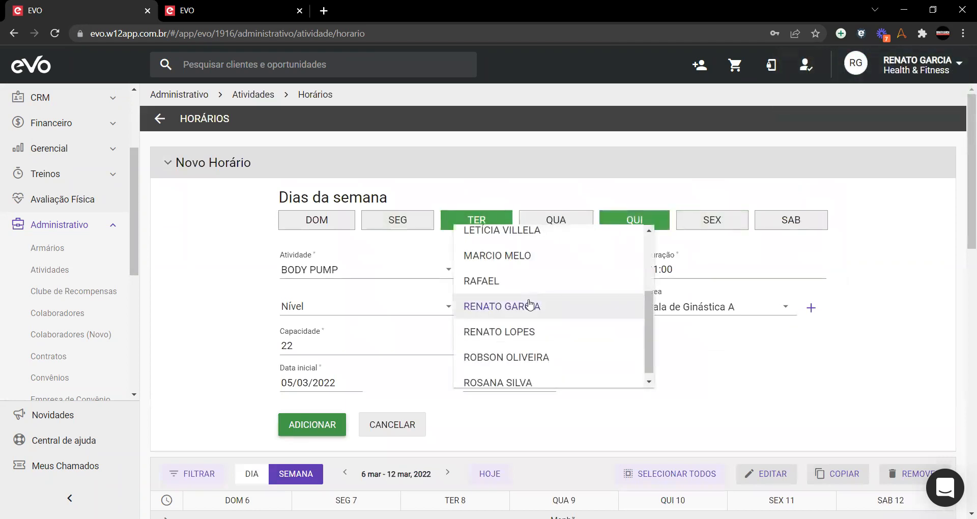
left_click(540, 360)
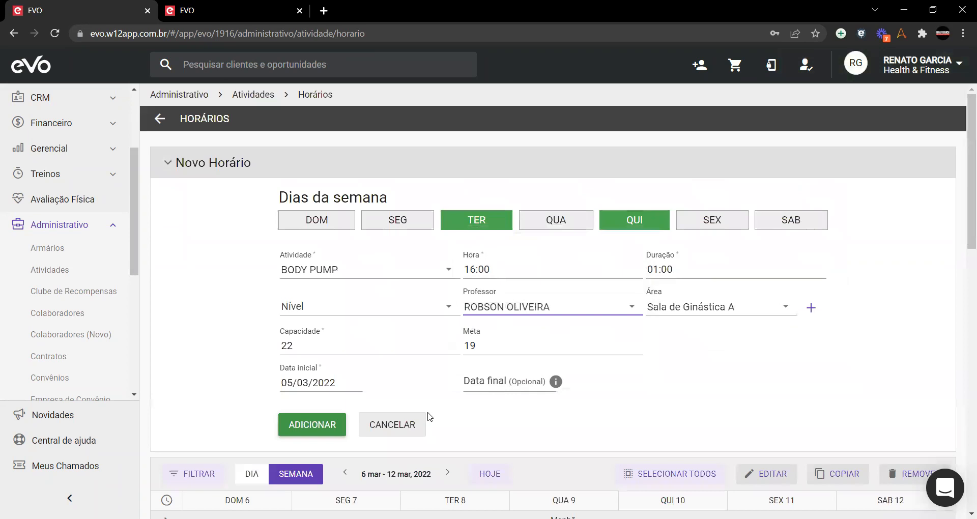
left_click(346, 425)
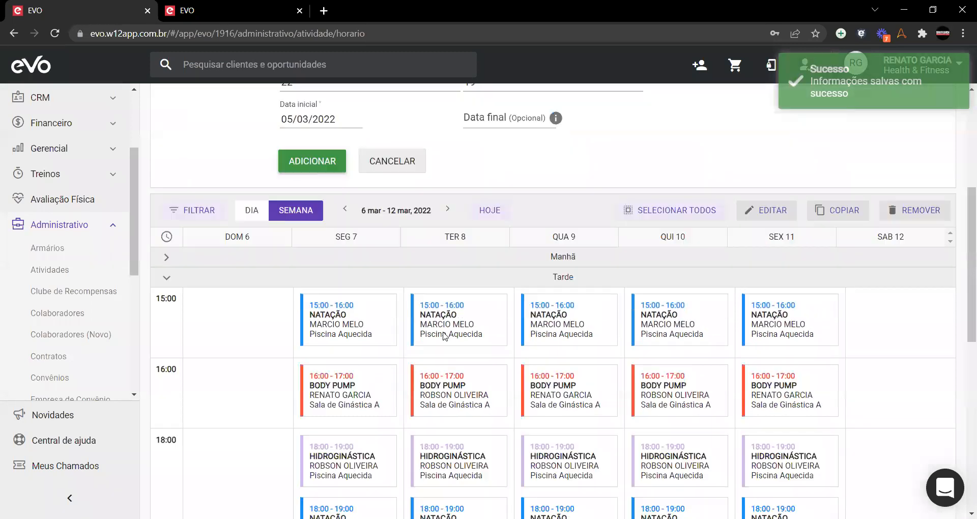
Step: Clear the Tuesday and Thursday day selections in the form
scroll(448, 331, "up", 10)
left_click(477, 220)
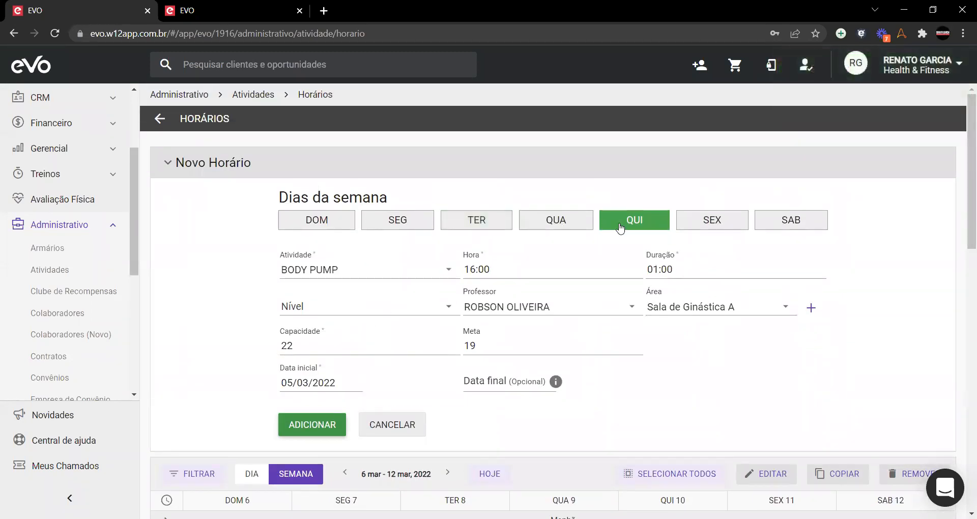
left_click(634, 220)
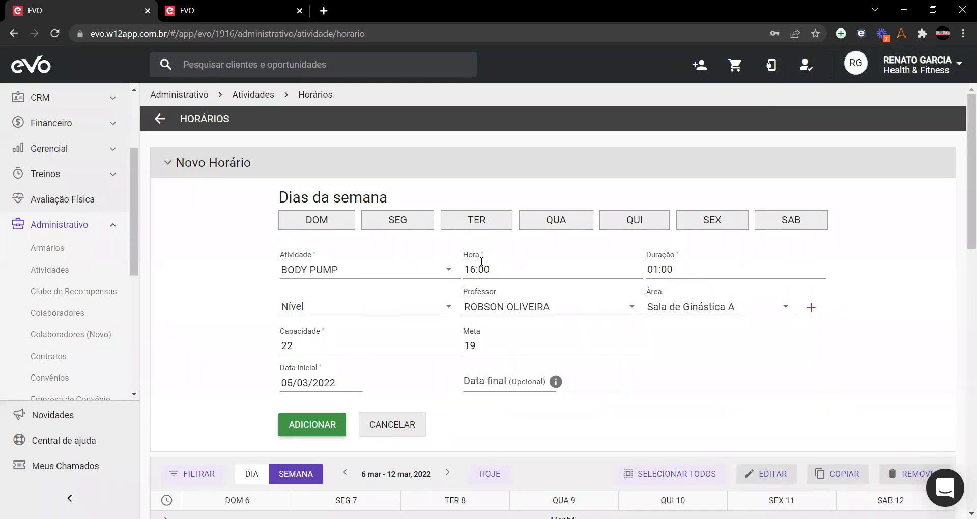
scroll(282, 272, "down", 8)
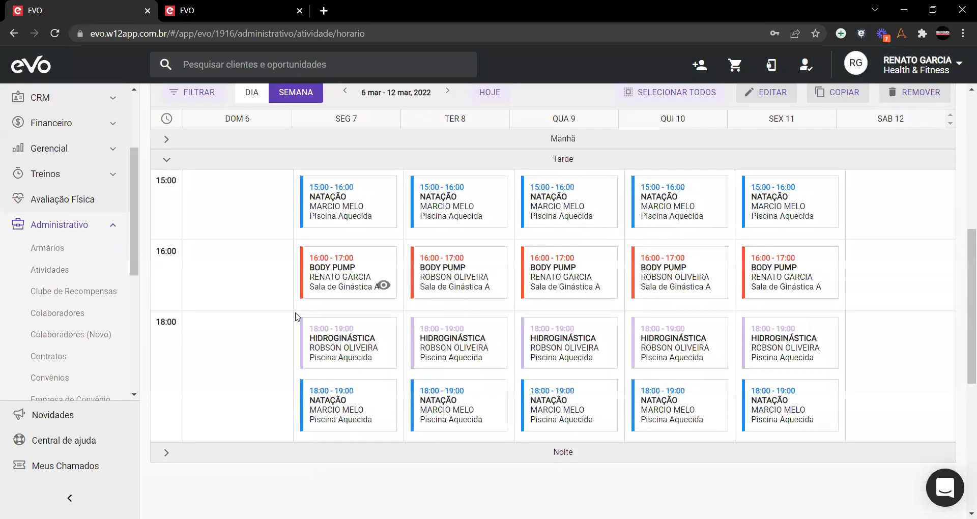
scroll(336, 348, "up", 8)
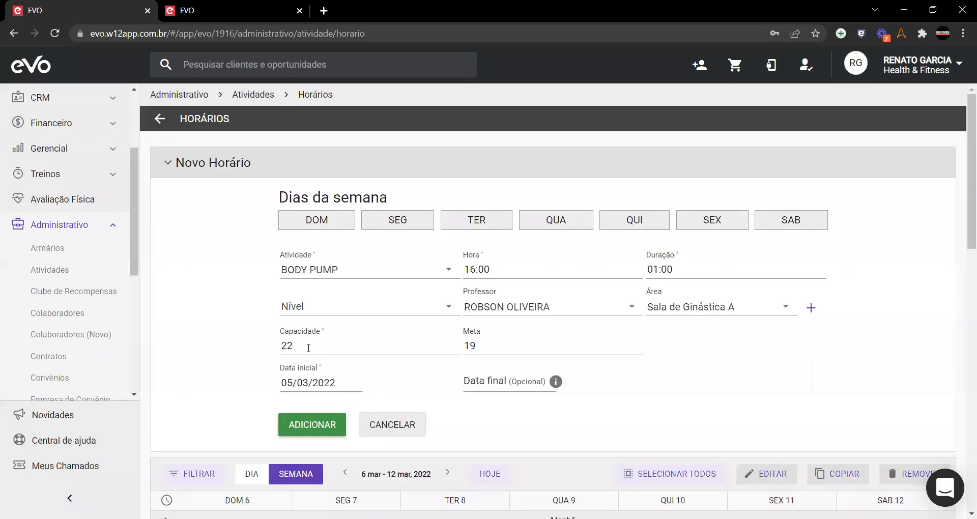
Step: Set up a POWER JUMP class at 17:00 on Monday through Friday
left_click(358, 268)
scroll(353, 304, "down", 5)
left_click(326, 253)
left_click(478, 273)
type("17:00")
left_click(396, 220)
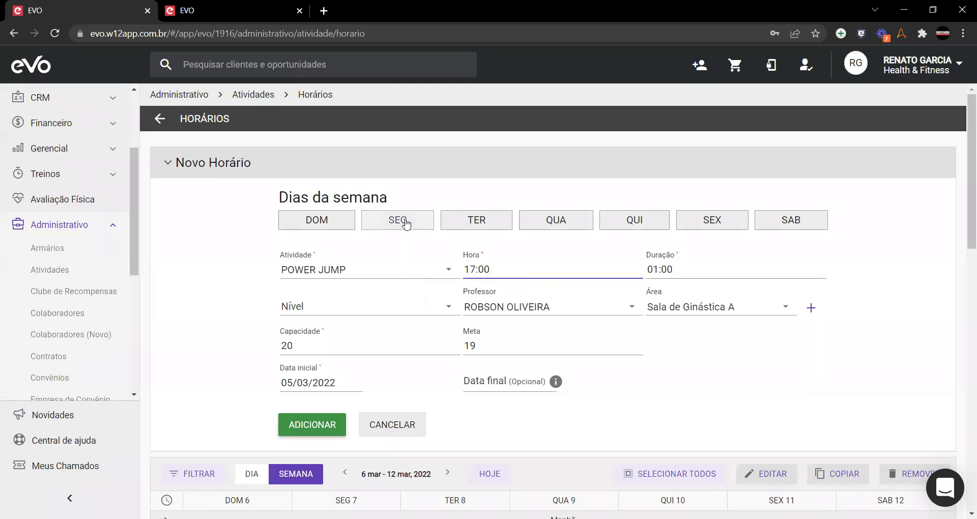
left_click(476, 220)
left_click(555, 219)
left_click(634, 220)
left_click(730, 216)
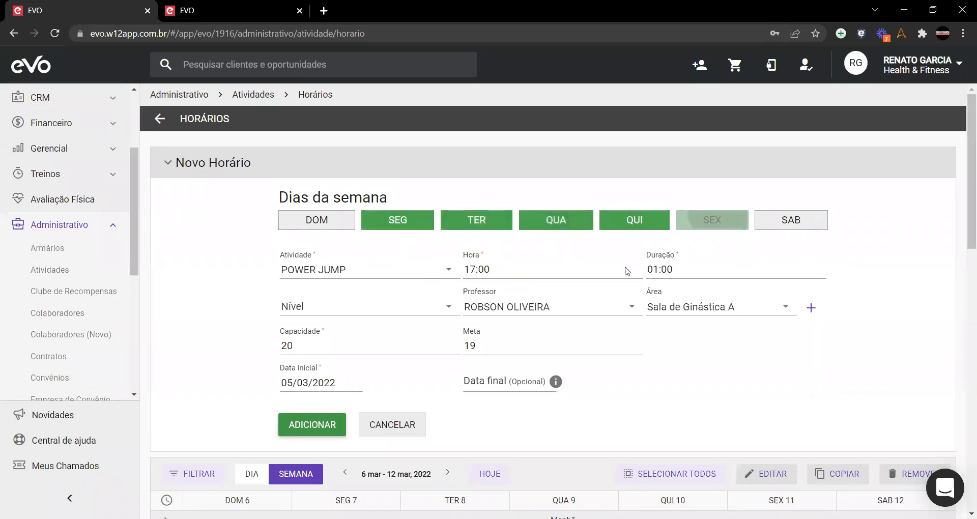
Step: Assign the instructor, Sala de Ginástica B and Meta 16, then save the Power Jump schedule
left_click(496, 308)
scroll(505, 295, "up", 3)
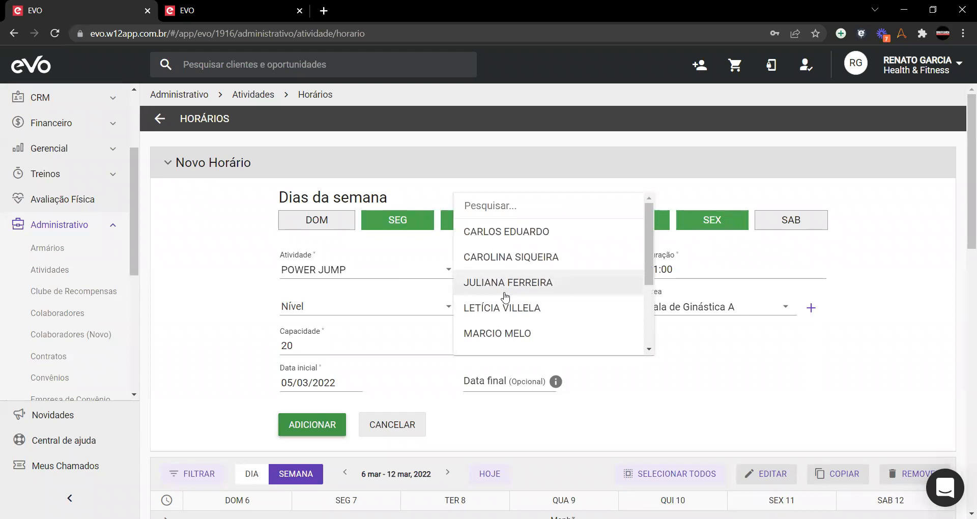
left_click(509, 257)
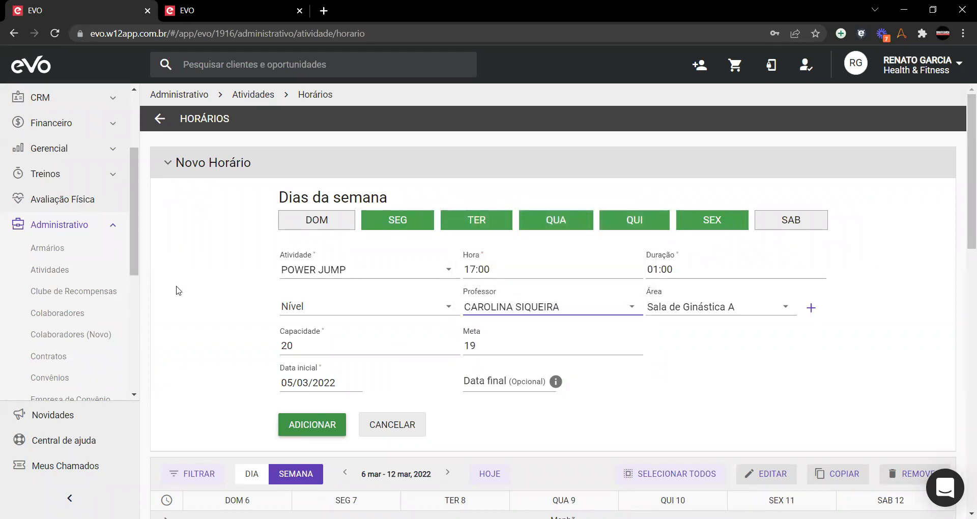
left_click(719, 307)
left_click(736, 328)
double_click(472, 349)
type("16")
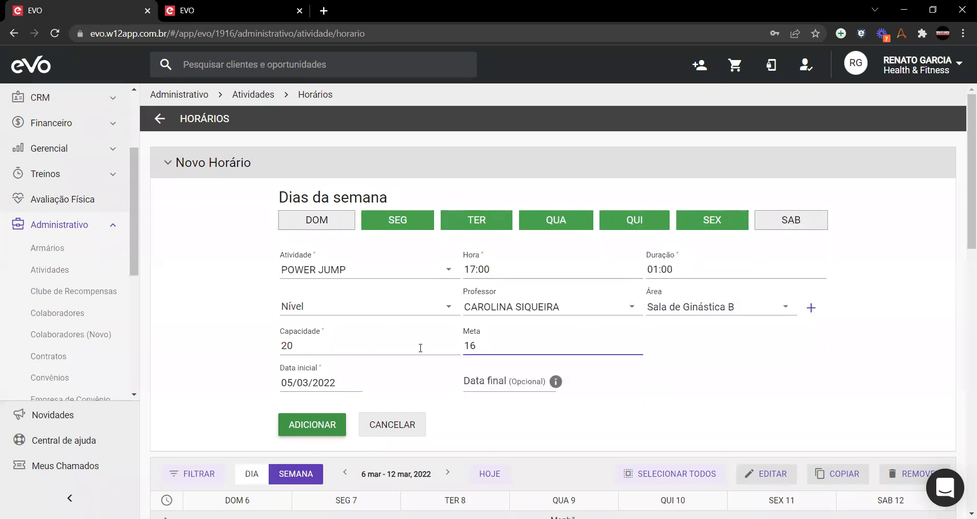
left_click(185, 330)
left_click(316, 425)
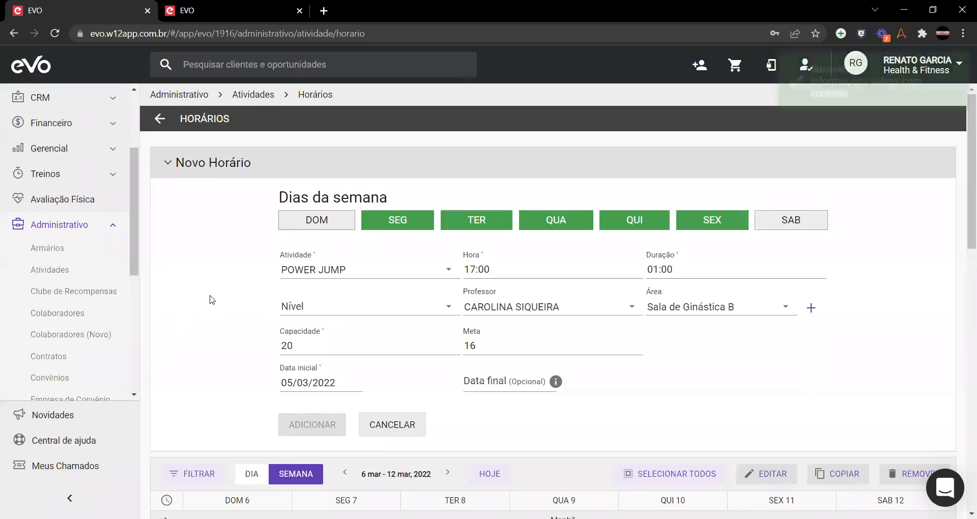
Step: Check that Power Jump recurs in the 13–19 and 20–26 March weeks, then return to 6–12 March
scroll(211, 299, "down", 10)
scroll(208, 299, "up", 8)
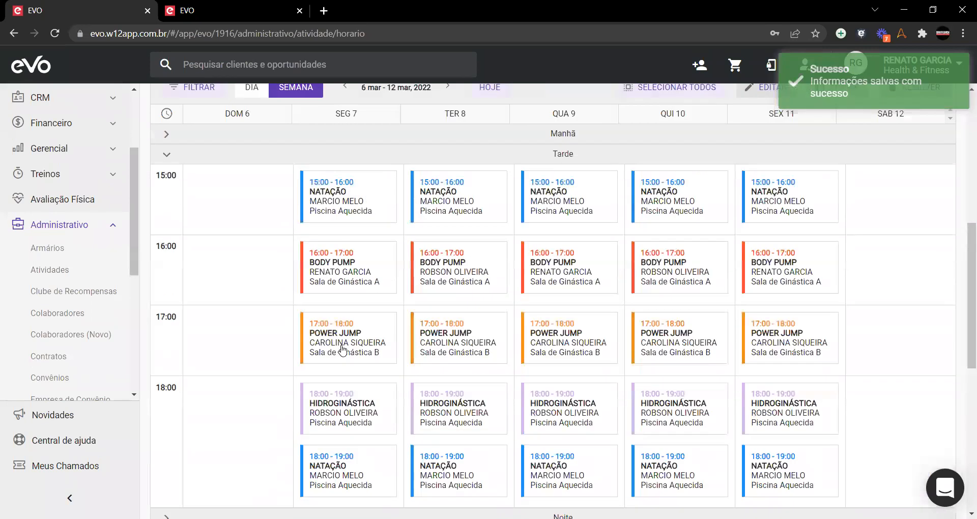
left_click(452, 347)
scroll(453, 349, "down", 4)
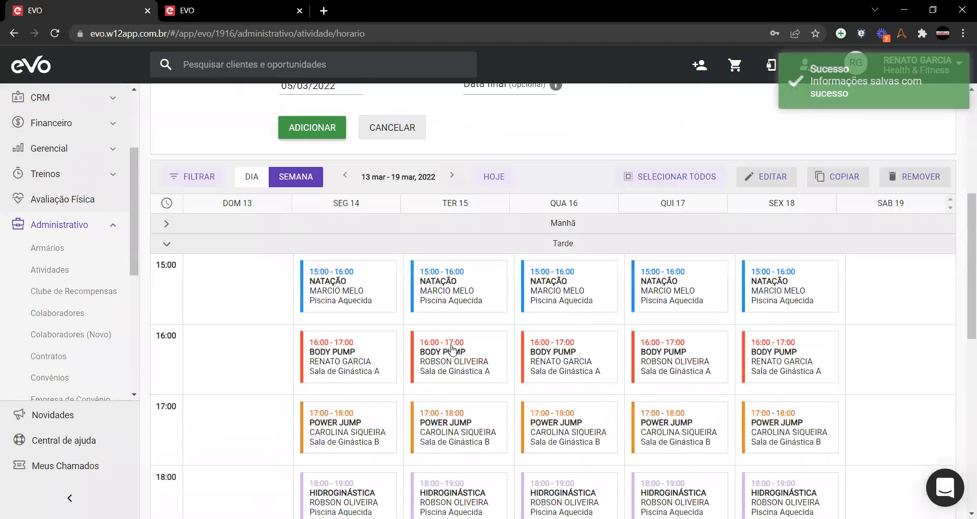
left_click(453, 154)
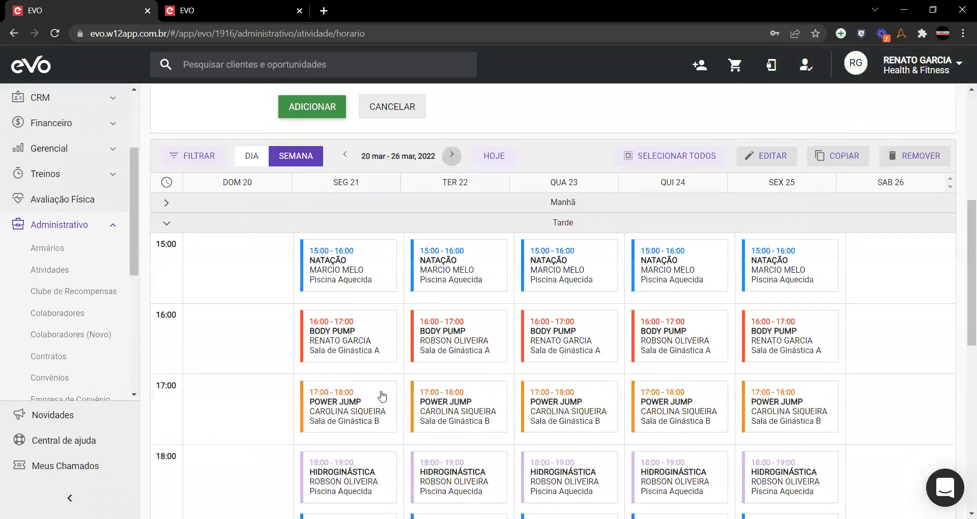
left_click(493, 156)
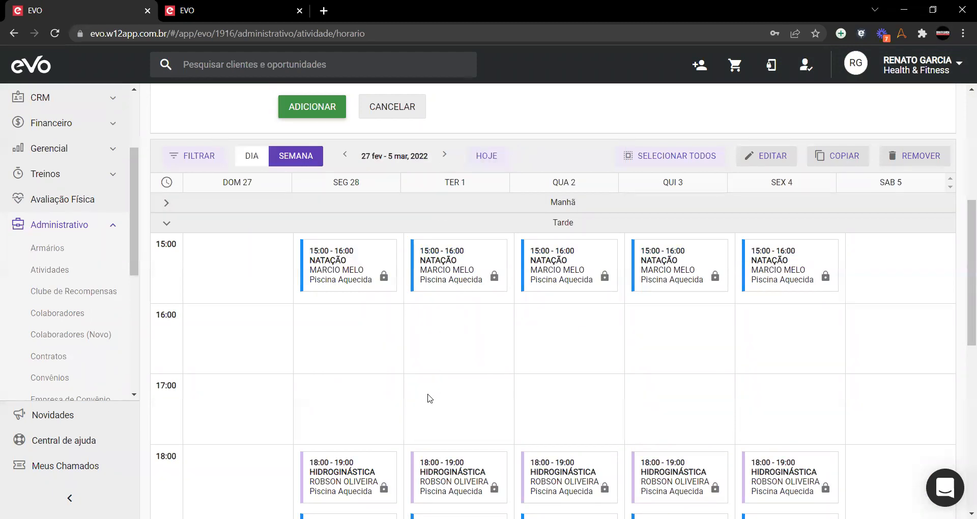
left_click(442, 156)
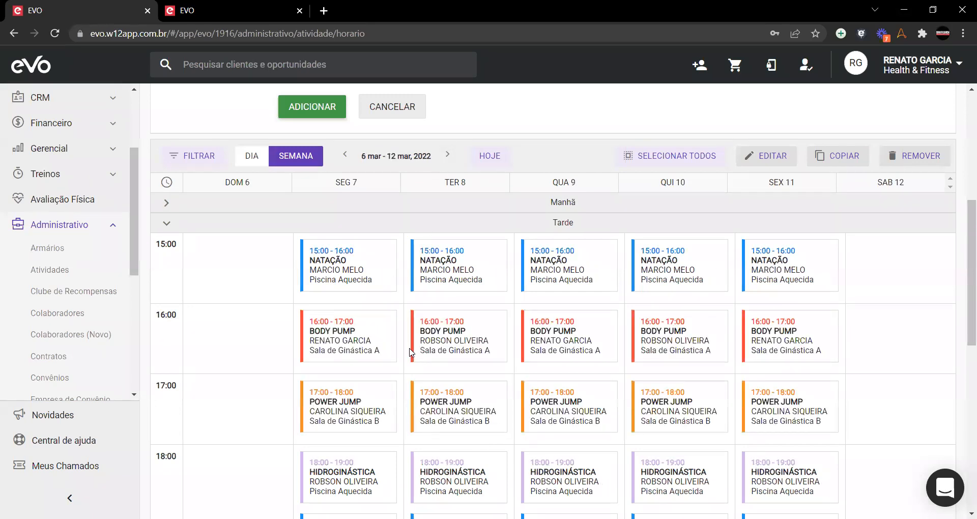
scroll(402, 370, "up", 7)
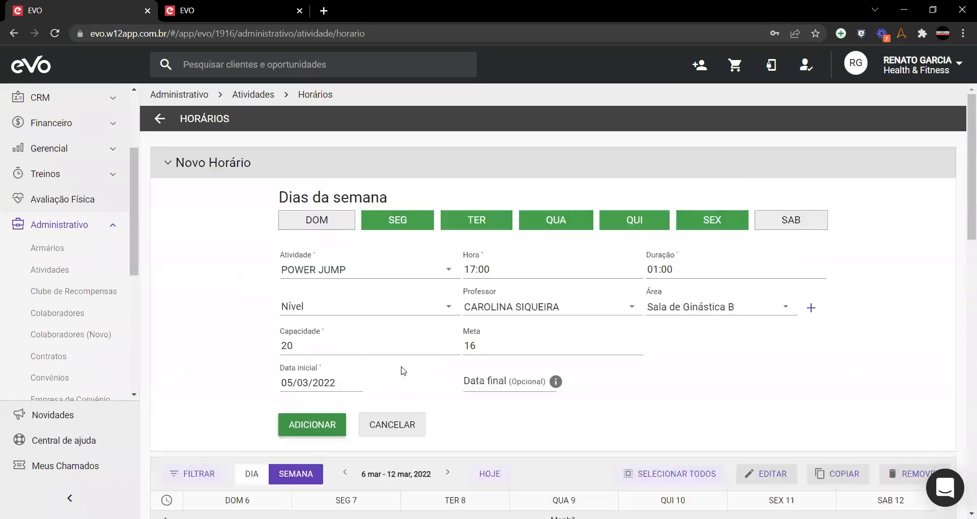
Step: Cancel the Novo Horário form and review the 6–12 March afternoon schedule
left_click(377, 426)
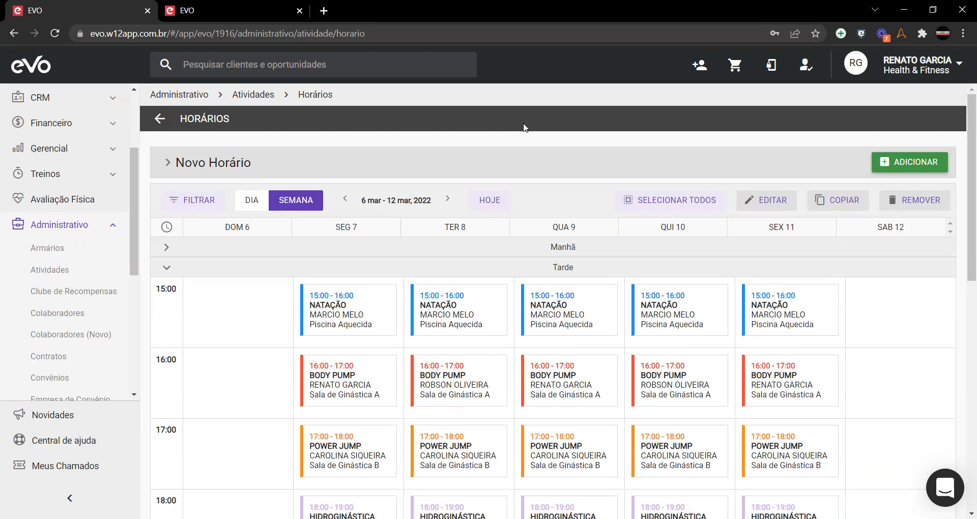
scroll(530, 147, "down", 1)
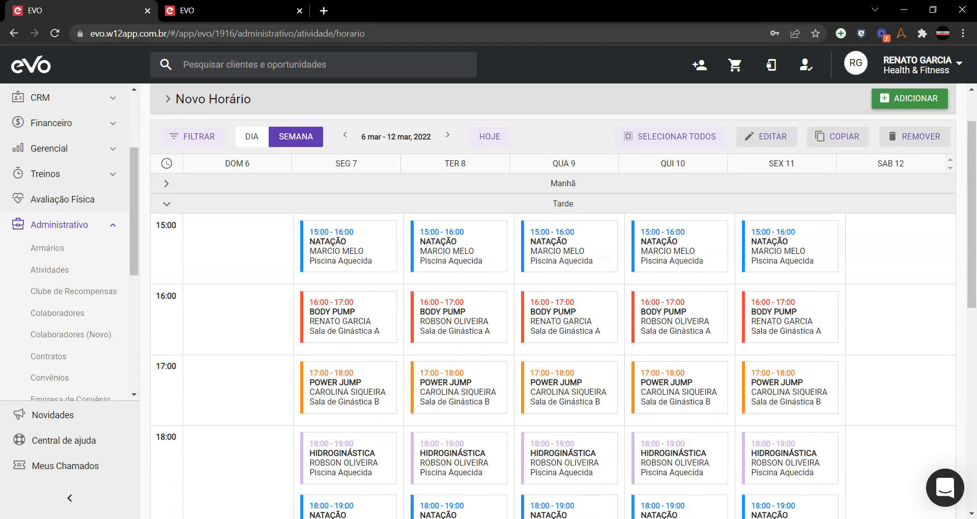
Step: Select the Monday to Friday 15:00 Natação classes of 6–12 March
left_click(348, 256)
left_click(458, 254)
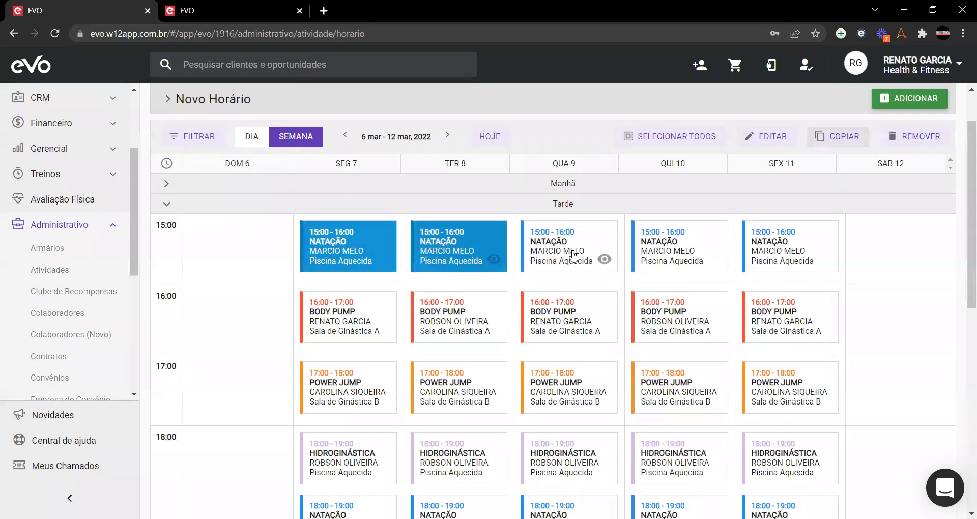
left_click(568, 255)
left_click(676, 255)
left_click(753, 269)
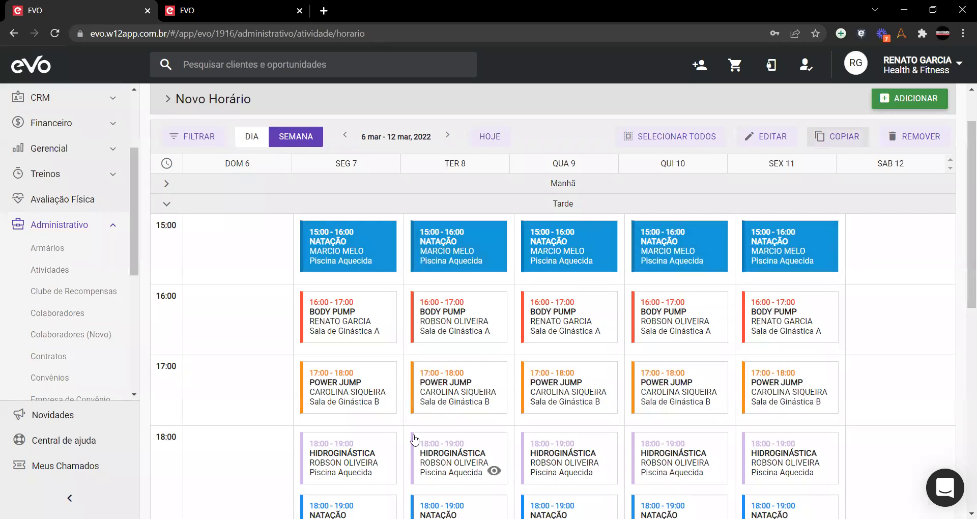
scroll(415, 439, "down", 1)
scroll(415, 439, "up", 1)
Step: Correct the Monday 15:00 Natação selection, then open Editar Horário for the chosen classes
left_click(342, 249)
left_click(447, 136)
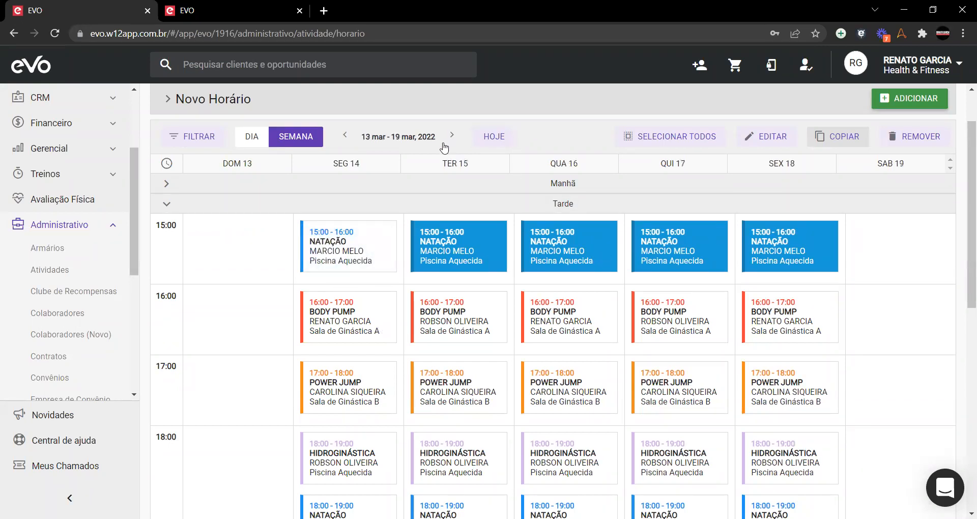
left_click(379, 257)
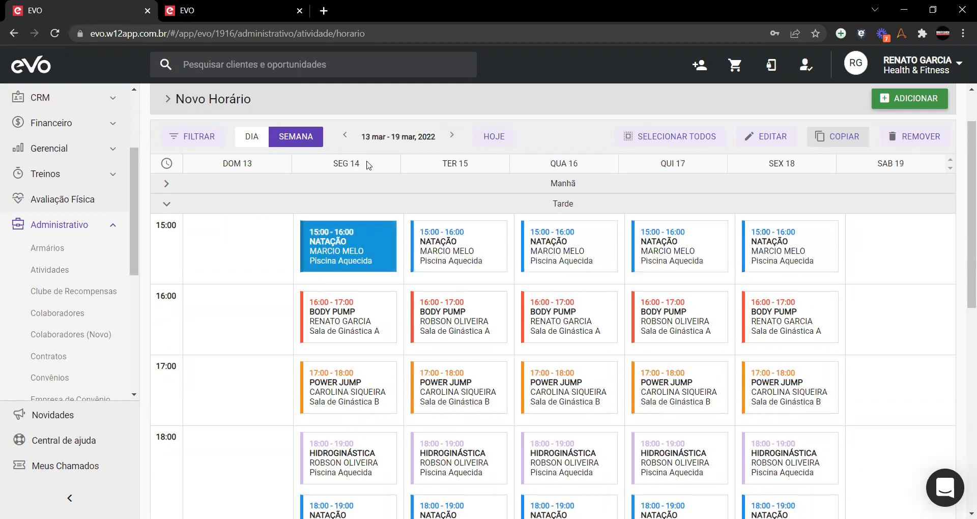
left_click(346, 135)
left_click(329, 255)
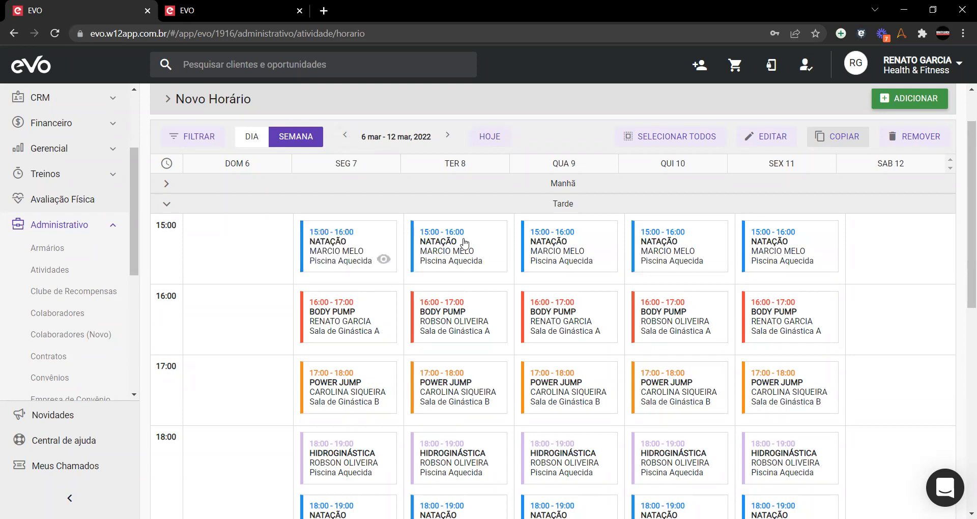
left_click(328, 256)
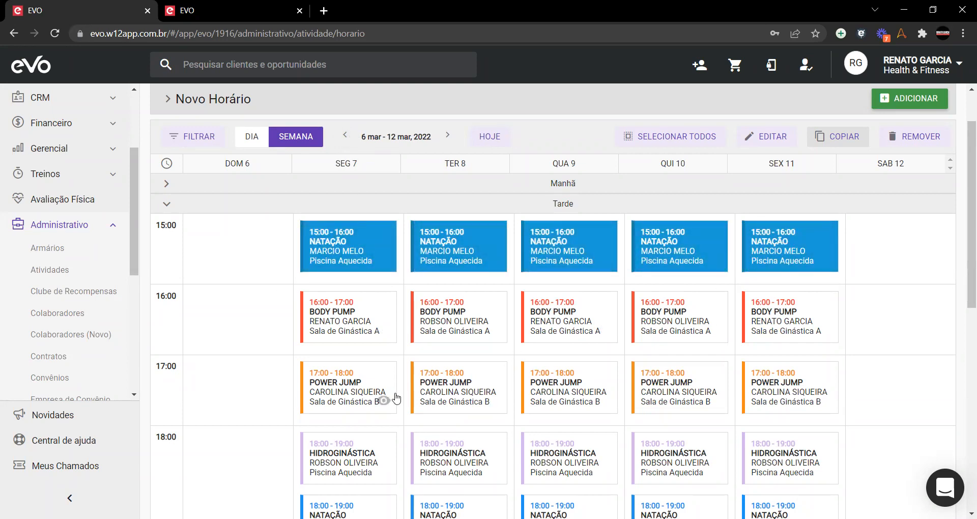
left_click(770, 135)
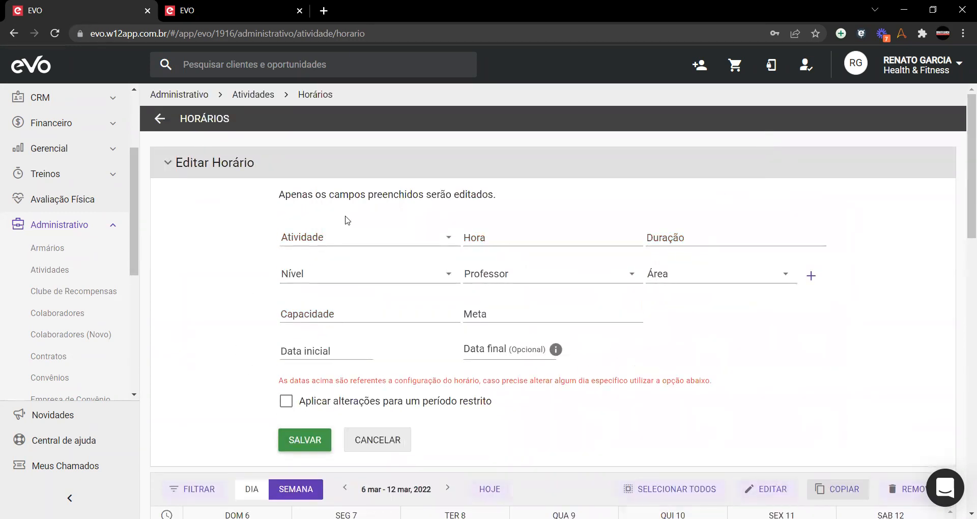
Step: Choose the replacement instructor for the 15:00 Natação classes
scroll(434, 382, "down", 6)
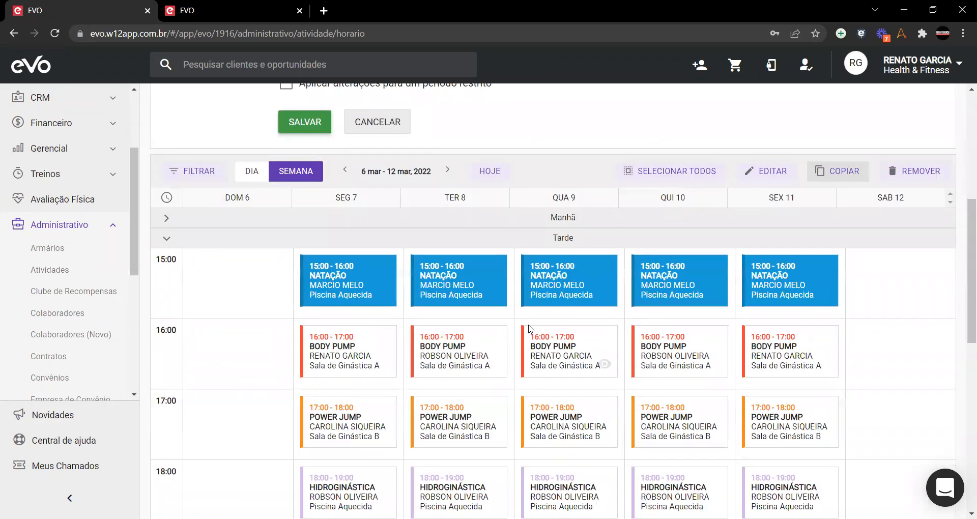
scroll(450, 360, "up", 6)
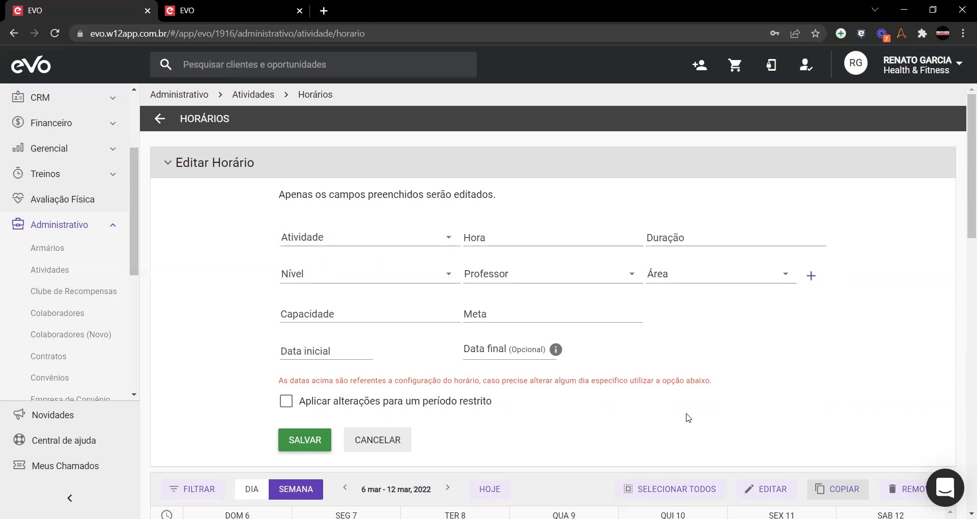
left_click(634, 275)
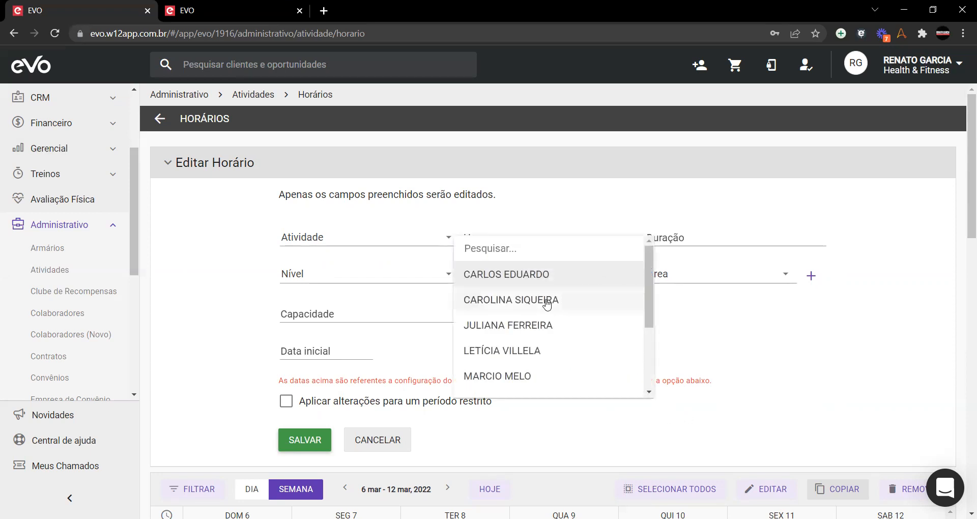
left_click(527, 326)
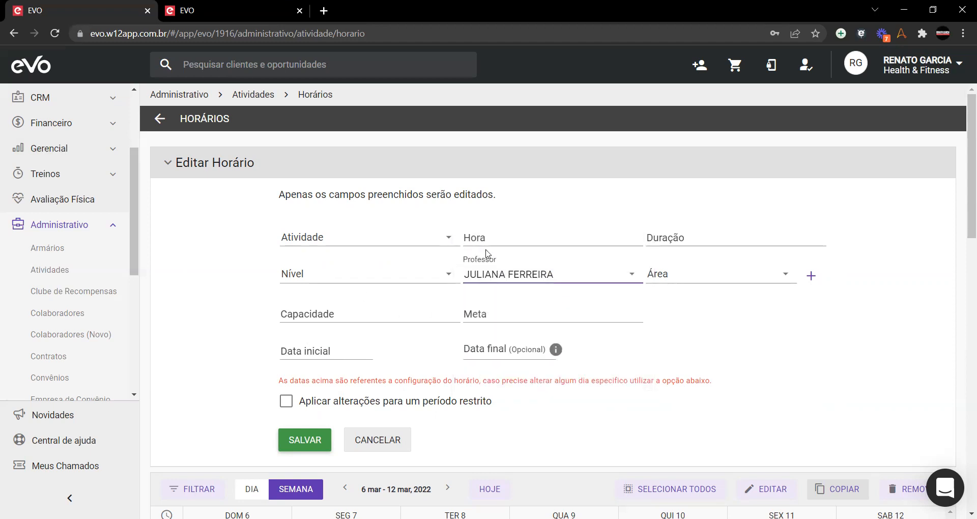
scroll(269, 352, "down", 5)
scroll(252, 338, "up", 5)
scroll(249, 340, "down", 1)
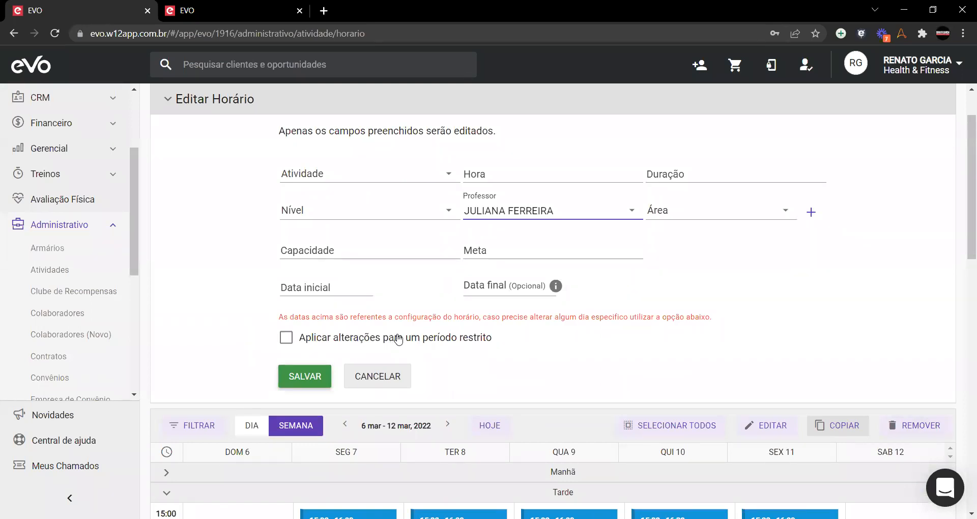
Step: Restrict the change to the period 06/03/2022 to 19/03/2022
left_click(286, 338)
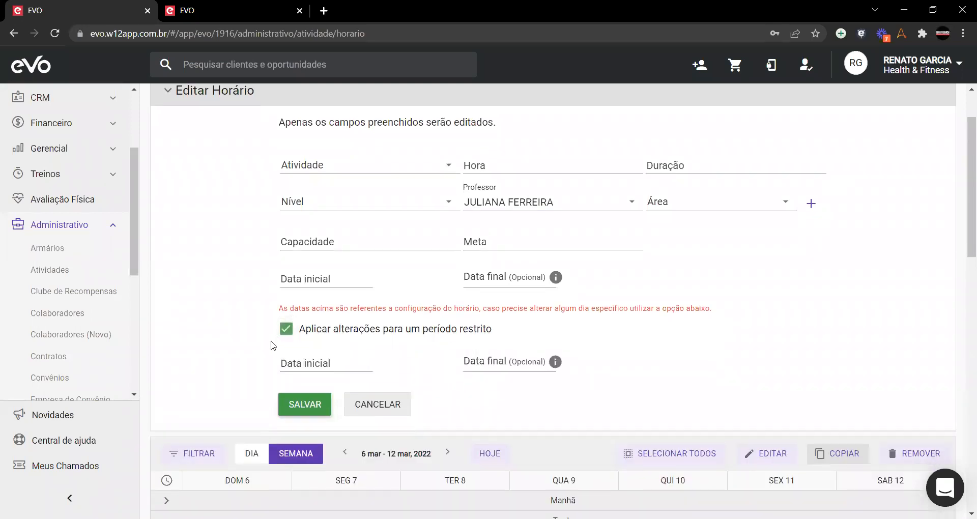
scroll(272, 342, "down", 1)
mouse_move(496, 301)
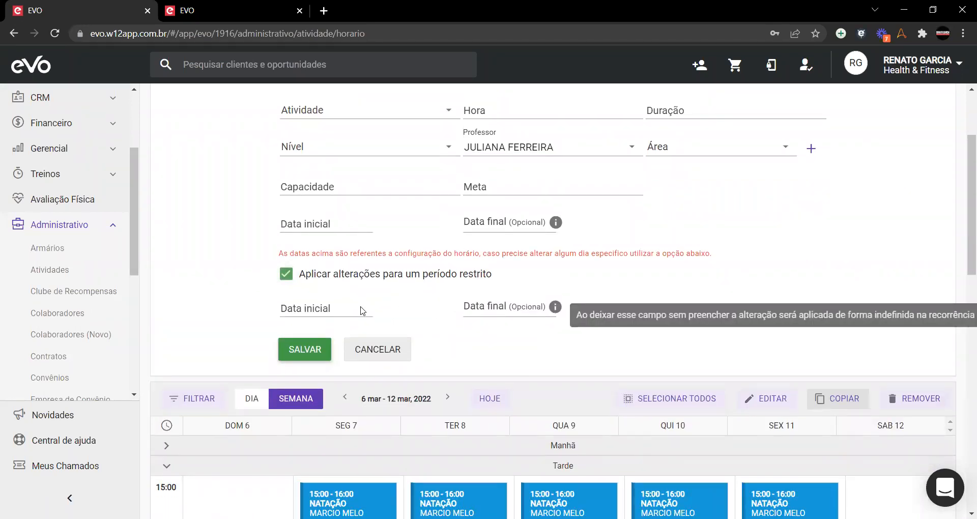
scroll(300, 259, "down", 1)
left_click(309, 246)
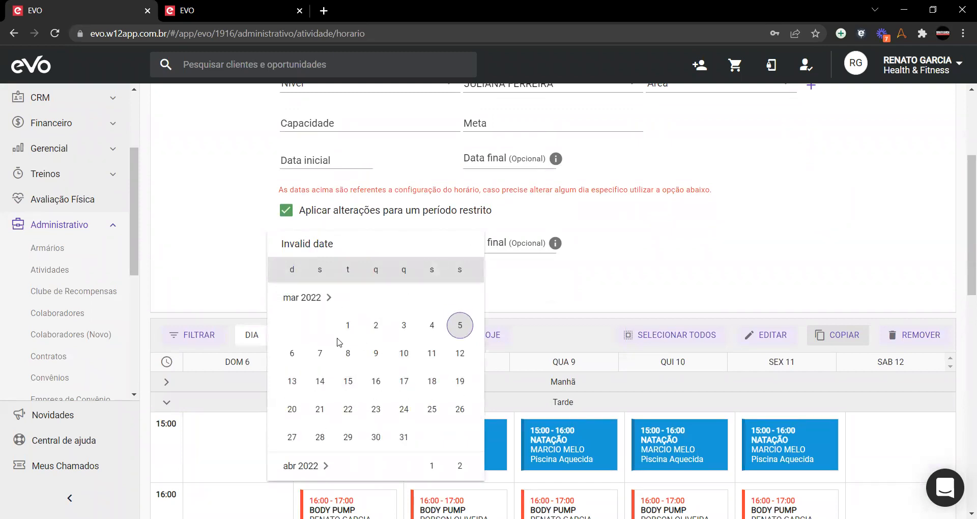
scroll(349, 338, "up", 5)
scroll(379, 381, "down", 5)
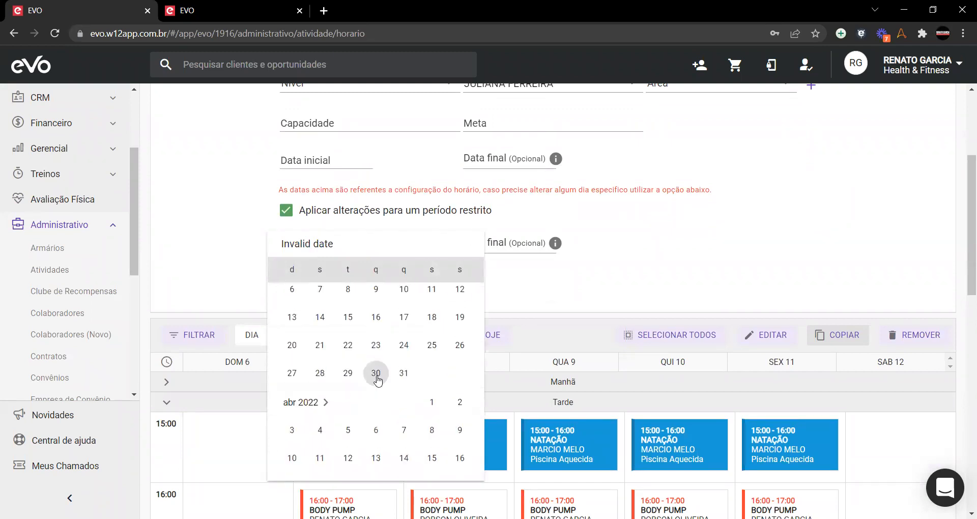
scroll(377, 380, "up", 1)
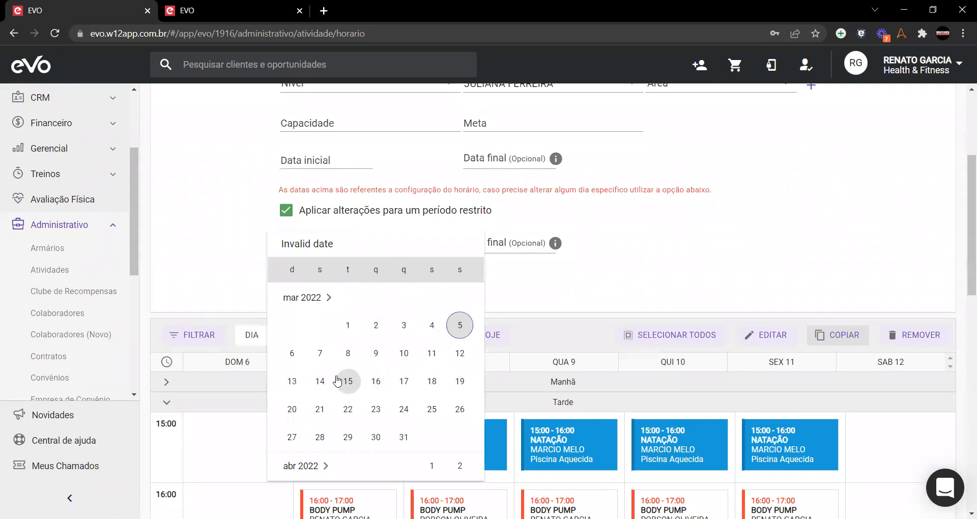
left_click(293, 354)
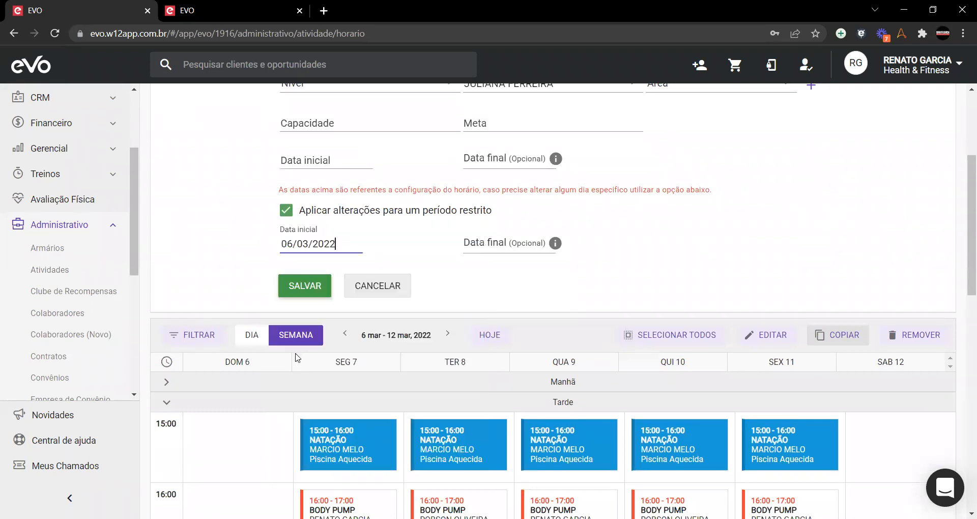
mouse_move(486, 249)
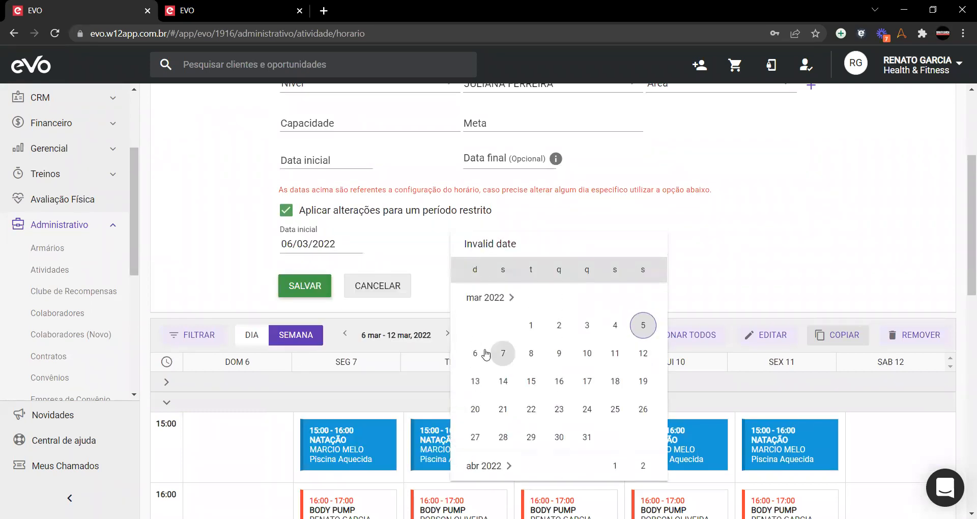
left_click(643, 383)
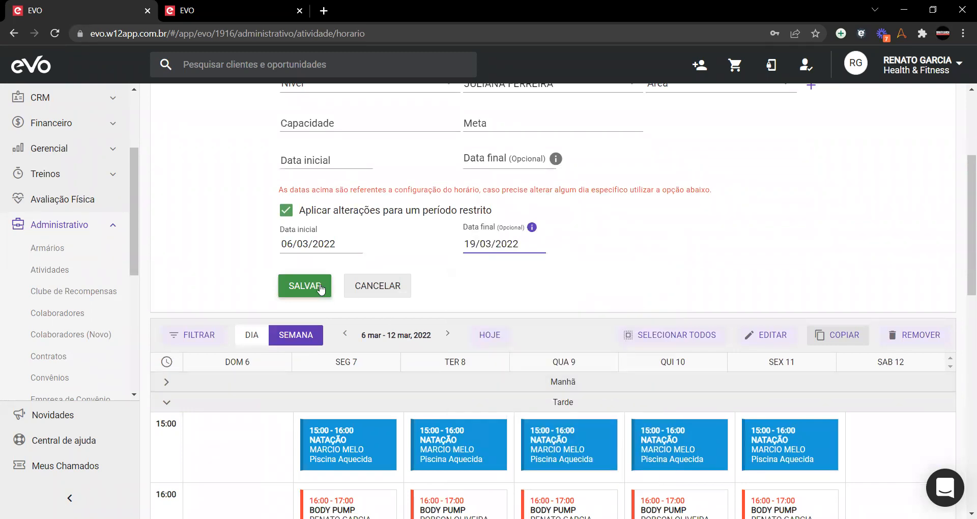
Step: Save the restricted instructor change
scroll(256, 315, "up", 1)
scroll(256, 314, "up", 4)
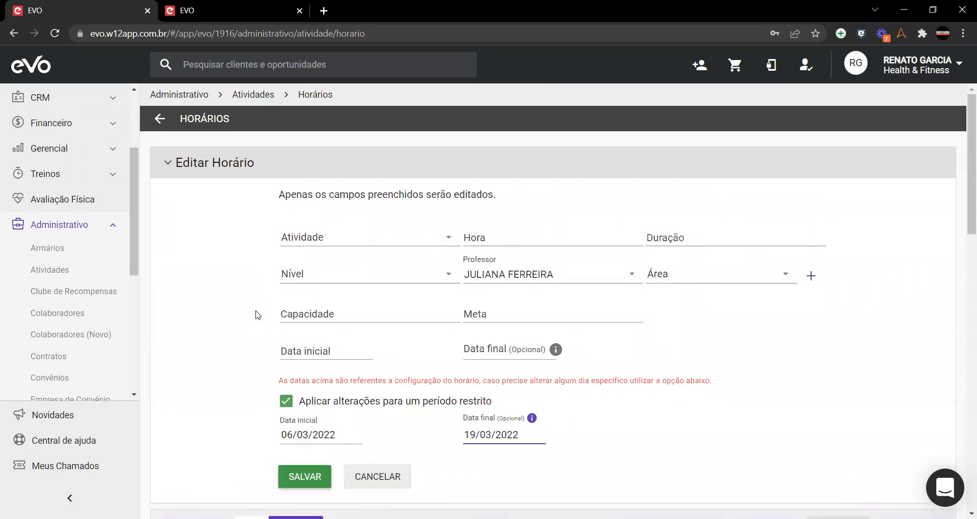
scroll(530, 273, "down", 4)
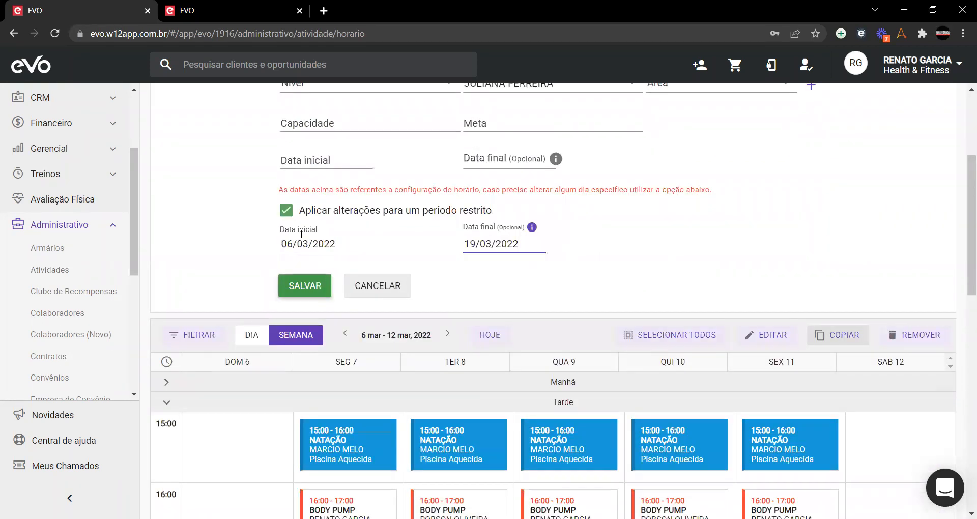
scroll(274, 250, "down", 4)
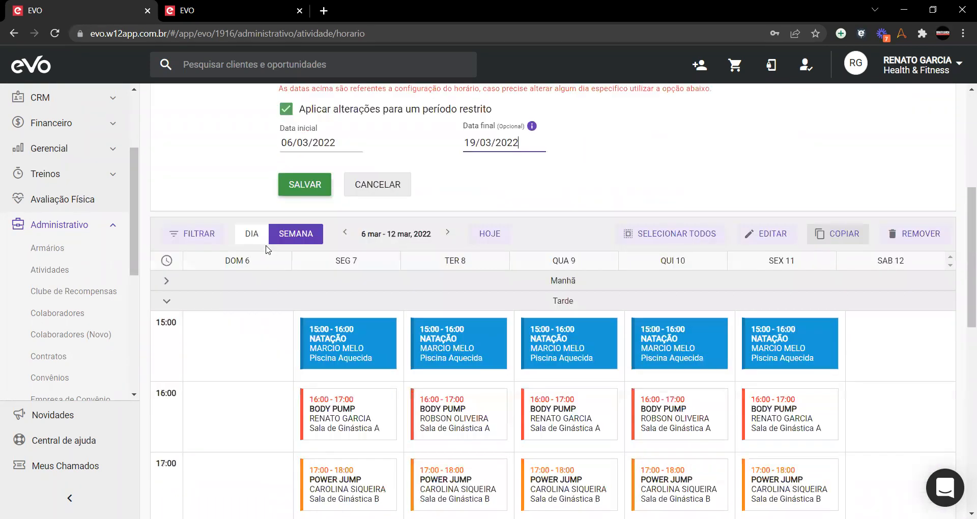
scroll(302, 264, "up", 3)
left_click(291, 223)
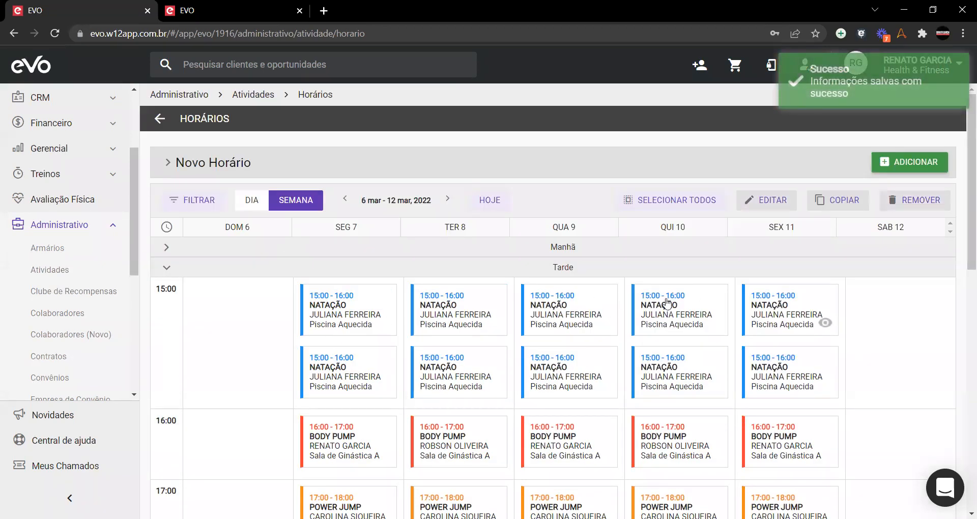
Step: Check the 13–19 and 20–26 March weeks, then return to 6–12 March
left_click(446, 202)
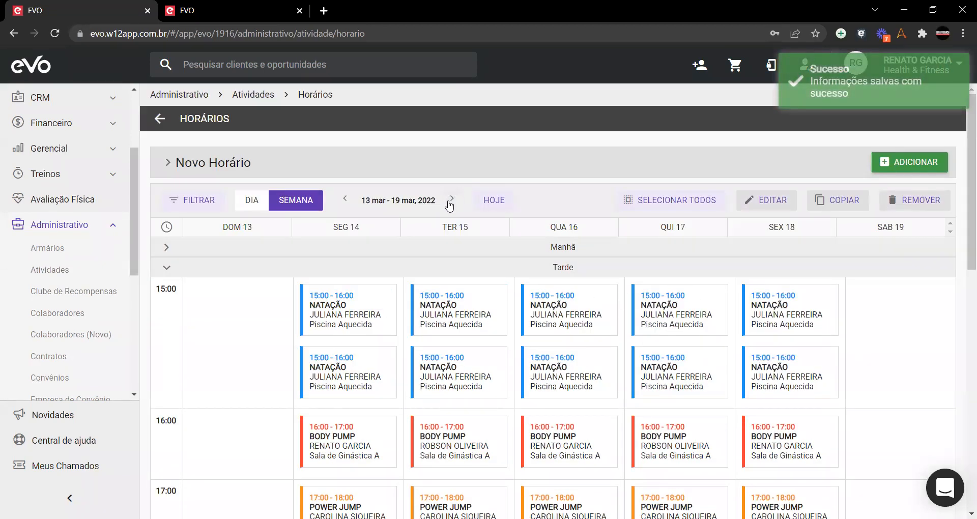
left_click(451, 201)
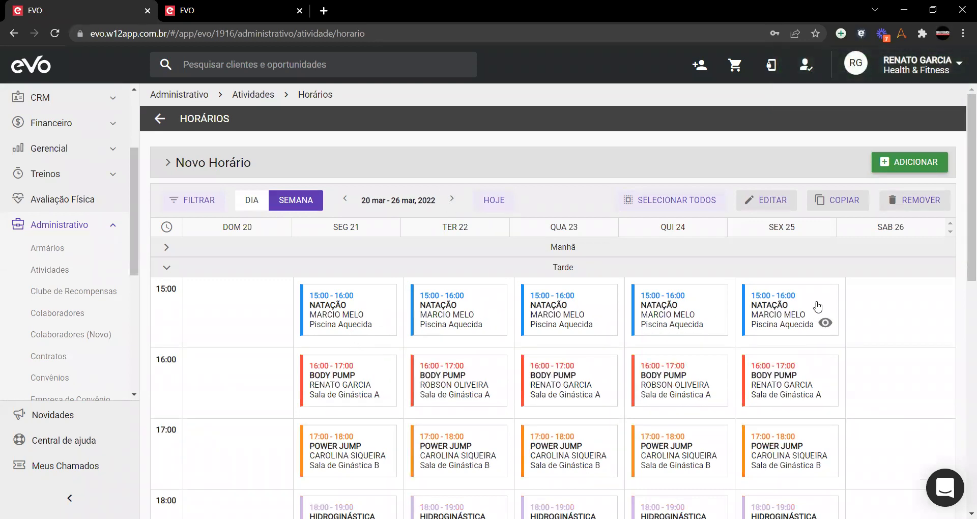
left_click(346, 201)
left_click(346, 201)
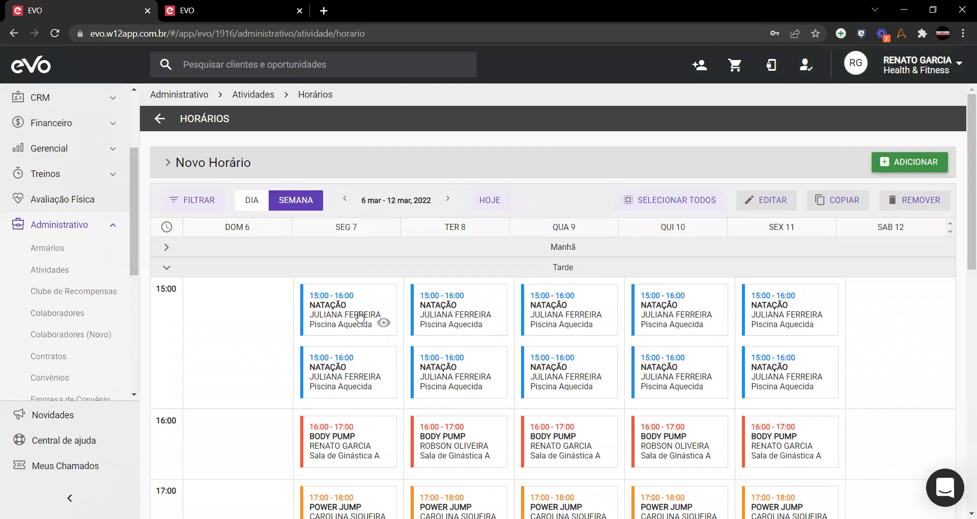
Step: Select the weekday 15:00 Natação cards and compare with the 27 fev–5 mar week
left_click(333, 372)
left_click(439, 371)
left_click(546, 371)
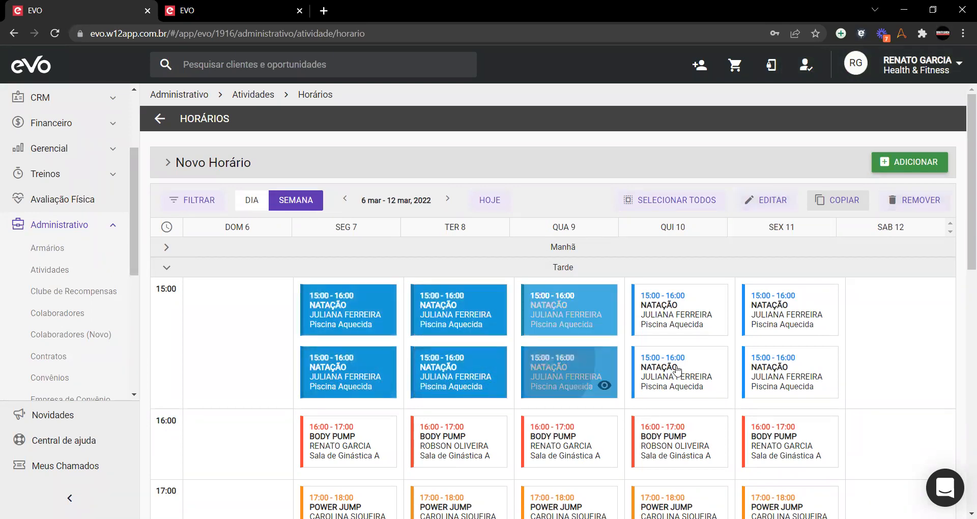
left_click(677, 371)
left_click(789, 371)
left_click(344, 200)
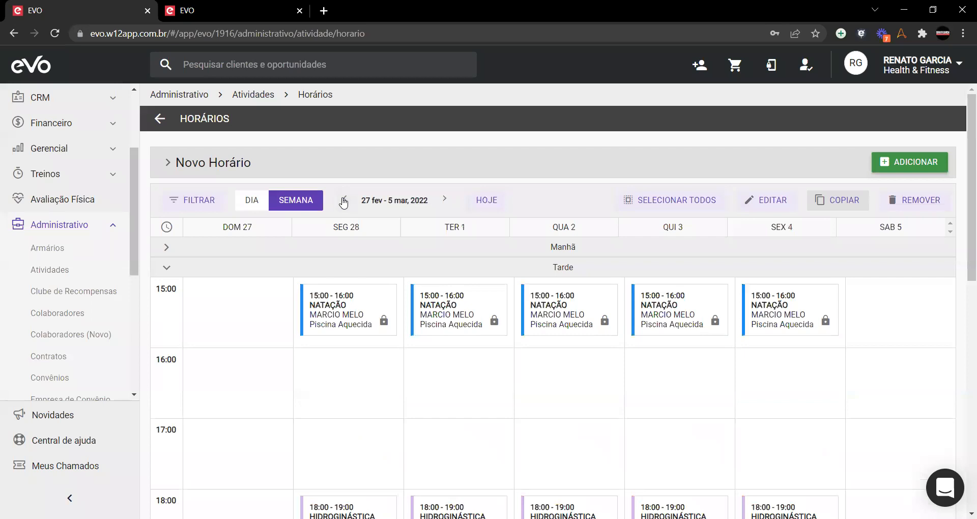
left_click(443, 199)
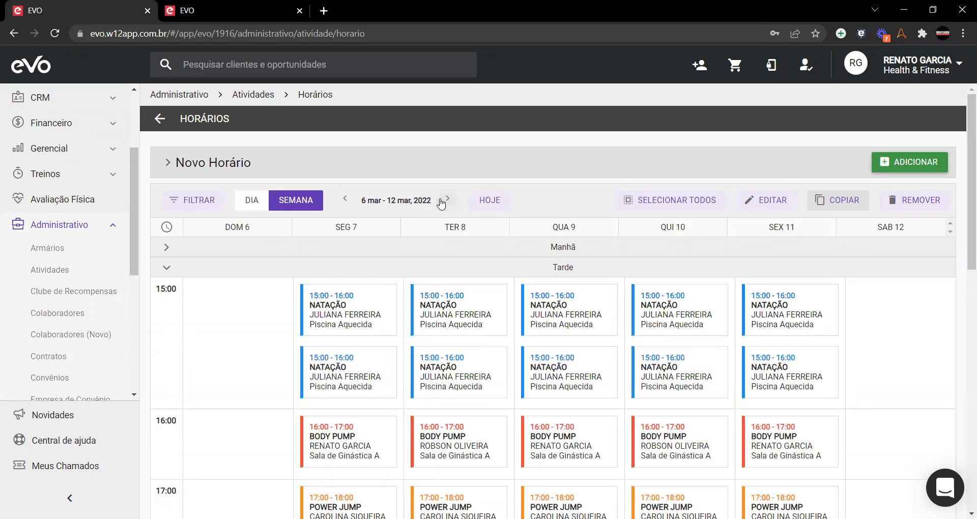
left_click(344, 199)
scroll(377, 316, "down", 5)
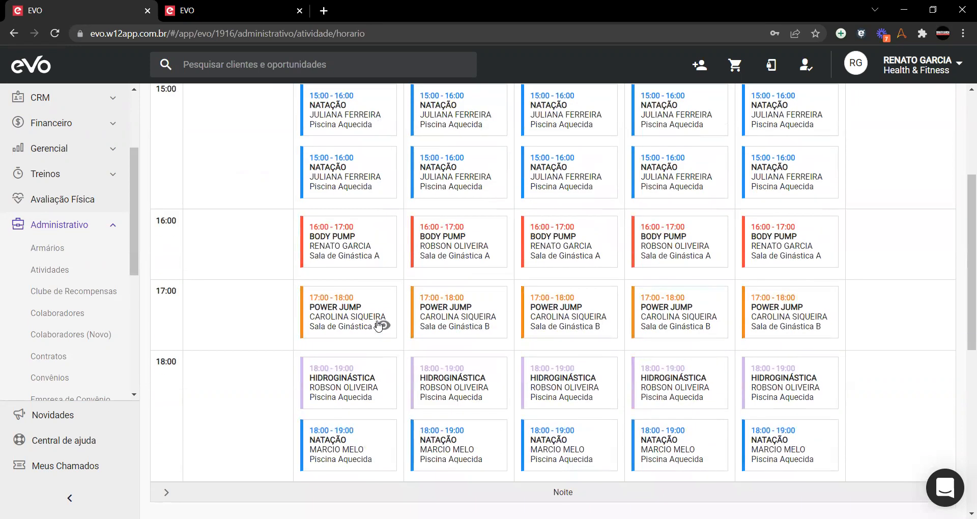
Step: Select the Monday to Friday 18:00 Natação classes
left_click(342, 404)
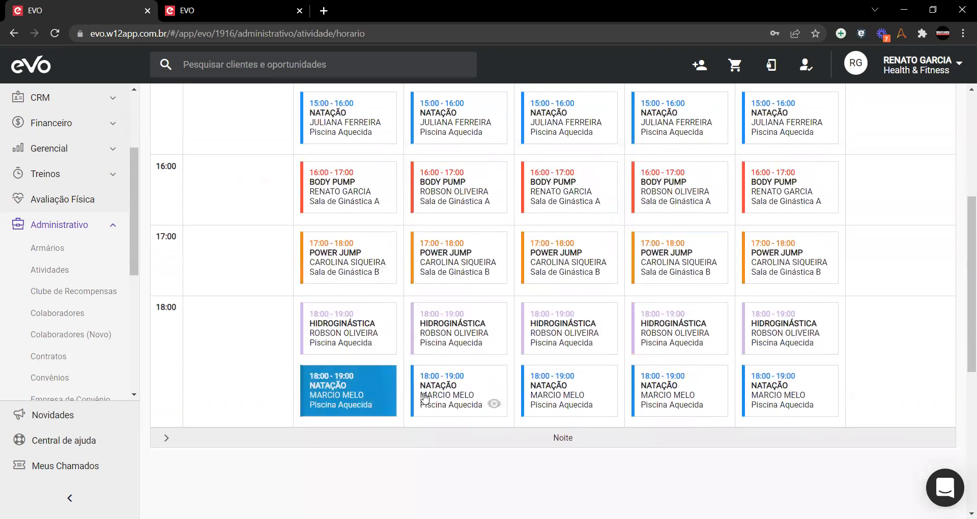
left_click(491, 402)
left_click(599, 395)
left_click(706, 397)
left_click(786, 394)
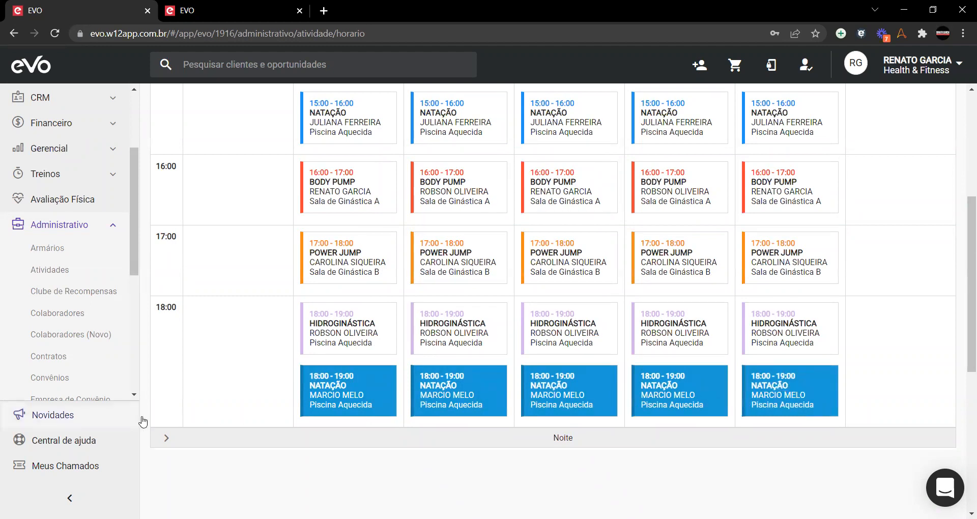
scroll(732, 303, "up", 5)
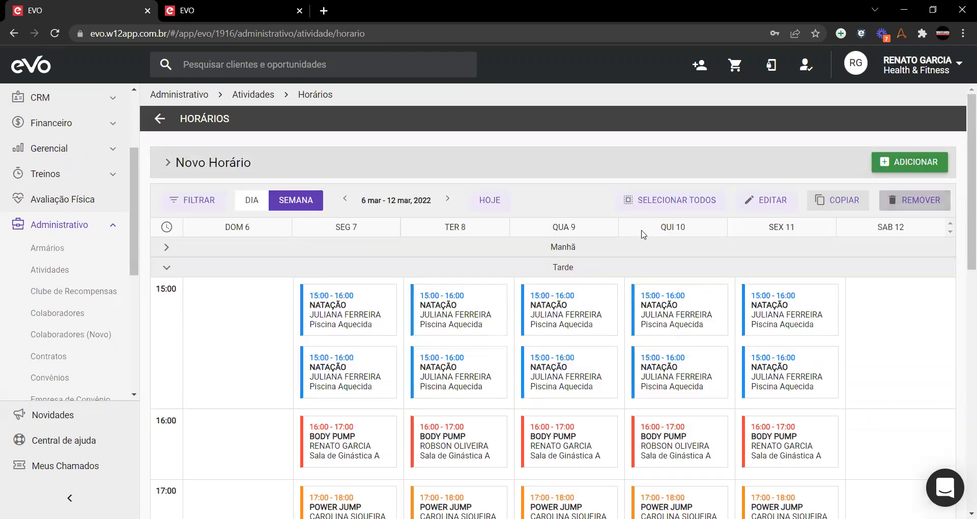
Step: Give the selected 18:00 Natação classes an end date of 5 March 2022 and save
left_click(763, 200)
scroll(572, 336, "down", 3)
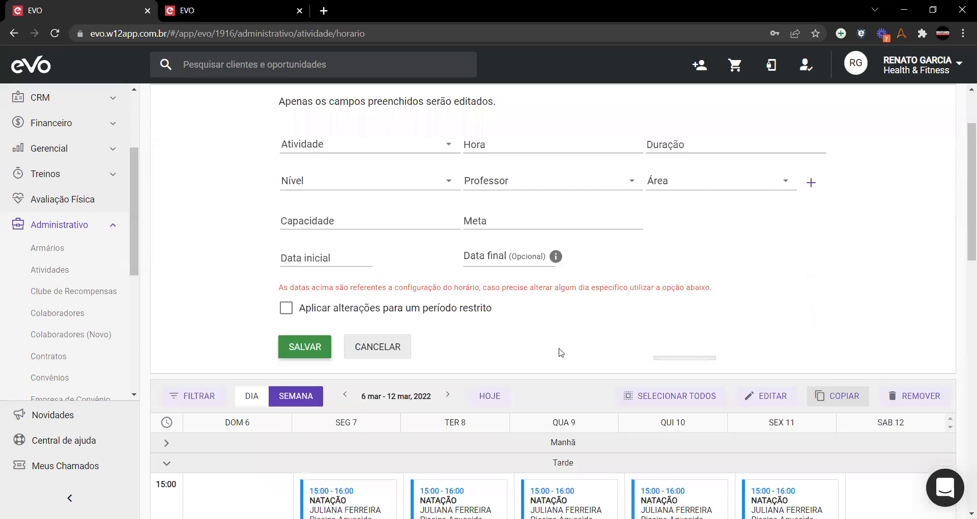
left_click(508, 168)
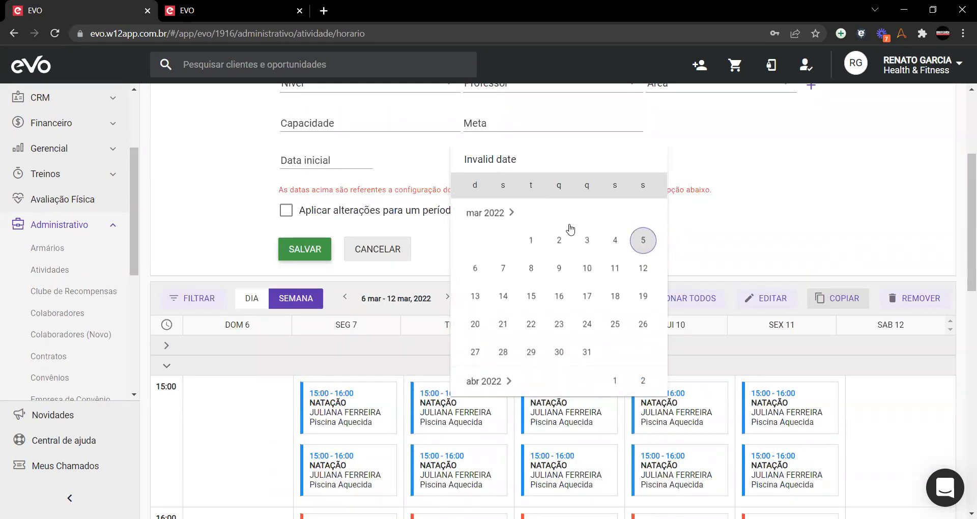
left_click(640, 247)
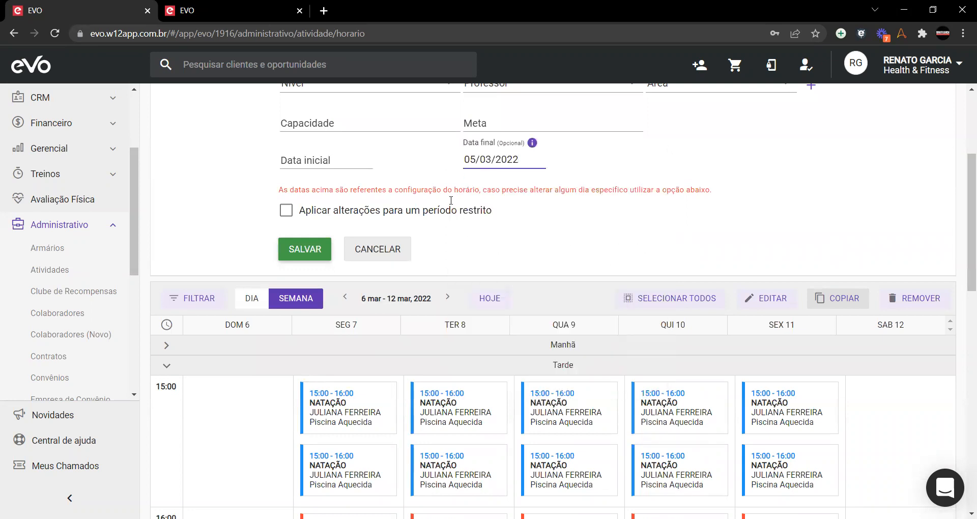
scroll(392, 423, "down", 5)
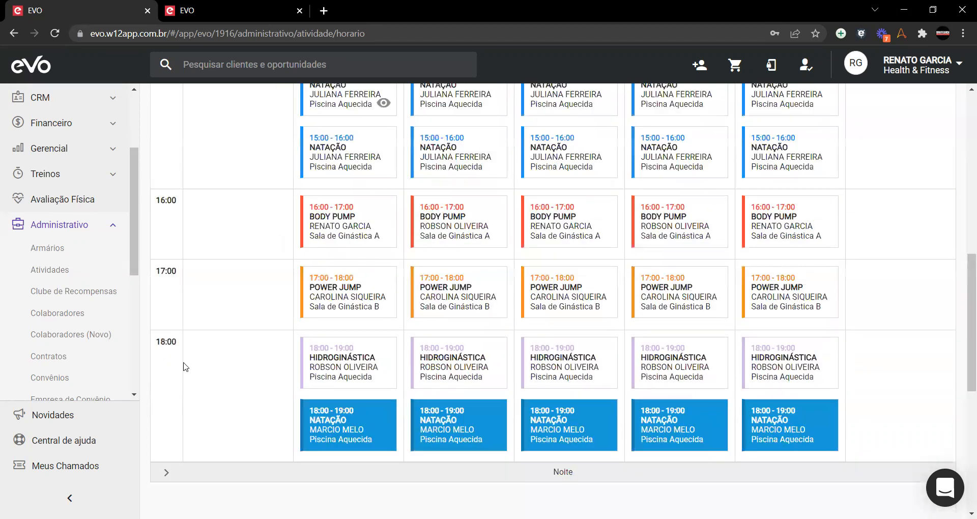
scroll(254, 369, "down", 1)
scroll(329, 353, "up", 6)
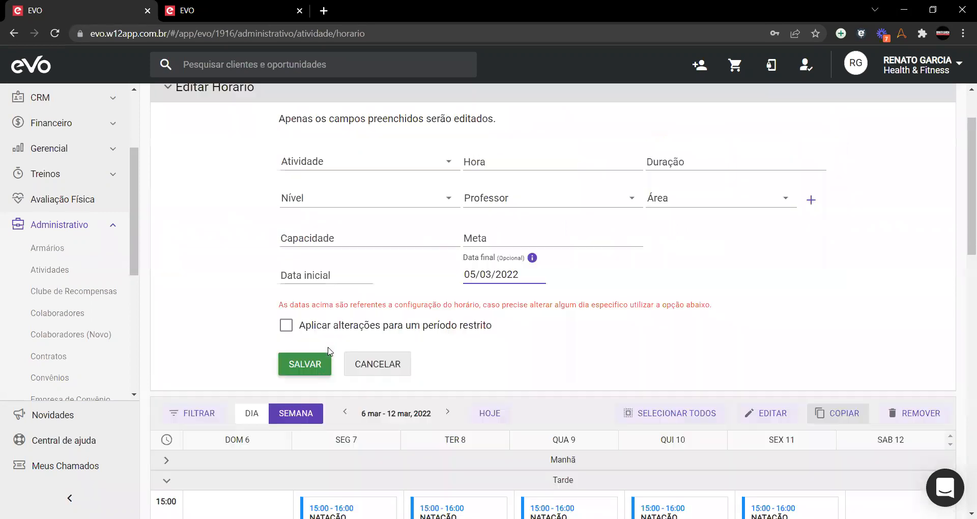
mouse_move(498, 351)
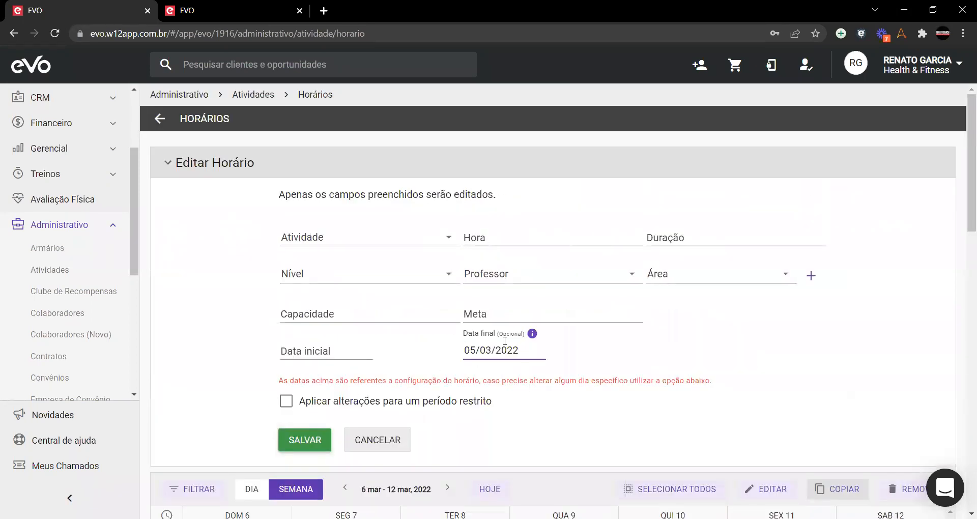
scroll(343, 354, "down", 2)
left_click(310, 315)
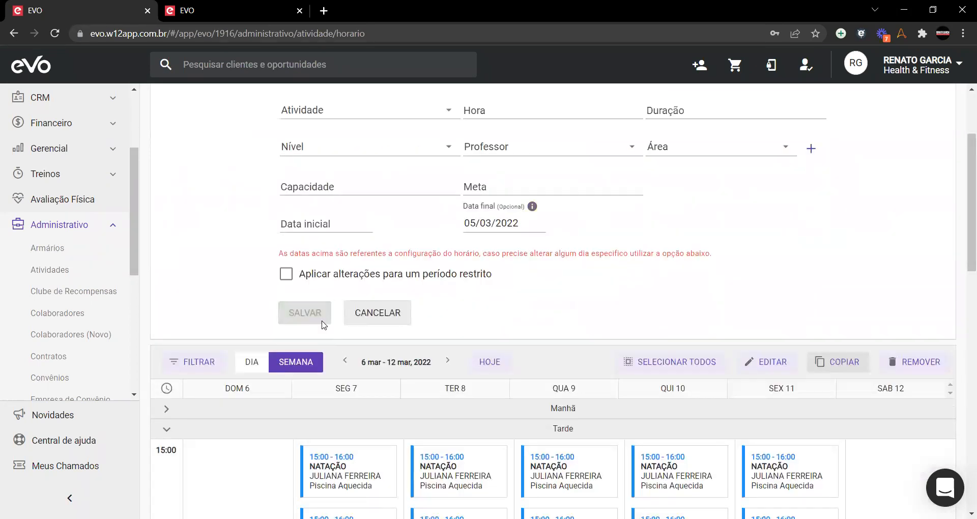
Step: Scroll the Horários grid after the Erro message and reload the page with F5
scroll(313, 325, "down", 3)
scroll(315, 334, "down", 3)
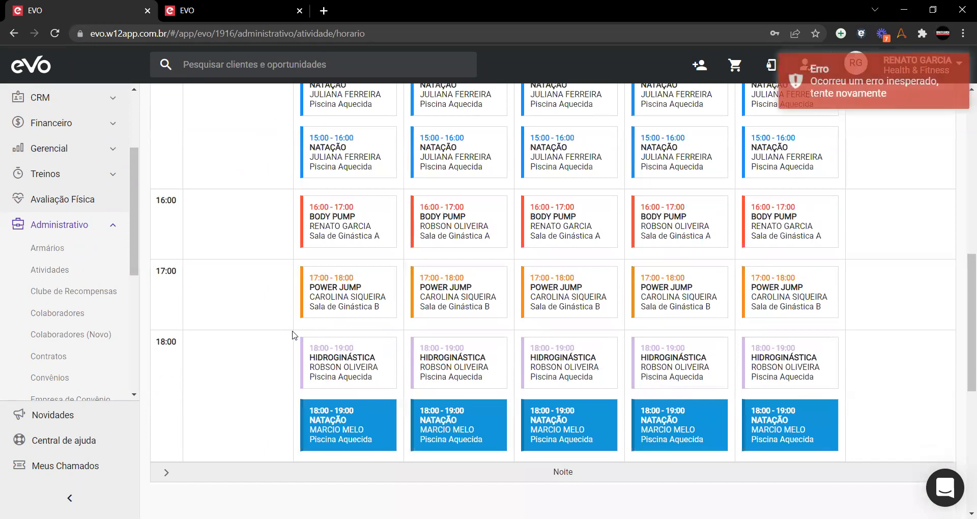
scroll(448, 266, "up", 1)
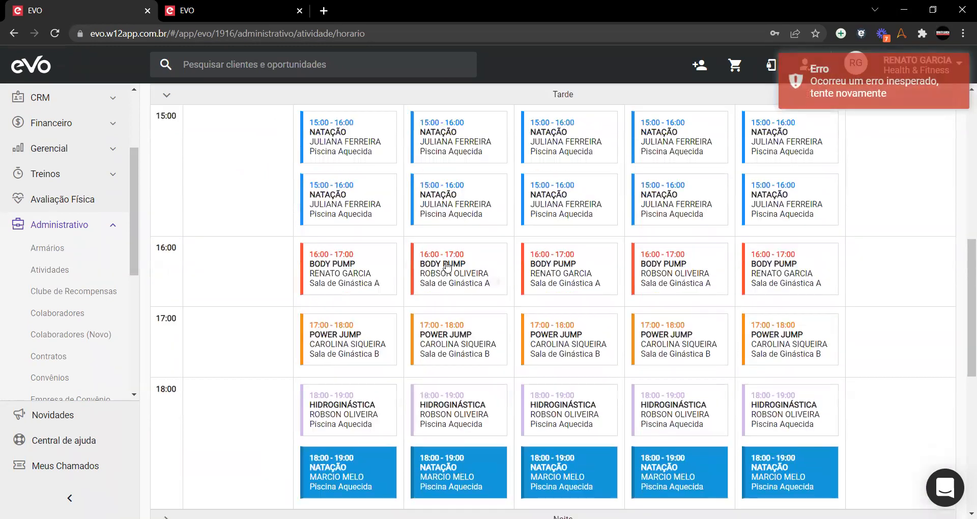
scroll(447, 266, "down", 1)
key("F5")
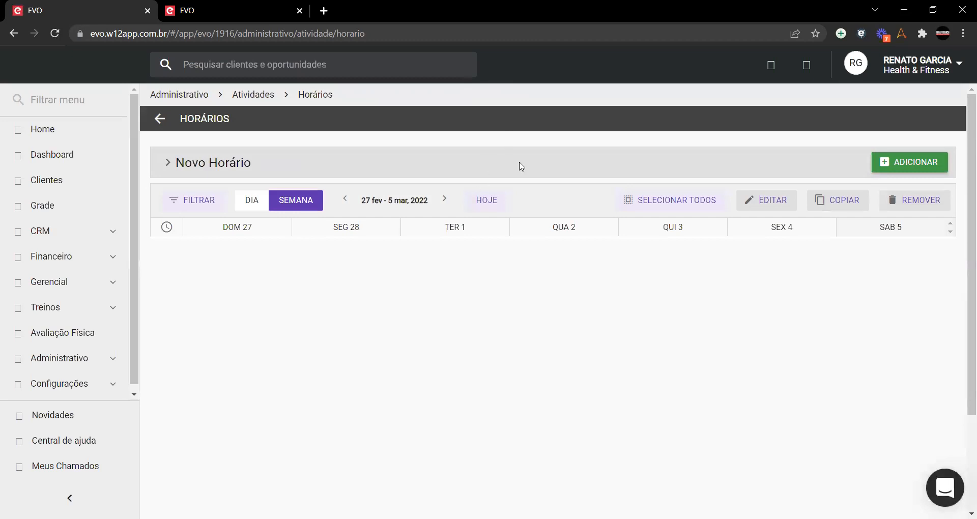
Step: In the 6–12 mar week, select the Monday–Thursday 18:00 NATAÇÃO classes
left_click(441, 201)
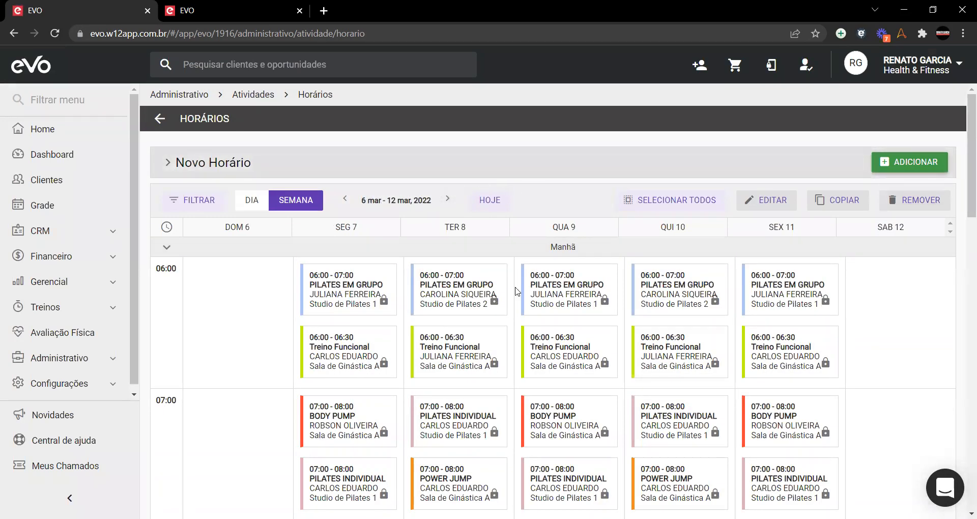
scroll(422, 271, "down", 7)
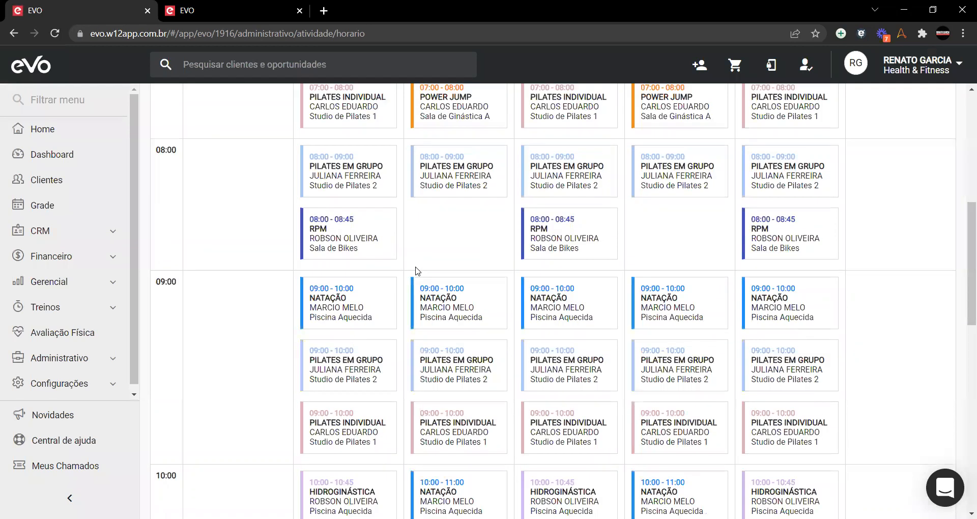
scroll(415, 269, "up", 5)
left_click(316, 123)
left_click(316, 161)
left_click(316, 162)
left_click(323, 147)
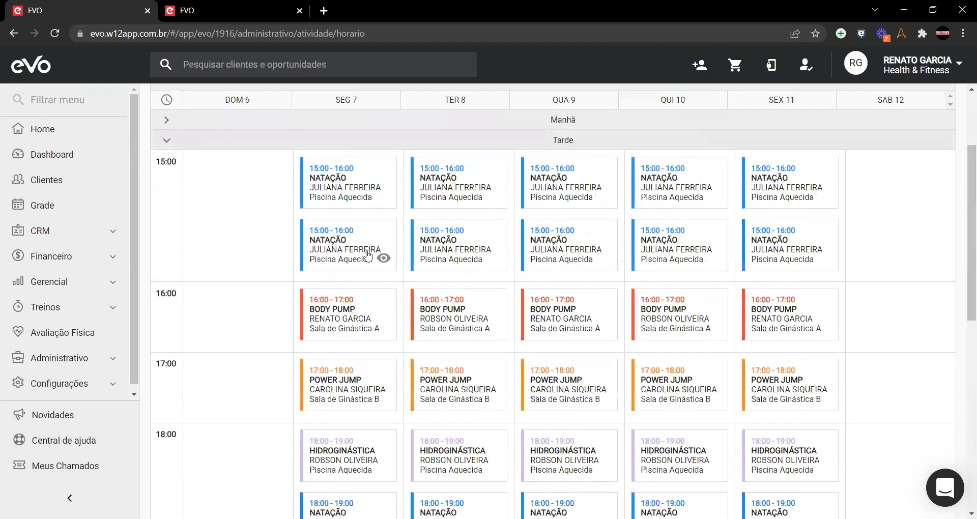
scroll(368, 255, "down", 3)
scroll(369, 256, "down", 1)
left_click(367, 333)
left_click(473, 334)
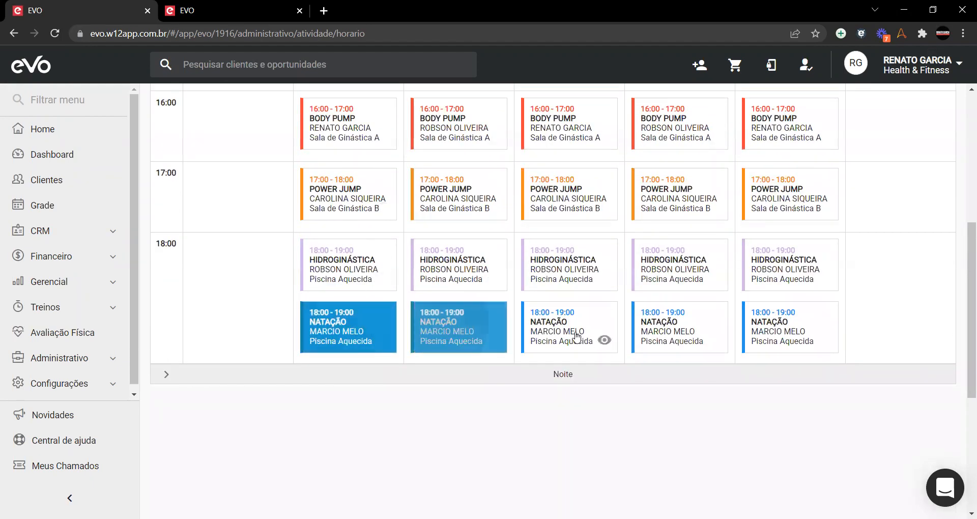
left_click(585, 333)
left_click(725, 331)
Step: Edit the selected classes to end on Data final 05/03/2022
scroll(766, 315, "up", 6)
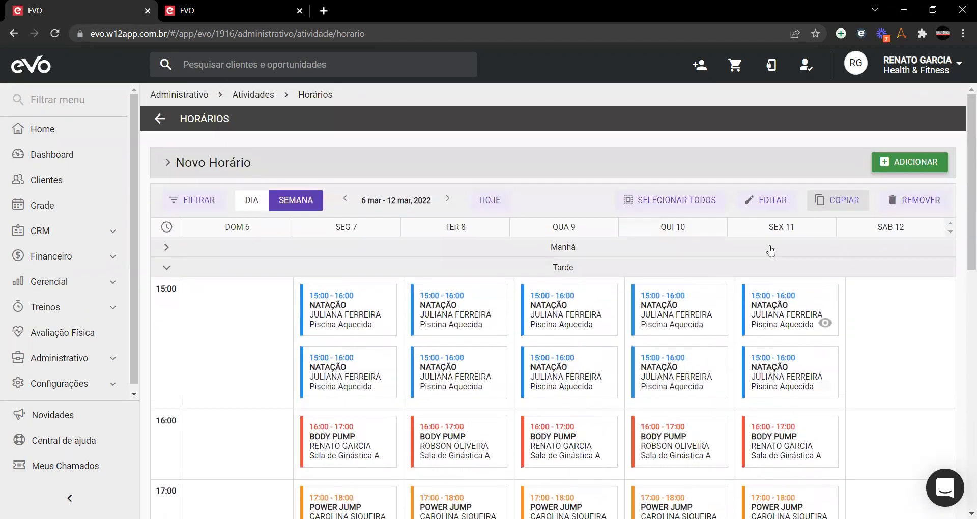
left_click(766, 206)
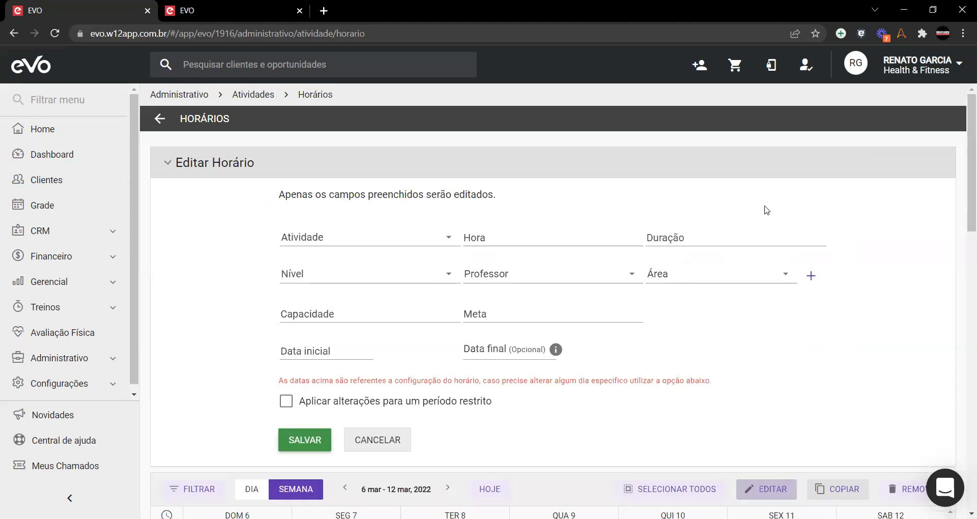
left_click(517, 349)
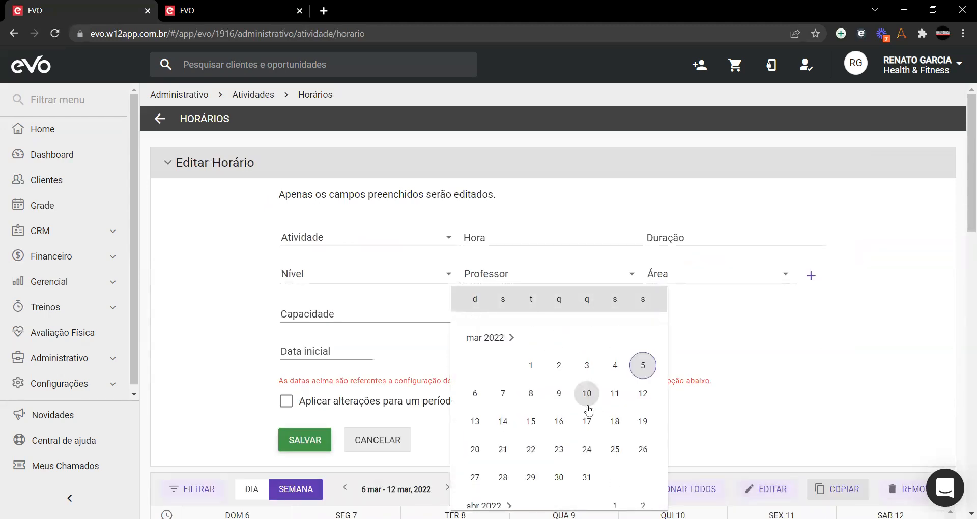
scroll(589, 410, "up", 1)
left_click(643, 429)
scroll(356, 305, "down", 3)
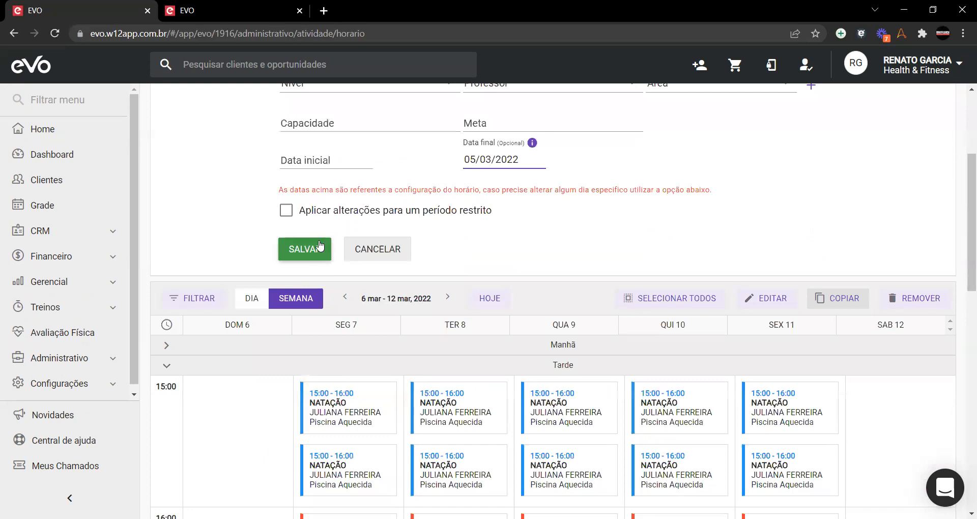
scroll(219, 206, "down", 8)
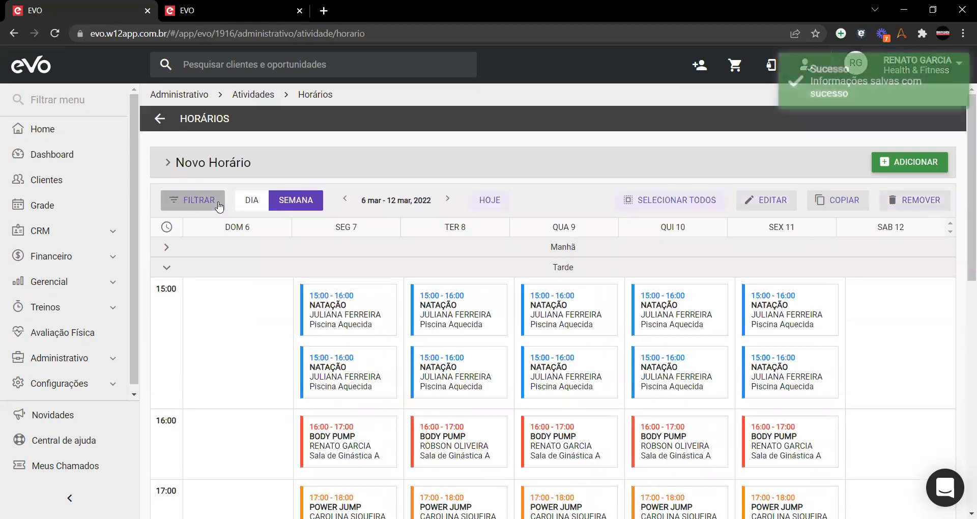
Step: Check the 13–19 mar week, return to 27 fev–5 mar, and collapse the Tarde classes
scroll(381, 277, "down", 6)
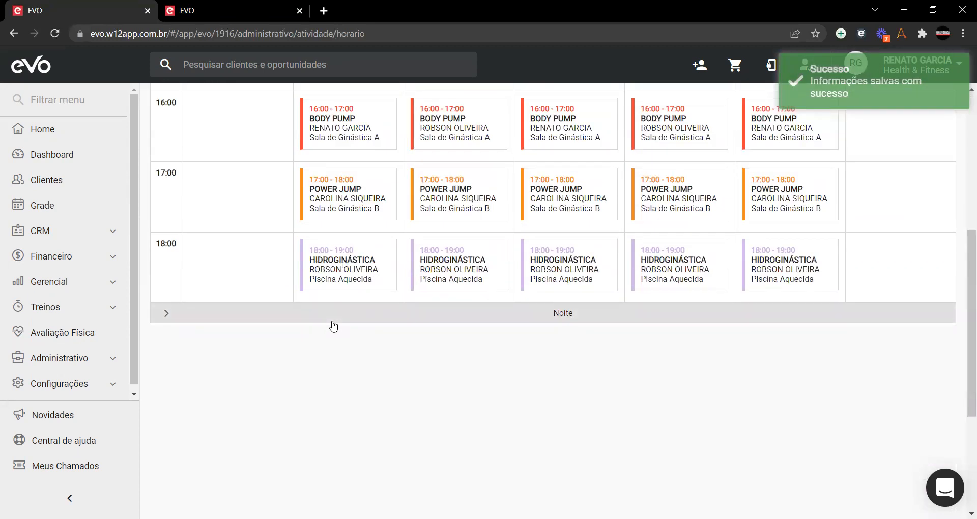
scroll(327, 275, "up", 5)
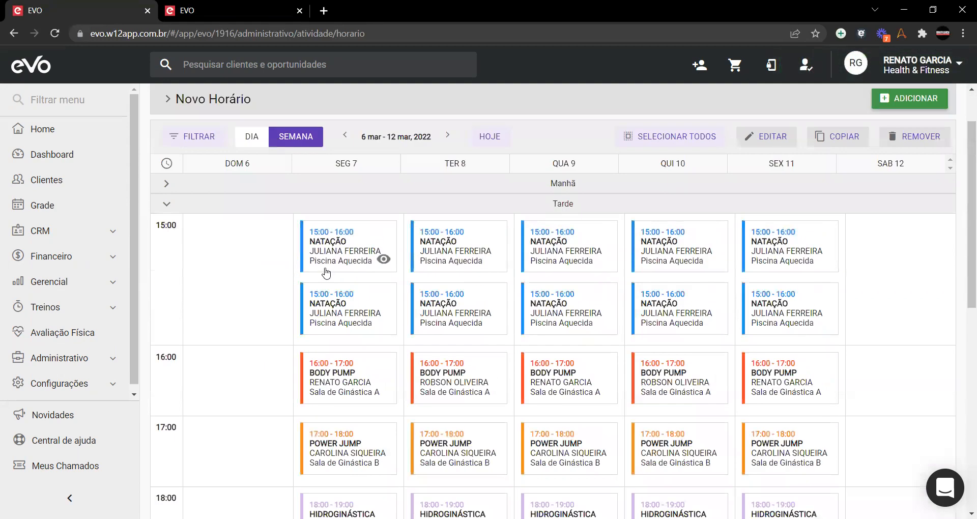
left_click(448, 136)
scroll(322, 289, "down", 5)
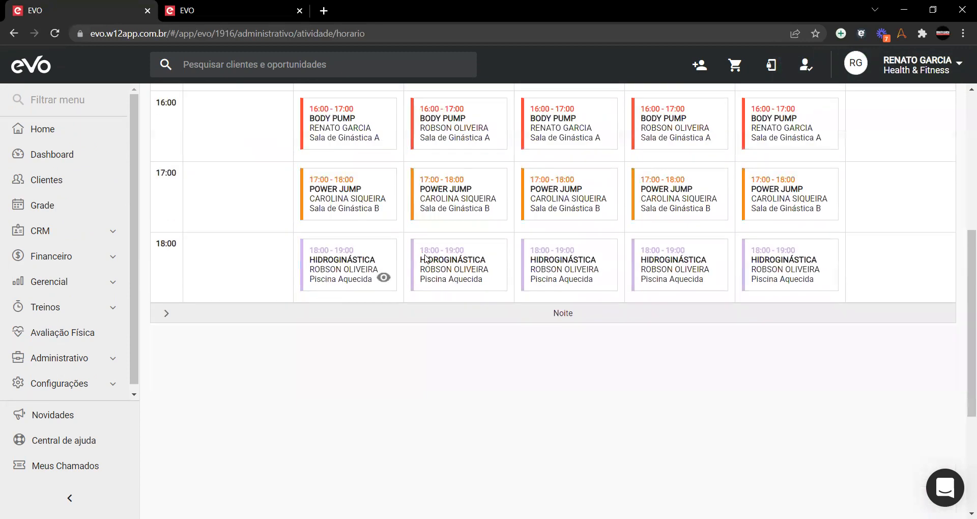
scroll(368, 241, "up", 6)
left_click(479, 199)
scroll(392, 310, "down", 6)
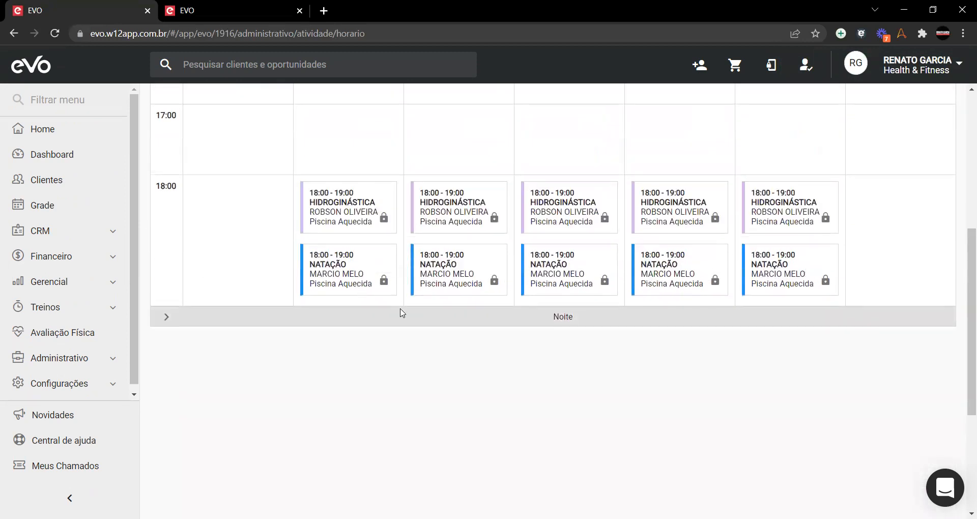
scroll(399, 312, "up", 6)
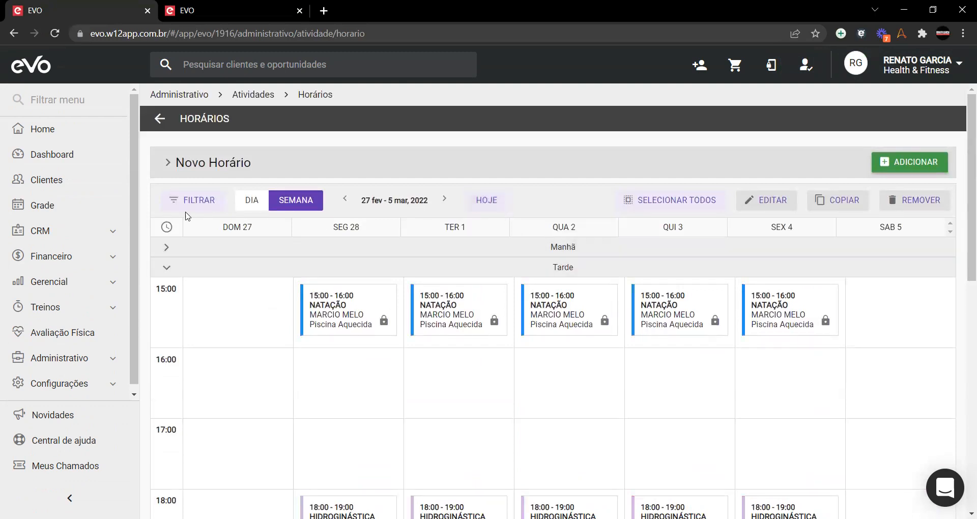
left_click(165, 268)
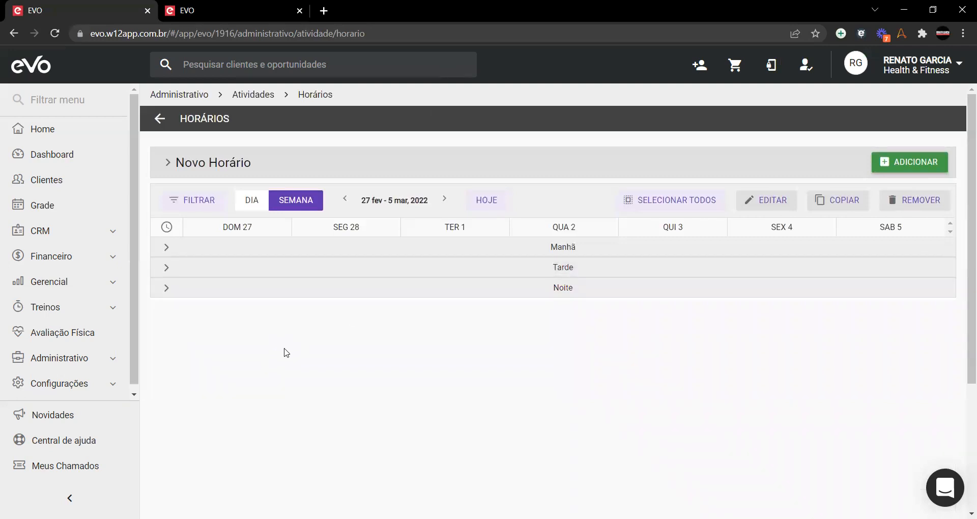
Step: Open the Grade schedule and start a new Agendamento with ADICIONAR
left_click(41, 211)
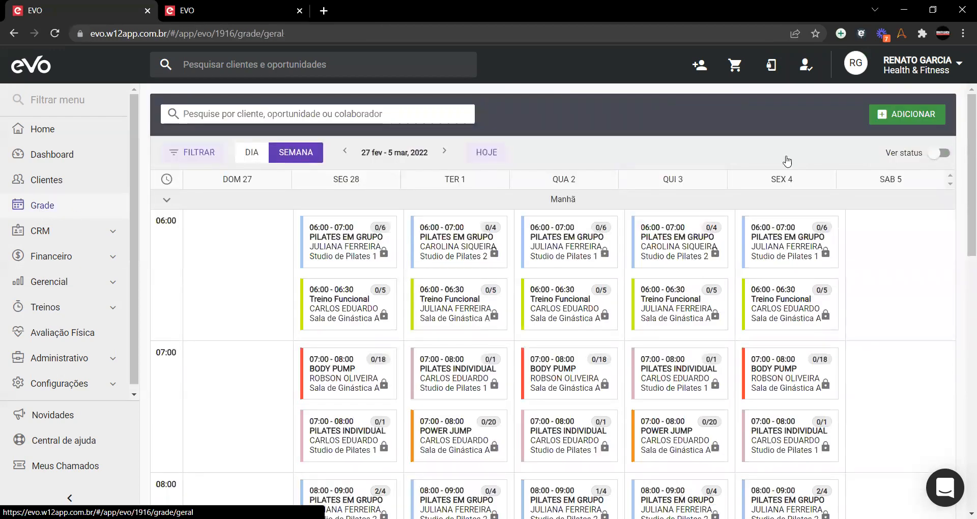
left_click(900, 119)
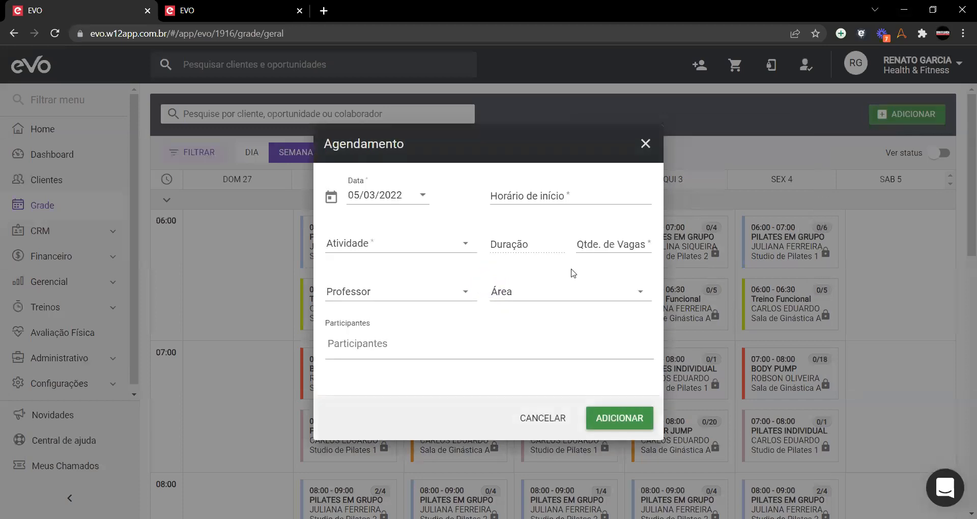
Step: Enter the 14:00 start time and choose AVALIAÇÃO FÍSICA as the activity
left_click(424, 198)
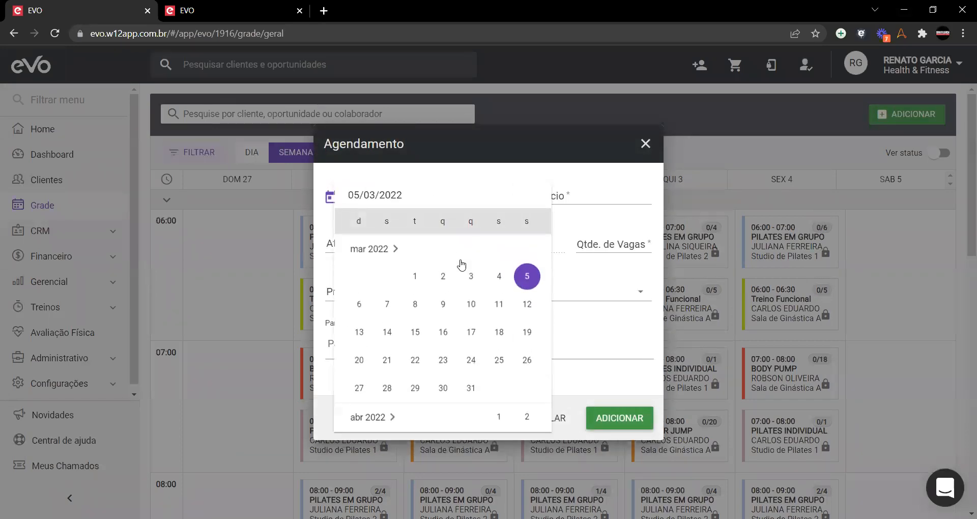
left_click(532, 281)
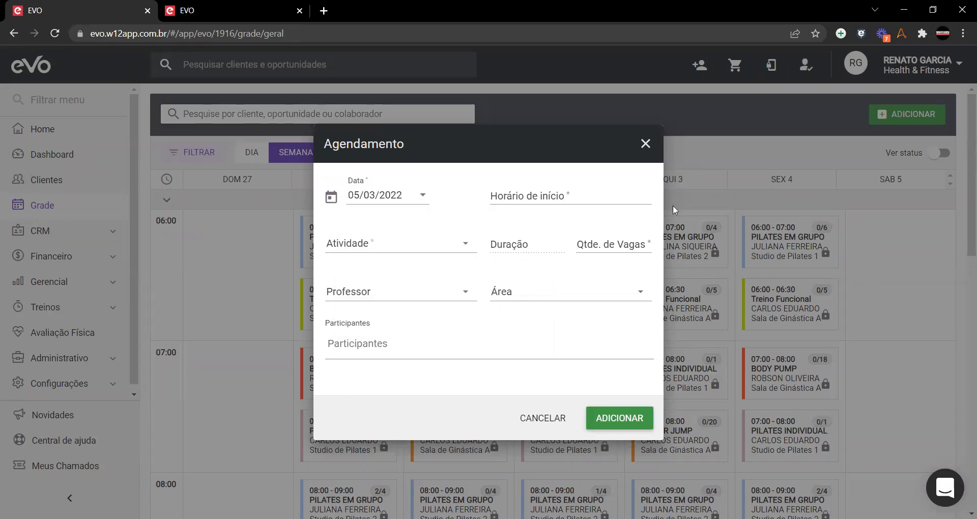
left_click(563, 194)
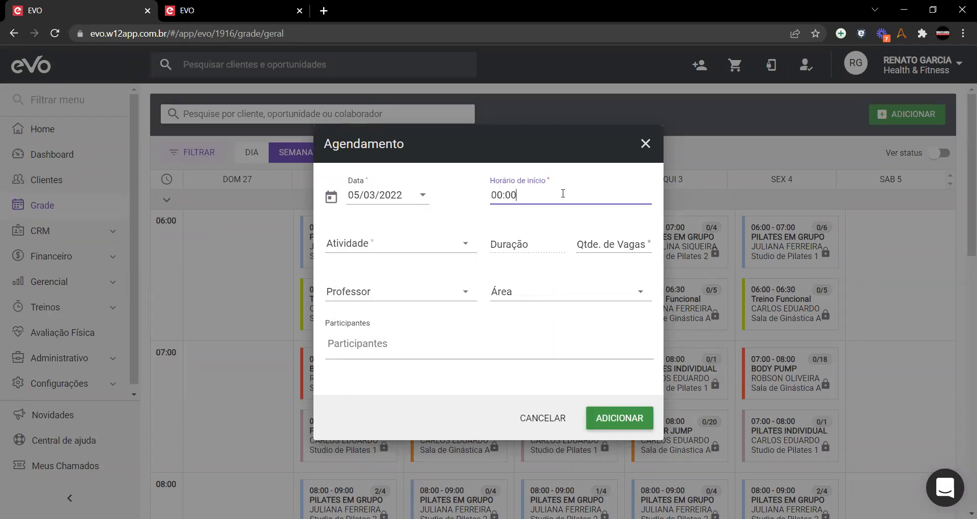
type("14")
left_click(468, 253)
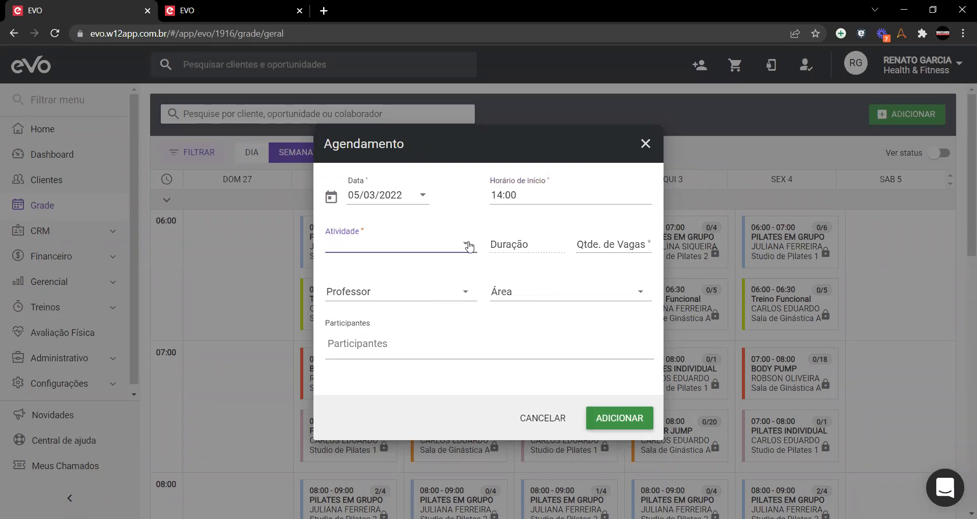
left_click(390, 248)
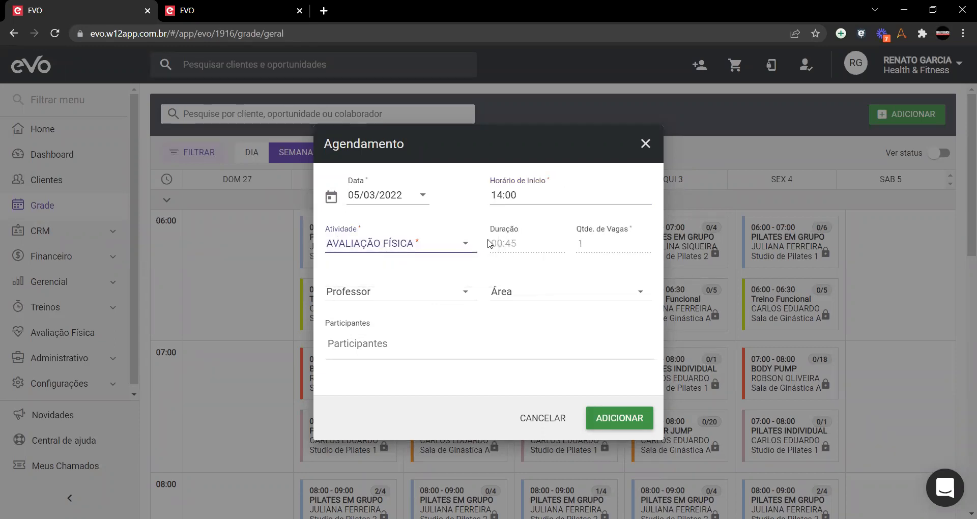
left_click(397, 297)
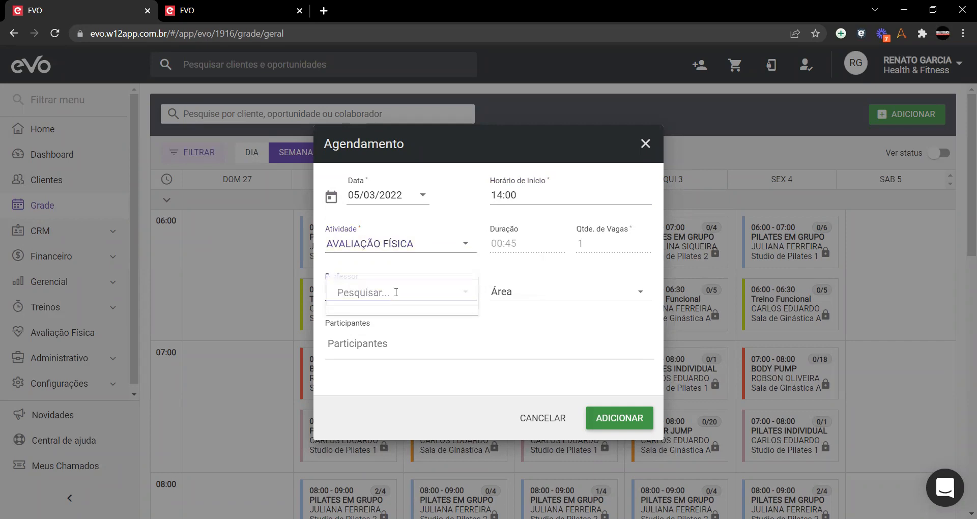
left_click(510, 330)
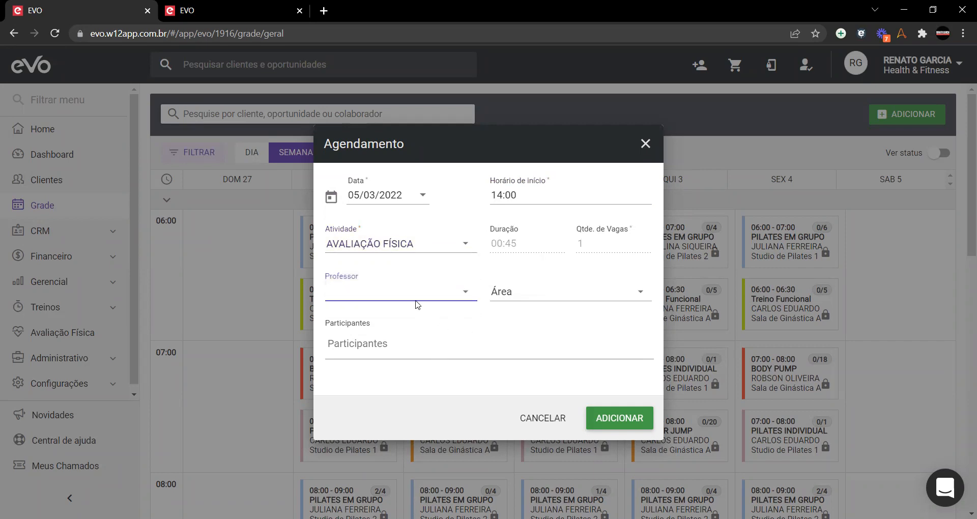
left_click(417, 295)
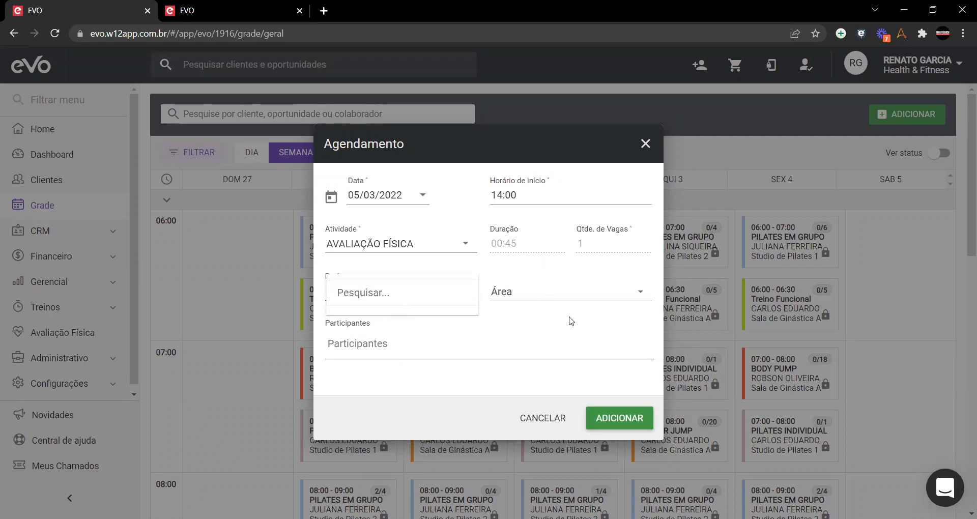
Step: Pick Sala de Avaliação A, date 07/03/2022, assign the professor, and type the student's name
left_click(574, 294)
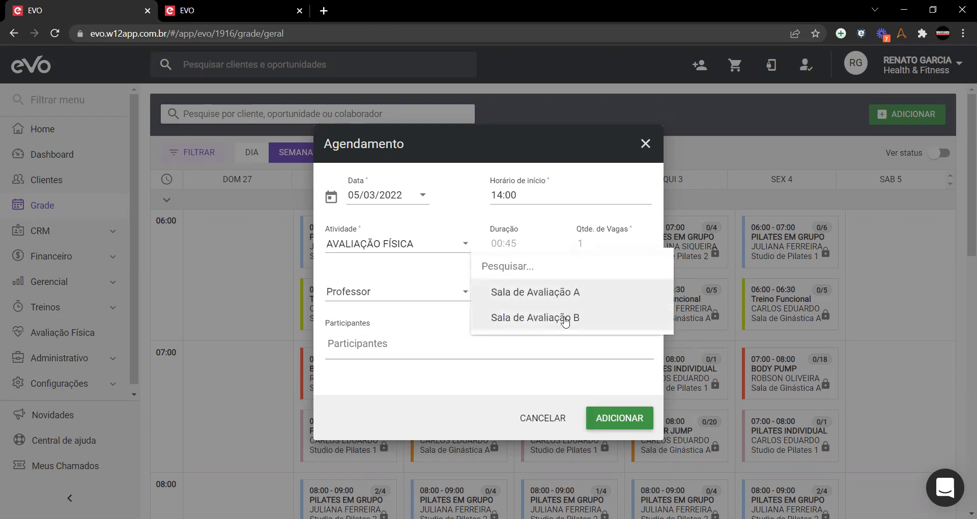
left_click(579, 296)
left_click(423, 196)
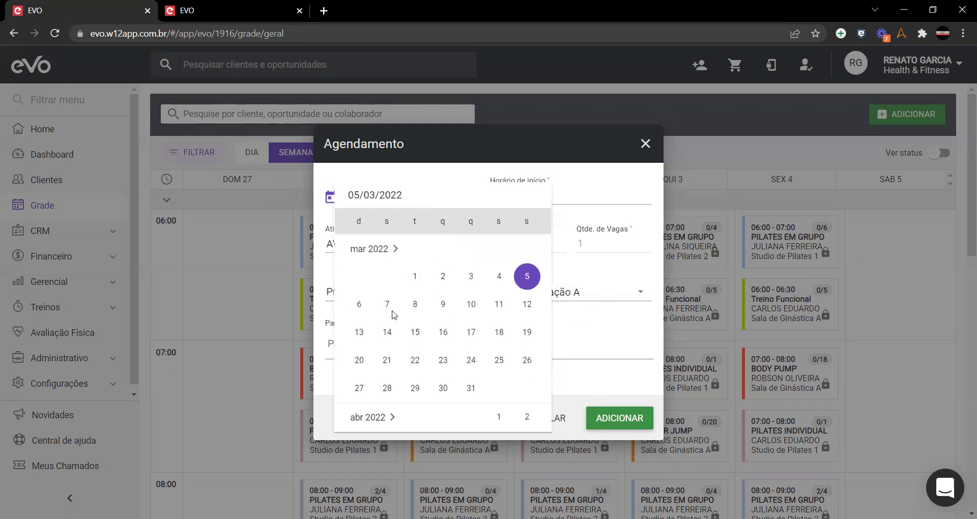
left_click(384, 305)
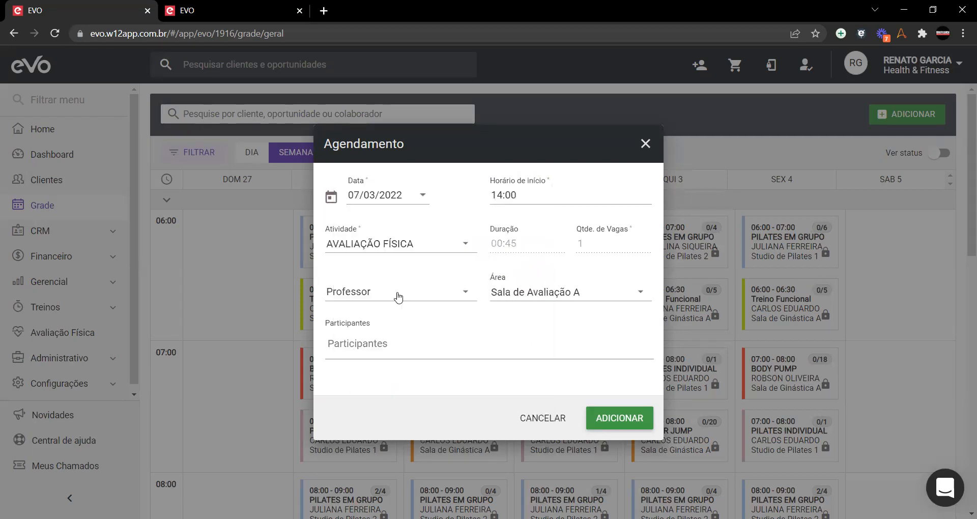
left_click(398, 297)
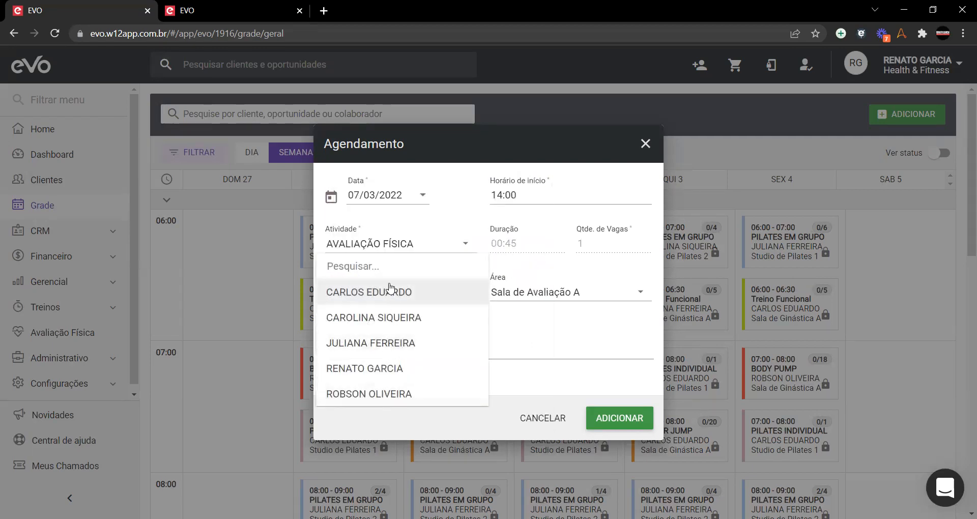
left_click(371, 369)
left_click(374, 345)
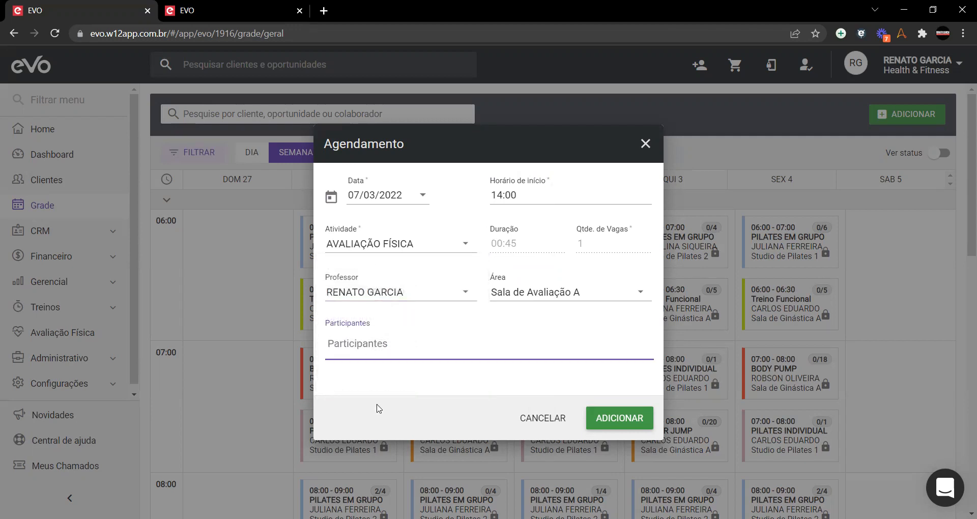
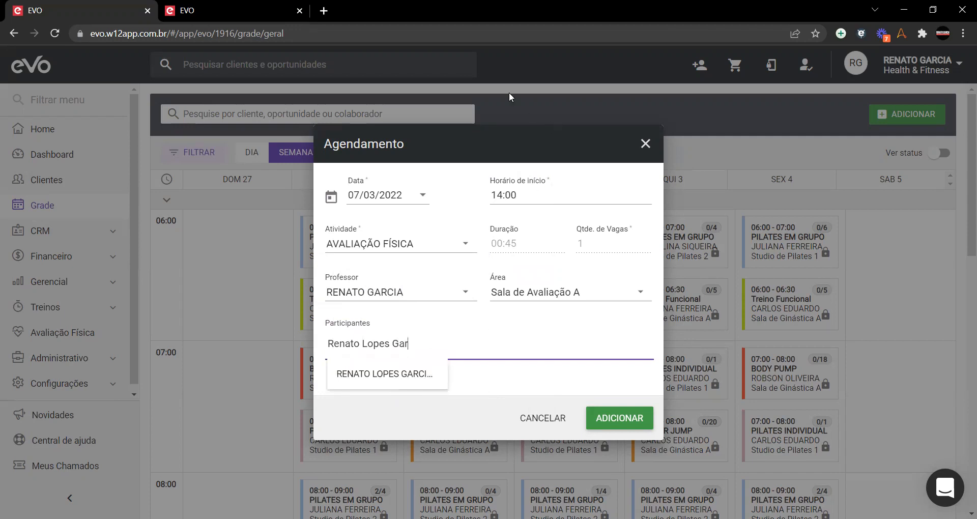
Step: Add the suggested student as participant, then close the rejected Agendamento without saving
left_click(382, 377)
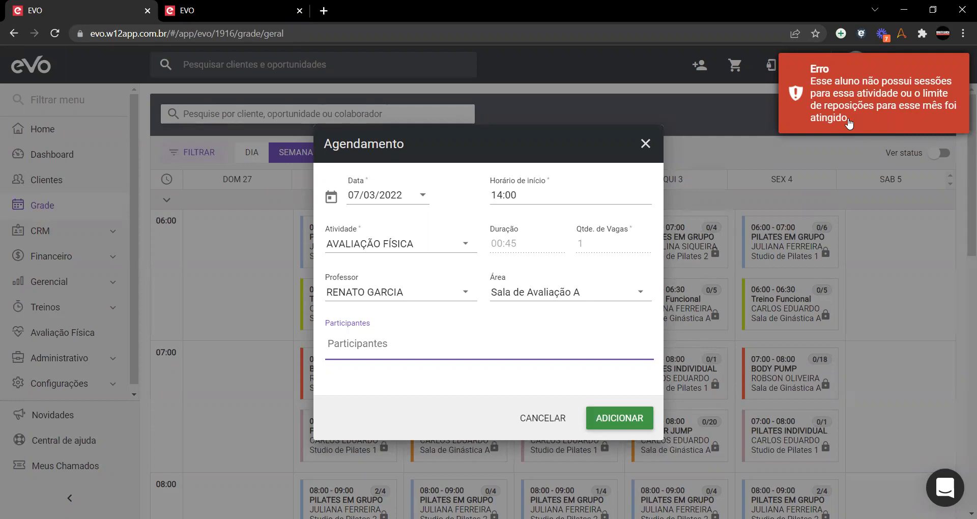
left_click(645, 144)
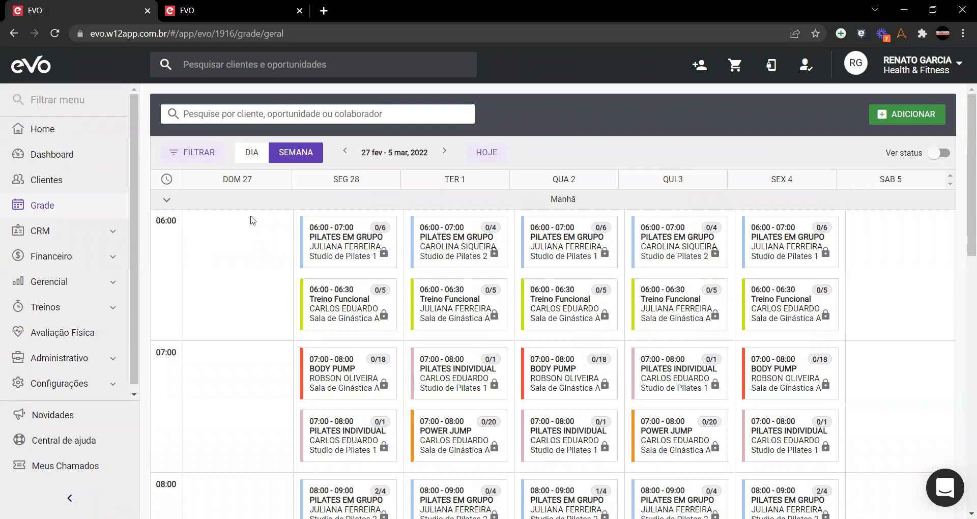
Step: Expand and review the Tarde and Noite classes, then collapse Manhã, Tarde and Noite
scroll(238, 200, "down", 13)
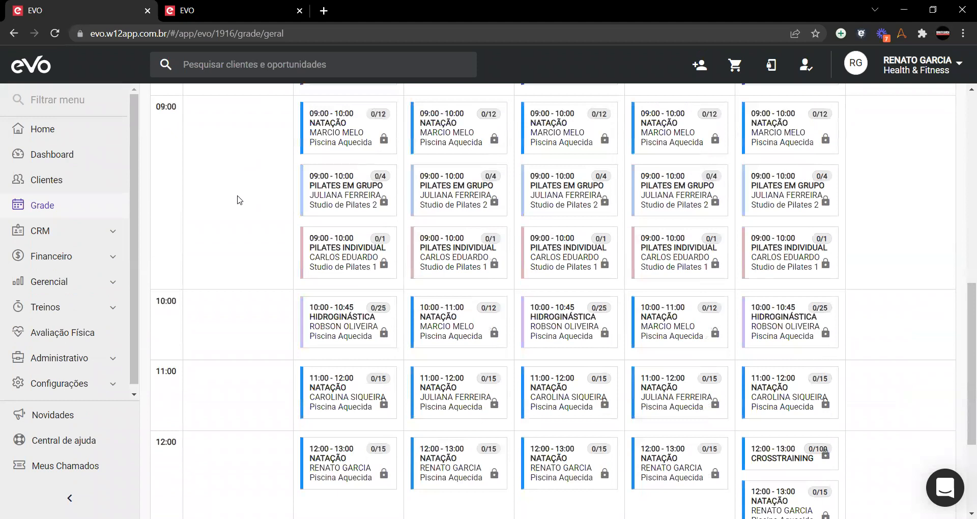
left_click(209, 379)
scroll(242, 283, "down", 4)
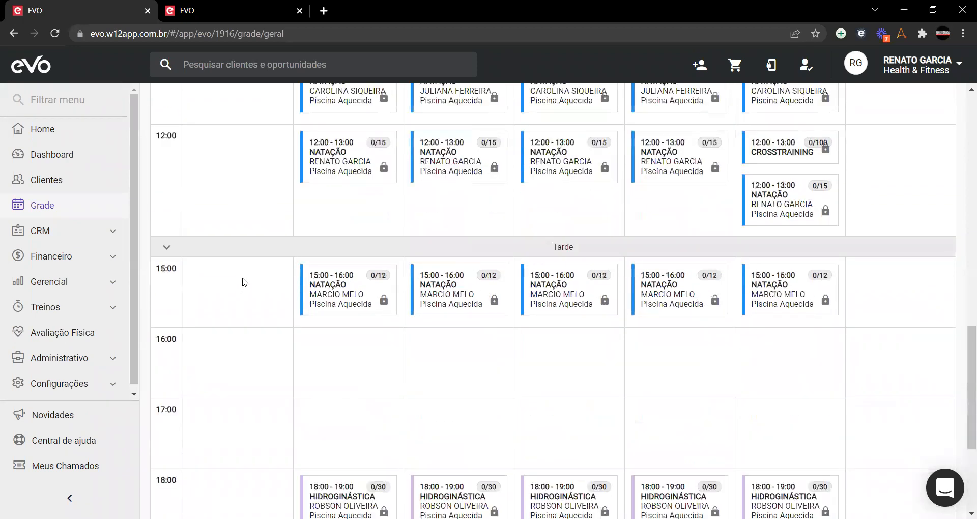
scroll(224, 318, "down", 3)
left_click(186, 405)
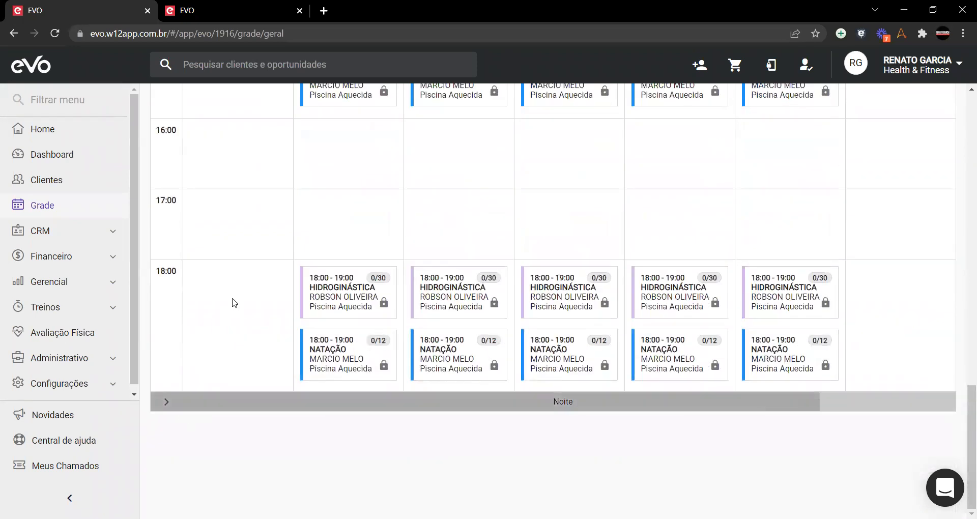
scroll(234, 304, "down", 1)
scroll(241, 296, "down", 10)
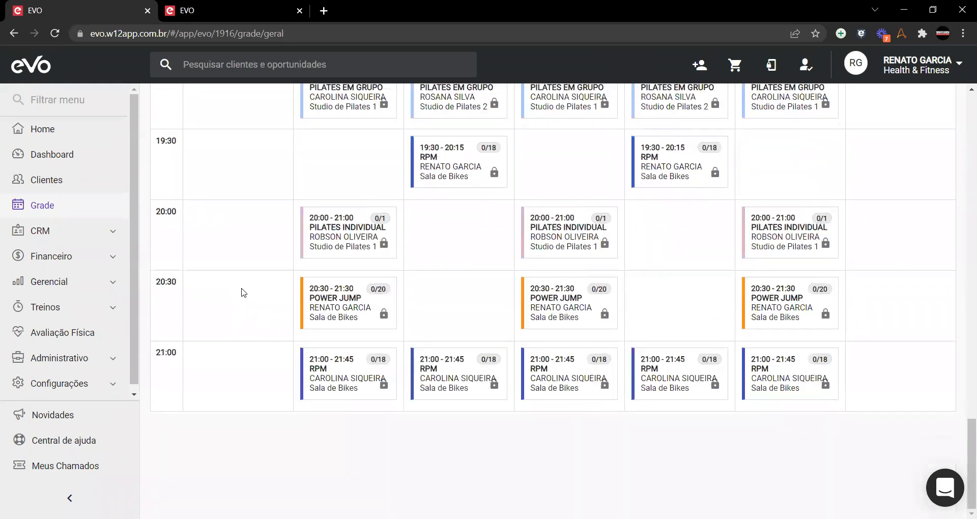
scroll(244, 288, "up", 20)
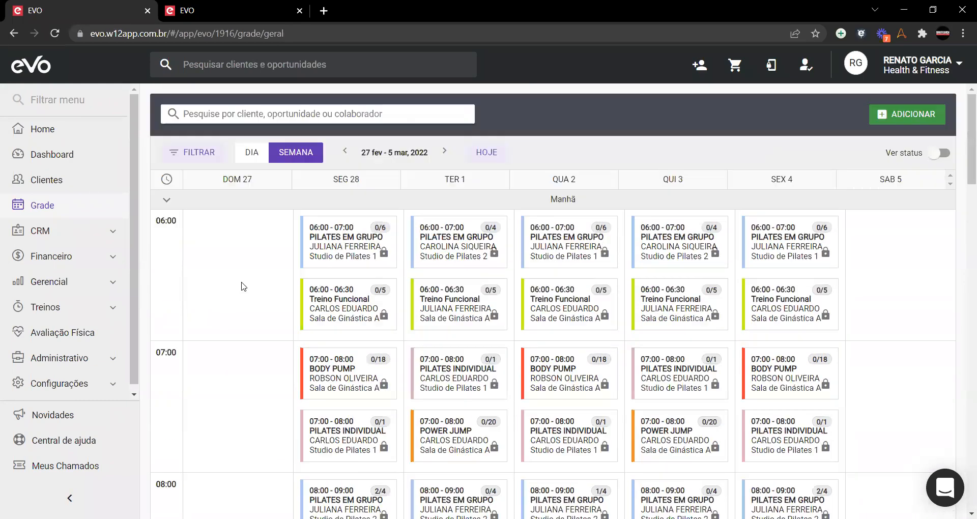
left_click(196, 207)
left_click(199, 224)
left_click(244, 242)
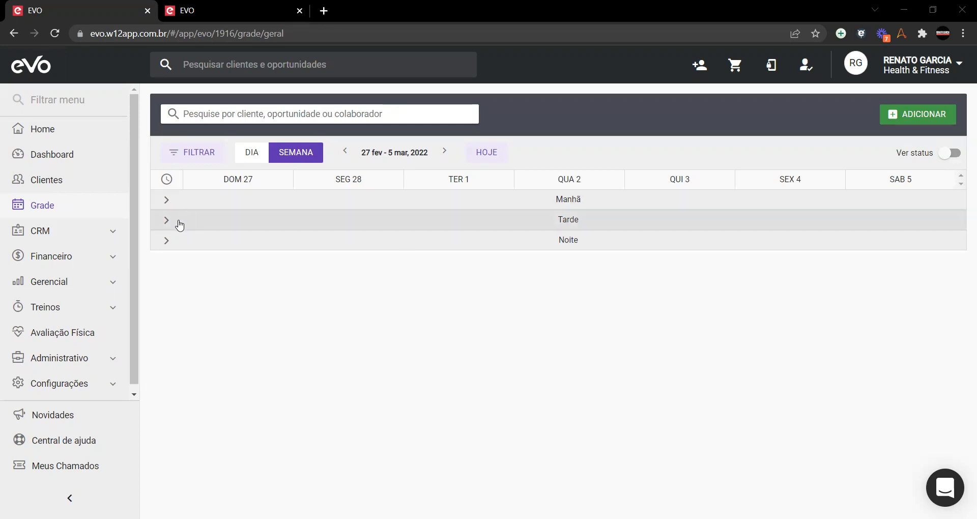
Step: Look at Tuesday 8 March's Pilates em Grupo class, then open Administrativo › Atividades
left_click(45, 209)
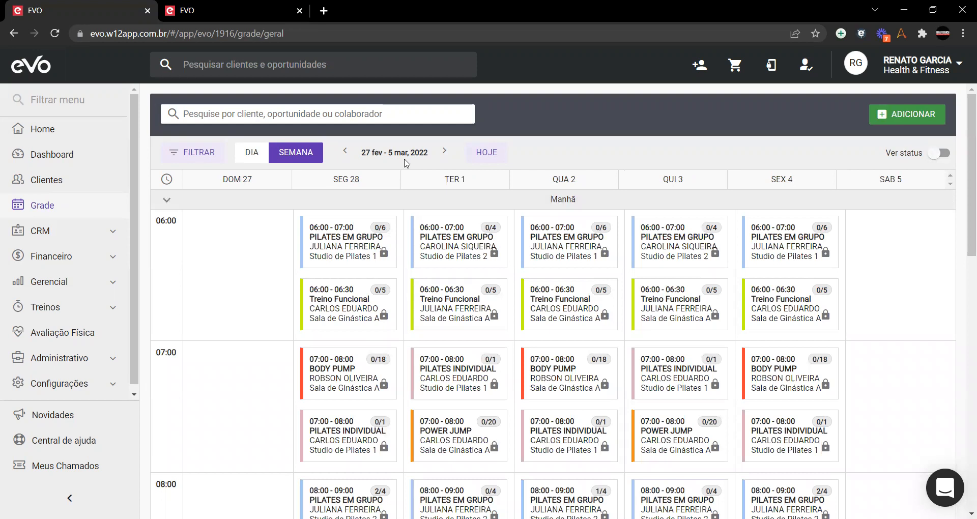
left_click(444, 151)
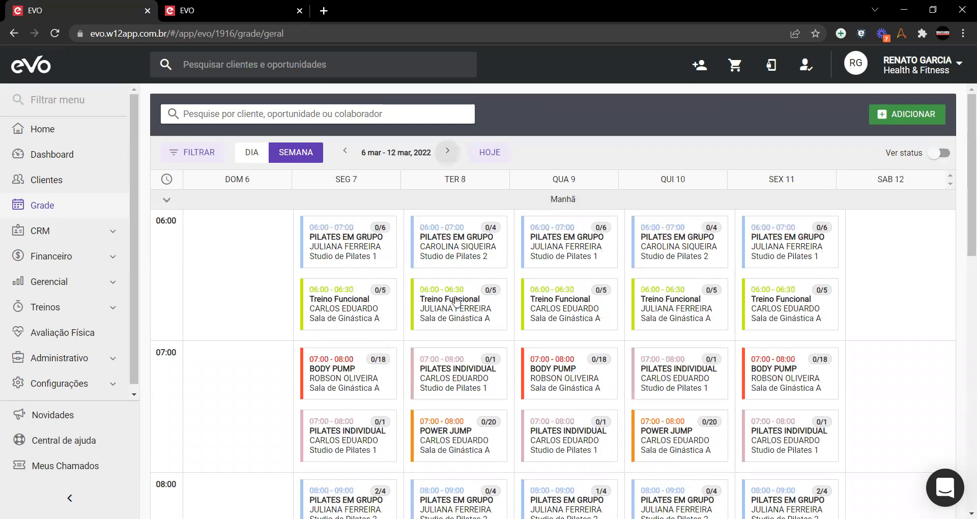
left_click(471, 249)
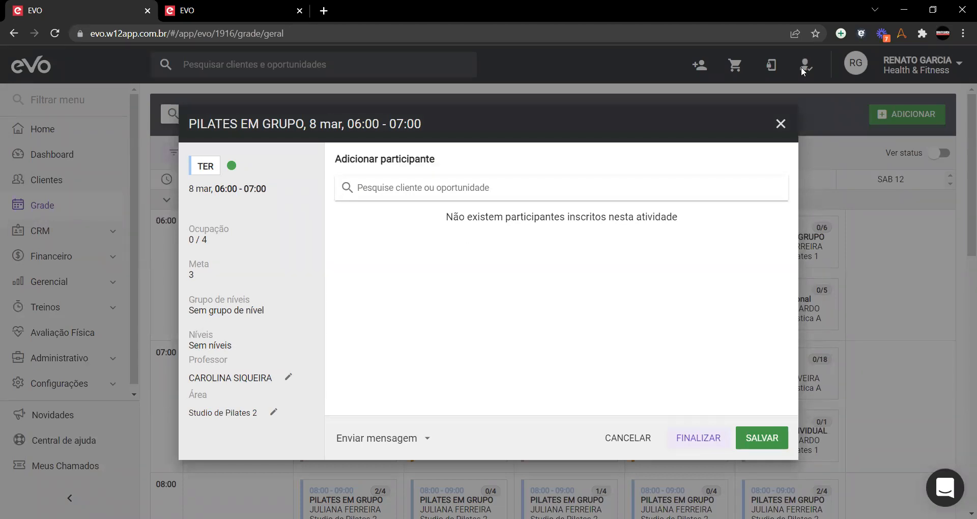
left_click(60, 357)
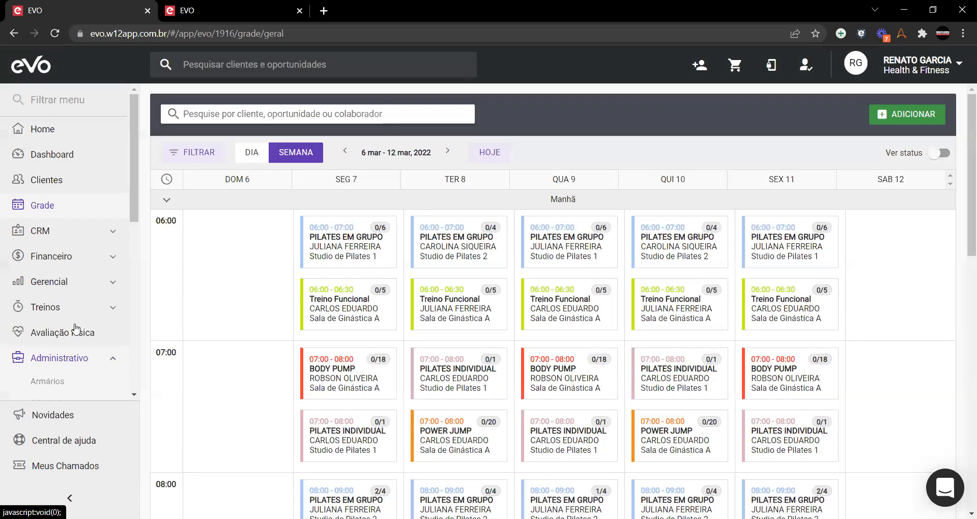
scroll(56, 281, "down", 3)
left_click(52, 276)
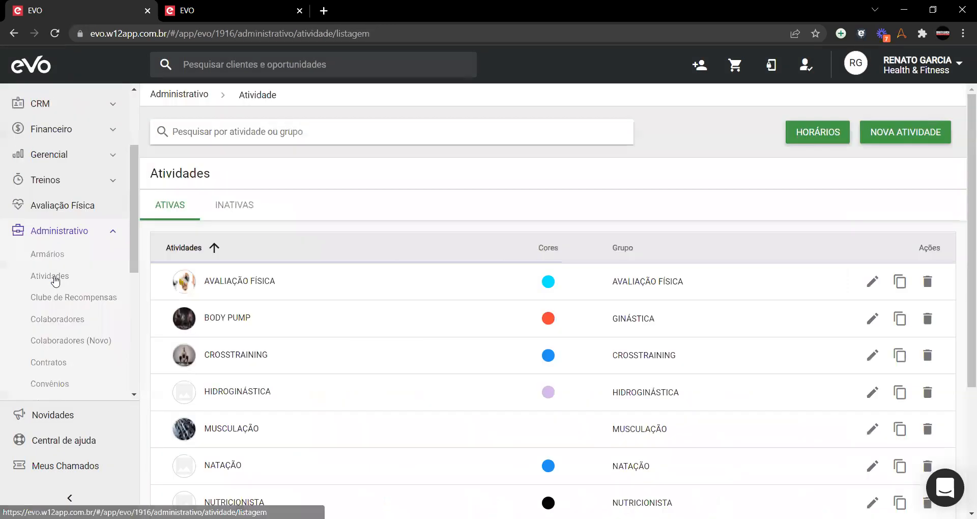
Step: In Horários, remove only Thursday 10 March's 06:00 Pilates em Grupo session
left_click(819, 138)
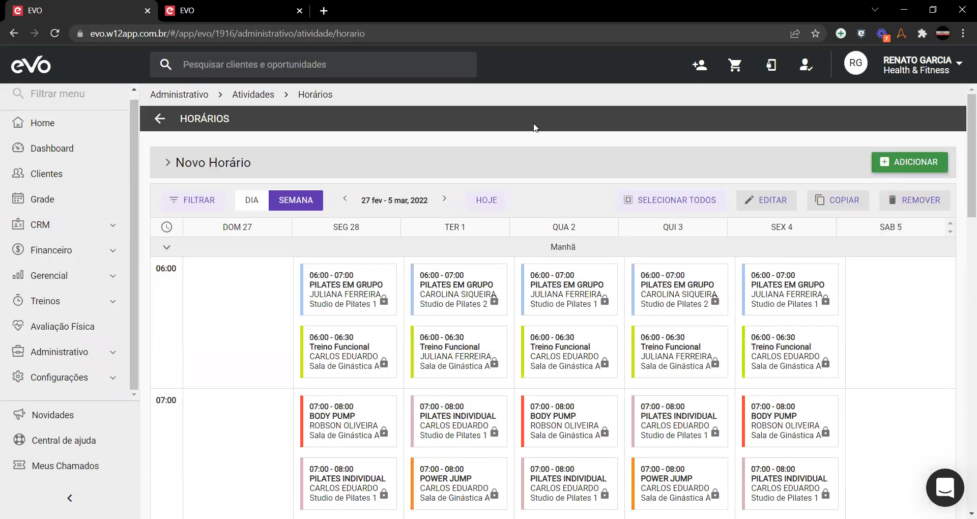
left_click(654, 296)
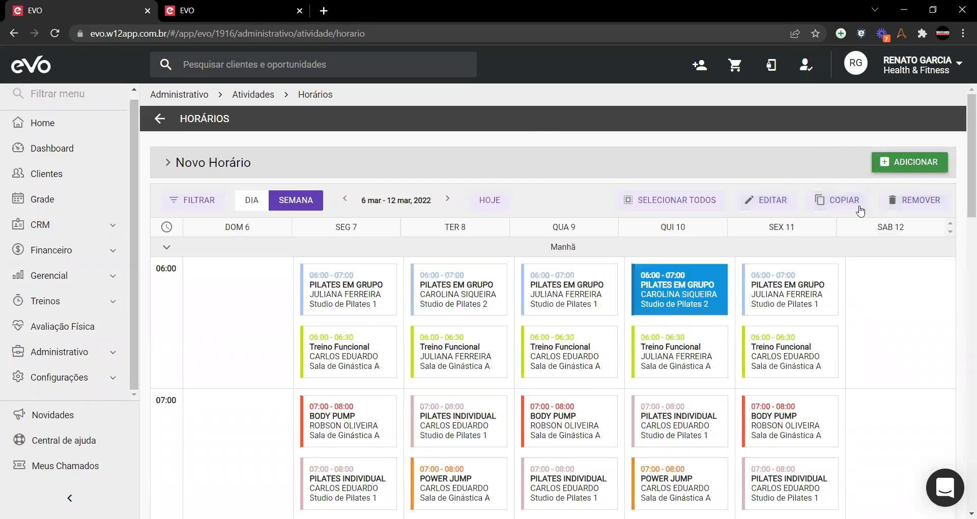
left_click(895, 201)
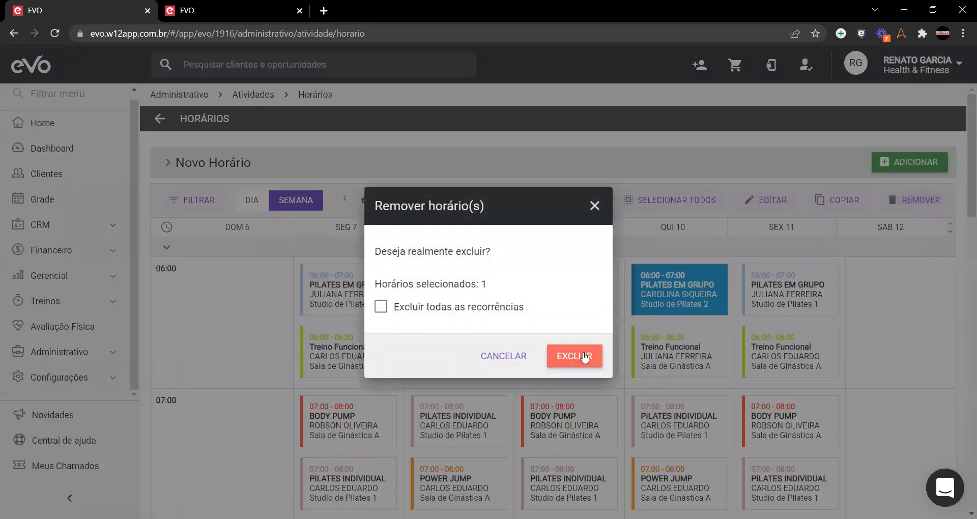
left_click(580, 355)
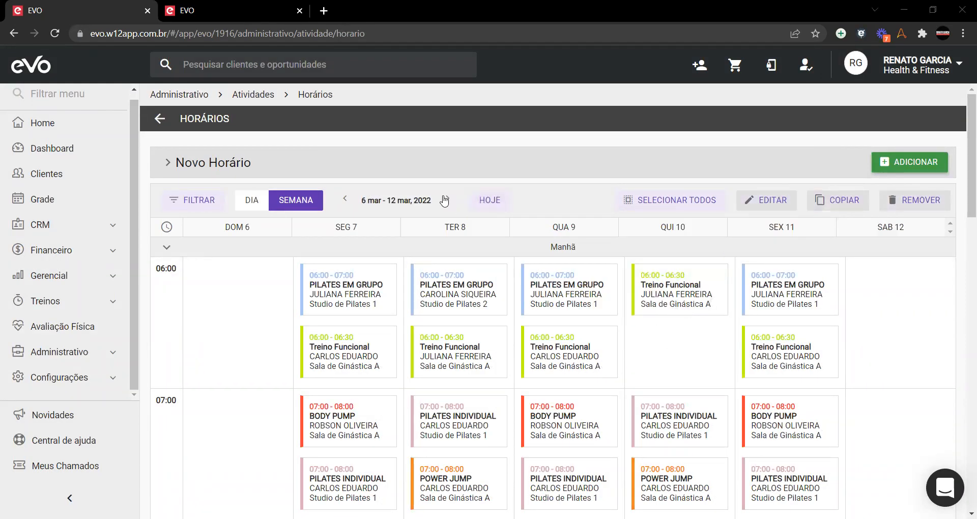
Step: In 13–19 March, open Thursday 17's 06:00 Pilates for editing, then cancel and deselect it
left_click(444, 200)
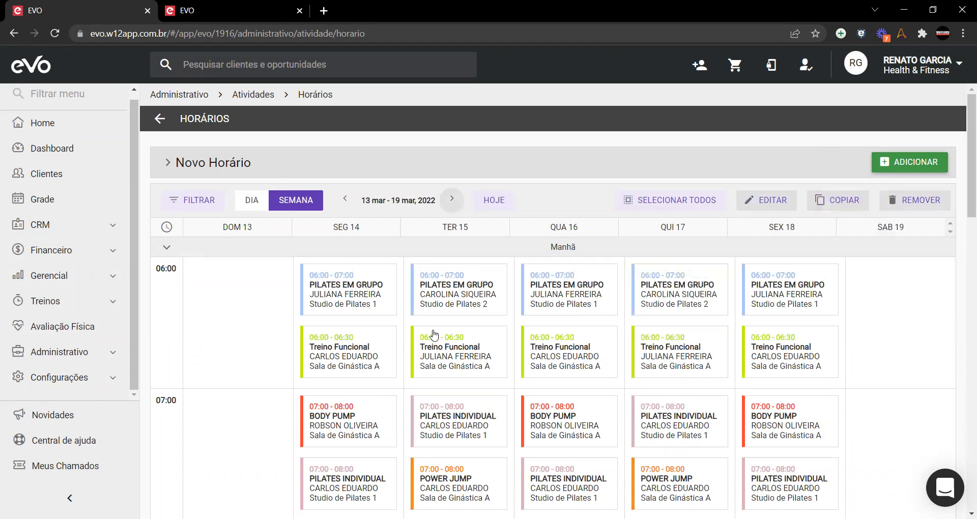
left_click(686, 289)
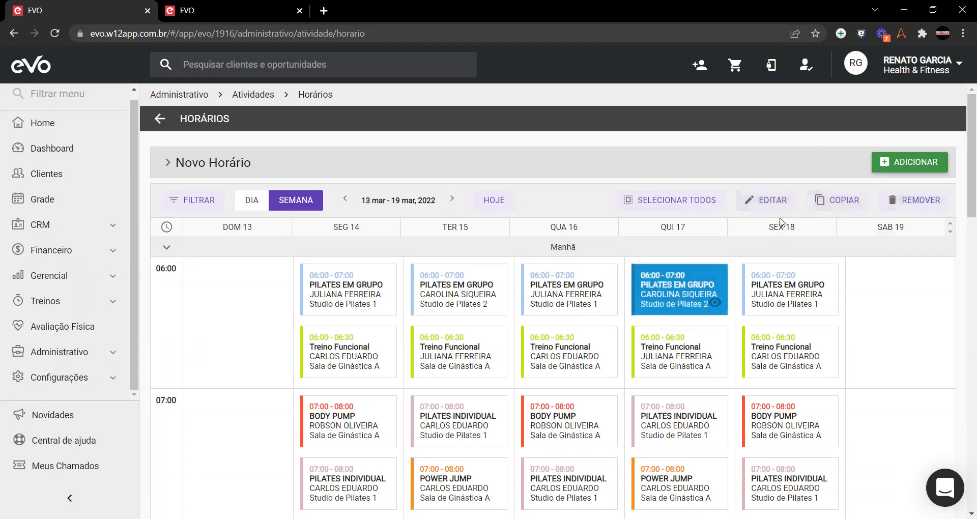
left_click(767, 200)
mouse_move(549, 425)
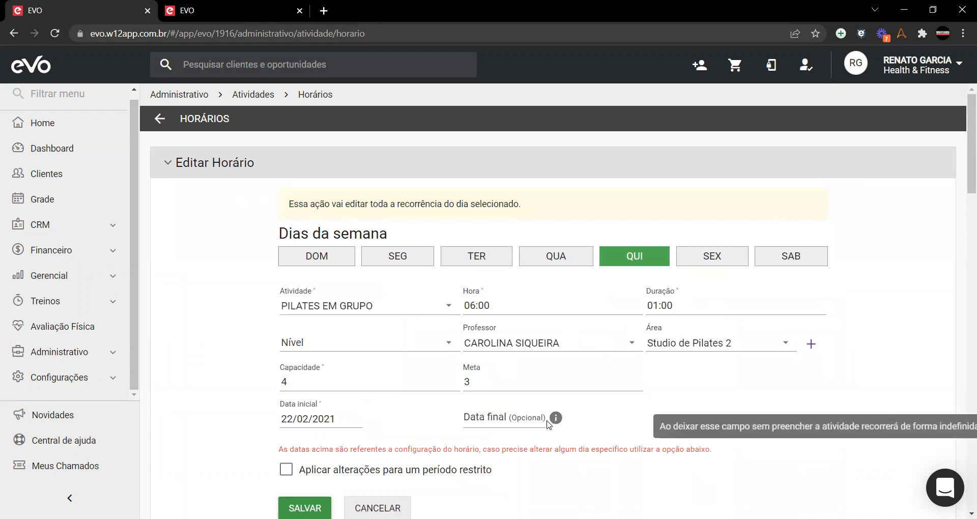
left_click(378, 508)
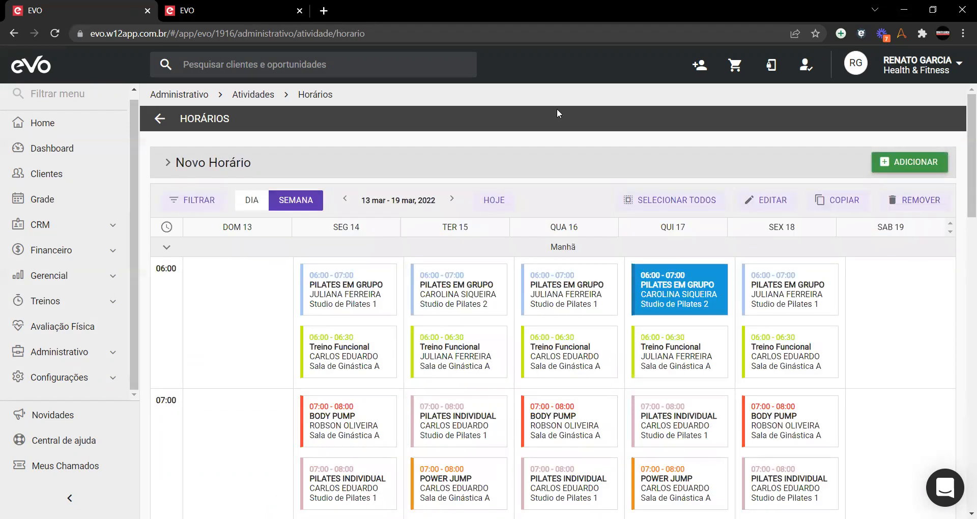
left_click(680, 294)
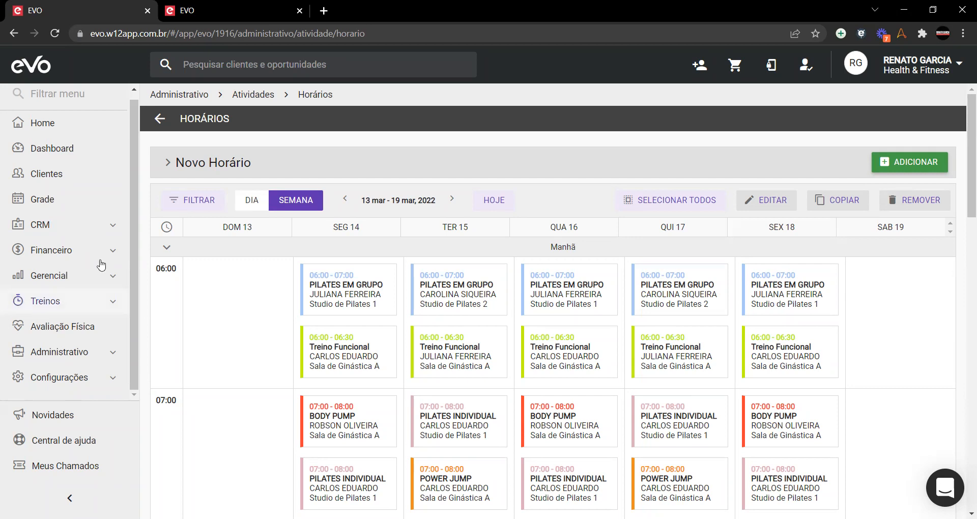
Step: Open BODY PUMP from Atividades, read through its reservation settings, then return to the activities list
key("alt+Left")
left_click(865, 320)
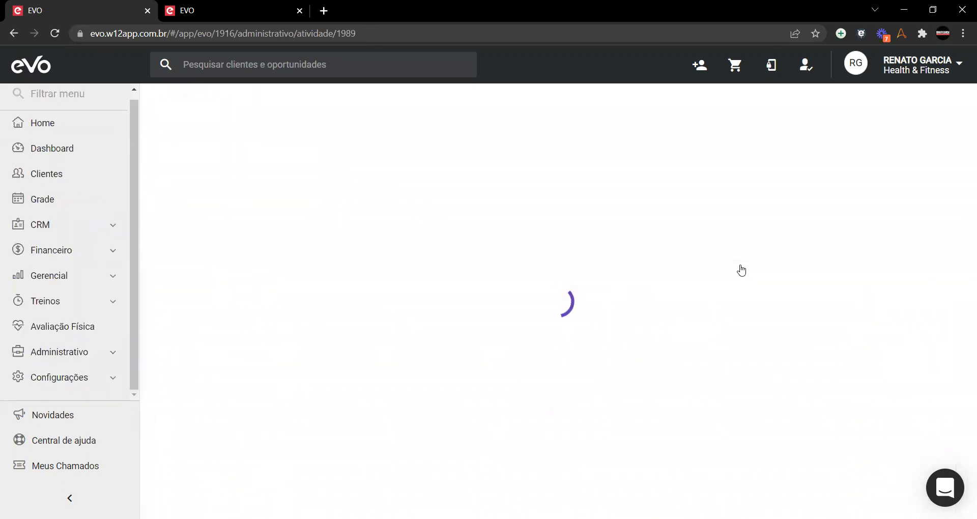
scroll(168, 356, "down", 5)
scroll(156, 324, "down", 3)
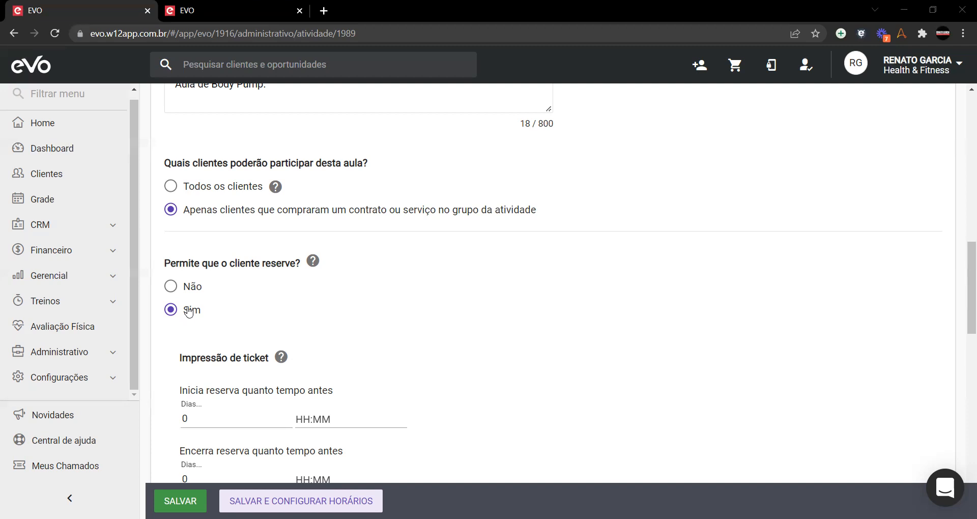
scroll(180, 314, "down", 6)
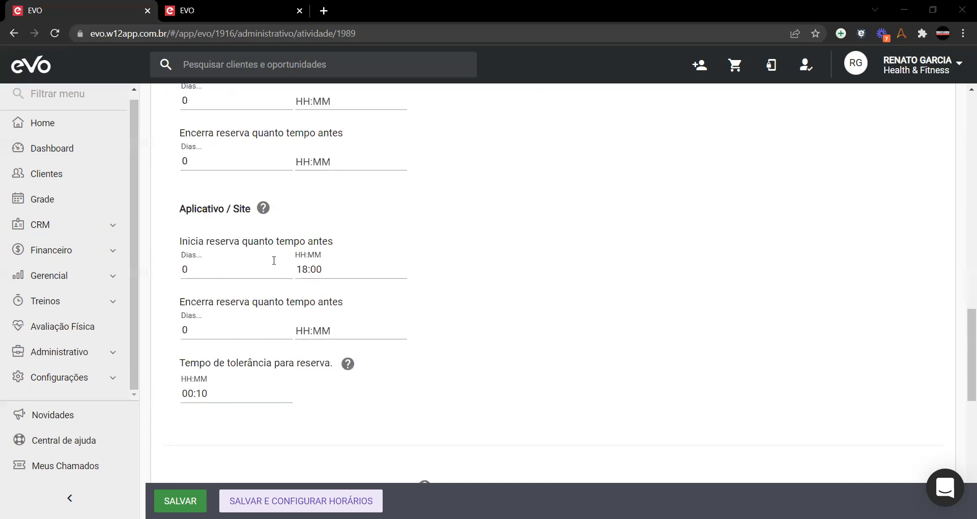
scroll(289, 332, "down", 10)
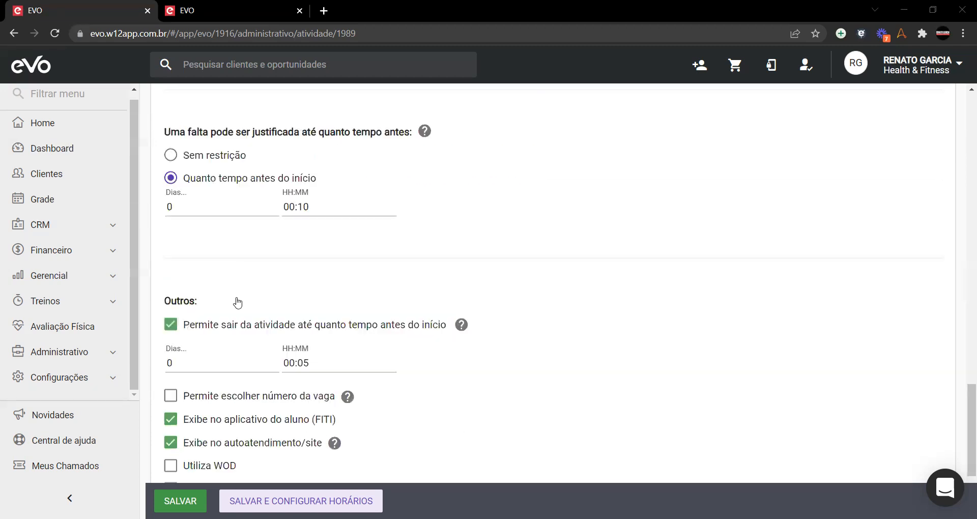
scroll(241, 304, "up", 16)
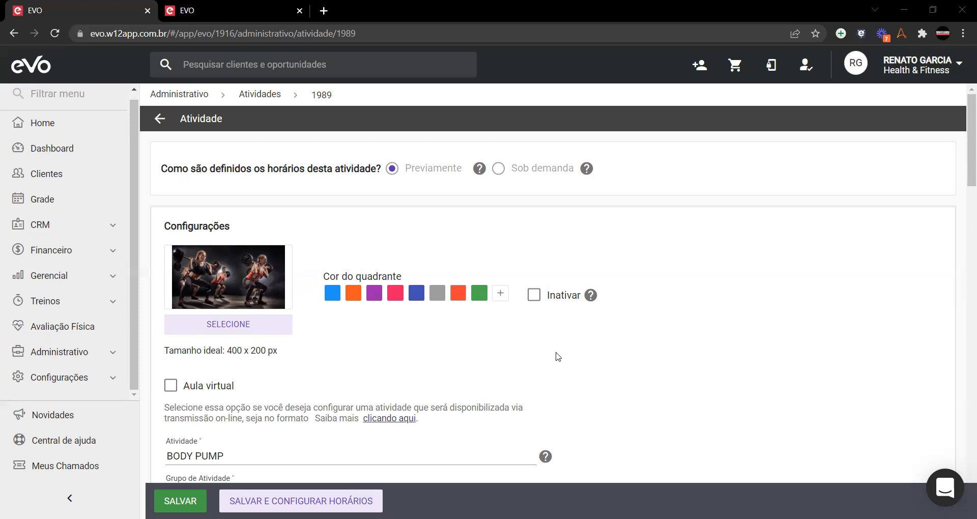
left_click(160, 120)
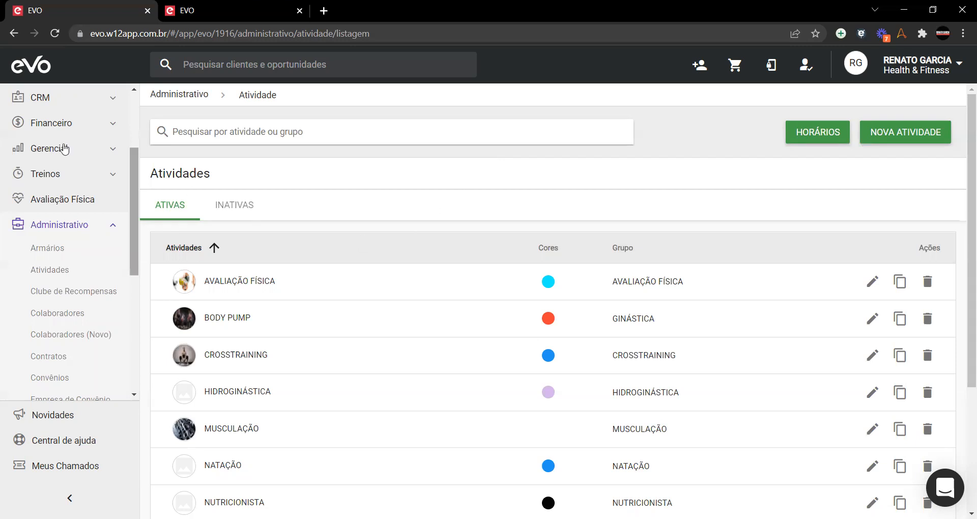
Step: In Clientes, search the client by full name, fix a typo, and open the matching profile
scroll(58, 185, "up", 1)
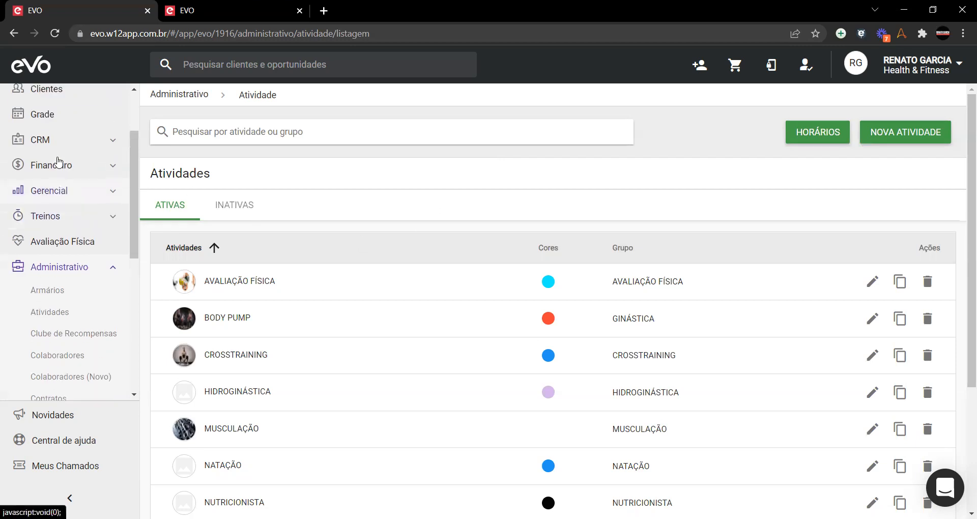
scroll(56, 160, "up", 2)
left_click(50, 182)
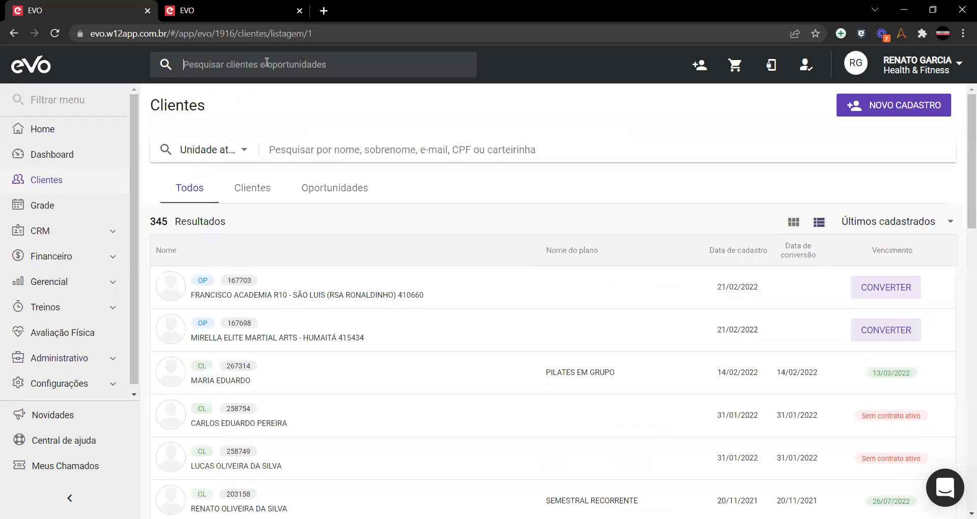
left_click(267, 64)
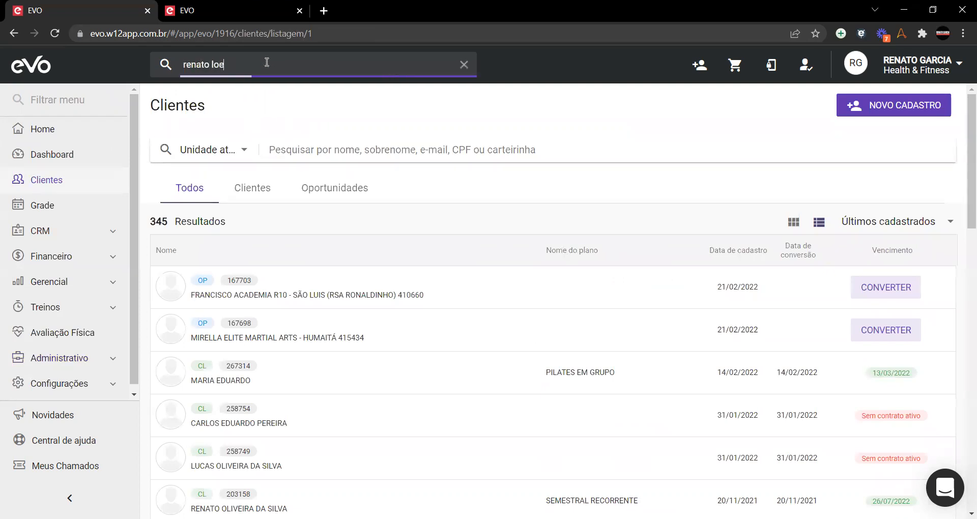
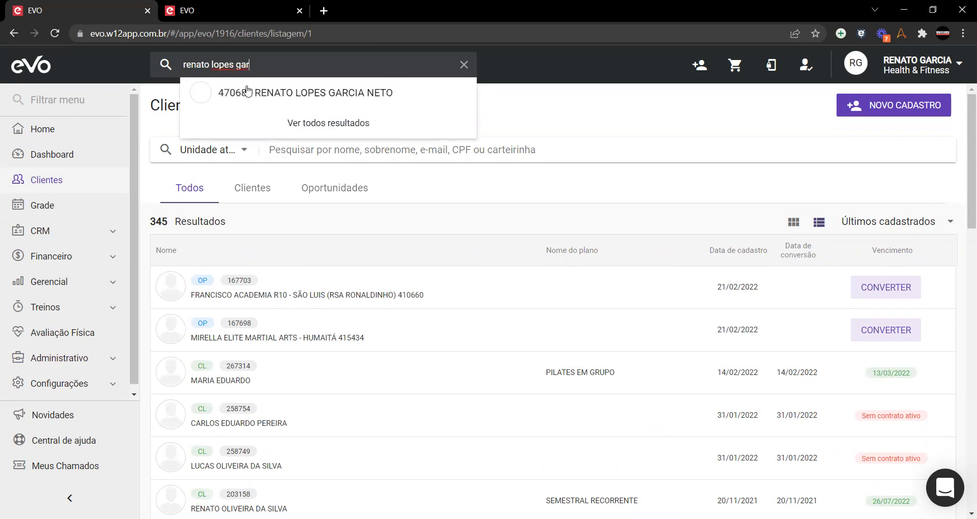
left_click(242, 101)
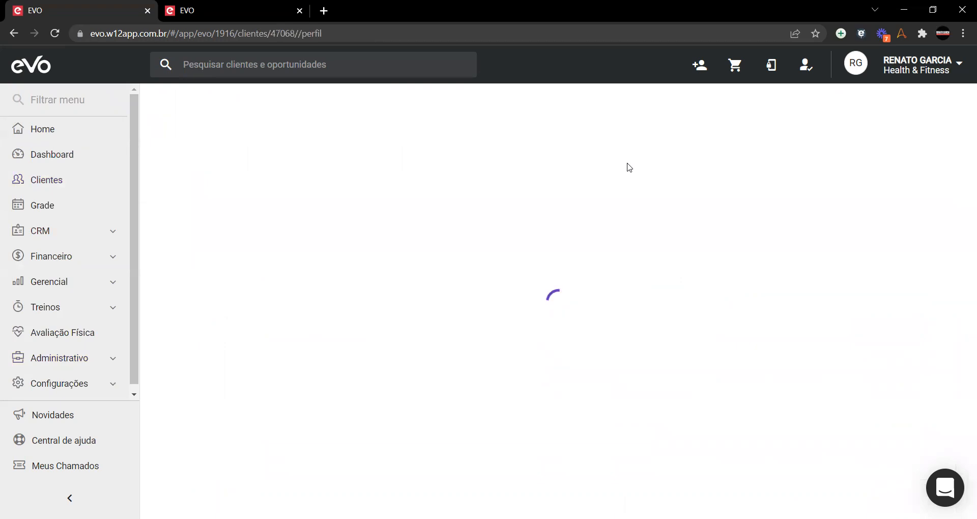
Step: Start a new sale, open the caixa, and add the AVALIAÇÃO FÍSICA service to the items
left_click(727, 149)
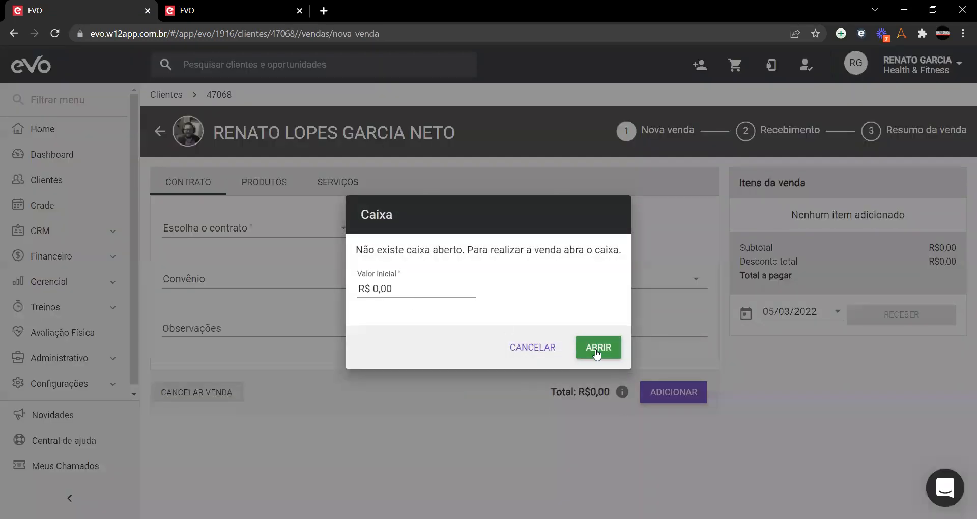
left_click(598, 351)
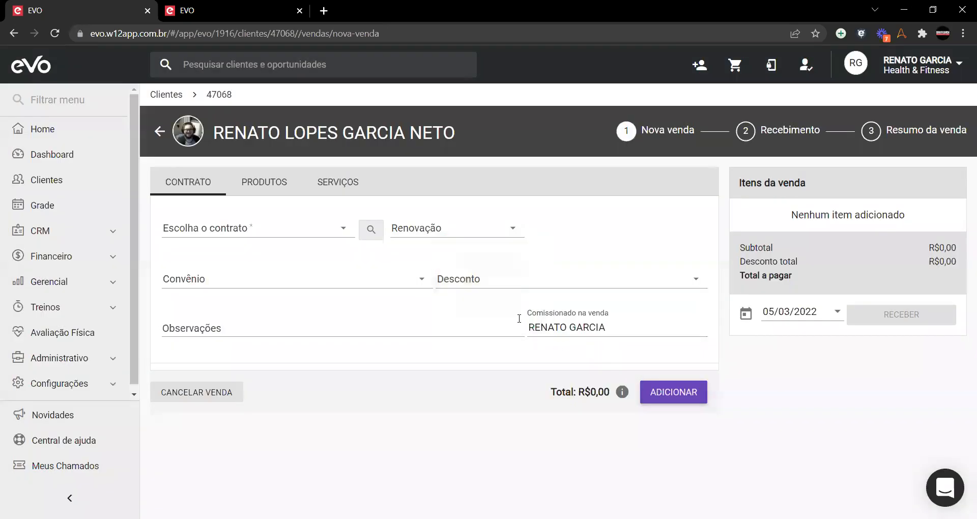
left_click(351, 182)
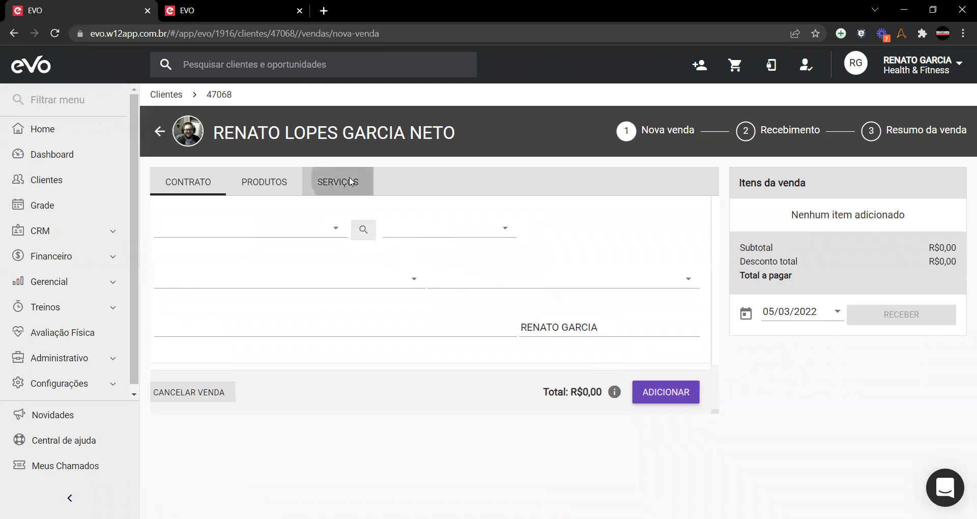
left_click(293, 232)
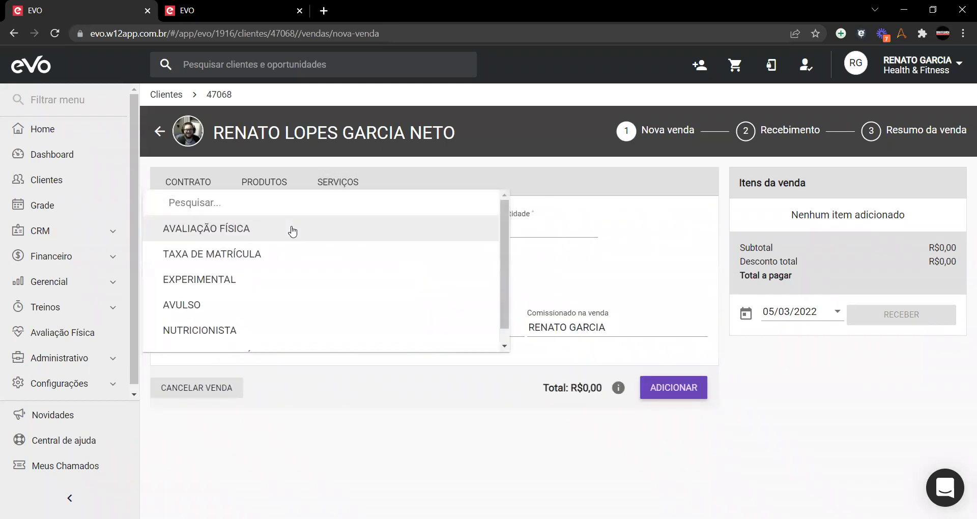
left_click(292, 232)
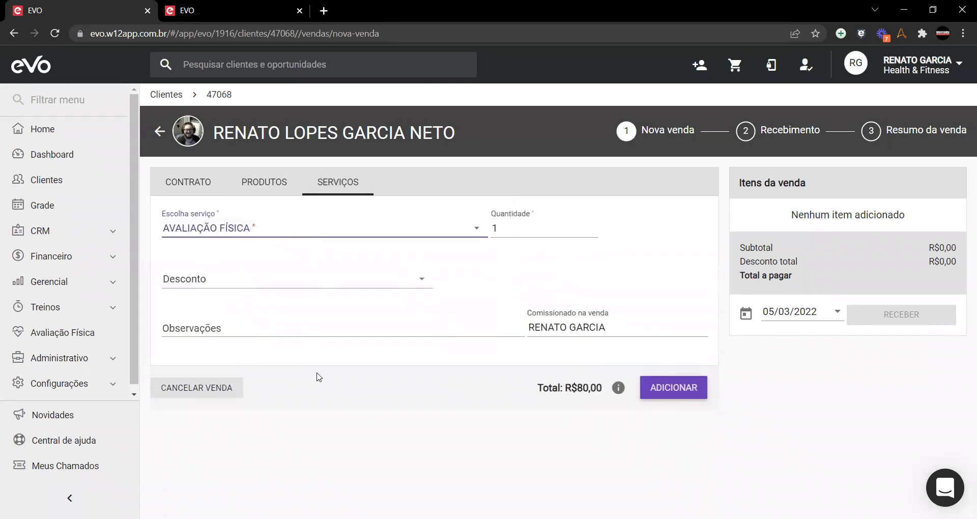
left_click(673, 392)
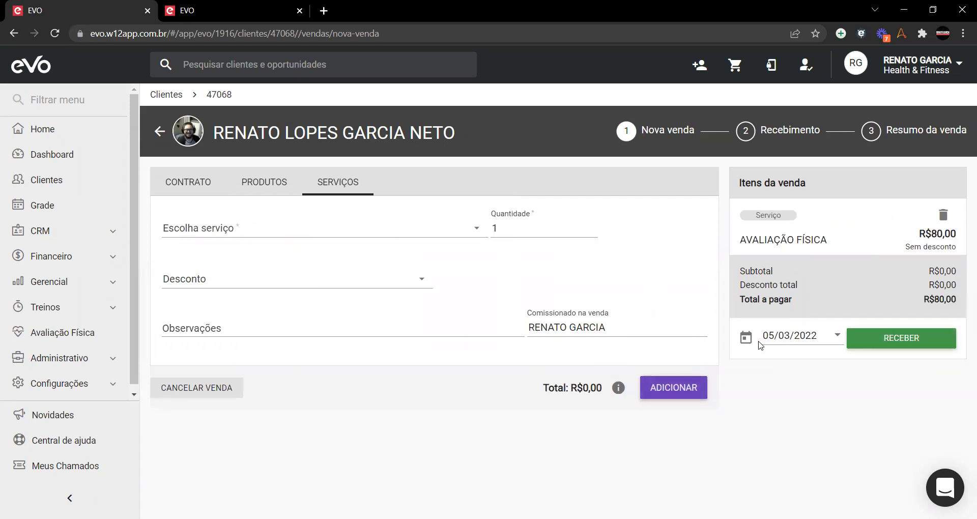
Step: Receive R$80,00 in DINHEIRO, finalize the sale, and bring up the weekly Grade
left_click(916, 339)
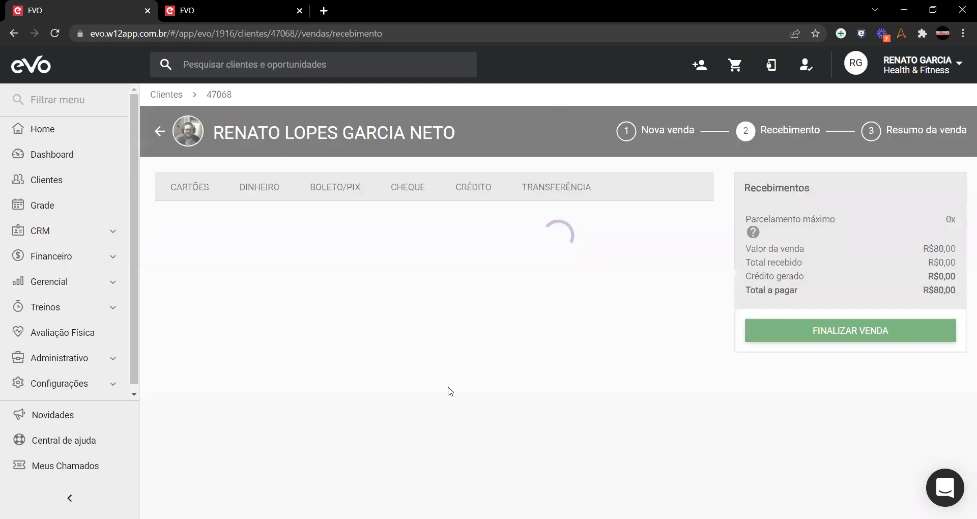
left_click(271, 186)
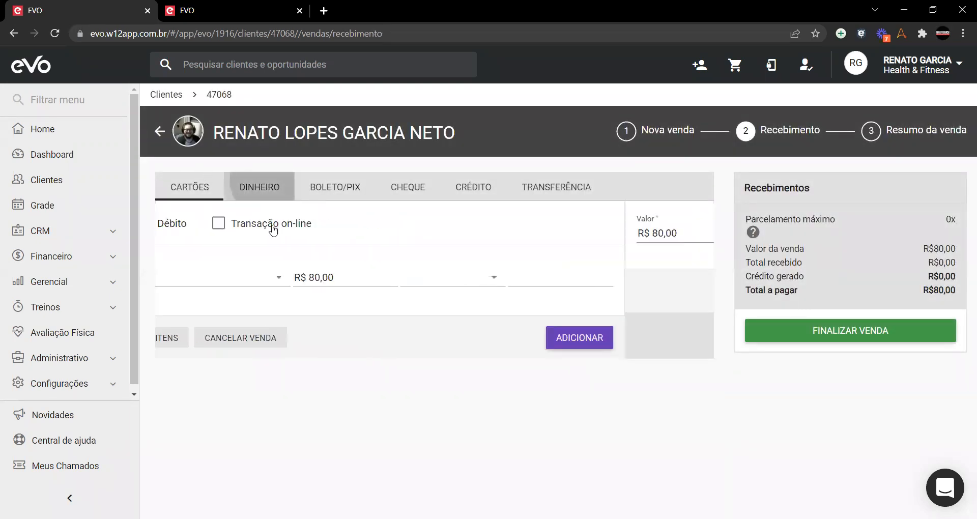
left_click(672, 290)
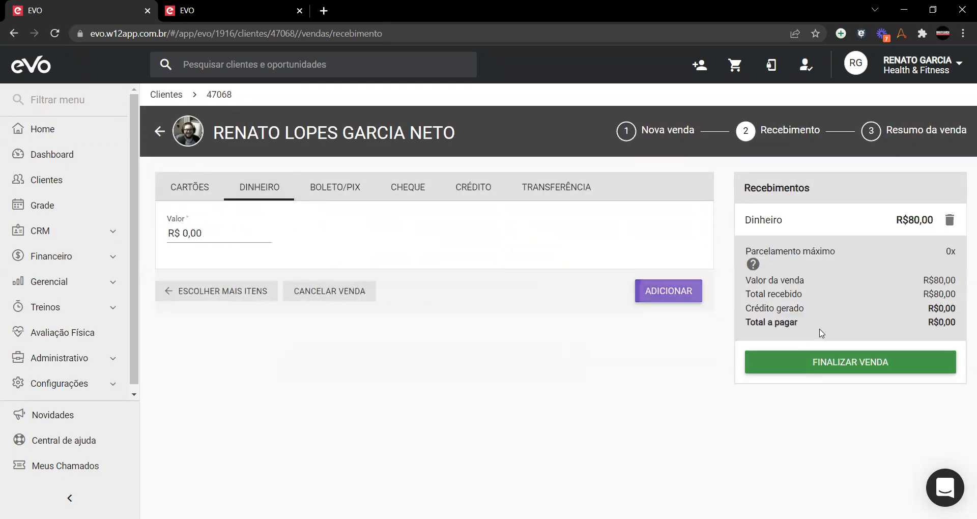
left_click(896, 369)
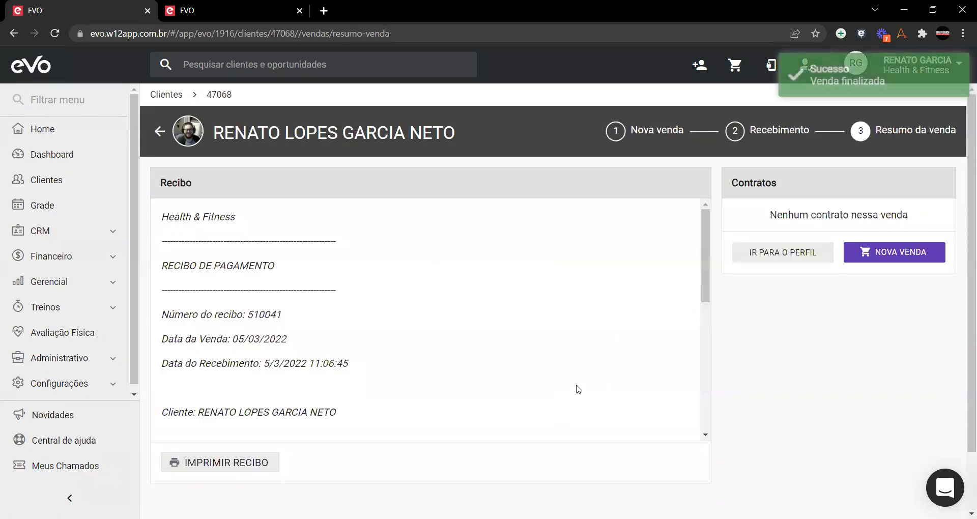
scroll(441, 365, "down", 5)
scroll(441, 365, "up", 5)
scroll(299, 362, "down", 5)
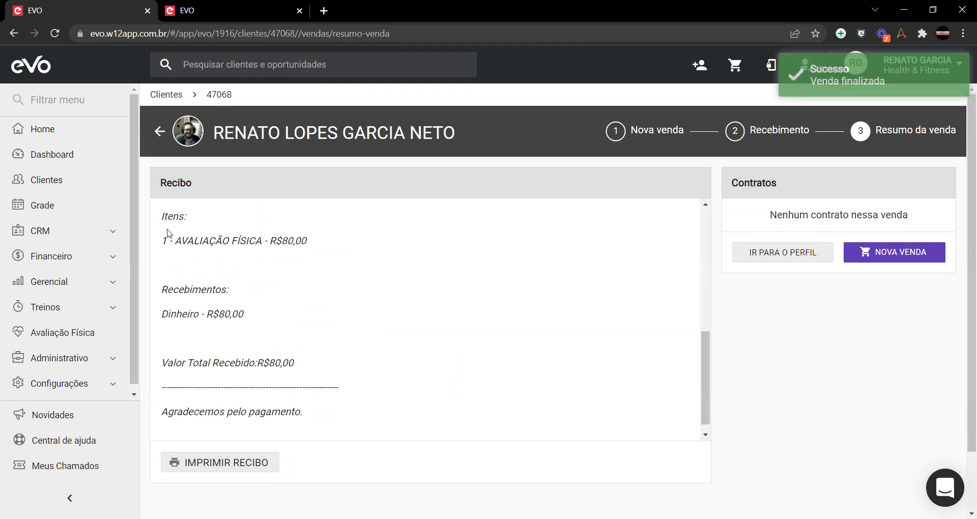
scroll(313, 298, "up", 5)
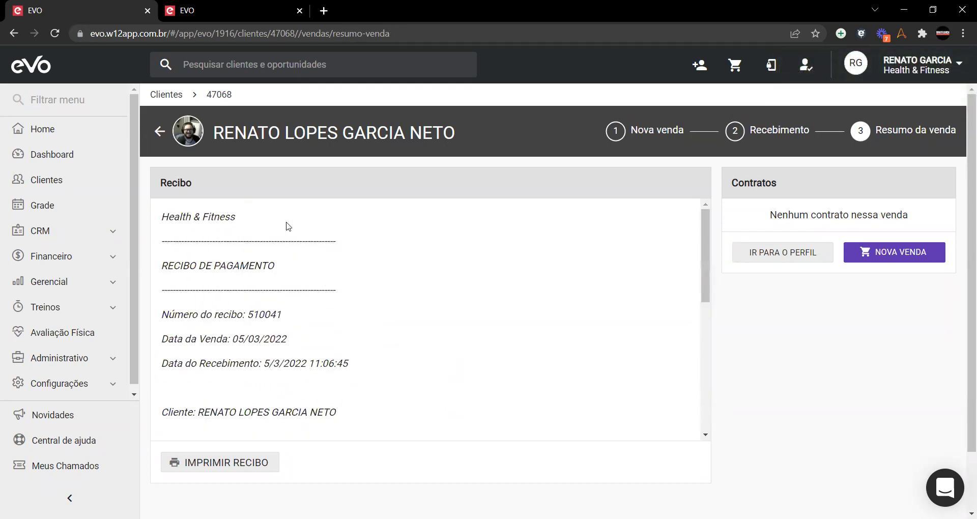
left_click(72, 204)
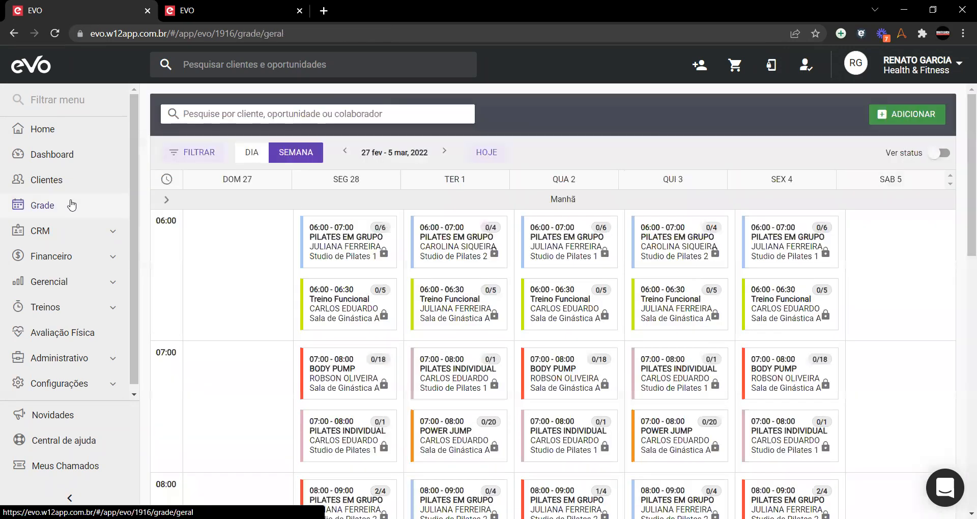
Step: Create a new appointment: 07/03/2022 at 18:00, Avaliação Física, an instructor, Sala de Avaliação B
left_click(916, 114)
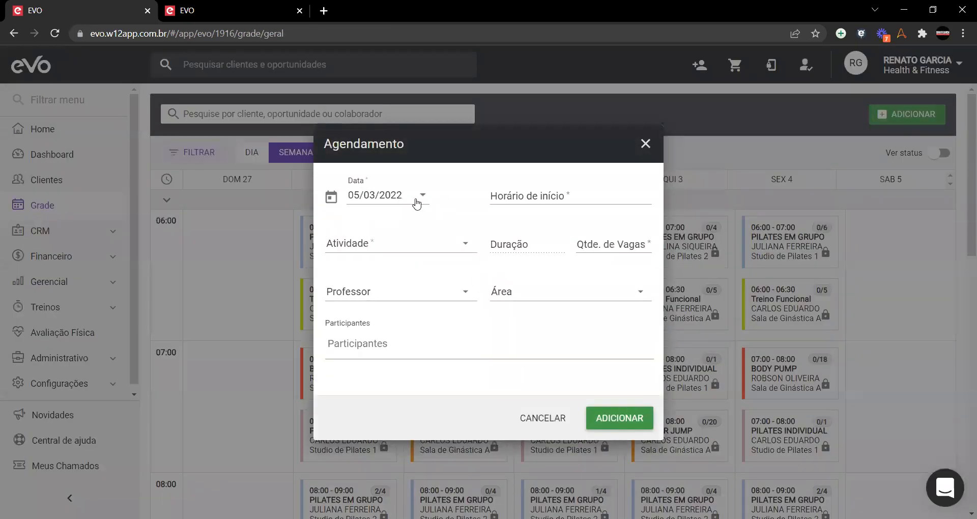
left_click(416, 200)
left_click(388, 304)
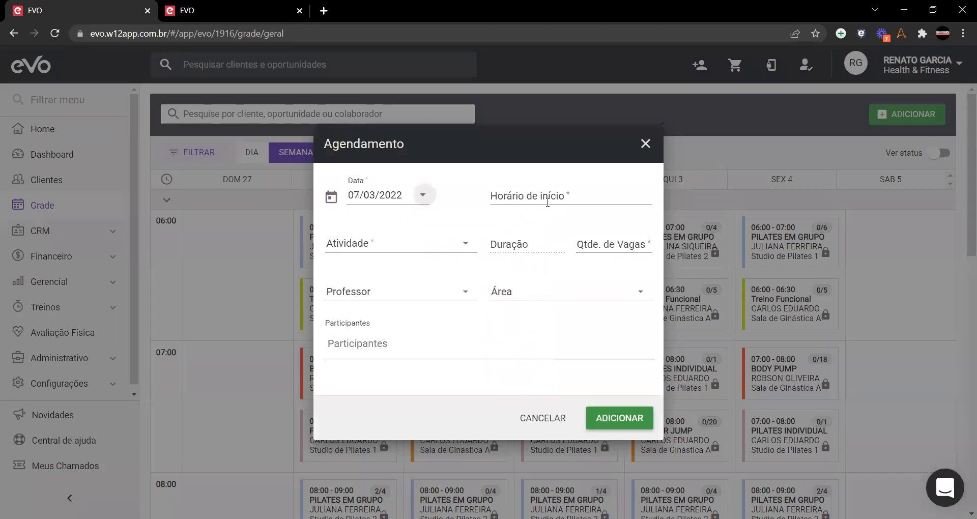
left_click(547, 202)
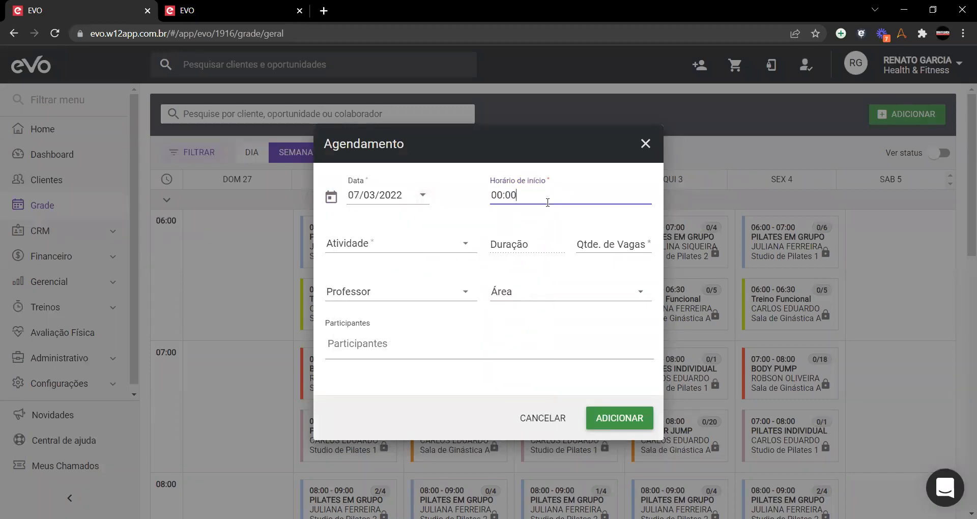
type("18")
left_click(402, 249)
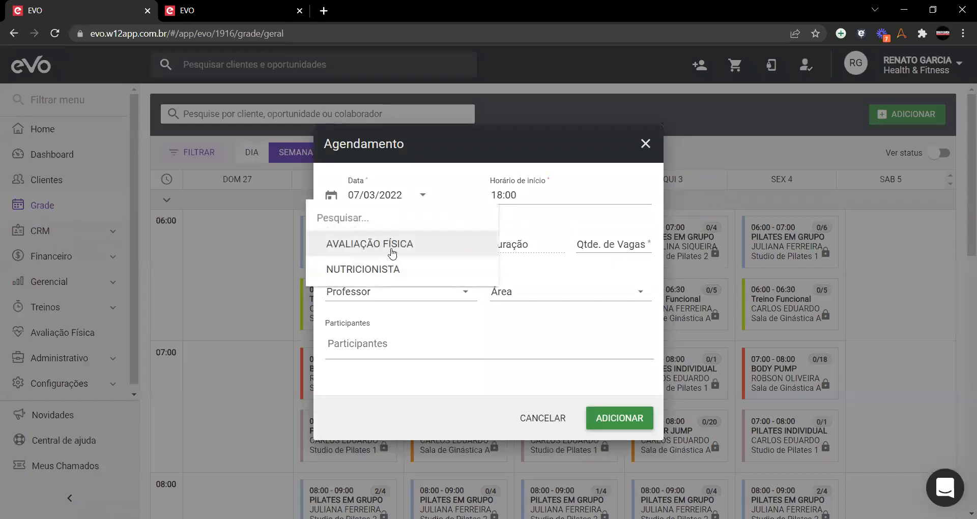
left_click(390, 249)
left_click(395, 294)
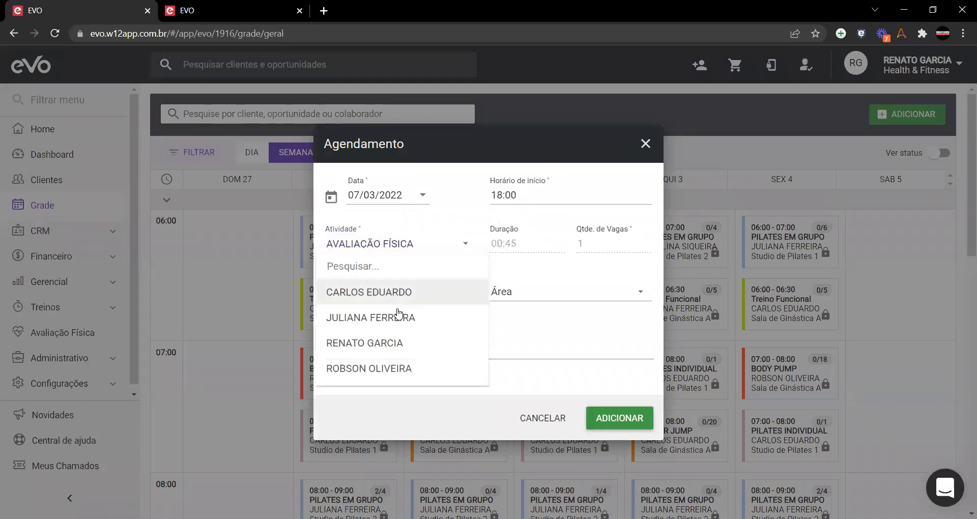
left_click(387, 318)
left_click(534, 294)
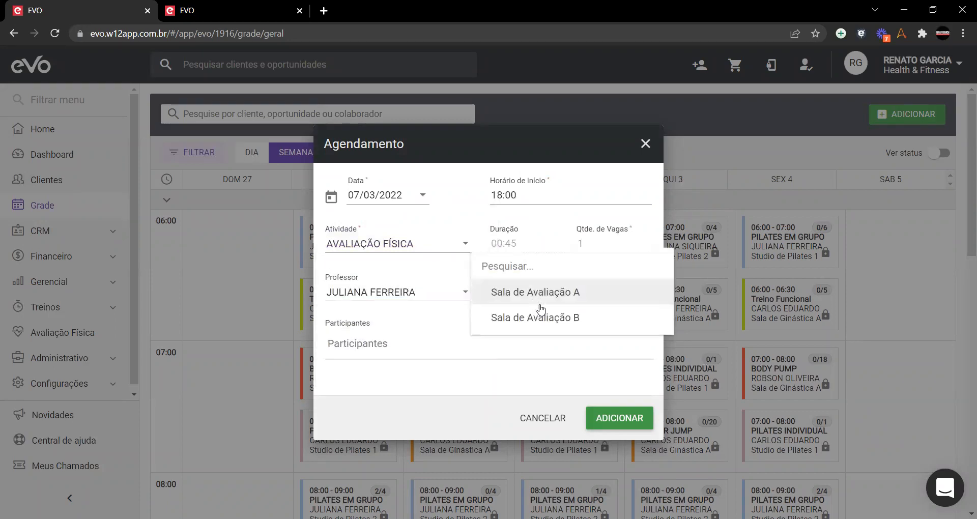
left_click(536, 322)
Step: Add the client as participant, save the appointment, and move to the 6–12 March week
left_click(390, 345)
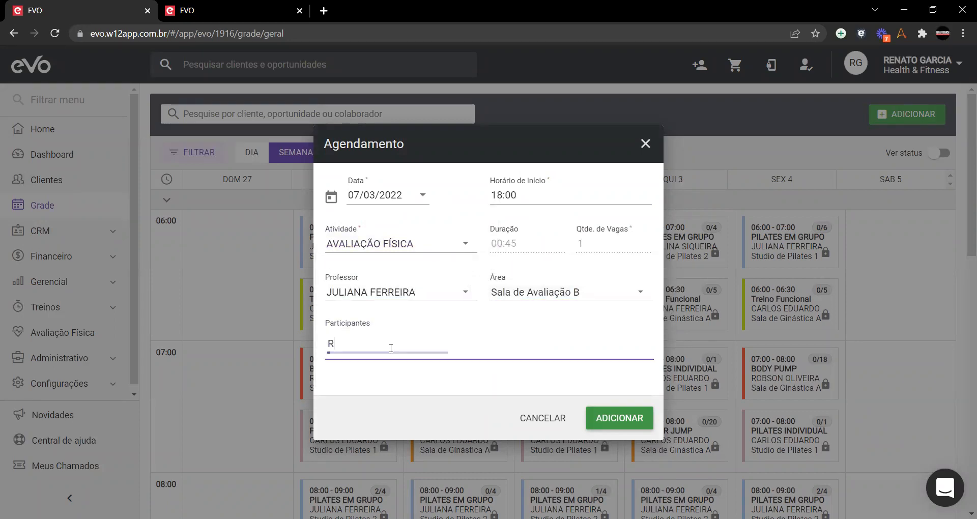
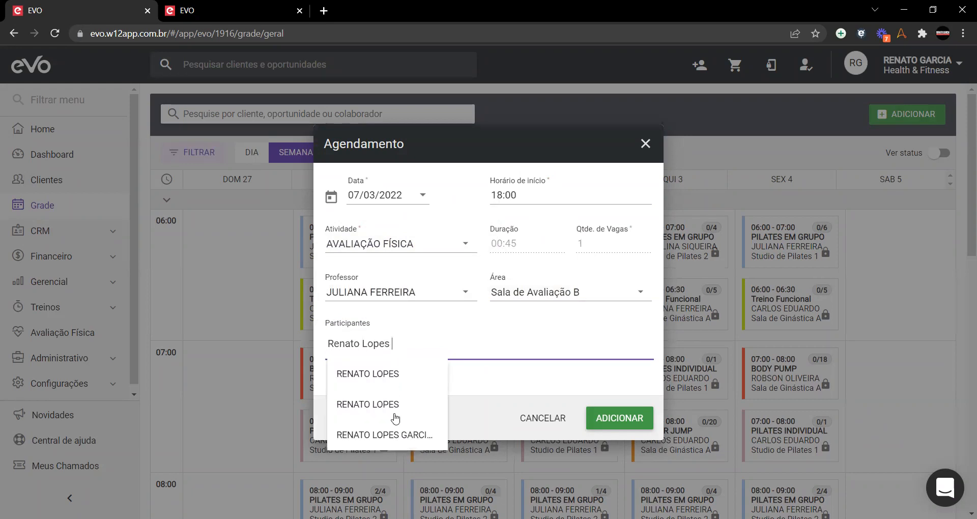
left_click(399, 434)
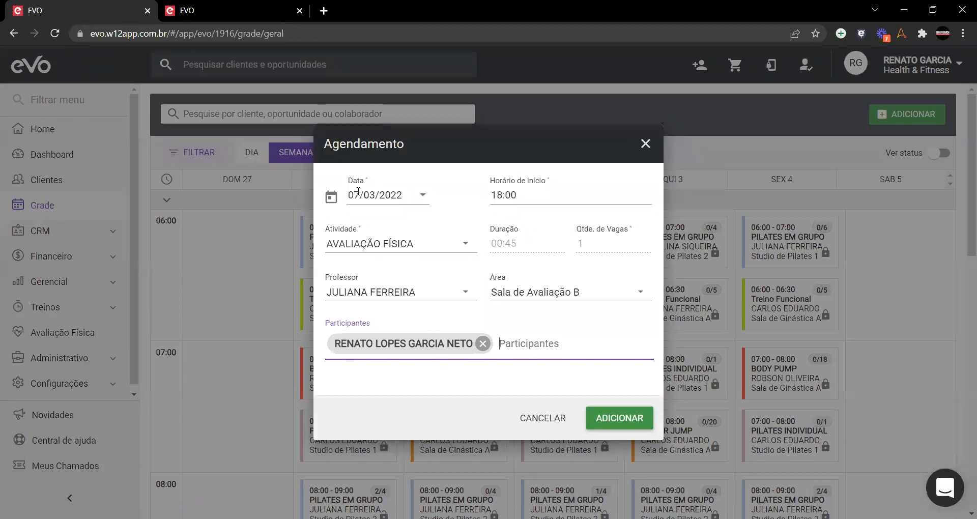
left_click(622, 419)
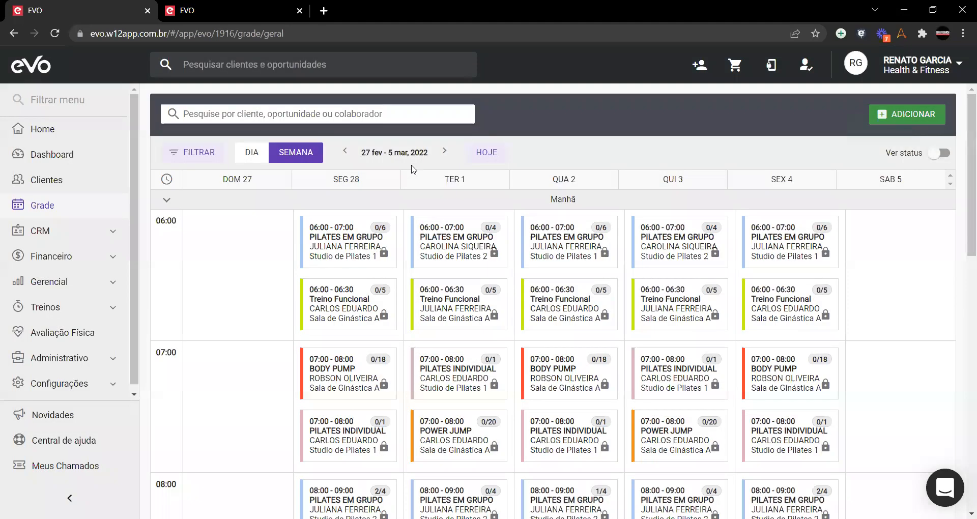
left_click(446, 152)
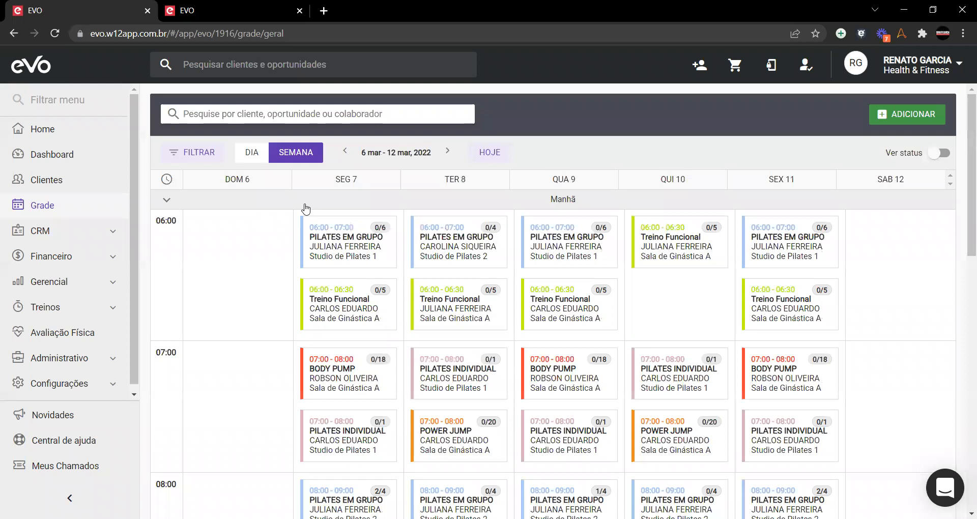
left_click(306, 205)
Step: Expand the Tarde row and open the SEG 7 18:00 Avaliação Física card
left_click(275, 224)
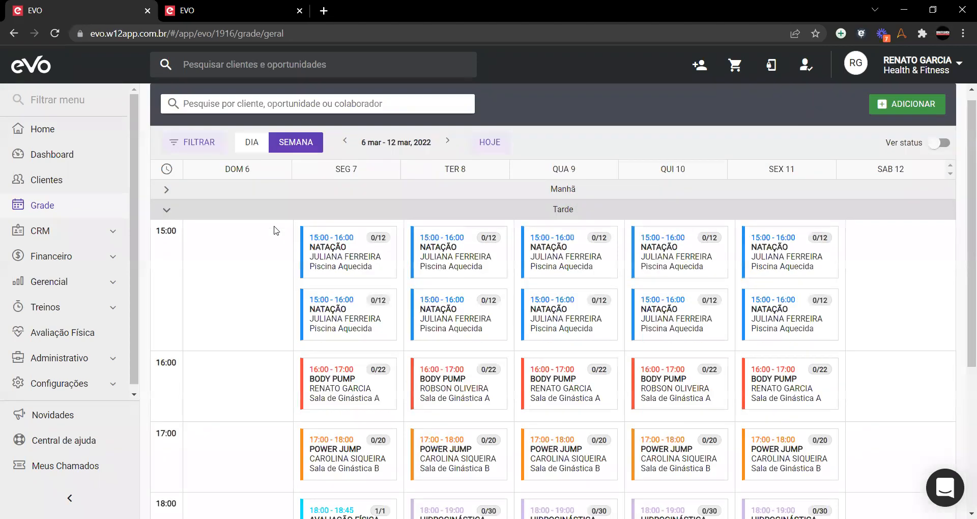
scroll(279, 255, "down", 4)
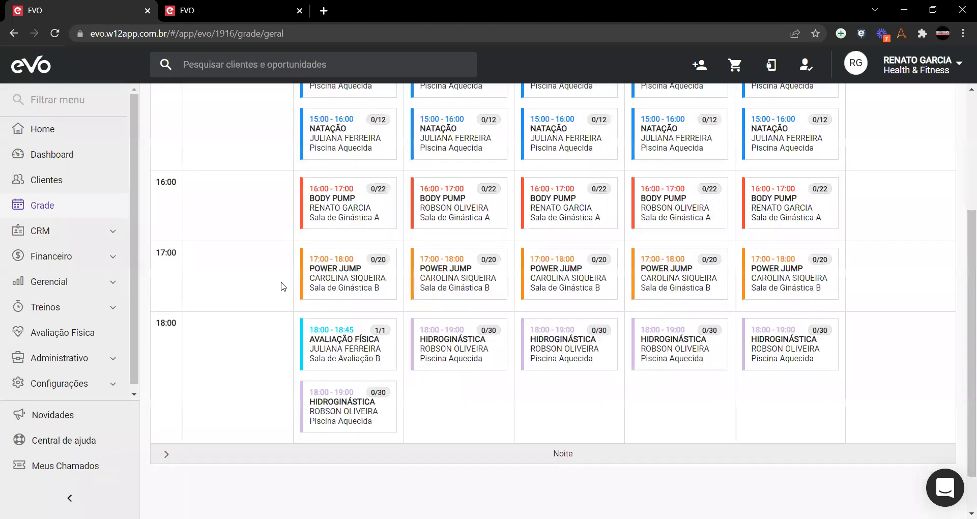
left_click(336, 353)
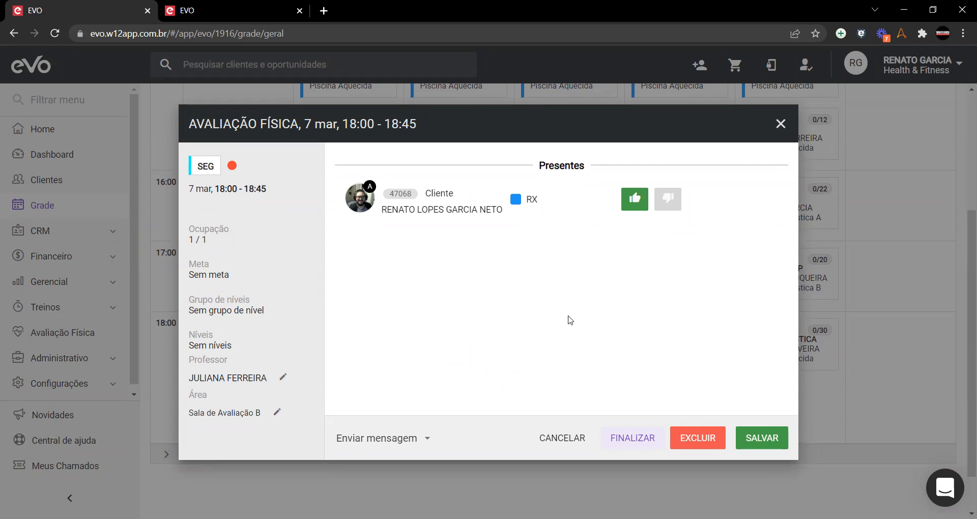
Step: Mark the client absent as Justificada, then finalize the session with Aula não aconteceu
left_click(663, 205)
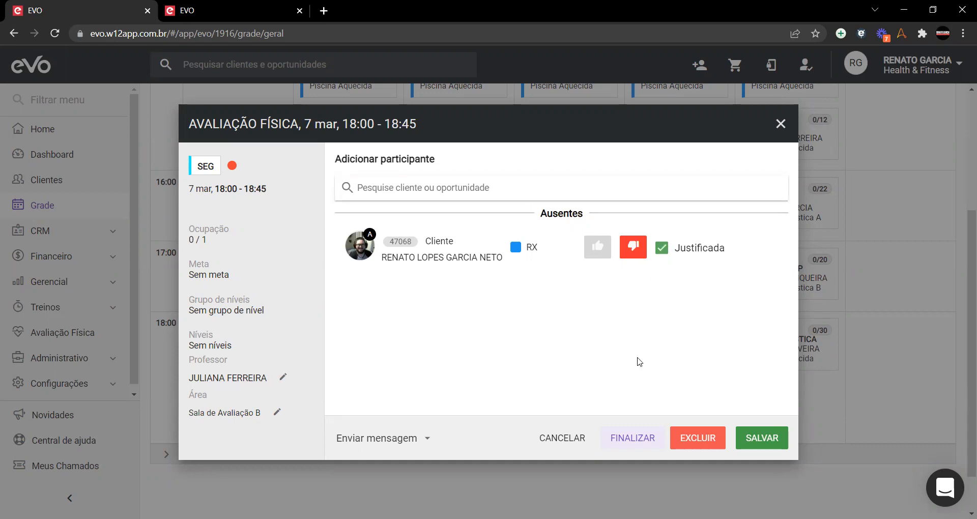
left_click(662, 248)
left_click(661, 248)
left_click(631, 445)
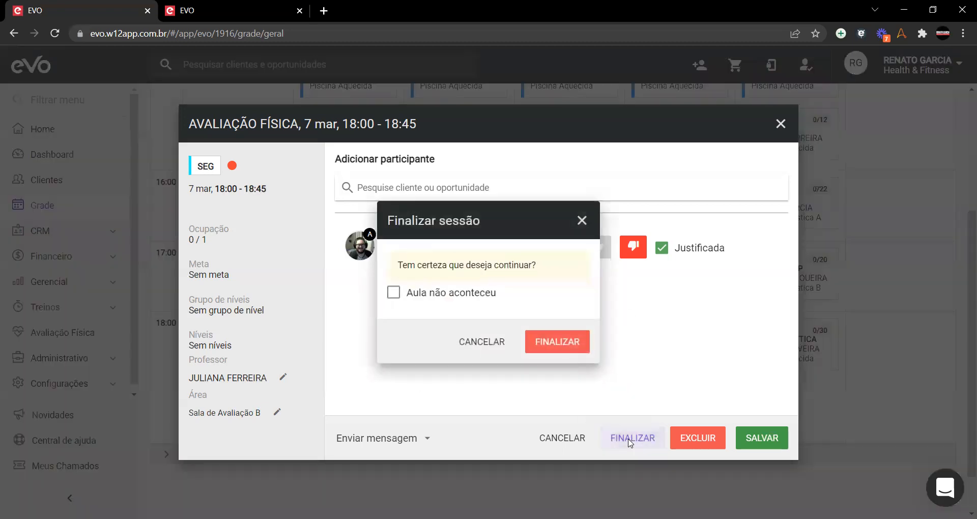
left_click(424, 299)
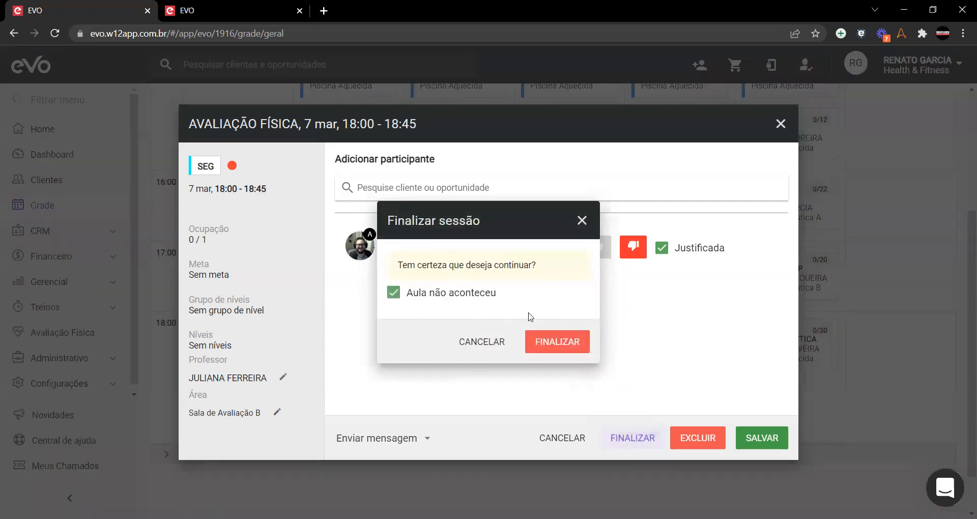
left_click(552, 342)
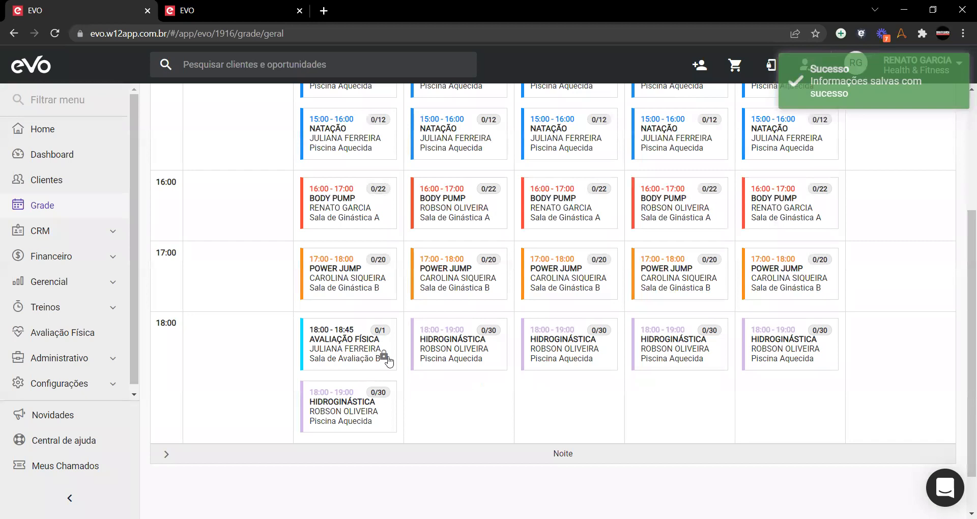
Step: Collapse the Tarde row and expand Manhã to list the week's morning classes
scroll(363, 351, "up", 5)
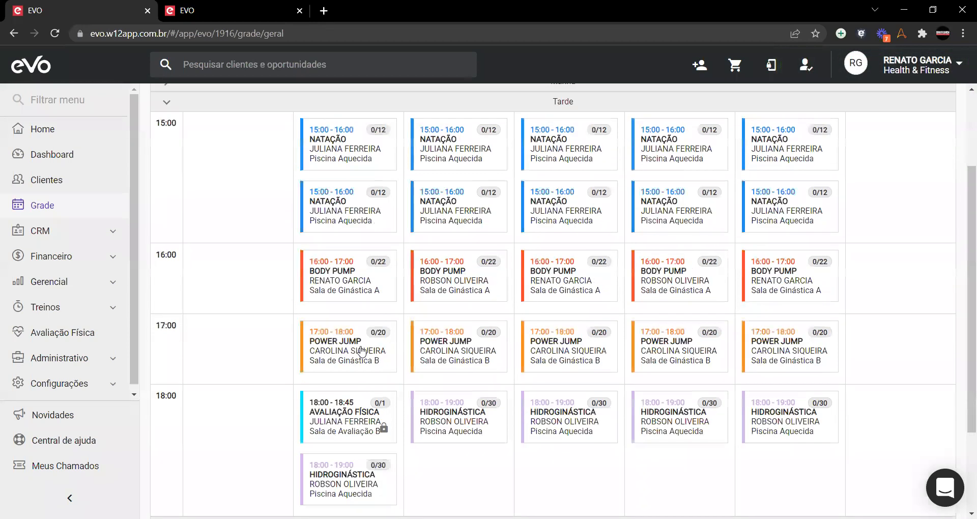
left_click(181, 217)
left_click(184, 217)
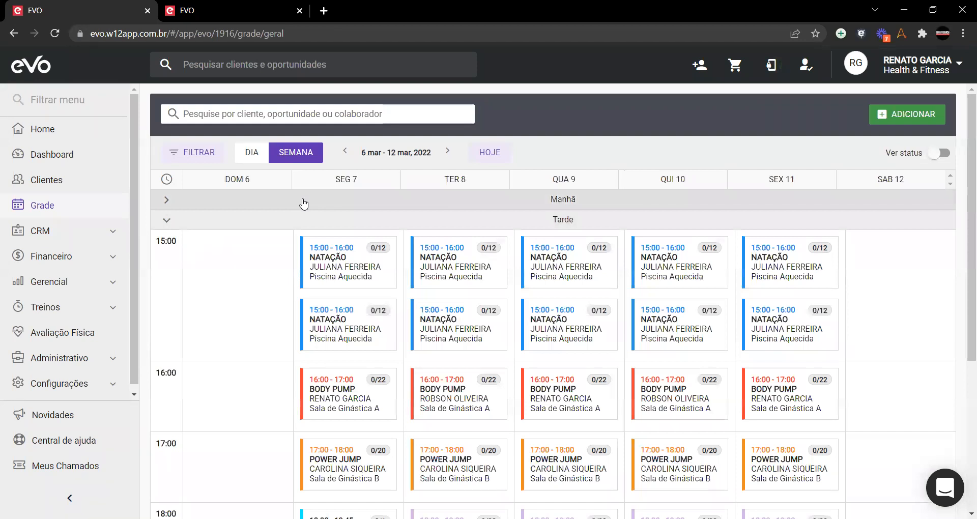
left_click(238, 214)
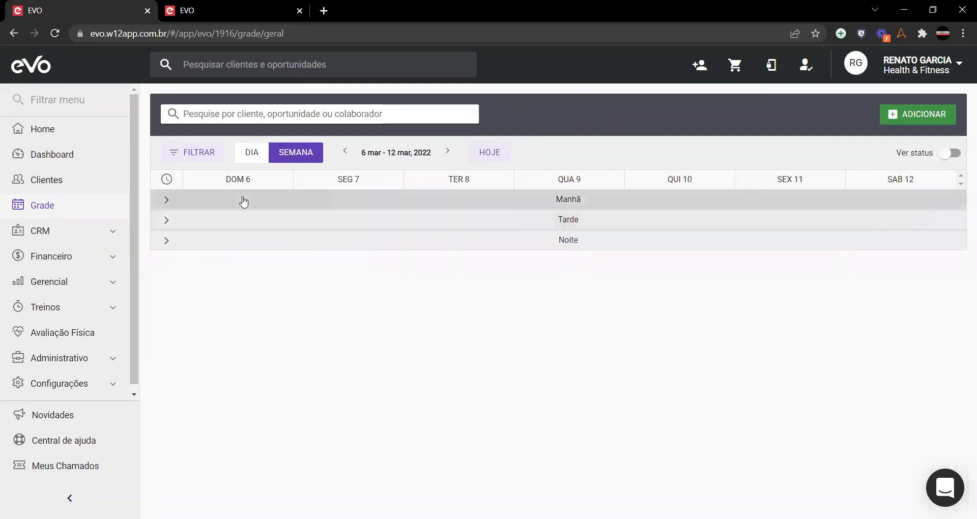
left_click(243, 201)
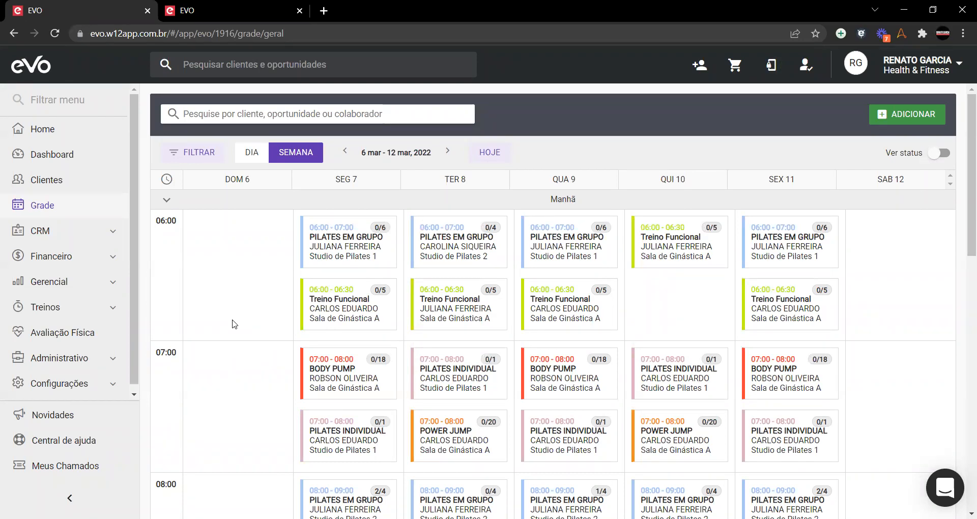
scroll(234, 324, "down", 1)
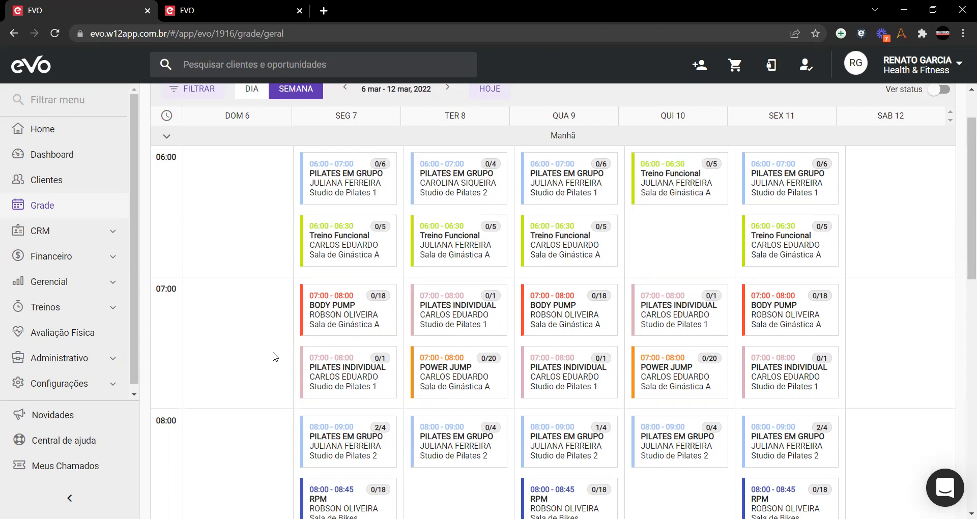
Step: Add the client to the SEG 7 07:00 BODY PUMP class and save, making it 1/18
left_click(327, 327)
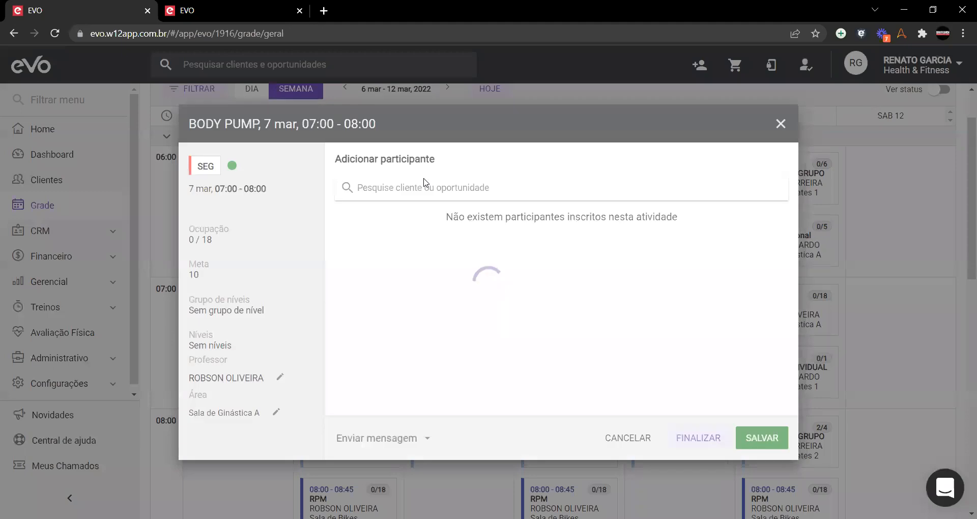
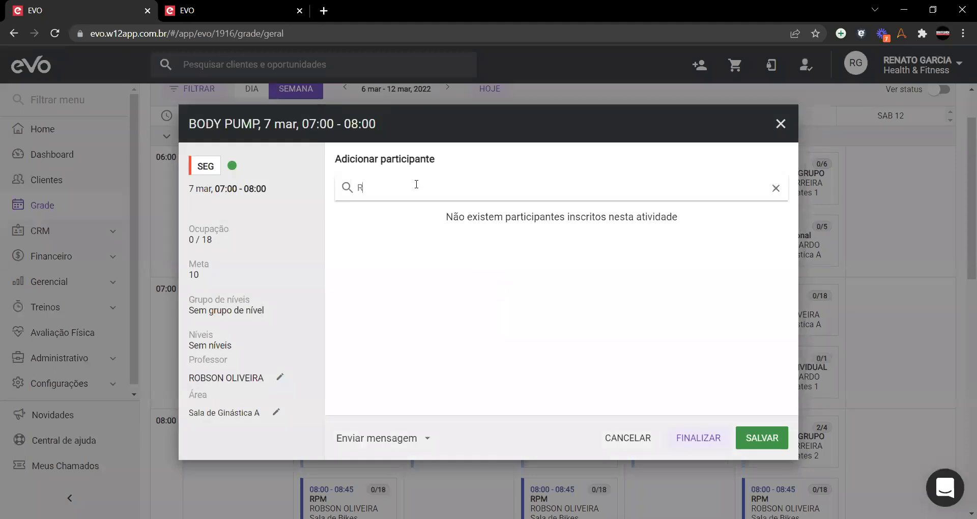
left_click(511, 193)
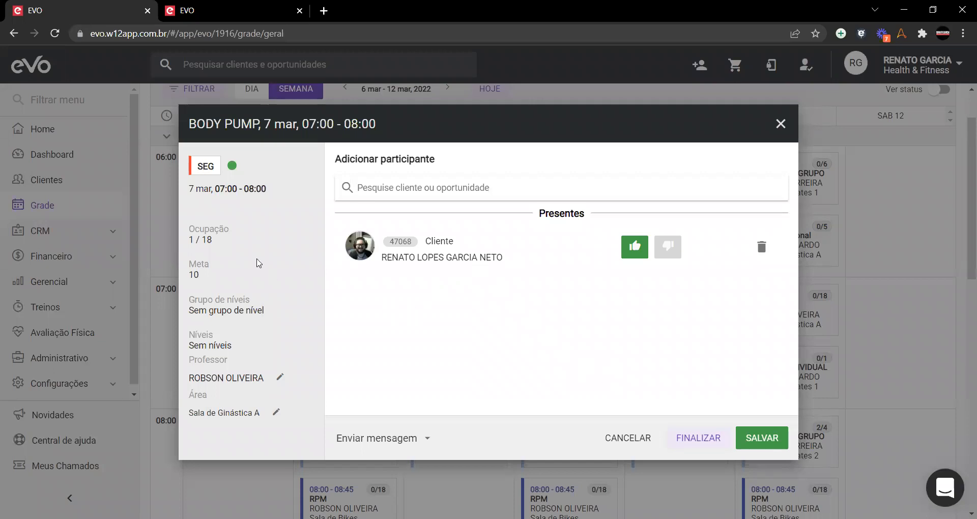
left_click(759, 441)
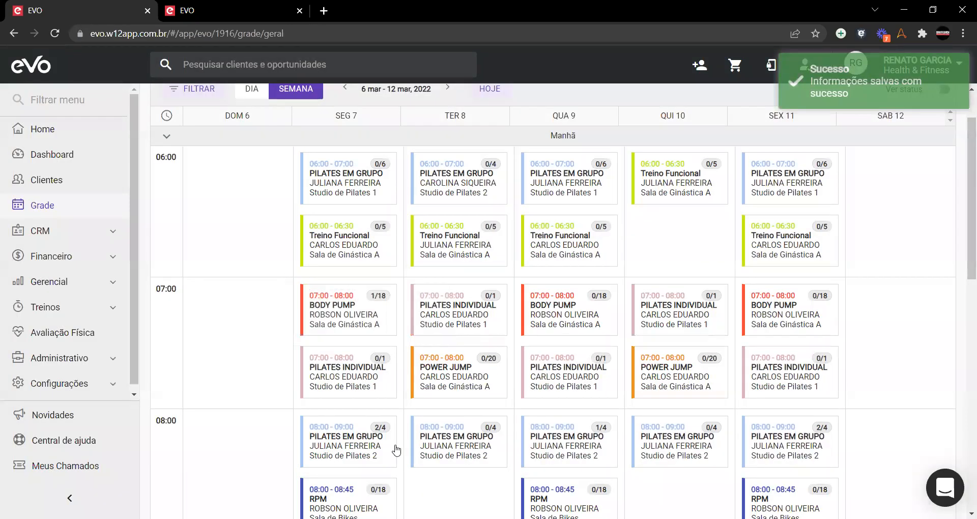
Step: Reopen BODY PUMP, open a PUSH message but close it unsent, then close the class dialog
left_click(354, 320)
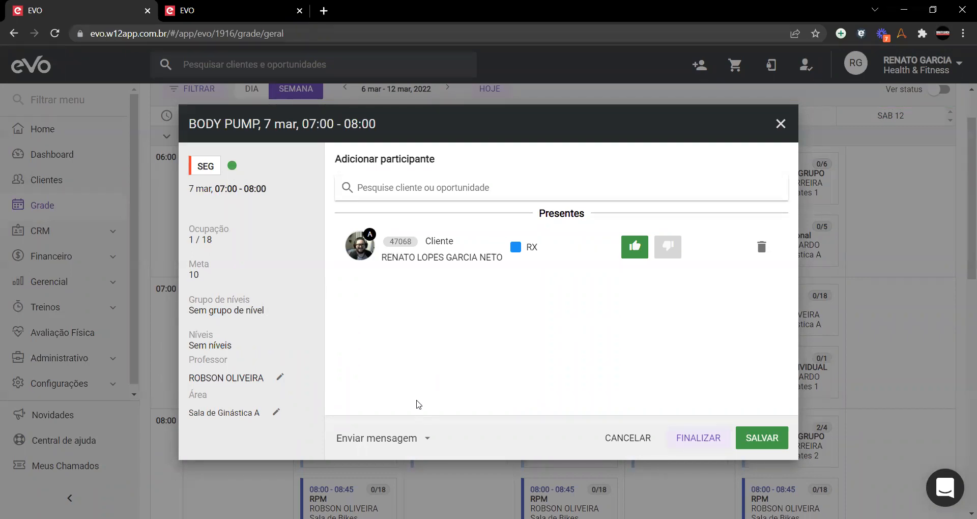
left_click(433, 444)
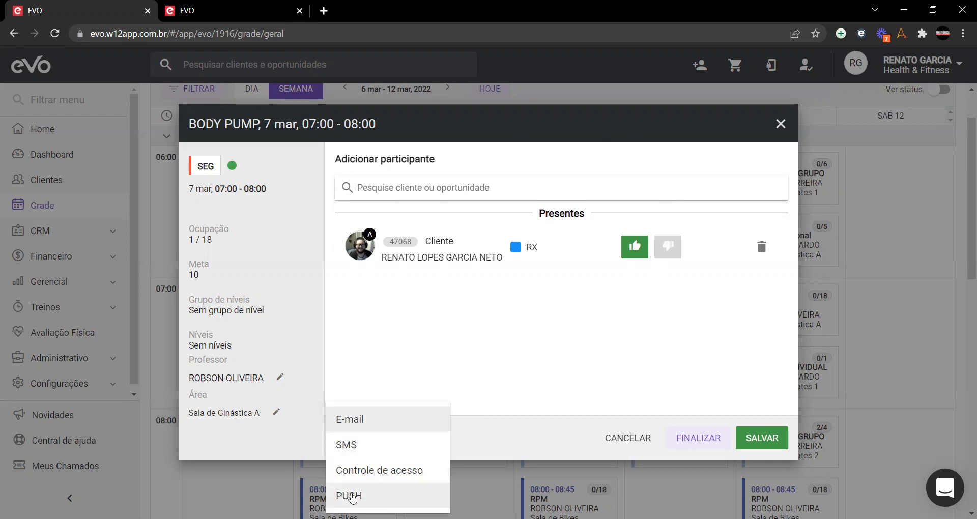
left_click(350, 496)
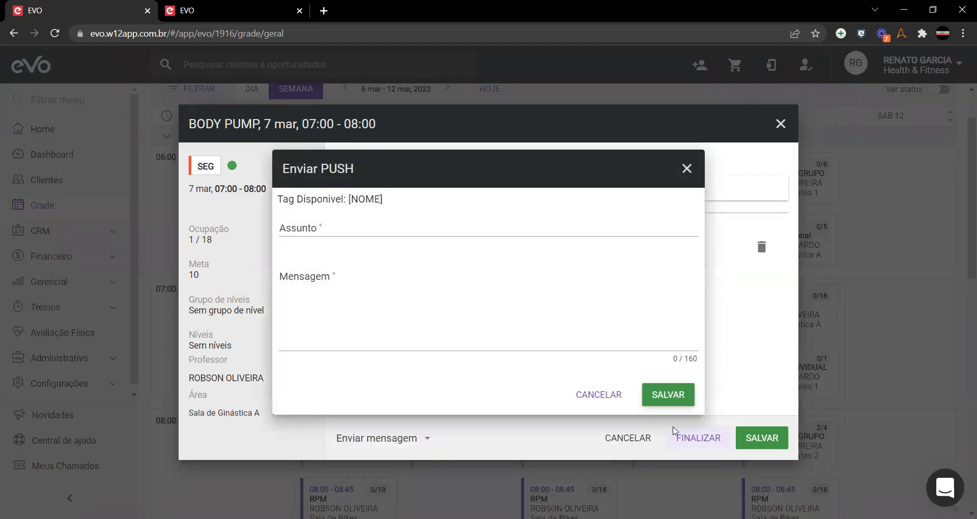
left_click(686, 169)
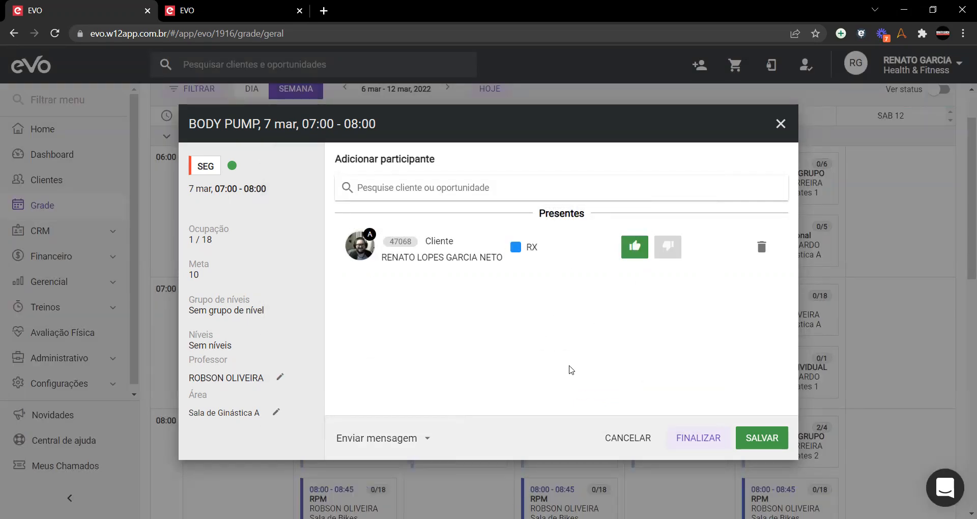
left_click(780, 124)
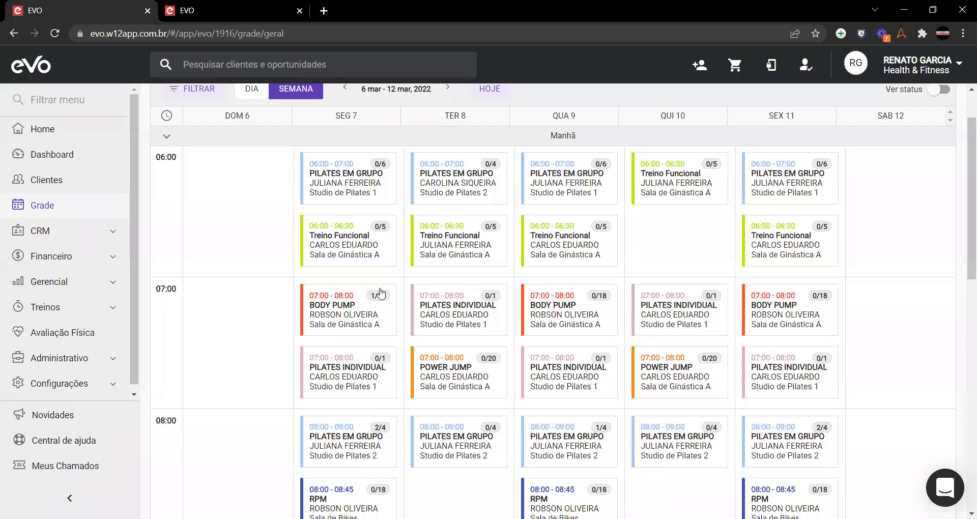
mouse_move(370, 334)
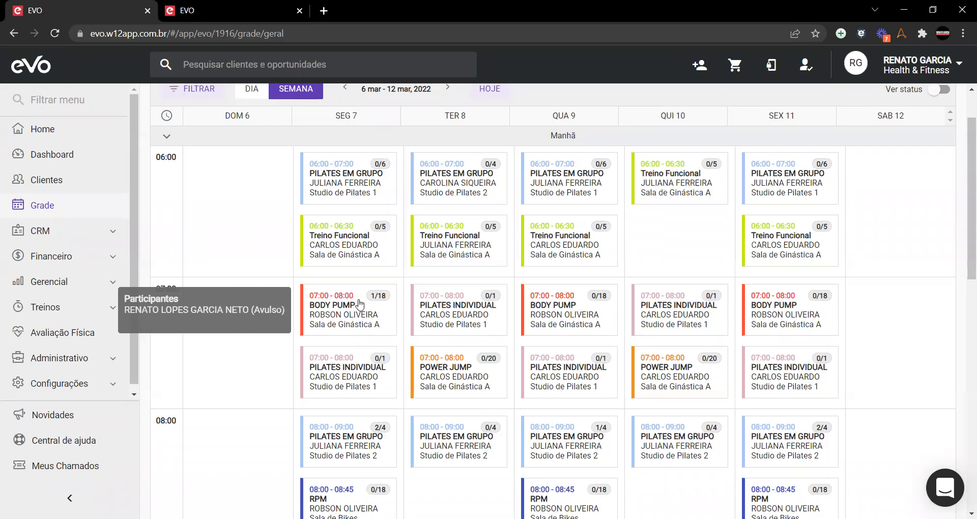
scroll(358, 304, "down", 2)
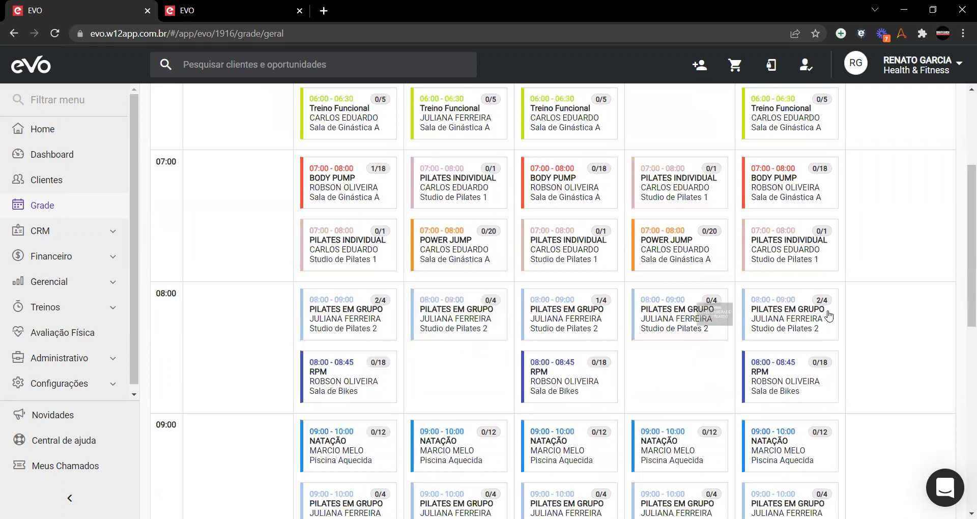
Step: Open the 7 March 08:00 PILATES EM GRUPO class and use VER PERFIL on its first participant
left_click(379, 314)
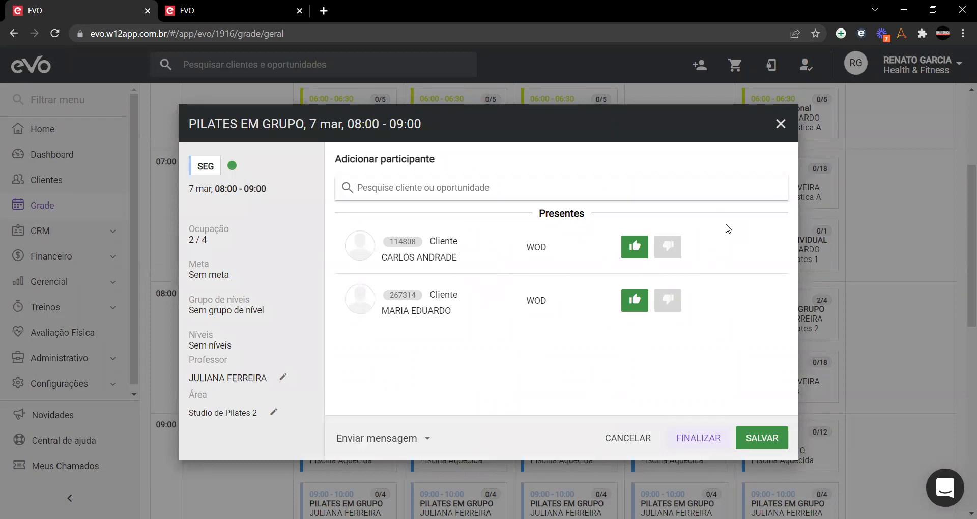
left_click(781, 124)
left_click(359, 329)
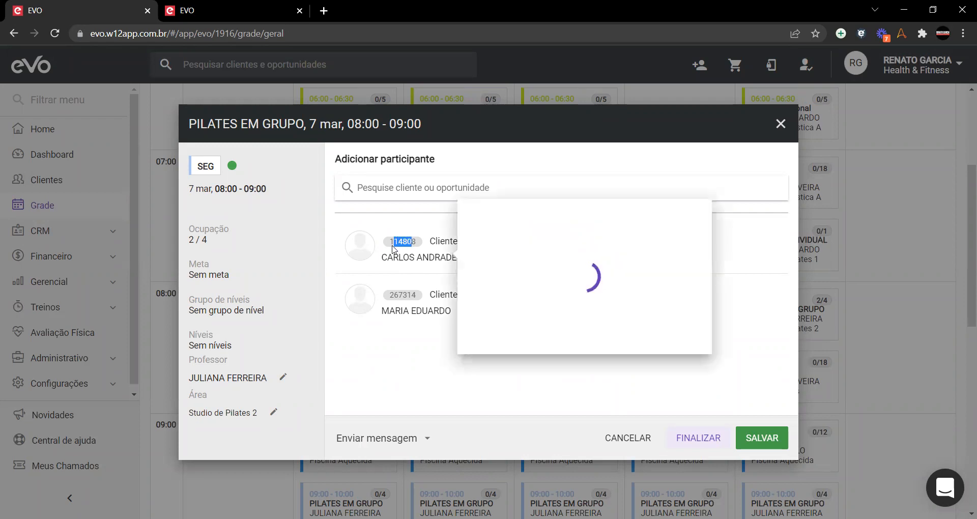
mouse_move(393, 248)
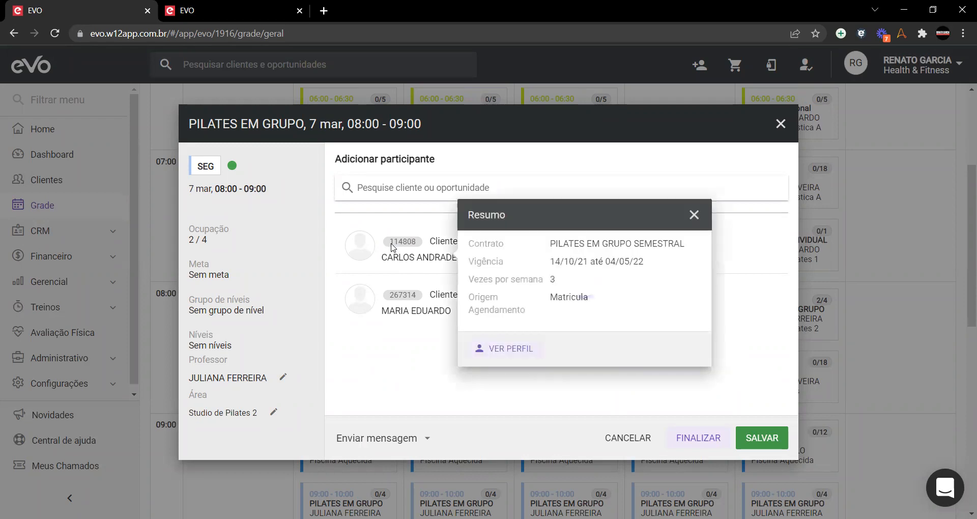
left_click(517, 354)
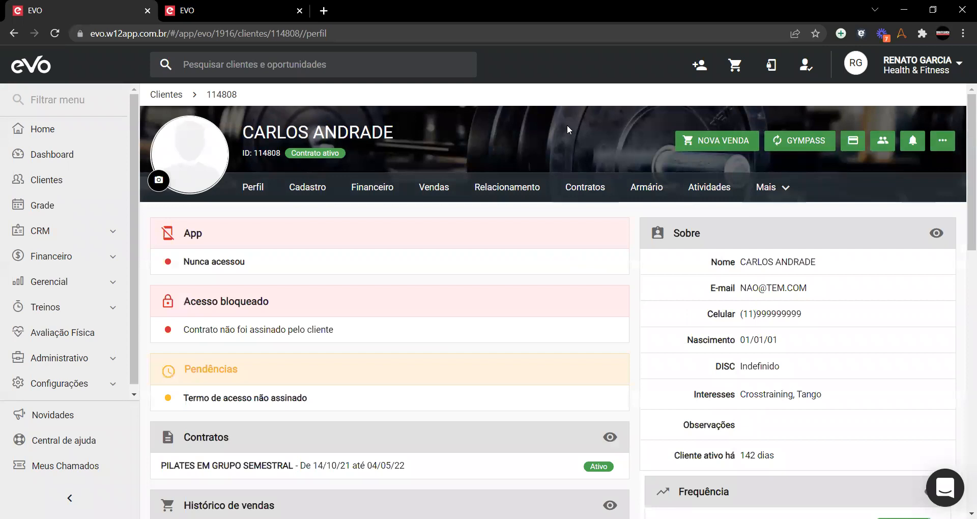
Step: Open the client's PILATES EM GRUPO SEMESTRAL enrollment, showing its Mon, Wed, Fri 08:00–09:00 slots
left_click(713, 190)
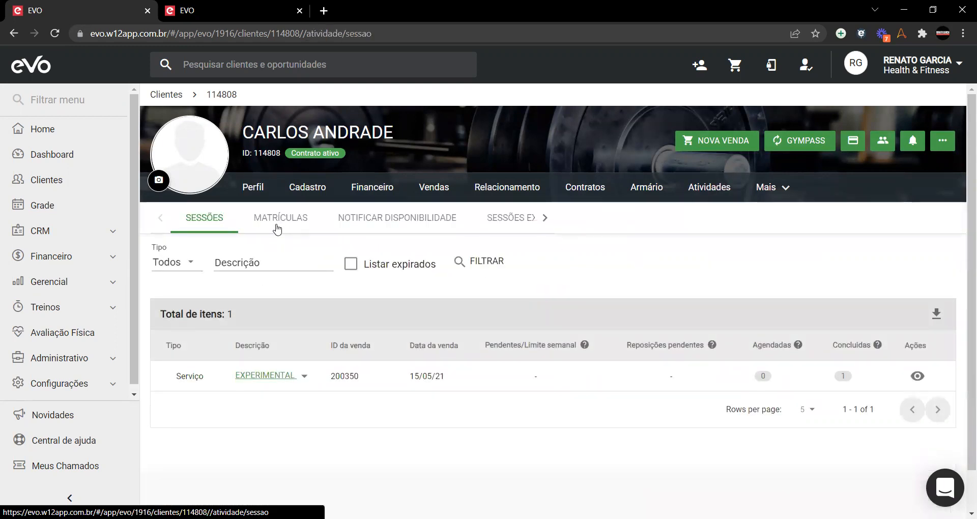
left_click(288, 222)
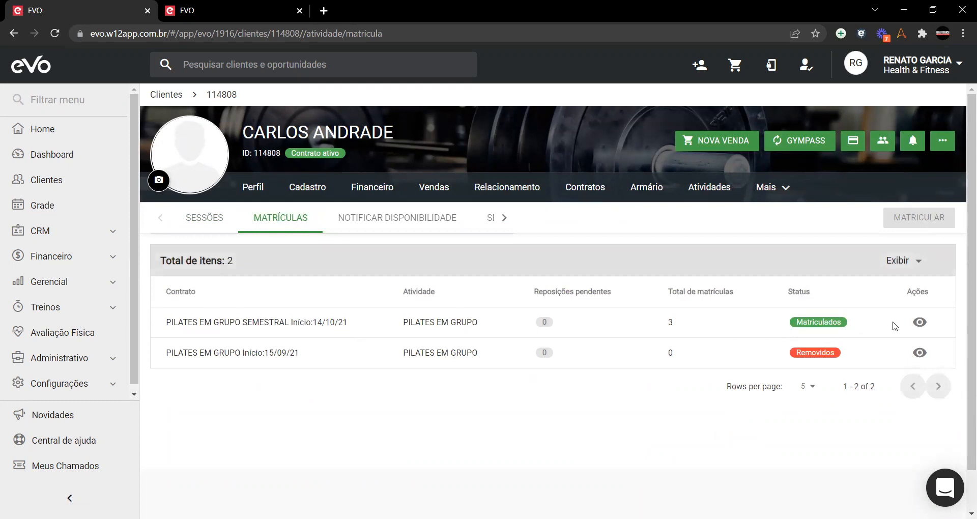
left_click(920, 324)
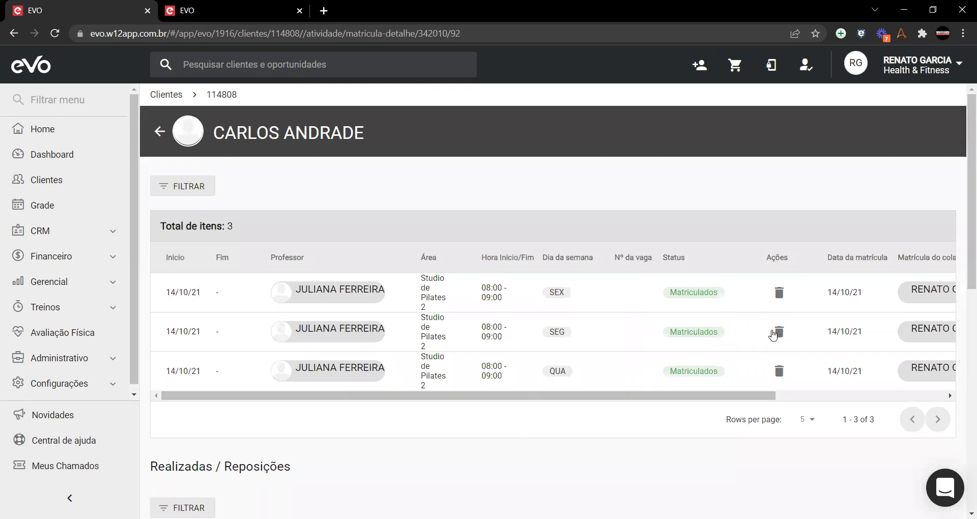
Step: Remove the client's Monday 08:00 Pilates em Grupo slot, keeping the Wednesday and Friday slots
left_click(775, 334)
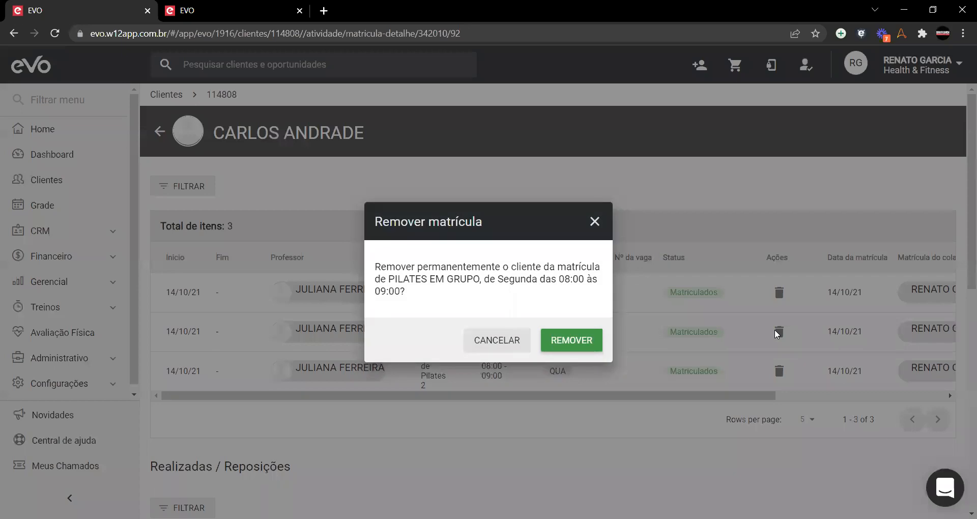
left_click(596, 222)
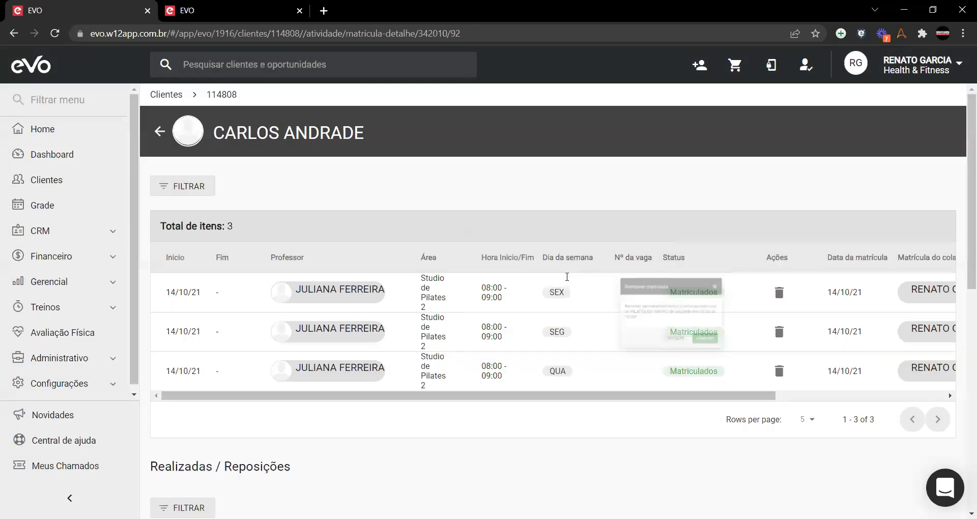
left_click(781, 334)
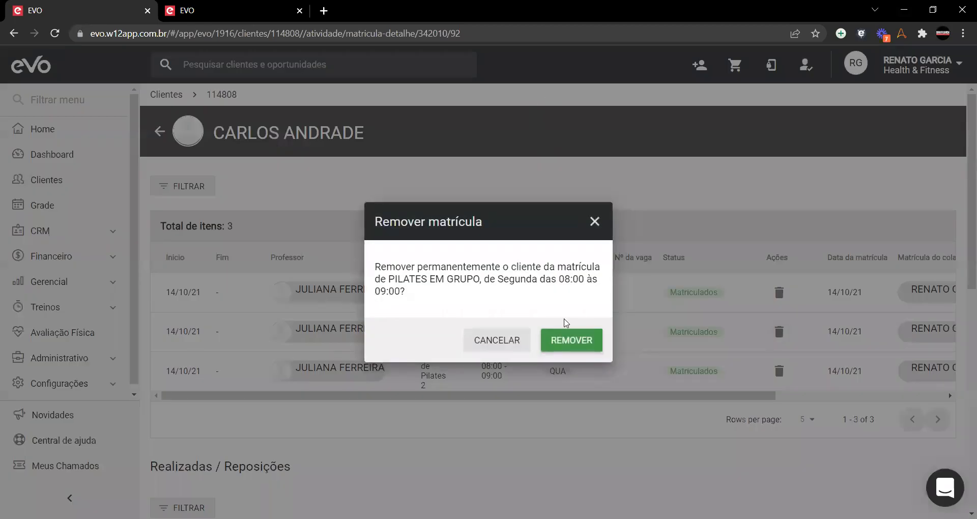
left_click(568, 340)
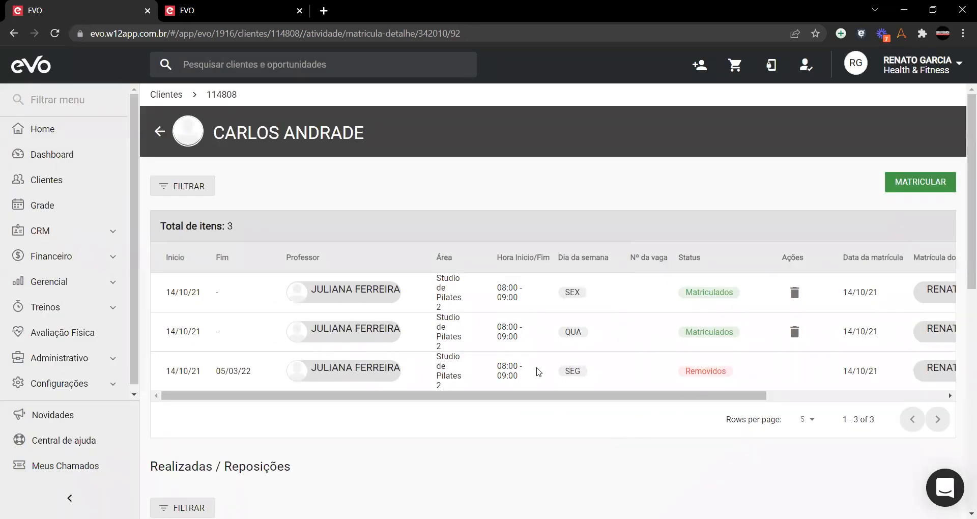
left_click(904, 189)
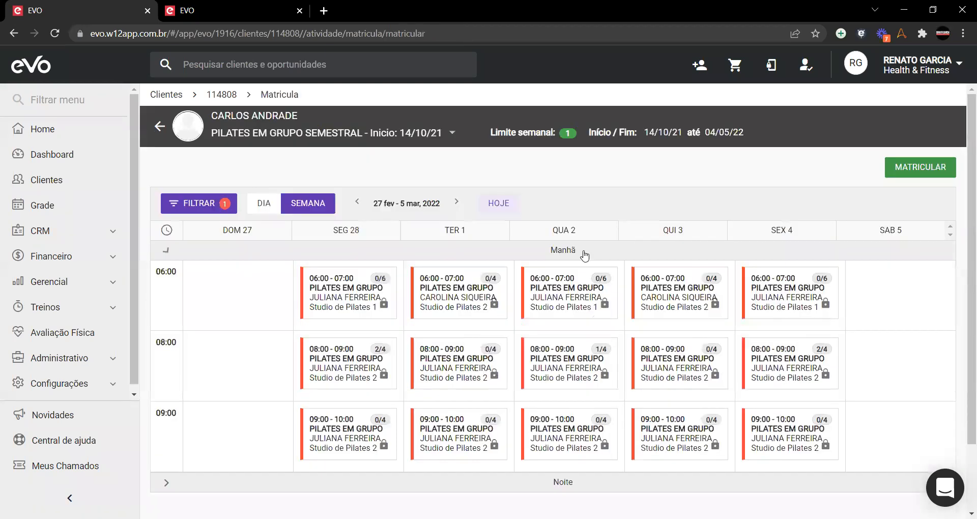
Step: Enroll the client in Monday 7 March 19:00 Pilates em Grupo in Studio de Pilates 1, then return to the profile
scroll(587, 255, "down", 2)
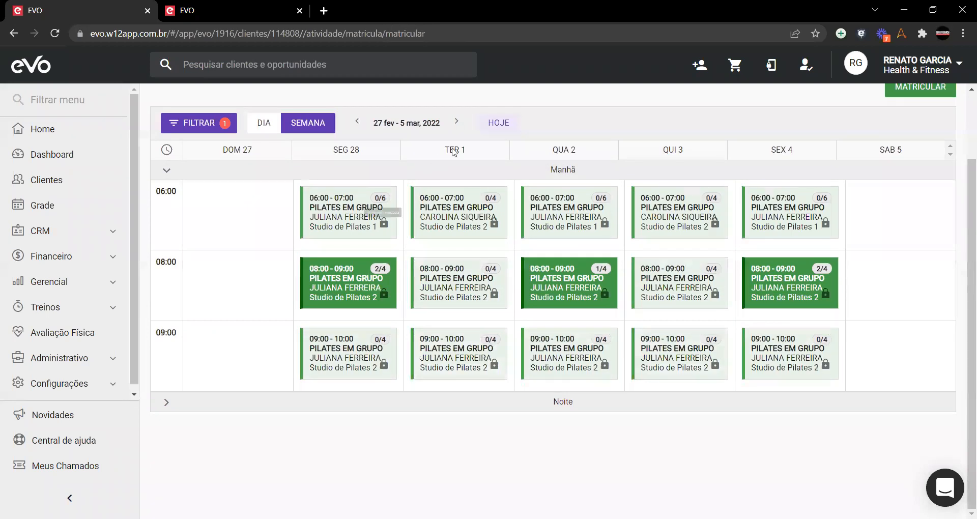
left_click(462, 125)
mouse_move(340, 290)
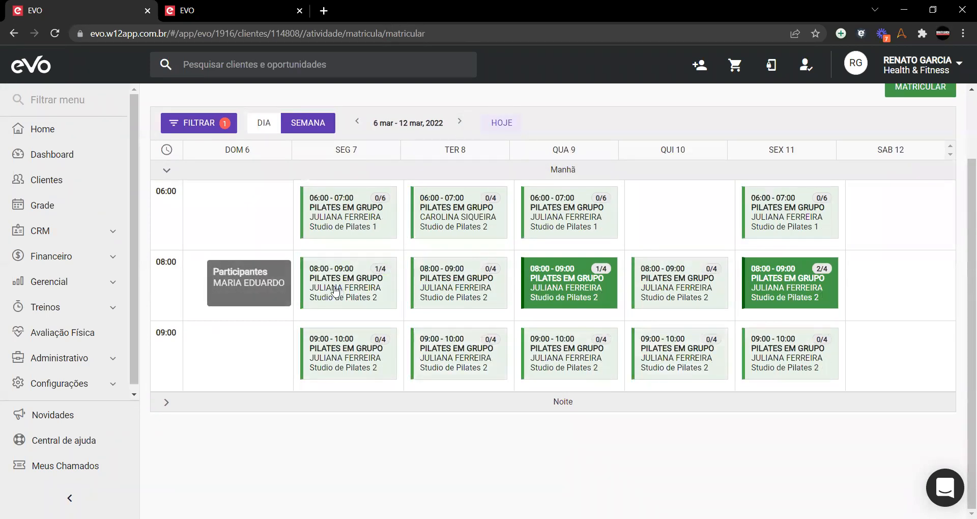
left_click(209, 400)
scroll(374, 292, "down", 2)
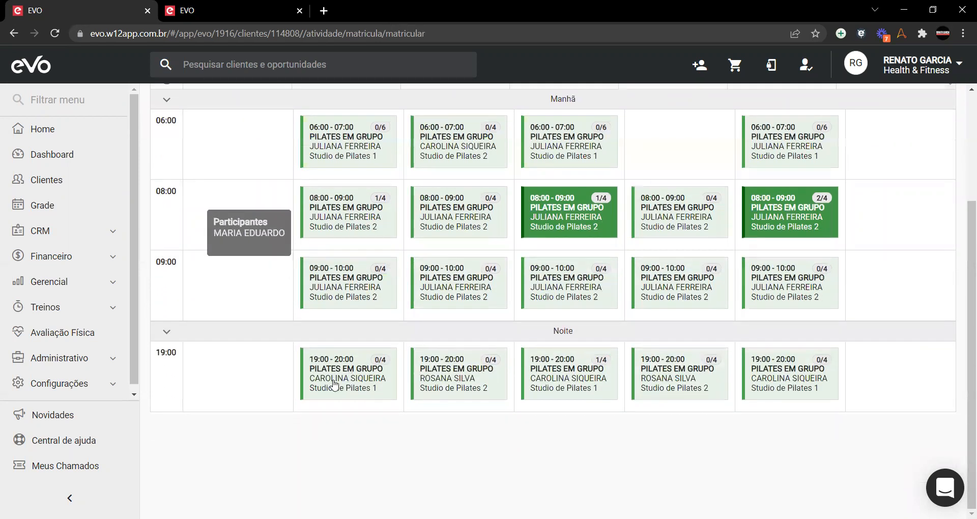
left_click(332, 385)
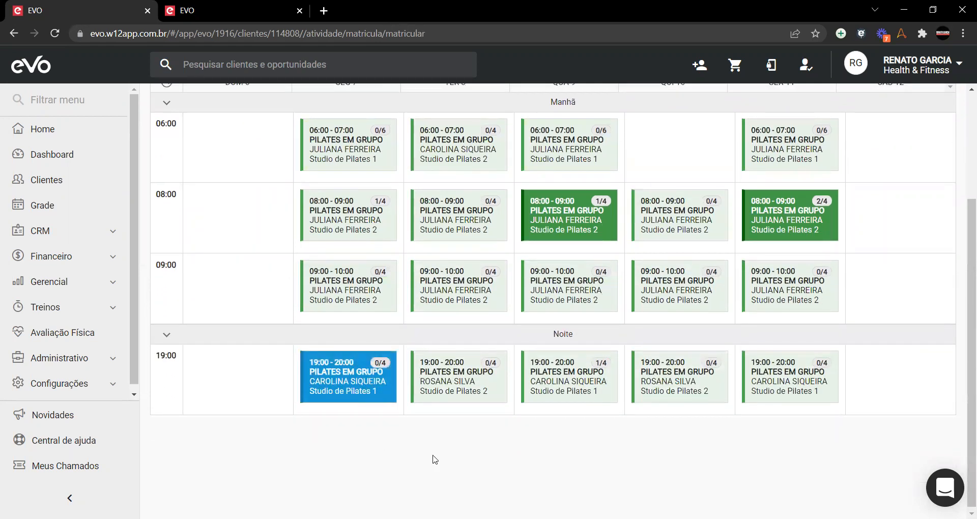
scroll(434, 458, "up", 4)
left_click(909, 167)
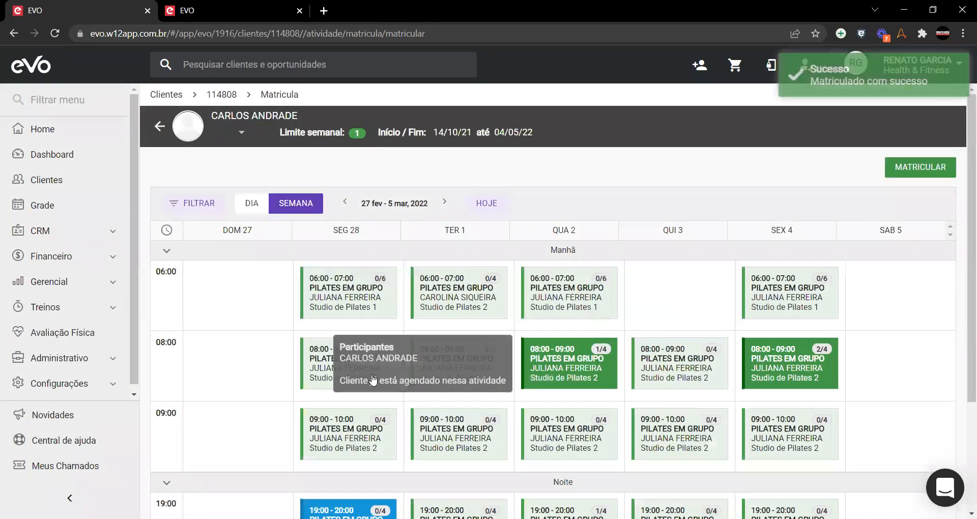
scroll(229, 240, "down", 3)
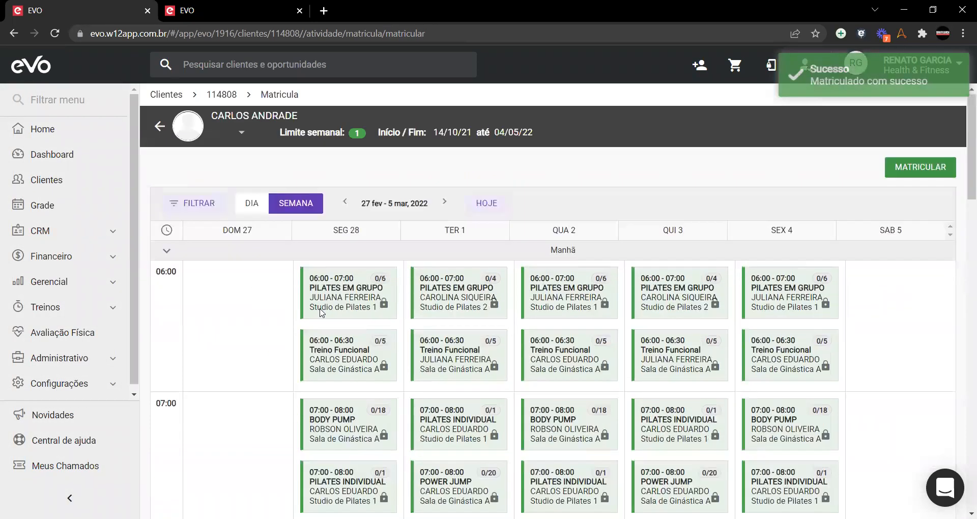
left_click(157, 125)
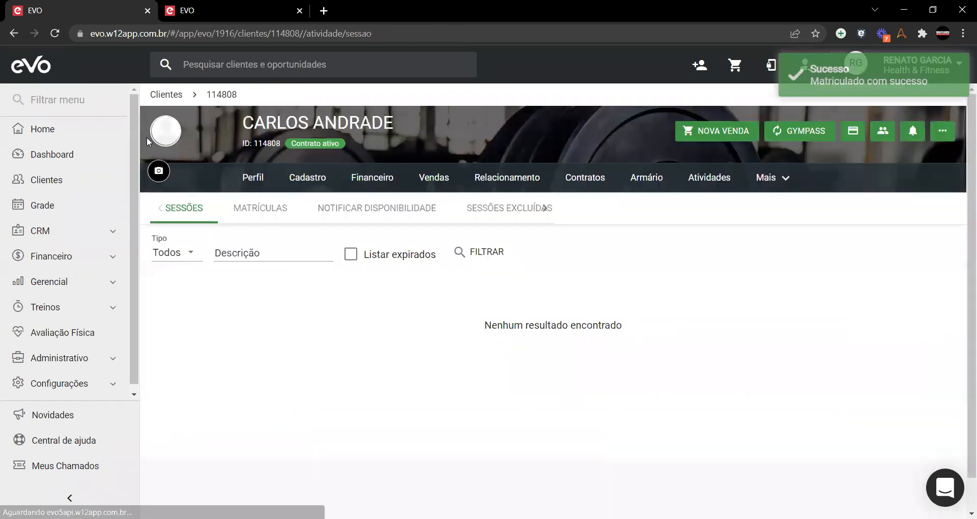
Step: In the weekly class schedule, review the morning and afternoon classes and the 07:00 Pilates Individual class details
left_click(68, 212)
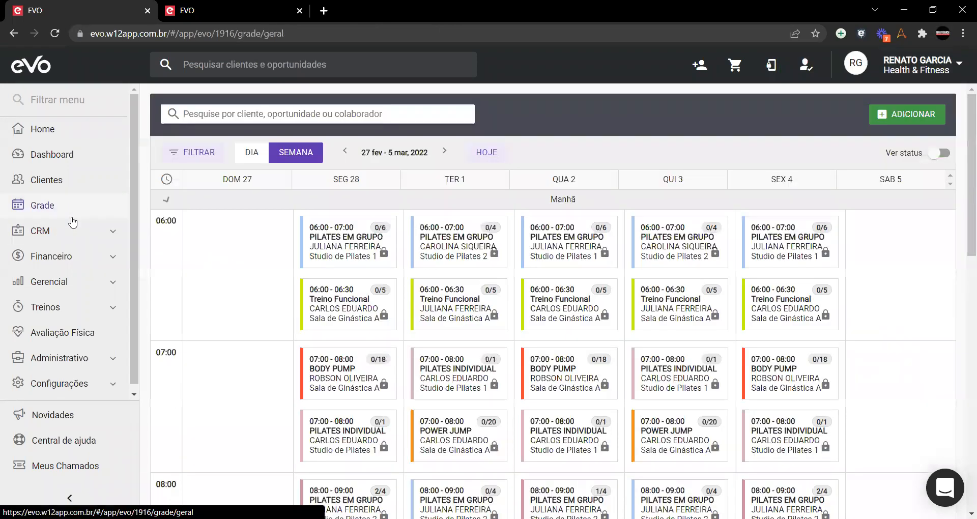
left_click(202, 202)
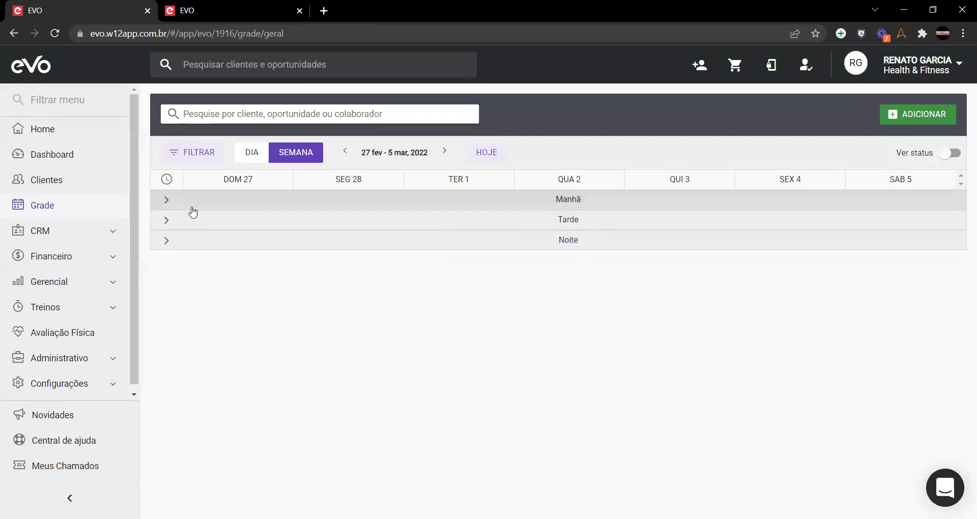
left_click(179, 224)
left_click(179, 223)
left_click(192, 204)
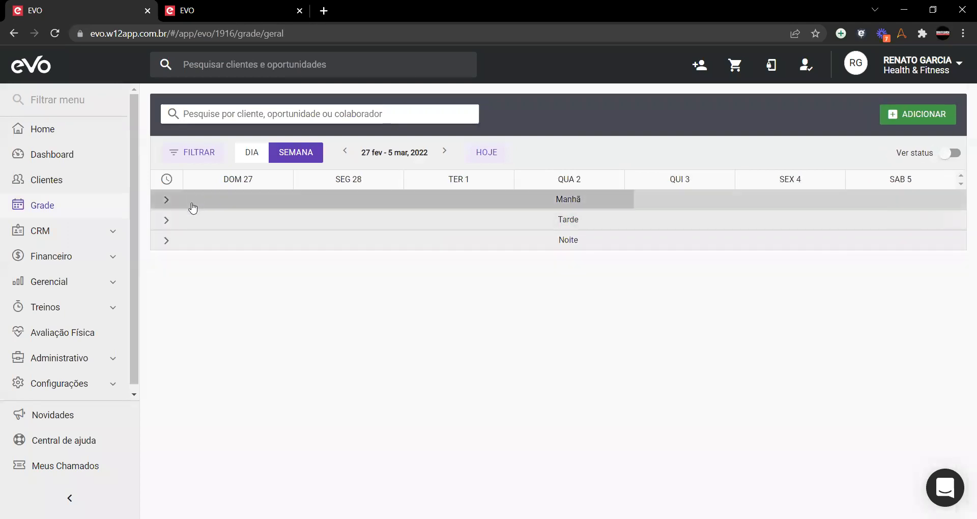
scroll(293, 304, "down", 3)
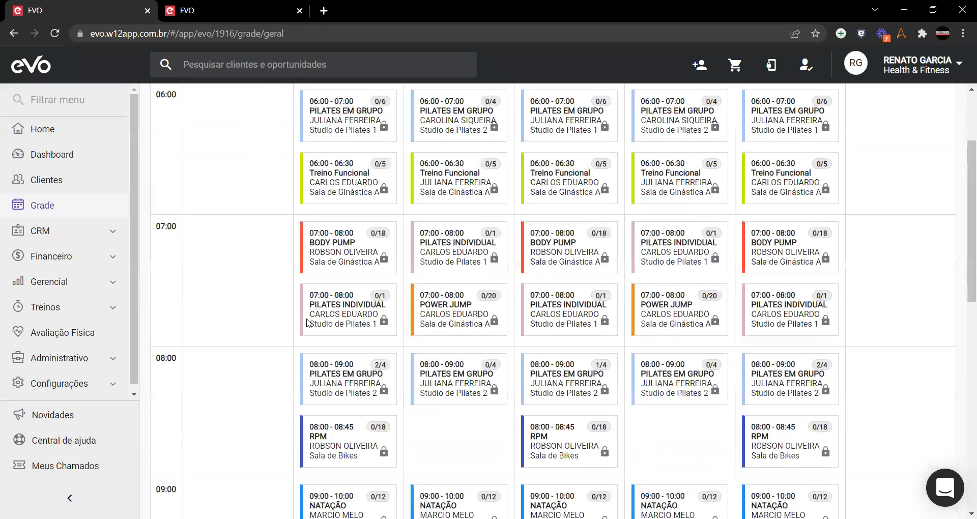
left_click(364, 309)
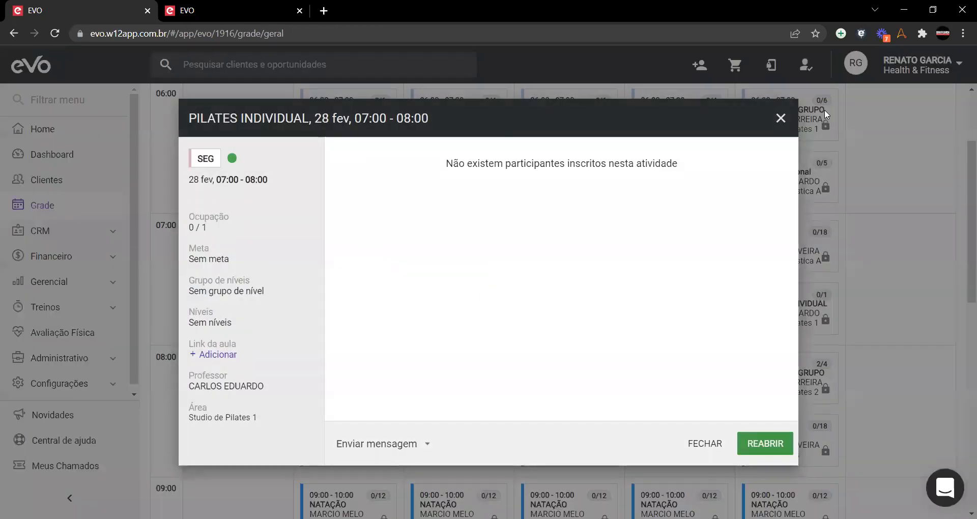
left_click(781, 118)
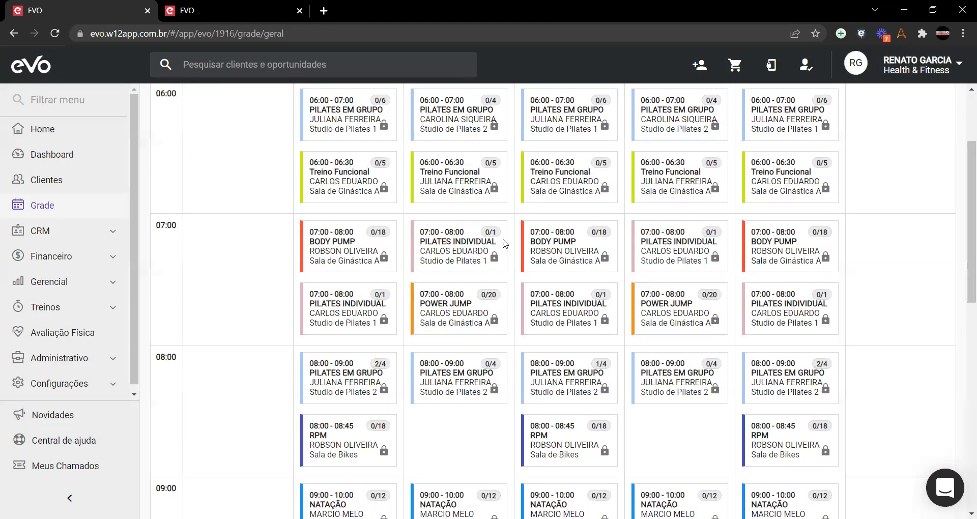
Step: Browse the morning and afternoon classes again, then advance the schedule to 6–12 March 2022
scroll(333, 304, "down", 5)
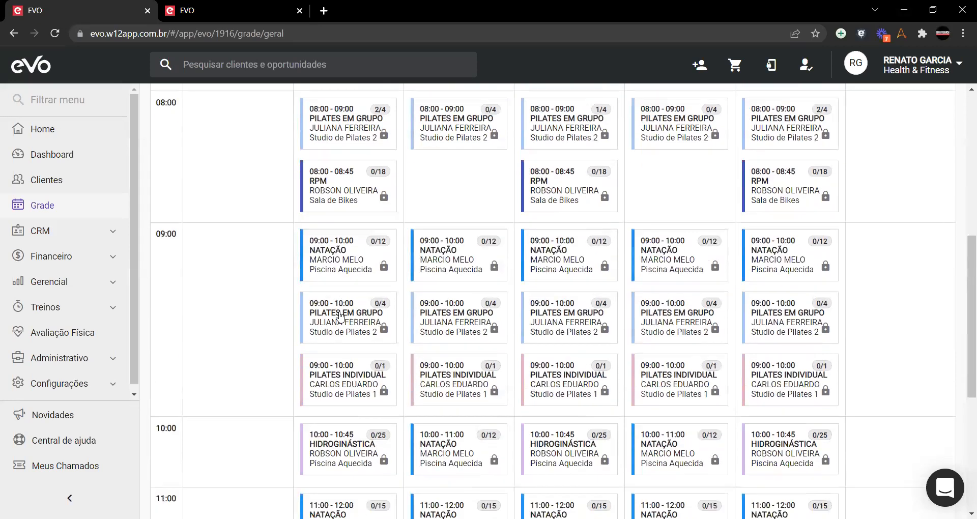
scroll(334, 316, "down", 4)
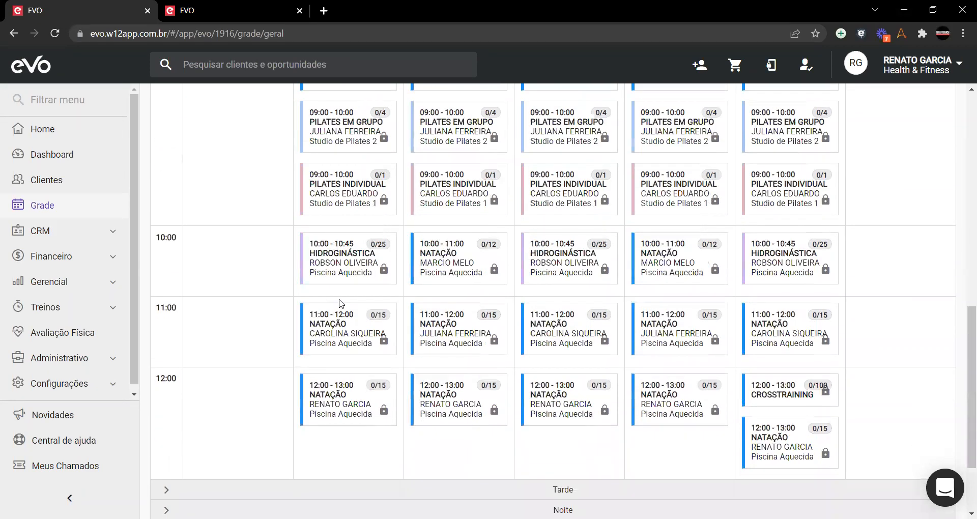
scroll(340, 304, "up", 9)
scroll(340, 304, "up", 3)
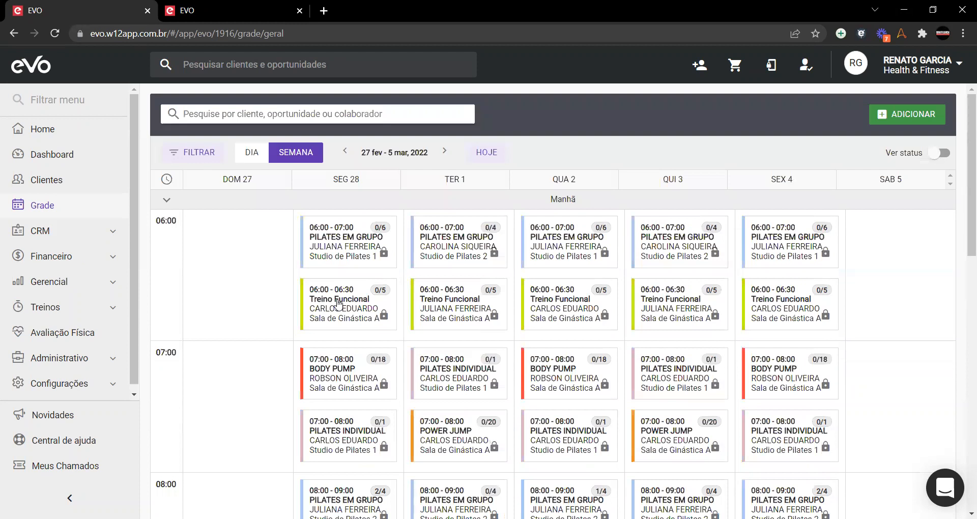
left_click(363, 198)
left_click(352, 220)
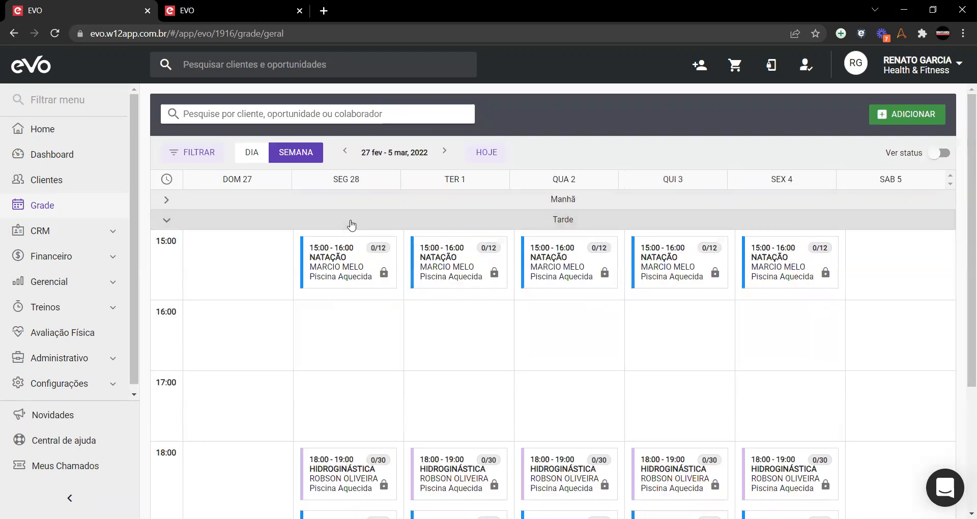
scroll(336, 264, "down", 4)
scroll(331, 240, "up", 4)
left_click(333, 222)
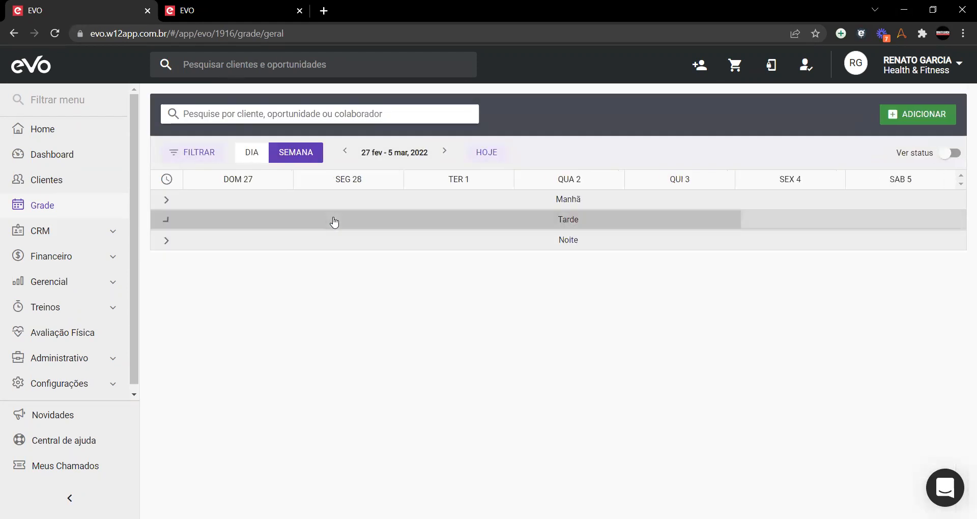
left_click(349, 207)
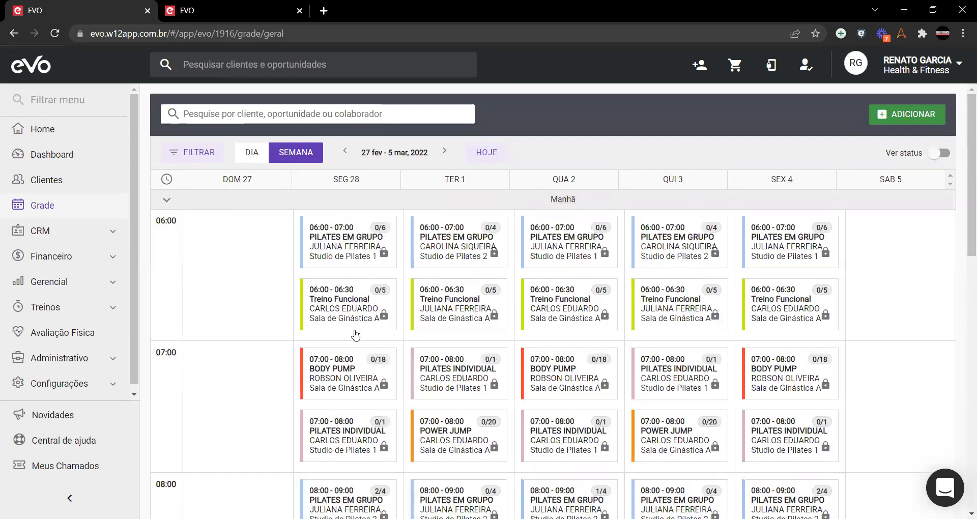
scroll(511, 277, "down", 3)
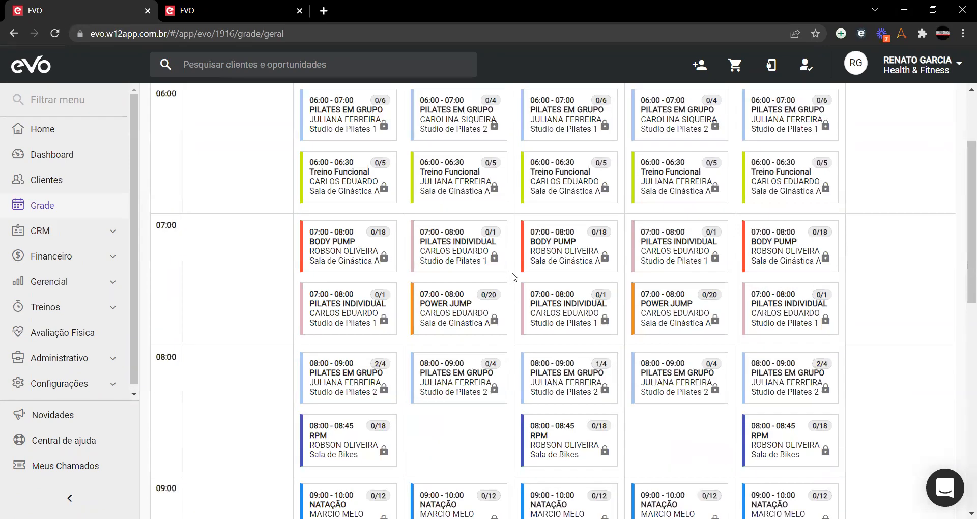
mouse_move(357, 380)
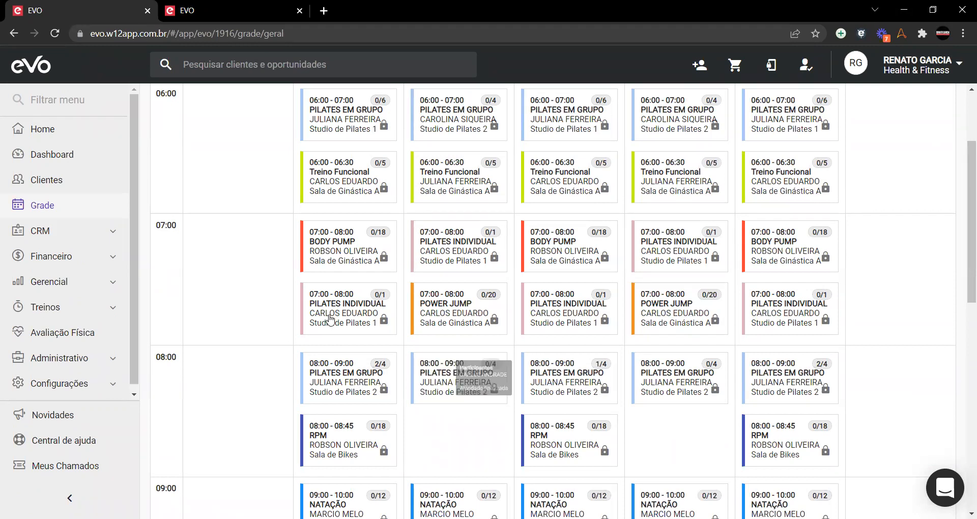
scroll(322, 285, "up", 3)
scroll(357, 190, "down", 4)
mouse_move(533, 310)
scroll(533, 311, "up", 4)
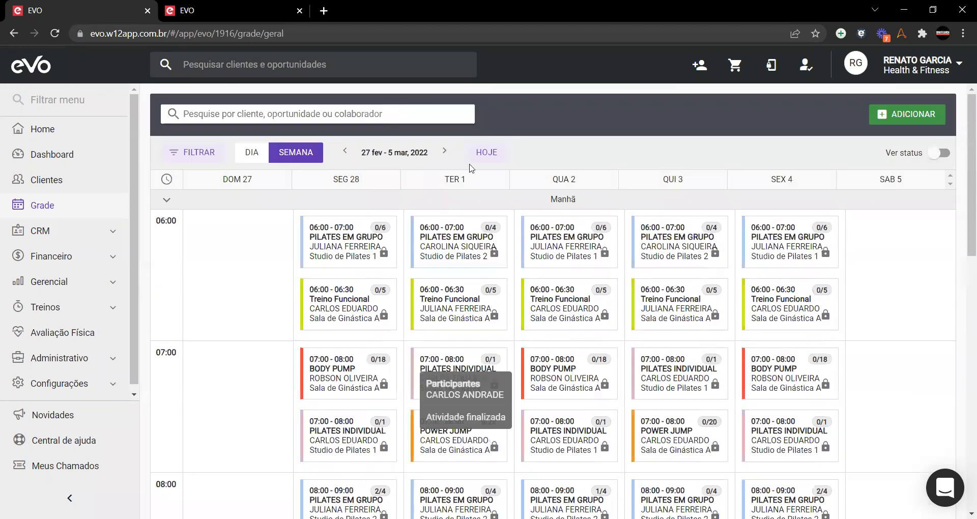
left_click(442, 152)
scroll(364, 275, "down", 4)
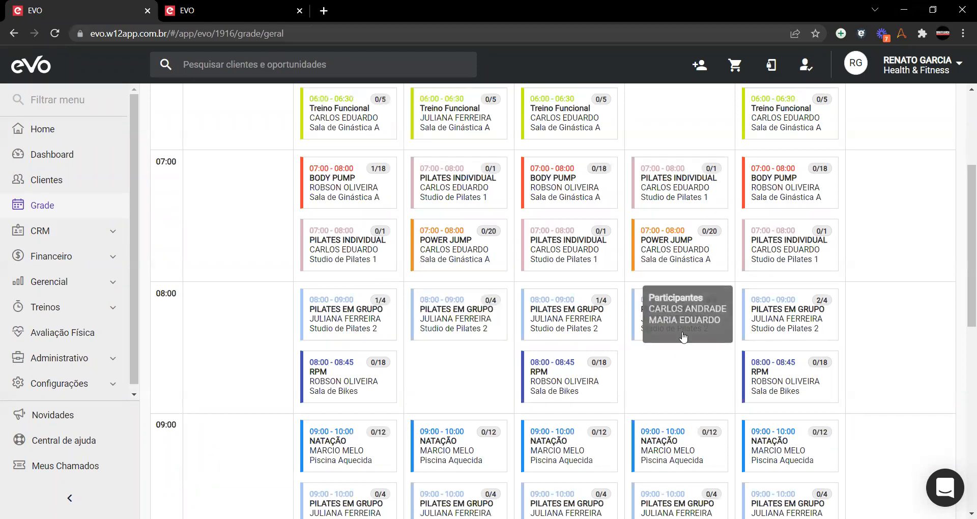
scroll(354, 299, "up", 4)
Step: Show the evening classes, checking 13–19 March before returning to the 6–12 March week
left_click(359, 200)
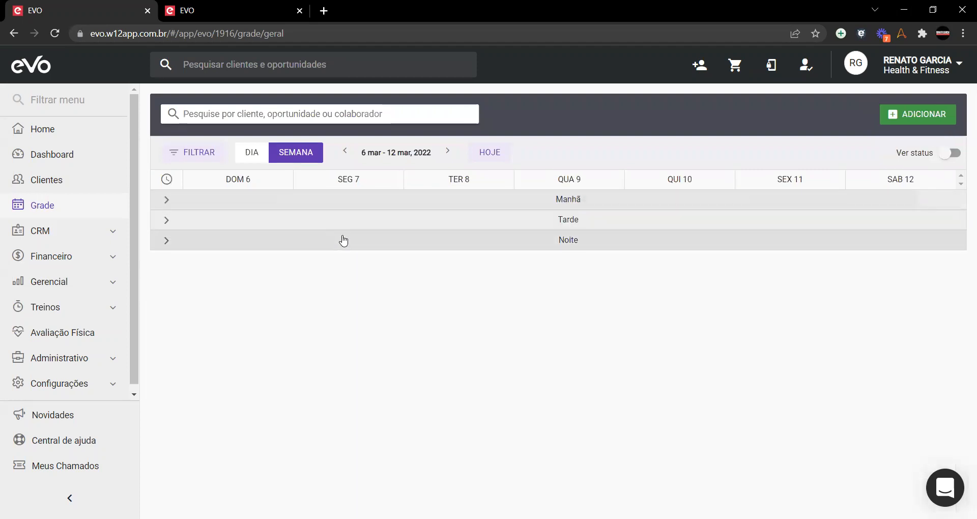
left_click(340, 243)
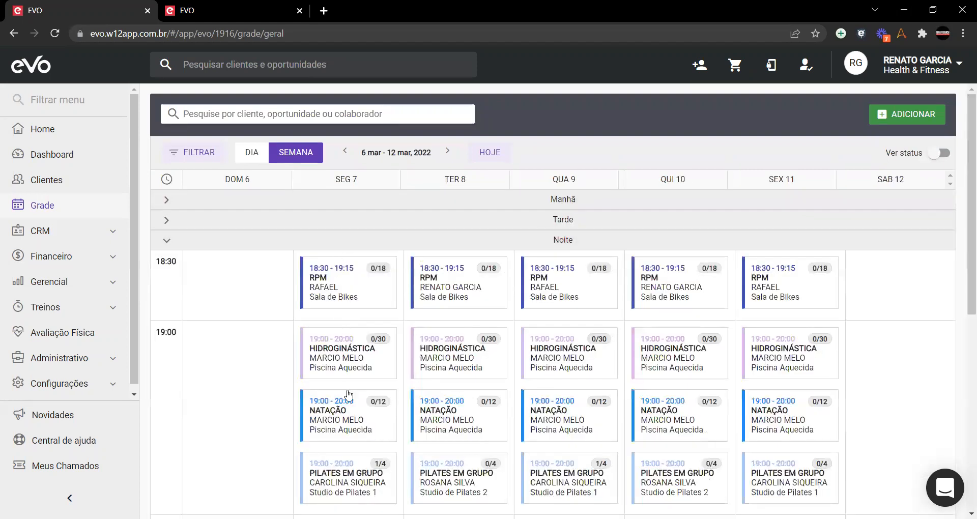
scroll(349, 396, "down", 3)
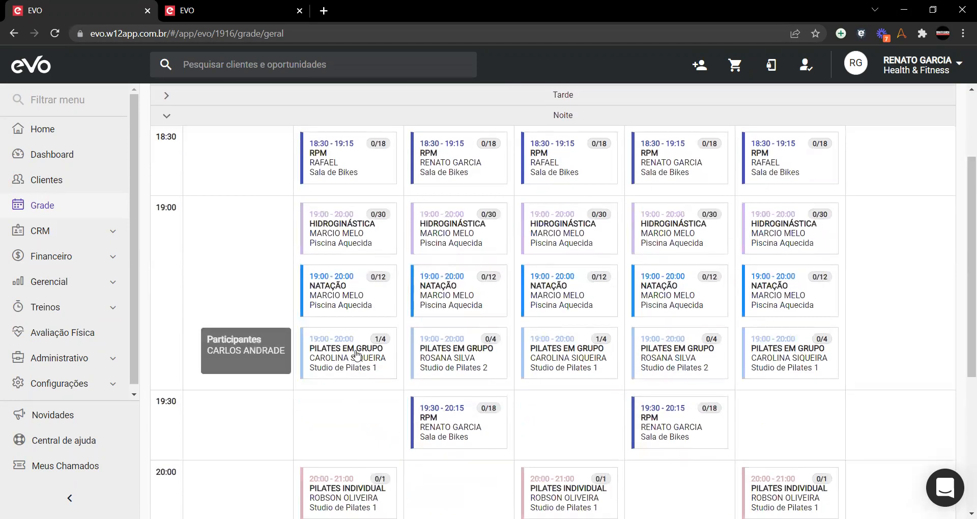
scroll(387, 265, "up", 3)
left_click(451, 153)
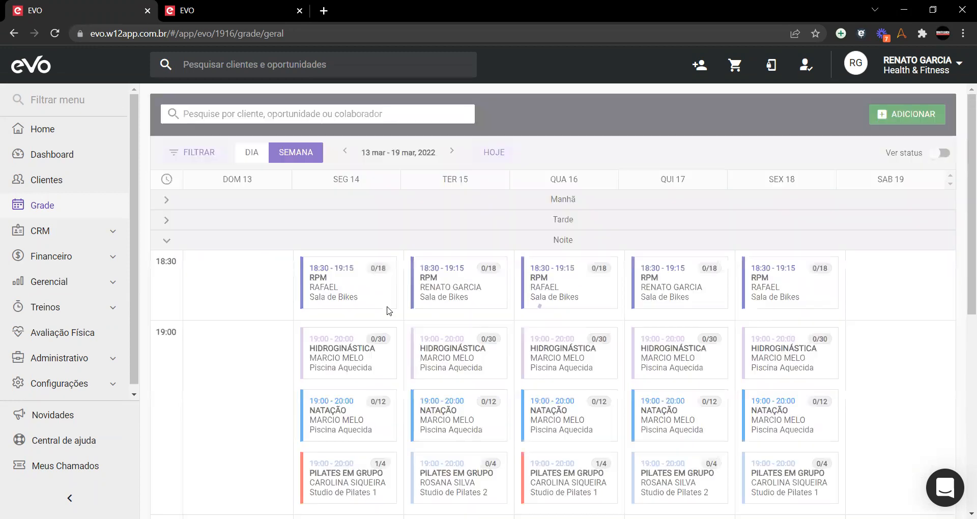
scroll(382, 313, "down", 4)
mouse_move(372, 296)
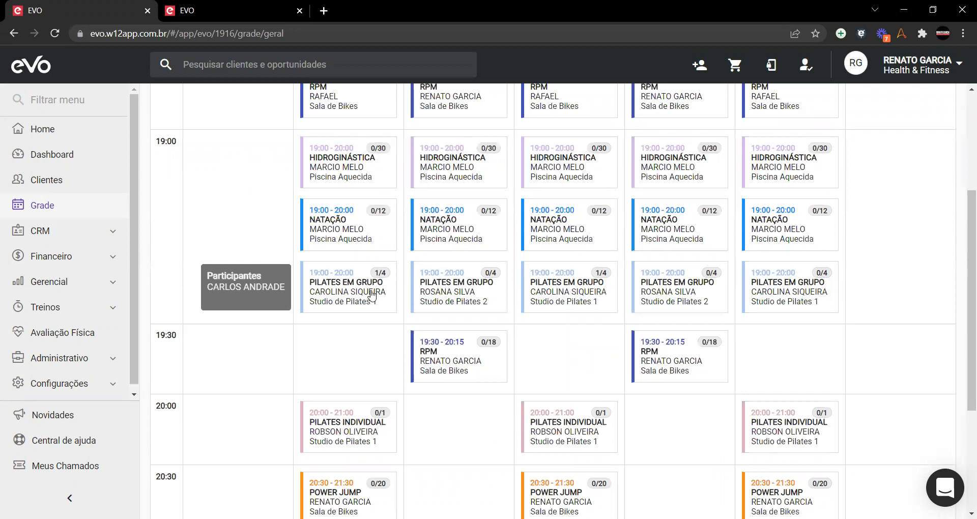
scroll(372, 295, "up", 4)
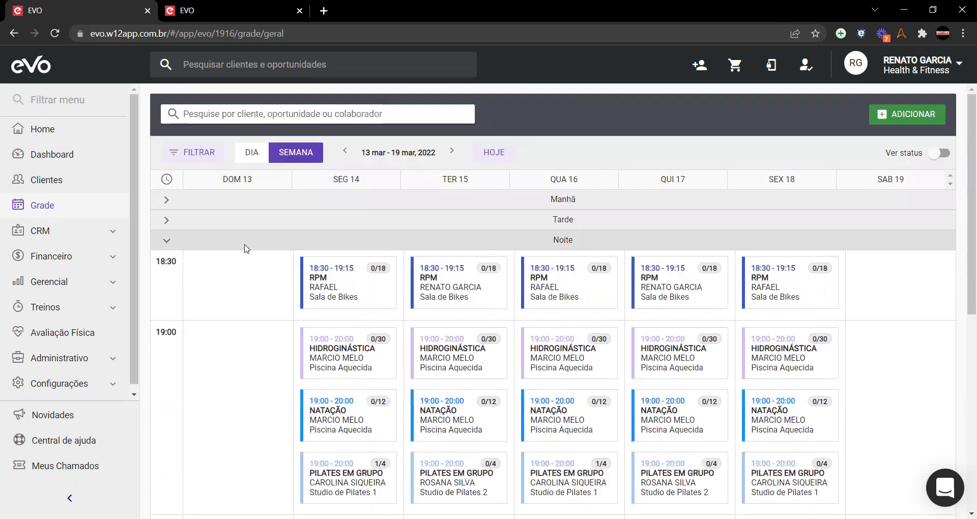
scroll(246, 248, "down", 4)
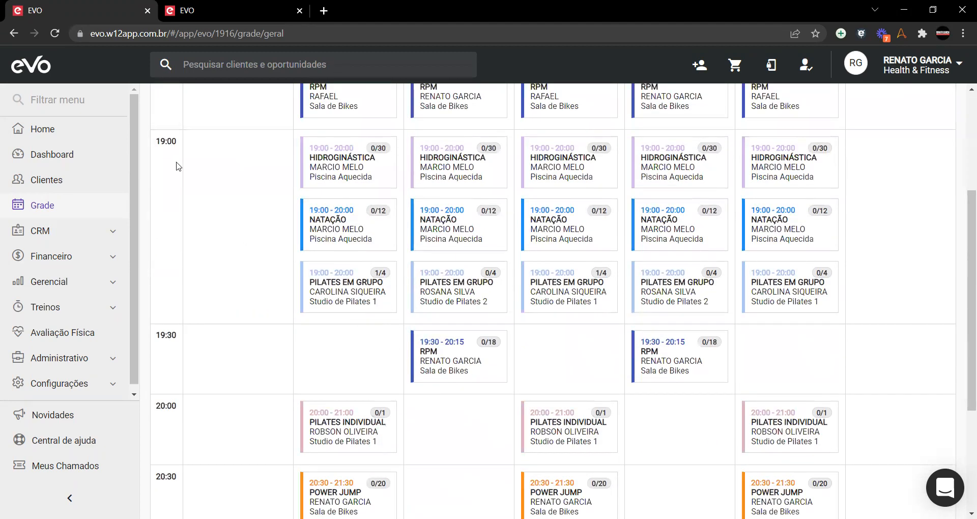
scroll(306, 199, "up", 4)
left_click(342, 153)
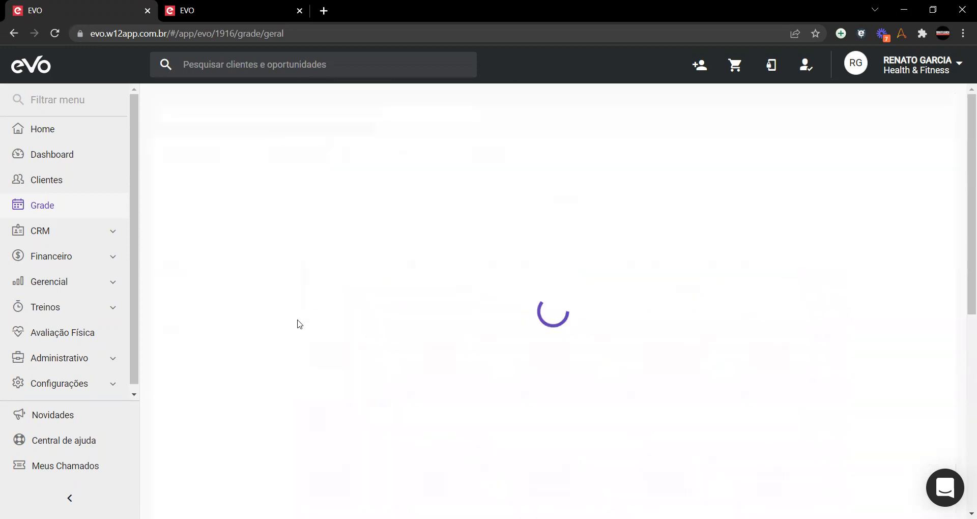
Step: Check the enrollments in the 7 March and 8 March 19:00 Pilates em Grupo classes
scroll(299, 323, "down", 3)
mouse_move(345, 286)
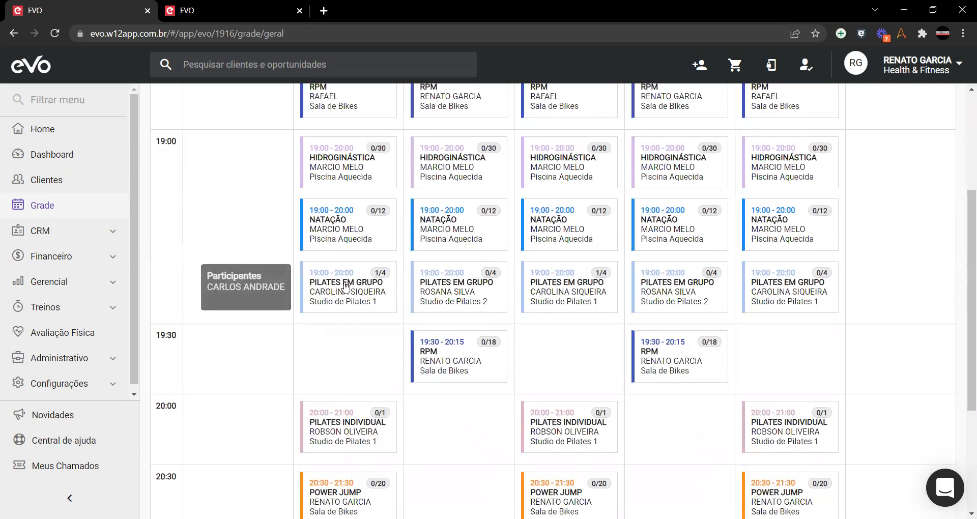
left_click(345, 286)
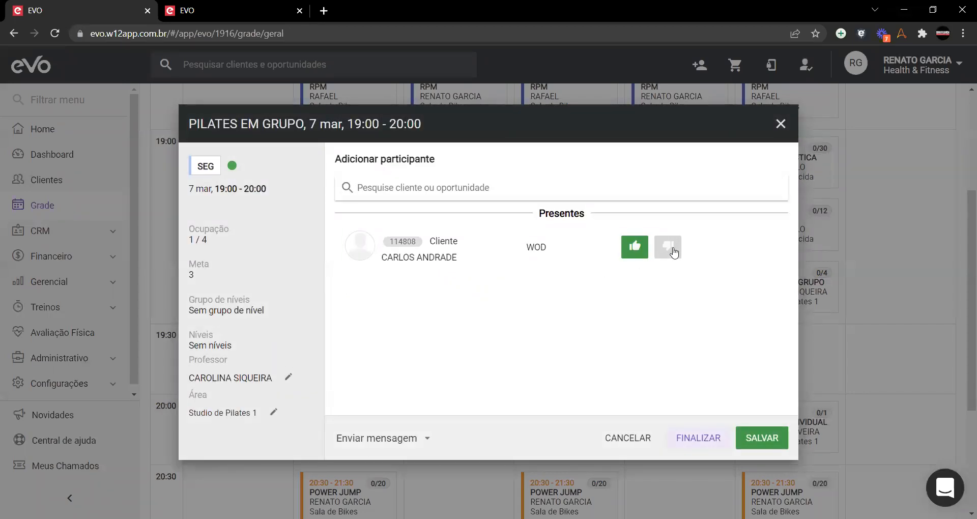
left_click(780, 124)
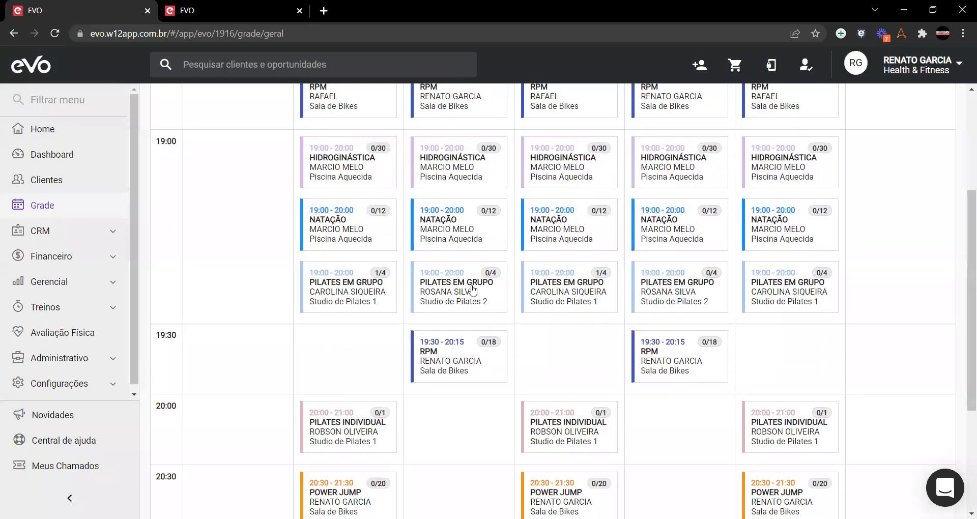
left_click(472, 290)
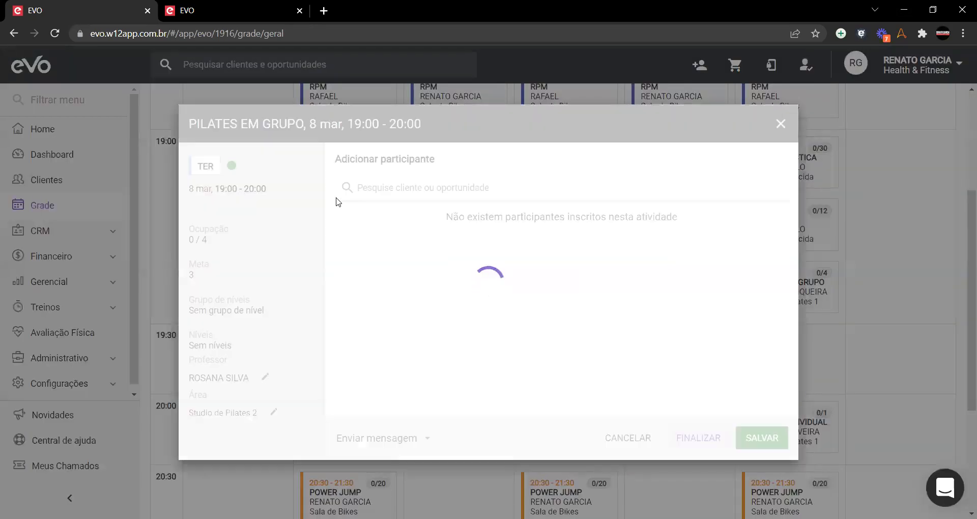
left_click(780, 125)
scroll(458, 315, "up", 4)
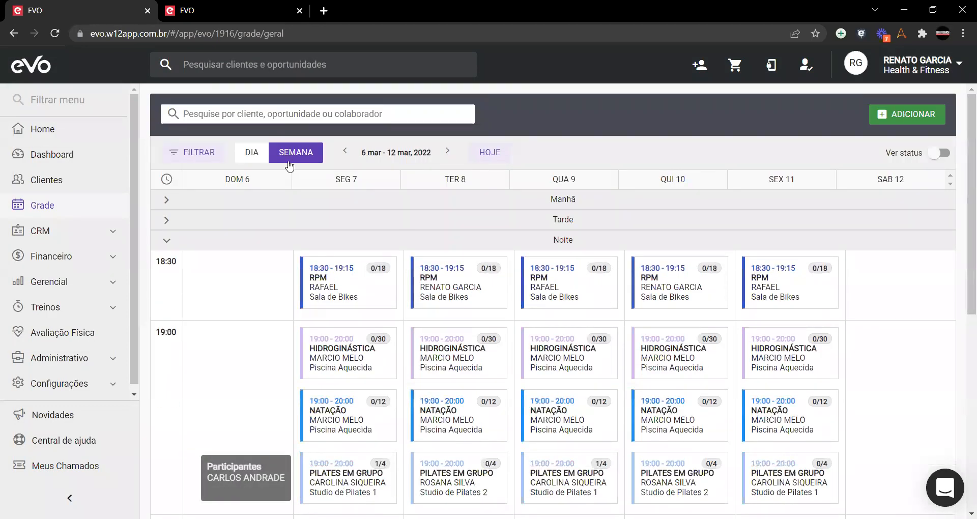
Step: Filter the schedule by the client's name and move their 19:00 Pilates booking from Monday 7 to Tuesday 8 March
left_click(297, 109)
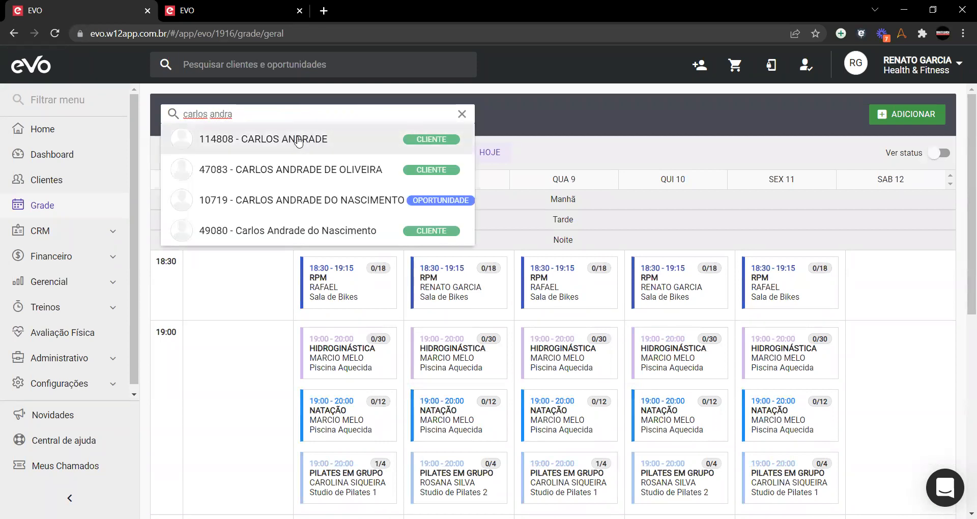
left_click(299, 141)
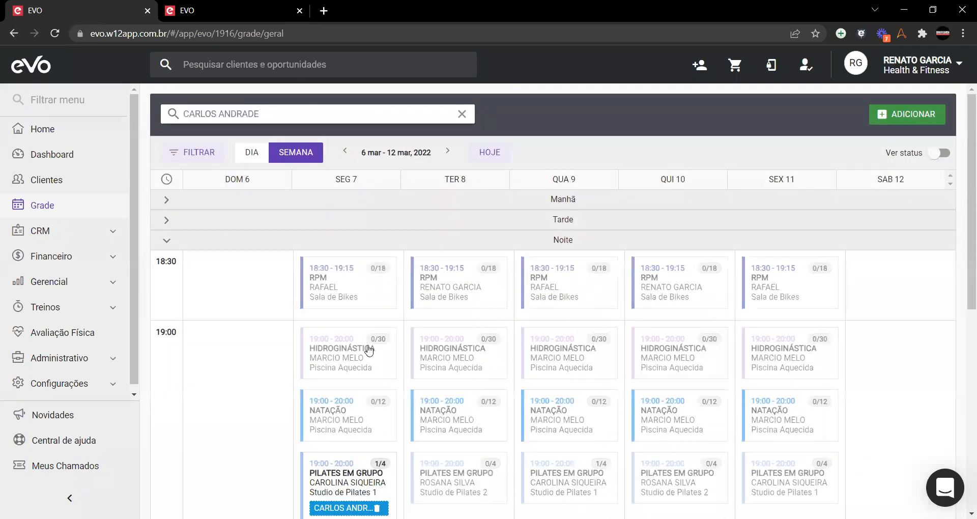
scroll(370, 336, "down", 4)
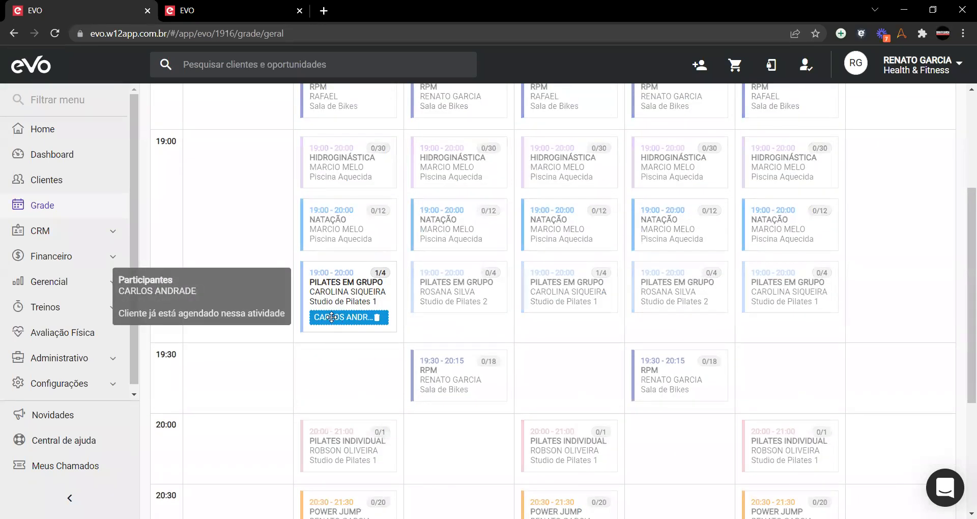
left_click_drag(383, 314, 440, 306)
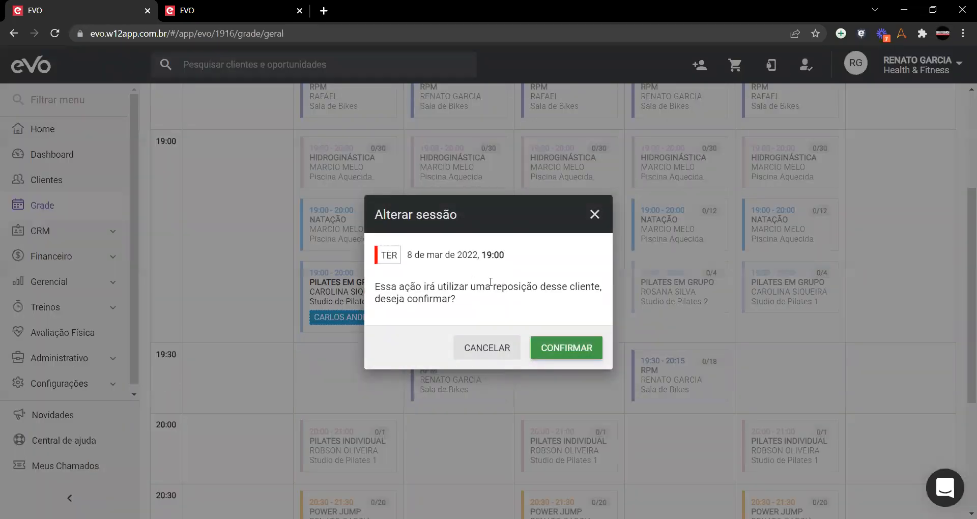
left_click(562, 348)
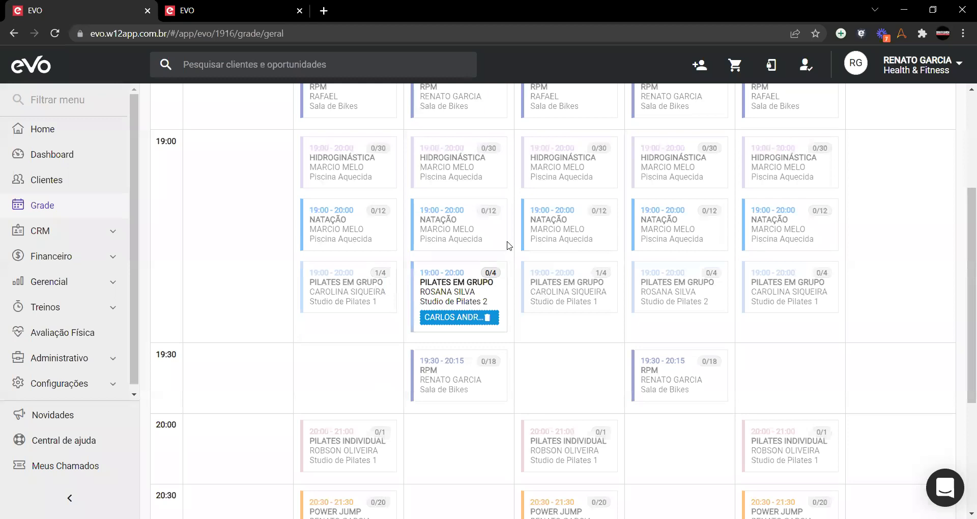
Step: Clear the client search filter from the schedule
scroll(309, 135, "up", 4)
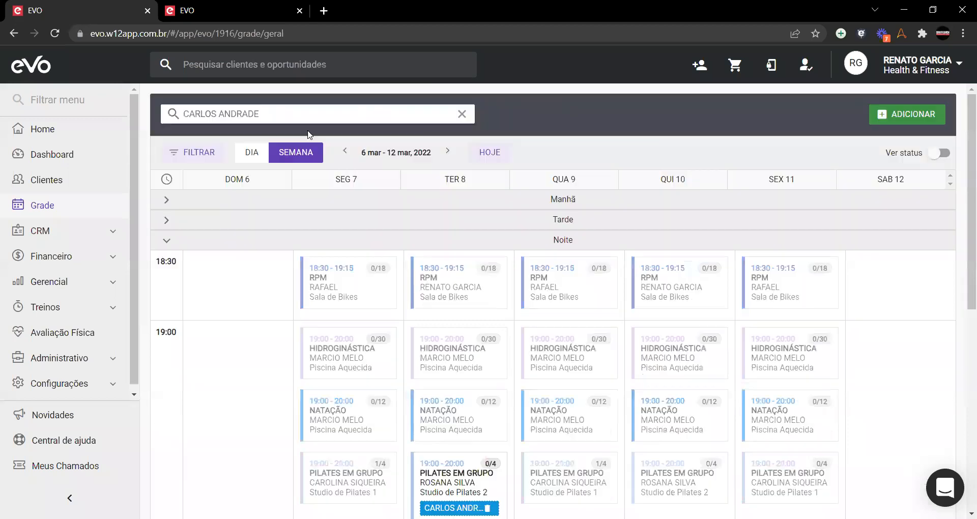
triple_click(262, 113)
key("BackSpace")
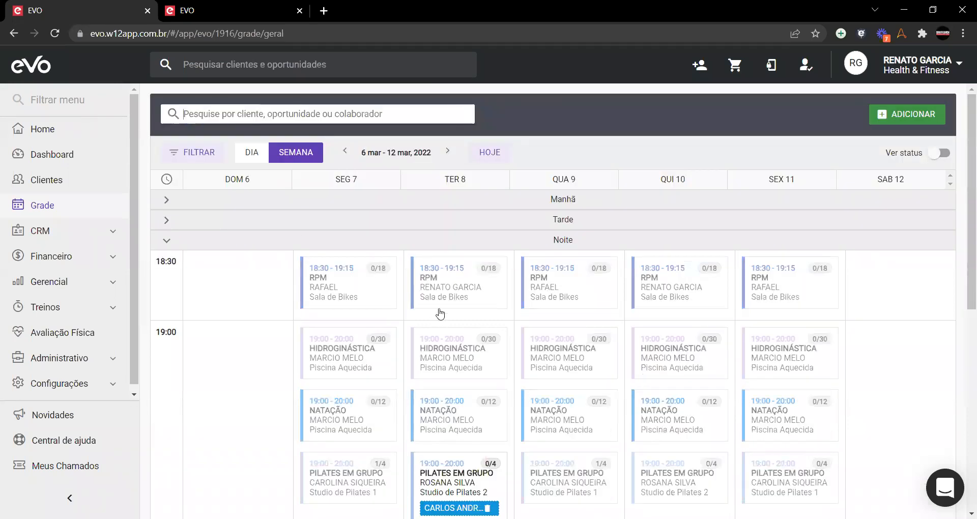
Step: Check Monday 7 (0/4) and Tuesday 8 (1/4) 19:00 Pilates classes, then collapse the evening section
scroll(452, 349, "down", 4)
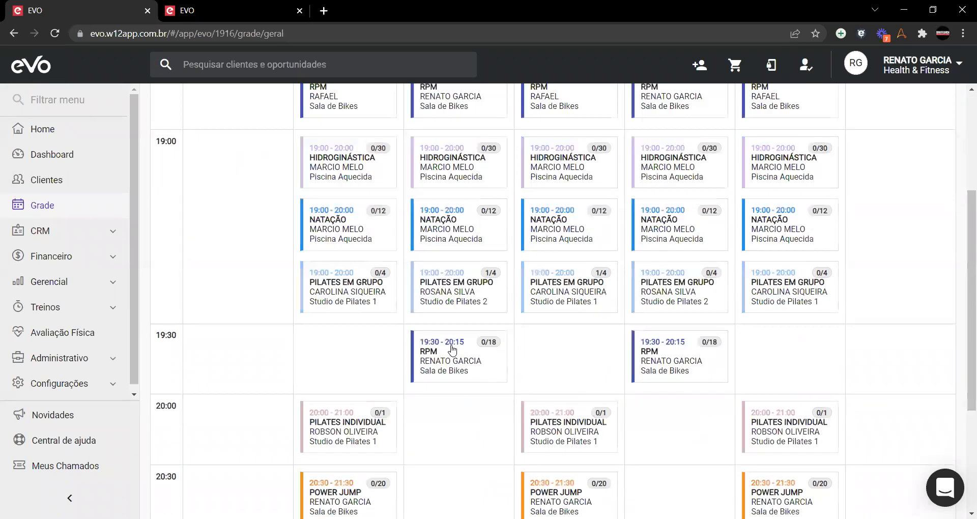
left_click(363, 297)
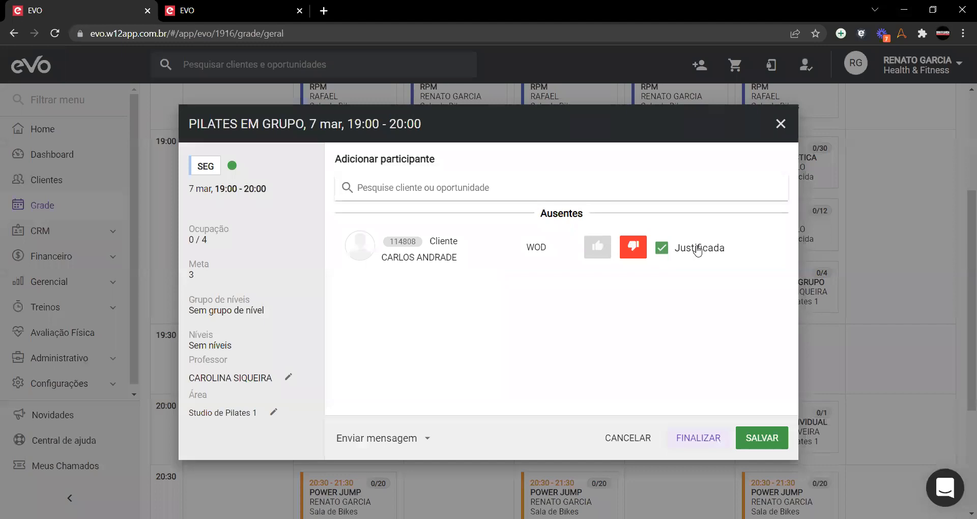
left_click(780, 123)
left_click(461, 298)
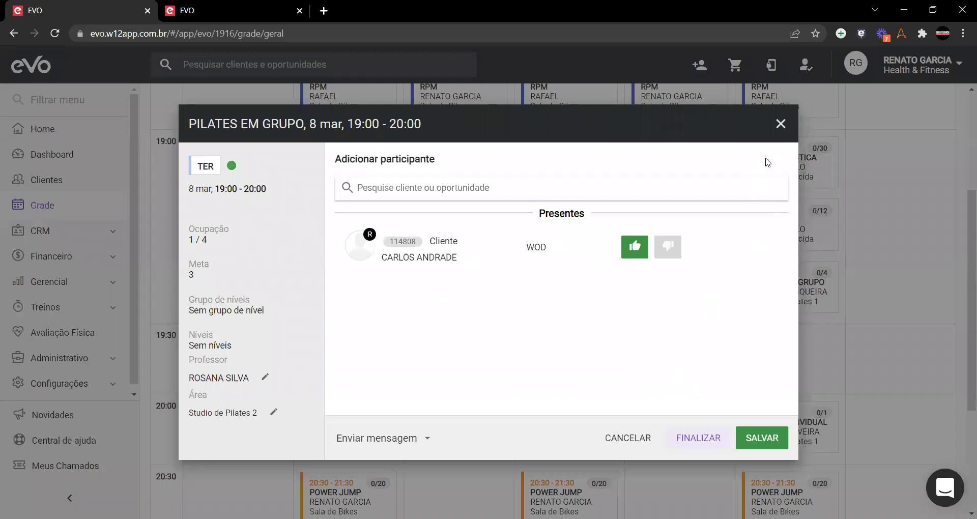
left_click(781, 124)
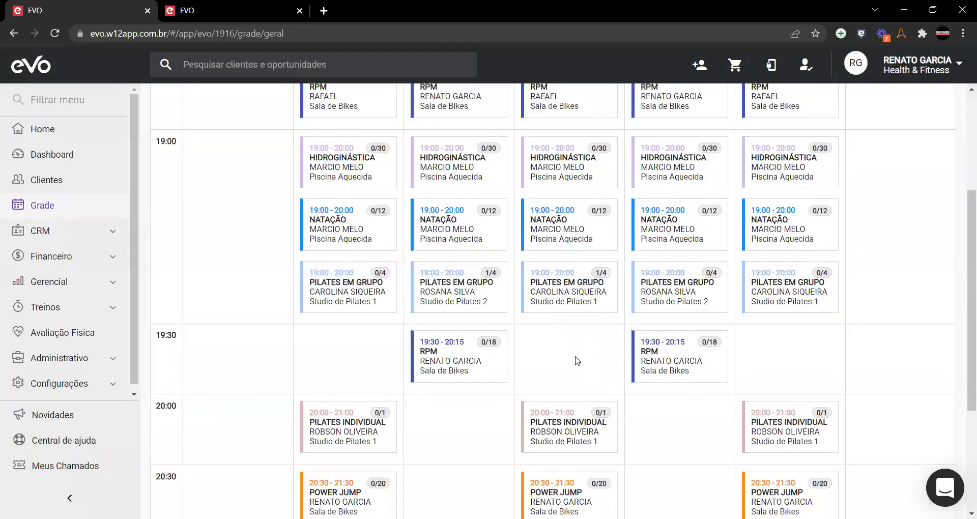
scroll(560, 369, "up", 4)
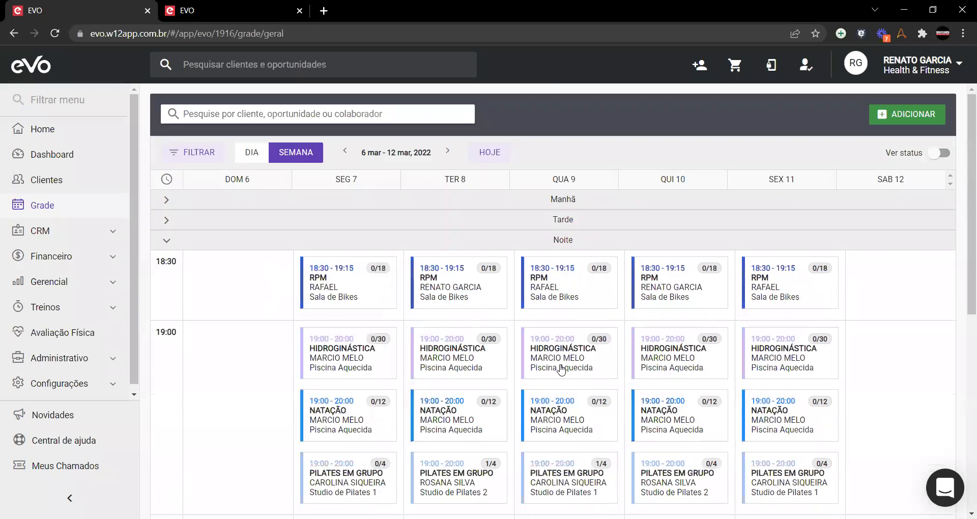
left_click(165, 240)
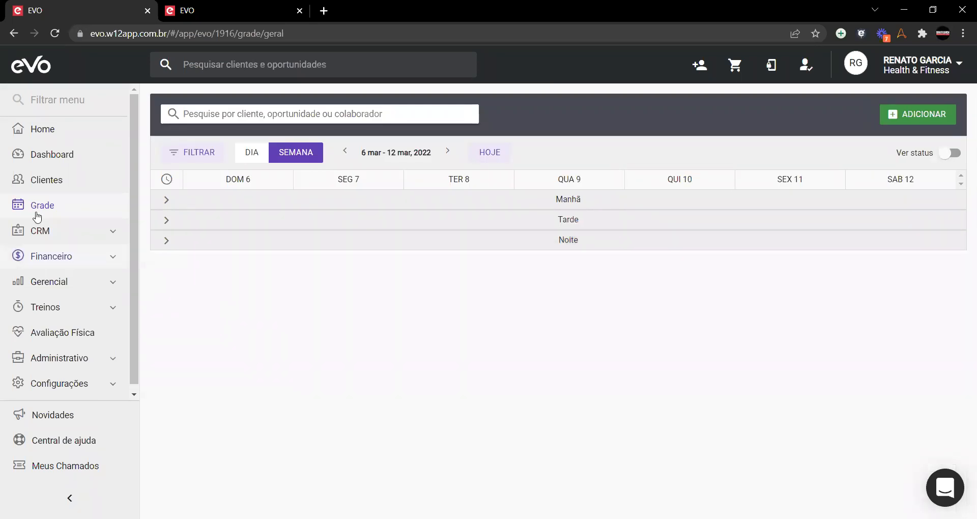
Step: Open the client's profile from the Clientes list and start a new sale
left_click(42, 179)
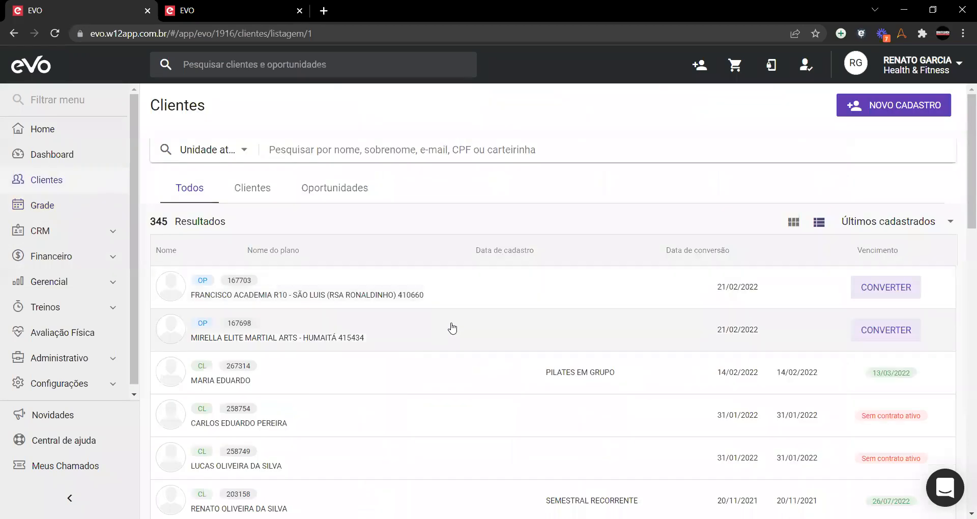
scroll(433, 348, "down", 3)
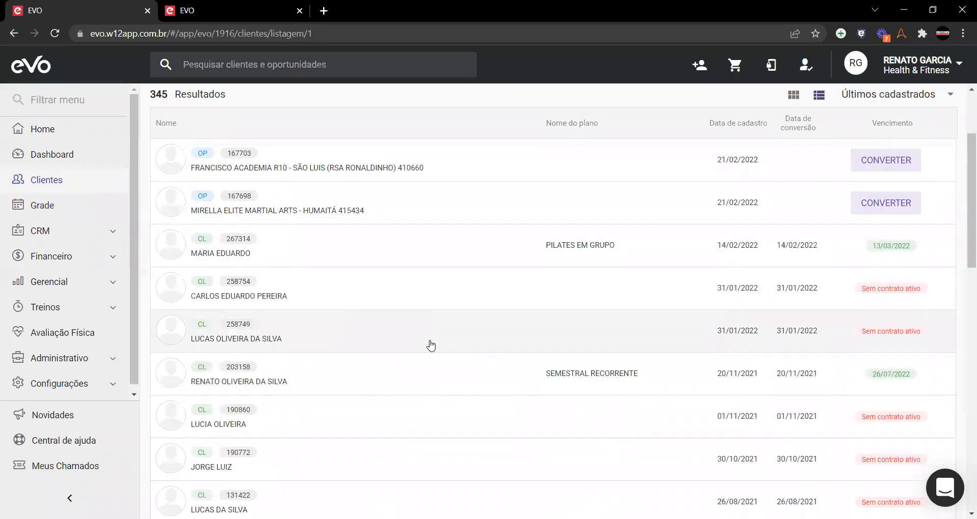
left_click(274, 299)
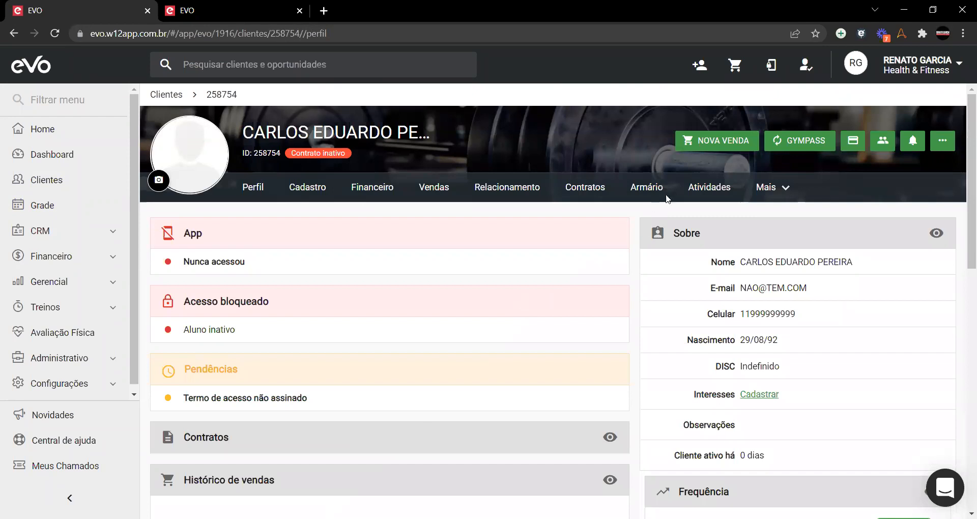
left_click(718, 140)
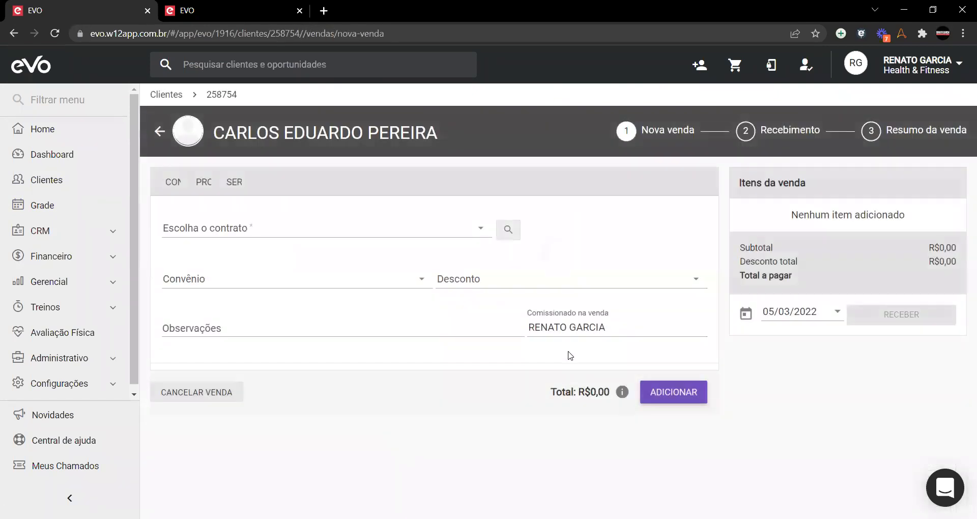
Step: Choose the R$600,00 PILATES EM GRUPO contract and bring up its activity enrollment schedule
left_click(346, 228)
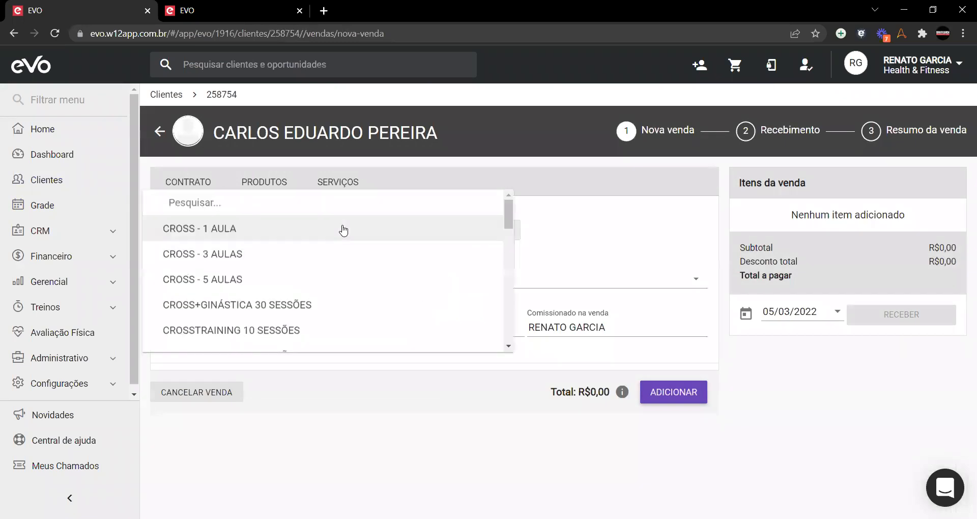
type("pila")
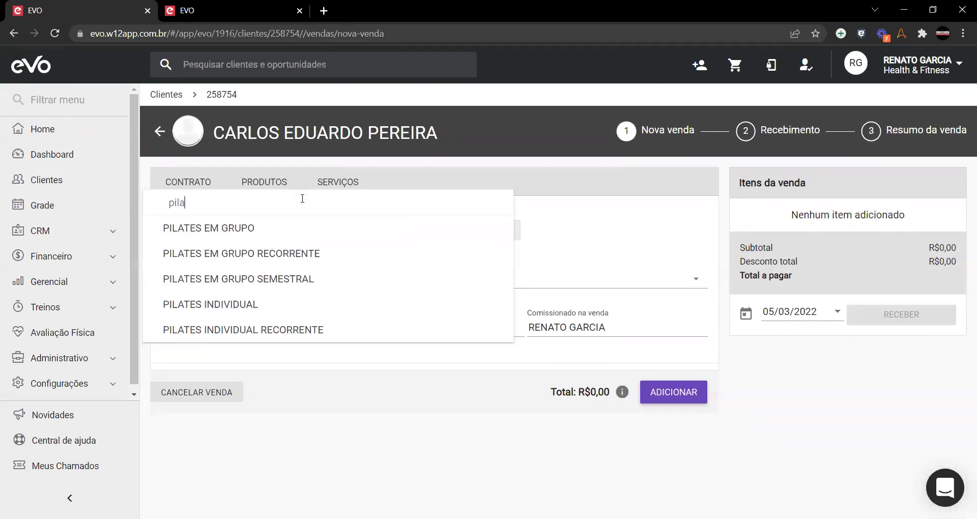
left_click(203, 230)
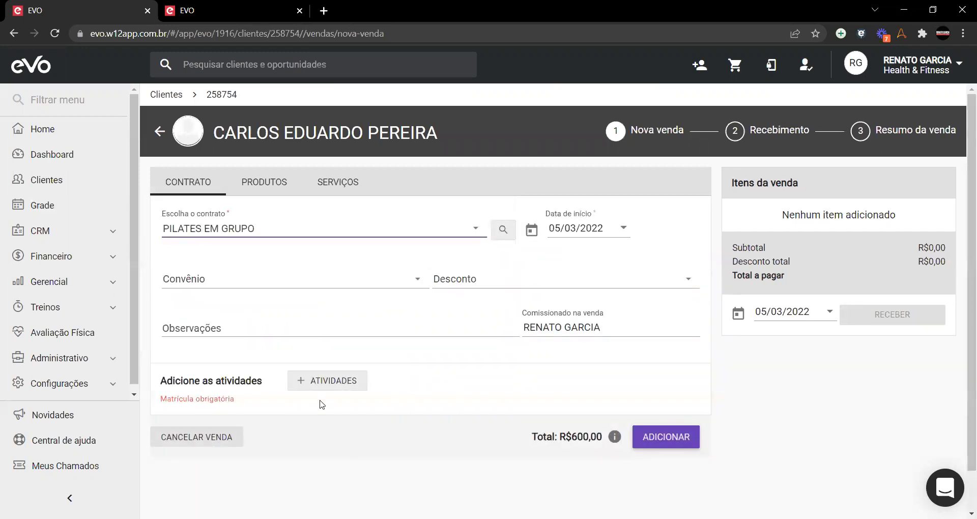
left_click(679, 441)
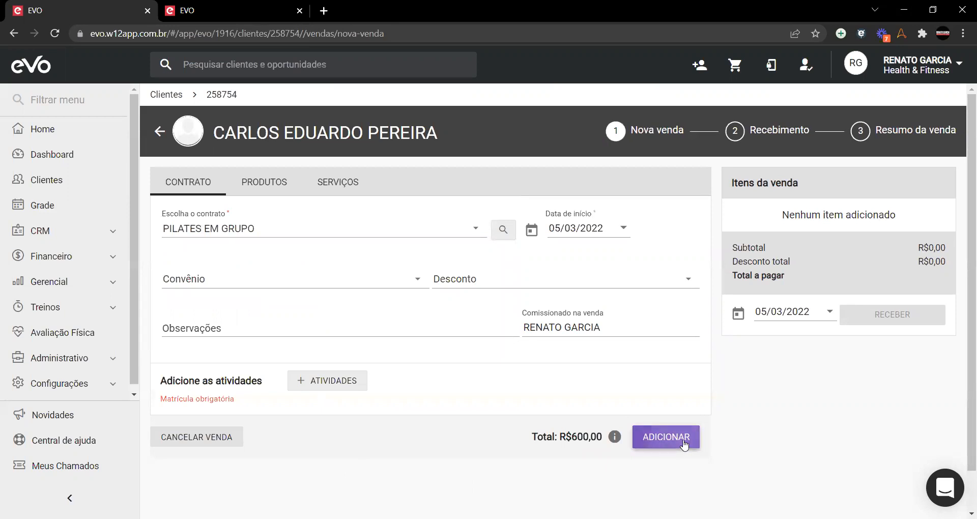
left_click(683, 445)
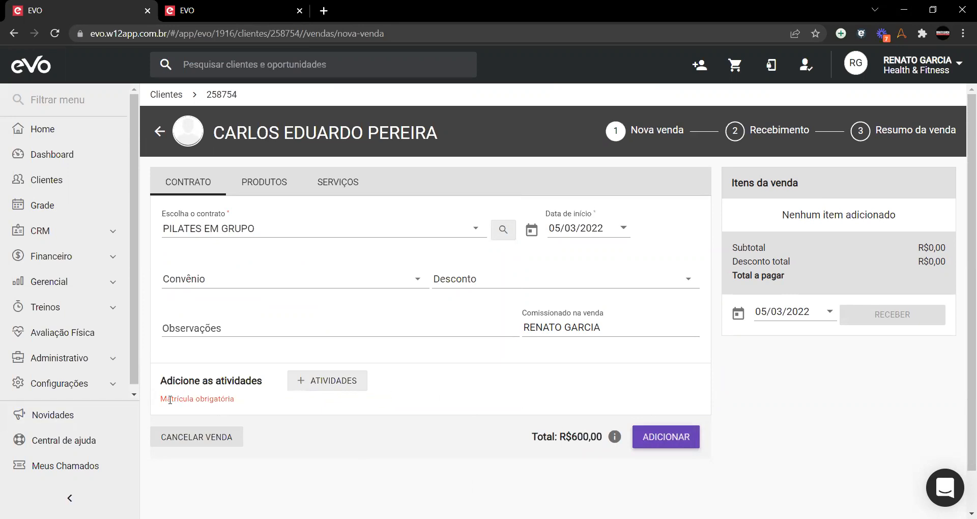
left_click(318, 382)
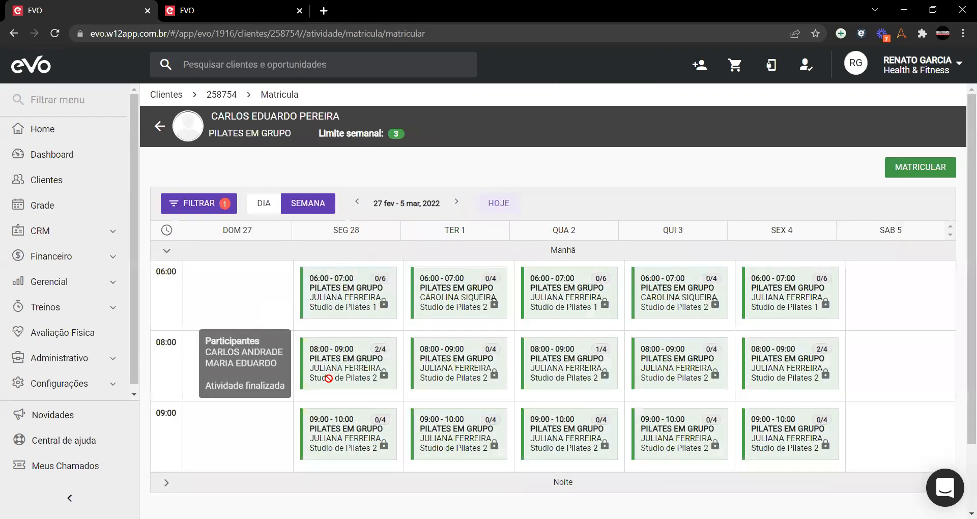
Step: In the 6–12 March week, select the Monday 7, Wednesday 9 and Friday 11 19:00 Pilates classes
scroll(453, 225, "down", 2)
left_click(456, 122)
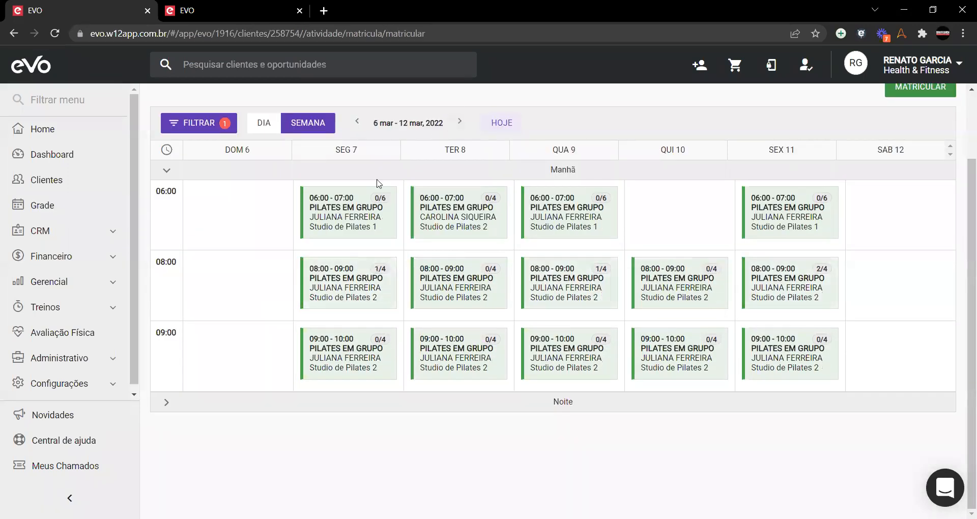
left_click(207, 402)
scroll(204, 397, "down", 1)
scroll(205, 398, "up", 3)
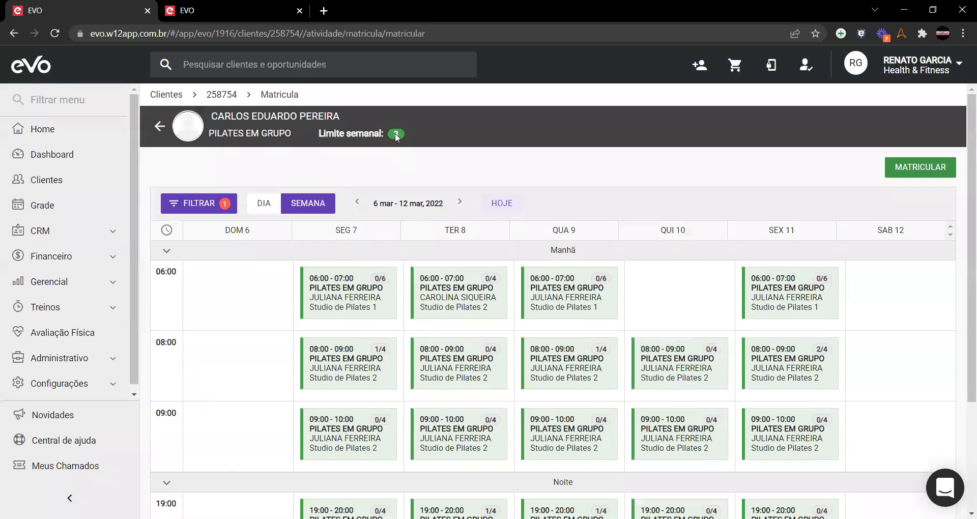
scroll(417, 229, "down", 3)
left_click(341, 388)
left_click(541, 377)
left_click(789, 379)
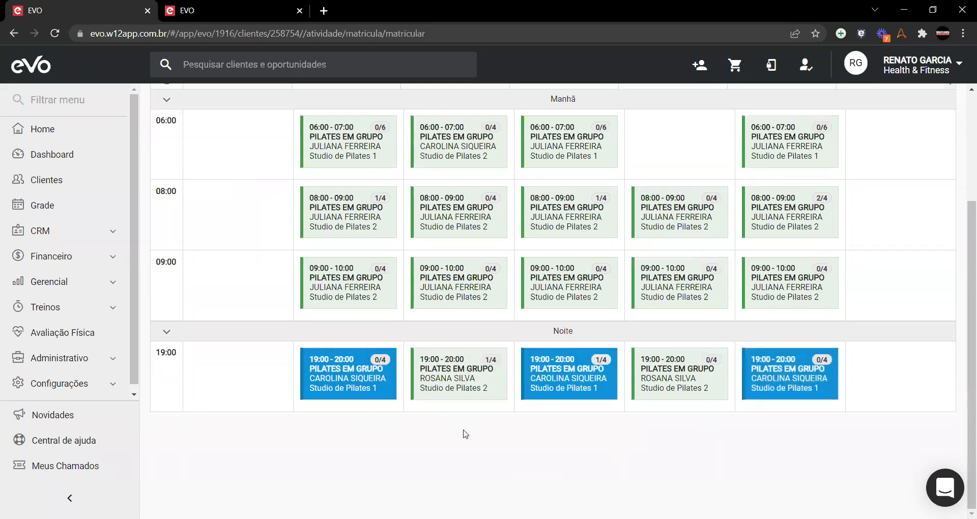
Step: Attach the three selected 19:00 Pilates slots to the PILATES EM GRUPO contract sale
scroll(465, 432, "up", 3)
scroll(478, 422, "down", 3)
scroll(548, 448, "up", 3)
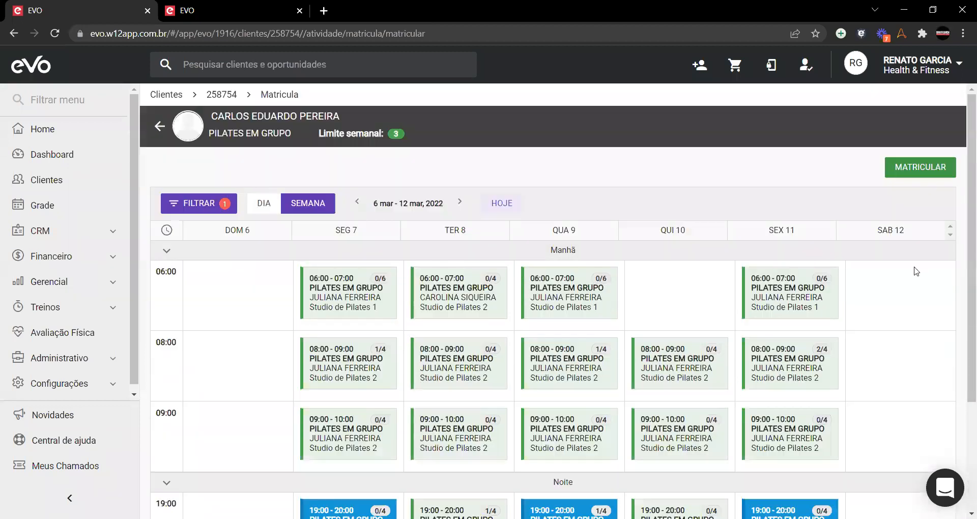
left_click(923, 170)
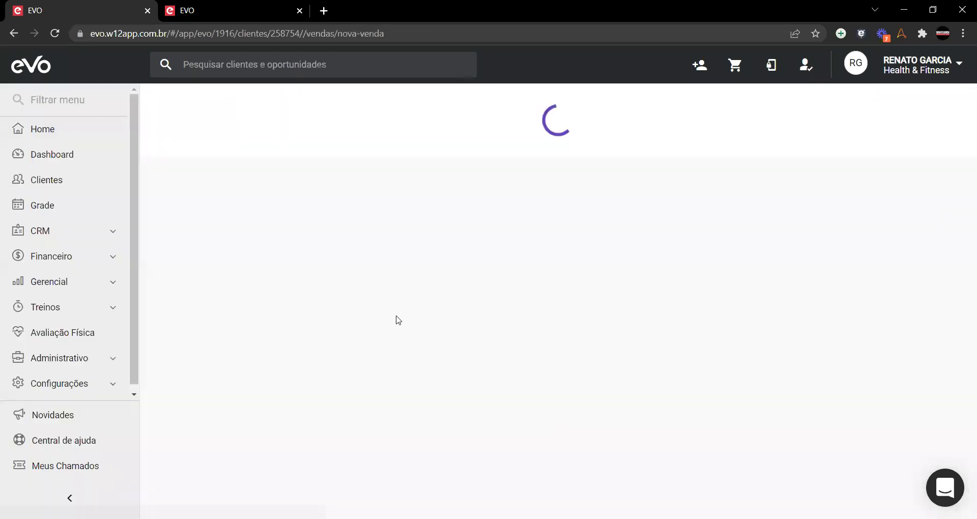
scroll(227, 277, "down", 3)
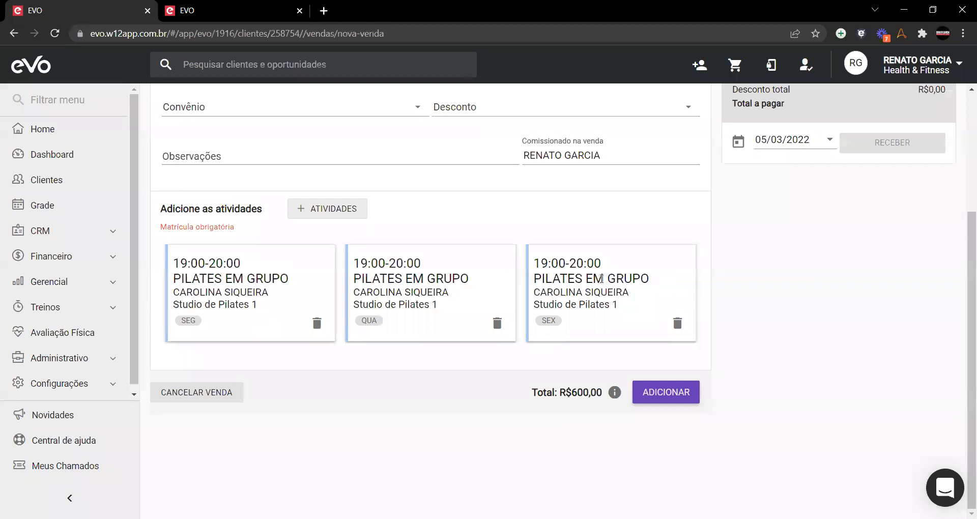
scroll(247, 290, "up", 3)
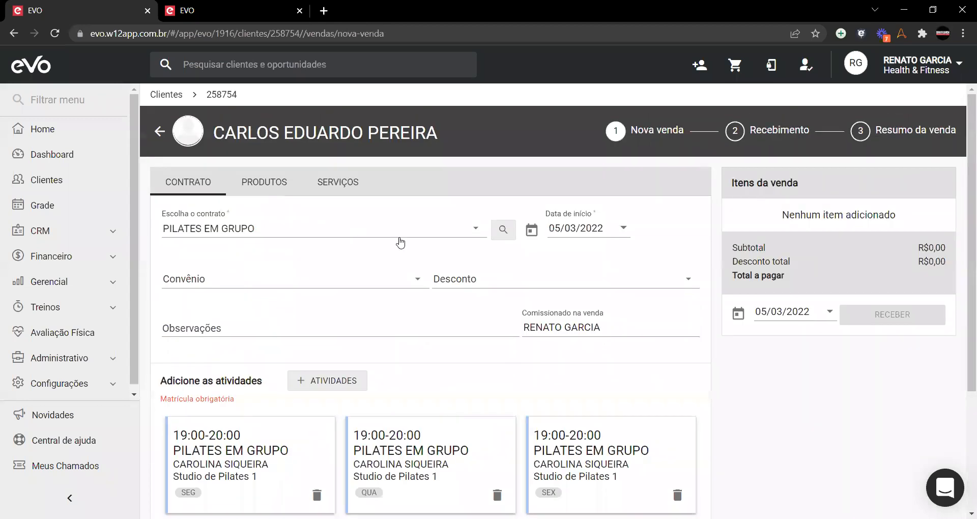
scroll(401, 243, "down", 3)
Step: Add the contract, receive R$600,00 in cash and finalize the sale, then show the 6–12 March schedule
left_click(677, 401)
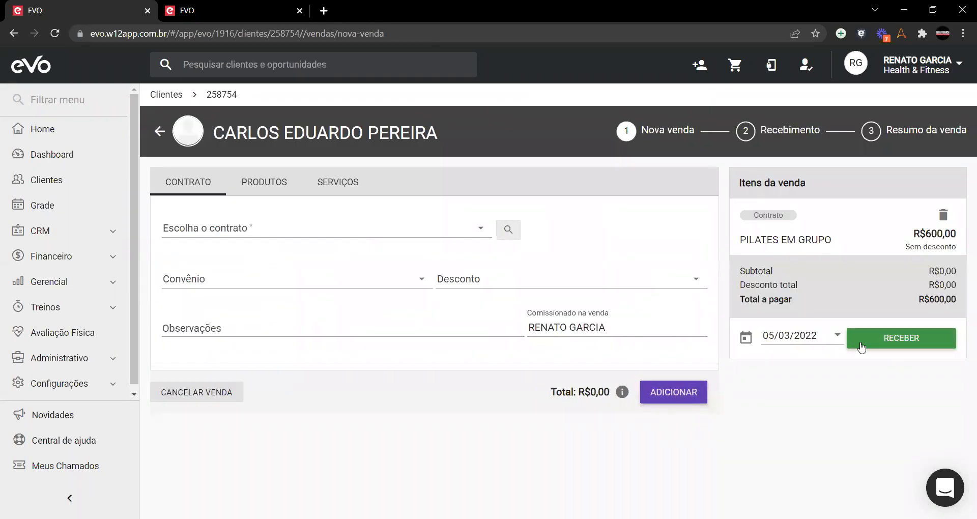
left_click(904, 339)
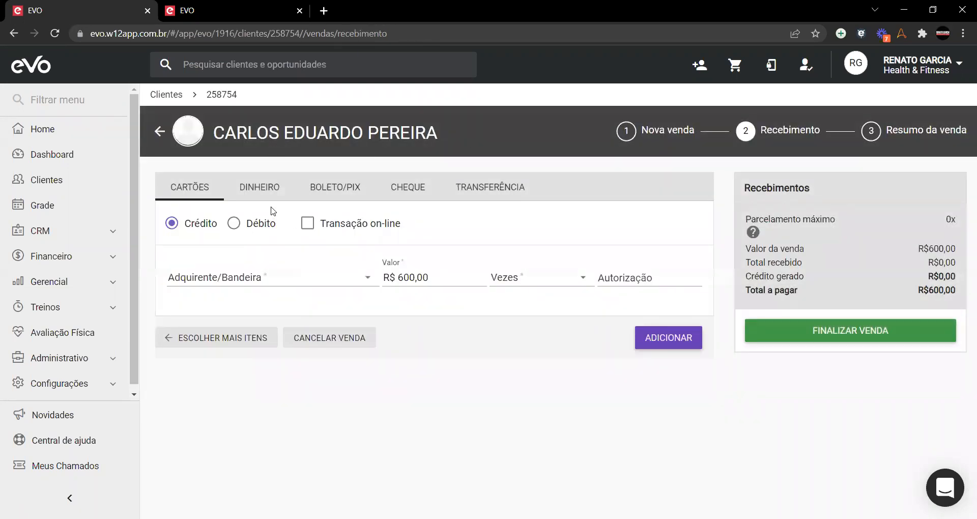
left_click(260, 188)
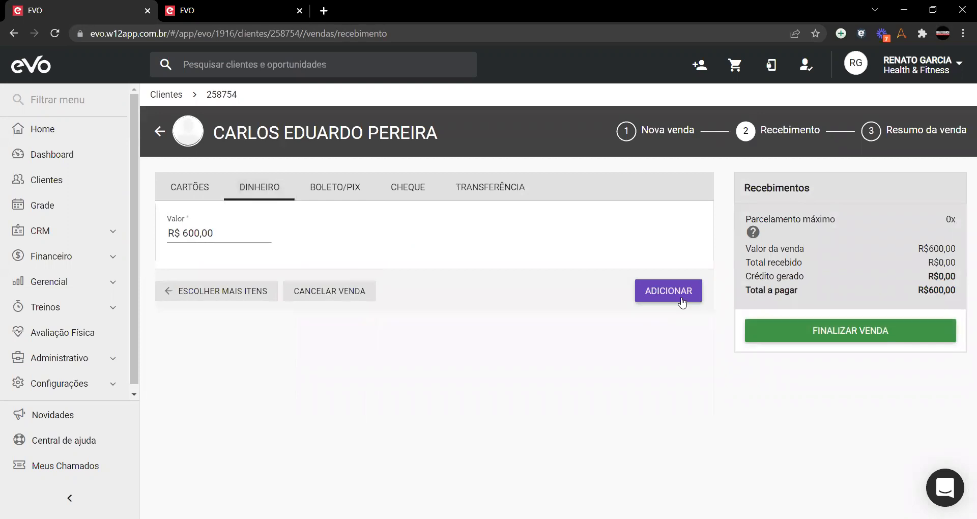
left_click(684, 302)
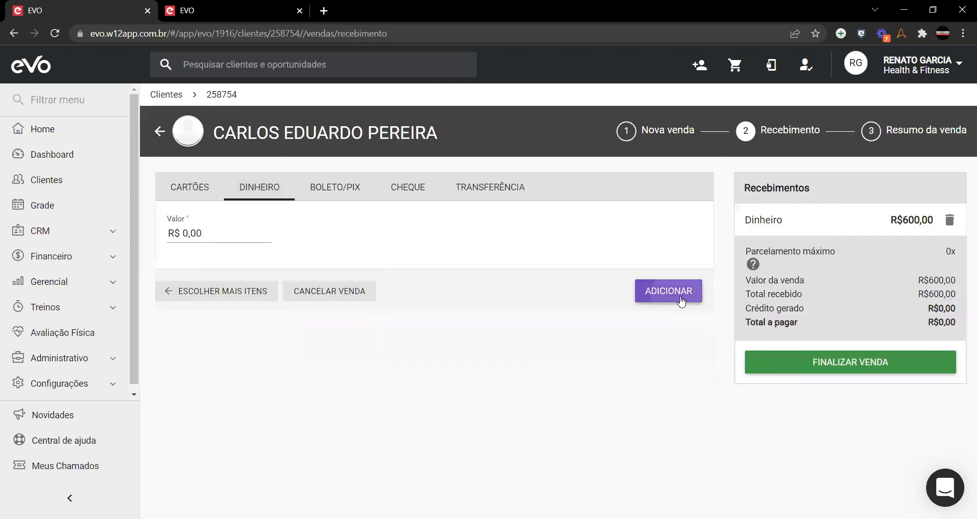
left_click(839, 365)
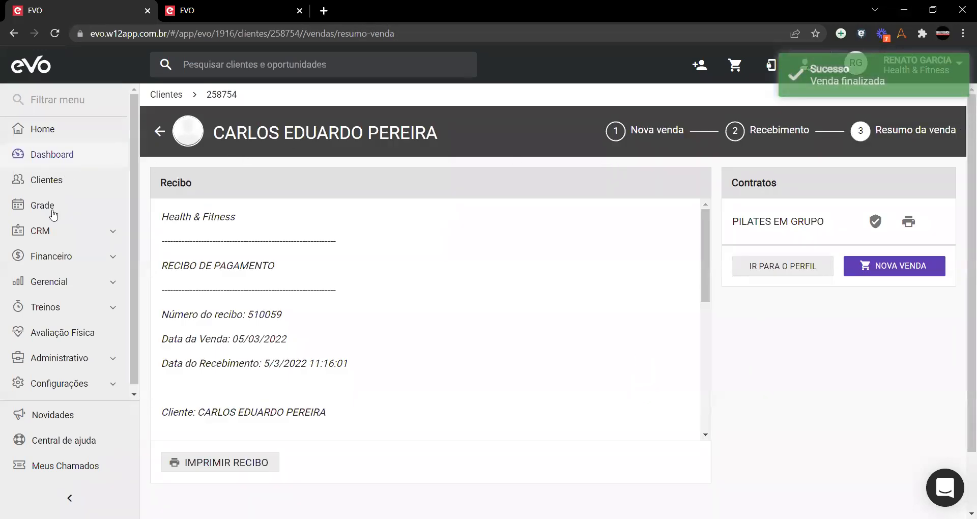
left_click(447, 152)
Step: Expand the Noite classes for 6–12 mar and review the Monday 19:00 Pilates em Grupo class details
left_click(198, 247)
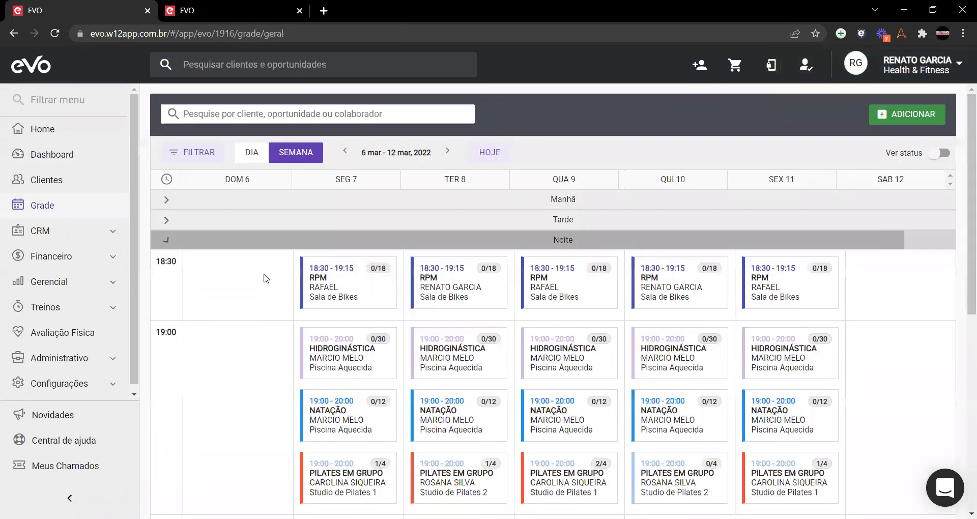
scroll(262, 278, "down", 4)
mouse_move(361, 298)
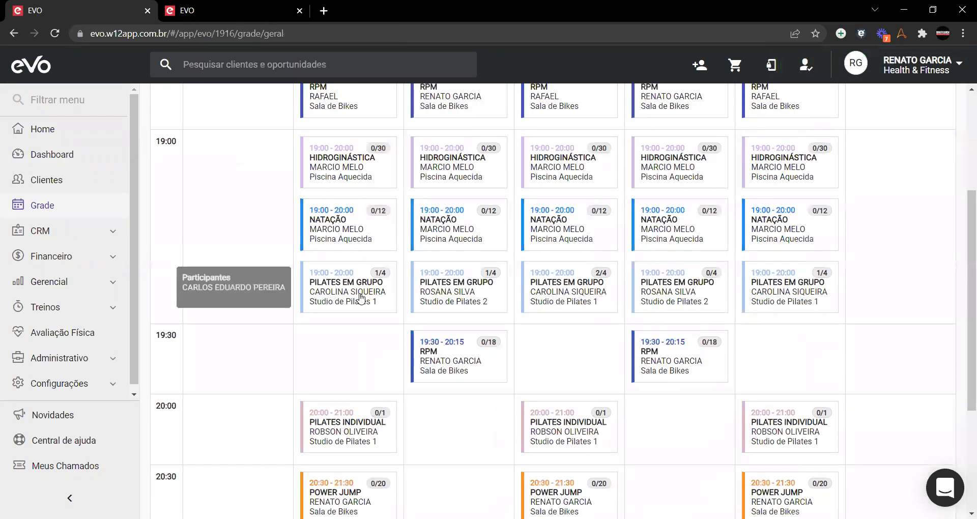
mouse_move(556, 296)
mouse_move(780, 292)
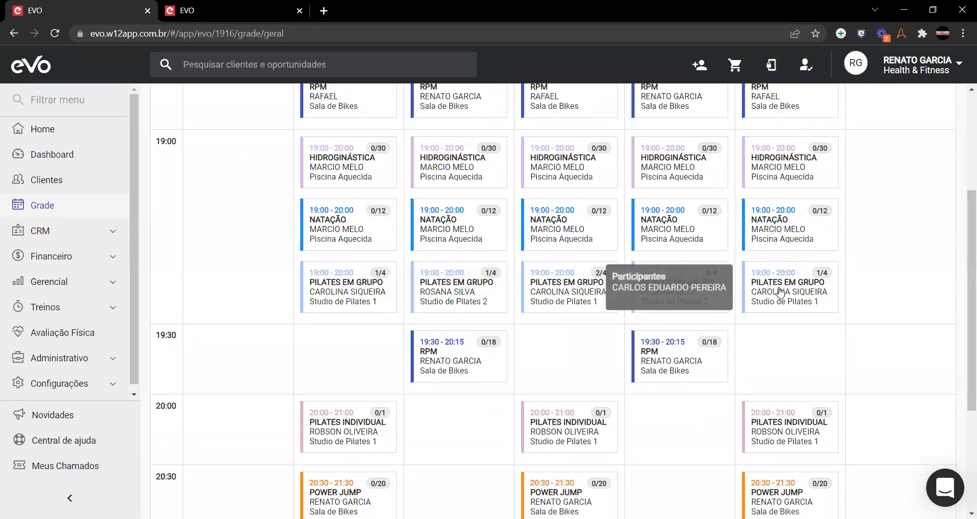
left_click(351, 288)
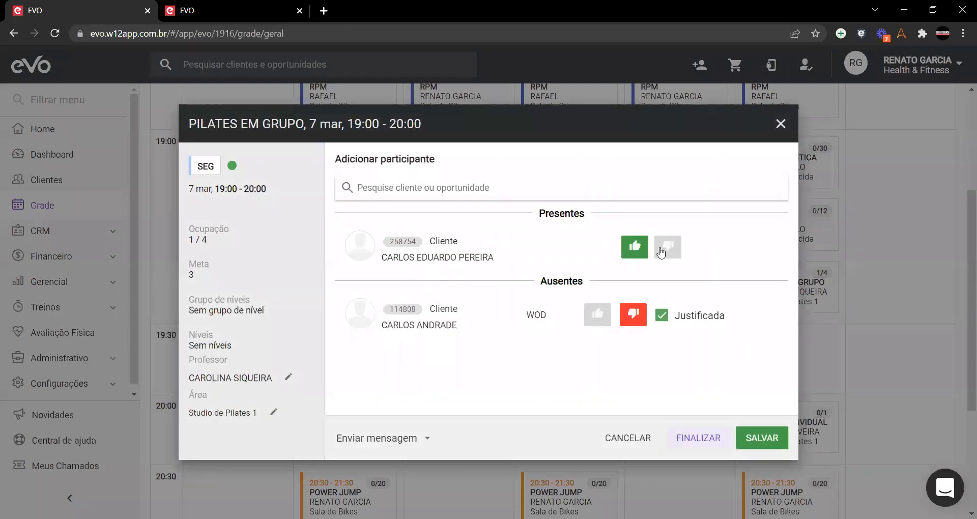
left_click(780, 124)
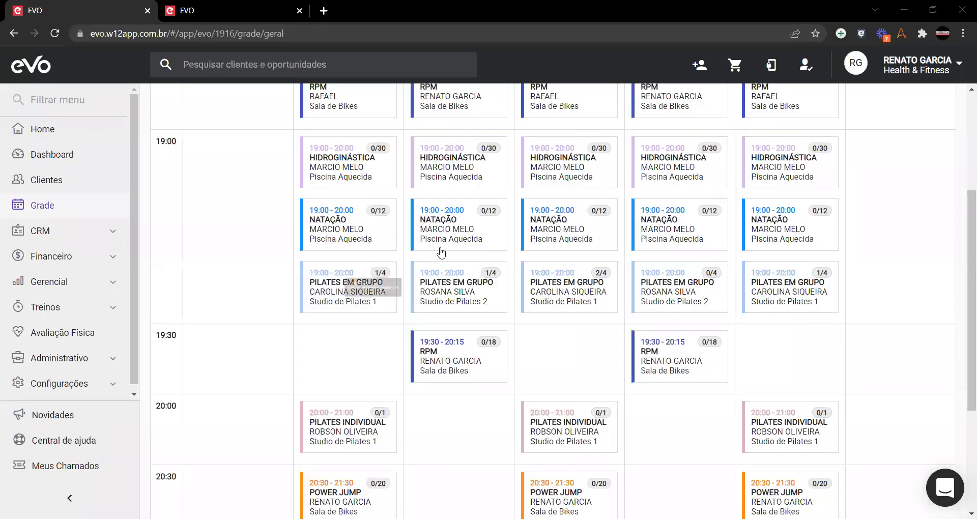
Step: Collapse the Noite row and open the Gerencial > Atividades occupancy report
scroll(438, 253, "up", 4)
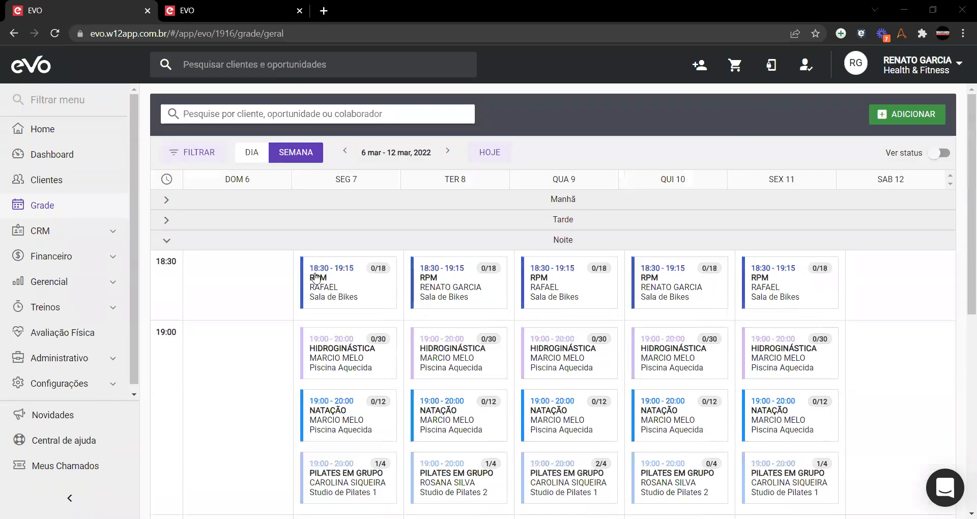
left_click(165, 241)
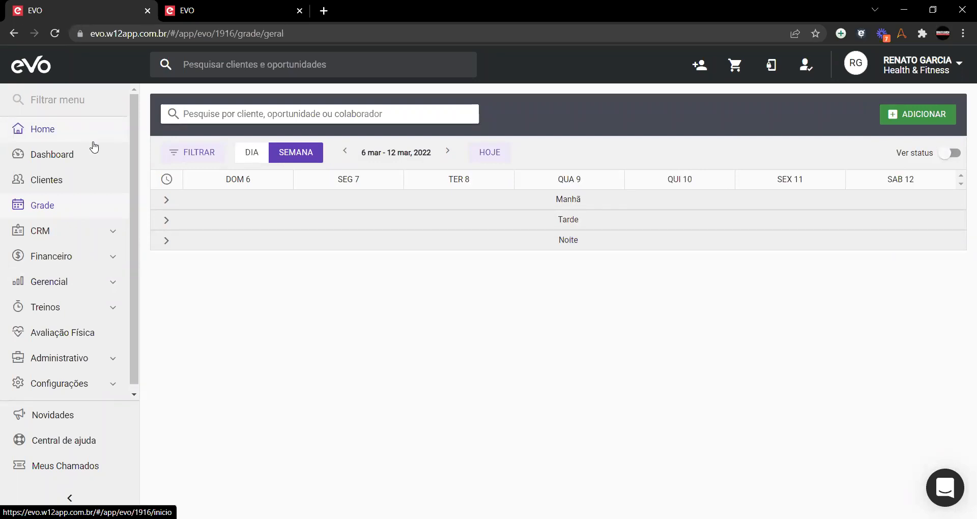
left_click(80, 285)
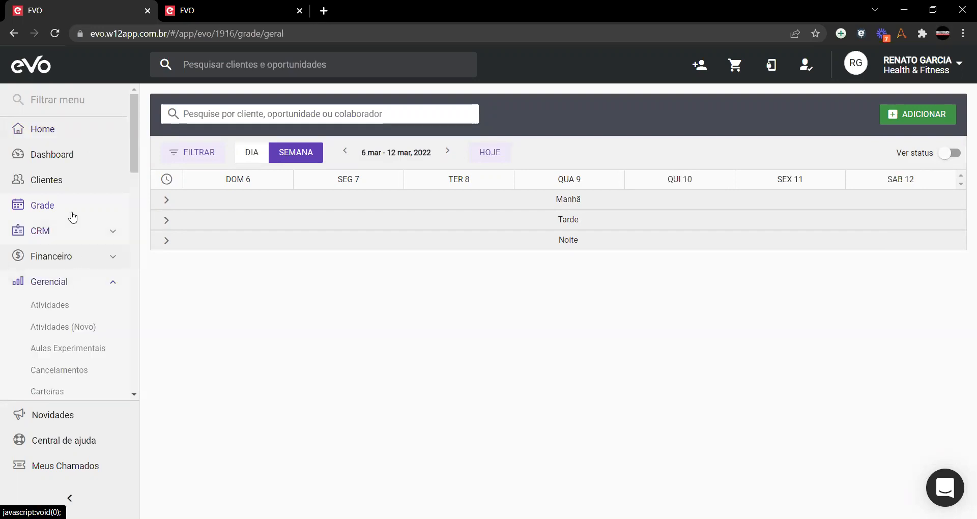
scroll(71, 140, "down", 3)
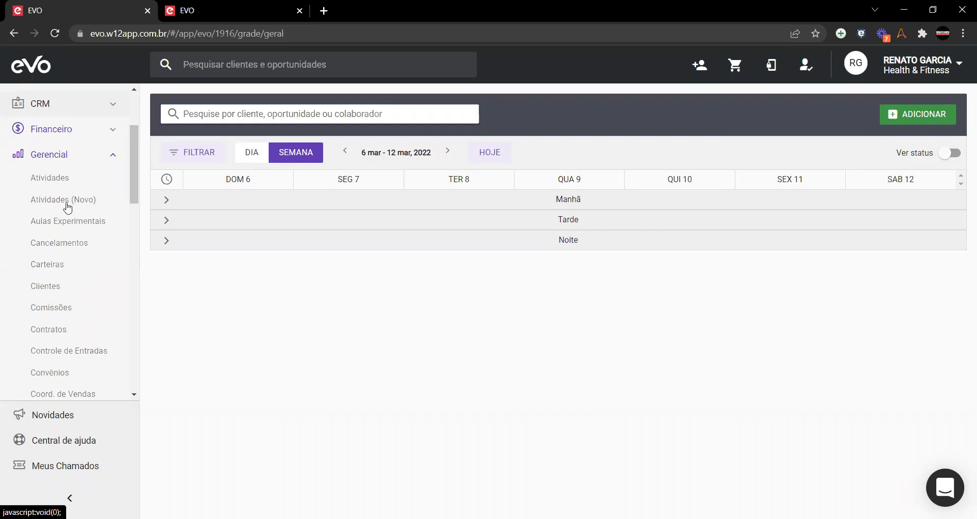
left_click(50, 178)
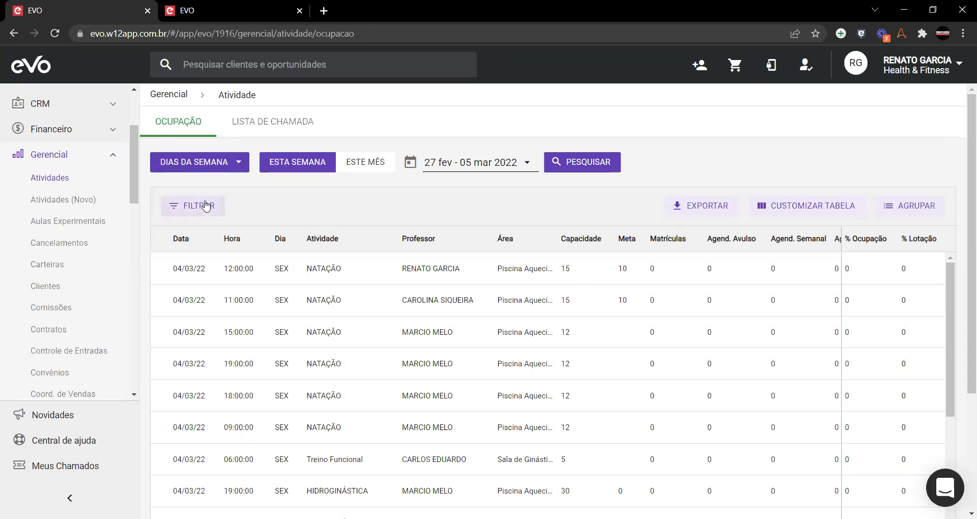
Step: Keep all weekdays selected and switch the report period to Este Mês, 01–31 mar 2022
left_click(238, 166)
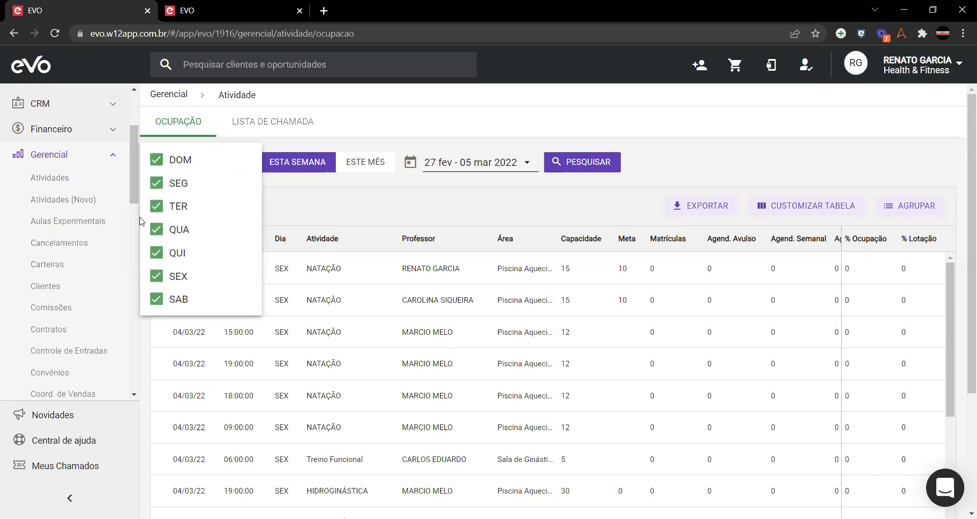
left_click(348, 200)
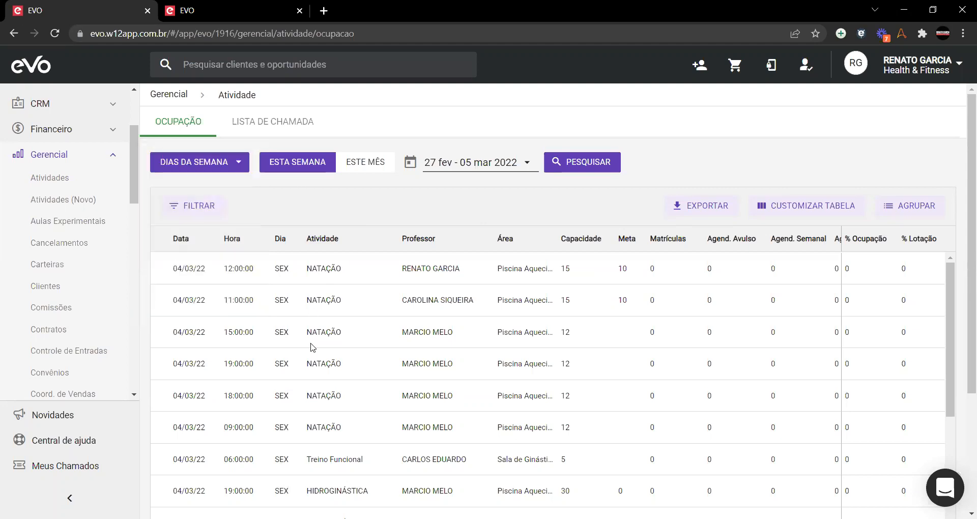
scroll(324, 352, "down", 1)
scroll(322, 349, "up", 1)
left_click(381, 167)
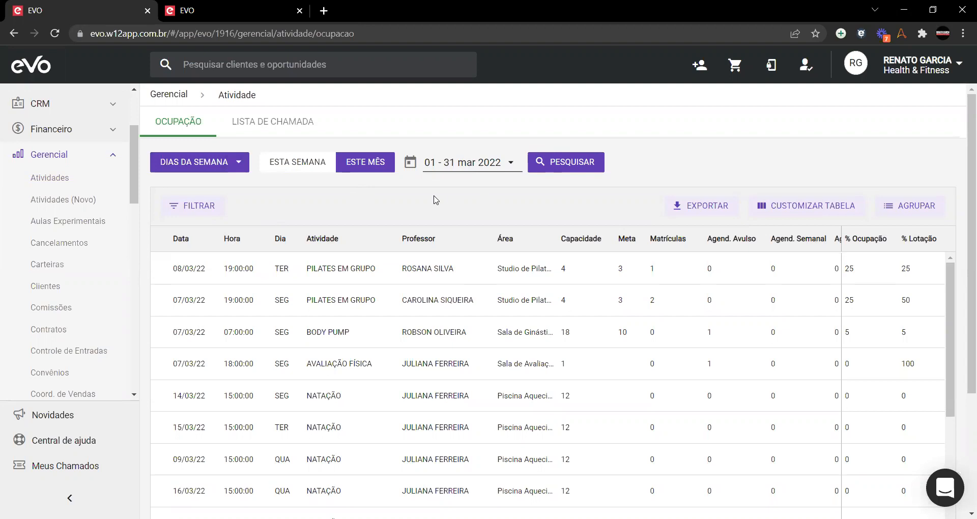
Step: Hide the Agend. Mobile, Agend. Totem and Agend. Gympass columns from the occupancy table
left_click(805, 214)
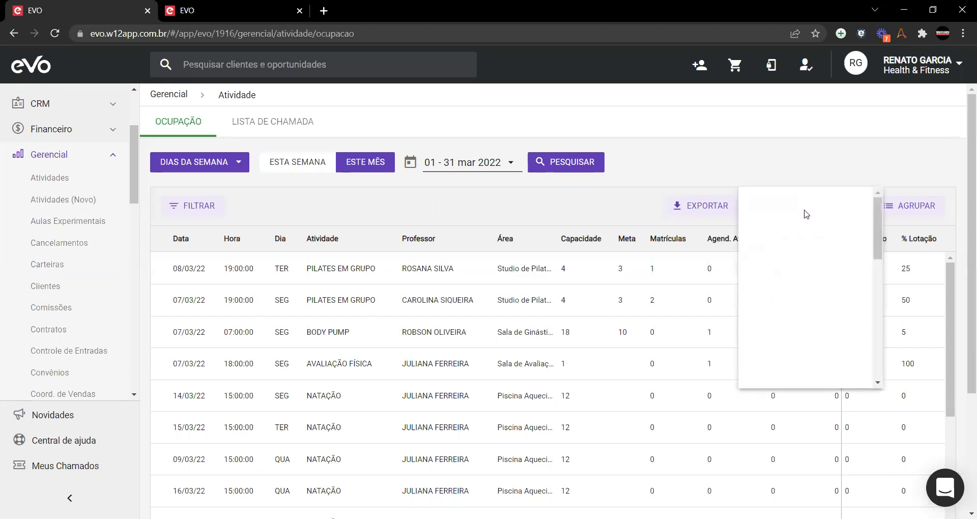
scroll(787, 336, "down", 1)
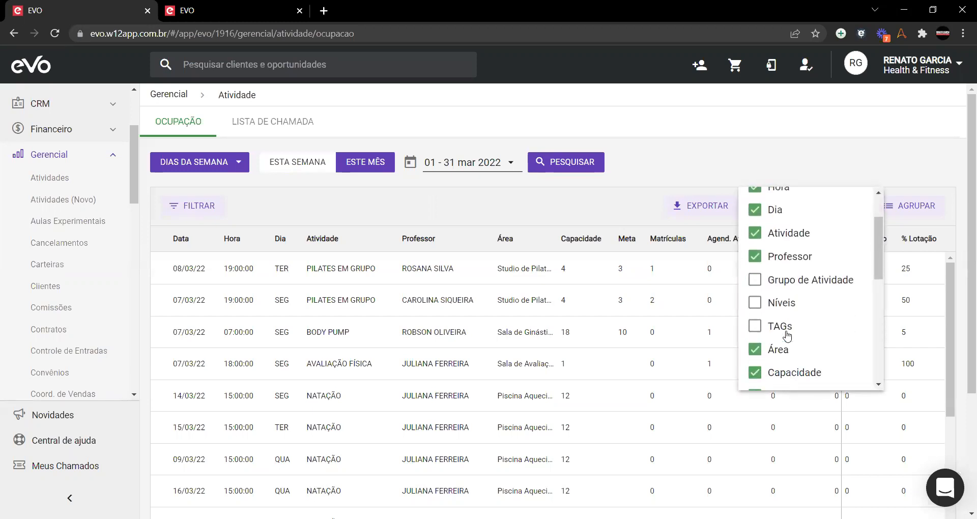
scroll(787, 336, "down", 1)
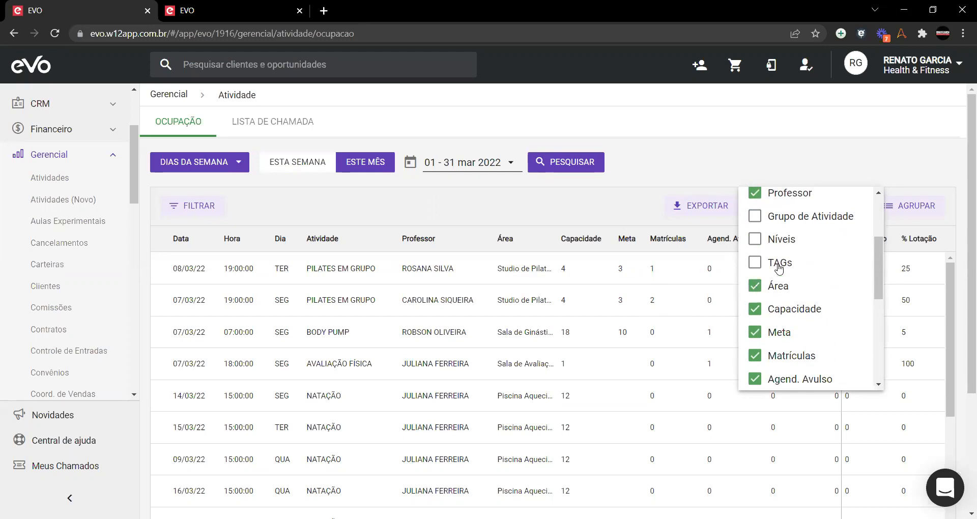
scroll(779, 268, "down", 1)
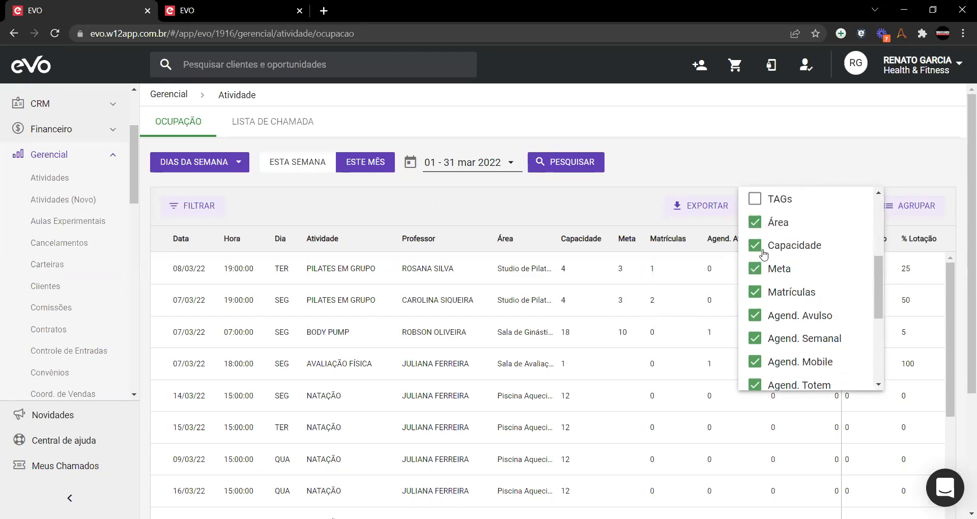
scroll(768, 264, "down", 1)
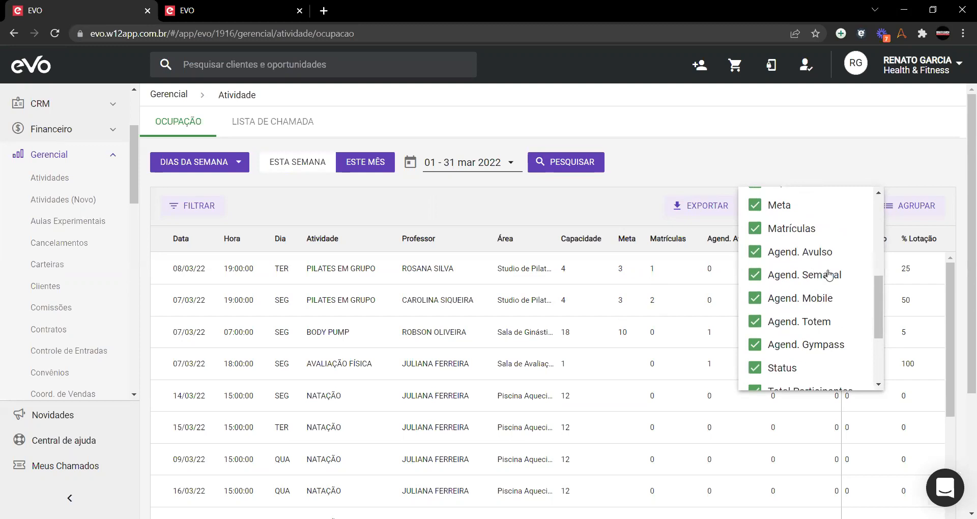
left_click(786, 303)
left_click(784, 324)
left_click(776, 347)
scroll(797, 310, "down", 1)
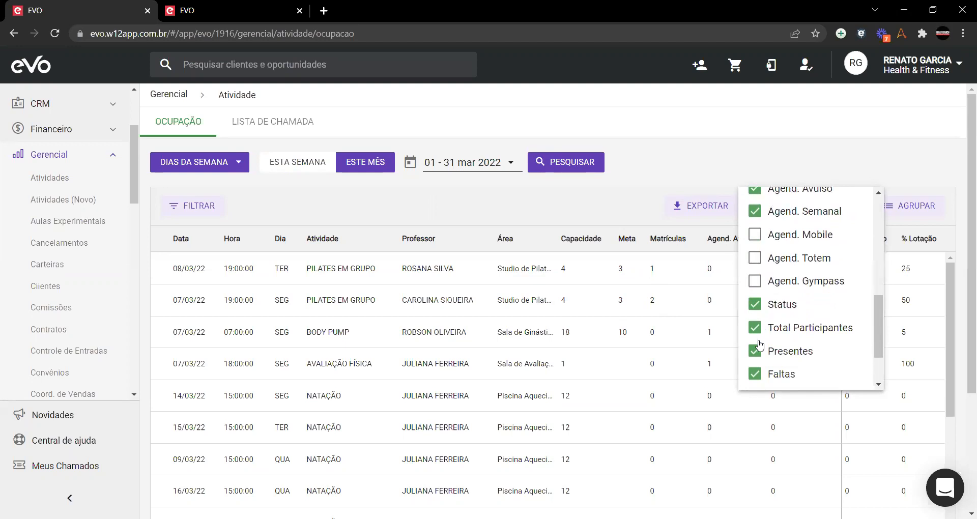
scroll(755, 362, "up", 5)
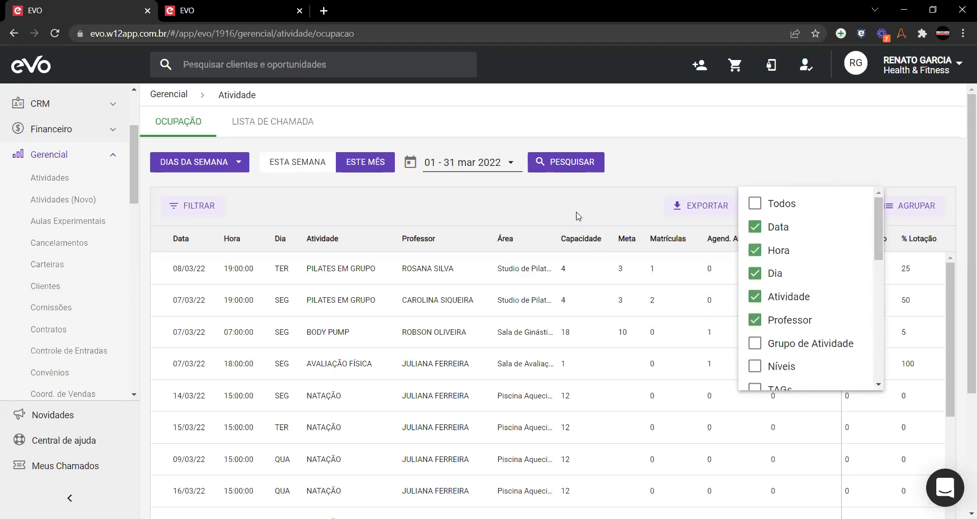
scroll(807, 322, "down", 5)
scroll(807, 322, "down", 1)
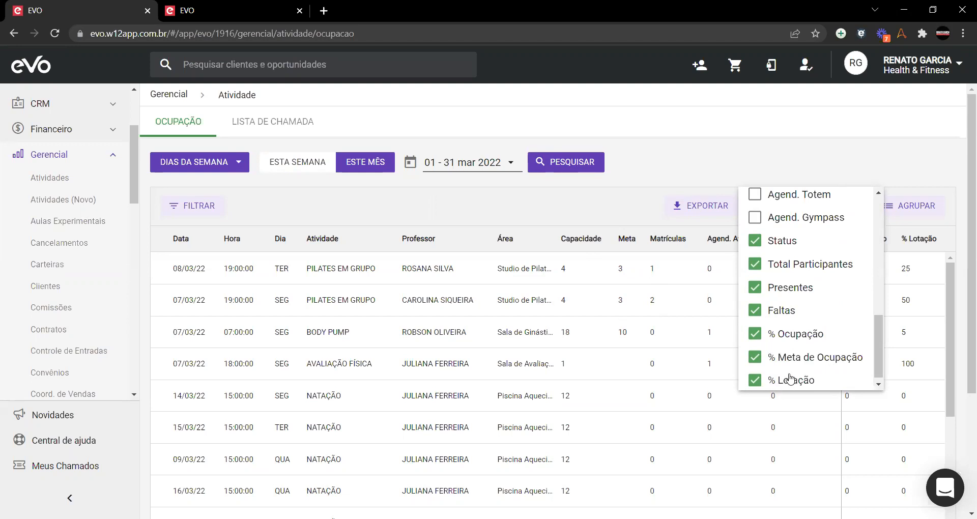
scroll(777, 386, "down", 1)
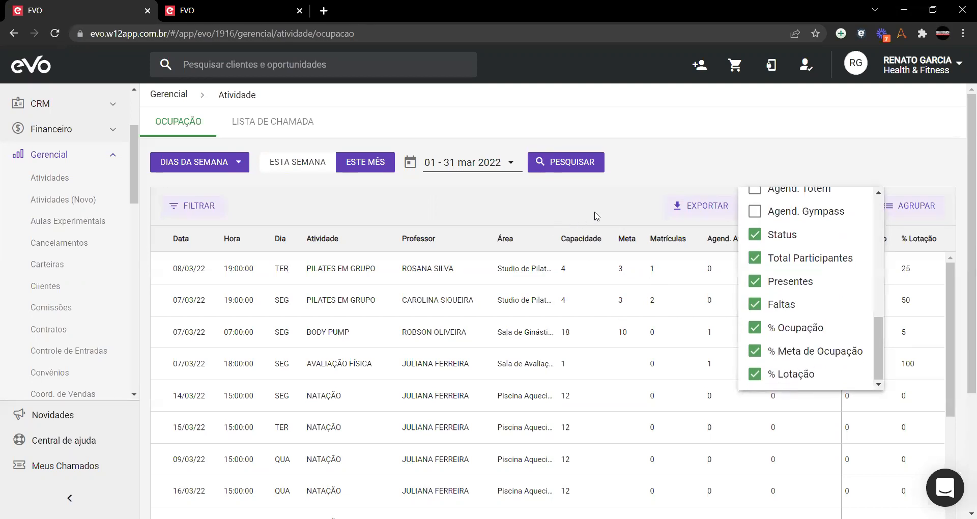
left_click(572, 210)
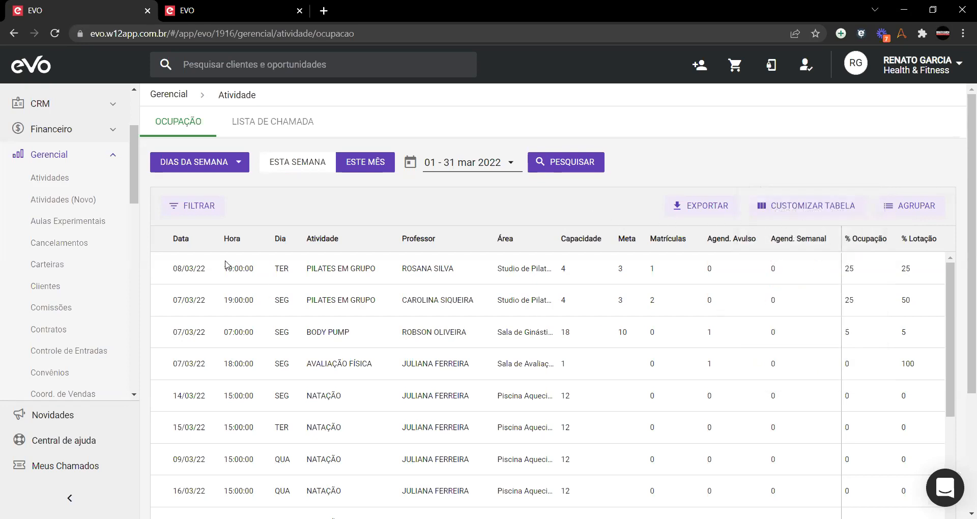
Step: Group the report by Atividade and expand then collapse the Body Pump group
left_click(898, 207)
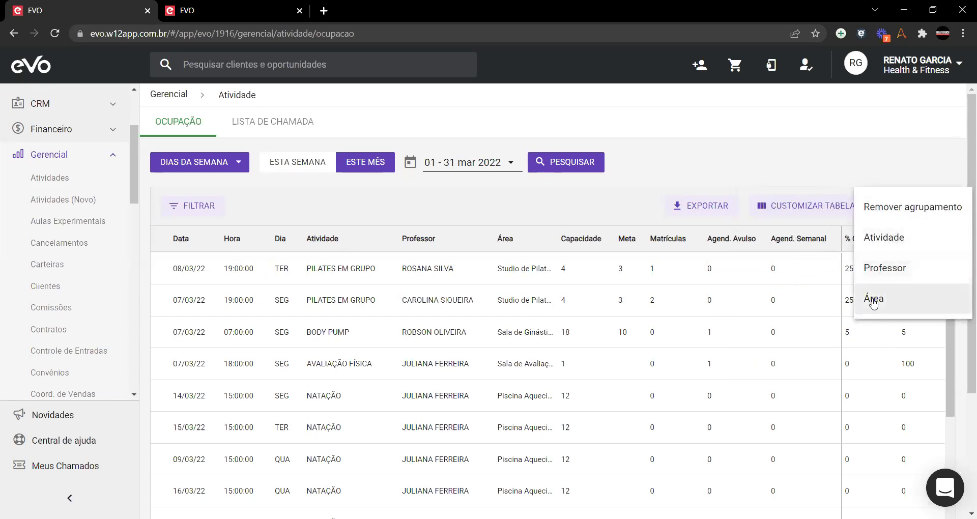
left_click(884, 237)
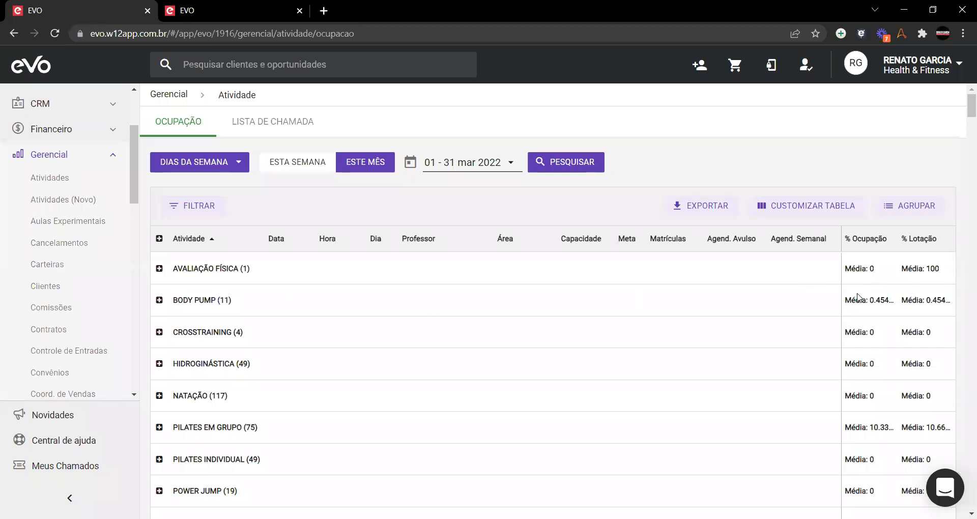
scroll(199, 317, "down", 3)
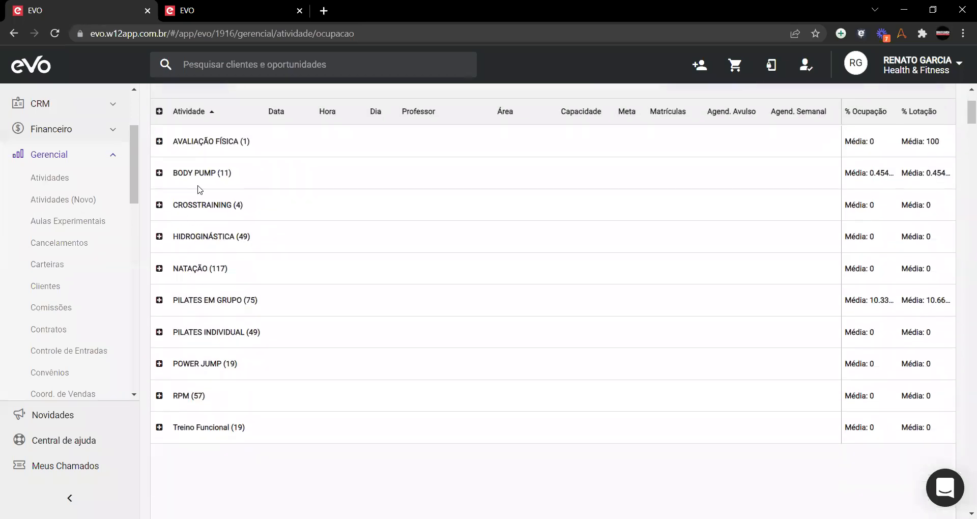
left_click(159, 174)
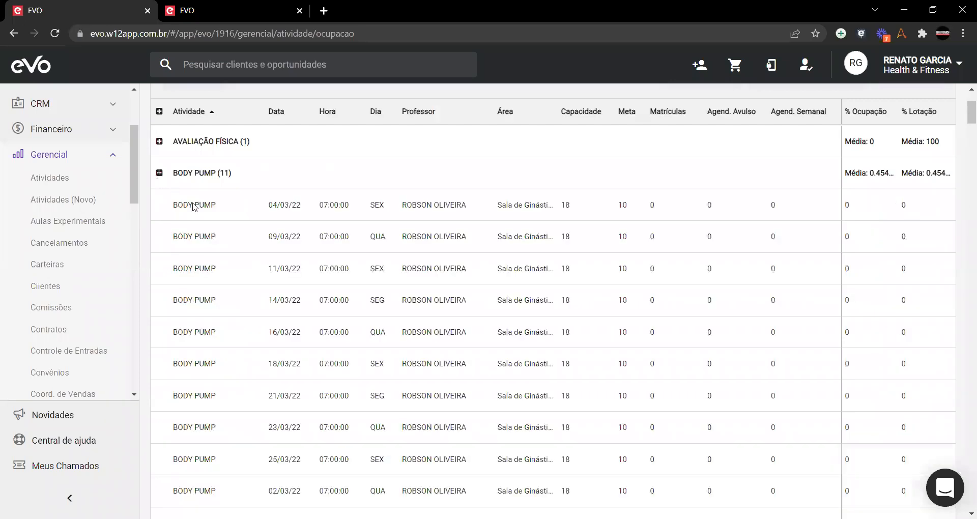
scroll(336, 347, "down", 5)
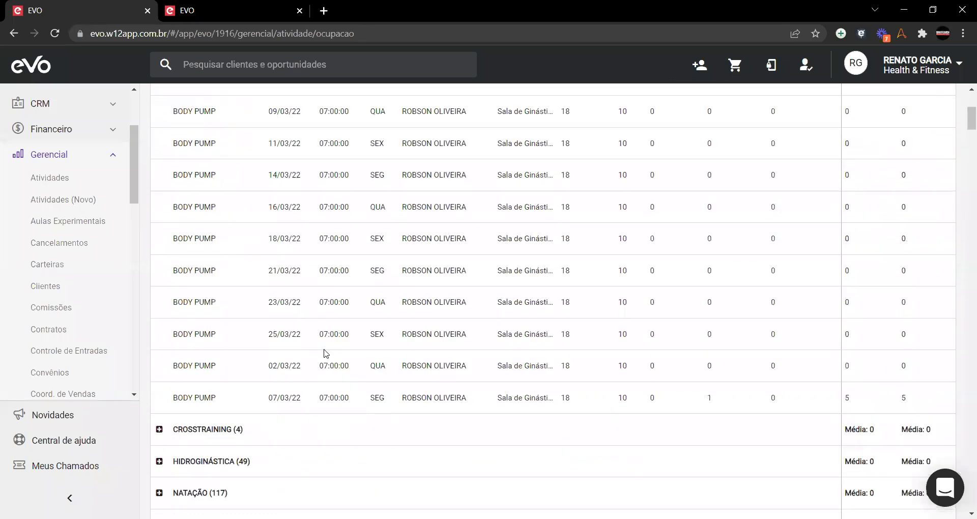
scroll(336, 348, "up", 5)
left_click(159, 301)
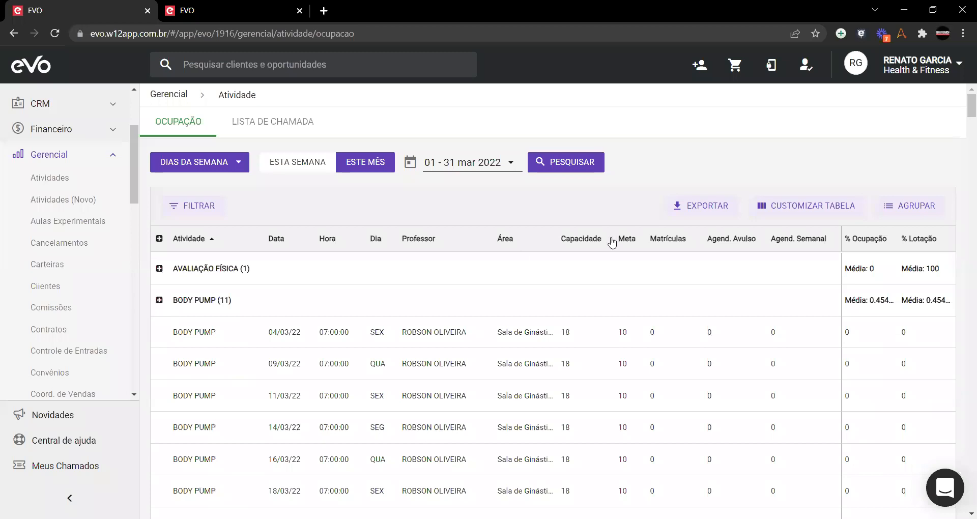
Step: Regroup the occupancy report by Professor
left_click(904, 202)
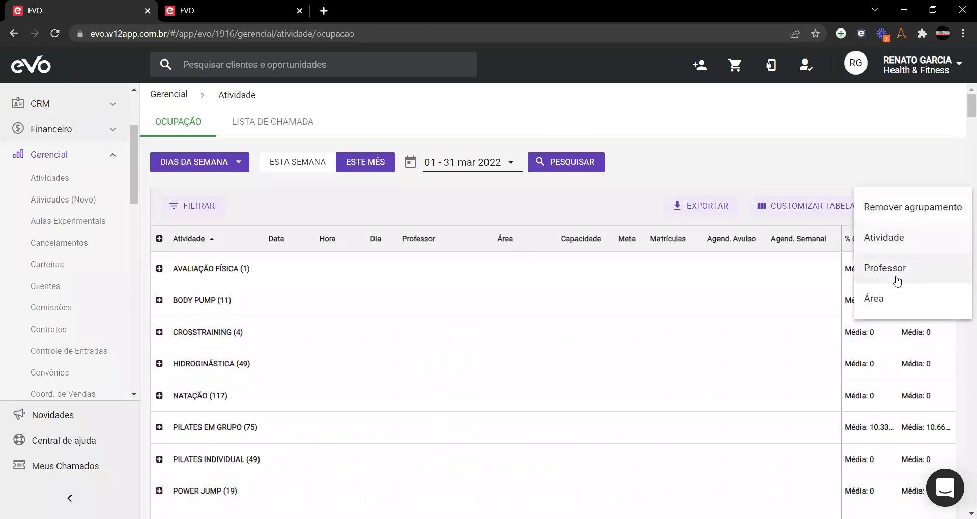
left_click(886, 268)
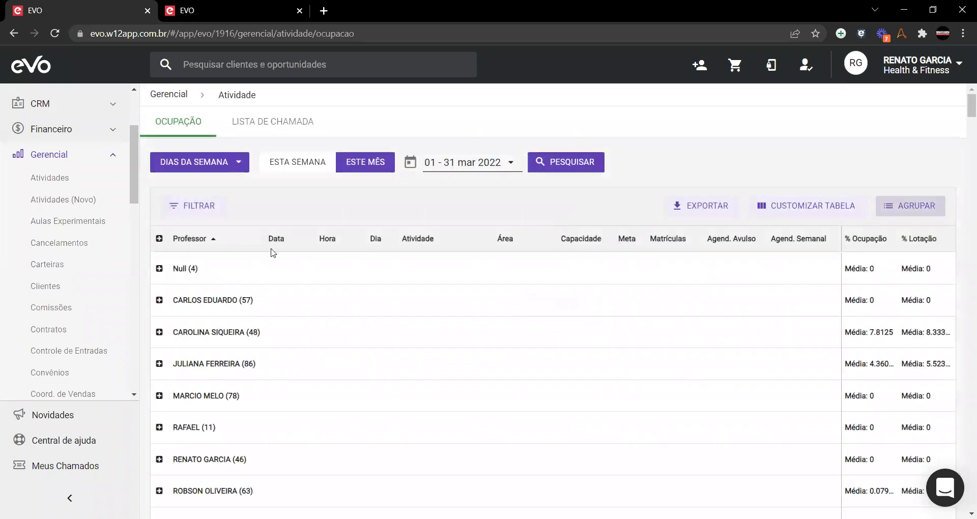
scroll(212, 306, "down", 4)
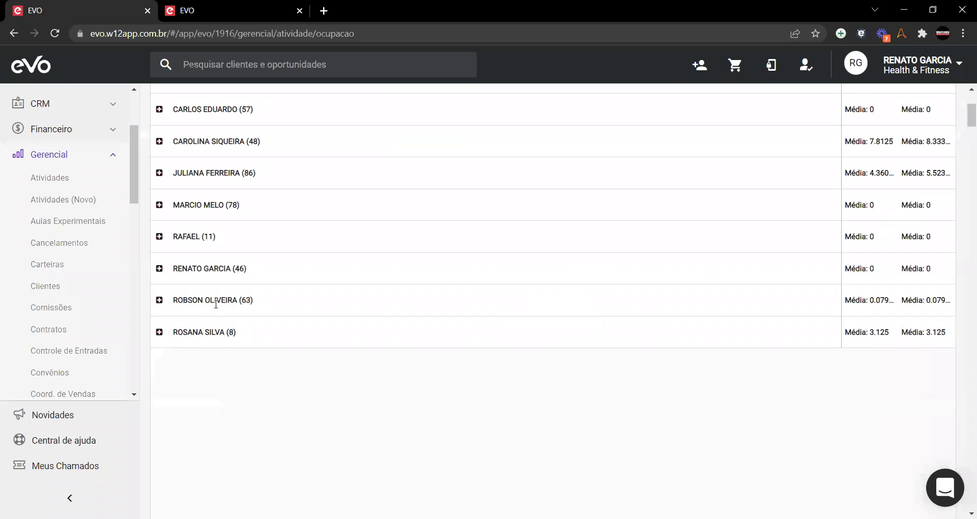
scroll(947, 229, "up", 4)
Step: Remove the grouping so report sessions are listed individually
left_click(911, 205)
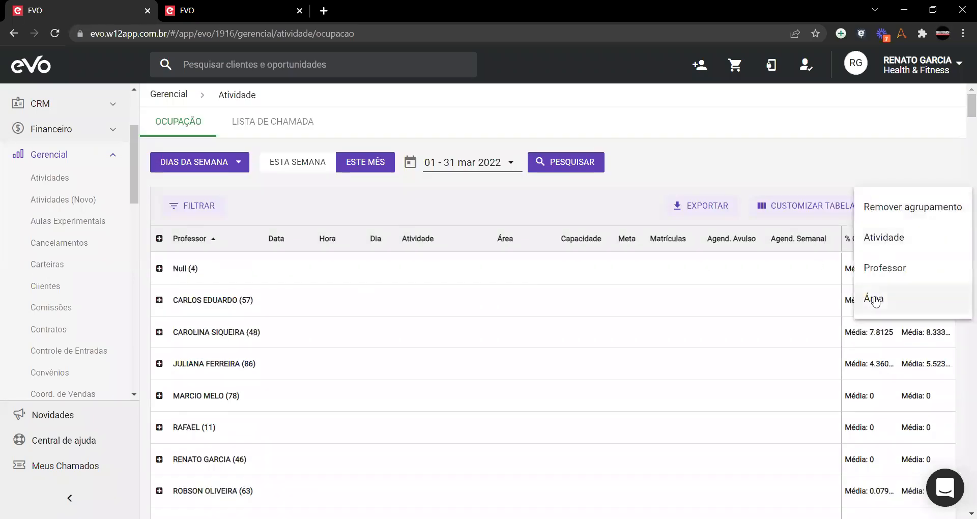
left_click(901, 206)
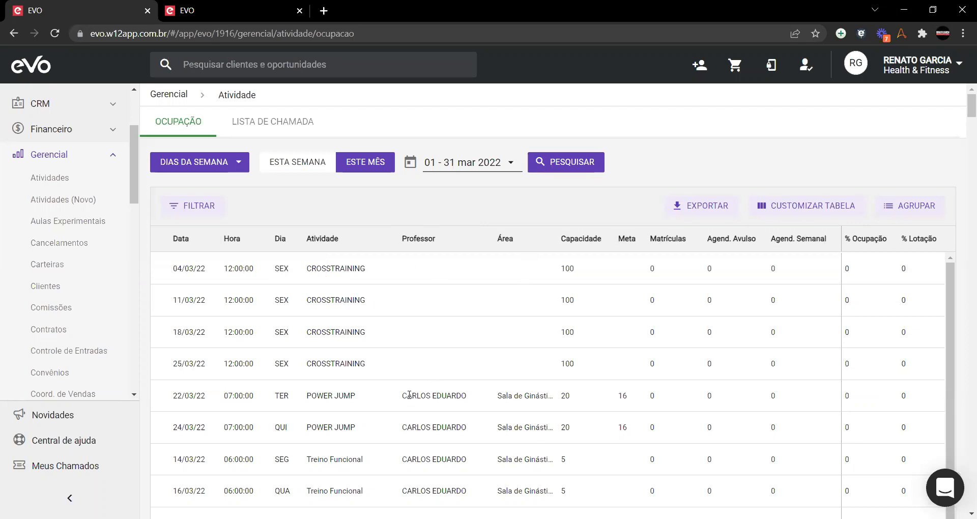
scroll(434, 266, "down", 1)
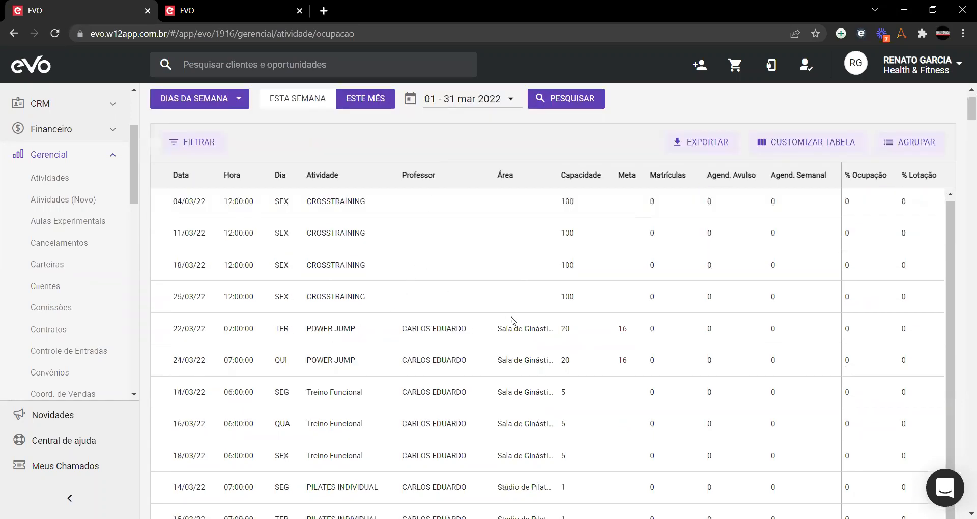
scroll(486, 375, "up", 1)
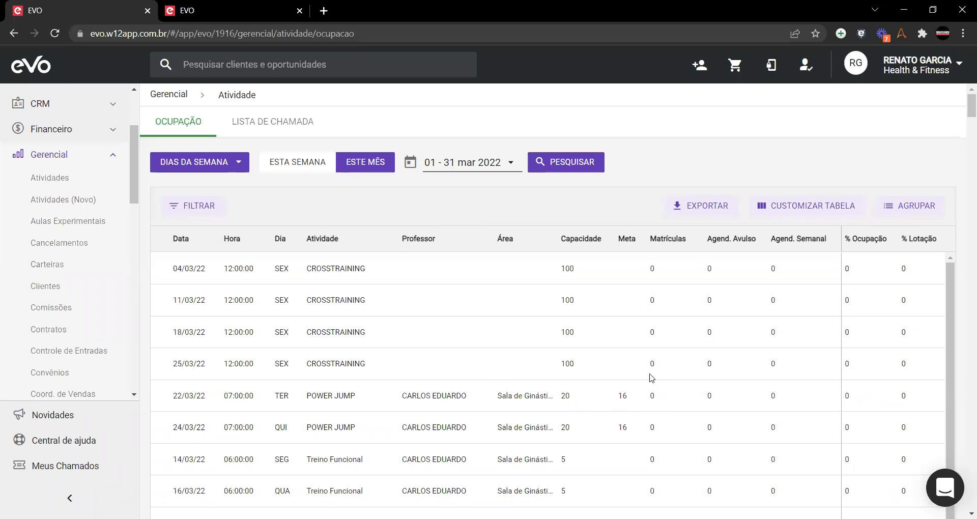
Step: Open the report filters and tick Manhã, Tarde and Noite in the Período filter
left_click(176, 210)
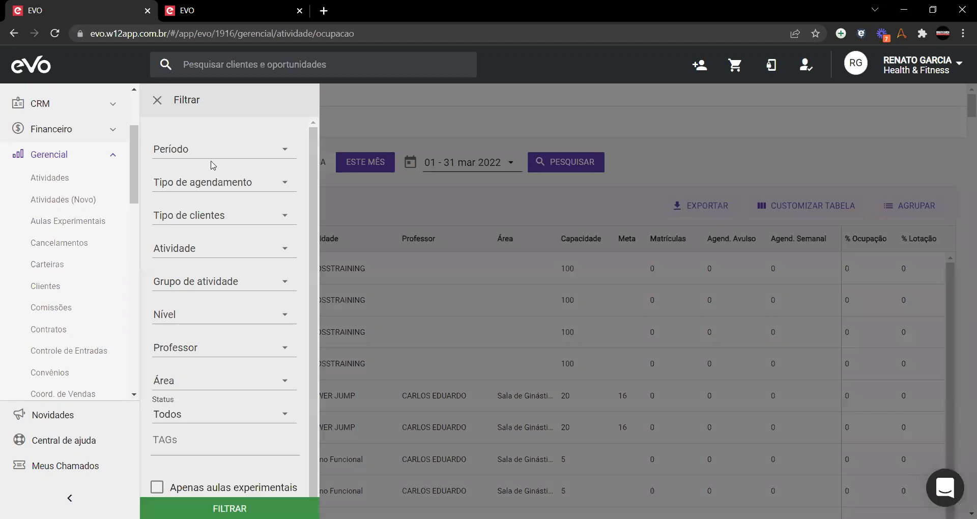
scroll(220, 331, "down", 1)
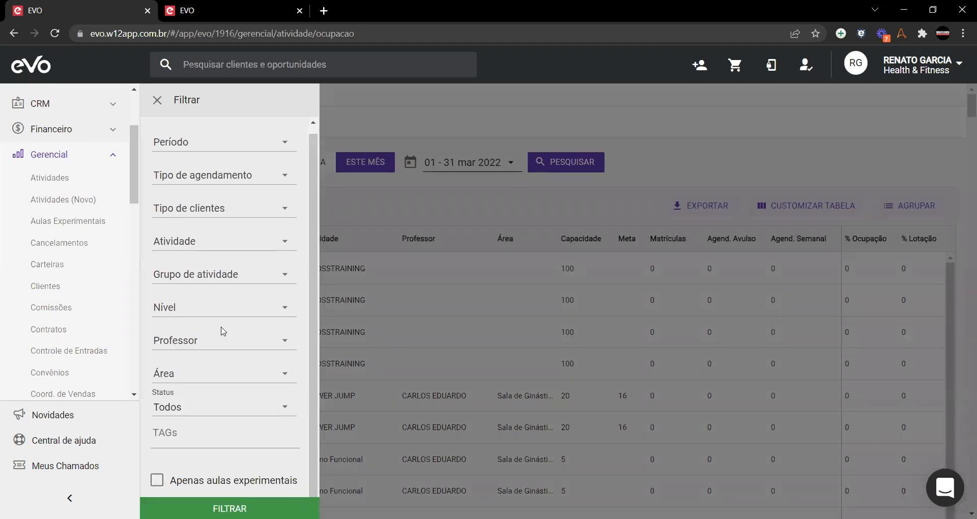
scroll(258, 270, "up", 1)
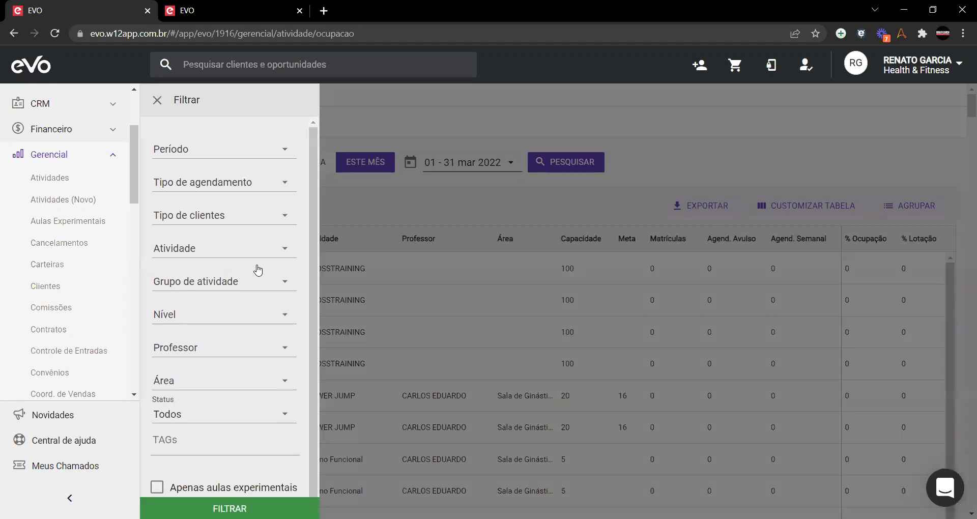
left_click(285, 153)
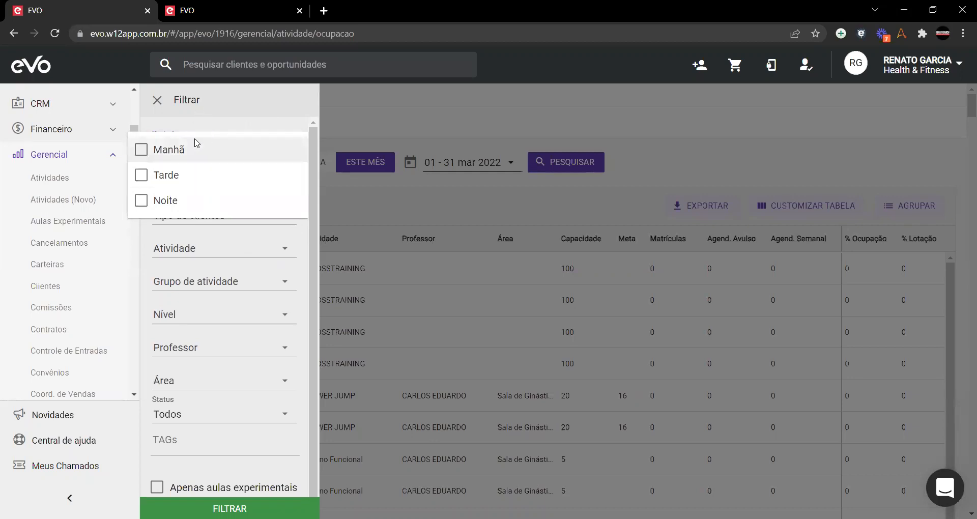
left_click(145, 153)
left_click(145, 153)
left_click(157, 176)
left_click(147, 199)
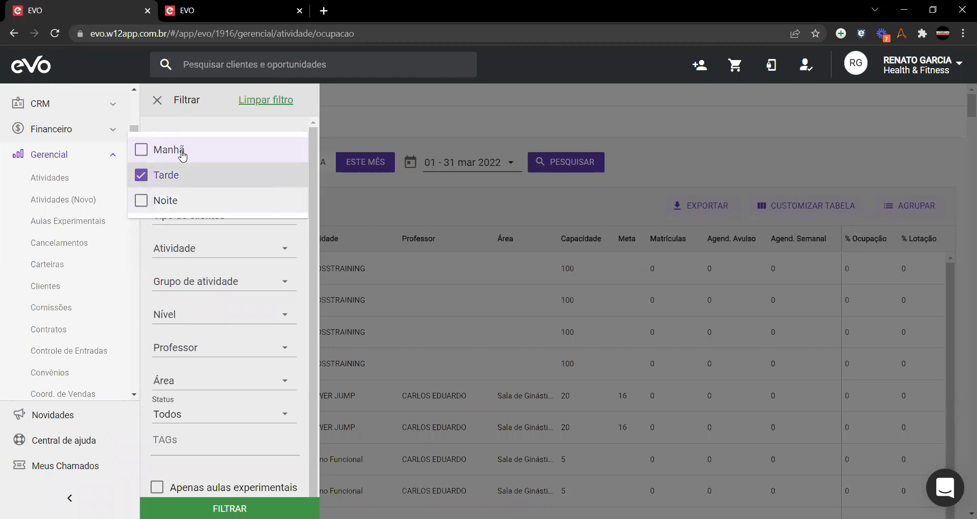
left_click(184, 148)
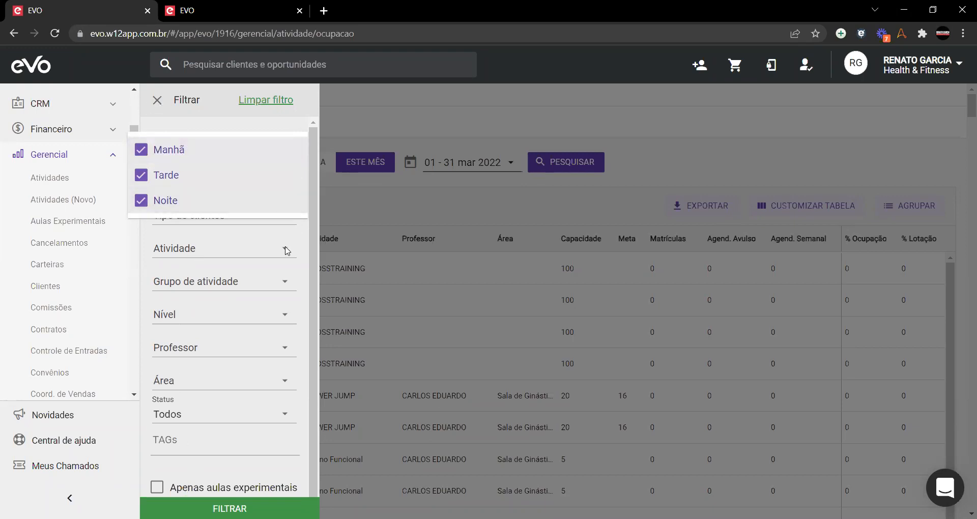
left_click(174, 209)
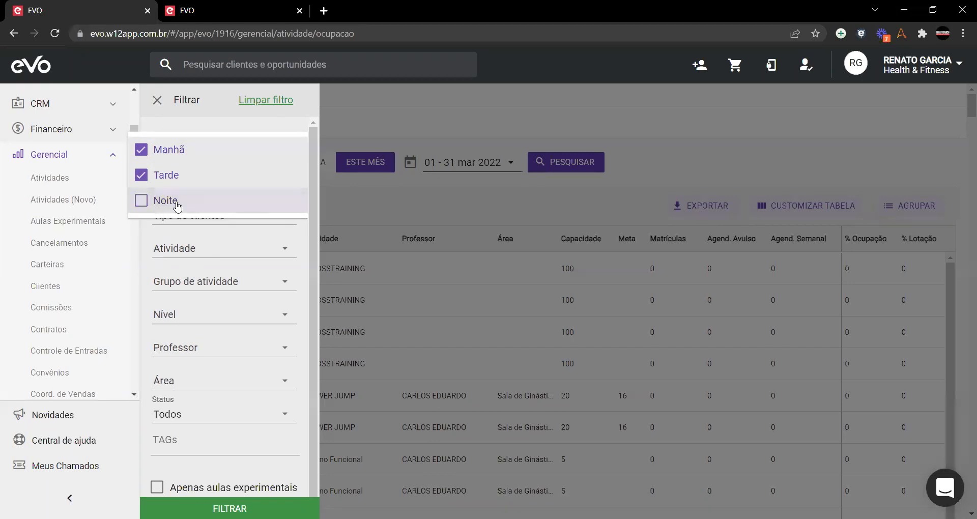
left_click(197, 208)
Step: Zoom the page out to 90% and reload the report
right_click(490, 189)
key("Escape")
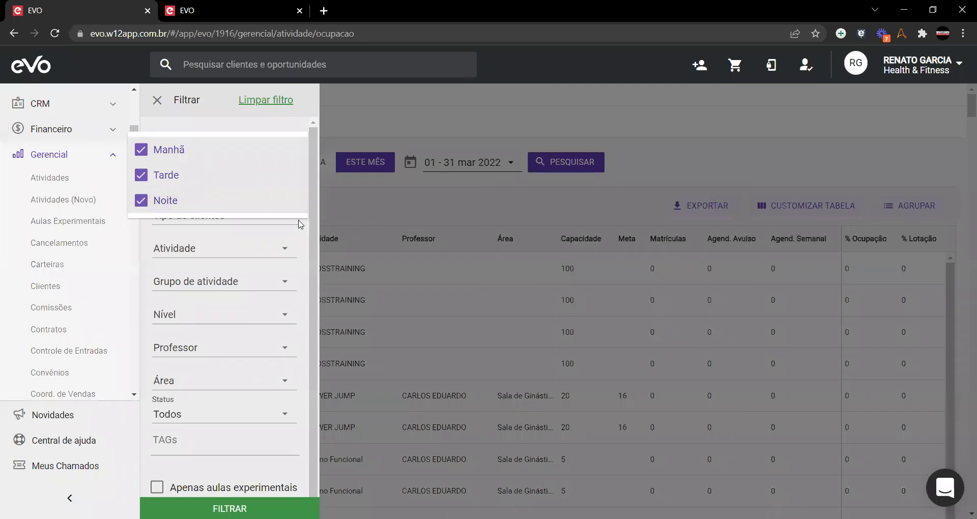
key("ctrl+minus")
key("F5")
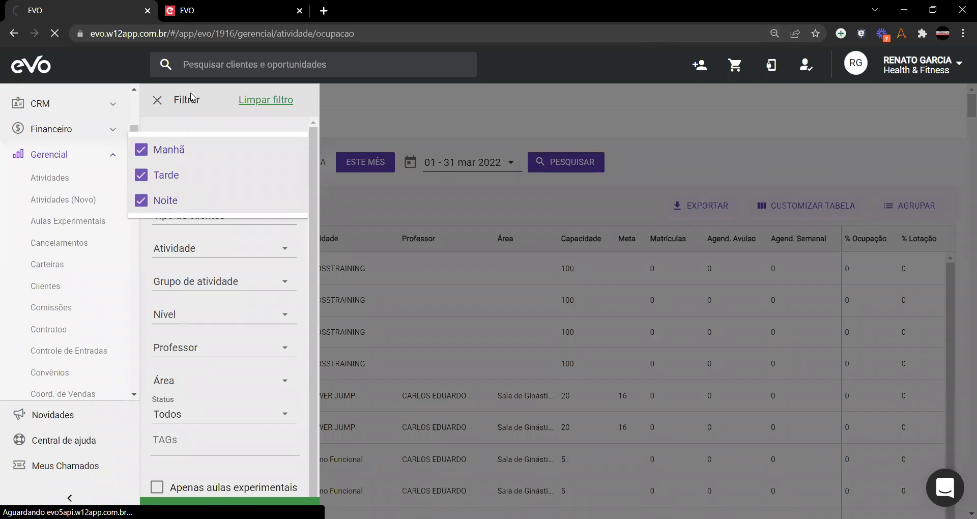
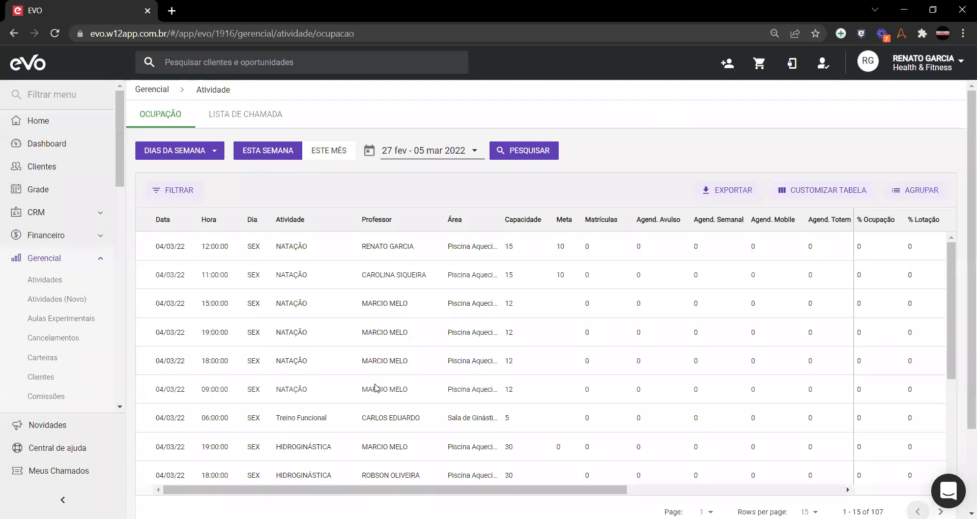
Step: Review the scheduling type, client type, activity and activity group filter choices without changing them
left_click(174, 190)
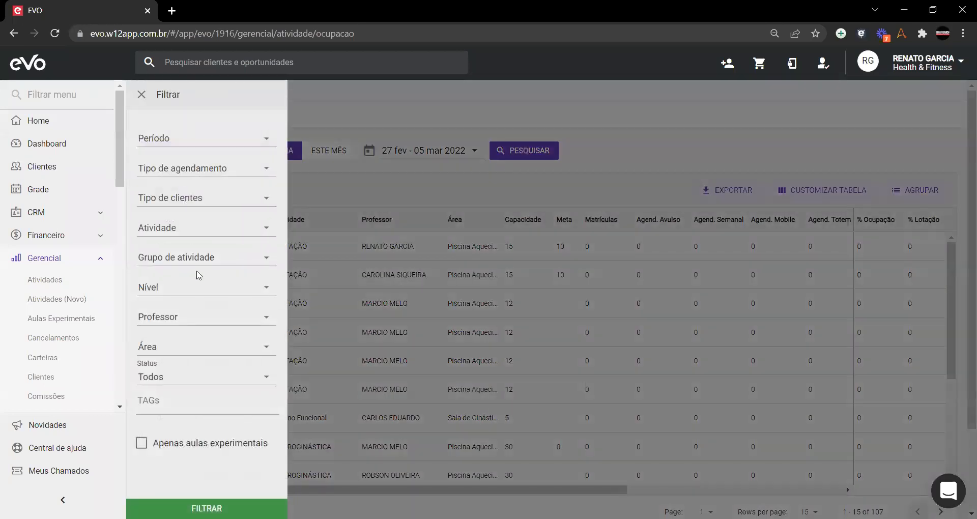
left_click(262, 172)
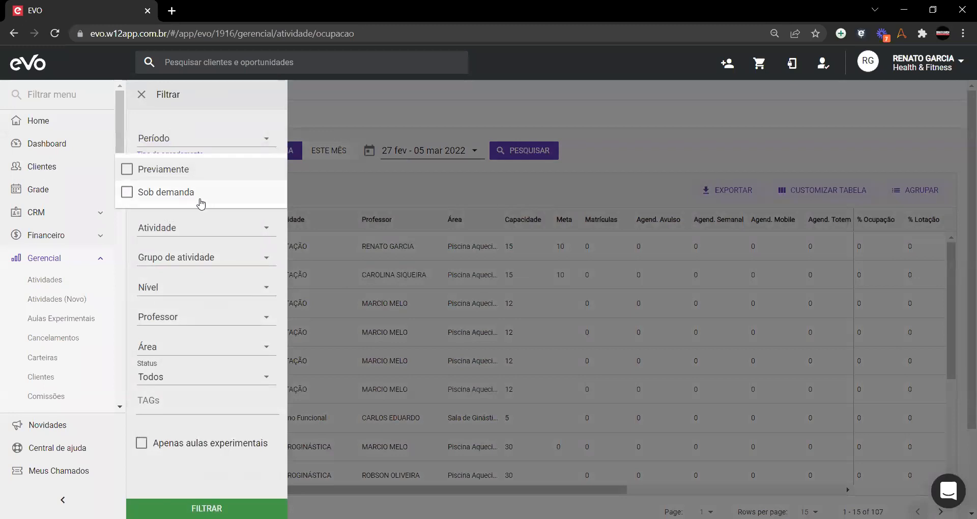
left_click(225, 227)
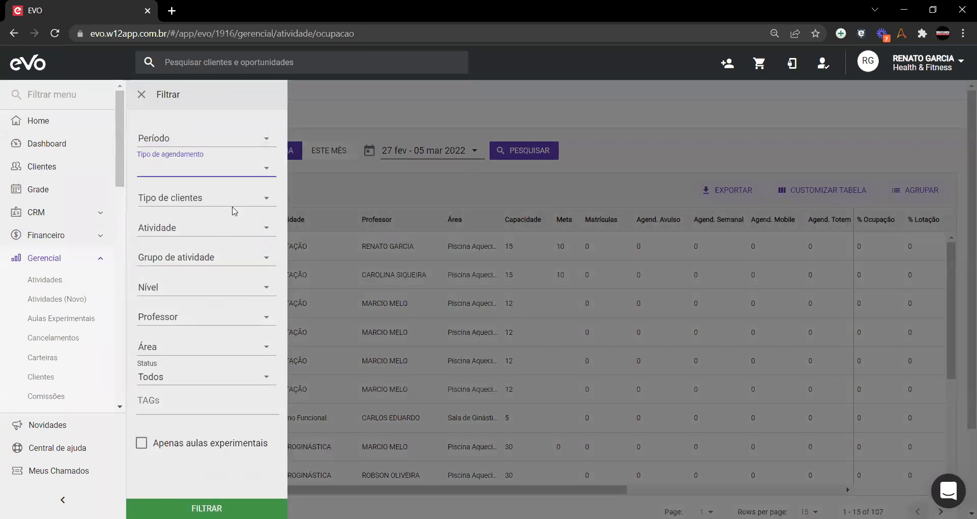
left_click(247, 203)
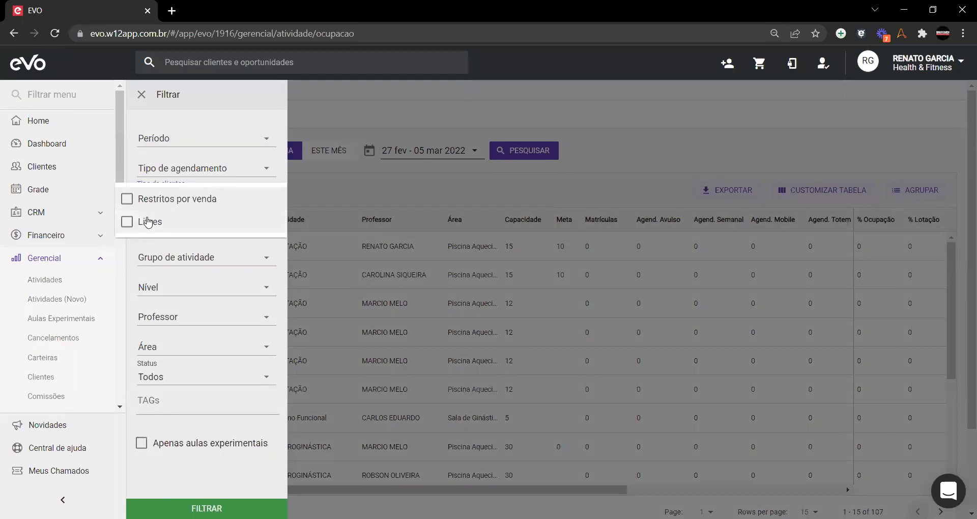
left_click(239, 258)
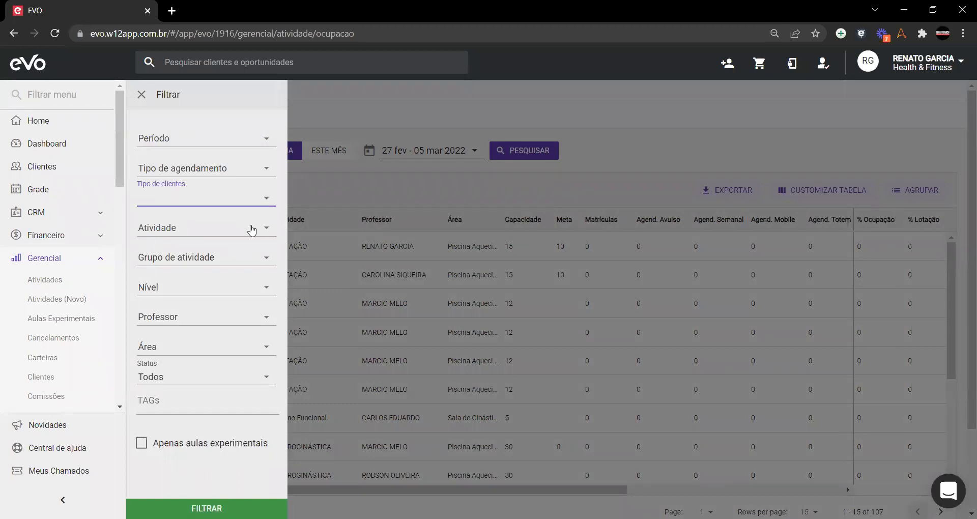
left_click(251, 231)
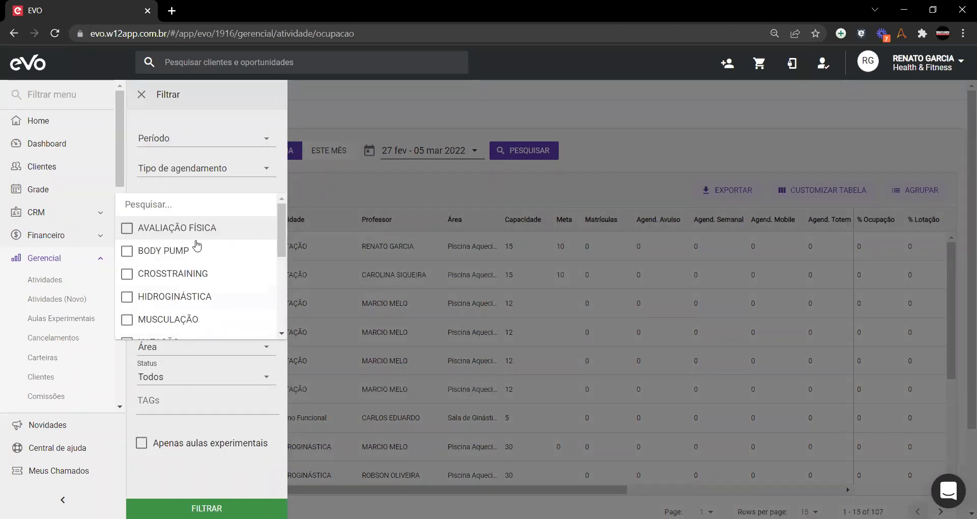
left_click(231, 117)
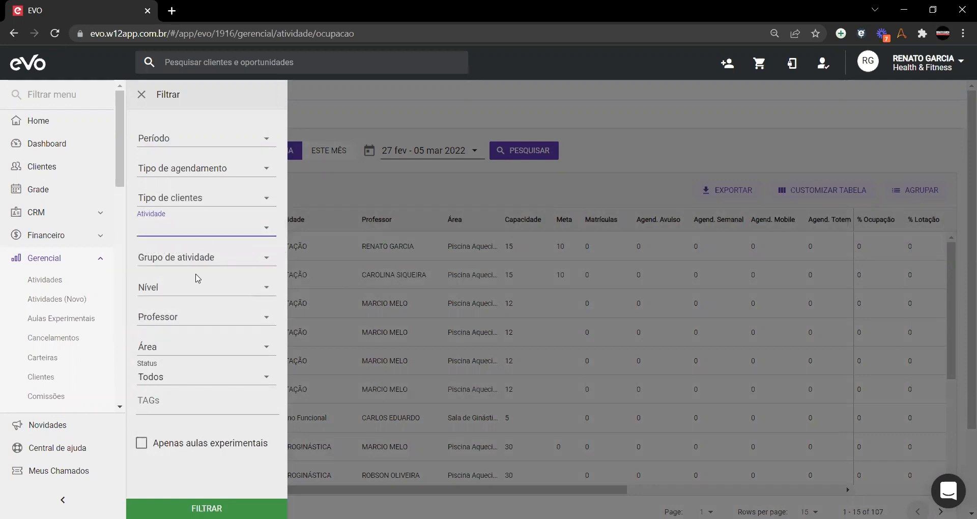
left_click(263, 261)
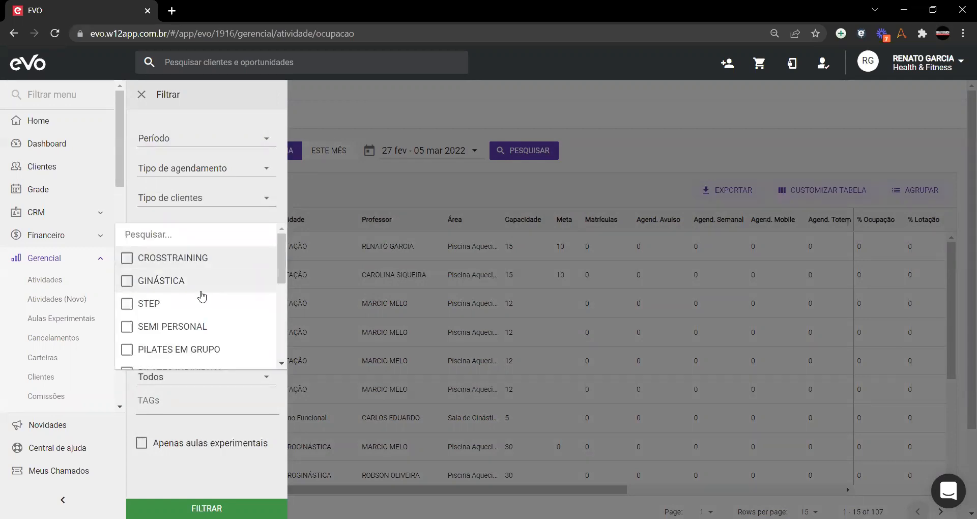
scroll(202, 294, "down", 2)
left_click(227, 113)
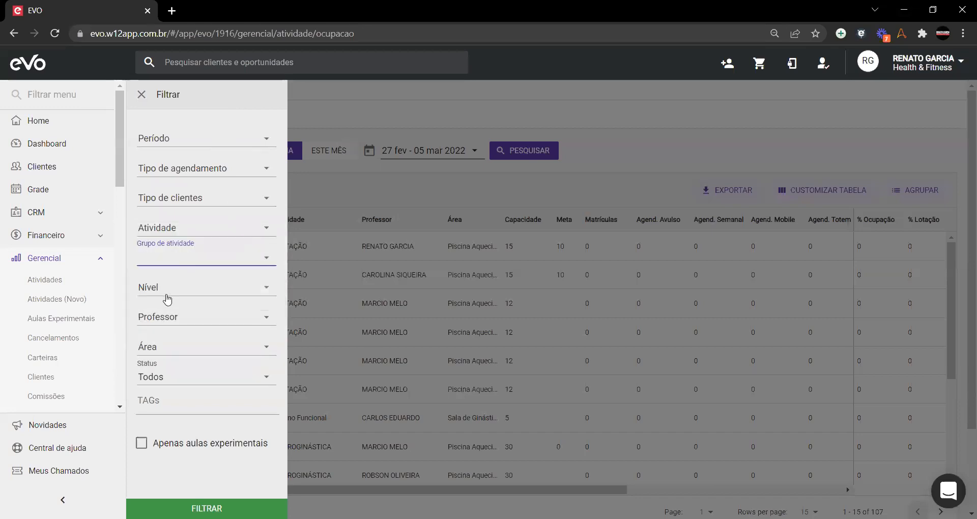
Step: Leave the level, professor, area, status and TAG filters unchanged and show all of 01–31 mar 2022
left_click(184, 295)
scroll(188, 305, "down", 4)
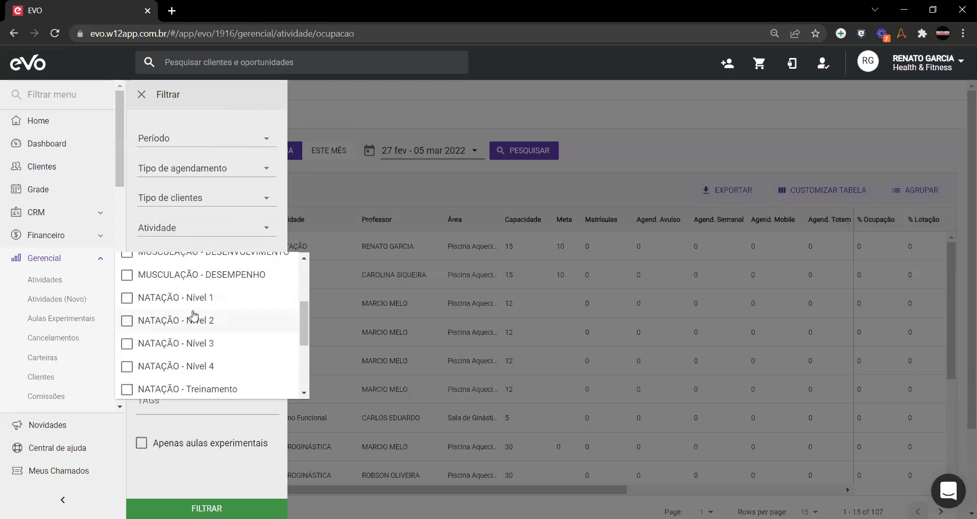
scroll(193, 315, "down", 1)
scroll(211, 363, "up", 5)
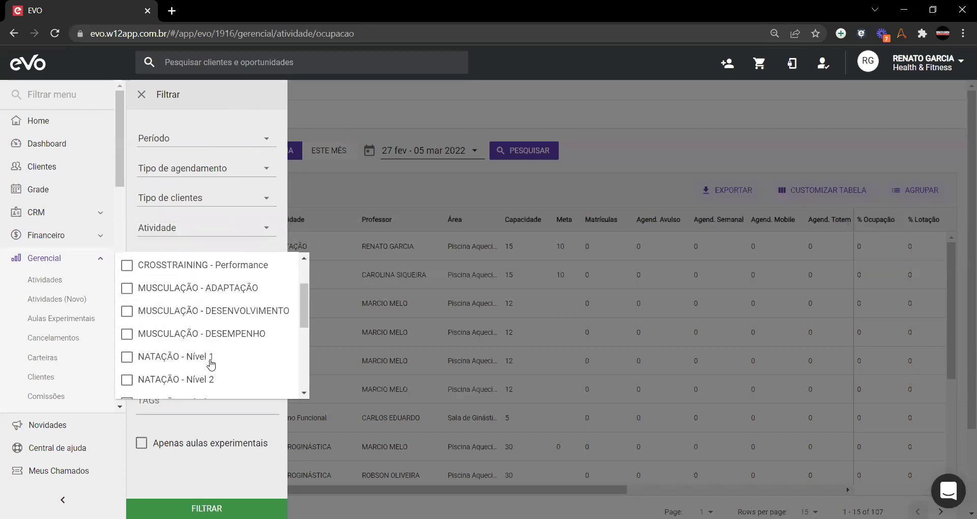
left_click(208, 115)
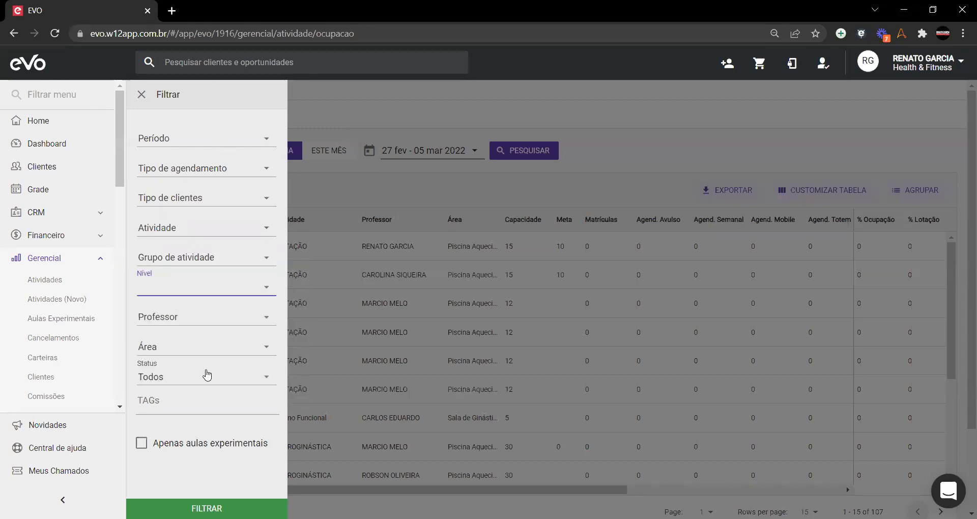
left_click(211, 325)
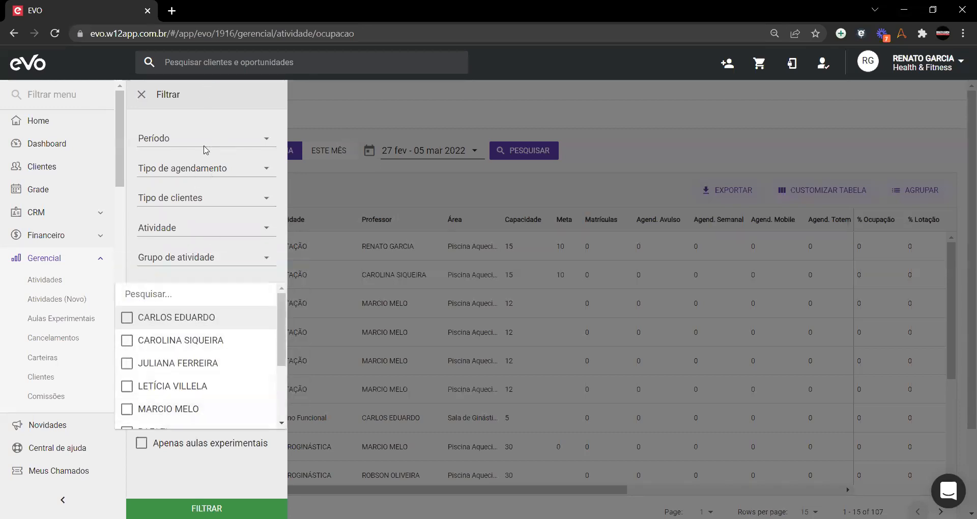
left_click(221, 116)
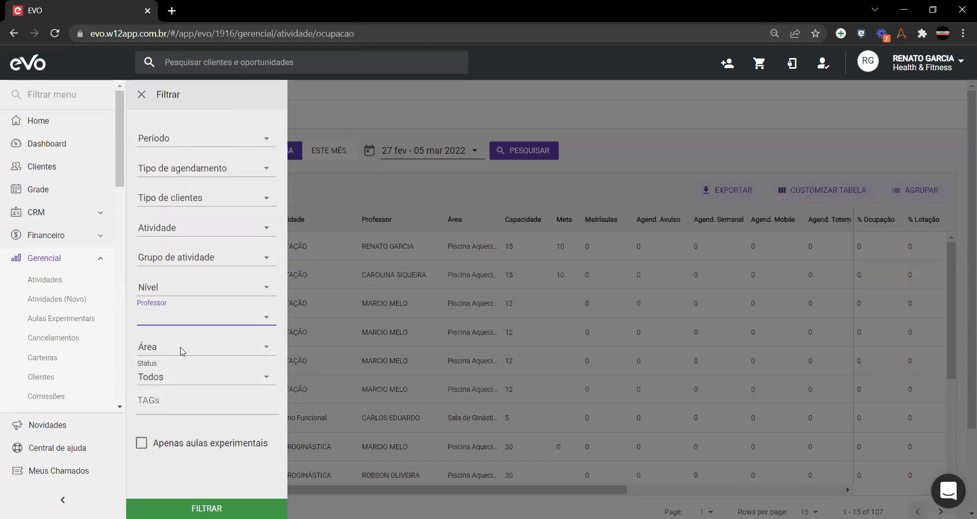
left_click(243, 349)
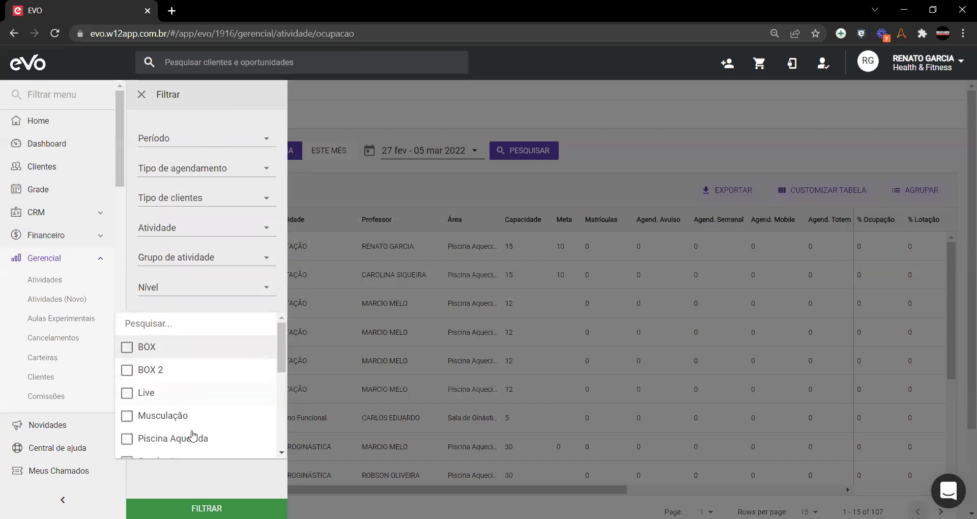
left_click(116, 357)
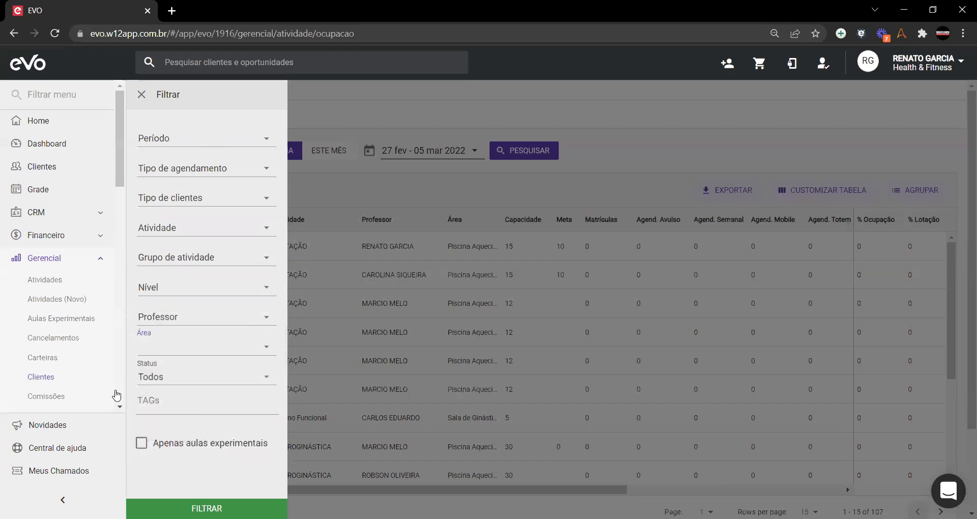
left_click(166, 379)
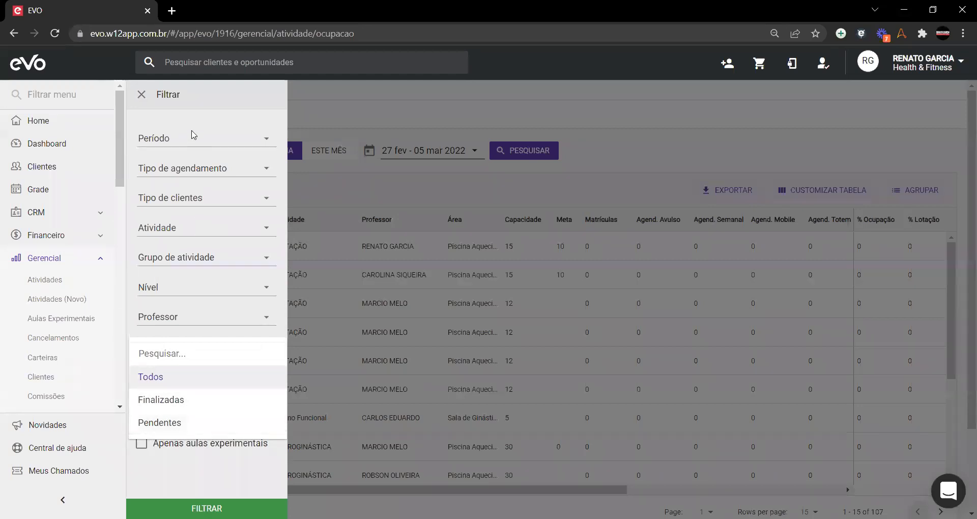
left_click(204, 106)
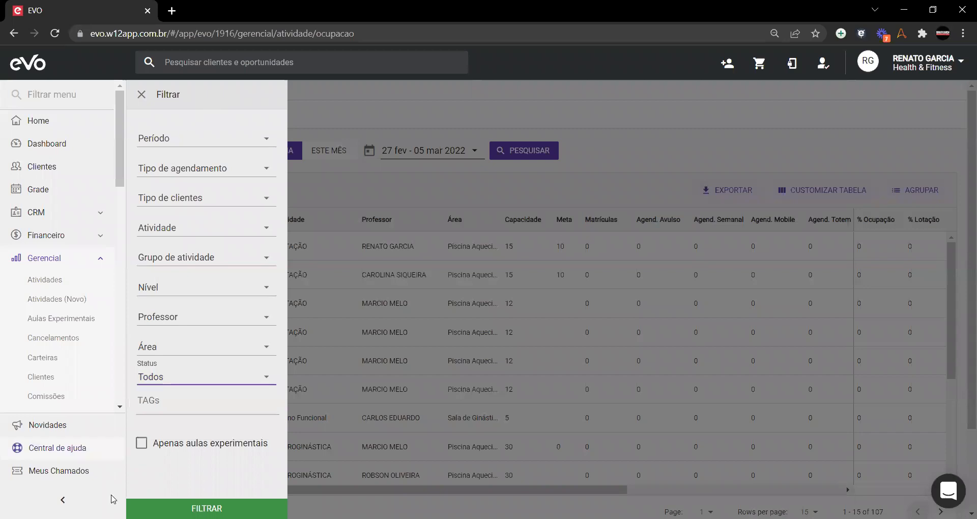
left_click(163, 404)
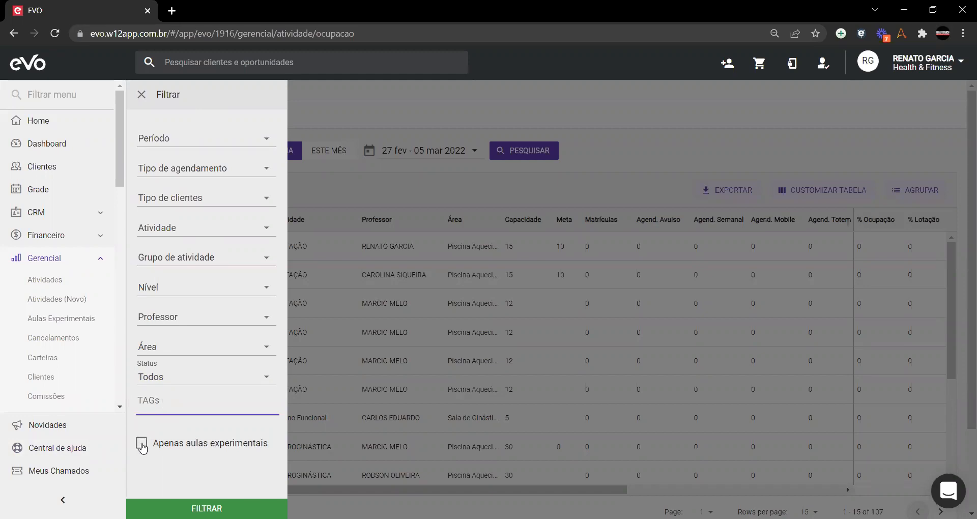
left_click(141, 94)
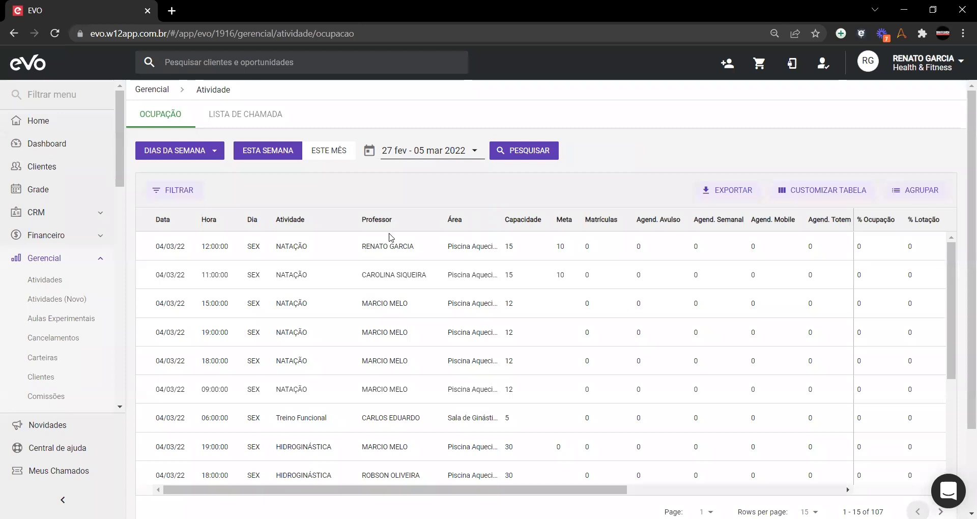
left_click(326, 155)
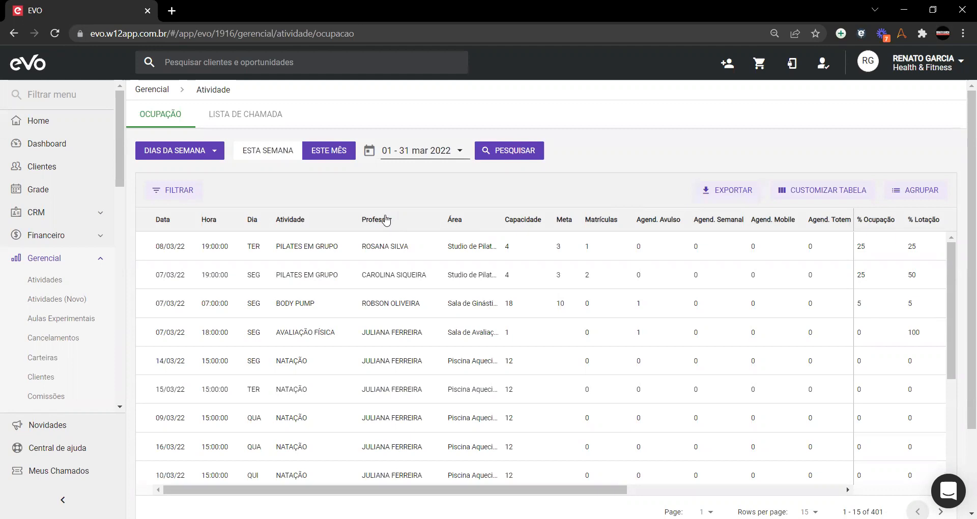
Step: Switch to the call list report with PILATES EM GRUPO as its activity
left_click(213, 118)
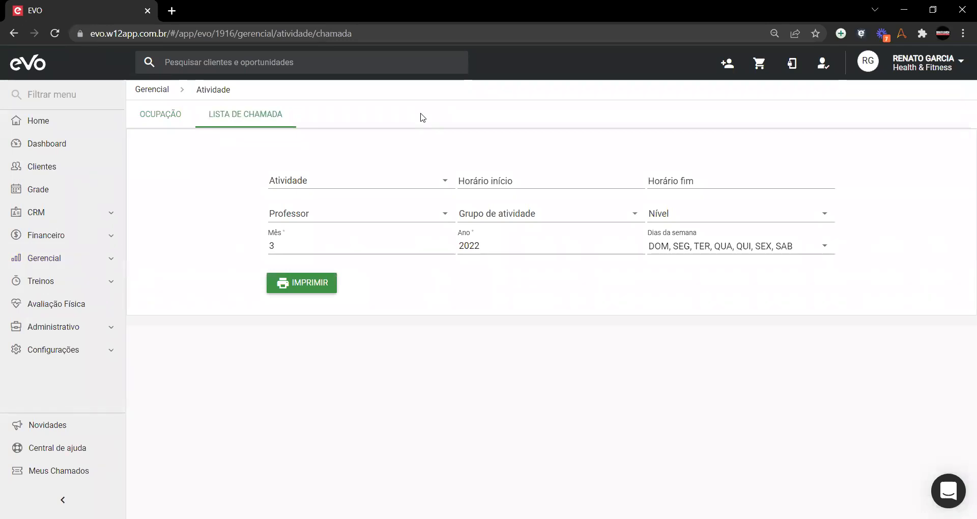
left_click(448, 185)
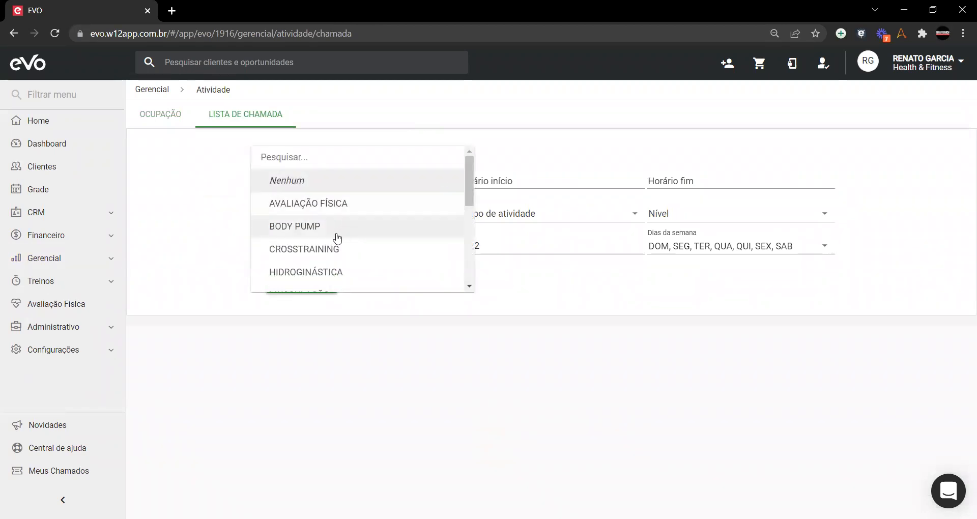
scroll(315, 204, "down", 3)
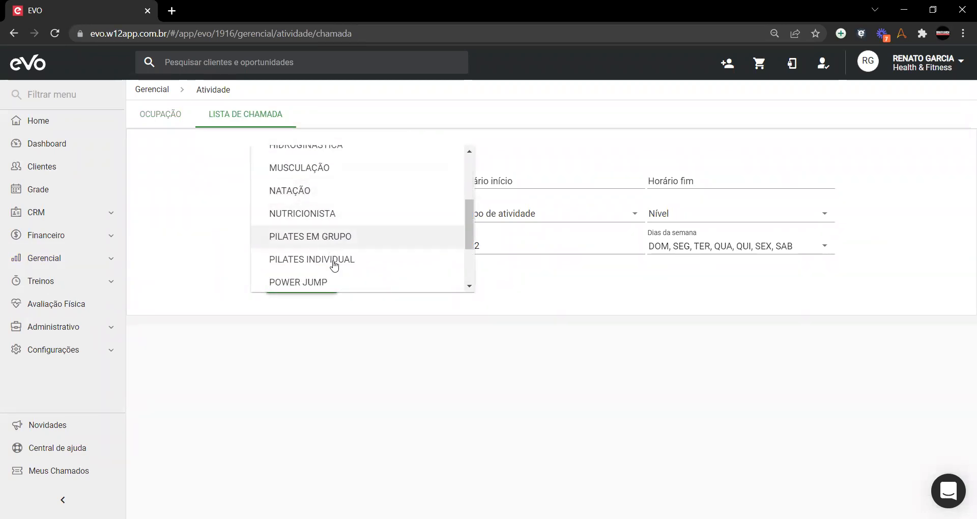
left_click(337, 238)
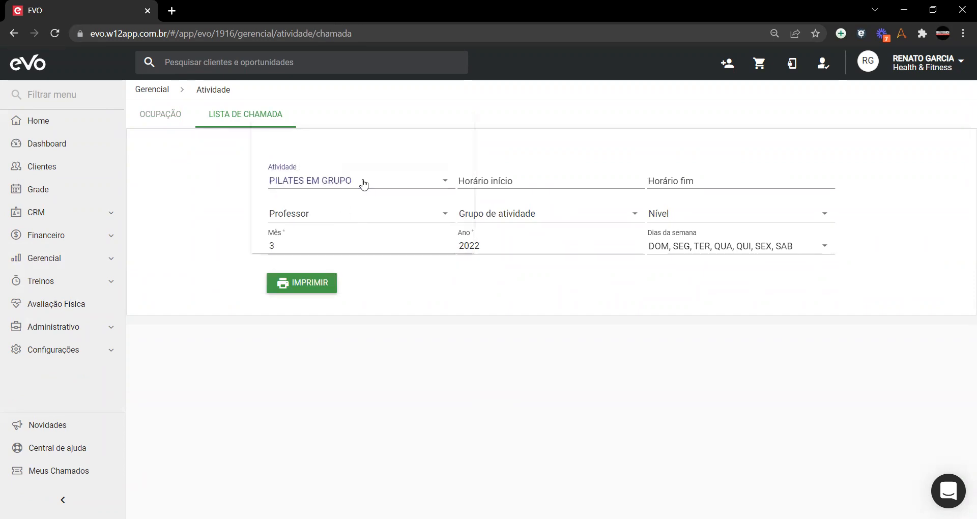
left_click(363, 183)
left_click(350, 205)
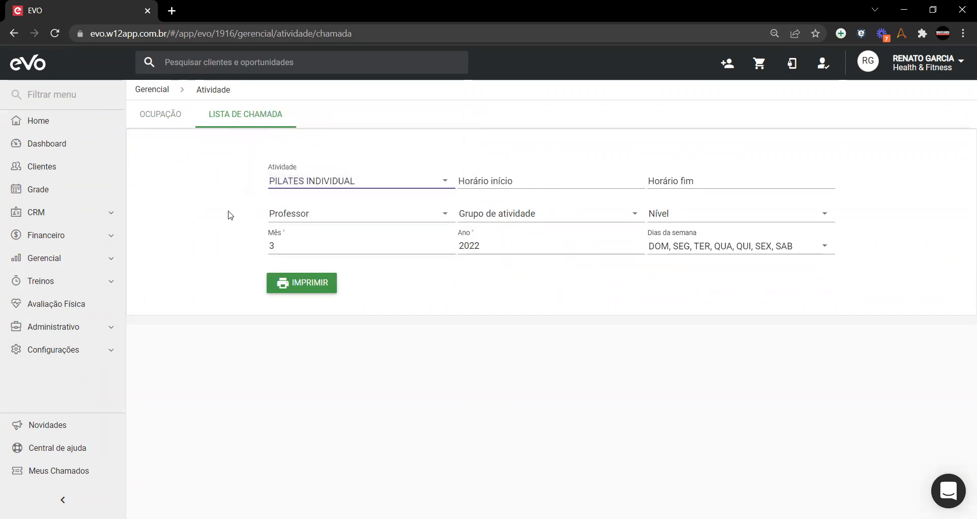
left_click(368, 182)
left_click(341, 159)
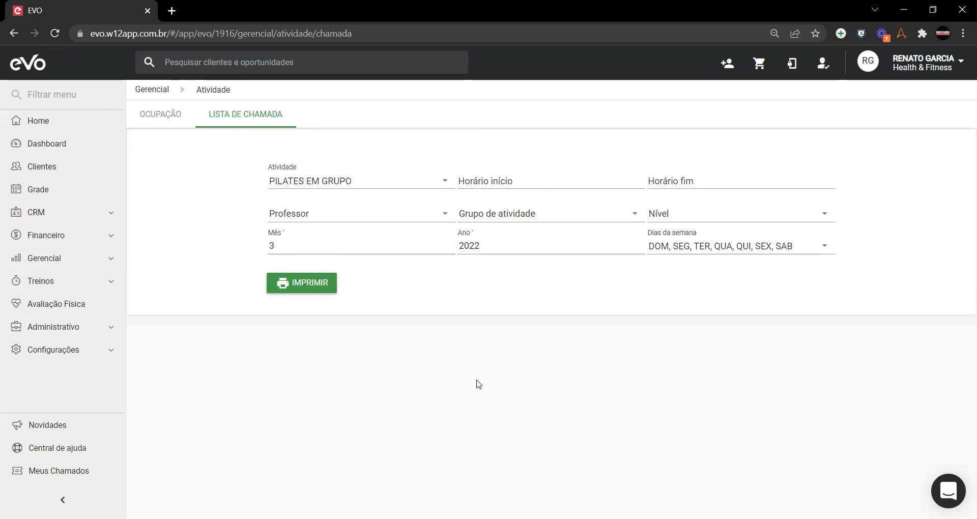
Step: Limit the call list's weekdays to SEG, QUA and SEX only
left_click(828, 246)
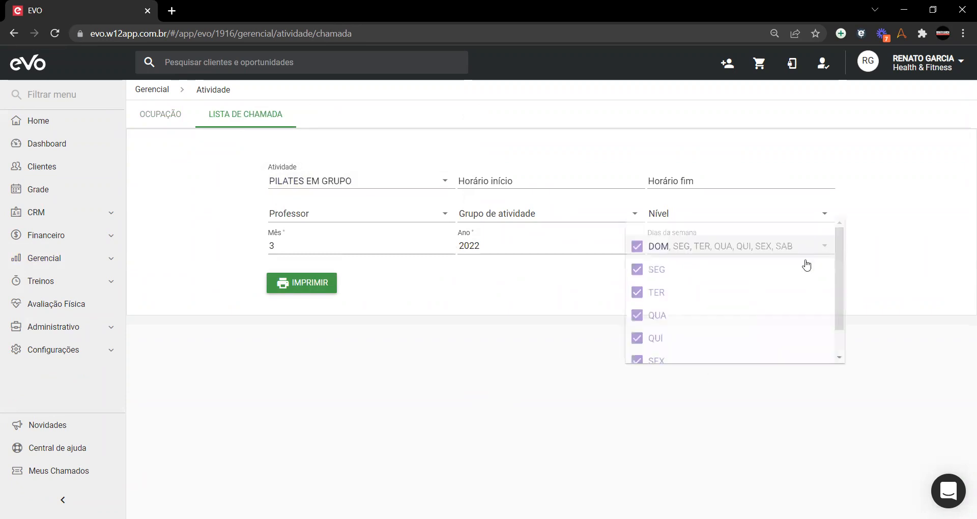
left_click(655, 248)
left_click(649, 271)
left_click(641, 292)
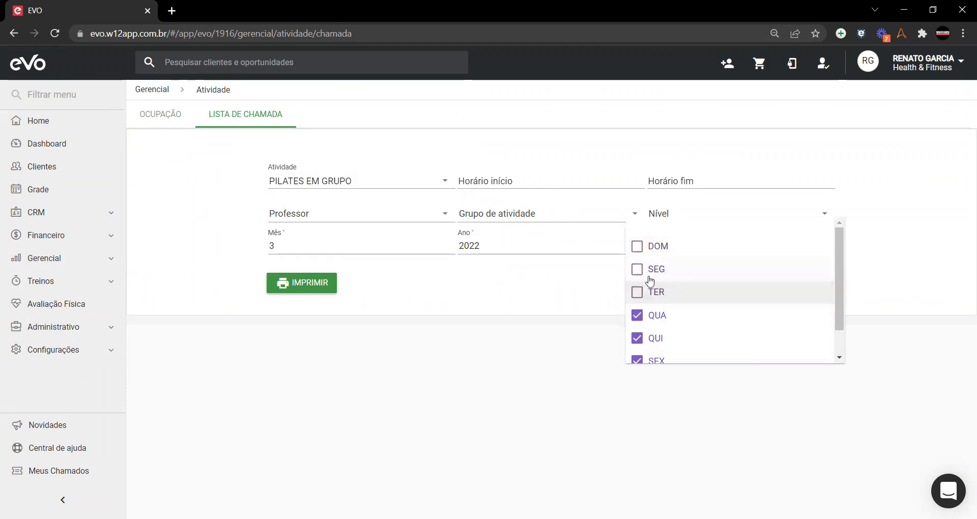
left_click(650, 292)
left_click(652, 317)
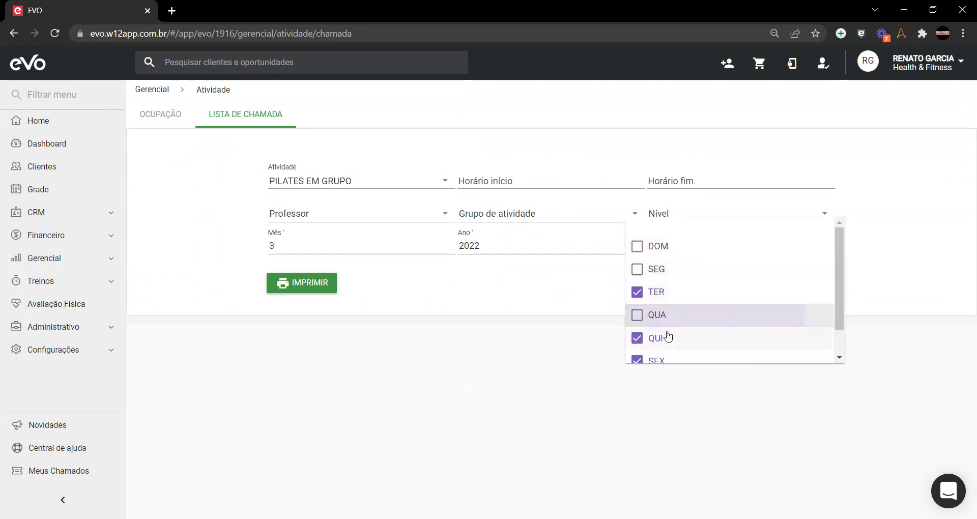
scroll(661, 336, "down", 1)
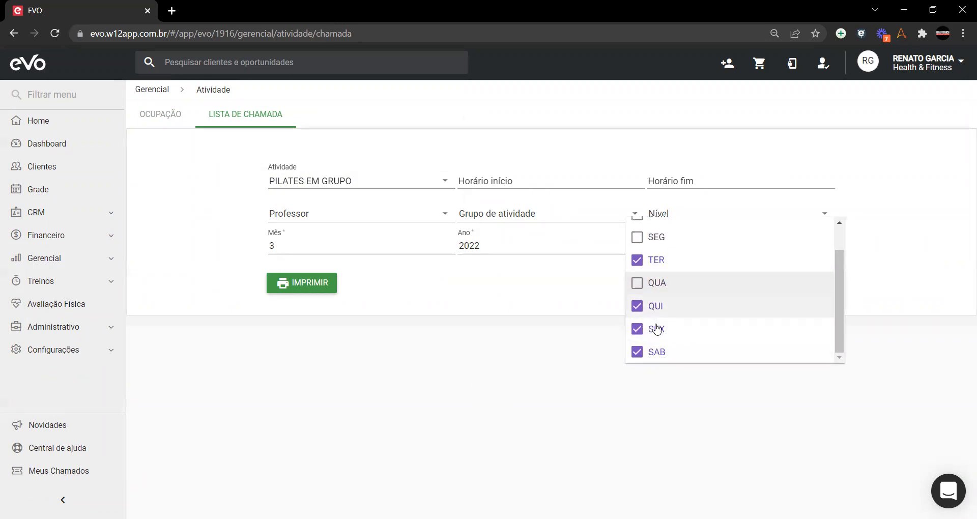
left_click(655, 328)
left_click(660, 288)
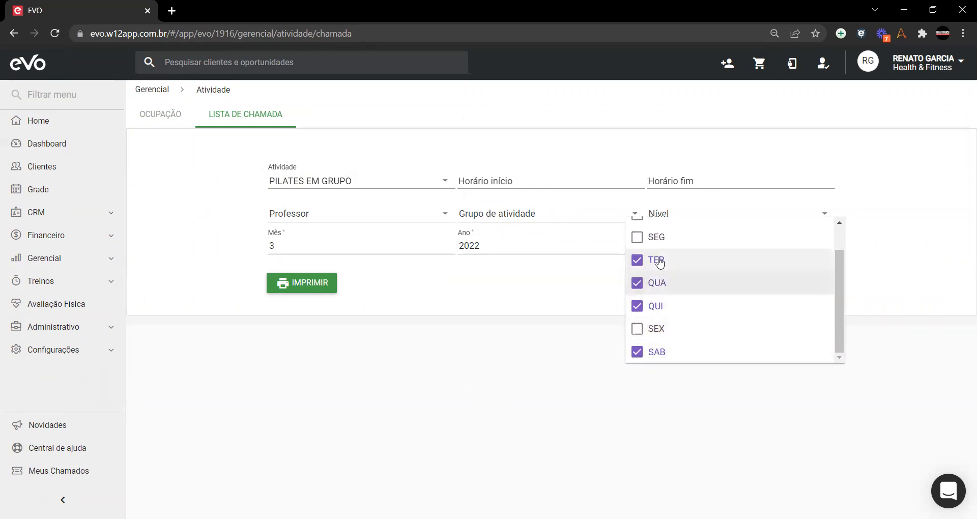
left_click(659, 262)
left_click(659, 245)
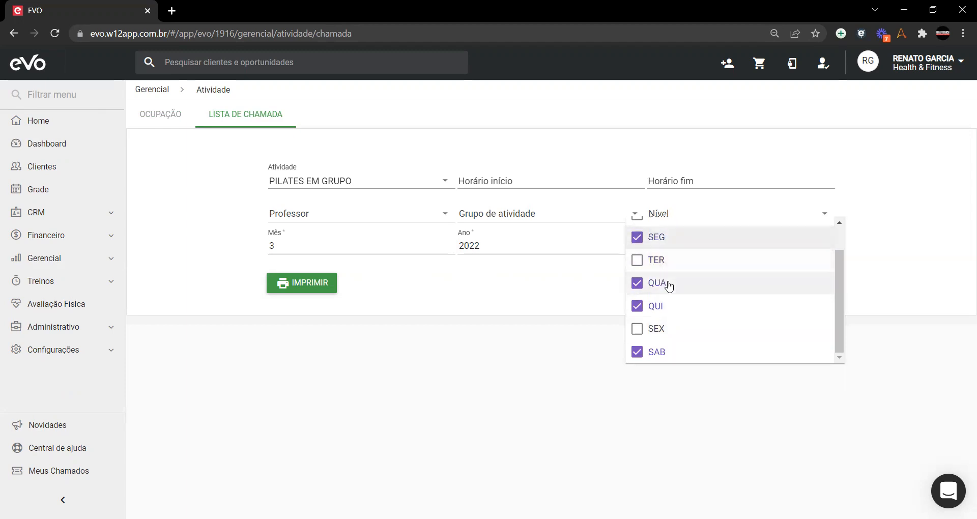
left_click(657, 307)
left_click(657, 331)
left_click(658, 350)
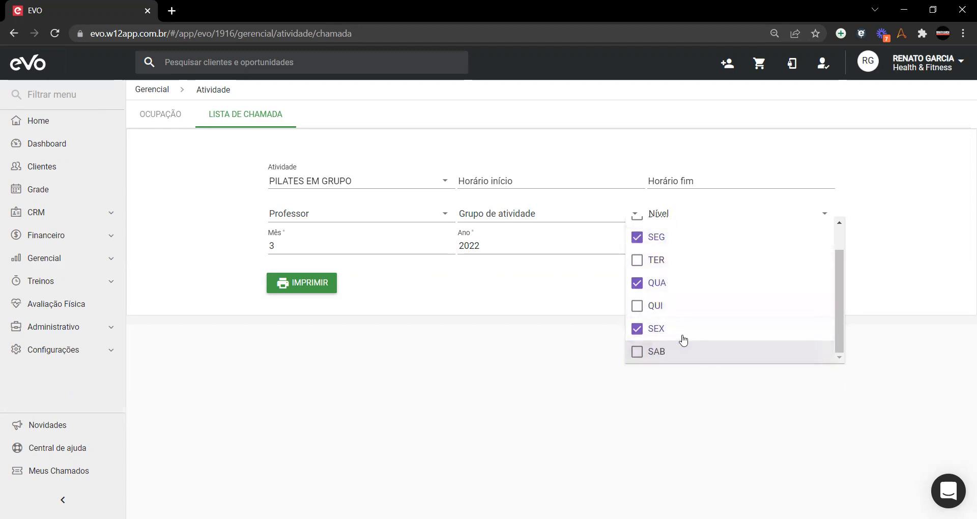
scroll(681, 305, "up", 2)
left_click(550, 274)
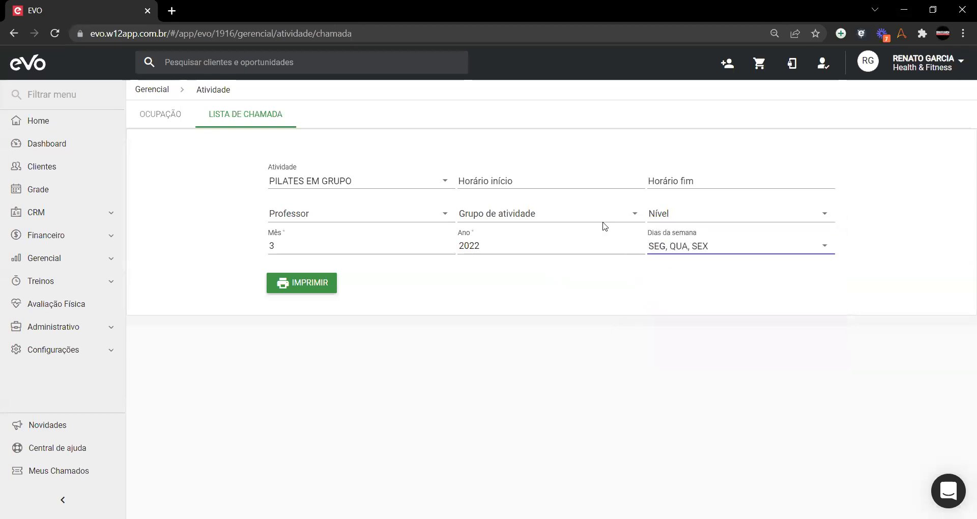
Step: Leave start time and professor unset and print the monthly call list
left_click(501, 176)
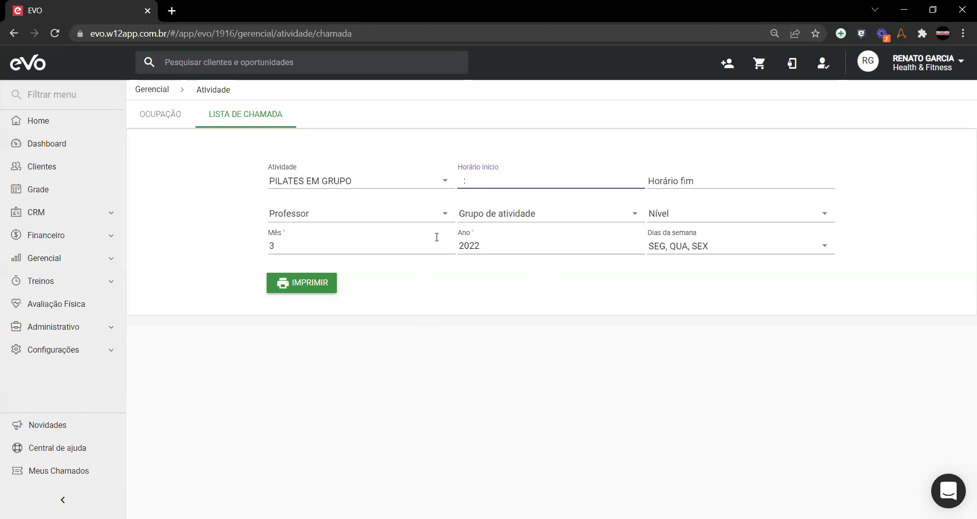
left_click(445, 213)
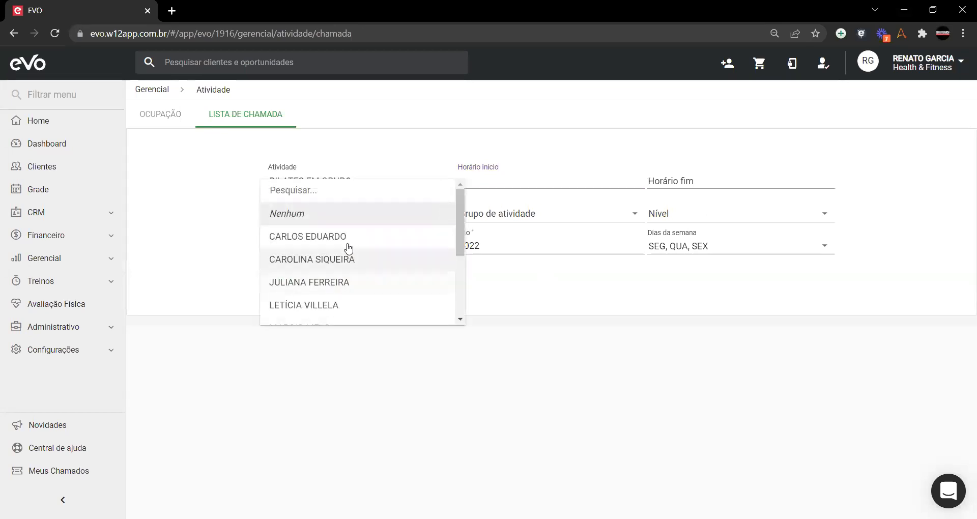
scroll(355, 282, "down", 5)
left_click(512, 192)
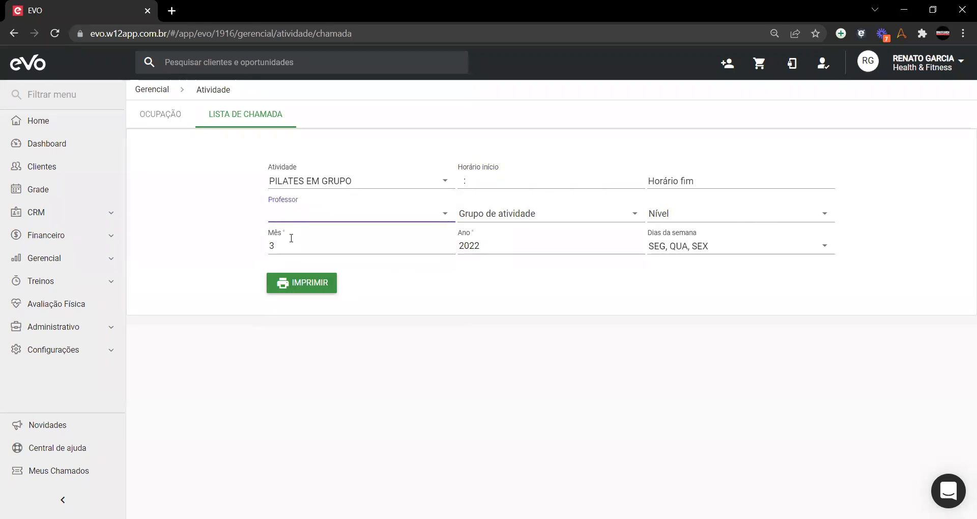
left_click(311, 291)
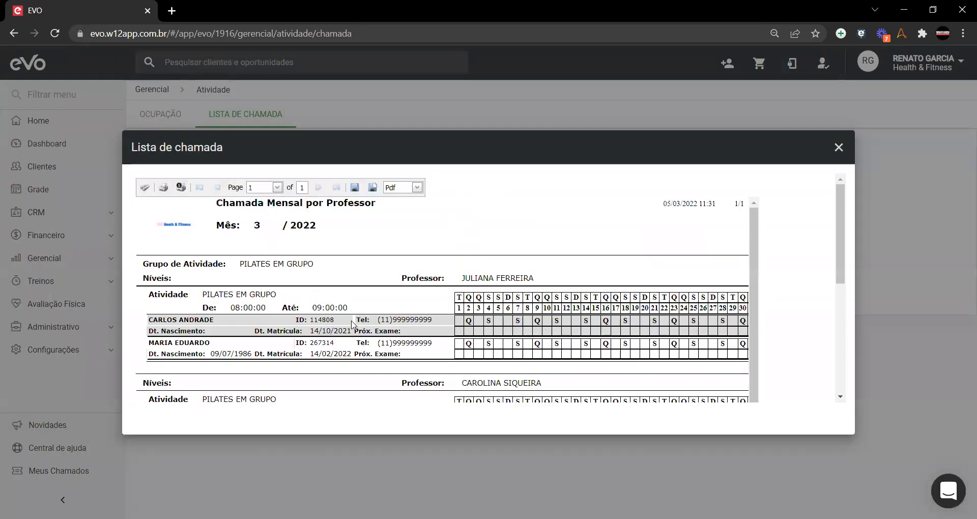
scroll(324, 318, "down", 3)
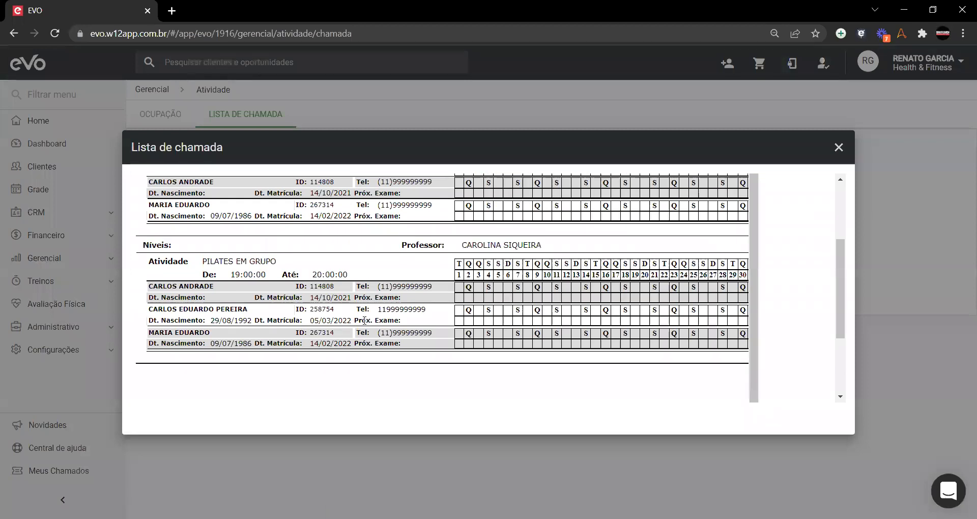
scroll(364, 320, "up", 2)
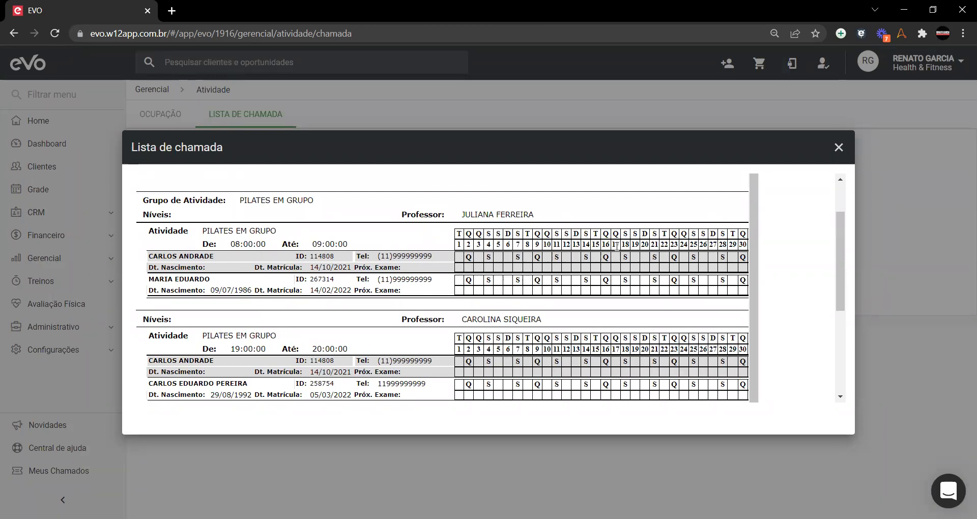
scroll(618, 246, "down", 5)
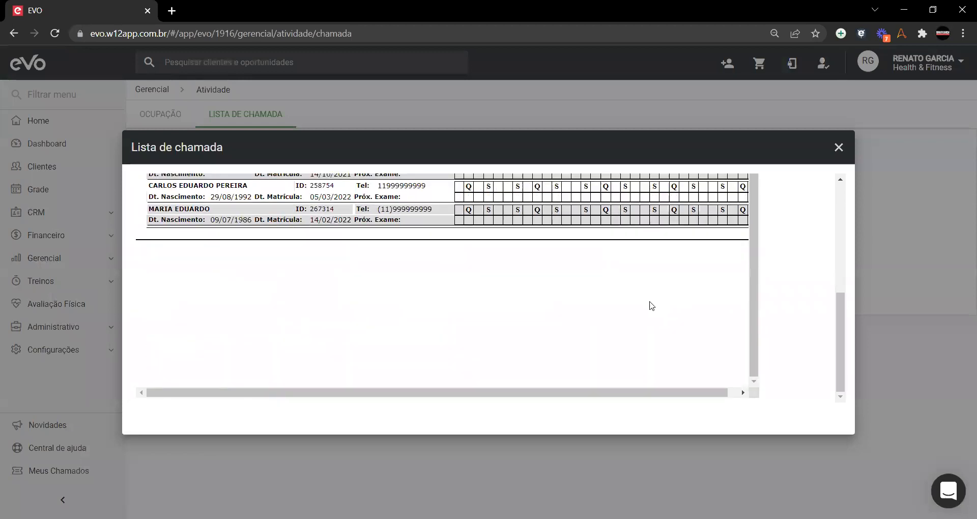
scroll(753, 259, "up", 5)
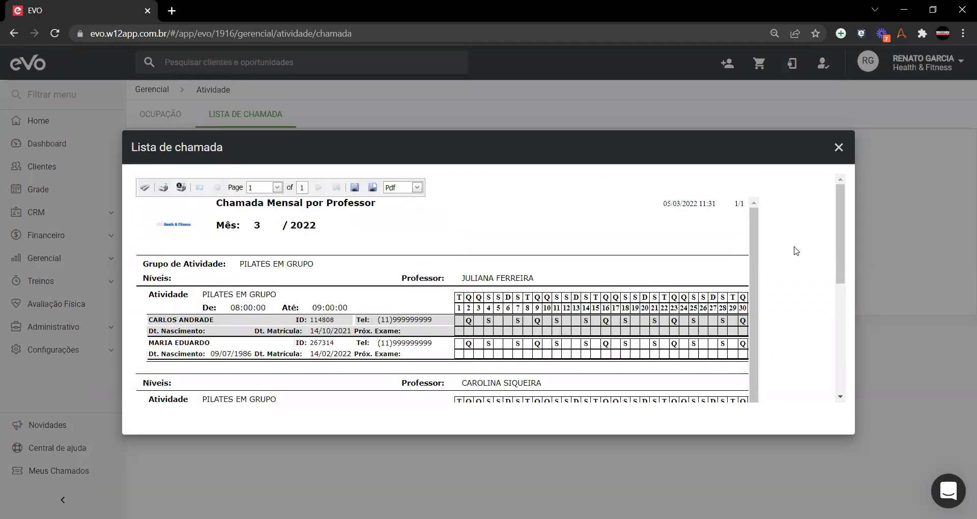
left_click(838, 147)
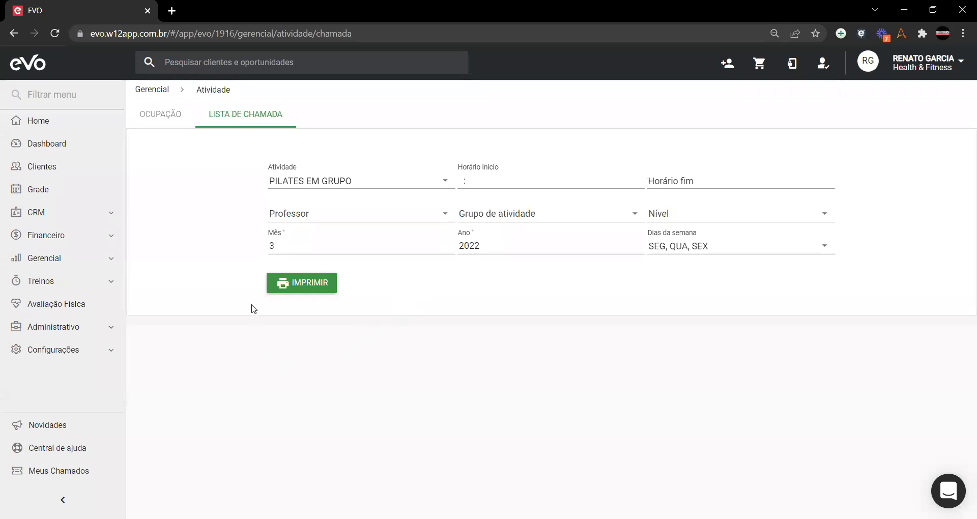
Step: Switch to the occupancy tab, then open Gerencial > Atividades (Novo) on its Clientes tab
left_click(162, 115)
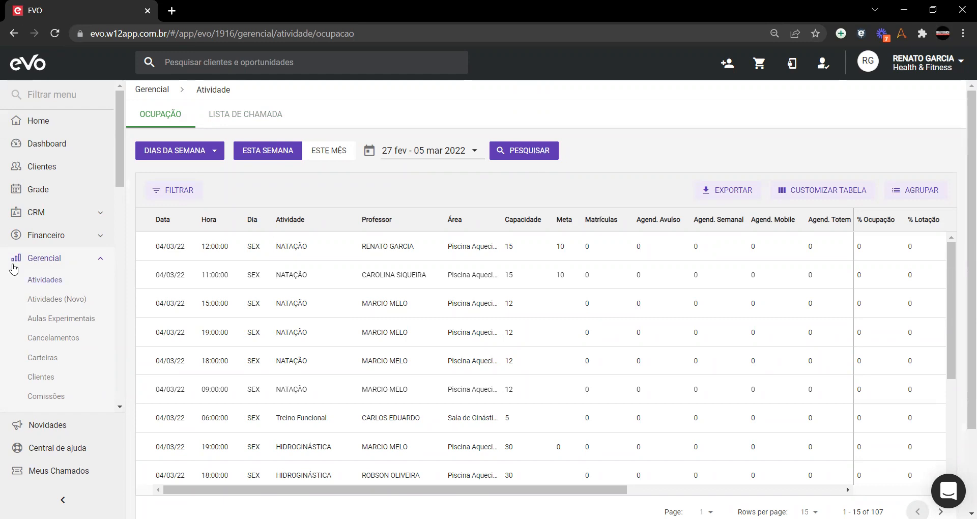
left_click(51, 304)
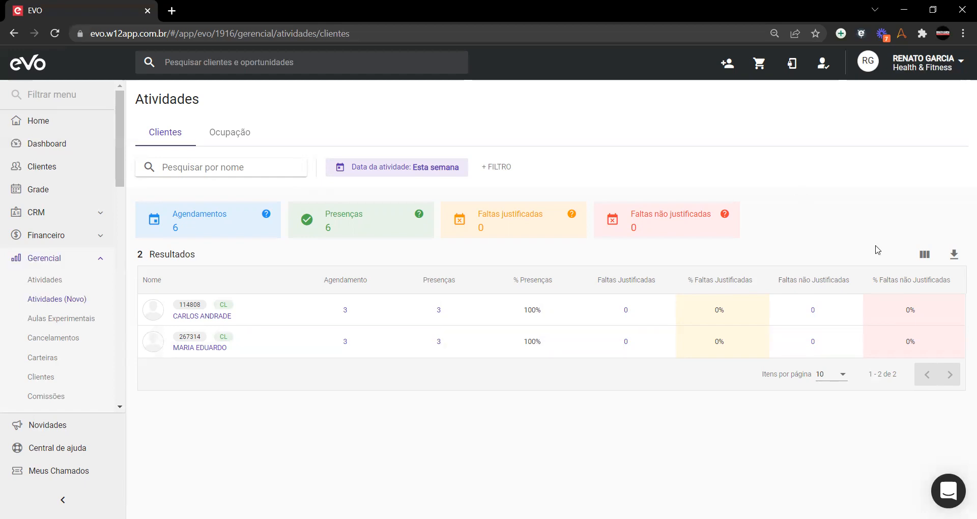
Step: Keep all table columns visible and open the 'Data da atividade: Esta semana' period options
left_click(924, 254)
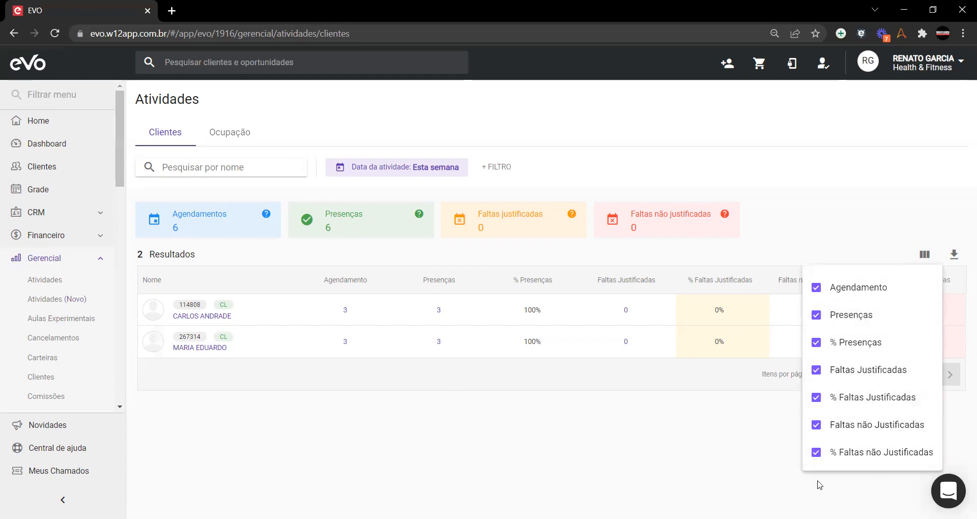
left_click(600, 464)
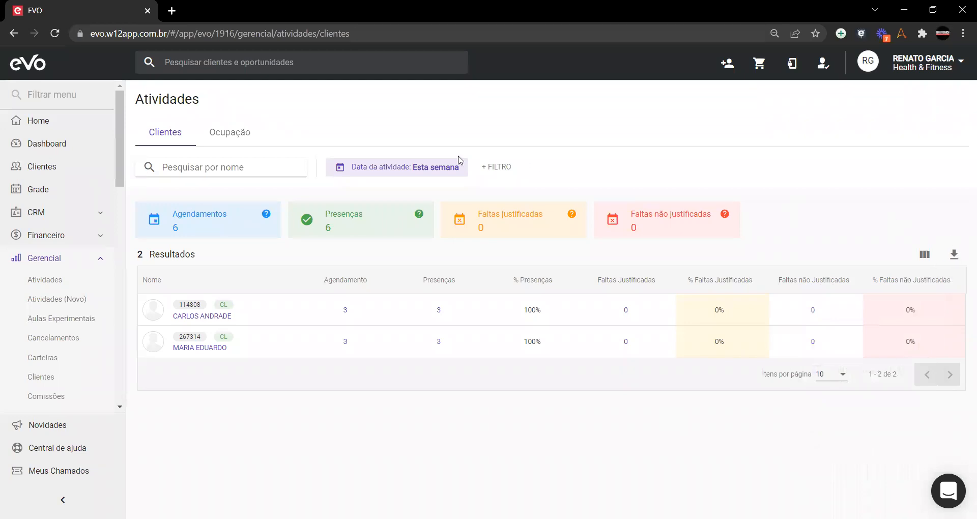
left_click(415, 167)
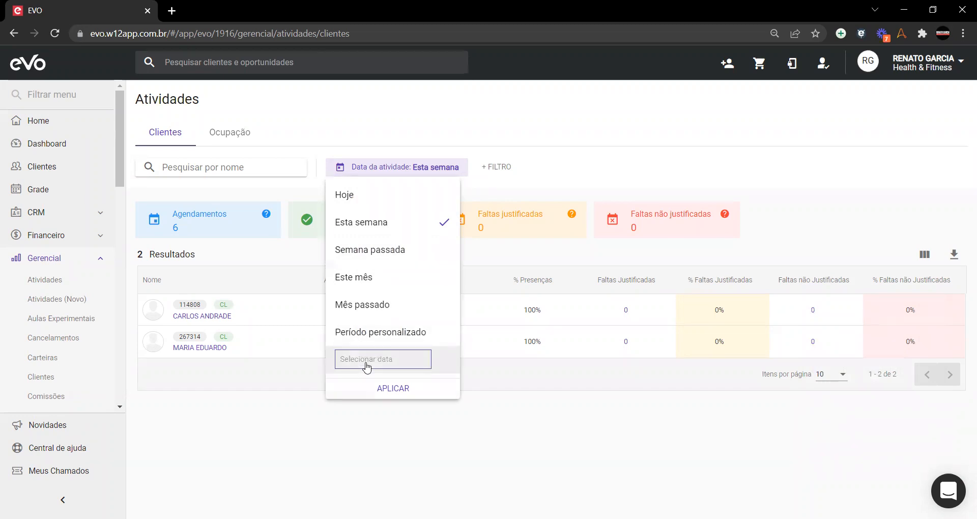
Step: Add Status and Tipo de cadastro filters, both left at Todos
left_click(500, 168)
left_click(501, 168)
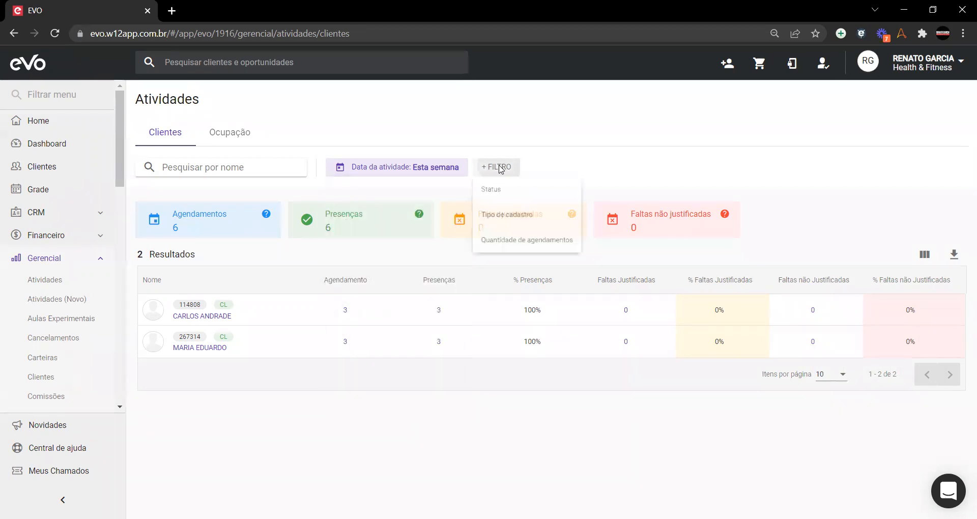
left_click(483, 190)
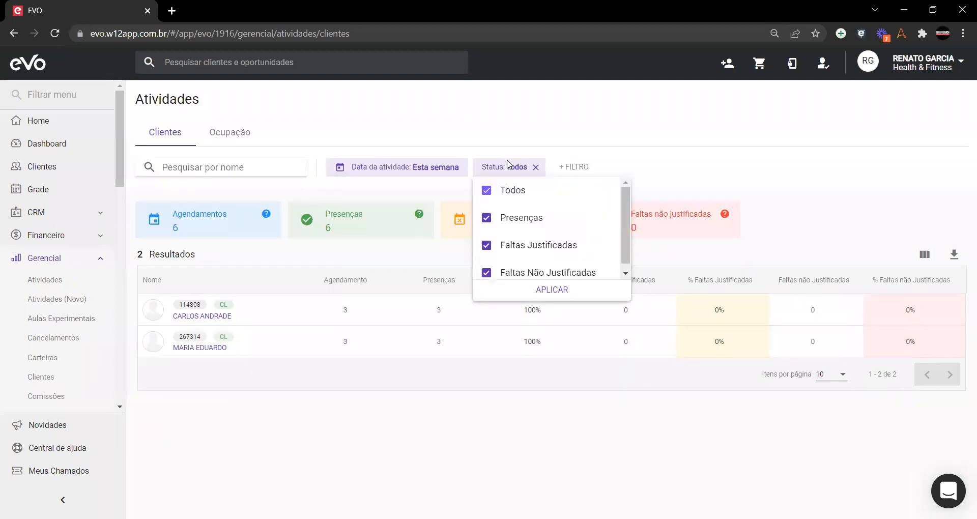
scroll(504, 194, "down", 1)
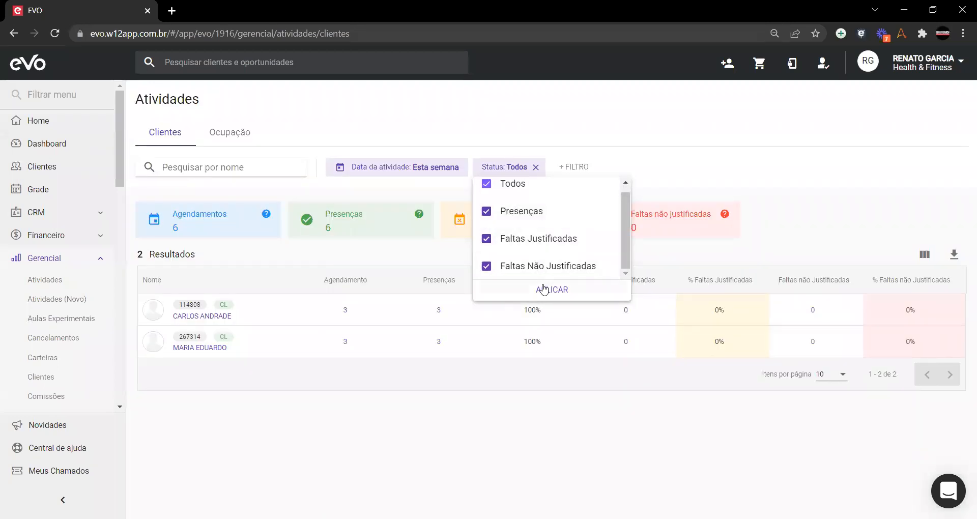
left_click(656, 186)
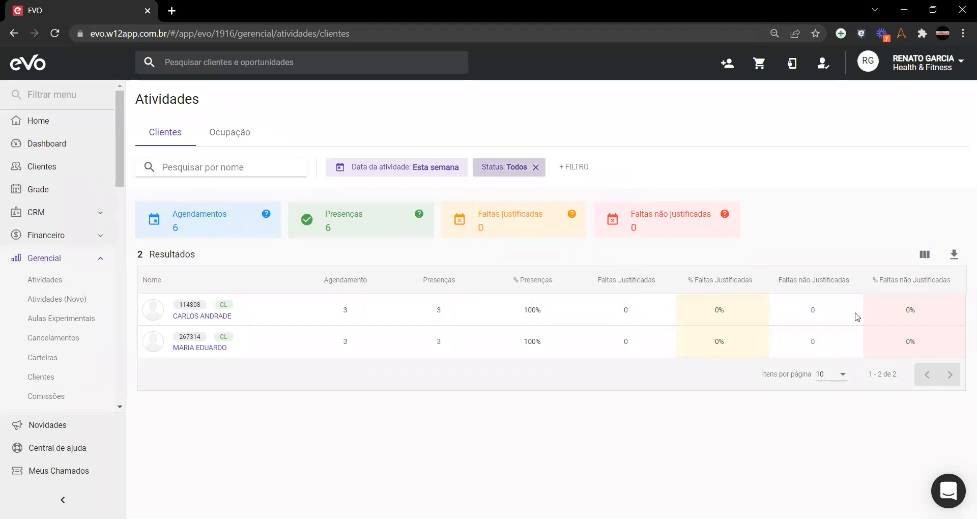
left_click(569, 168)
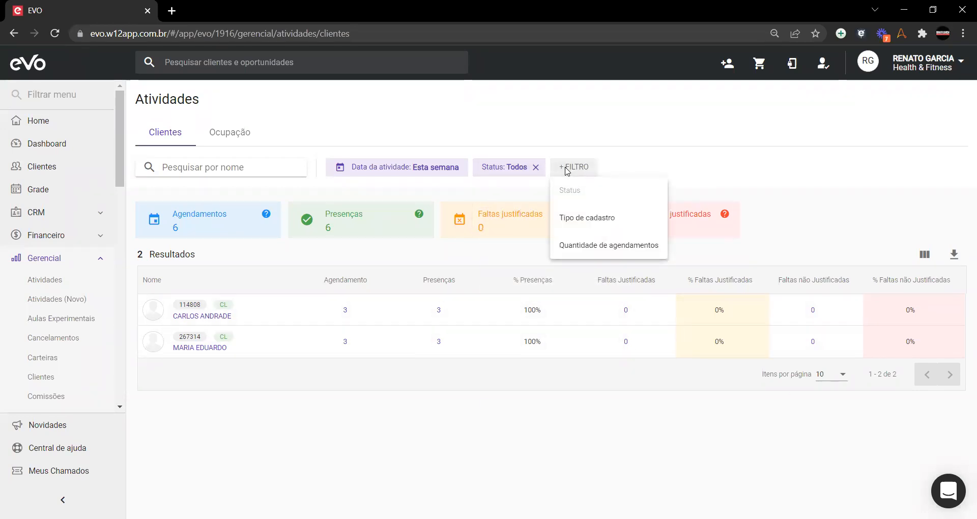
left_click(589, 219)
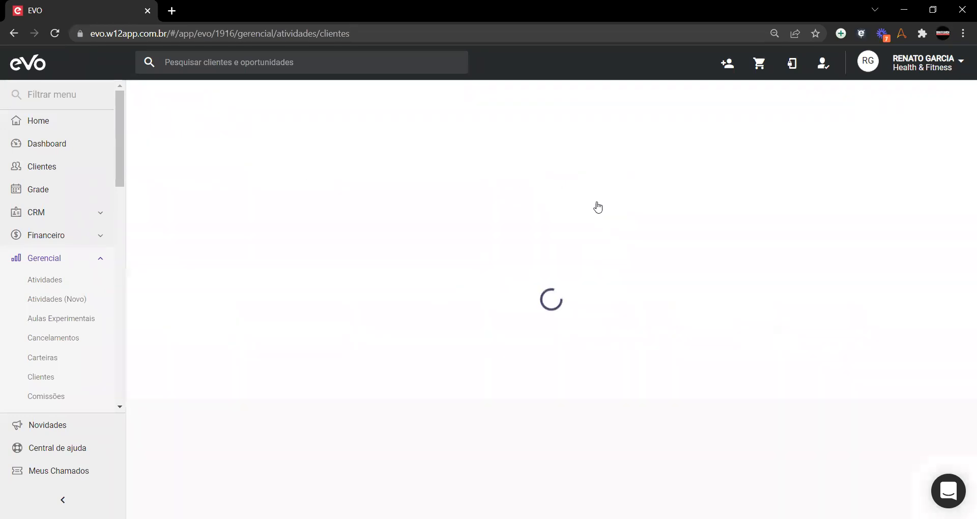
left_click(614, 173)
scroll(607, 258, "down", 1)
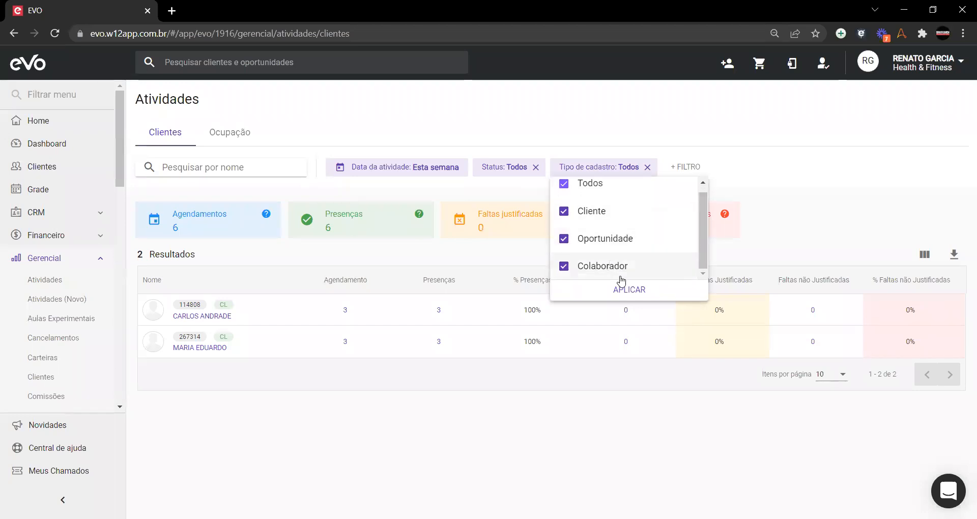
left_click(823, 185)
Step: Add a Quantidade de agendamentos filter, trying Maior ou igual, Menor ou igual and Entre without applying a value
left_click(687, 167)
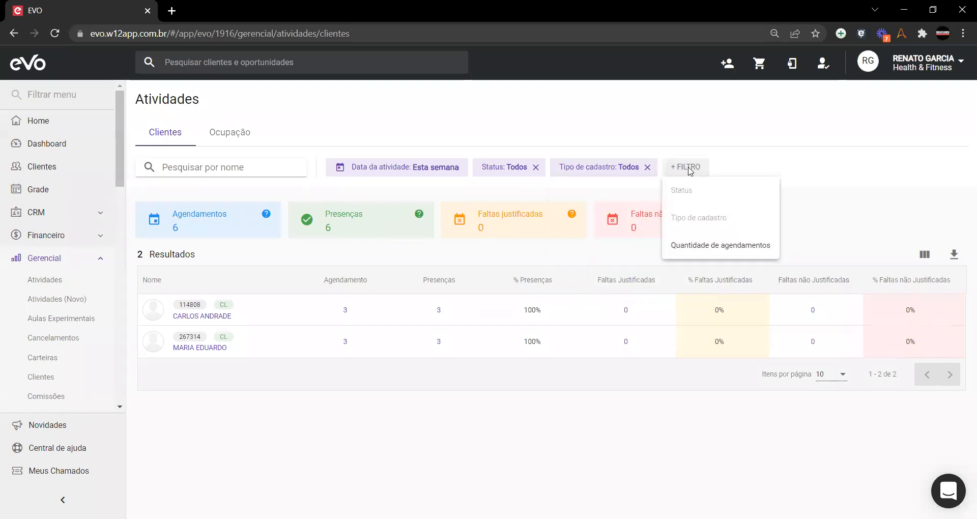
left_click(737, 246)
left_click(733, 167)
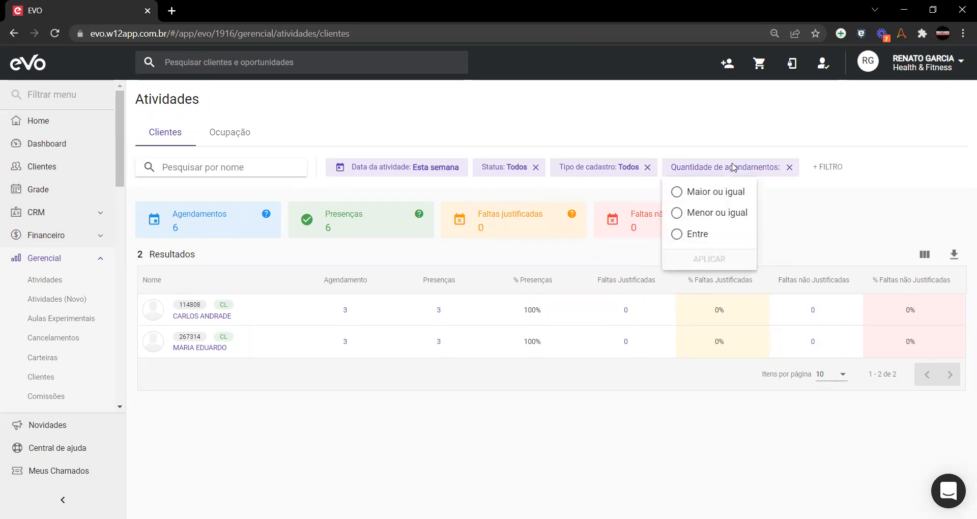
left_click(677, 192)
left_click(737, 216)
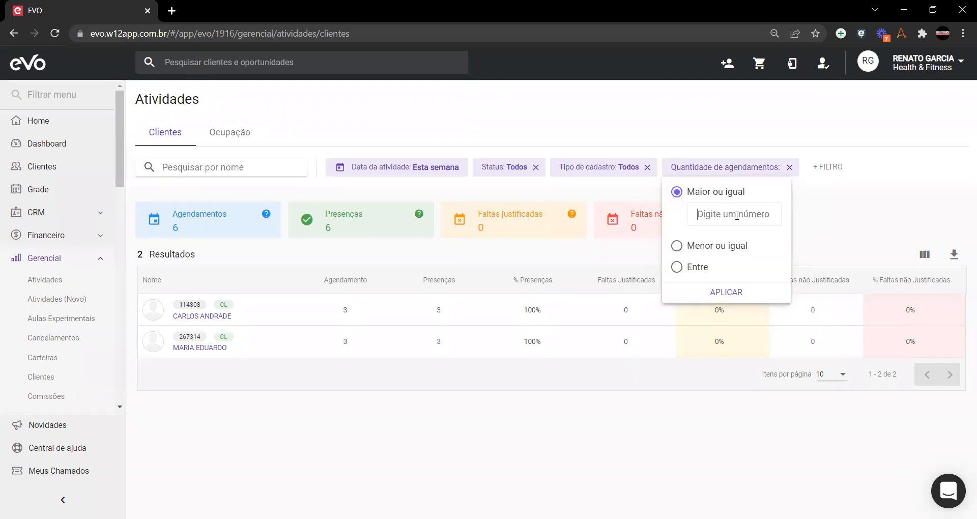
left_click(678, 246)
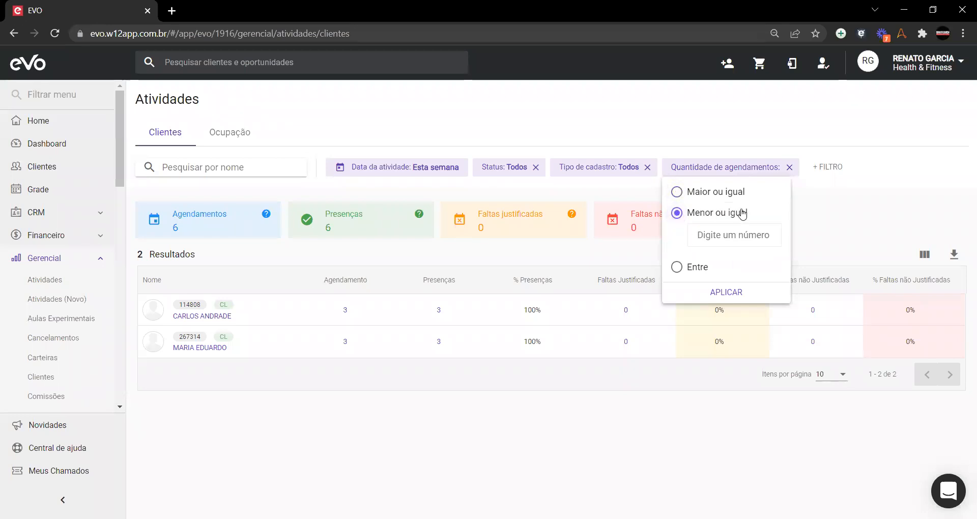
left_click(677, 267)
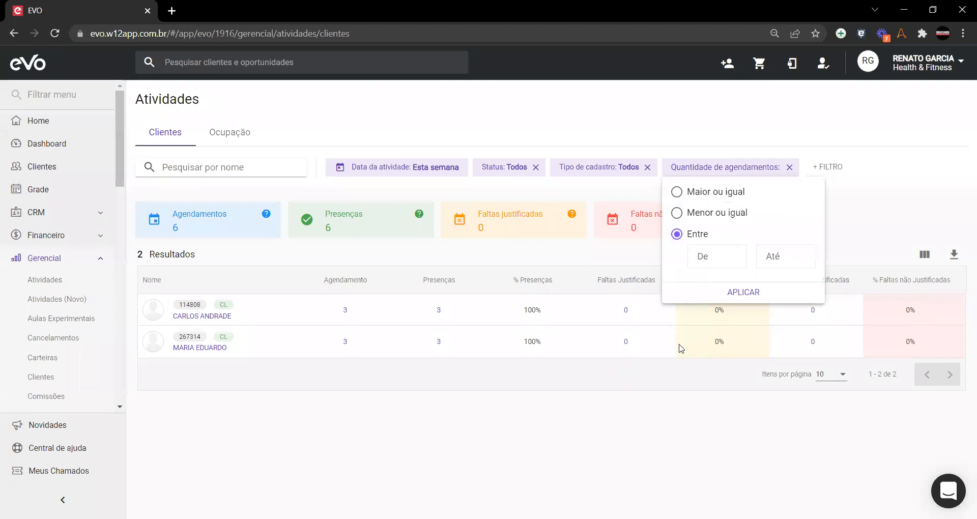
left_click(537, 253)
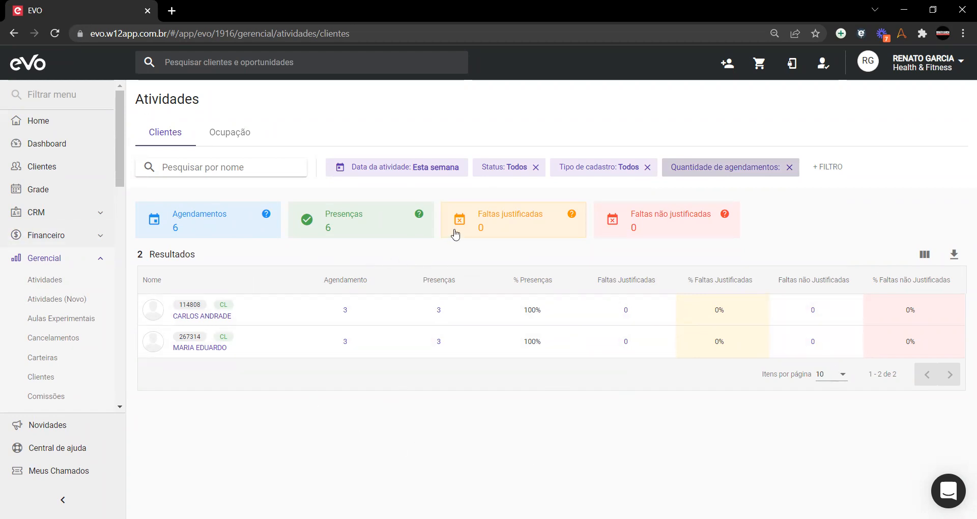
Step: Show the Ocupação tab with this week's 107 classes and scroll through the table
left_click(229, 128)
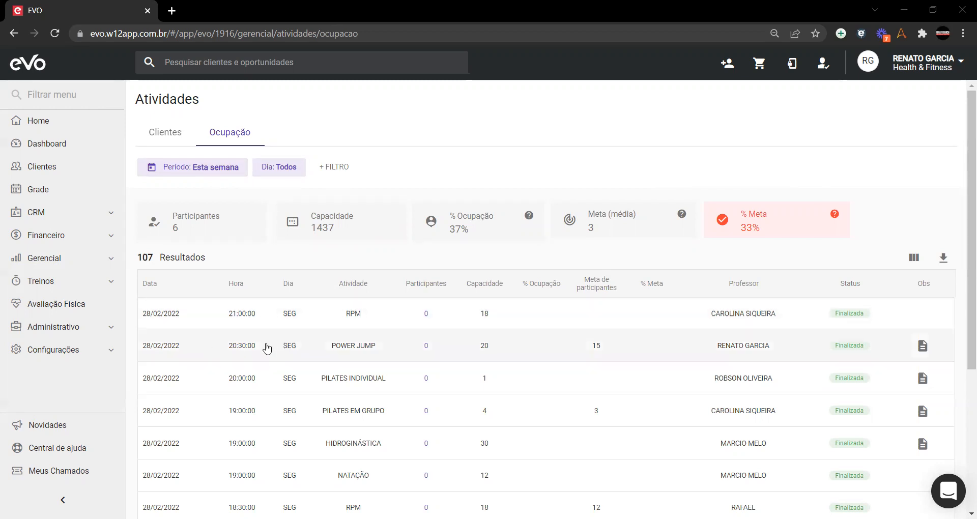
scroll(350, 306, "down", 3)
scroll(383, 277, "up", 2)
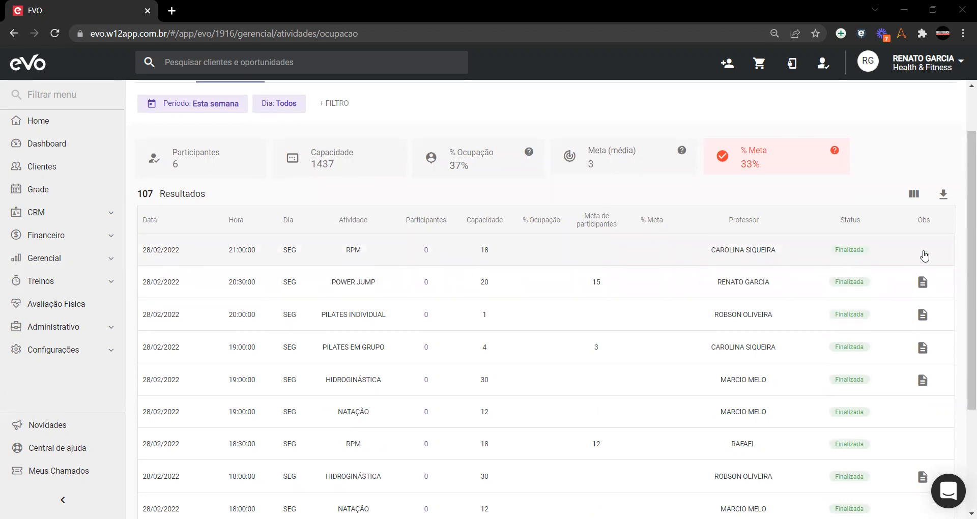
scroll(693, 265, "up", 2)
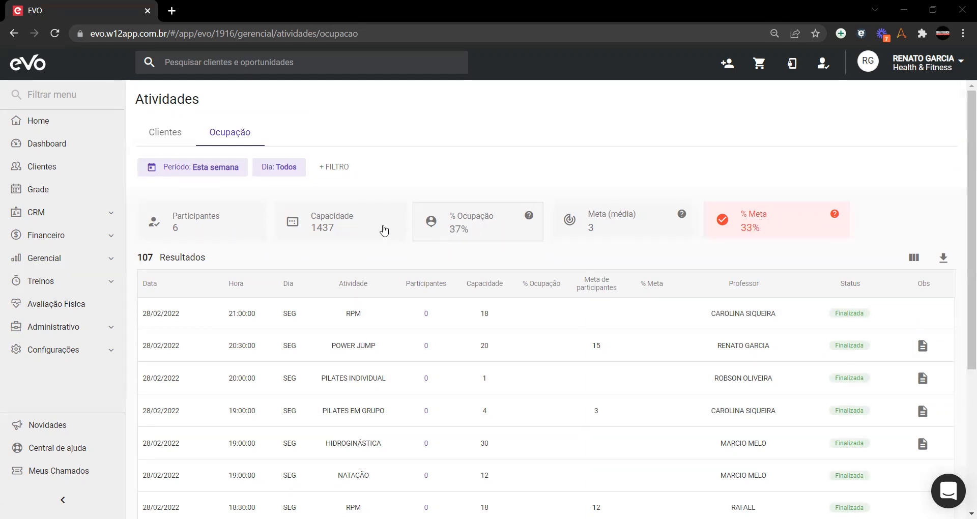
left_click(275, 167)
scroll(300, 250, "down", 2)
scroll(300, 251, "up", 2)
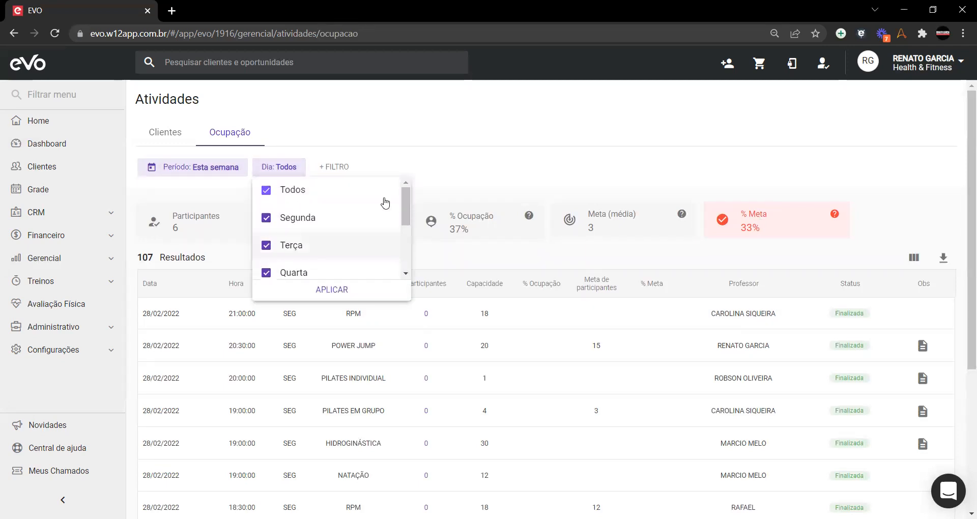
left_click(513, 173)
left_click(330, 168)
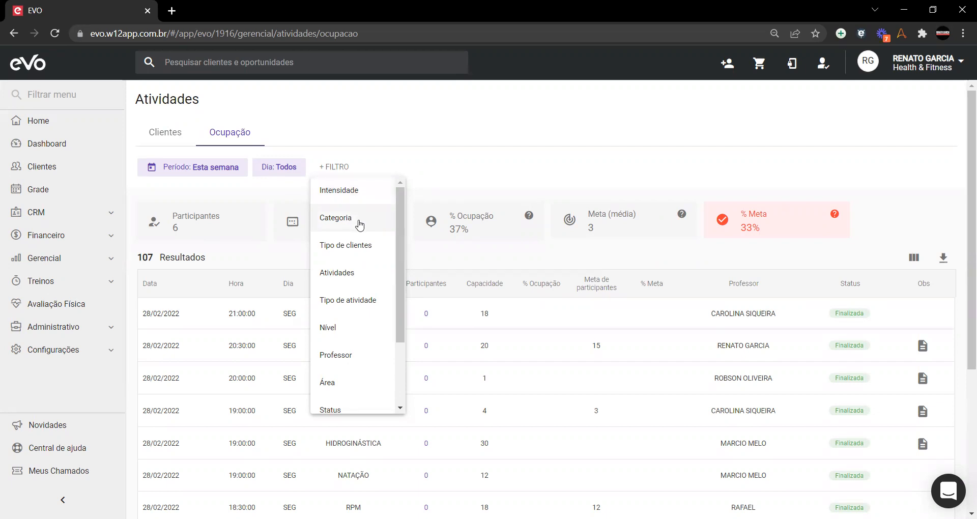
scroll(356, 252, "down", 2)
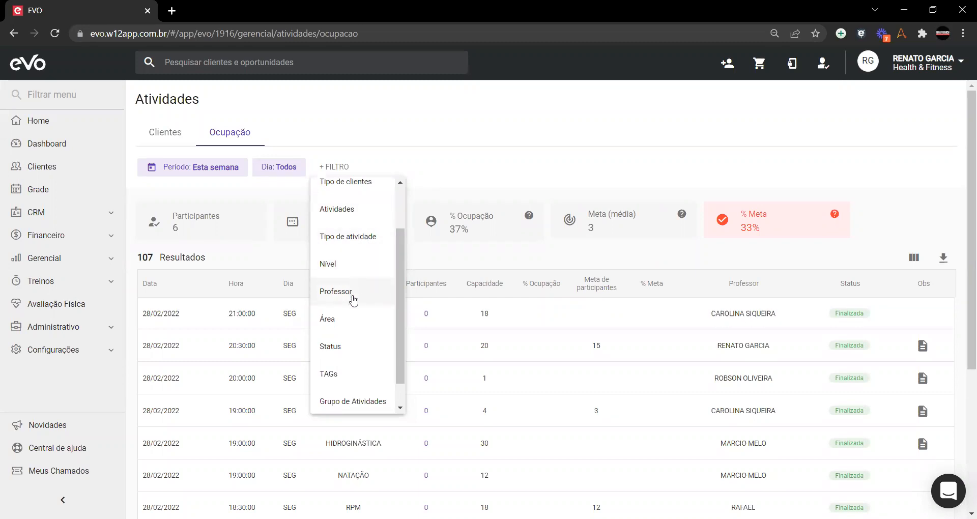
scroll(340, 374, "down", 1)
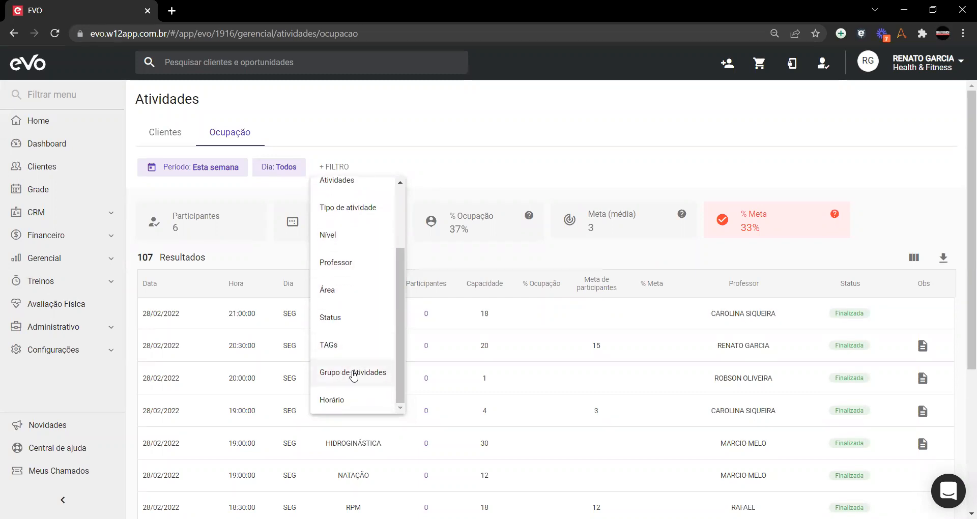
left_click(255, 206)
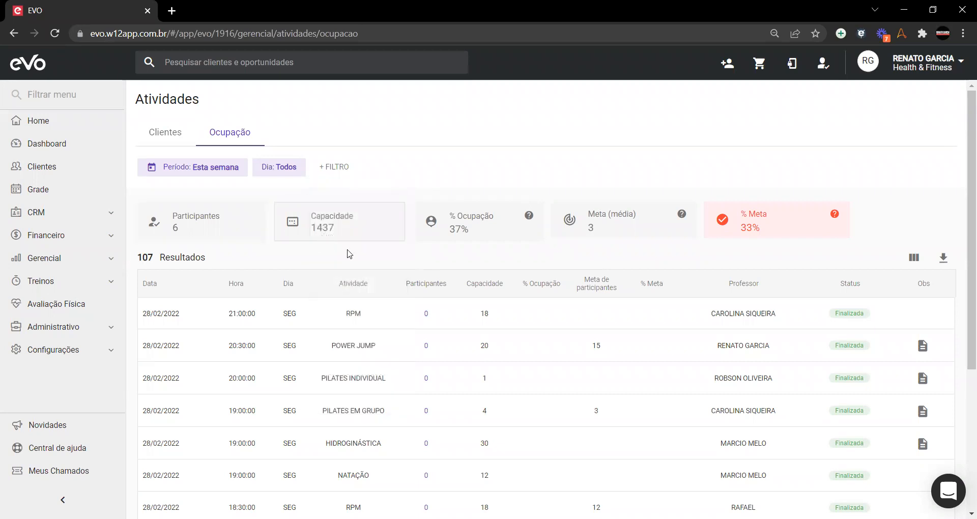
scroll(447, 268, "down", 4)
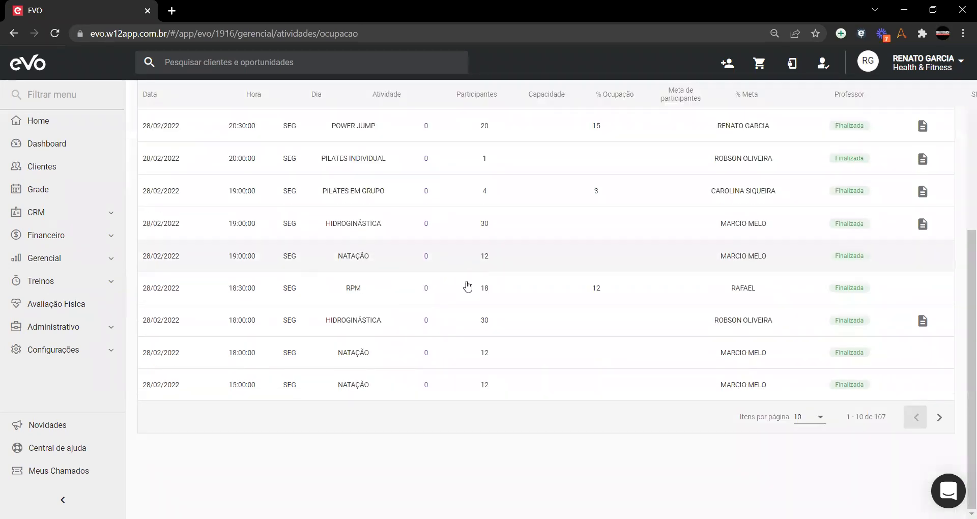
scroll(478, 321, "up", 5)
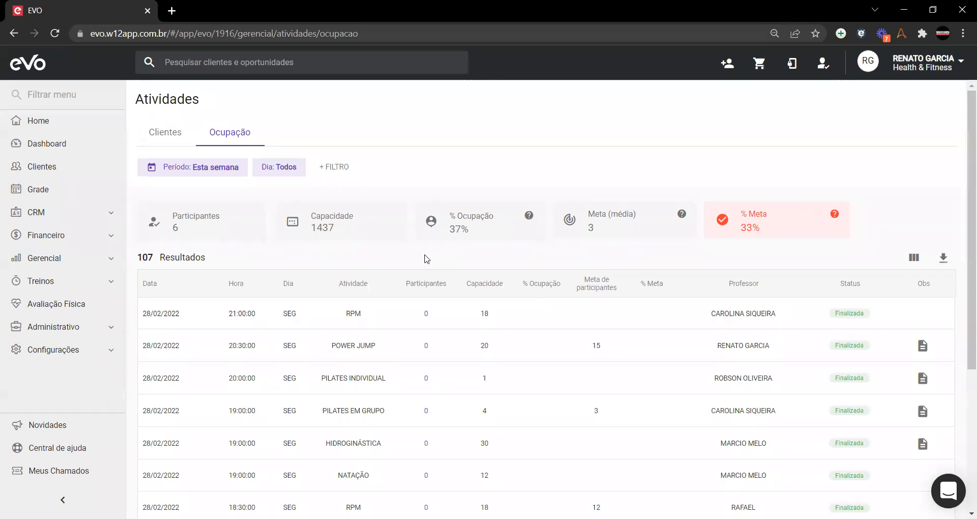
Step: Open the Aulas Experimentais report and choose a custom booking period
left_click(173, 133)
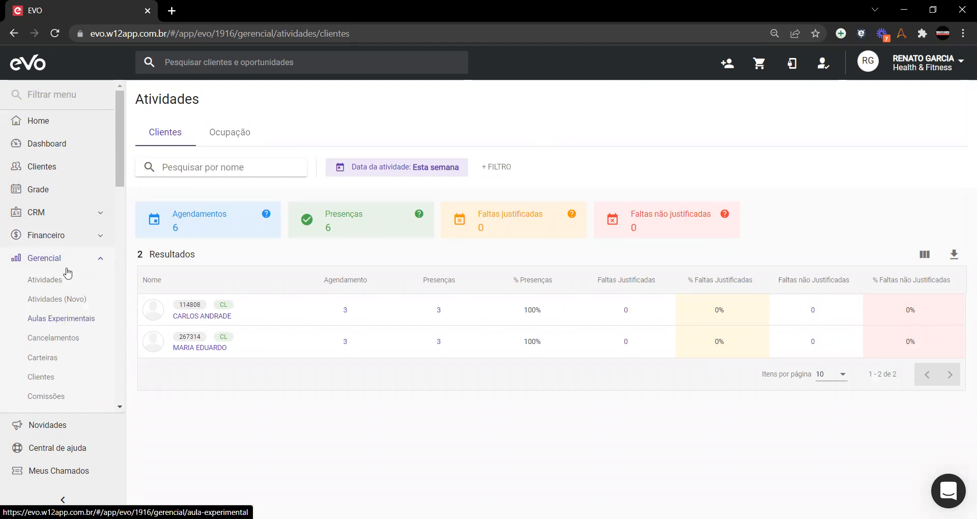
left_click(48, 319)
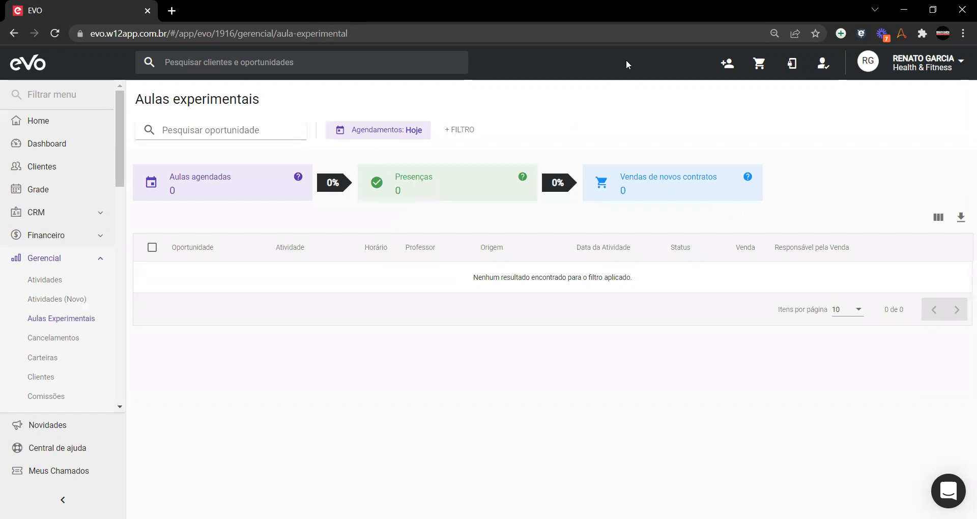
left_click(373, 134)
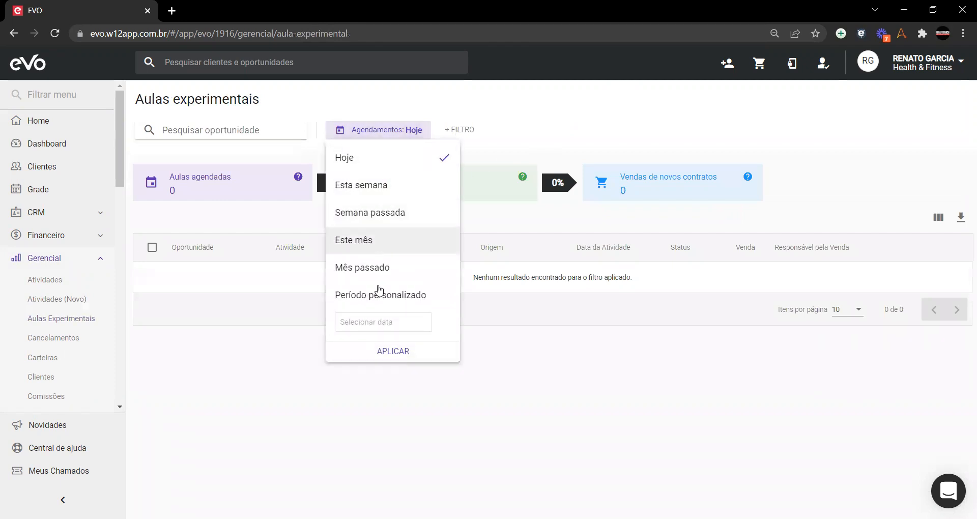
left_click(376, 321)
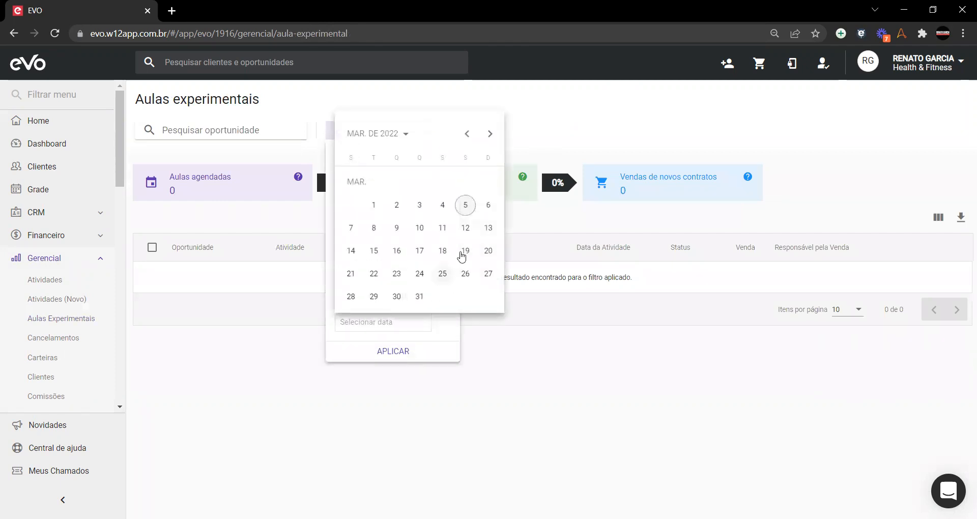
Step: Set the booking range to 01/02/2020–05/03/2022 and apply it
left_click(466, 134)
left_click(466, 134)
left_click(467, 134)
left_click(466, 134)
left_click(466, 134)
left_click(467, 134)
left_click(466, 134)
left_click(466, 133)
left_click(466, 133)
left_click(467, 134)
left_click(466, 134)
left_click(467, 134)
left_click(467, 134)
left_click(466, 134)
left_click(466, 134)
left_click(466, 134)
left_click(466, 133)
left_click(467, 134)
left_click(466, 134)
left_click(466, 134)
left_click(466, 134)
left_click(467, 134)
left_click(466, 134)
left_click(466, 134)
left_click(466, 133)
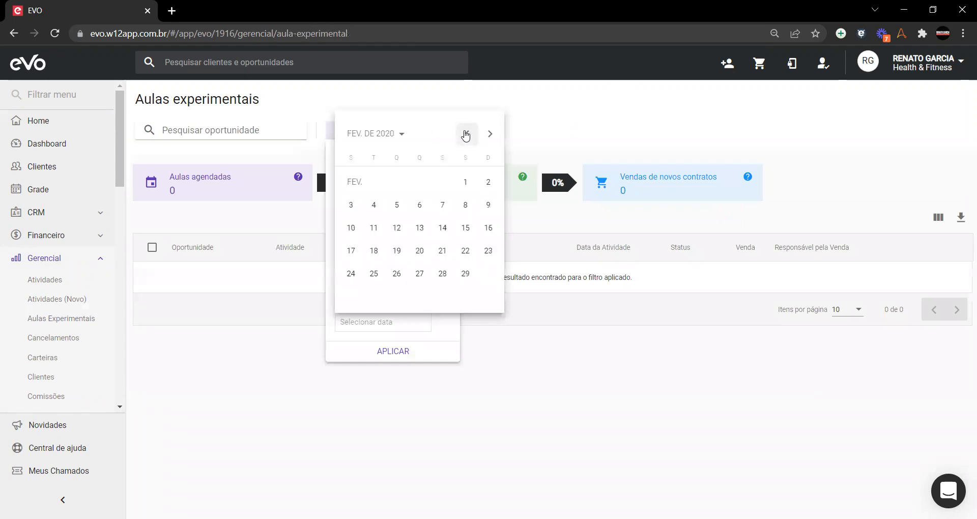
left_click(465, 185)
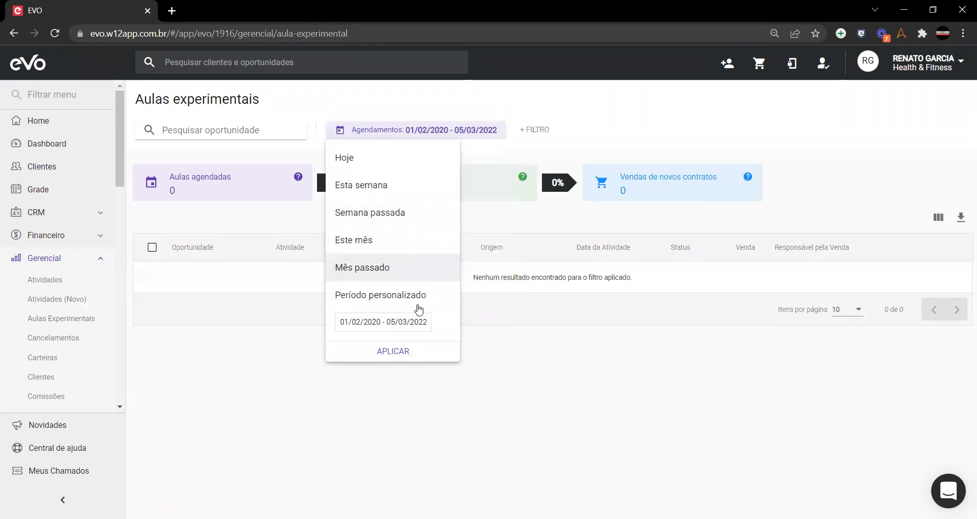
left_click(393, 352)
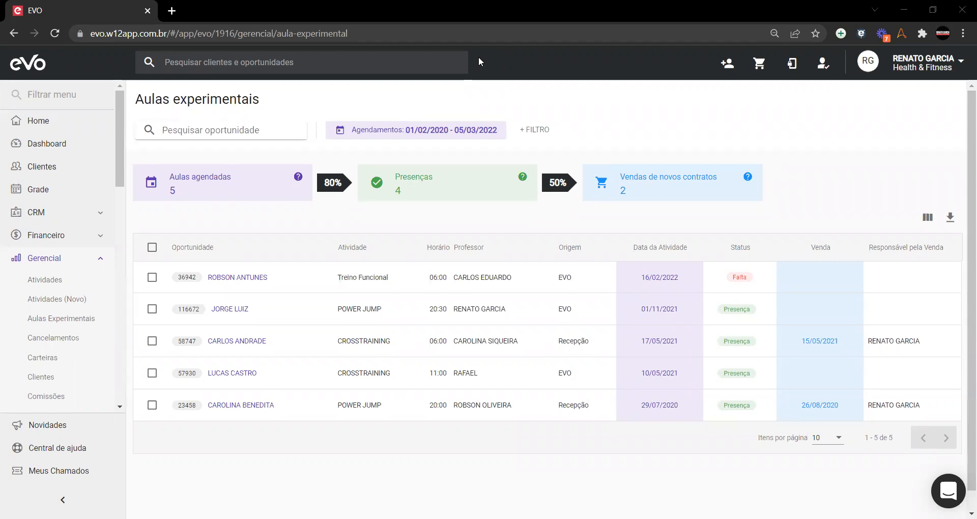
left_click(81, 260)
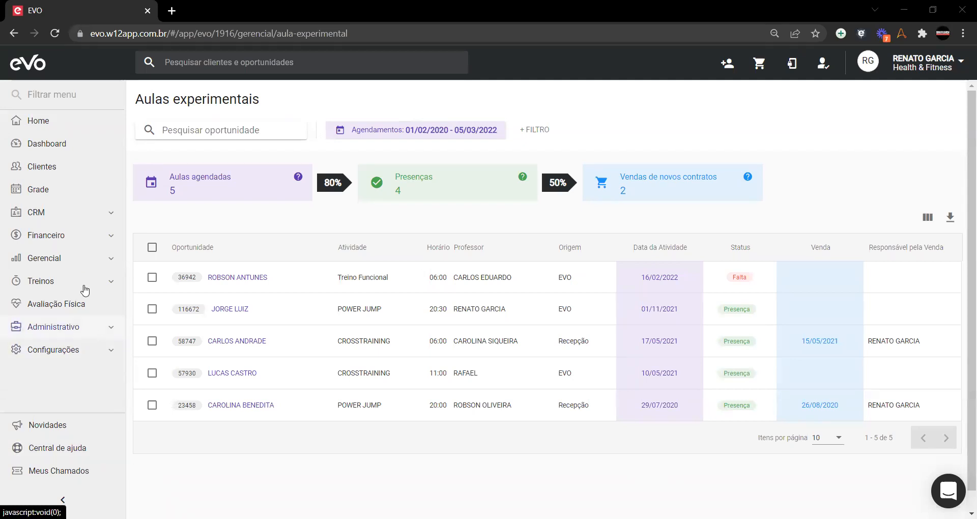
Step: Open a professor's profile from the Administrativo staff list
left_click(54, 327)
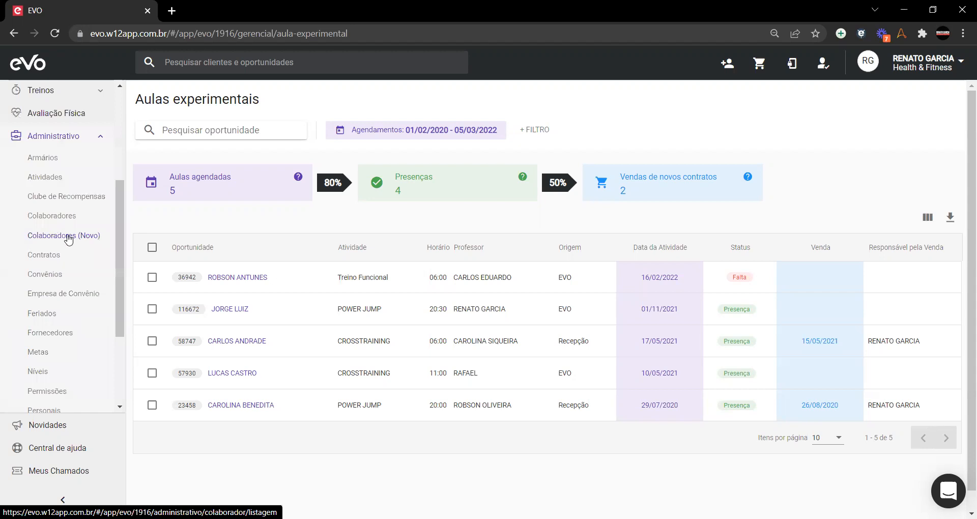
left_click(69, 238)
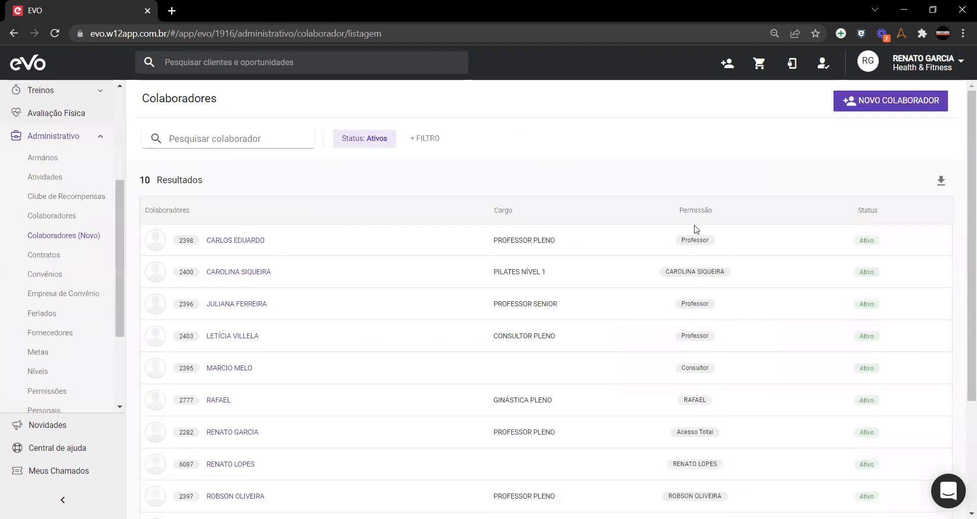
left_click(235, 304)
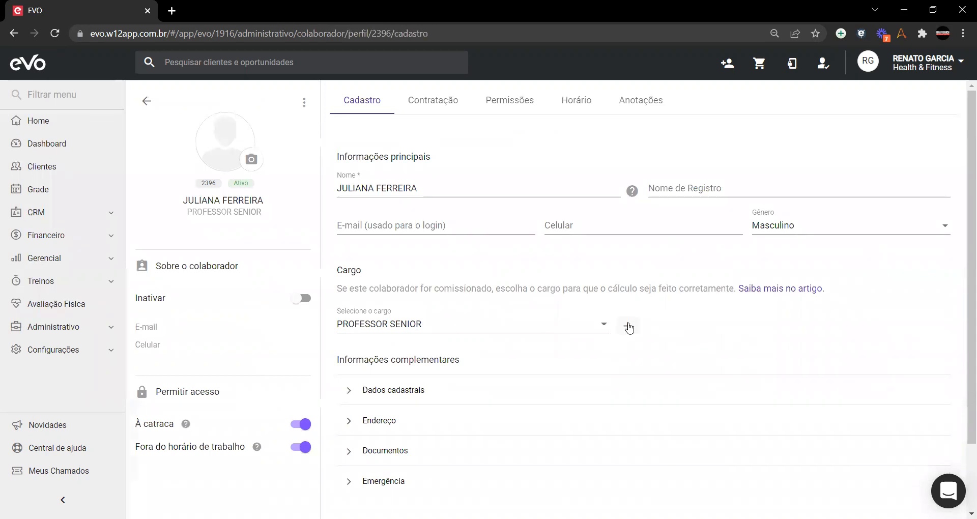
Step: Keep the Cargo as PROFESSOR SENIOR and expand the Administrativo menu
left_click(603, 327)
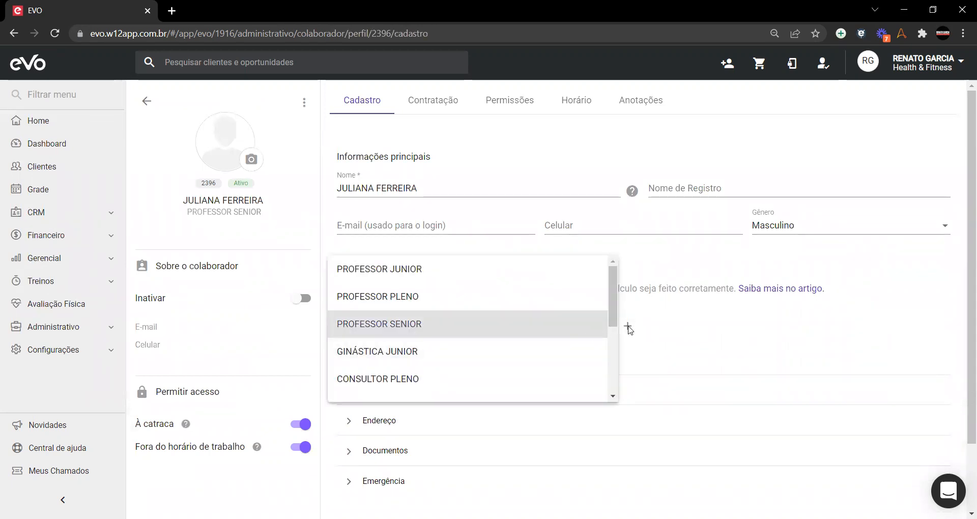
left_click(695, 305)
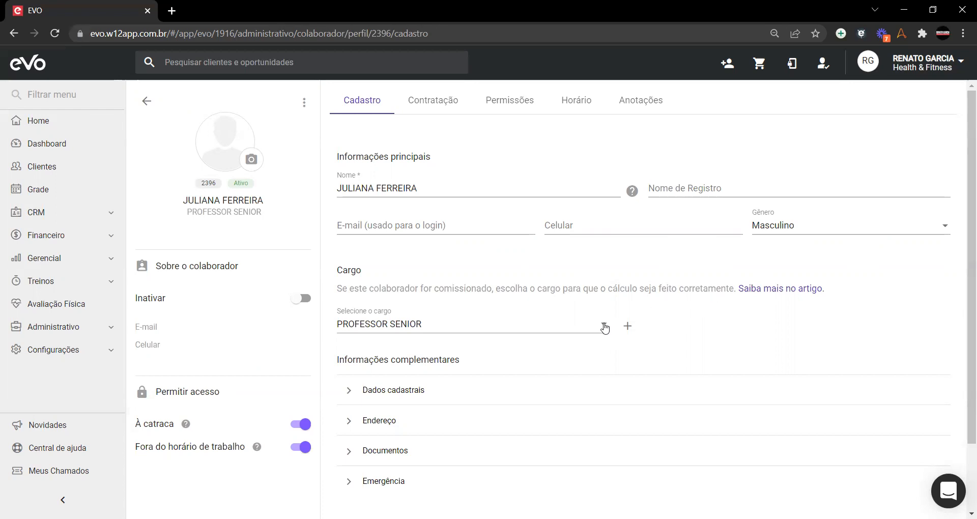
left_click(604, 324)
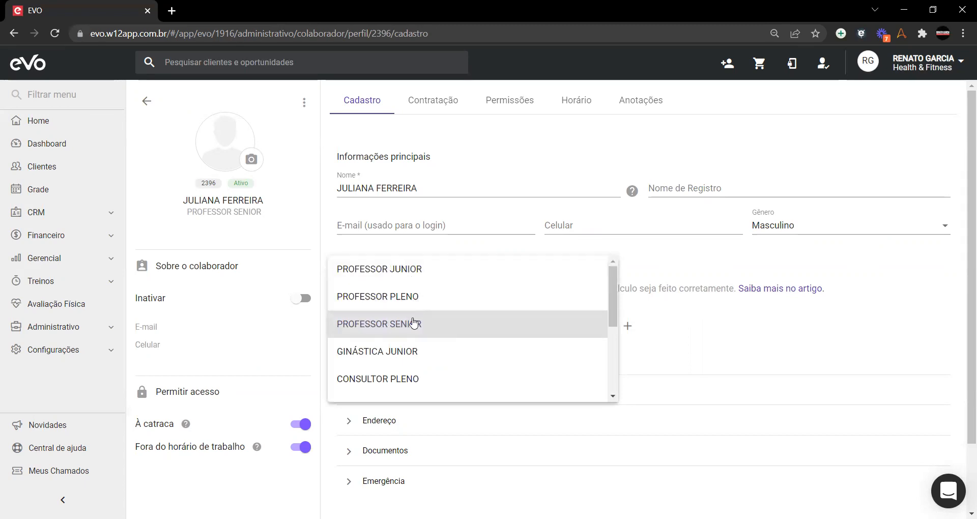
left_click(665, 253)
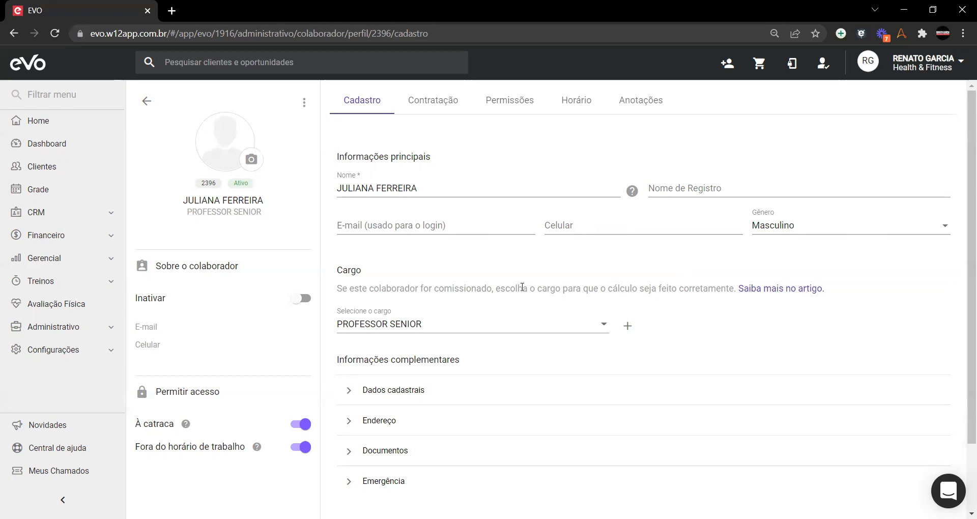
left_click(500, 321)
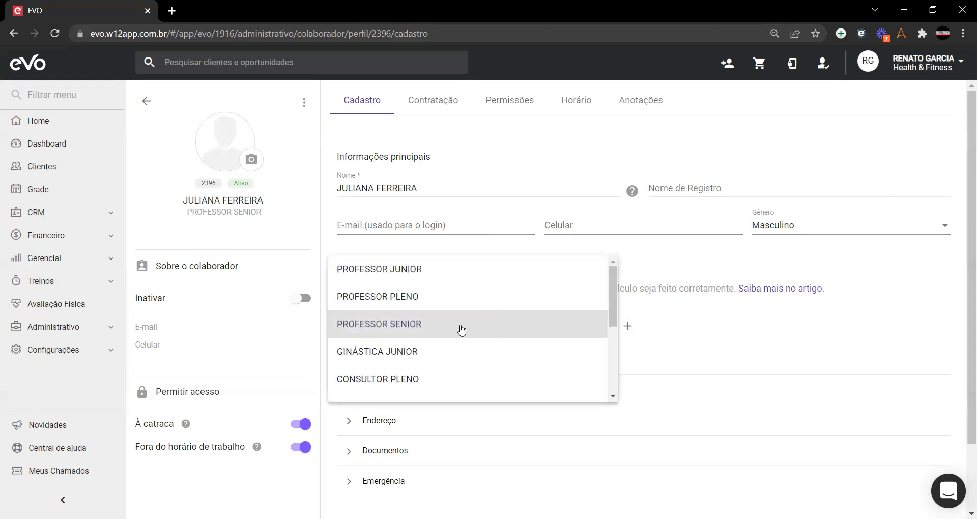
left_click(664, 254)
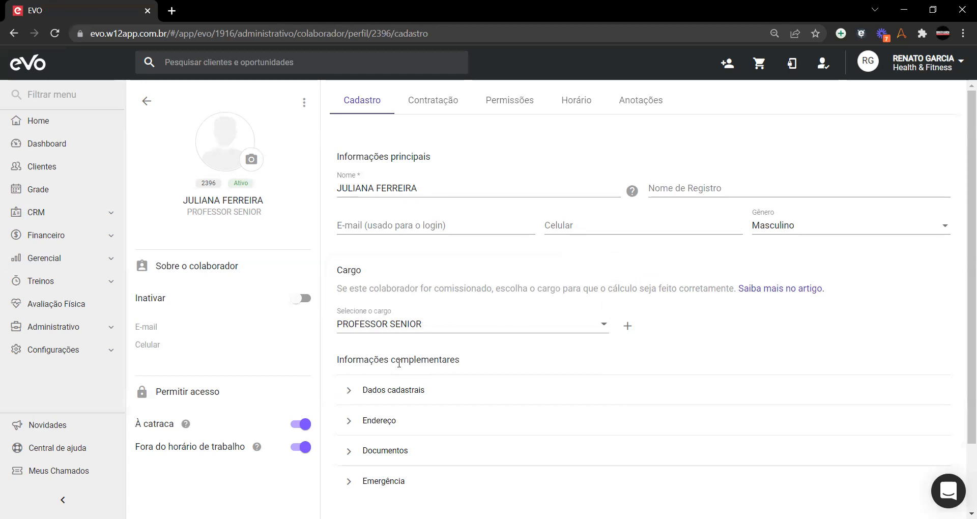
left_click(98, 325)
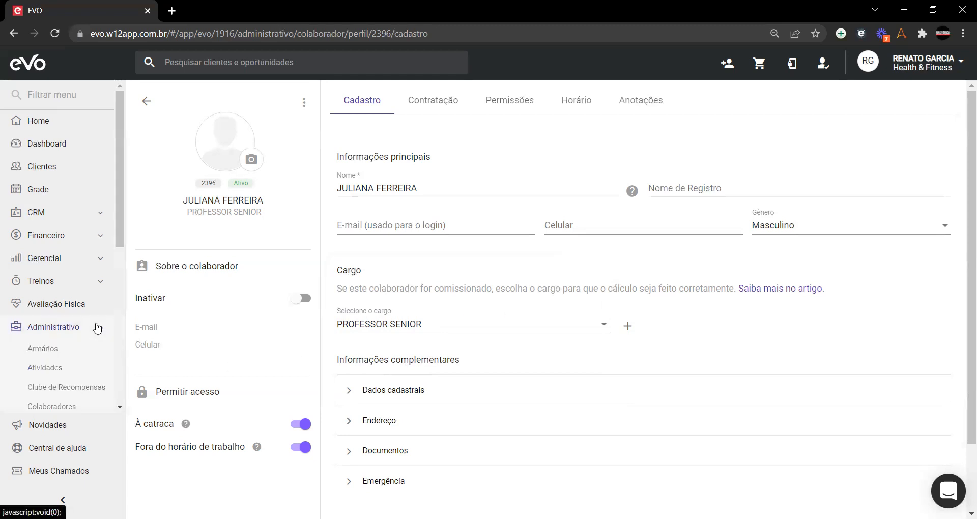
Step: Open the Contratos page in a new browser tab
scroll(97, 328, "down", 5)
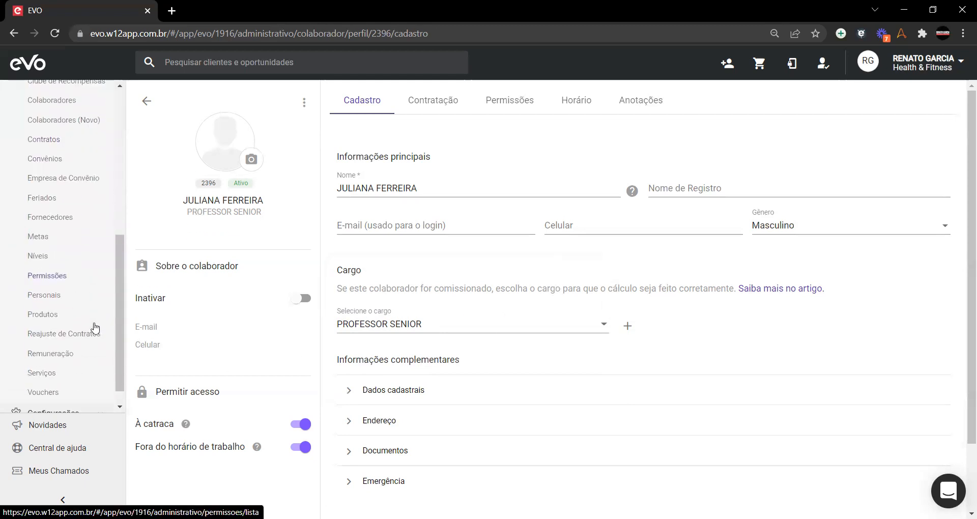
scroll(94, 328, "up", 3)
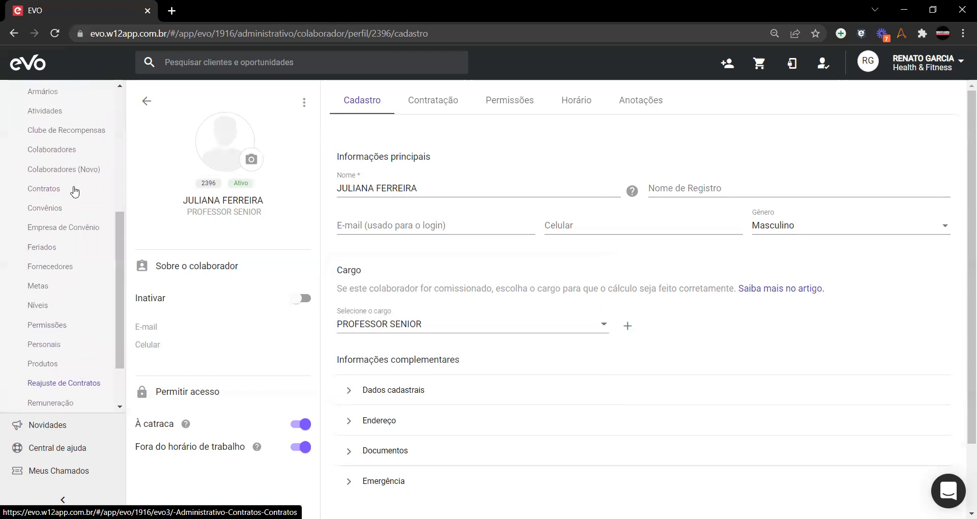
right_click(40, 191)
left_click(69, 200)
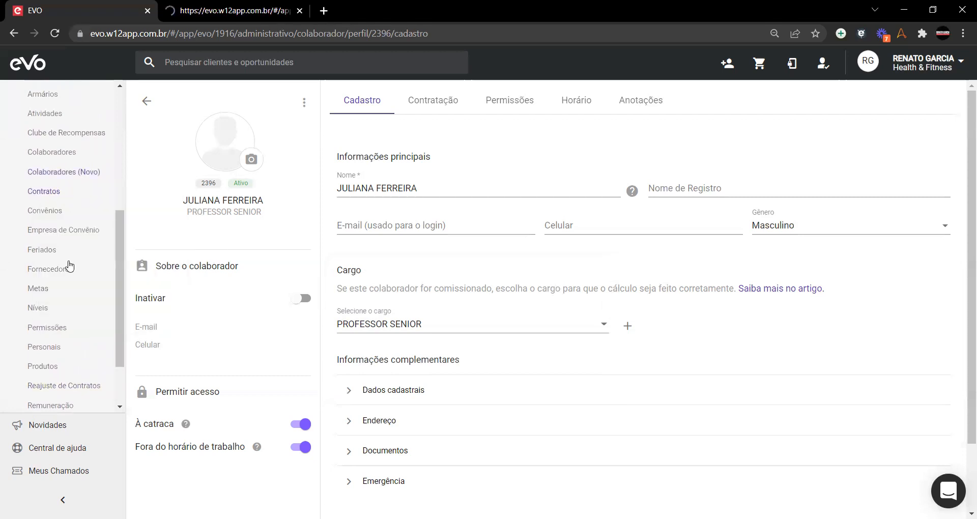
Step: Open Administrativo > Remuneração, peek at a new rule, and return to the list unsaved
scroll(69, 265, "down", 2)
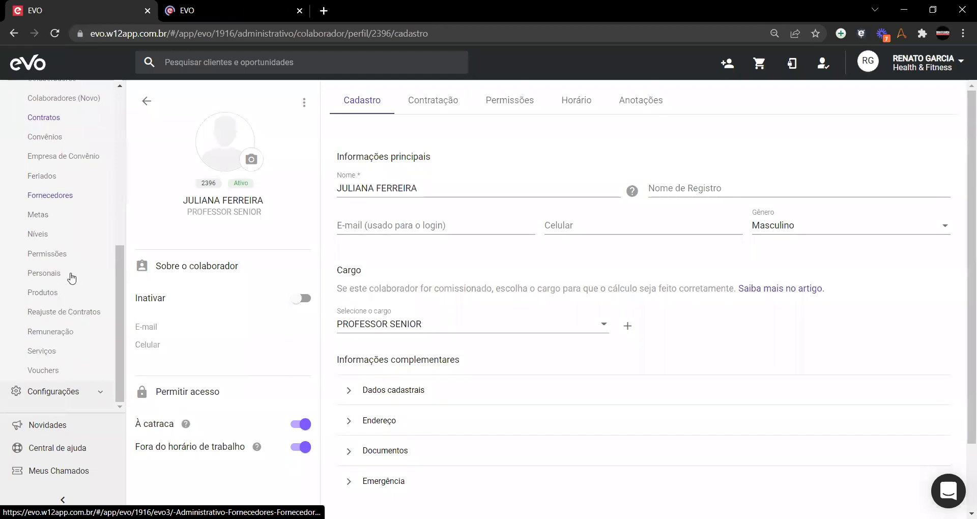
left_click(66, 333)
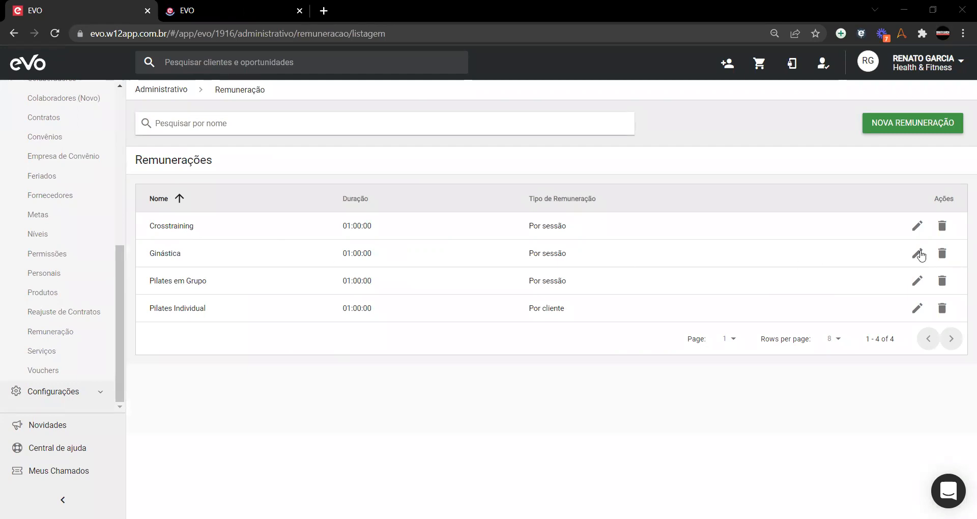
left_click(904, 130)
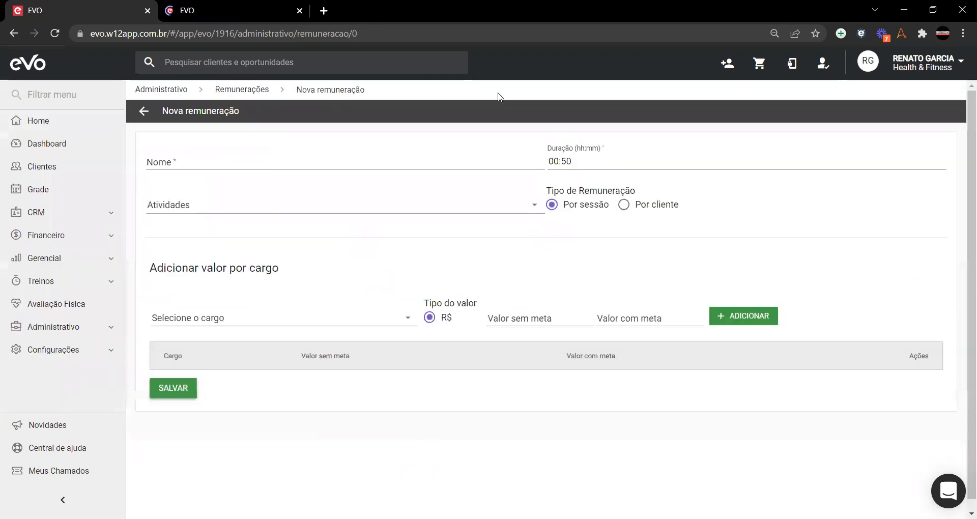
left_click(144, 111)
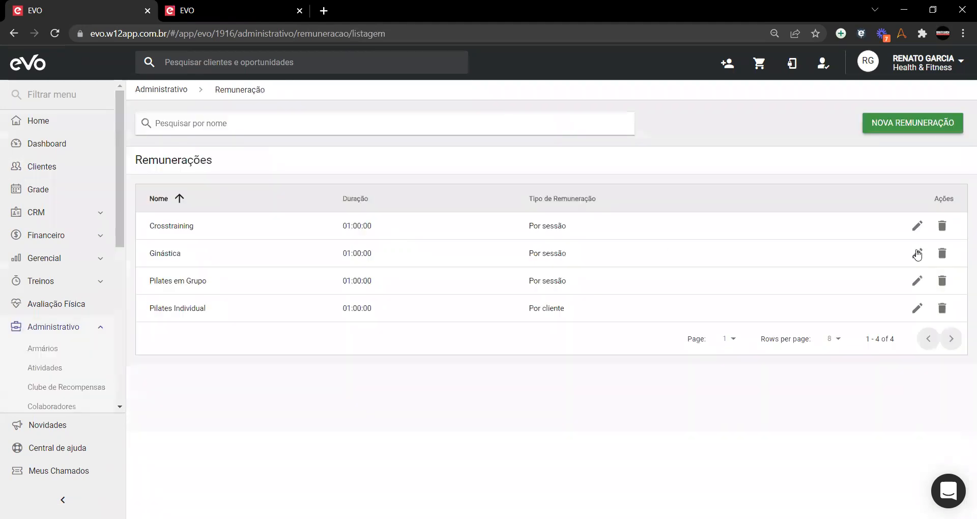
Step: Open the Ginástica pay rule and inspect its activities: BODY PUMP, POWER JUMP, RPM and STEP
left_click(917, 253)
left_click(205, 163)
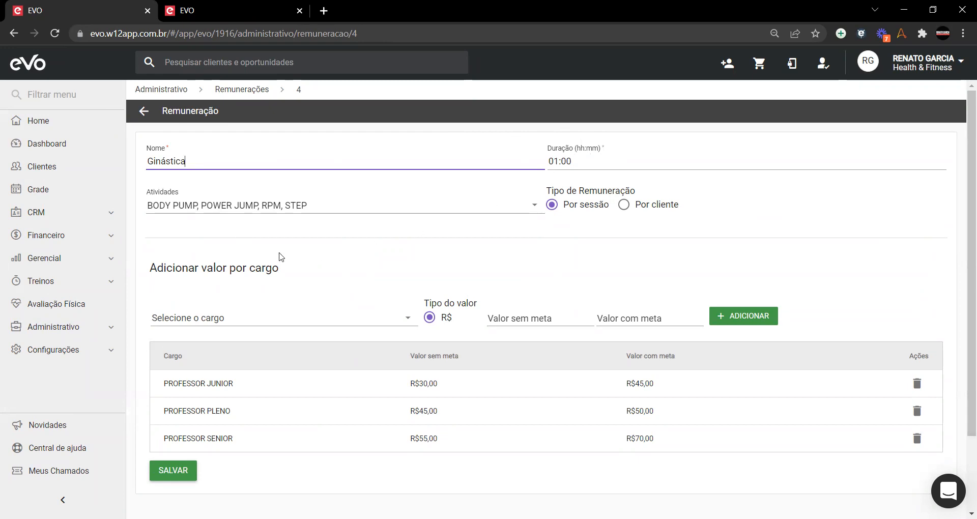
left_click(438, 206)
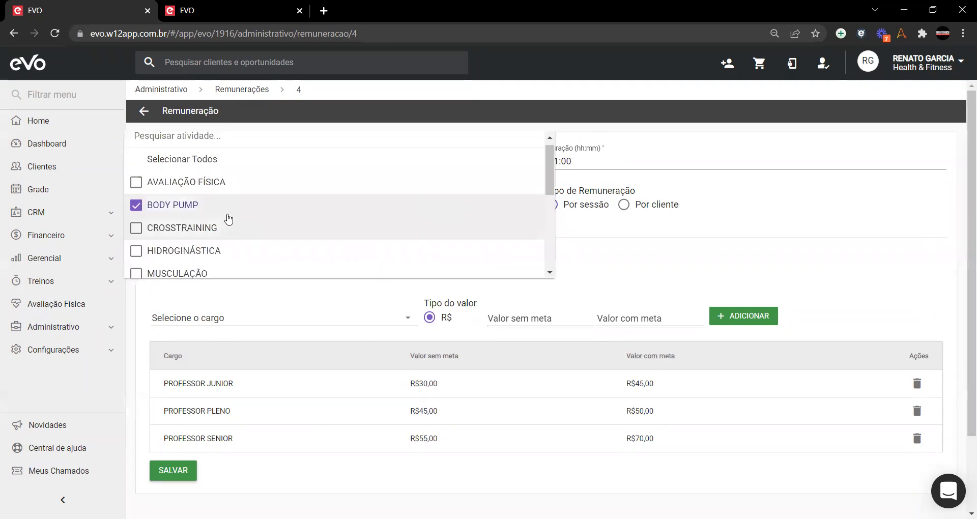
scroll(193, 216, "down", 5)
scroll(193, 216, "up", 5)
scroll(192, 211, "down", 5)
scroll(190, 238, "down", 3)
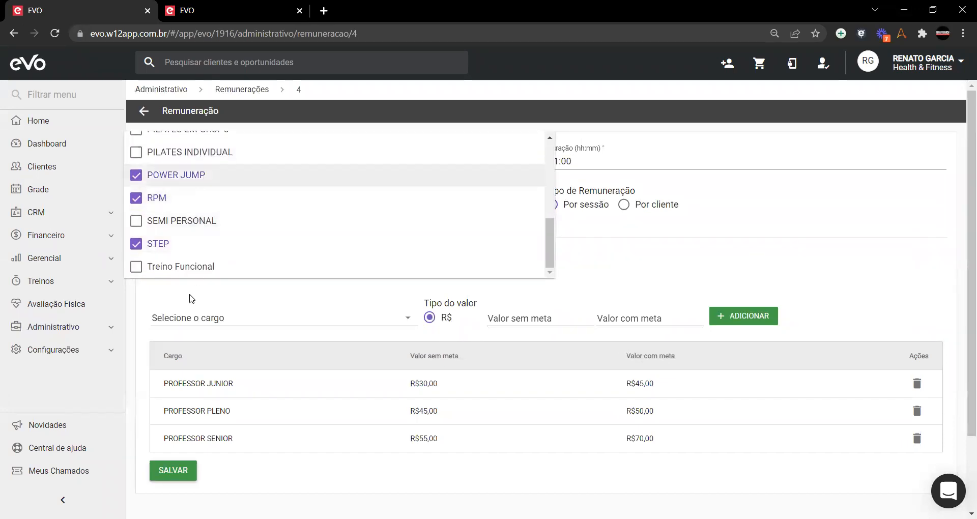
left_click(651, 247)
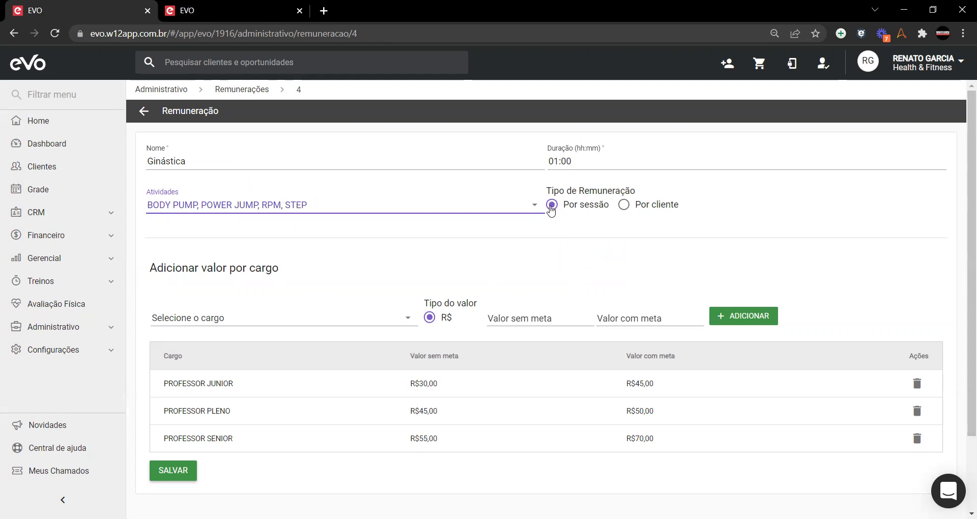
scroll(262, 259, "down", 2)
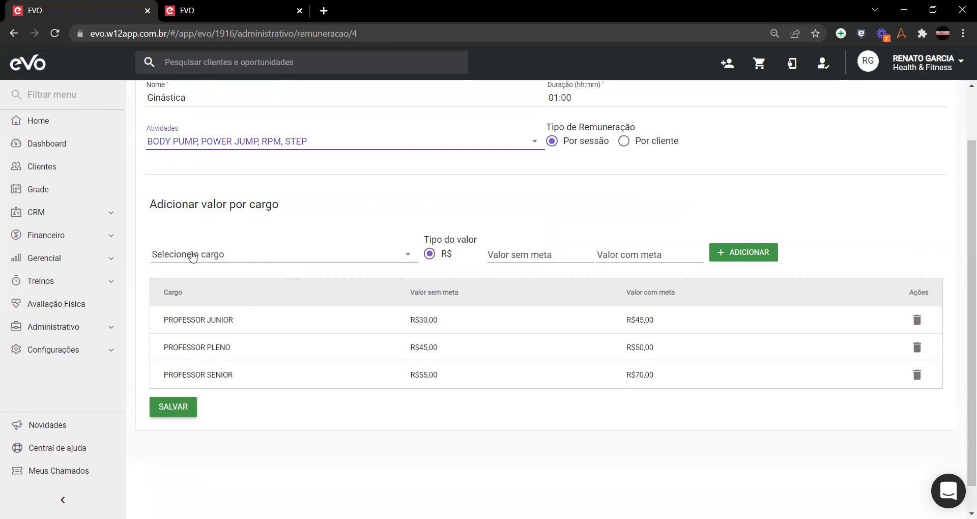
Step: Replace the PROFESSOR JUNIOR row with new rates: R$30,00 without goal and R$45,00 with goal
left_click(240, 257)
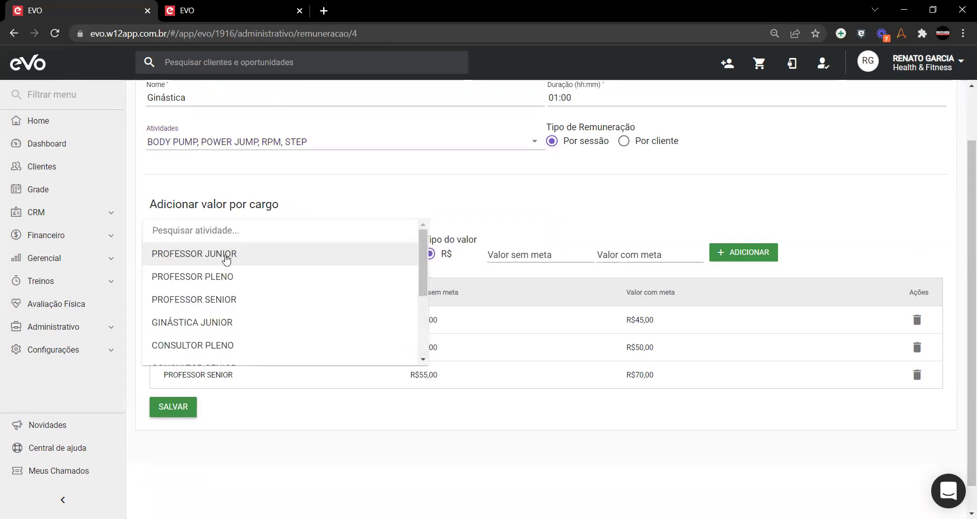
left_click(250, 277)
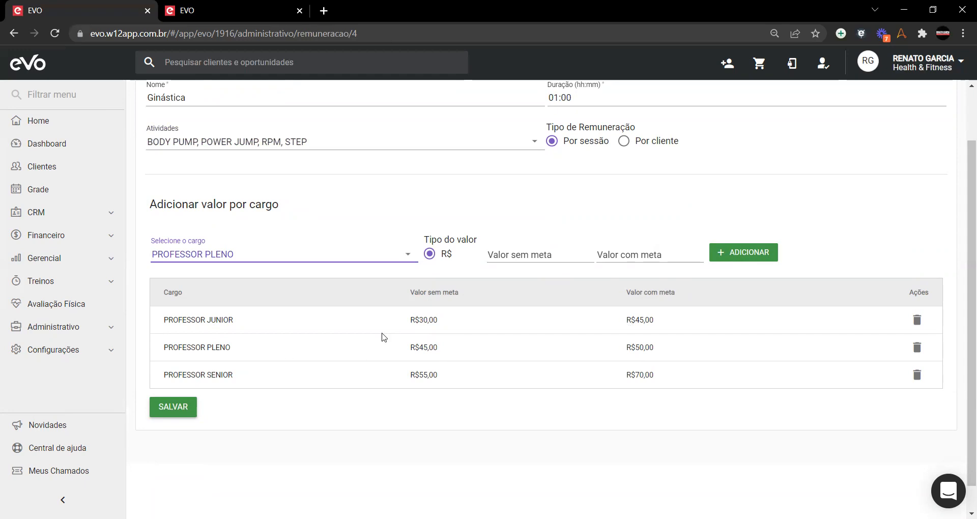
left_click(918, 321)
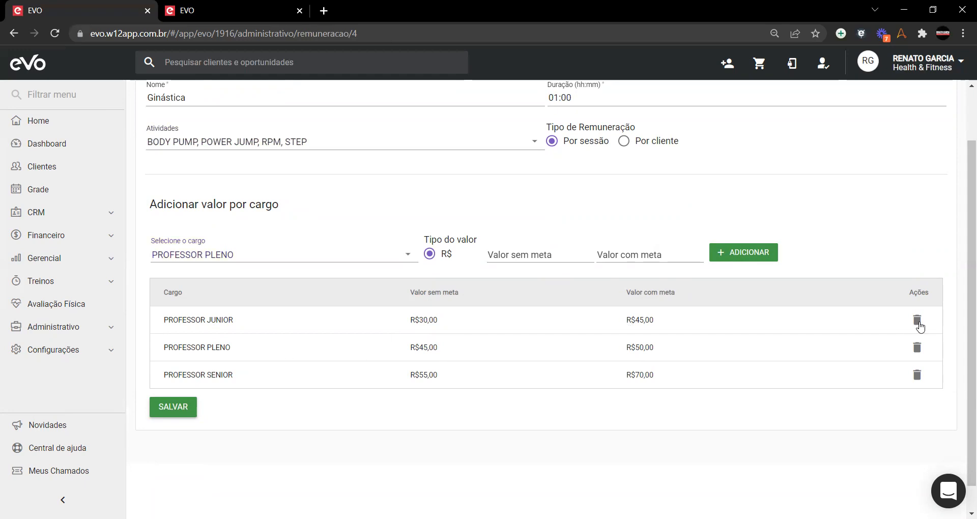
left_click(398, 258)
left_click(236, 234)
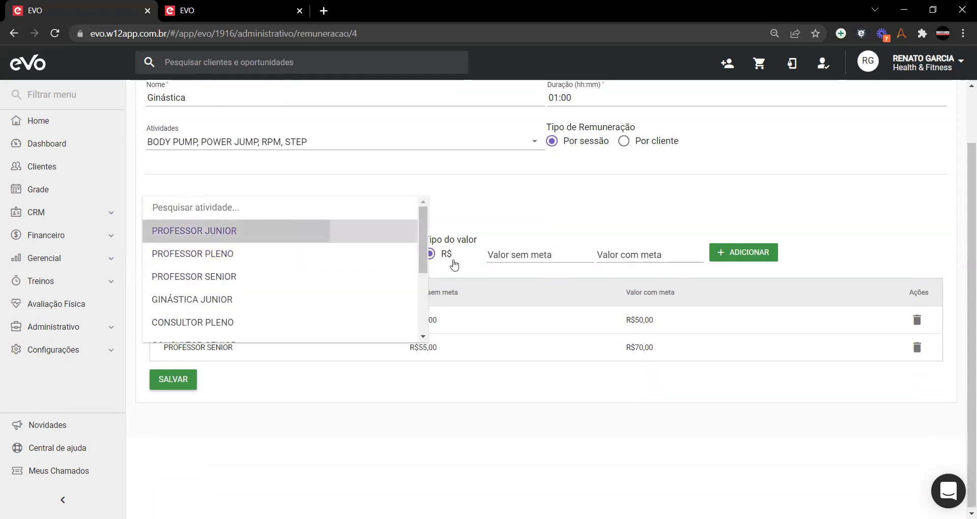
left_click(535, 256)
type("3000")
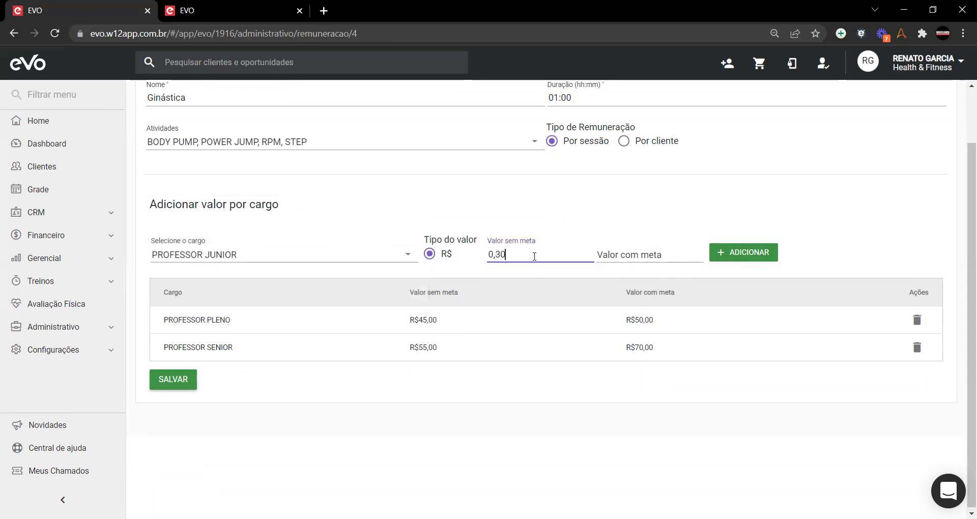
key("Tab")
type("45,00")
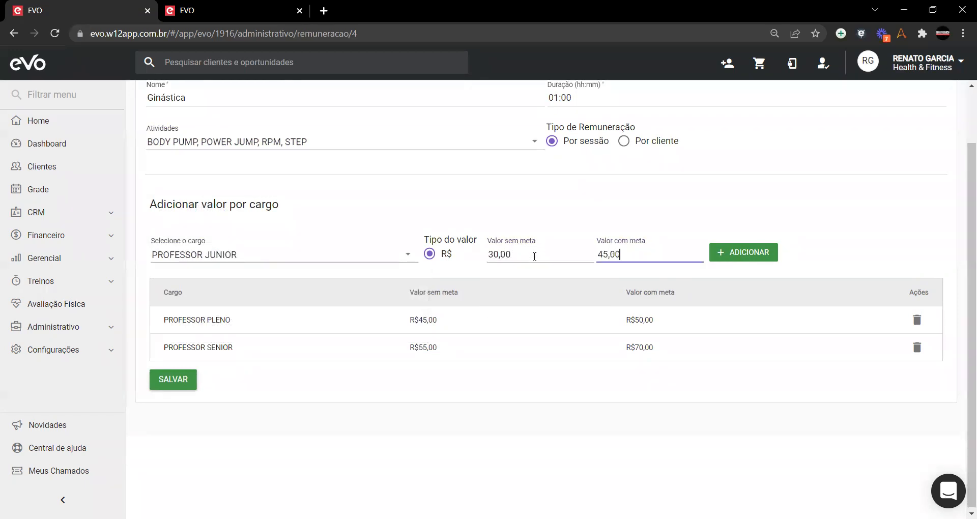
left_click(720, 252)
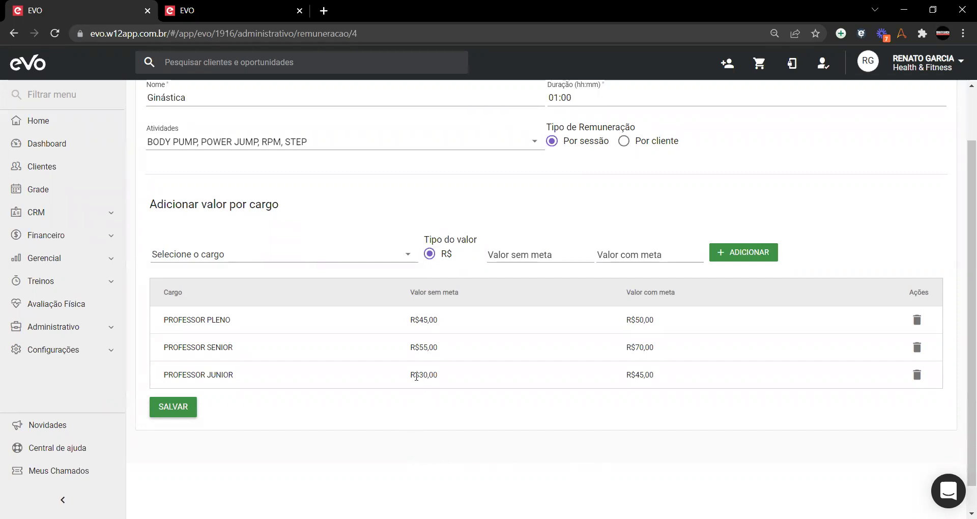
Step: Check the two PROFESSOR JUNIOR amounts and save the Ginástica remuneration rule
left_click_drag(419, 375, 443, 380)
left_click_drag(635, 375, 654, 377)
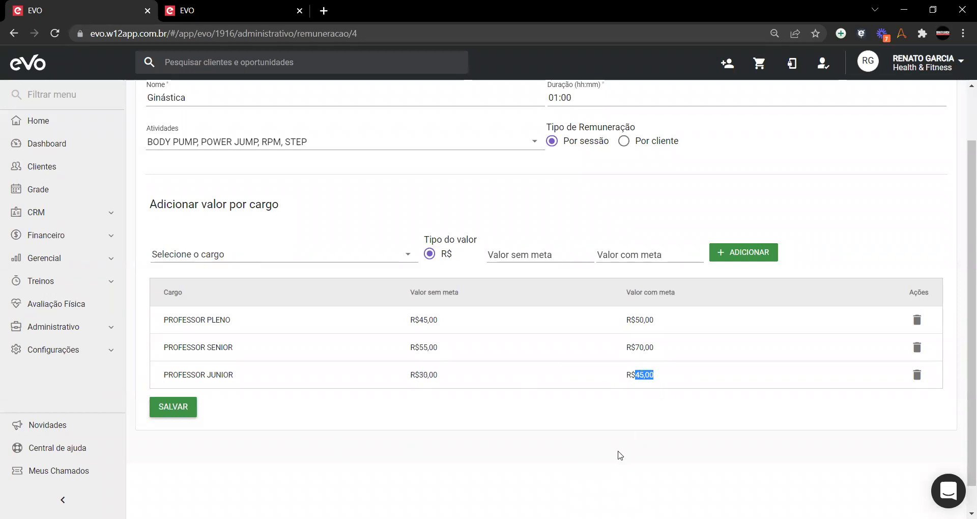
left_click(617, 412)
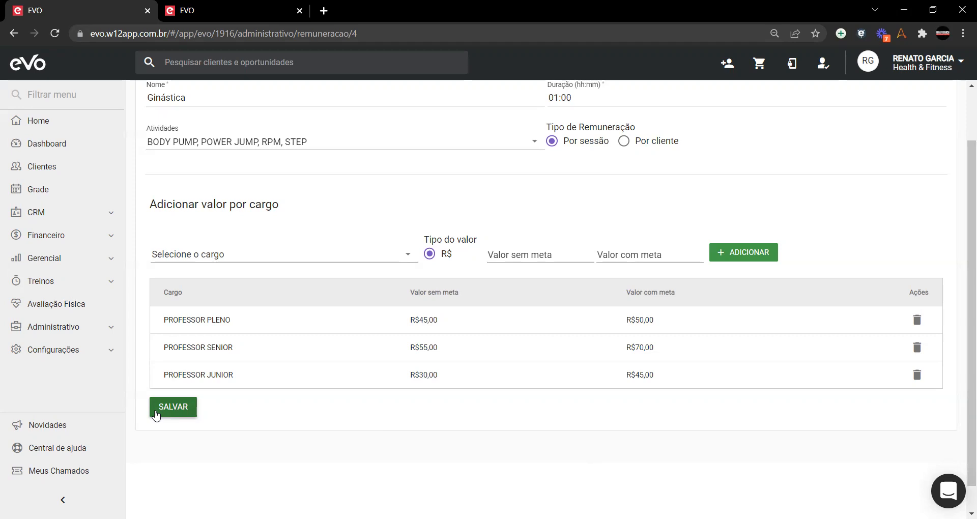
left_click(173, 407)
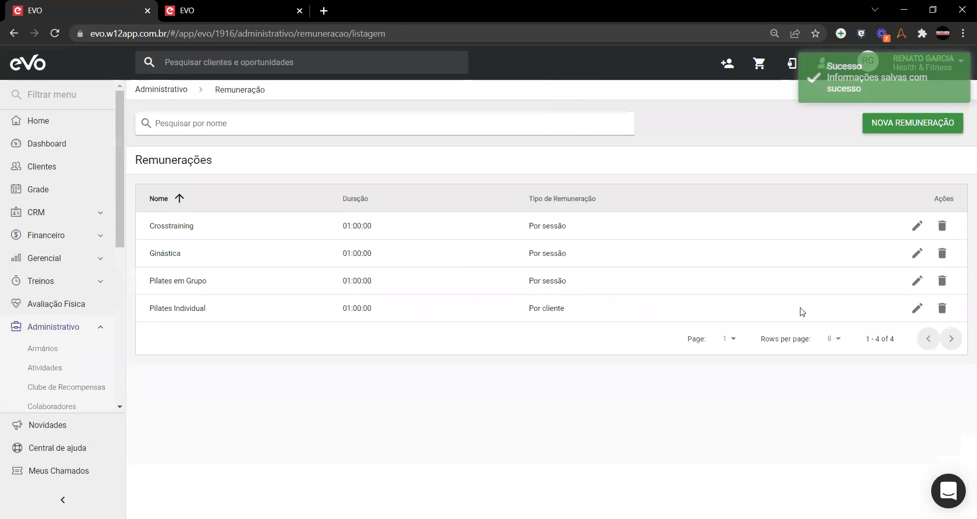
Step: Look at the Pilates em Grupo and Pilates Individual rules, then reopen Pilates em Grupo for editing
left_click(918, 281)
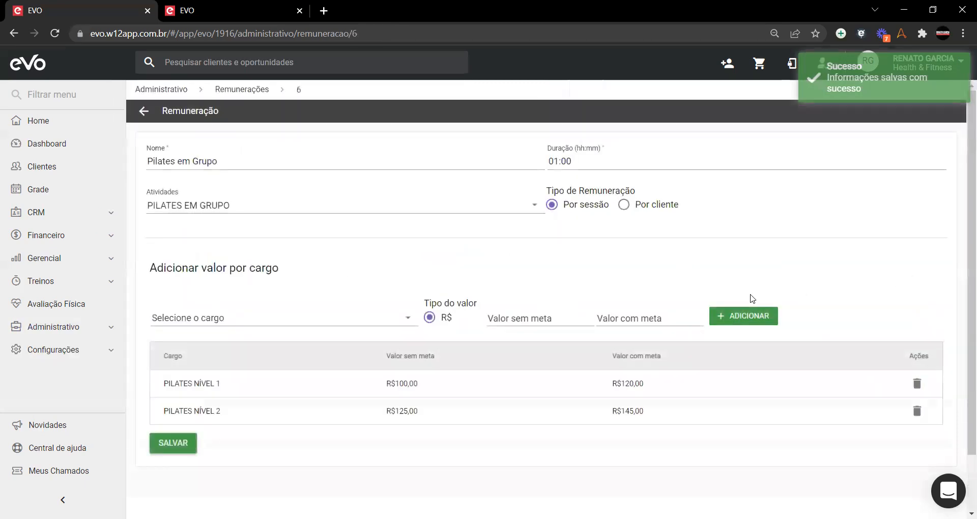
left_click(137, 113)
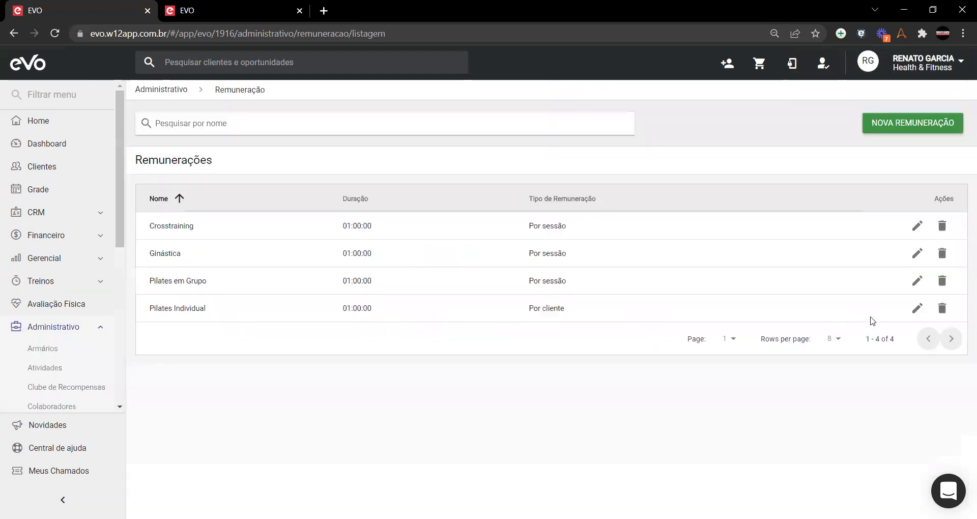
left_click(918, 309)
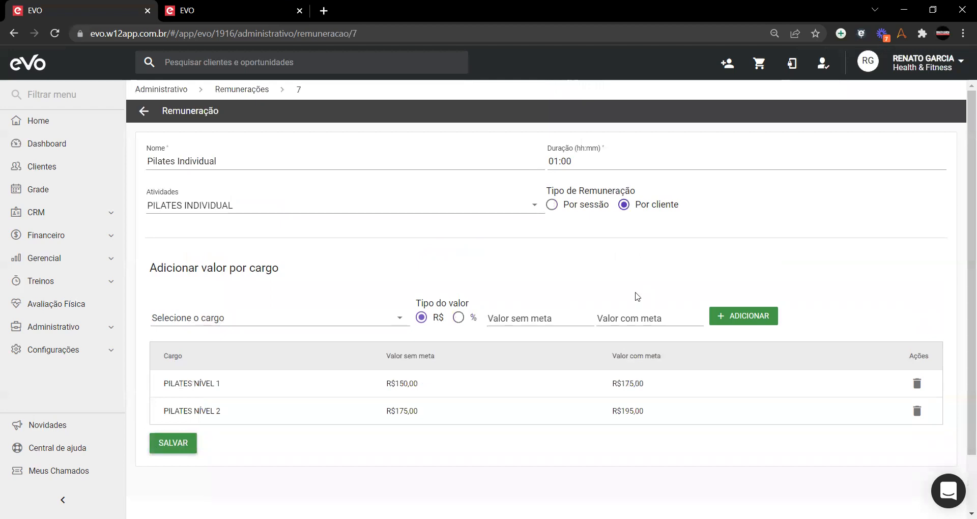
left_click(142, 112)
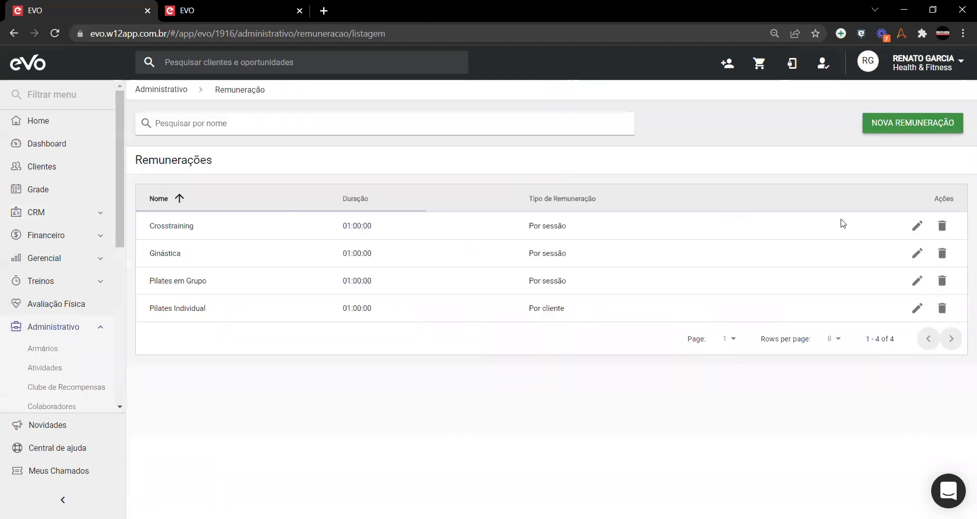
left_click(916, 285)
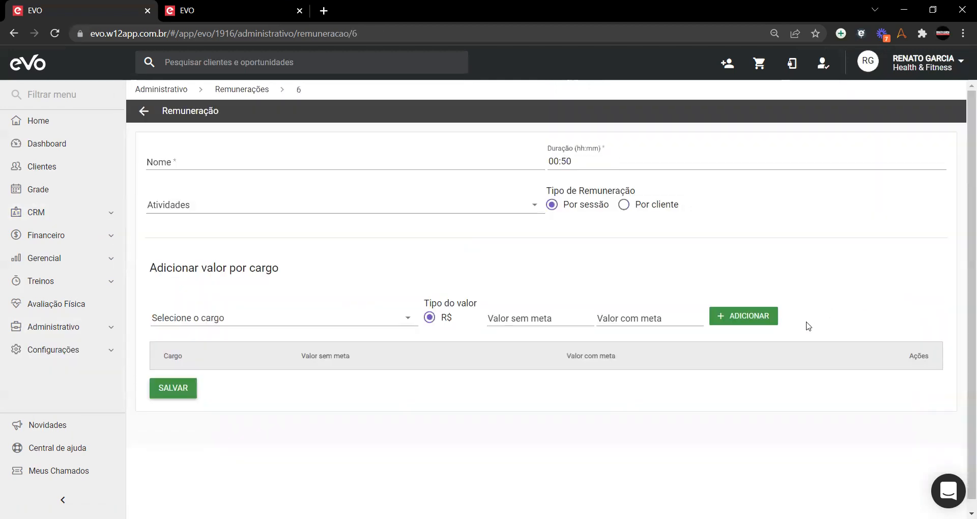
Step: Remove the existing PILATES NÍVEL 1 and NÍVEL 2 rates and pay Pilates em Grupo per student
left_click(908, 387)
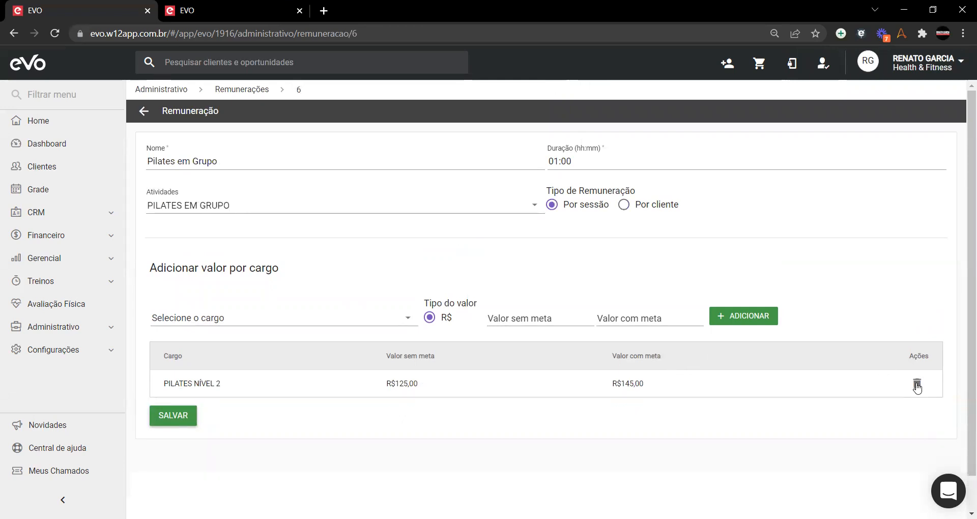
left_click(908, 387)
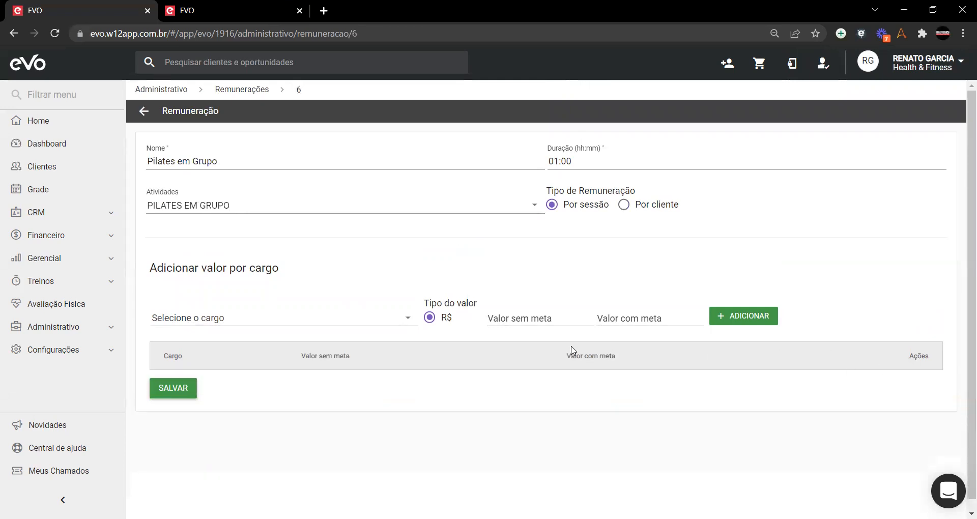
left_click(624, 205)
Step: Add a PILATES NÍVEL 1 rate of 3,85 without goal and 4,25 with goal
left_click(207, 325)
scroll(217, 326, "down", 3)
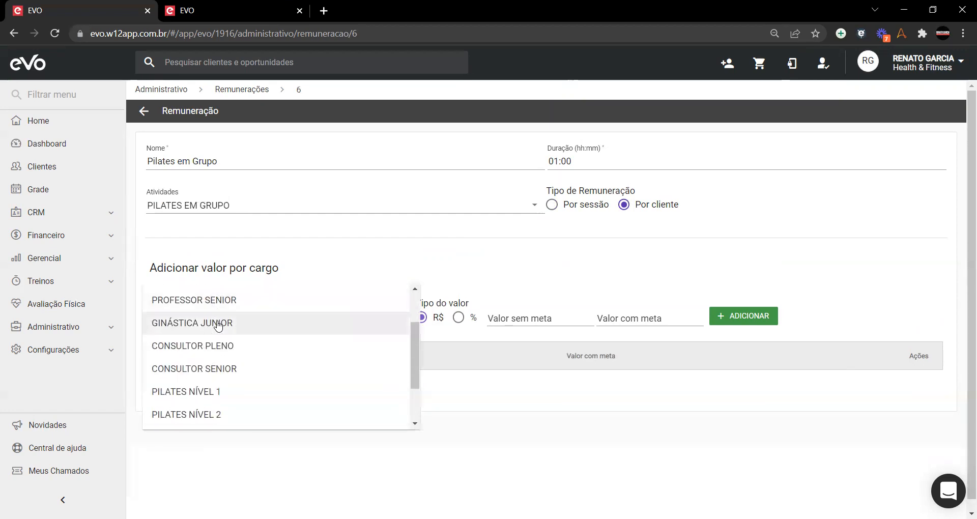
scroll(218, 327, "down", 1)
left_click(218, 327)
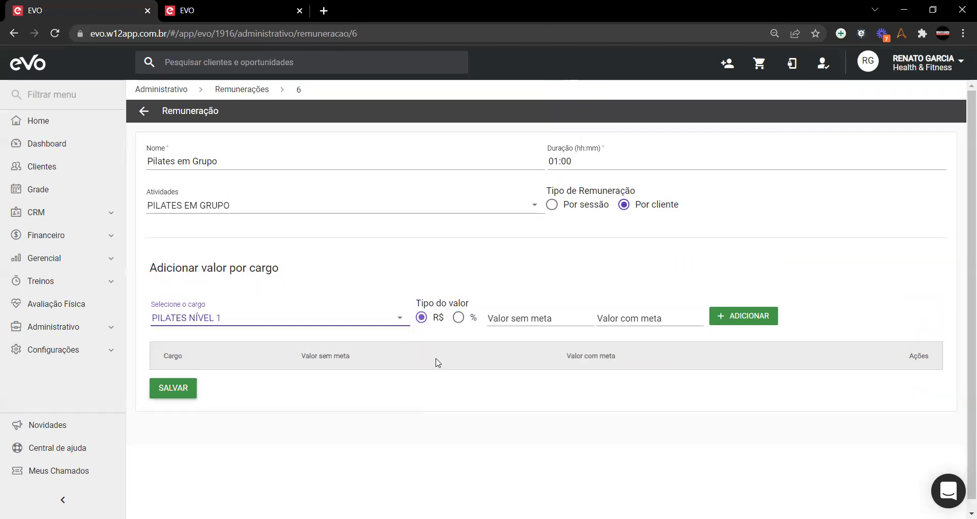
left_click(507, 319)
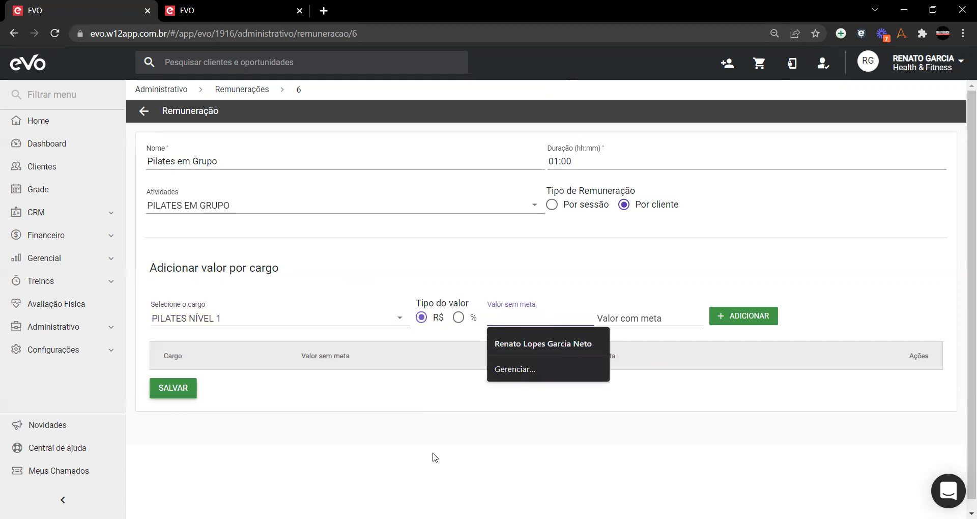
type("3,85")
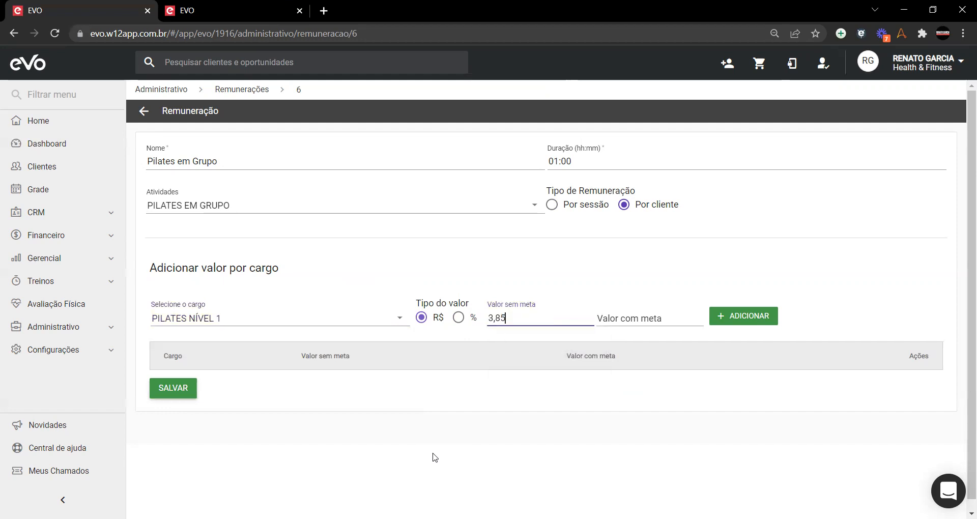
key("Tab")
type("425")
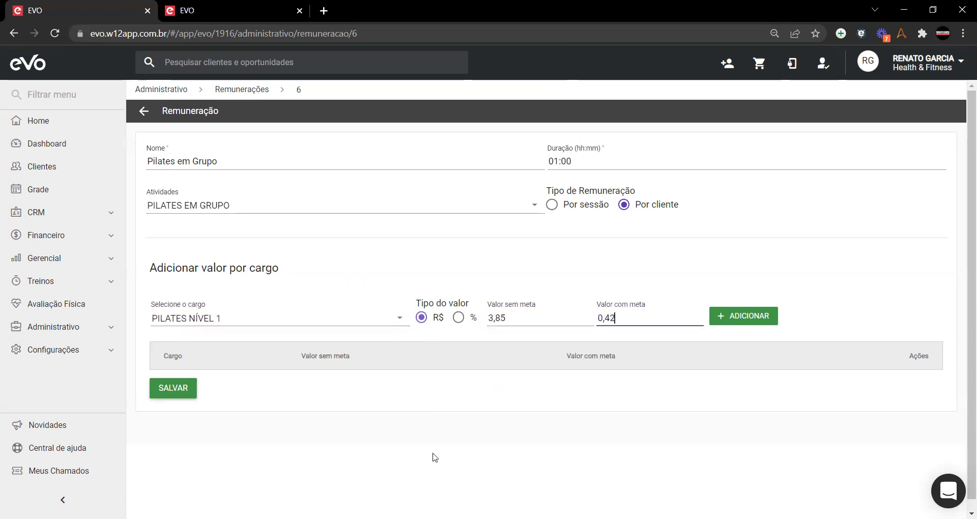
left_click(746, 319)
Step: Add a PILATES NÍVEL 2 rate of 0,0445 without goal and 4,95 with goal
left_click(281, 316)
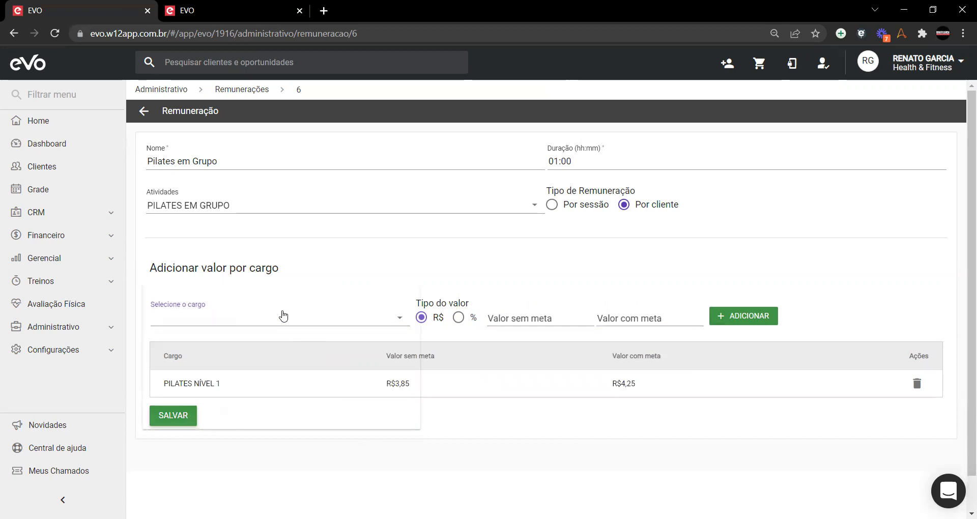
scroll(245, 375, "down", 1)
scroll(246, 376, "down", 1)
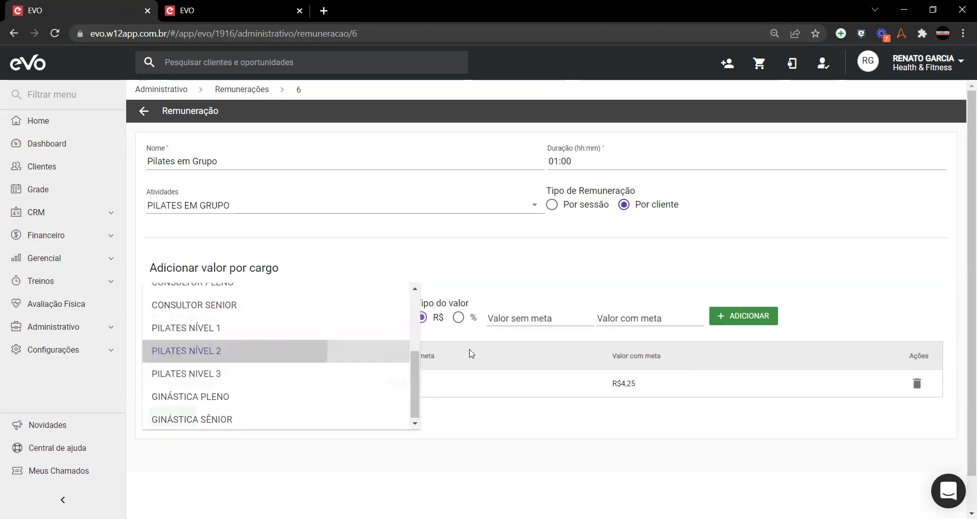
left_click(224, 350)
left_click(536, 321)
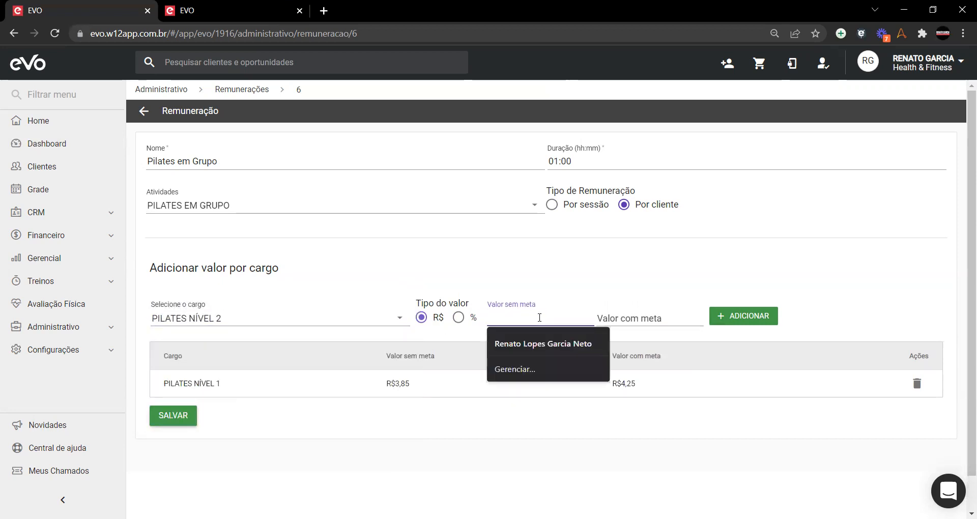
type("0,04")
type("45")
key("Tab")
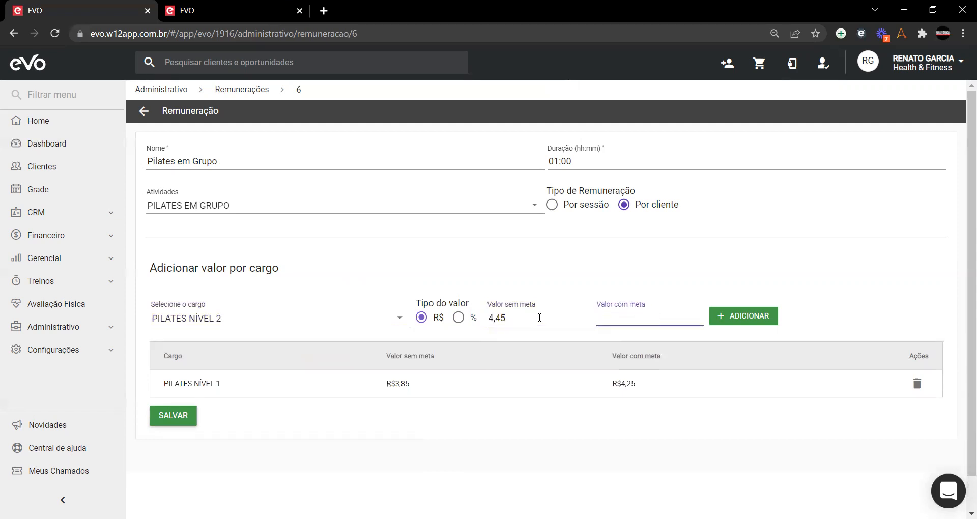
type("4,95")
left_click(735, 320)
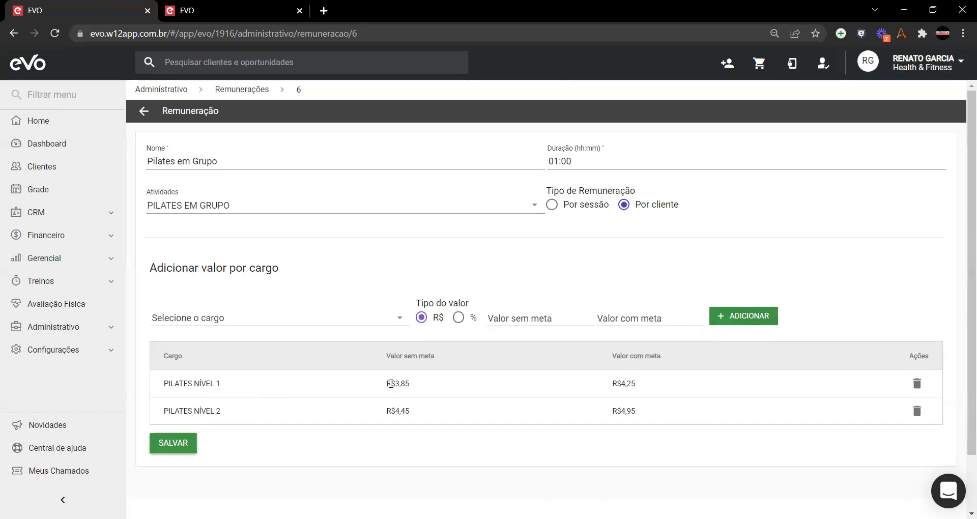
Step: Check the added amounts, delete both Pilates rate rows, and switch the value type to percentage
left_click_drag(394, 383, 412, 386)
left_click_drag(637, 383, 573, 383)
left_click(489, 386)
left_click(918, 387)
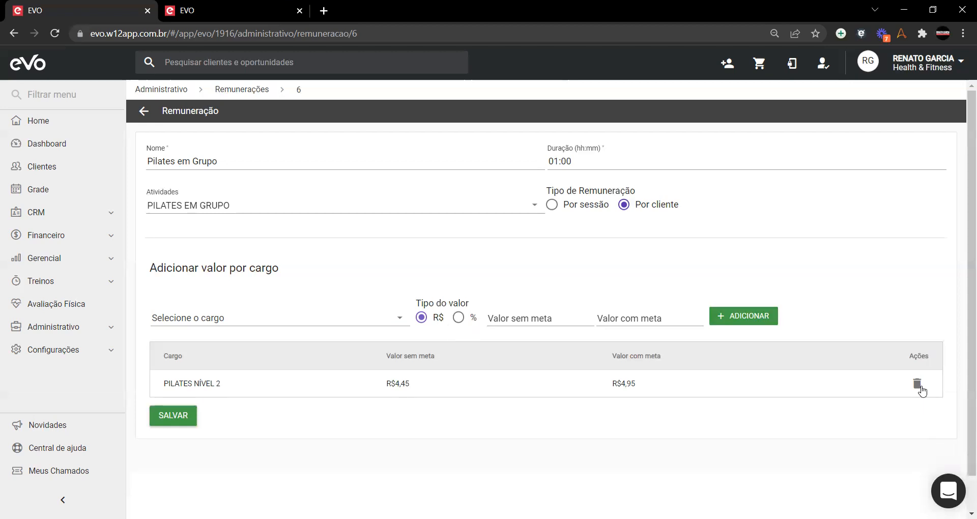
left_click(921, 387)
left_click(458, 318)
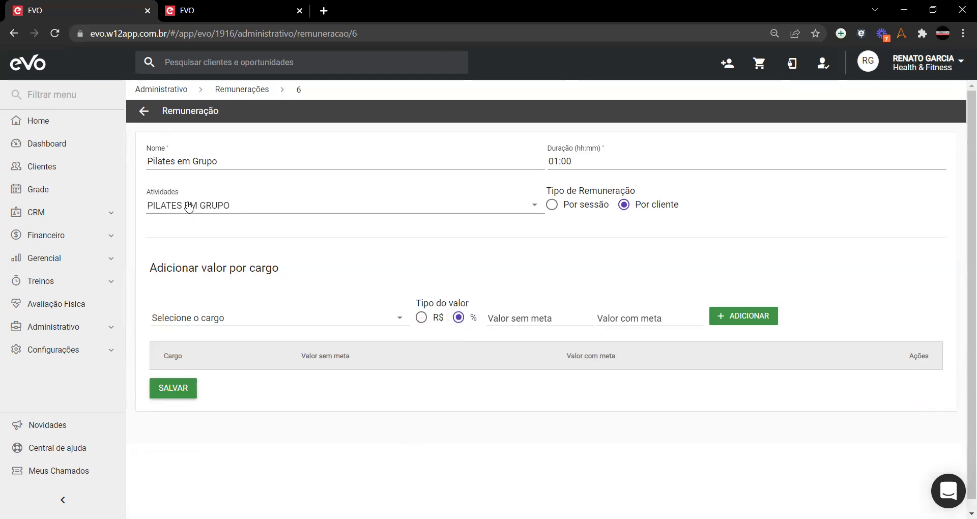
left_click(192, 9)
Step: Search 'pilates' and view the PILATES EM GRUPO contract's activity settings
left_click(234, 92)
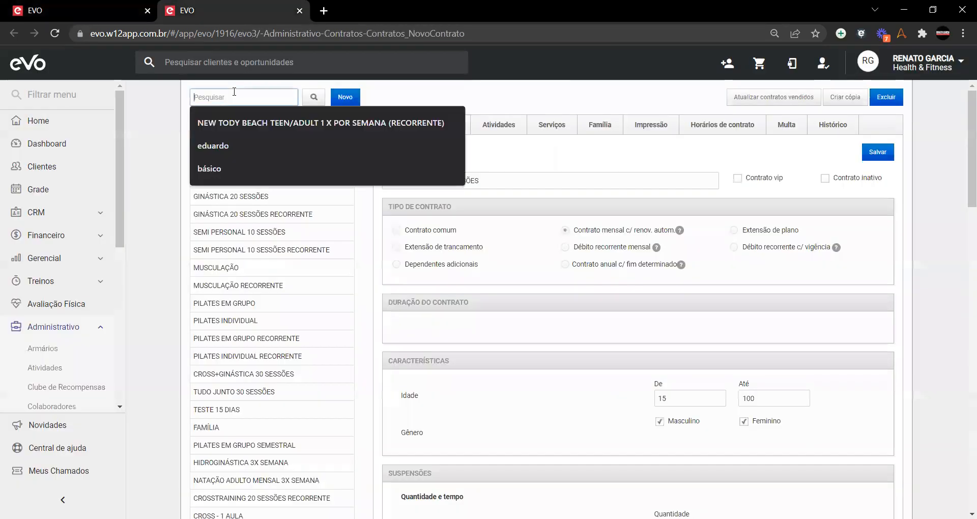
type("pilates")
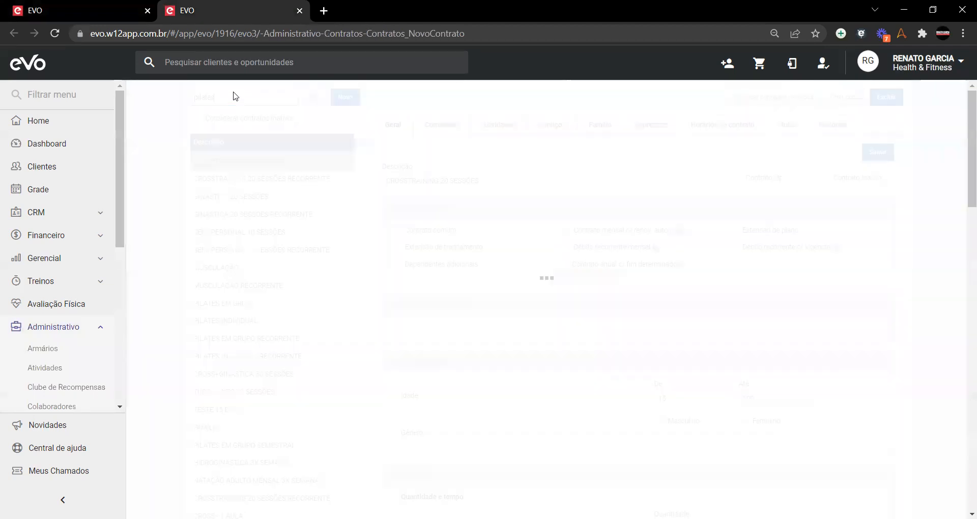
left_click(234, 163)
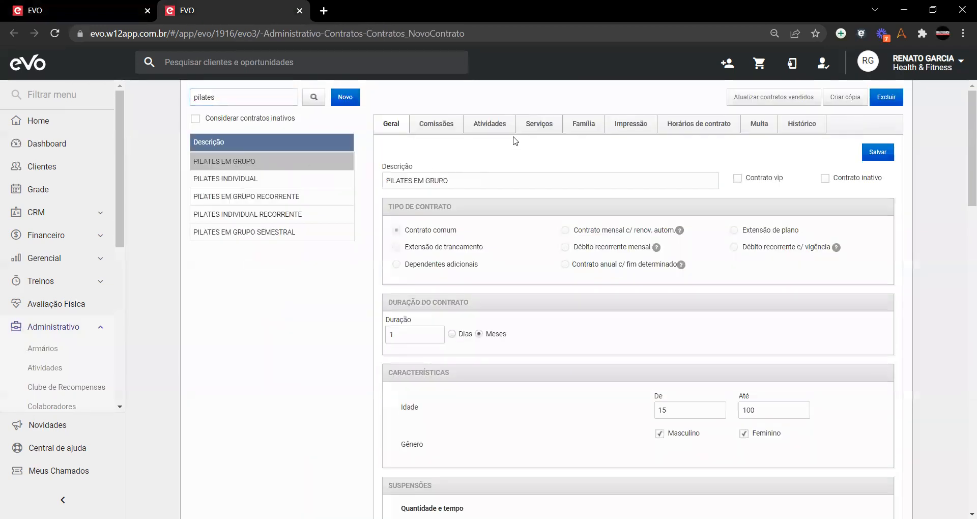
left_click(501, 127)
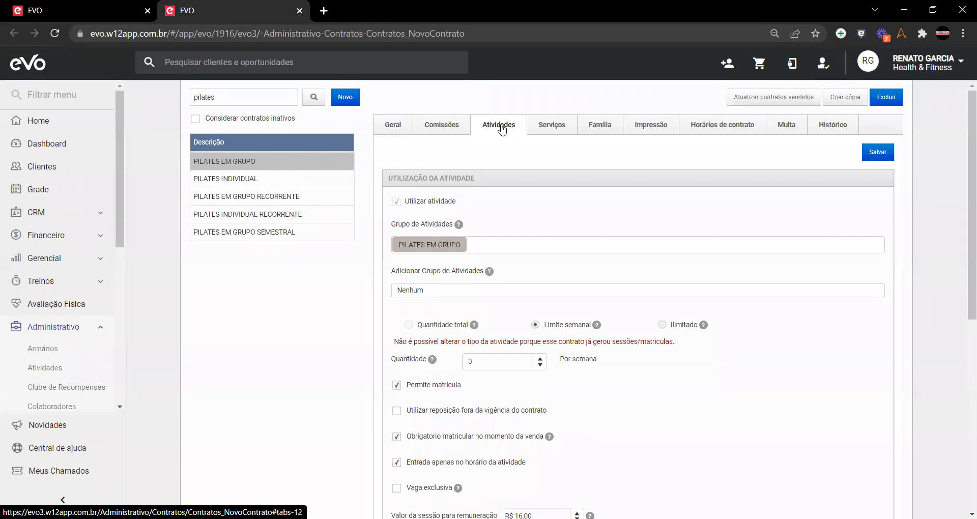
left_click(106, 6)
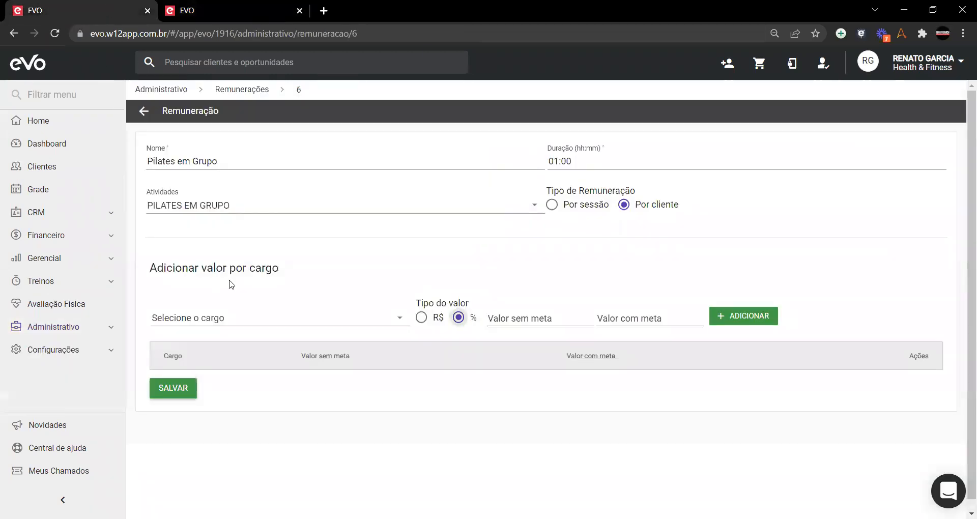
left_click(193, 11)
scroll(500, 132, "down", 5)
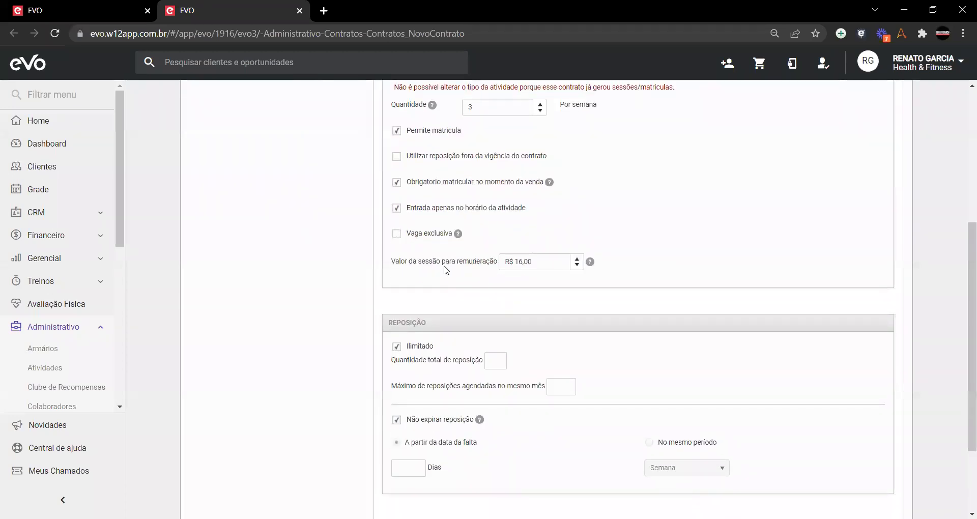
Step: Lower the session value for remuneração from 16 to 7,50, save the contract, and keep the rule in percentage
left_click(536, 262)
double_click(507, 262)
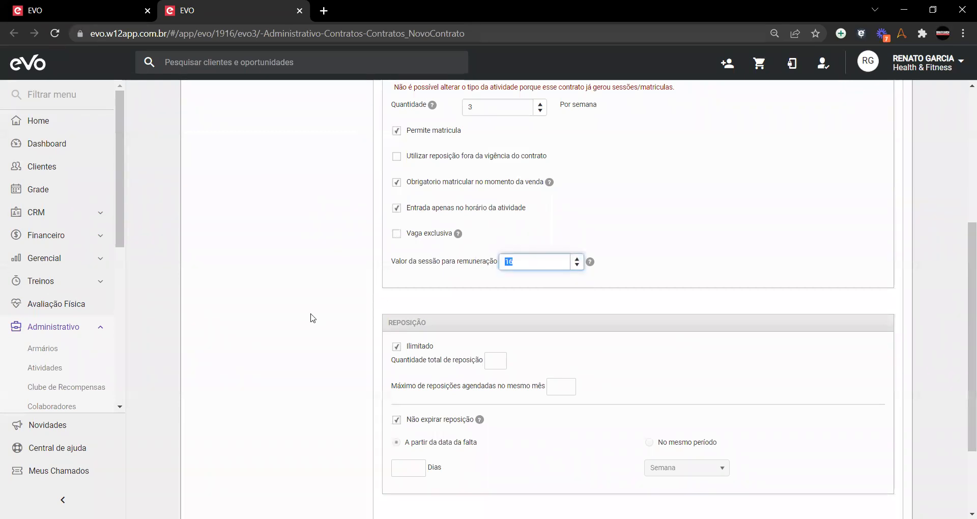
type("7,50")
left_click(313, 319)
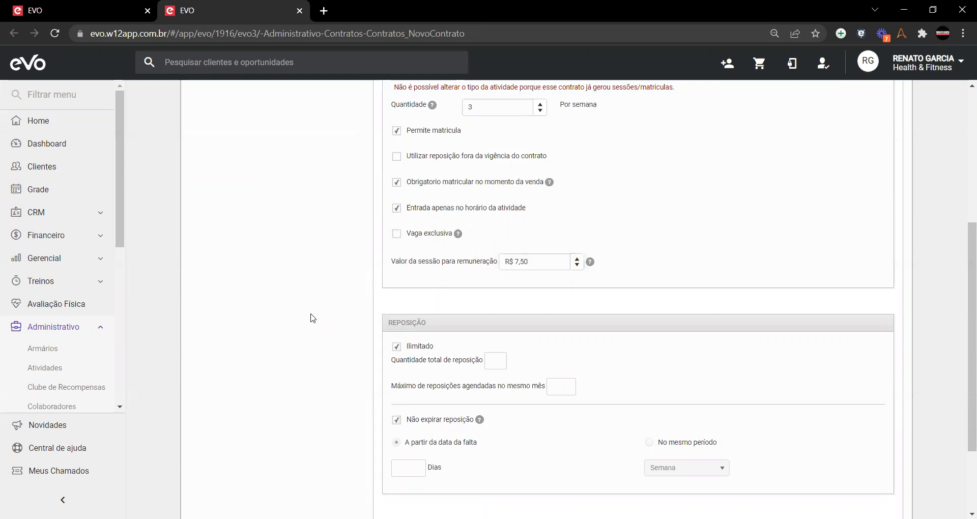
scroll(312, 316, "up", 5)
left_click(876, 154)
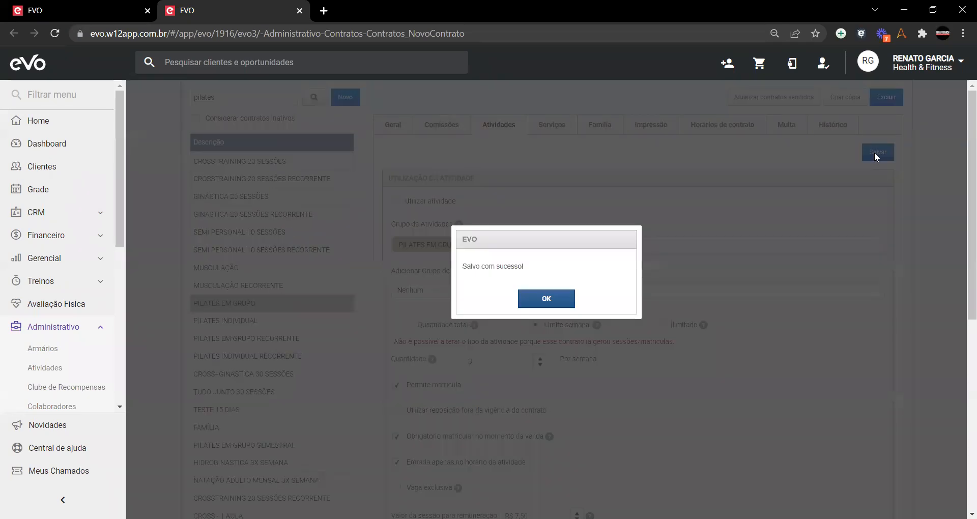
left_click(538, 309)
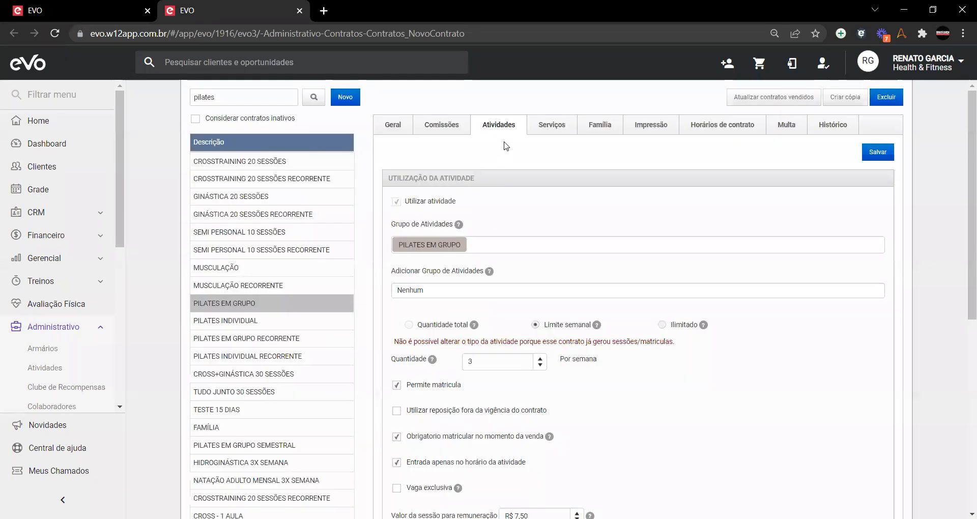
scroll(501, 290, "down", 6)
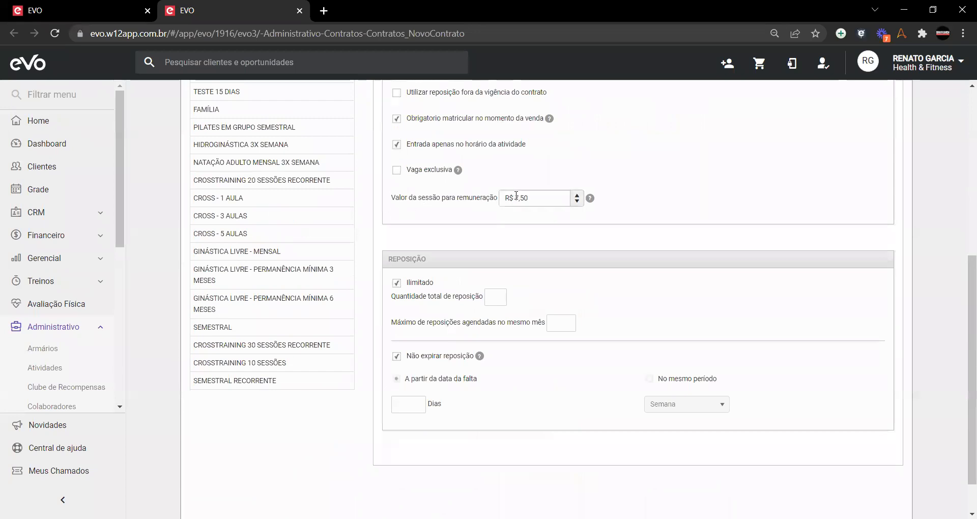
key("ctrl+Page_Up")
left_click(474, 319)
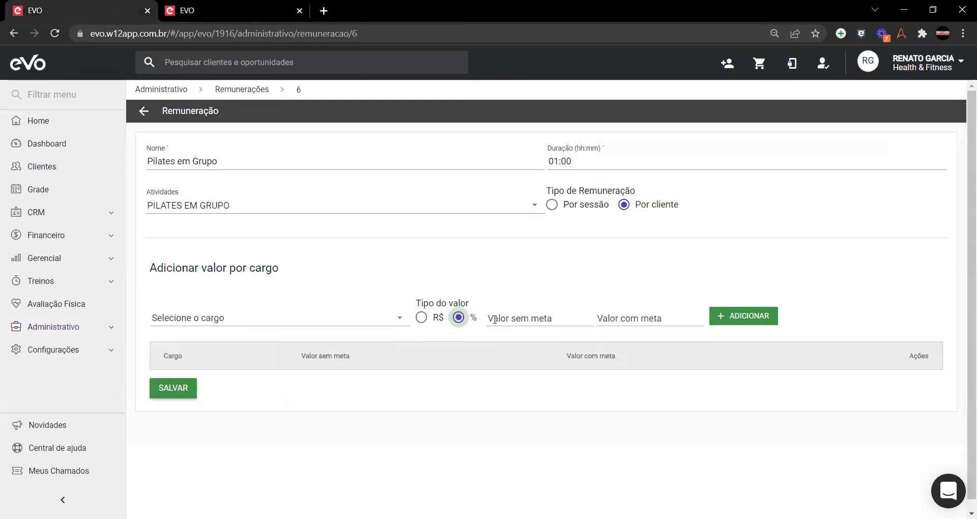
Step: Add a PILATES NIVEL 3 rate of 100,00% without goal and 115,00% with goal
left_click(310, 321)
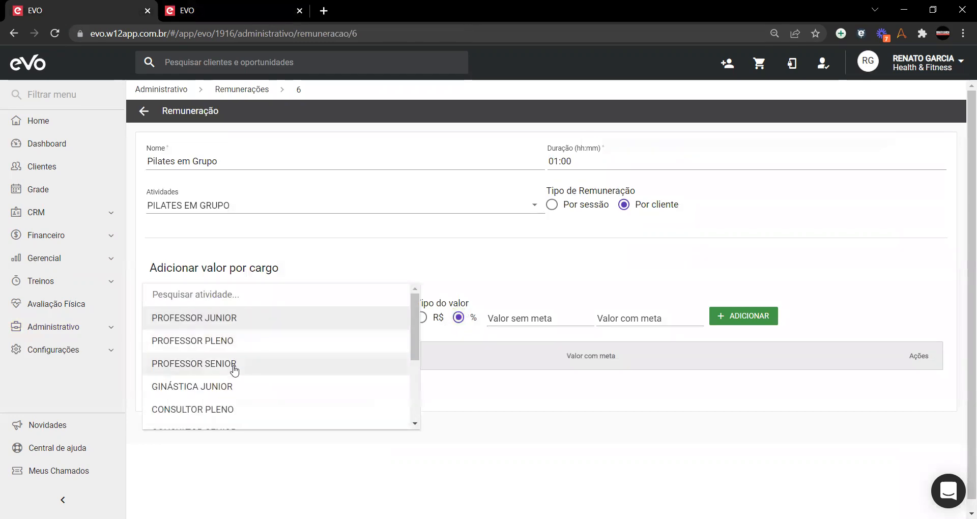
scroll(243, 375, "down", 3)
left_click(241, 375)
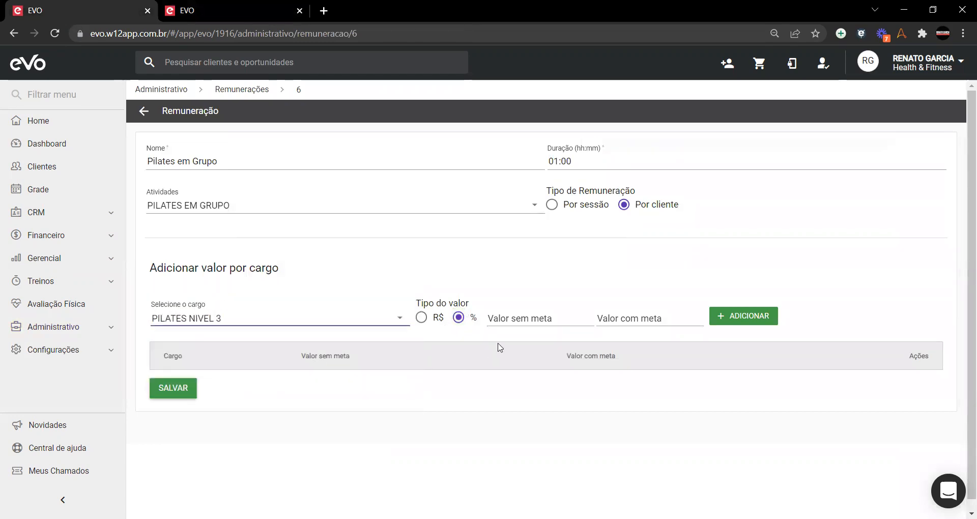
left_click(529, 317)
type("1")
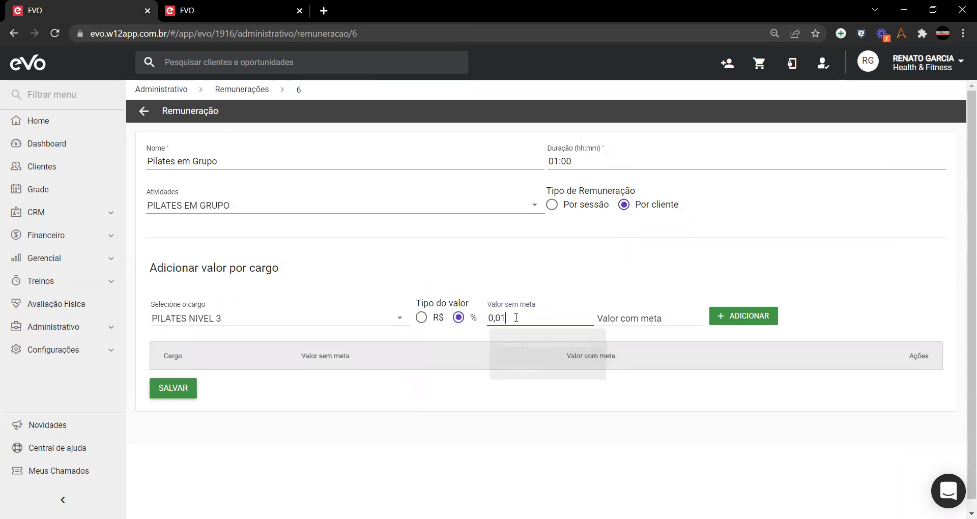
type("00,00")
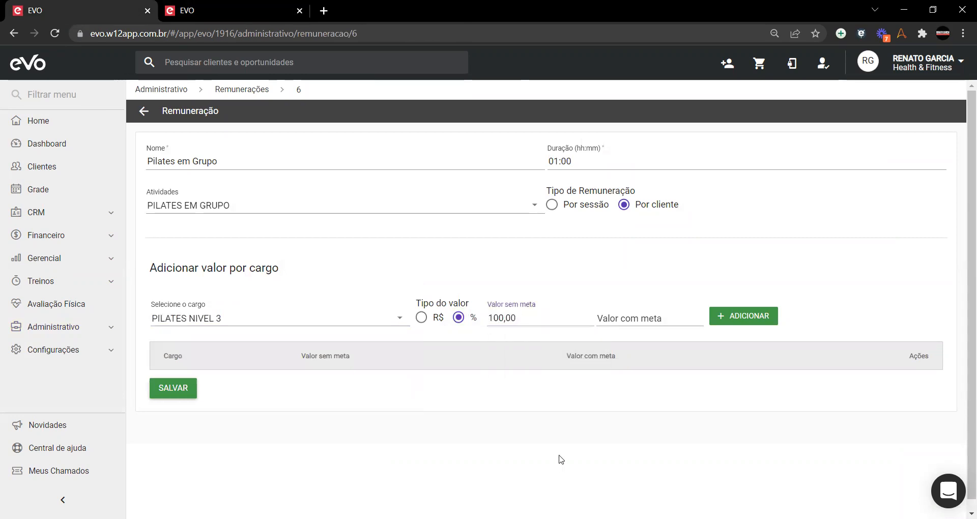
left_click(213, 9)
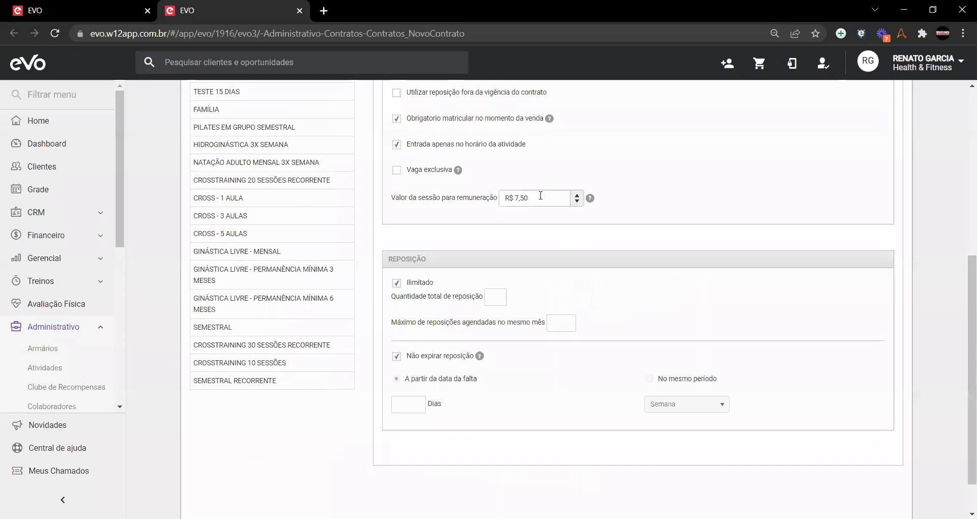
left_click(77, 11)
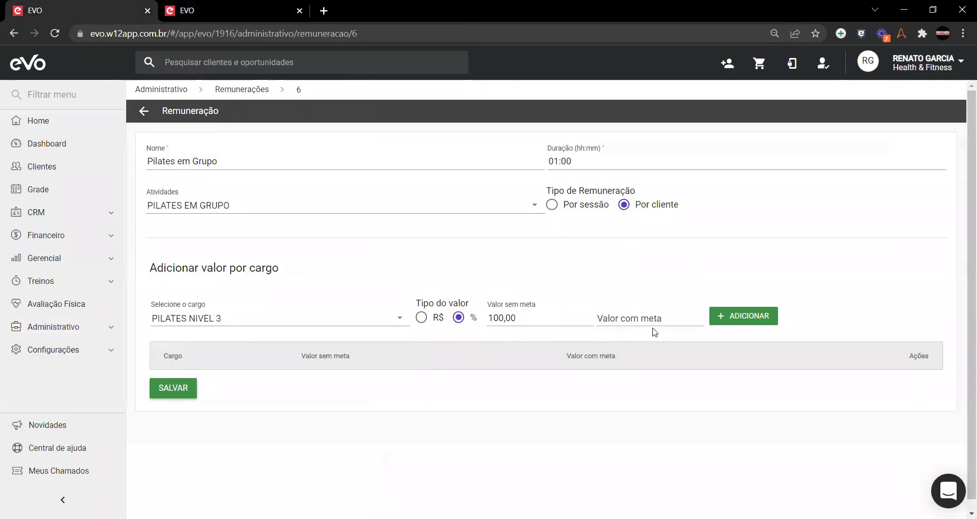
left_click(660, 319)
type("11500")
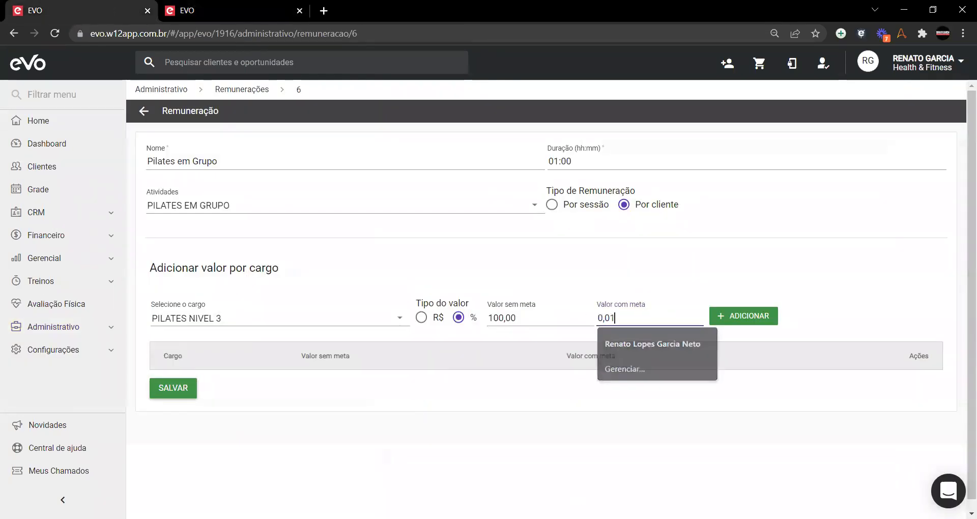
left_click(626, 414)
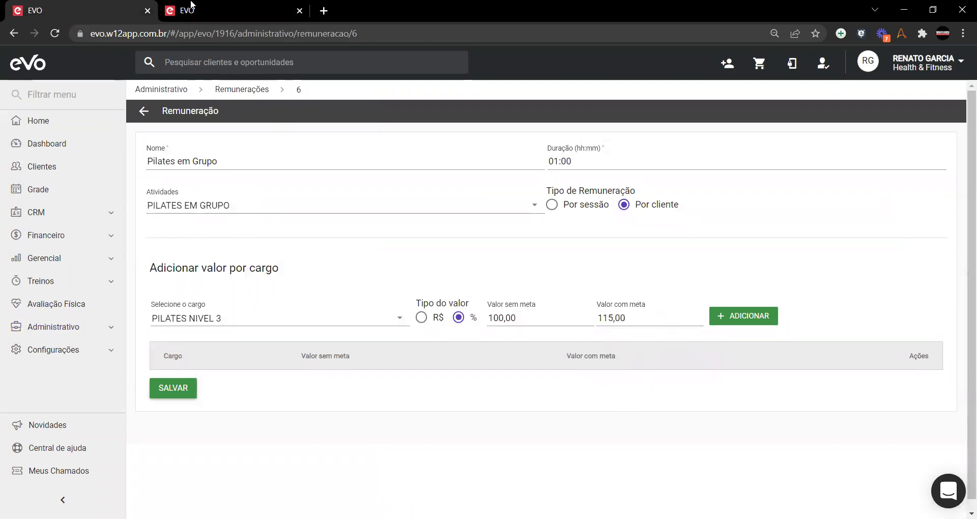
left_click(748, 315)
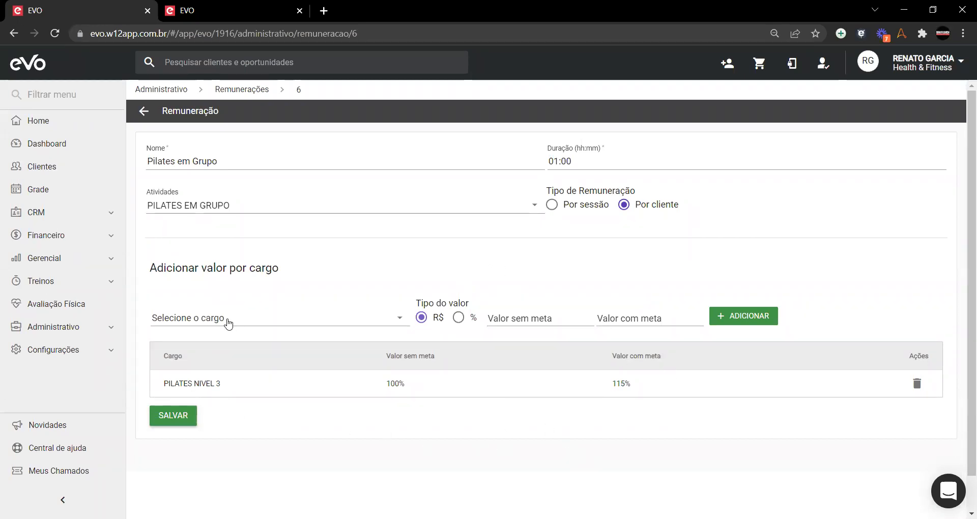
Step: Add PILATES NÍVEL 2 at R$75,00 without goal and R$85,00 with goal
left_click(227, 324)
scroll(227, 376, "down", 3)
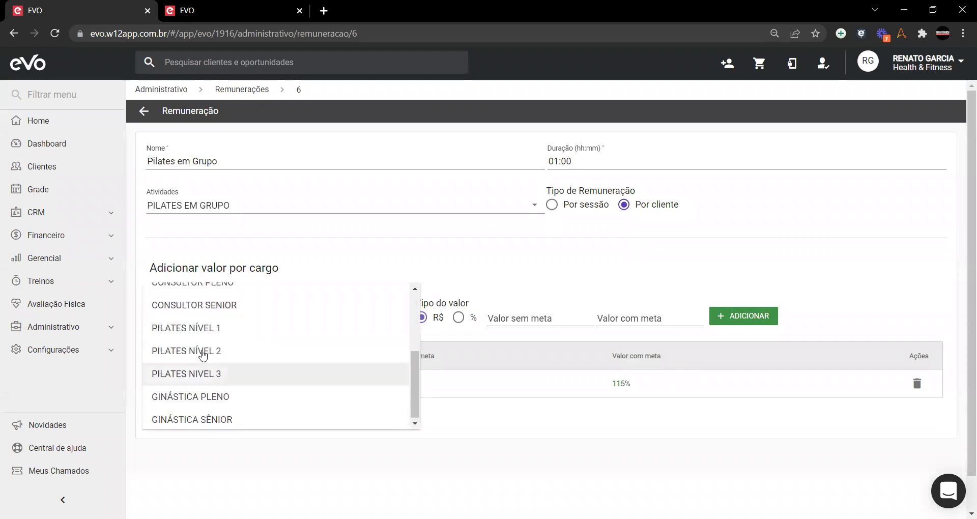
left_click(203, 352)
left_click(515, 319)
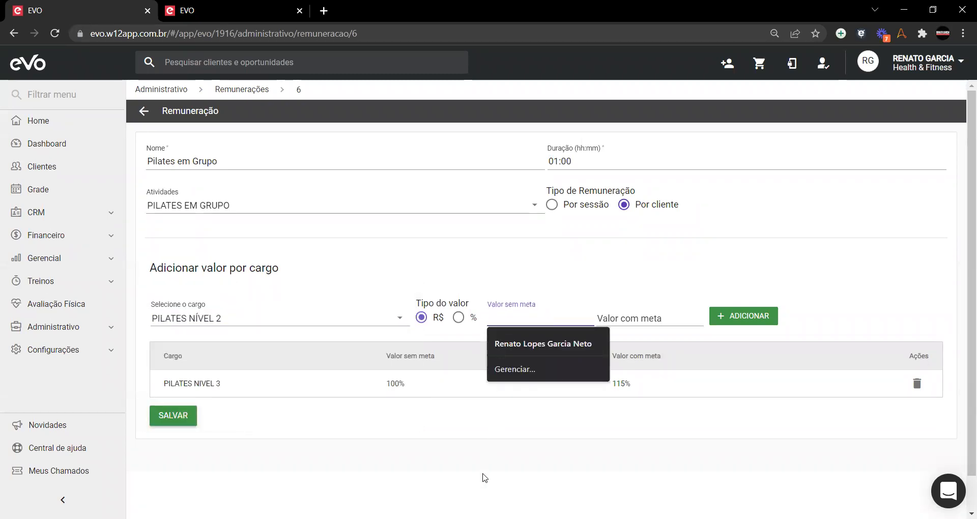
type("0,75")
type("00")
left_click(666, 316)
type("8500")
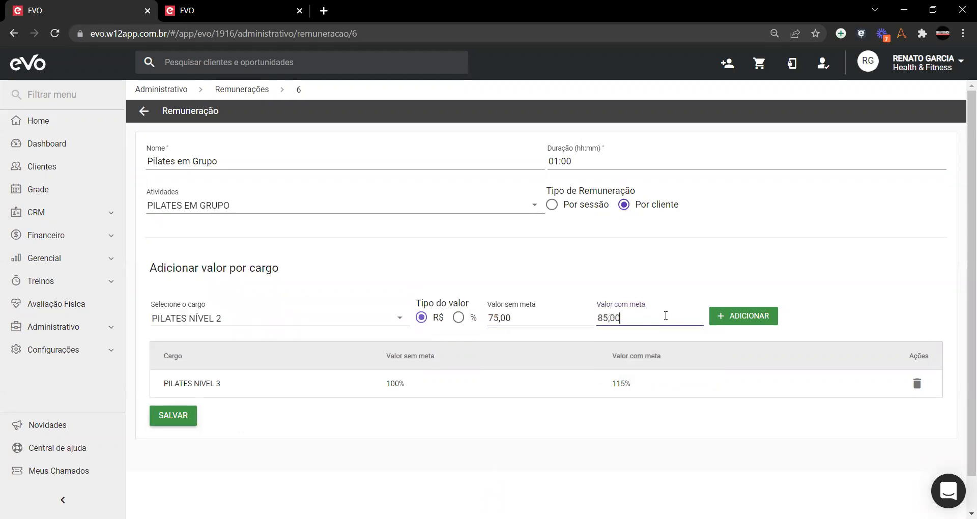
left_click(743, 316)
Step: Add PILATES NÍVEL 1 at R$60,00 without goal and R$70,00 with goal
left_click(230, 328)
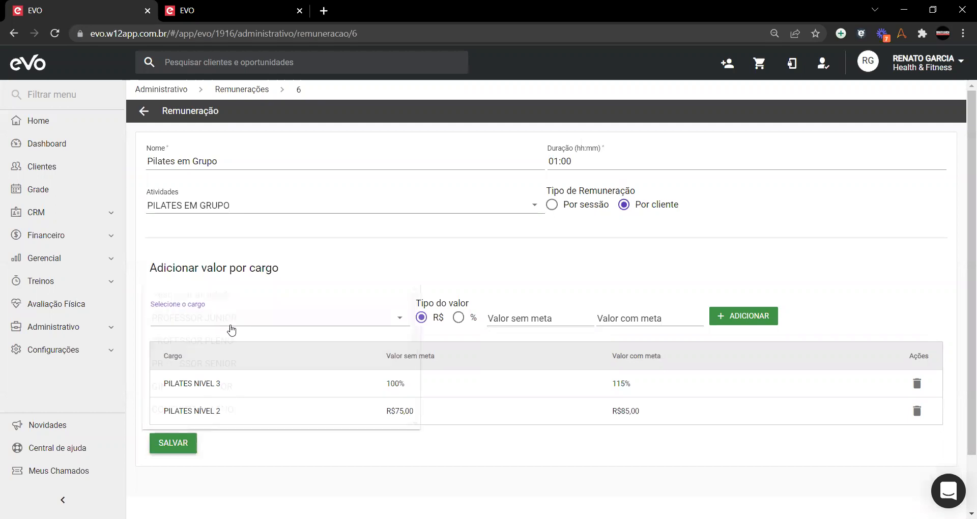
scroll(224, 357, "down", 2)
left_click(246, 327)
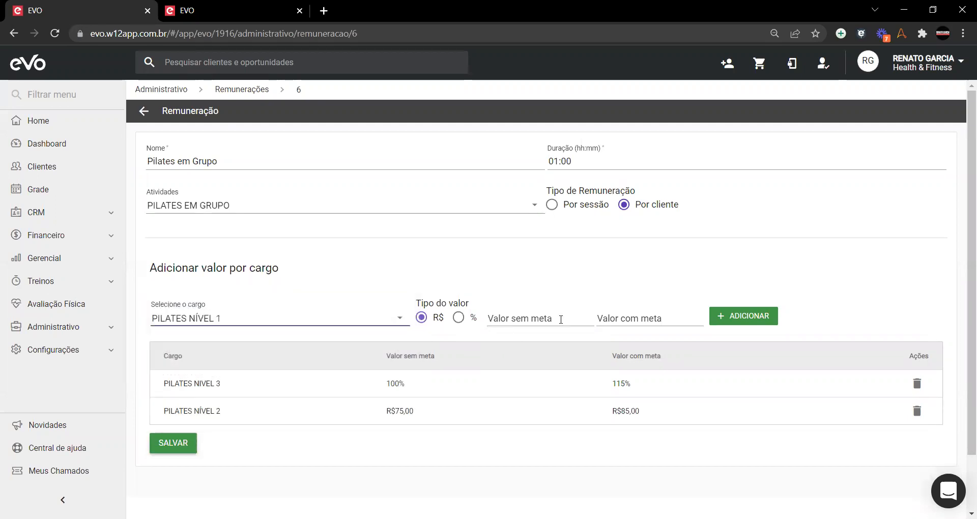
left_click(539, 319)
type("6000")
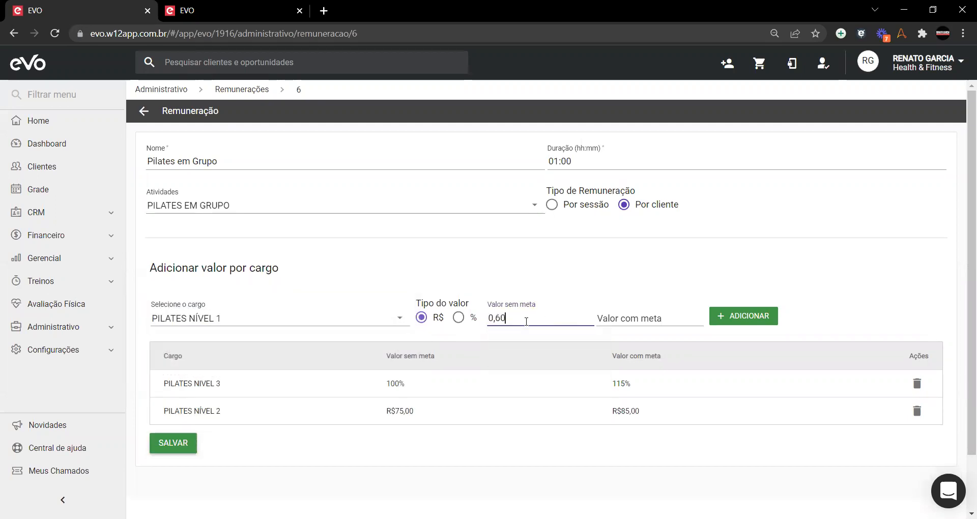
left_click(630, 321)
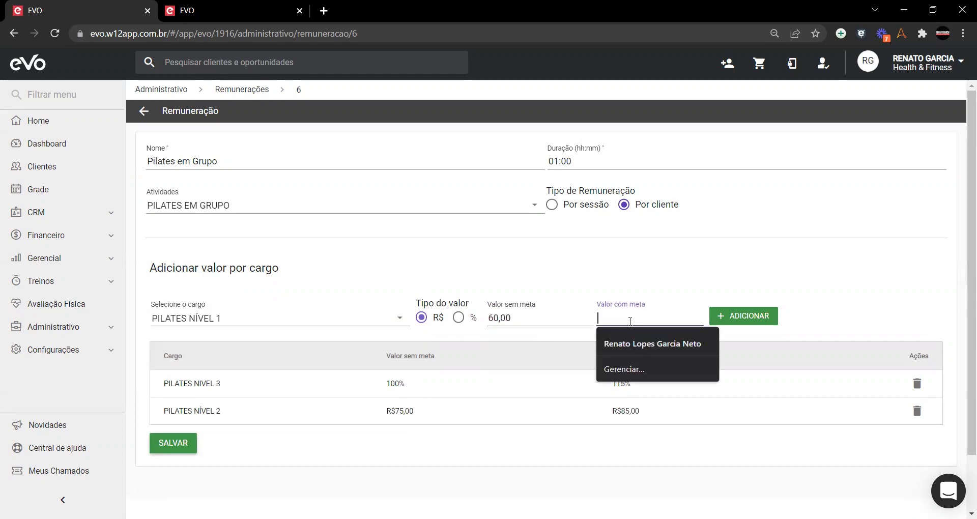
type("70")
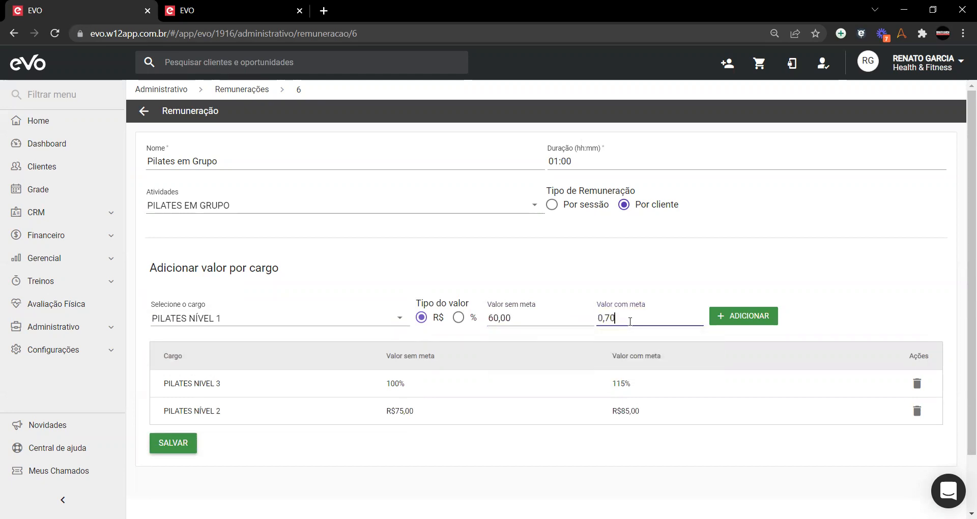
type(",00")
left_click(745, 317)
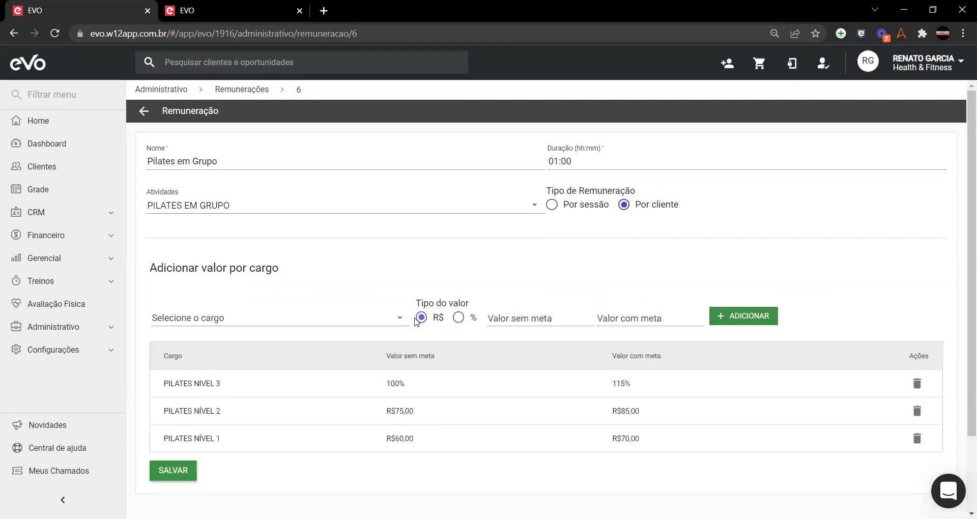
Step: Delete both reais rows, switch to percentage, and re-add PILATES NÍVEL 2 at 75% / 85%
left_click(918, 414)
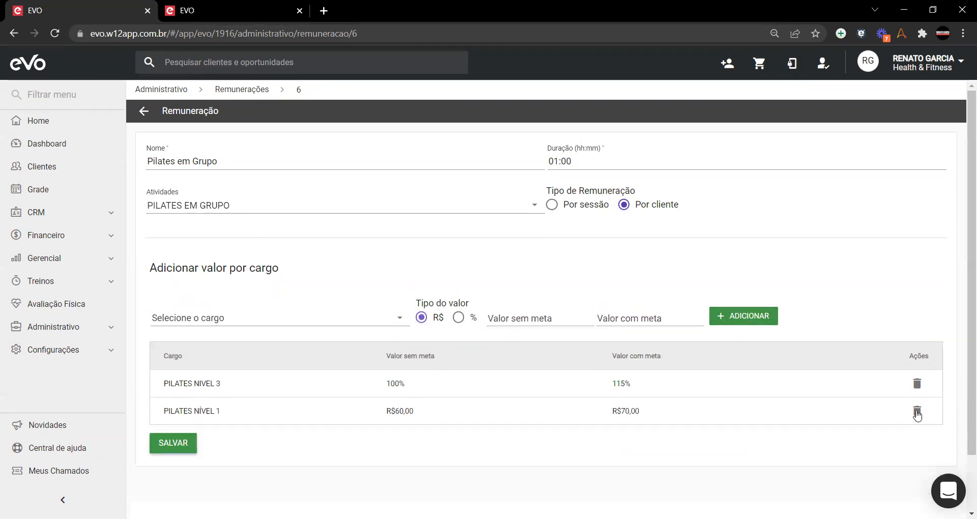
left_click(917, 413)
left_click(458, 317)
left_click(310, 320)
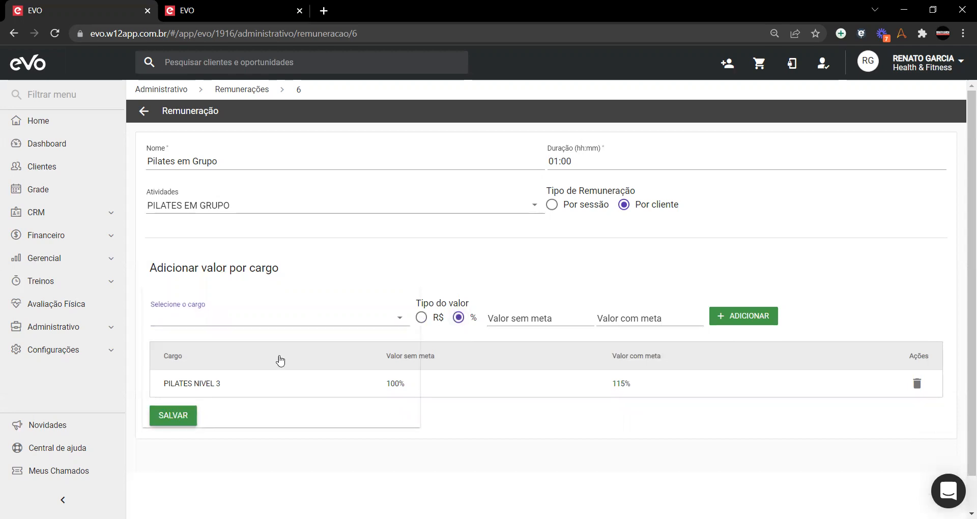
scroll(273, 364, "down", 5)
left_click(234, 352)
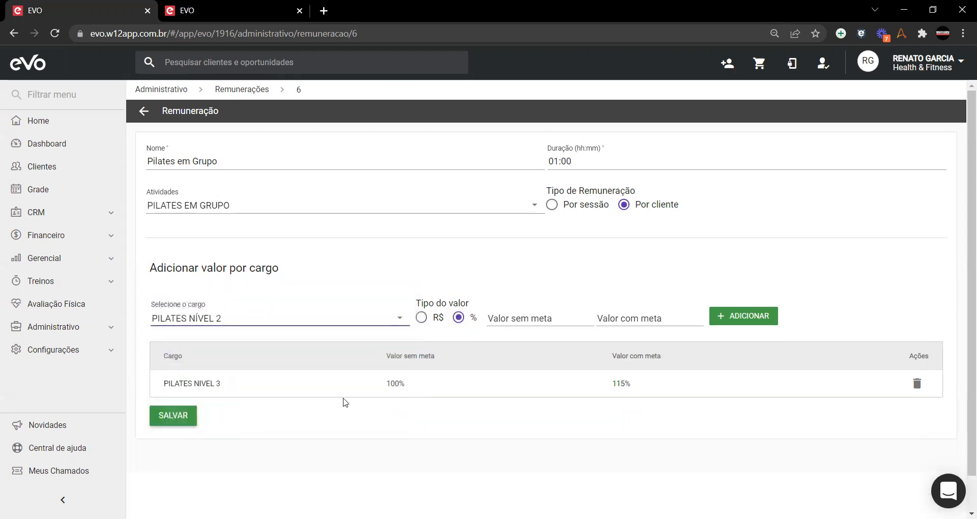
left_click(509, 319)
type("0,75")
type("00")
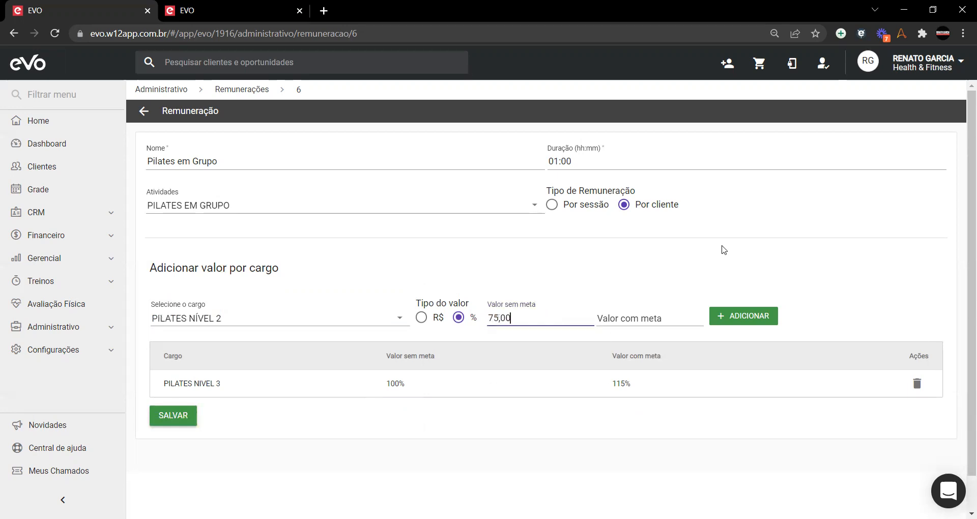
key("Tab")
type("8500")
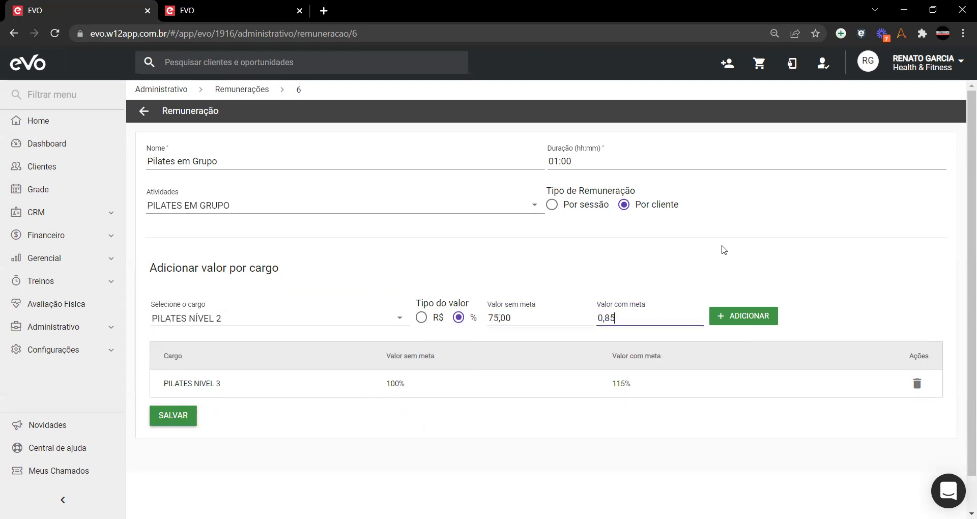
left_click(721, 319)
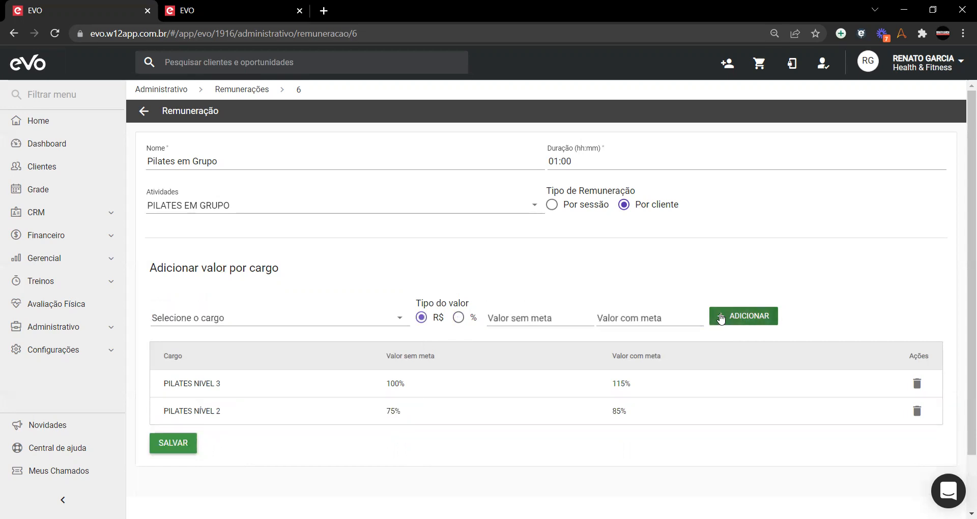
Step: Keep the percentage value type and add PILATES NÍVEL 1 at 60% / 70%
left_click(459, 317)
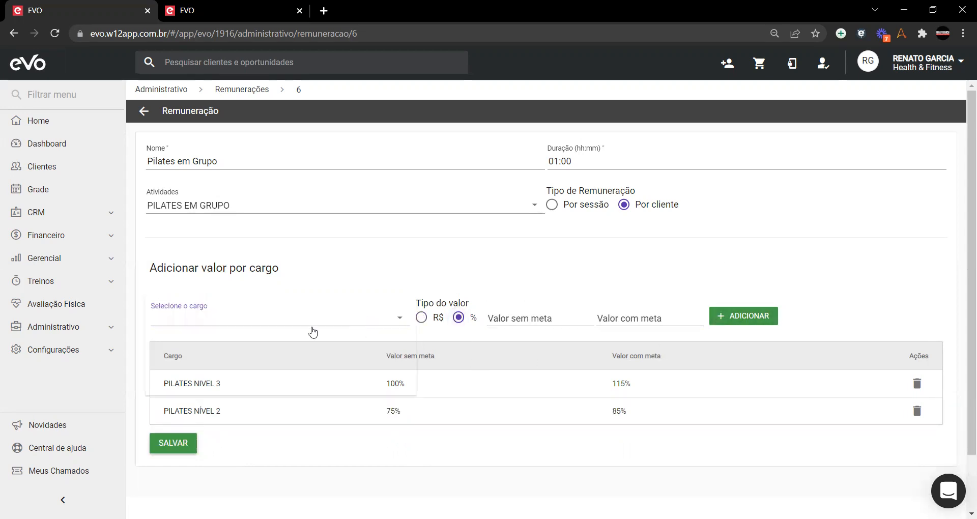
left_click(360, 322)
scroll(239, 356, "down", 1)
left_click(291, 390)
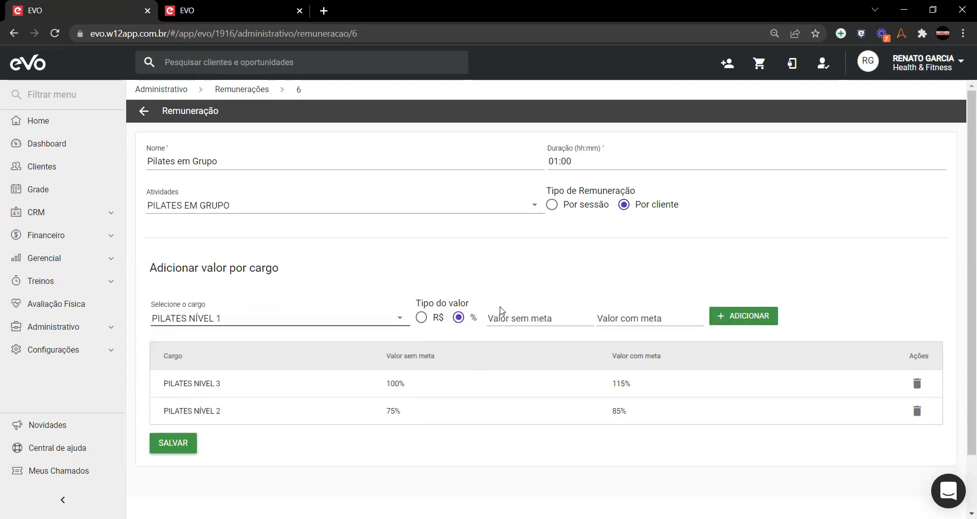
left_click(509, 317)
type("60,00")
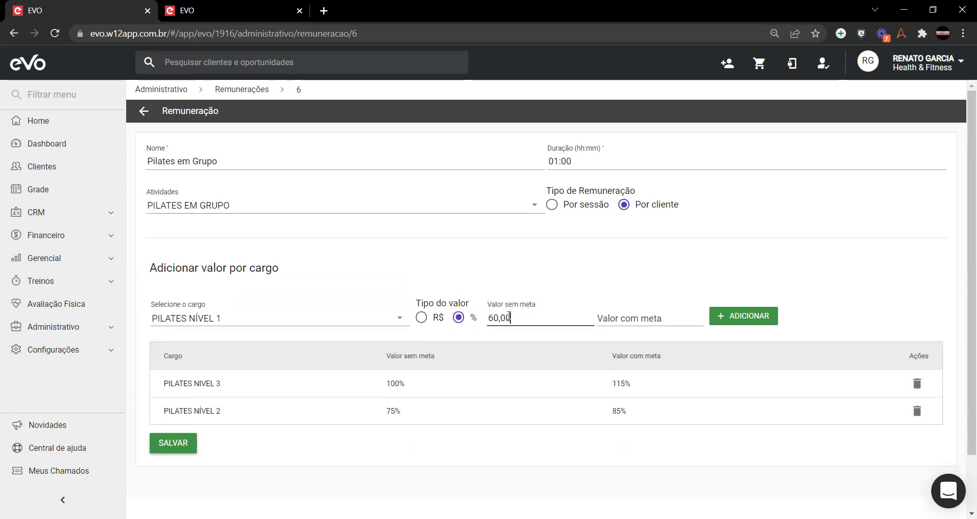
key("Tab")
type("70,00")
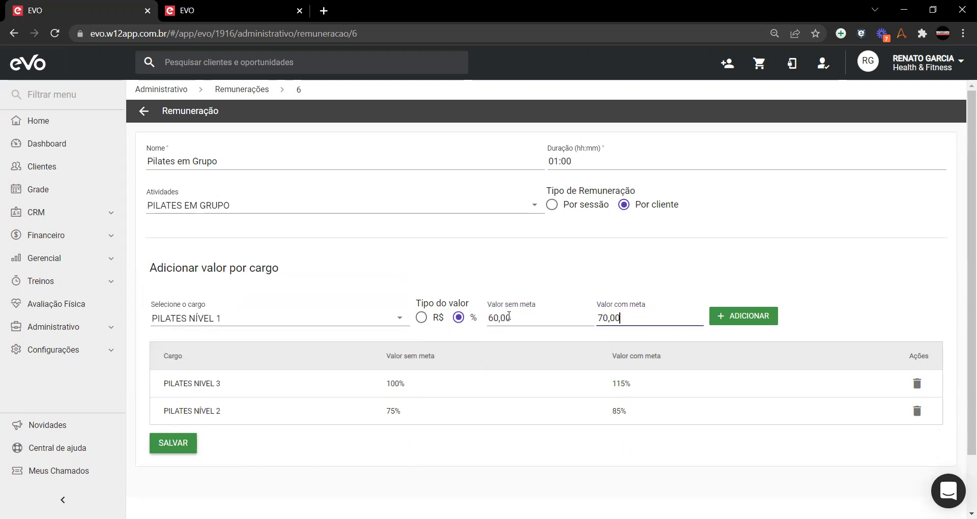
left_click(713, 311)
scroll(925, 286, "down", 2)
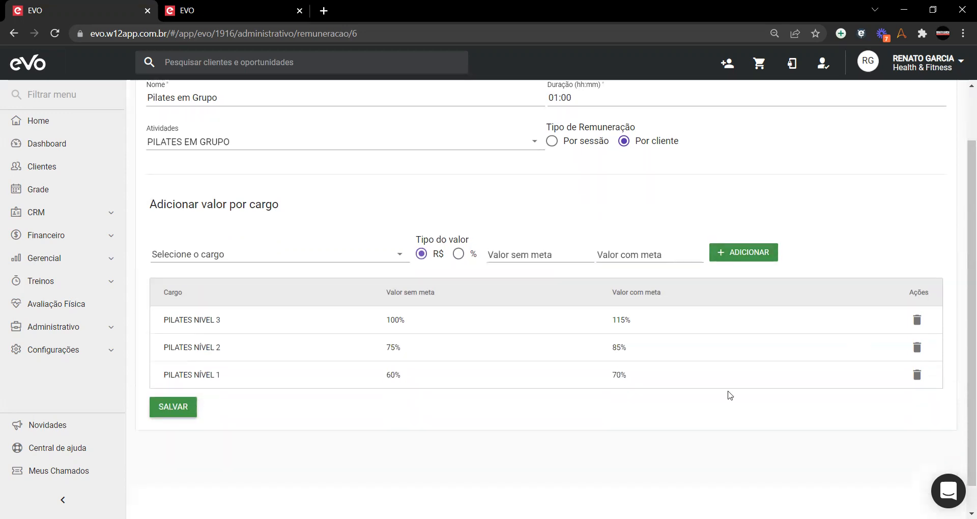
left_click(213, 10)
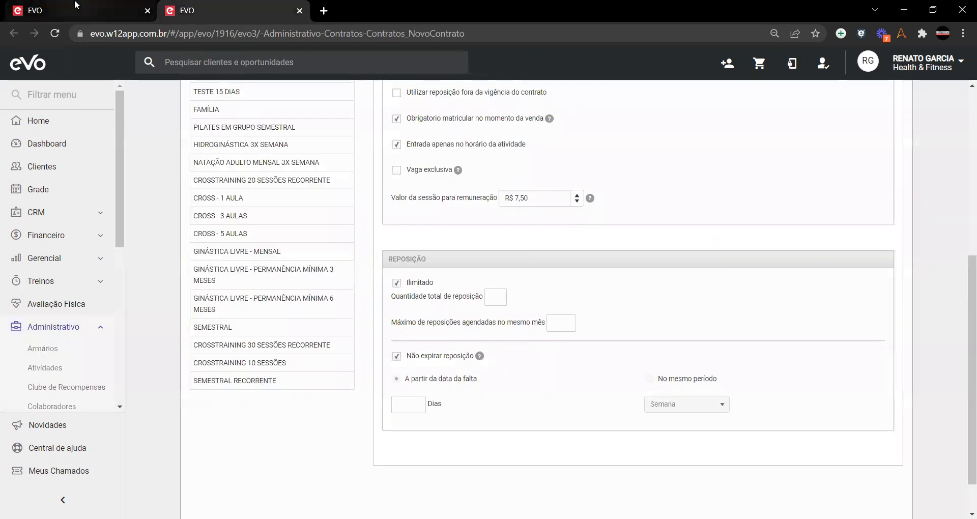
left_click(75, 6)
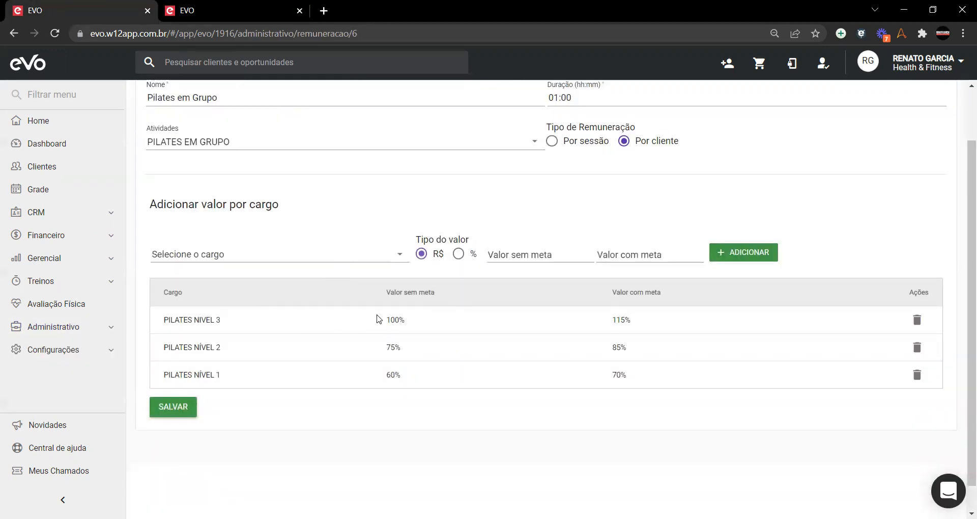
left_click(191, 7)
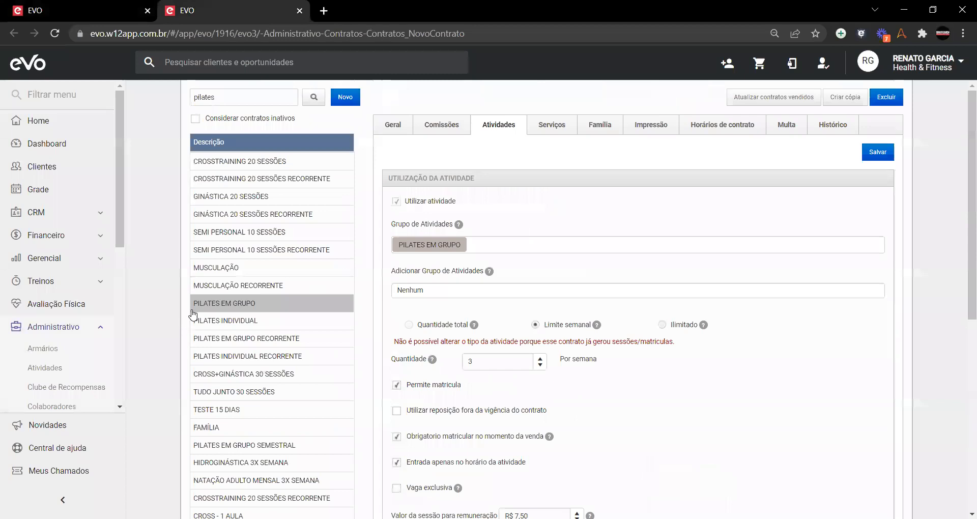
left_click(232, 322)
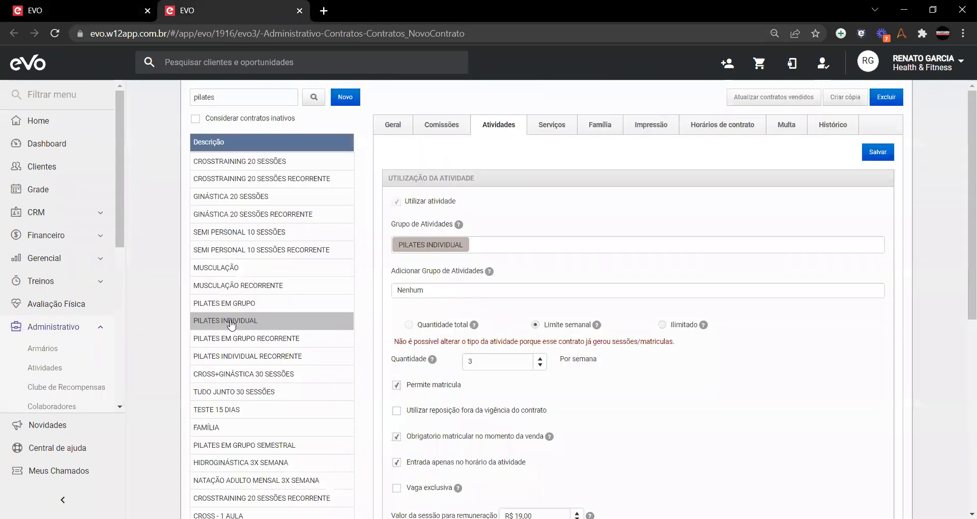
scroll(572, 354, "down", 4)
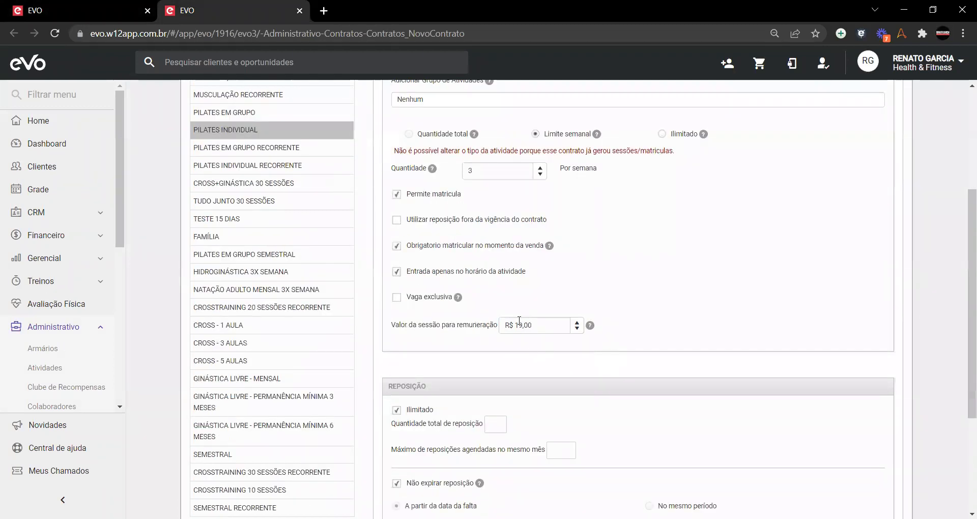
left_click(81, 10)
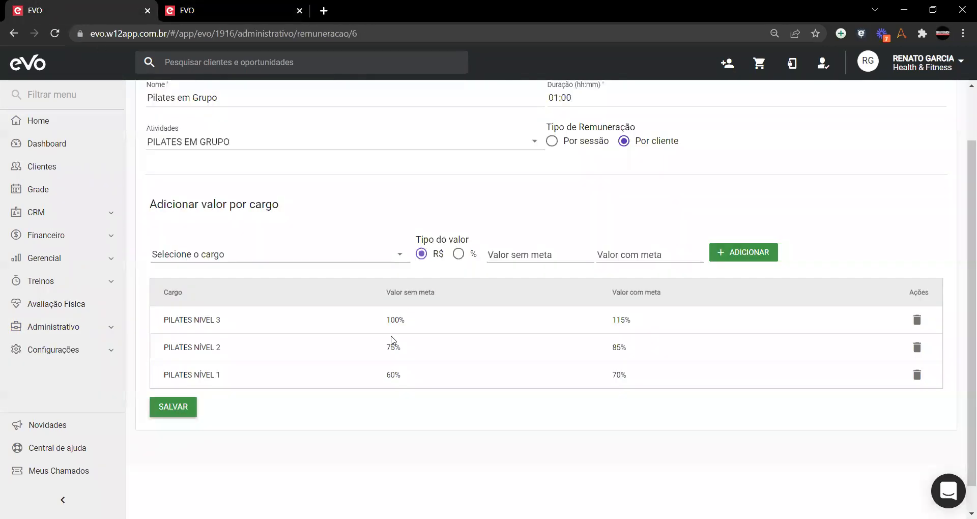
Step: Add PILATES INDIVIDUAL to the rule's covered activities and save
left_click(243, 143)
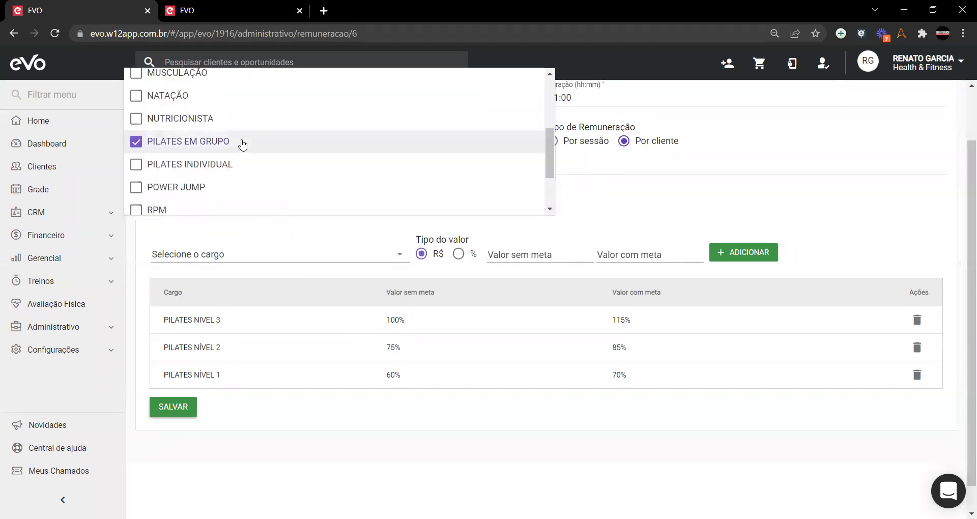
left_click(212, 164)
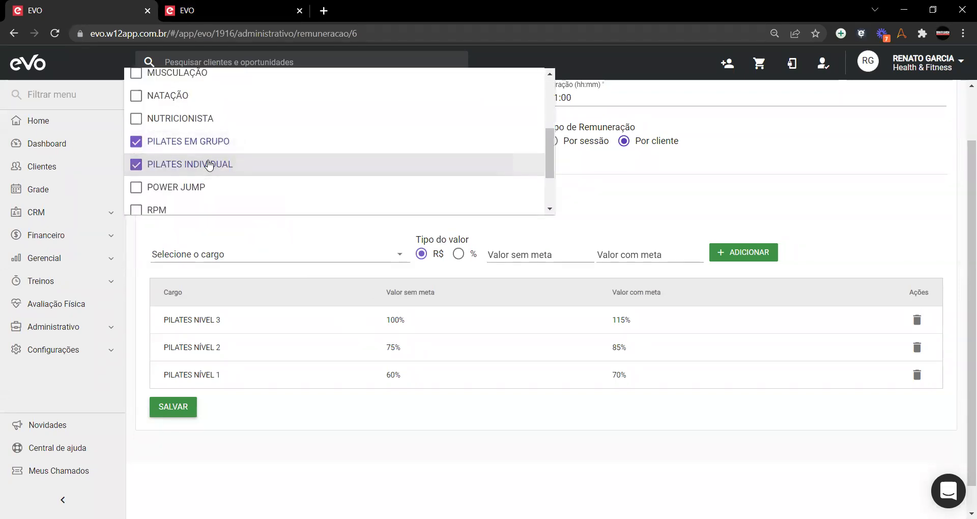
left_click(736, 184)
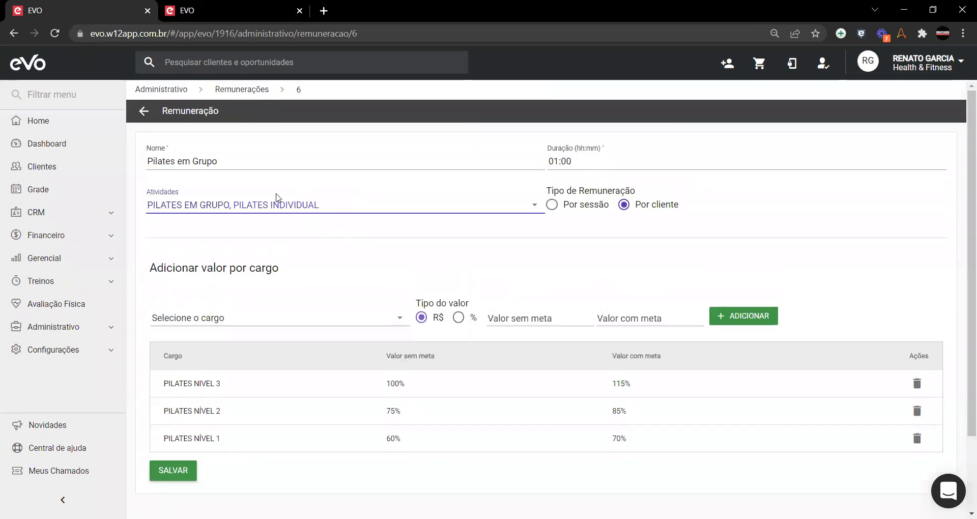
left_click(193, 477)
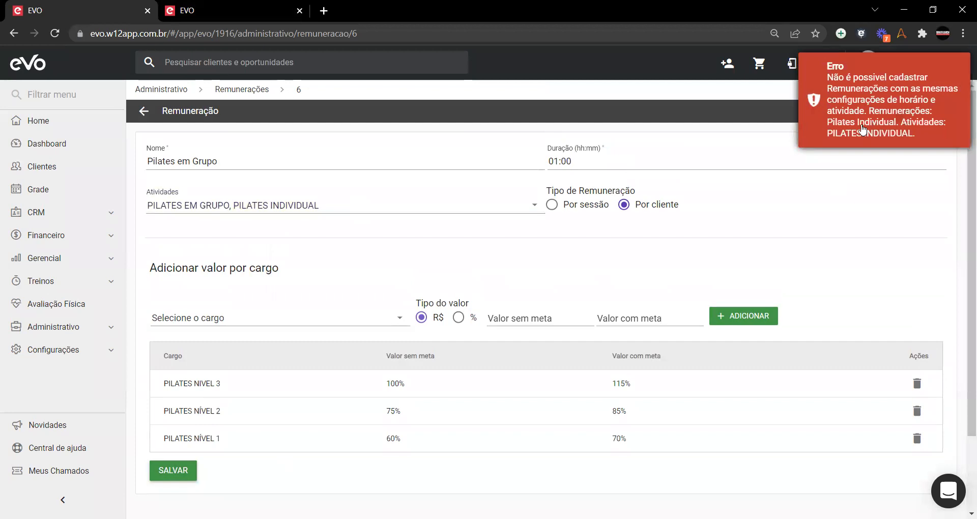
Step: Remove PILATES INDIVIDUAL from the covered activities, save, and reopen the Pilates em Grupo rule
left_click(243, 213)
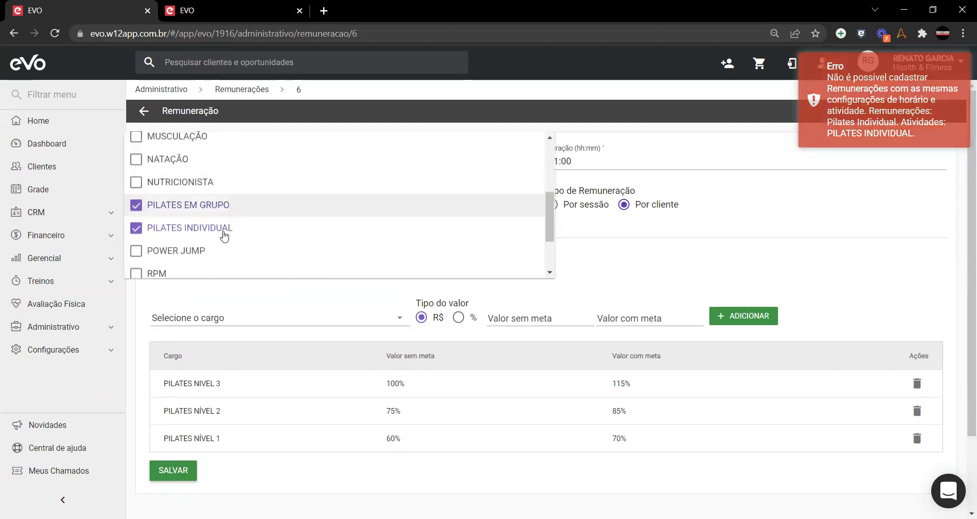
left_click(198, 228)
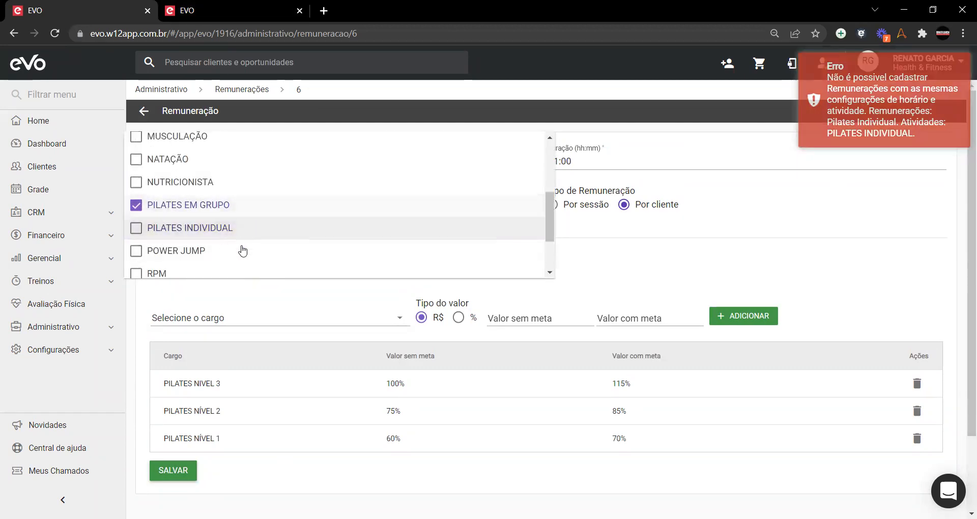
left_click(608, 239)
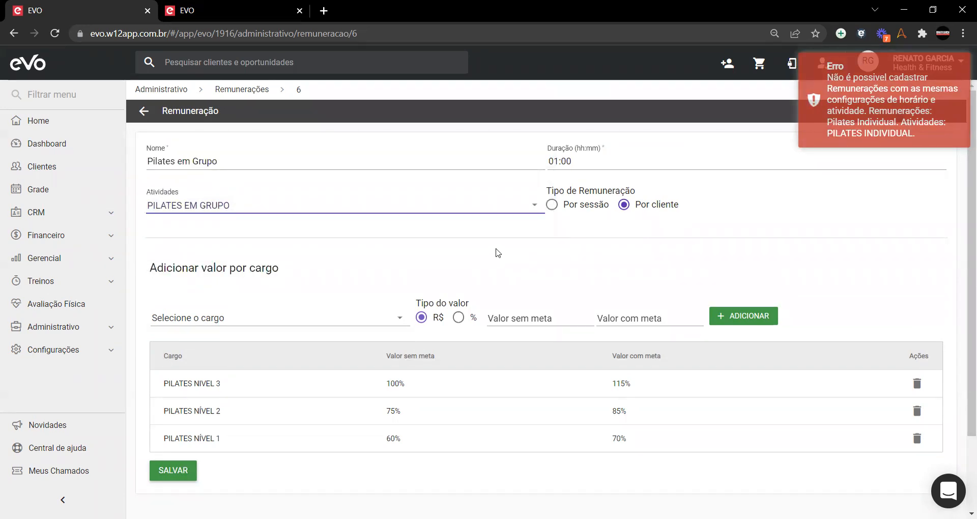
scroll(494, 257, "down", 2)
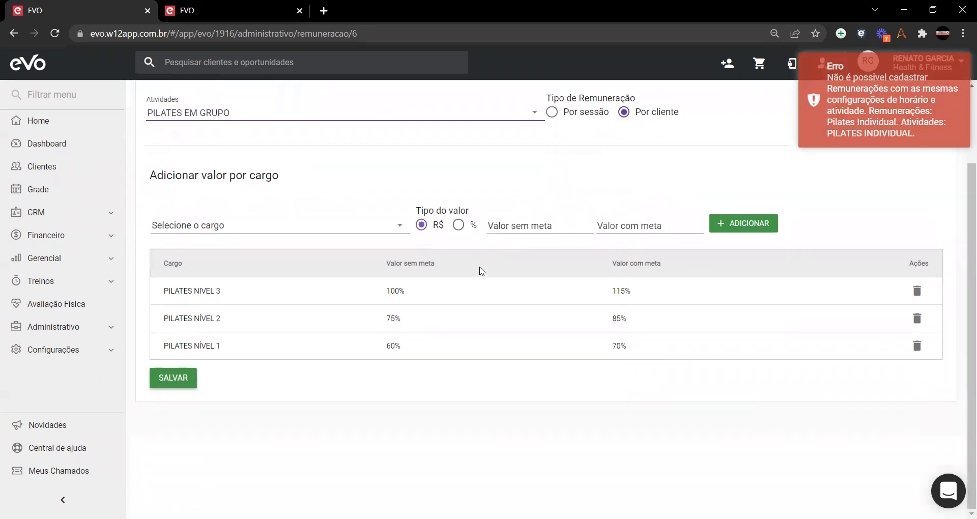
left_click(178, 386)
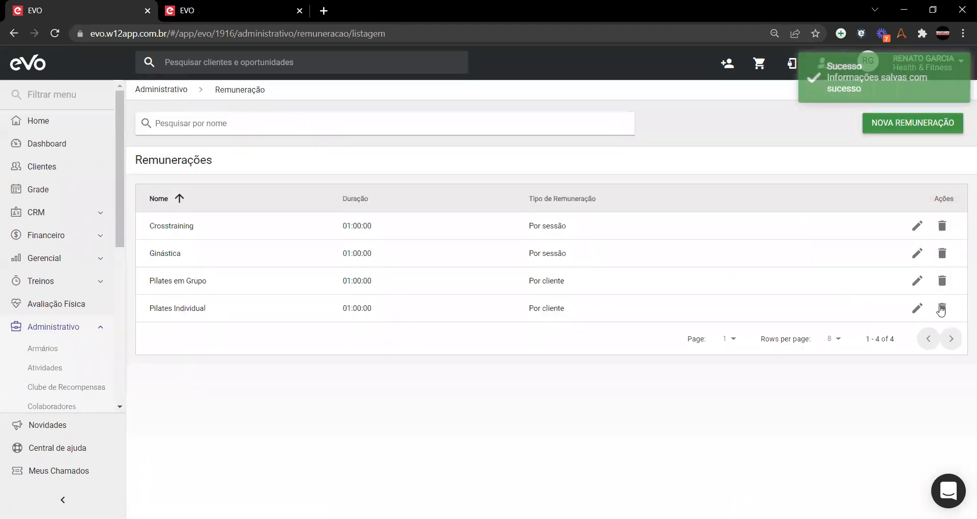
left_click(917, 280)
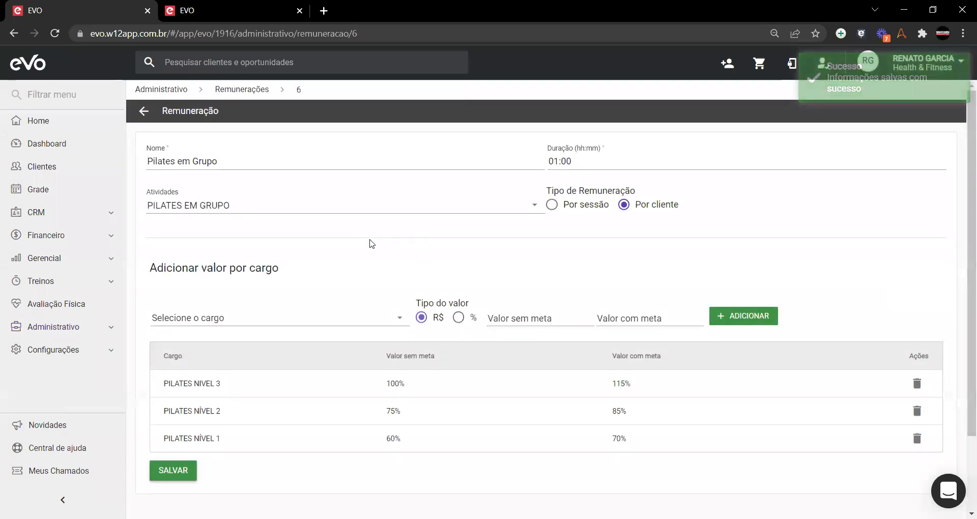
Step: Set the Pilates em Grupo role values to percentage and return to the PILATES INDIVIDUAL contract settings
key("ctrl+Tab")
scroll(540, 281, "down", 1)
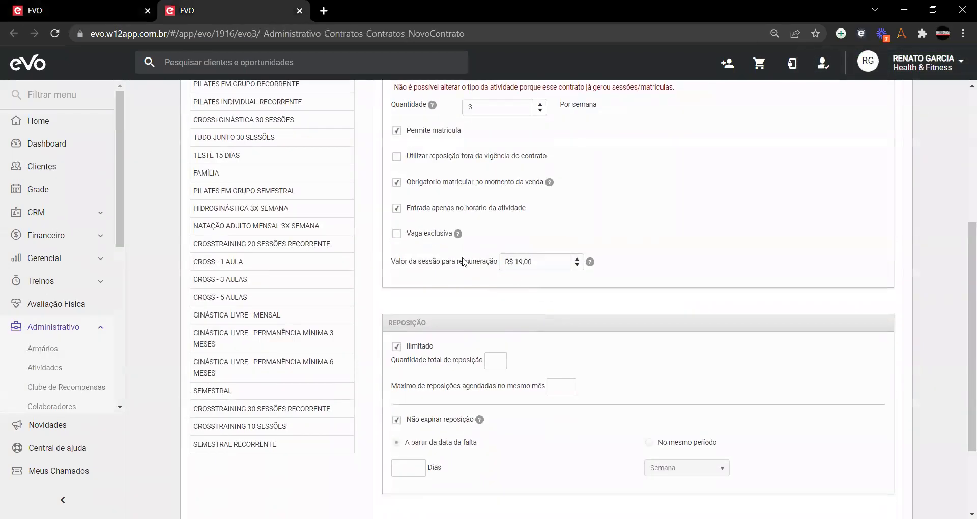
scroll(467, 255, "up", 1)
key("ctrl+Tab")
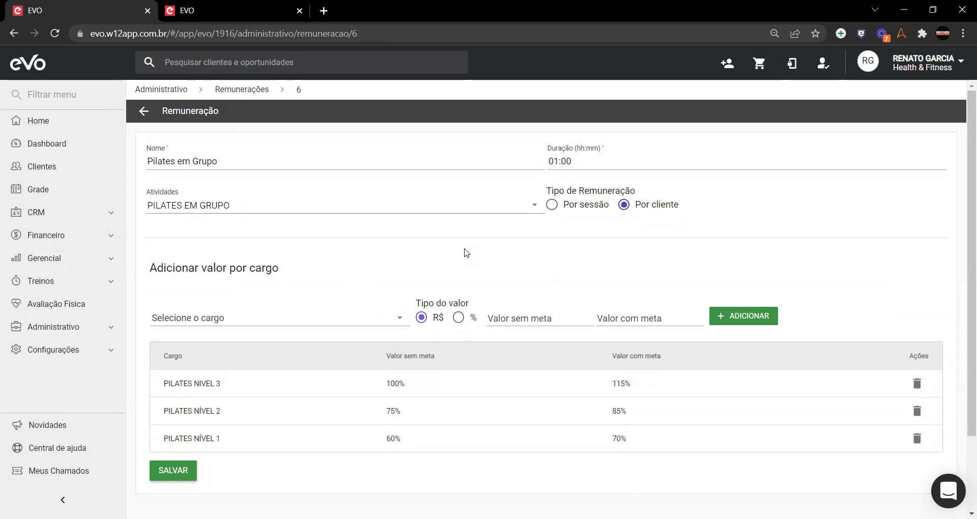
left_click(459, 320)
left_click(186, 7)
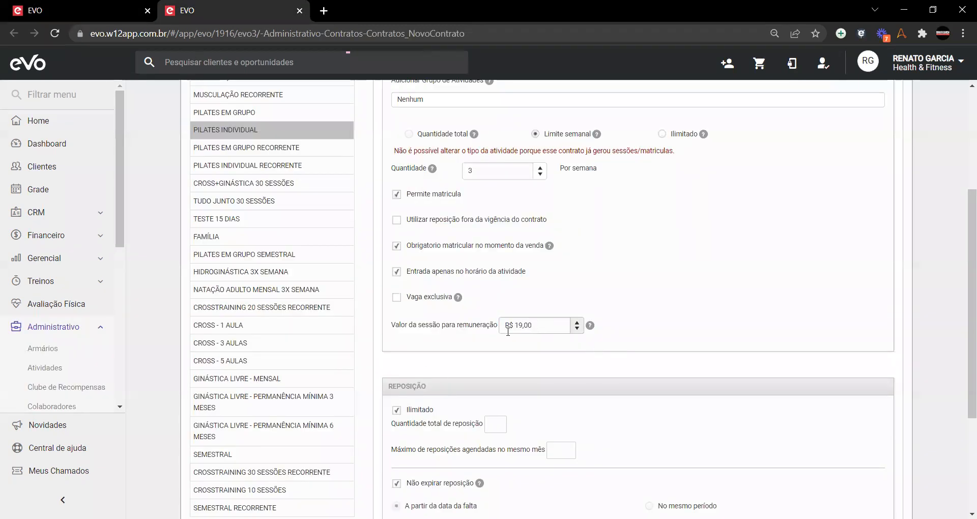
scroll(514, 348, "up", 4)
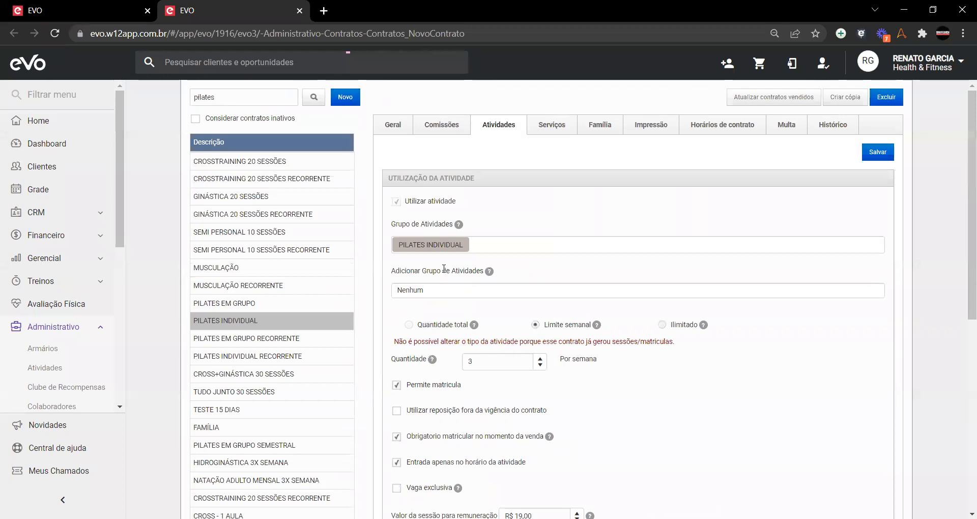
Step: Review the PILATES INDIVIDUAL contract's general settings, briefly comparing them with its activities
left_click(393, 129)
scroll(543, 310, "down", 4)
scroll(546, 316, "up", 4)
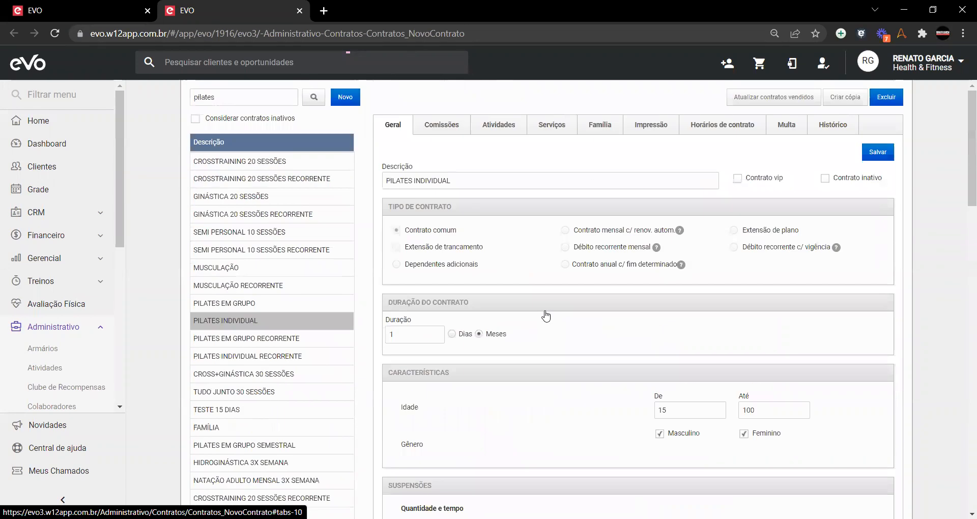
scroll(451, 319, "down", 8)
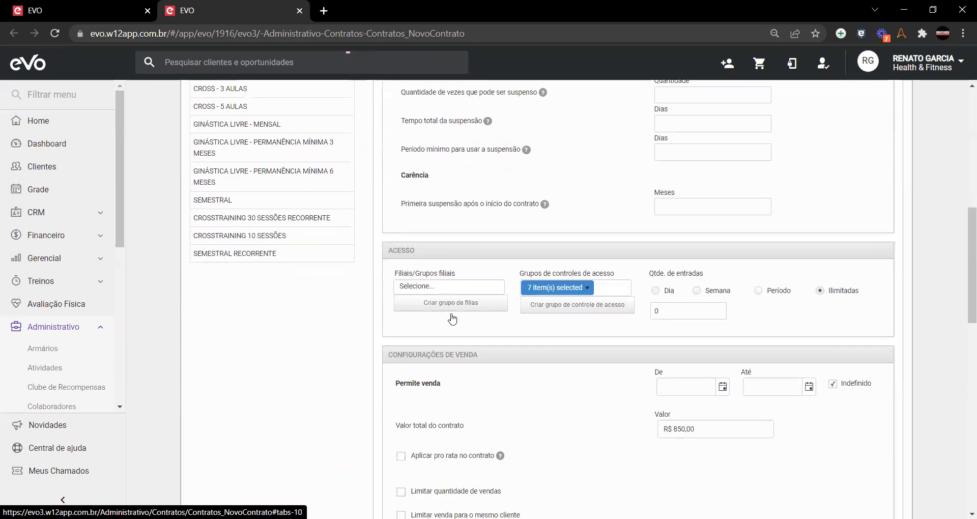
scroll(452, 320, "down", 4)
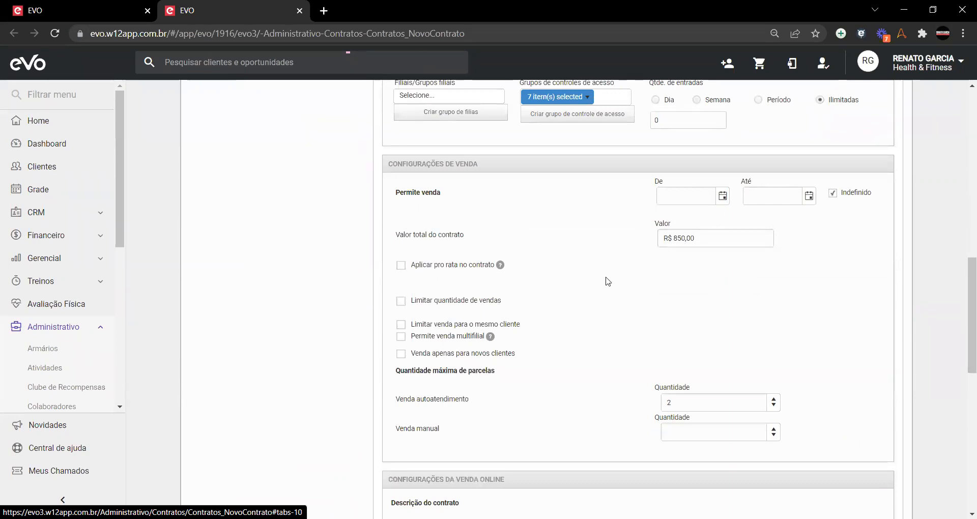
scroll(606, 280, "up", 15)
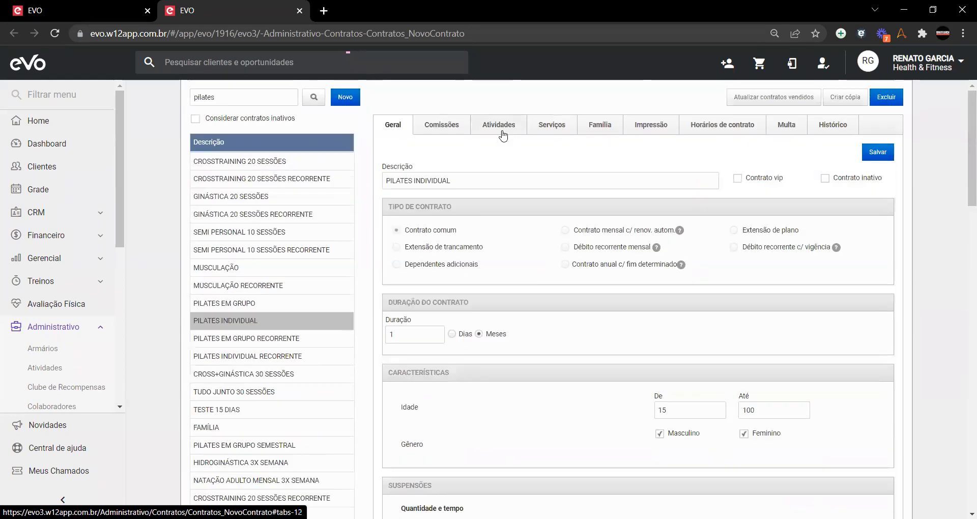
left_click(503, 133)
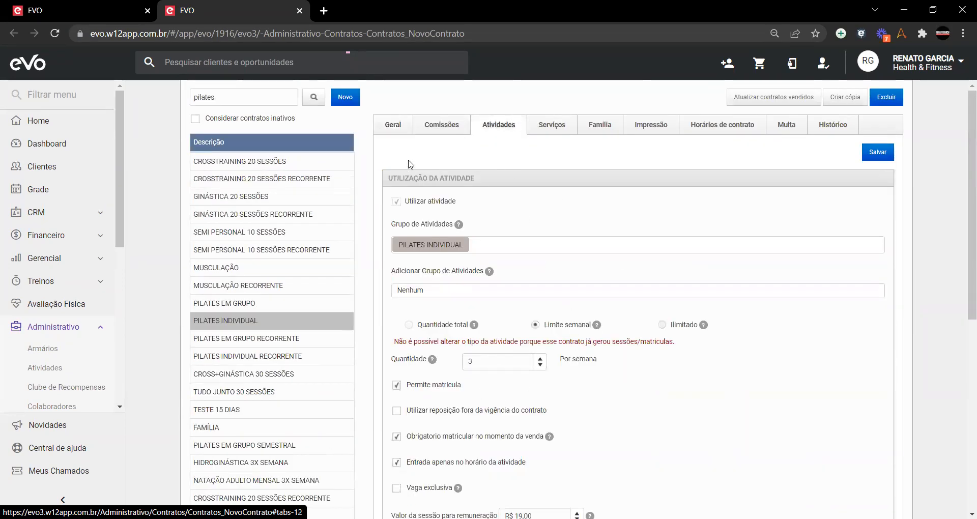
left_click(401, 134)
scroll(585, 300, "down", 10)
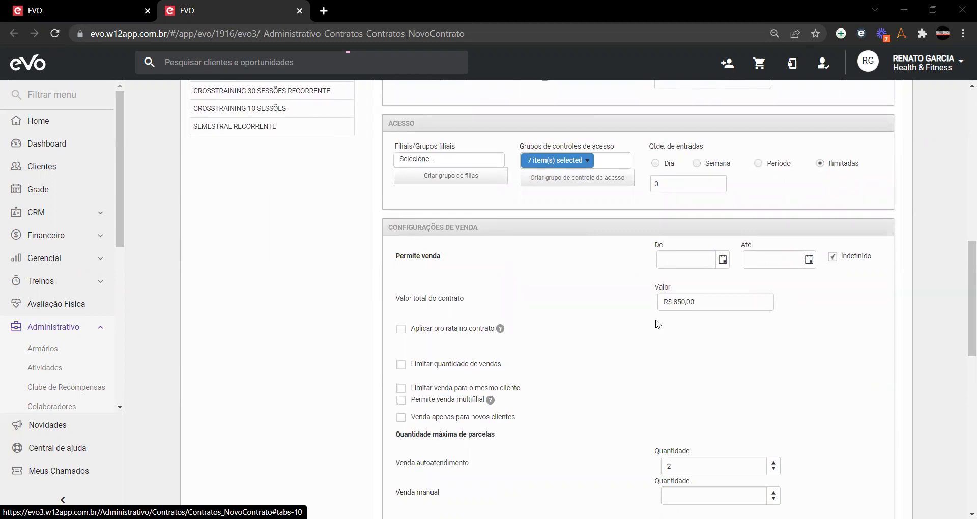
left_click(550, 213)
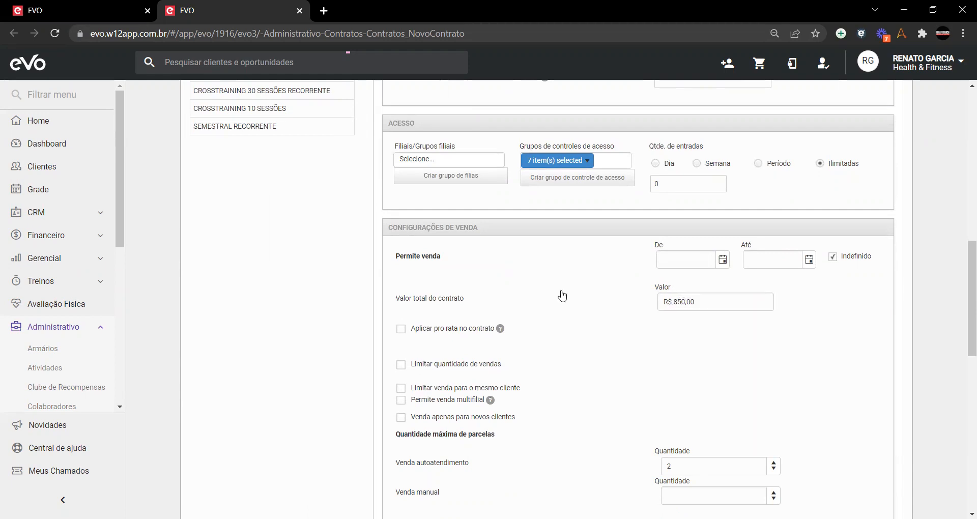
scroll(563, 292, "up", 12)
Step: Recheck the contract's activity settings, then go back to the Pilates em Grupo remuneration form
left_click(498, 129)
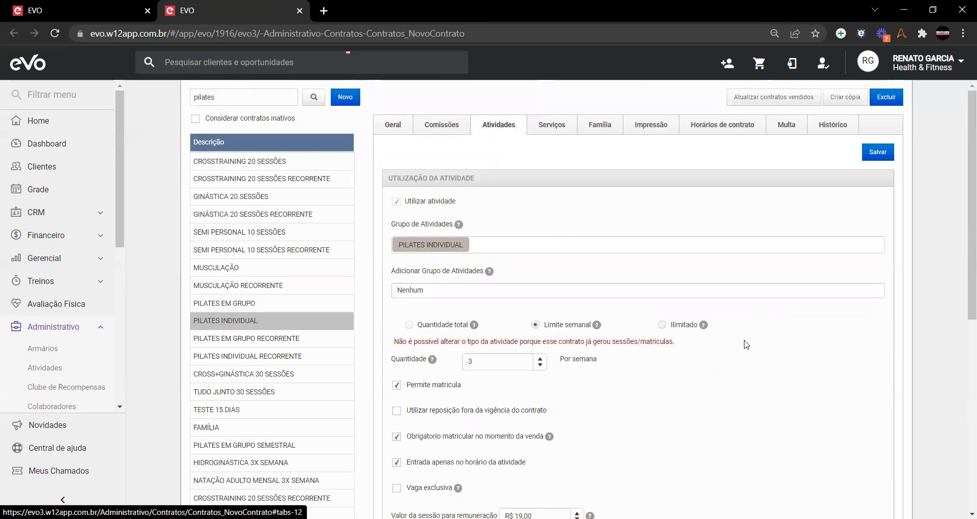
scroll(745, 344, "down", 4)
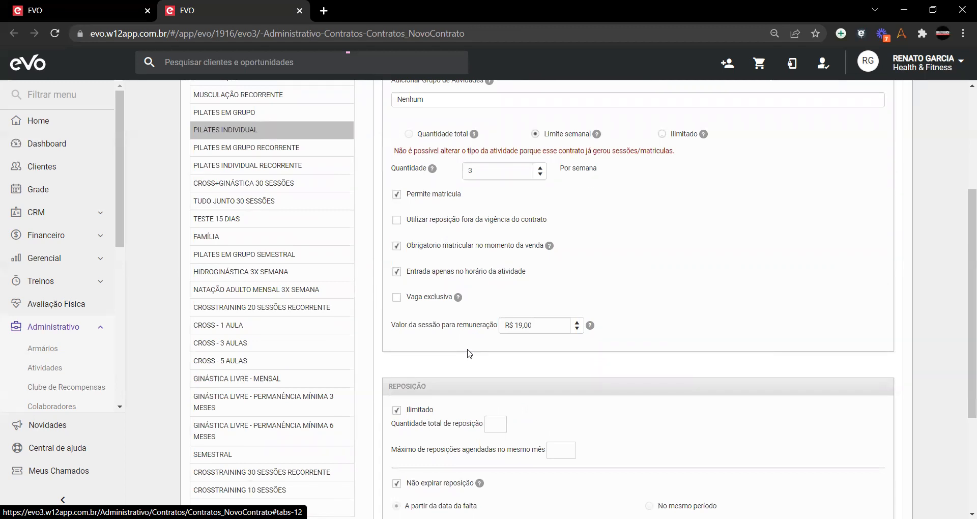
scroll(722, 308, "up", 4)
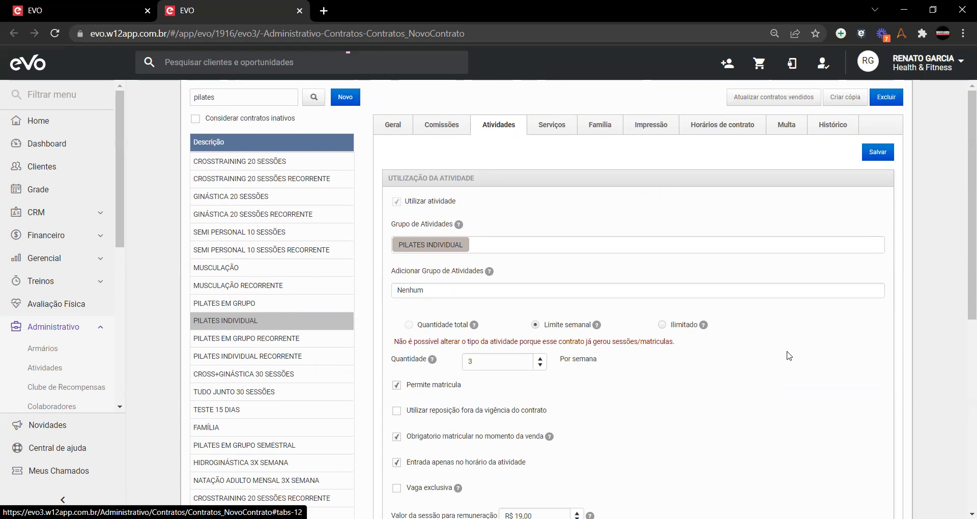
scroll(591, 371, "down", 3)
scroll(590, 374, "up", 3)
left_click(85, 17)
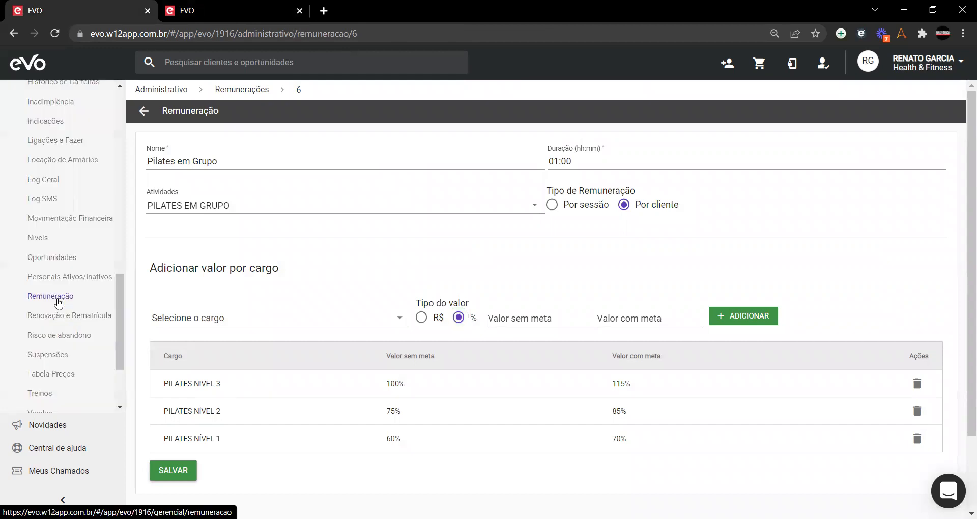
Step: Open the Remuneração report and load the current month's remuneration records
left_click(51, 297)
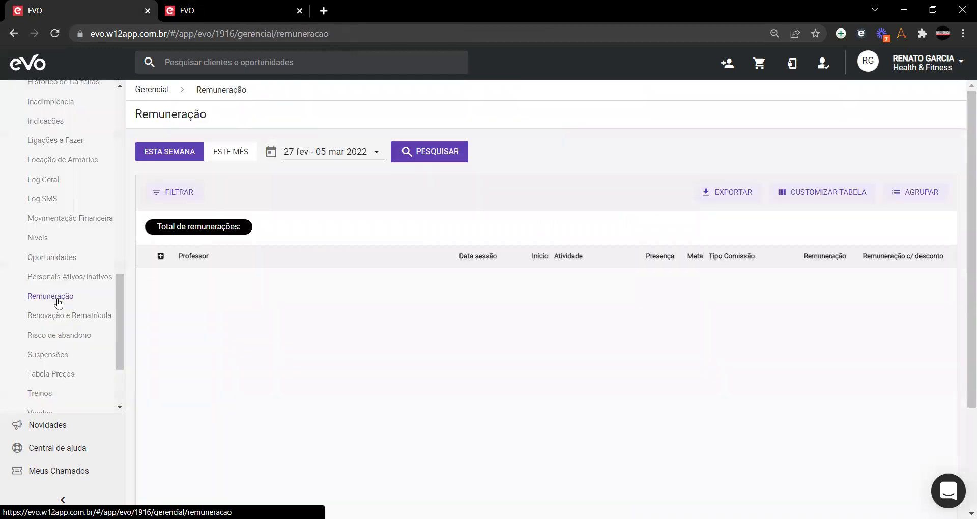
left_click(230, 158)
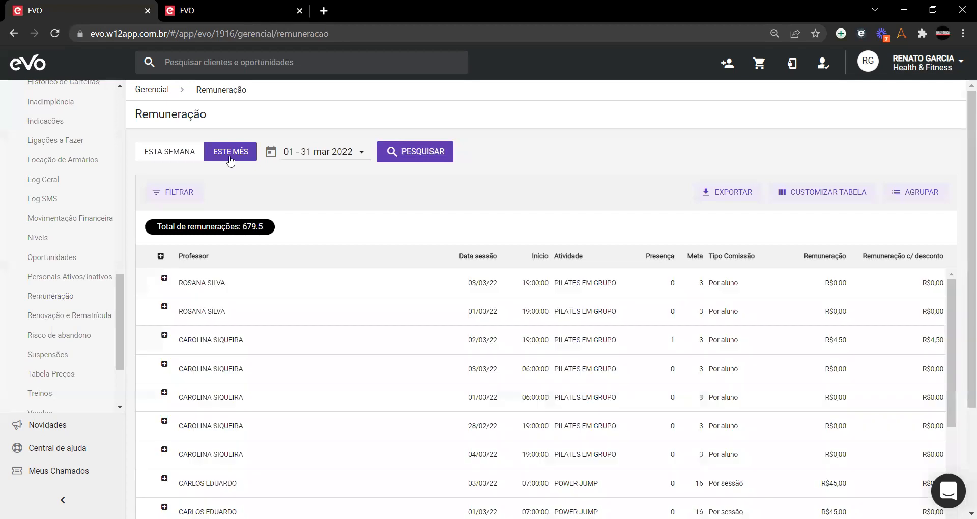
scroll(563, 220, "down", 3)
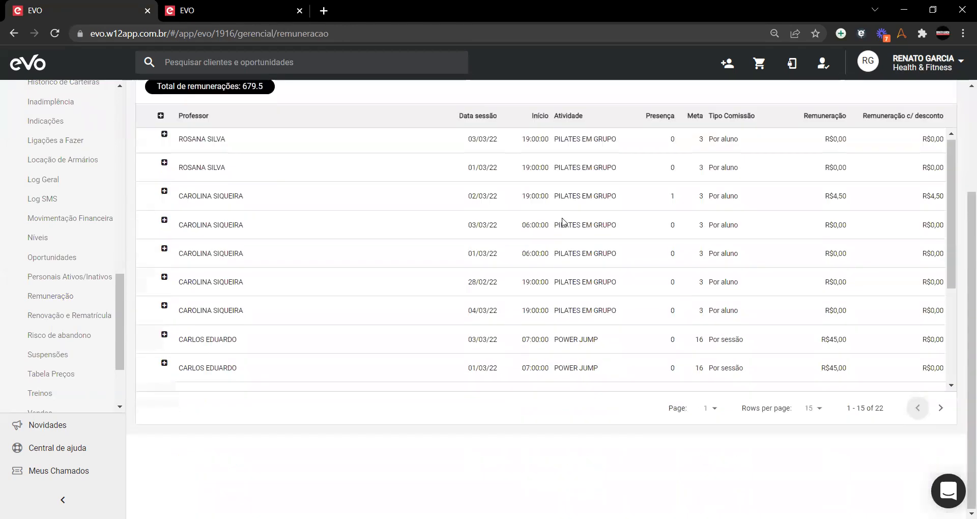
scroll(568, 222, "up", 3)
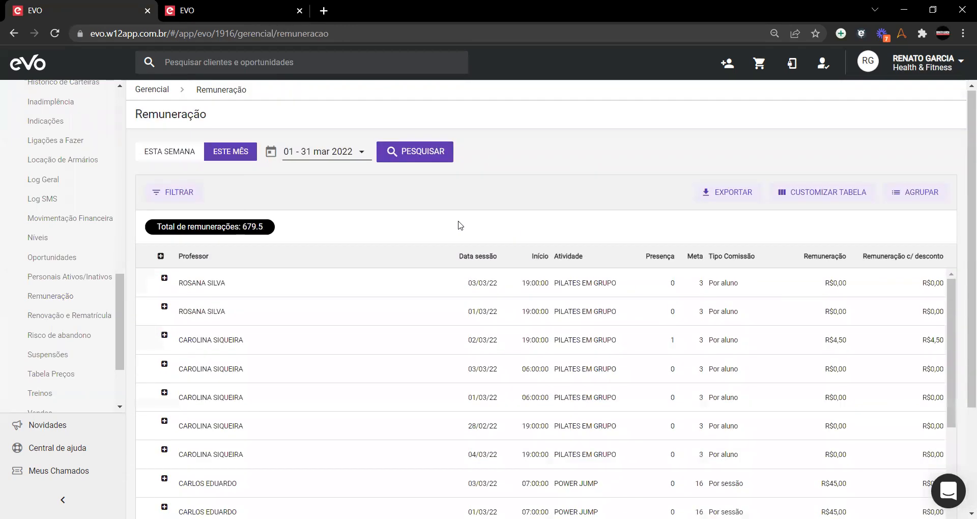
left_click(410, 156)
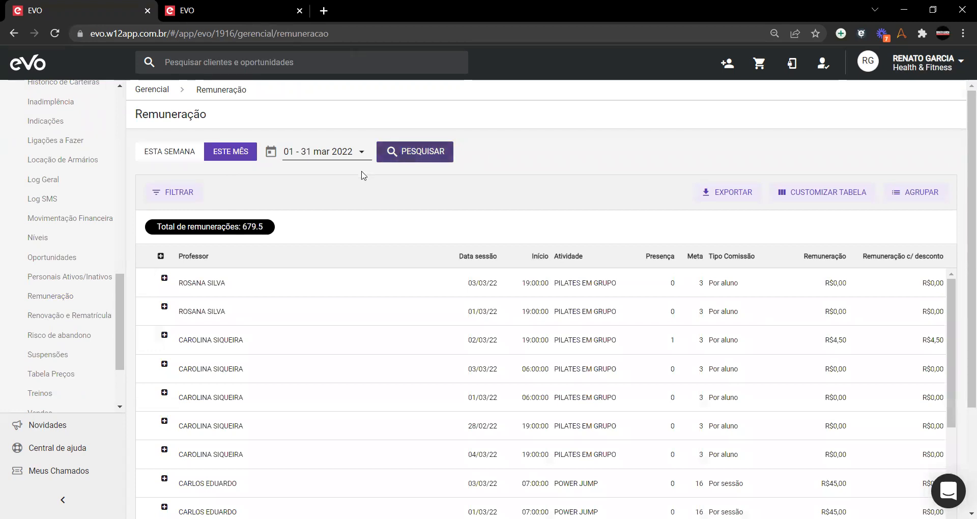
Step: Rerun the report for 01–30 September 2021, giving a 3939.8 total
left_click(362, 152)
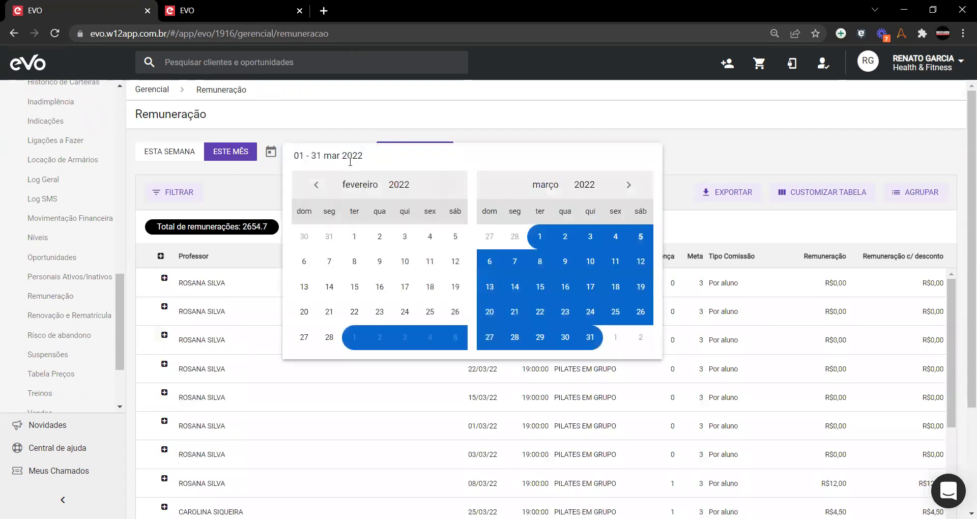
left_click(320, 185)
left_click(319, 185)
left_click(320, 185)
left_click(320, 186)
left_click(320, 186)
left_click(379, 236)
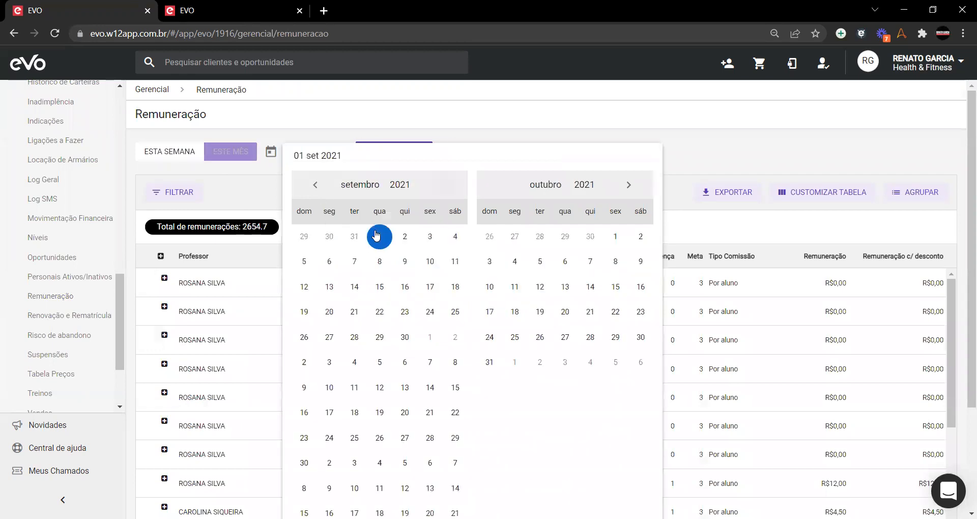
left_click(405, 337)
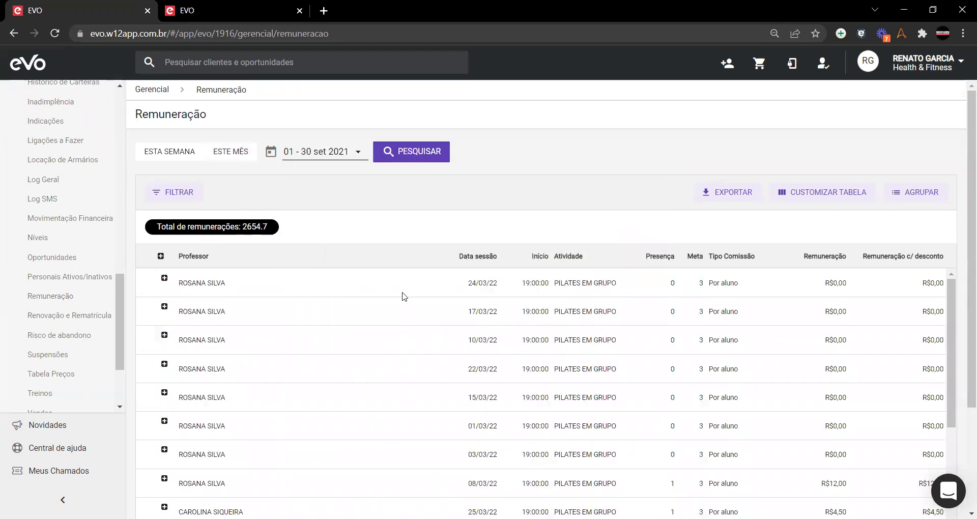
left_click(404, 158)
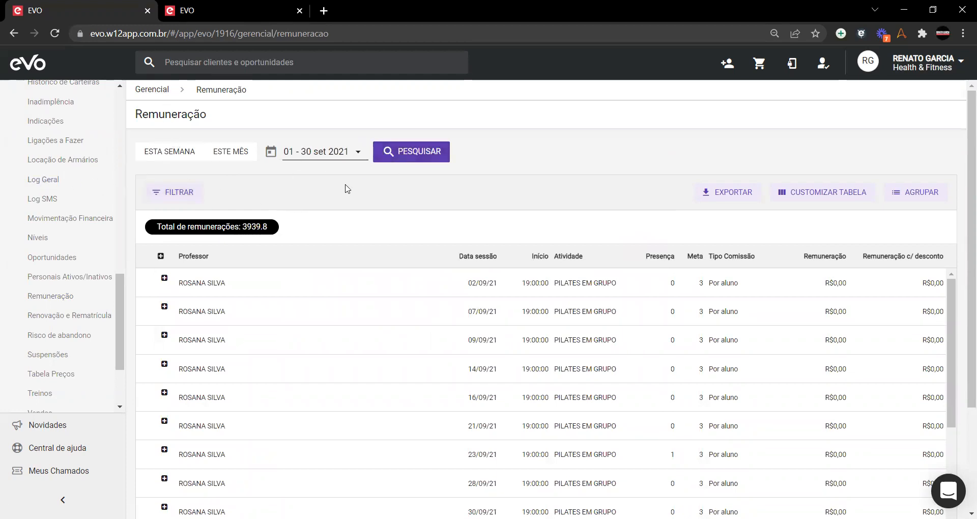
left_click(172, 192)
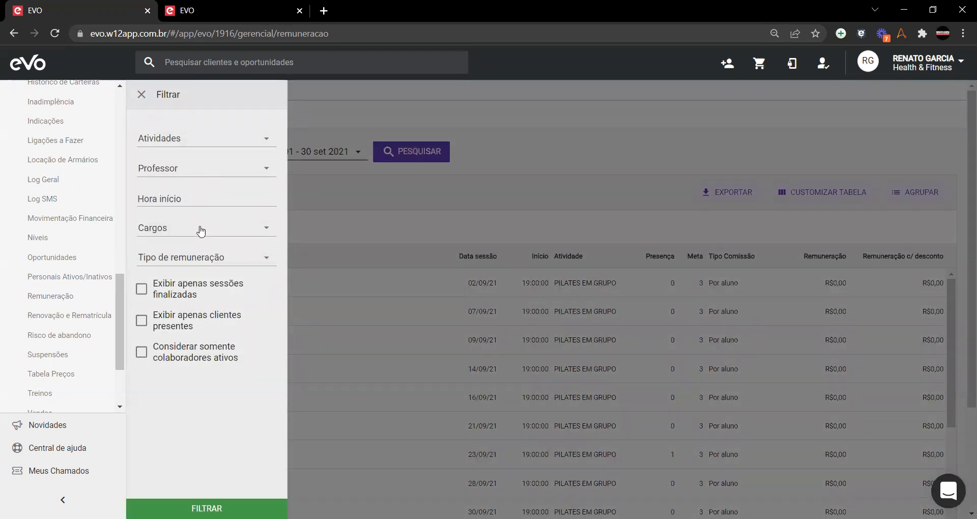
left_click(249, 262)
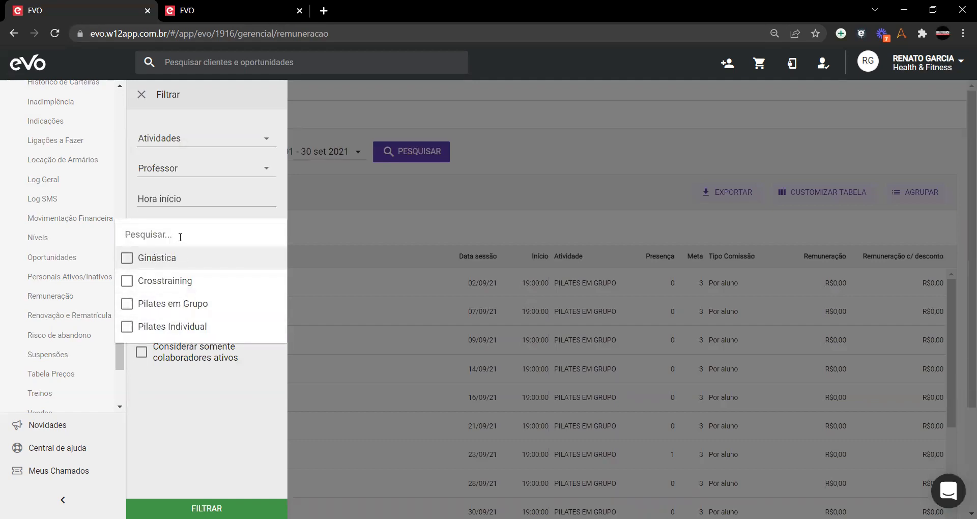
left_click(229, 428)
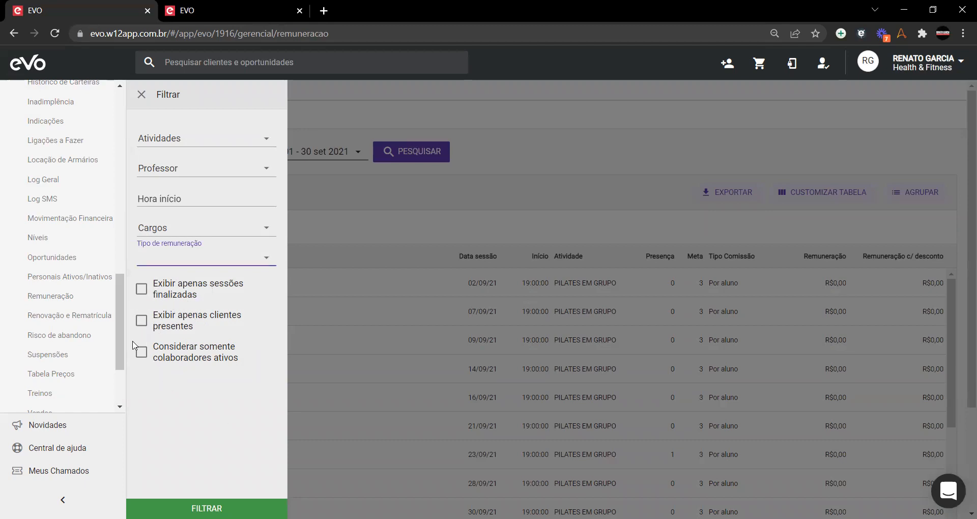
left_click(142, 94)
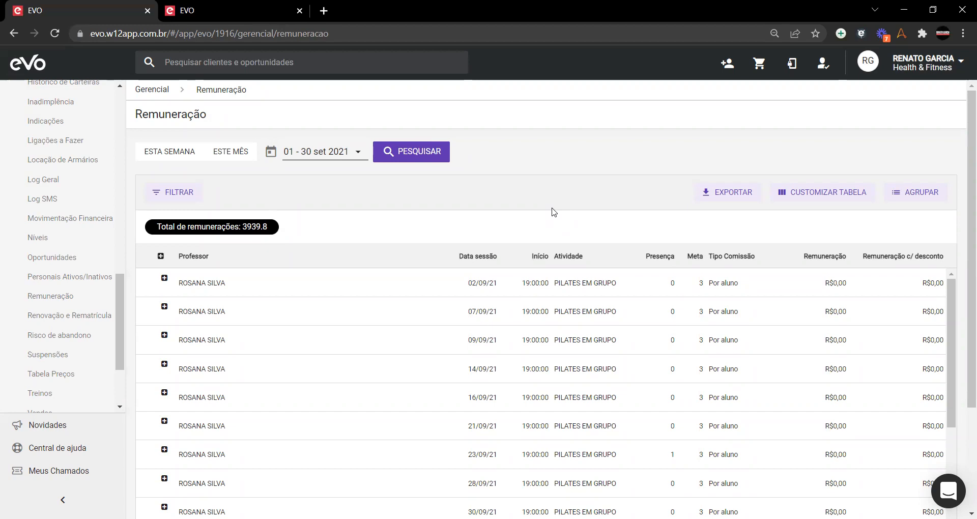
Step: Finalize the report columns and group rows by Professor, showing five professors' payouts
left_click(821, 196)
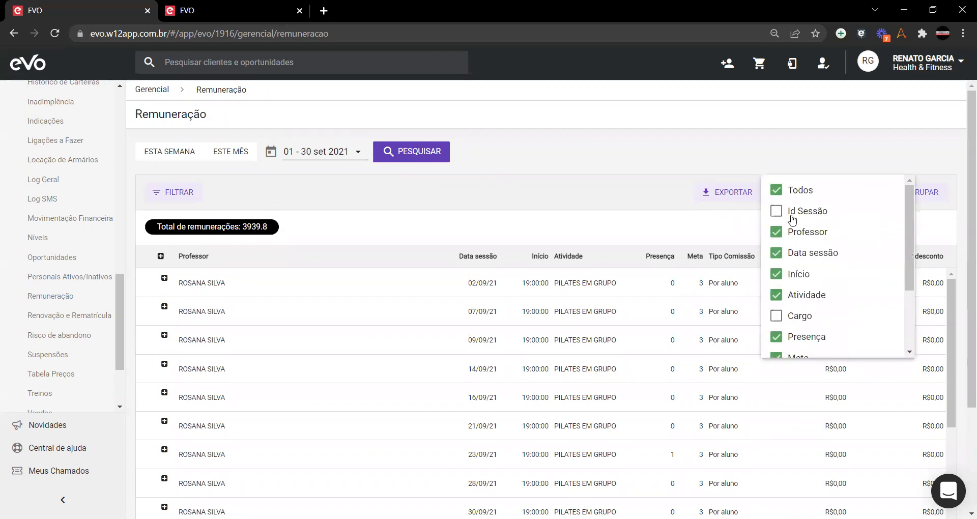
scroll(799, 221, "down", 2)
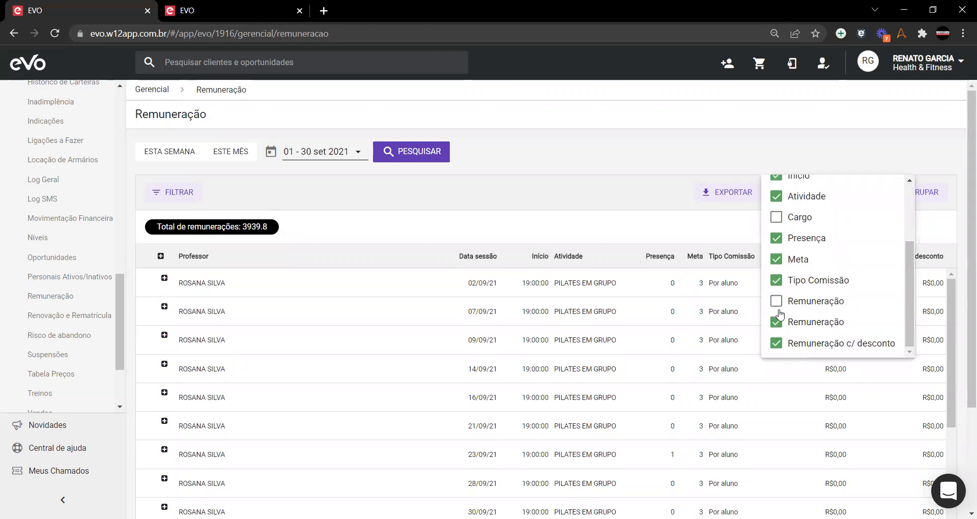
scroll(806, 321, "up", 2)
left_click(916, 218)
left_click(935, 191)
left_click(898, 223)
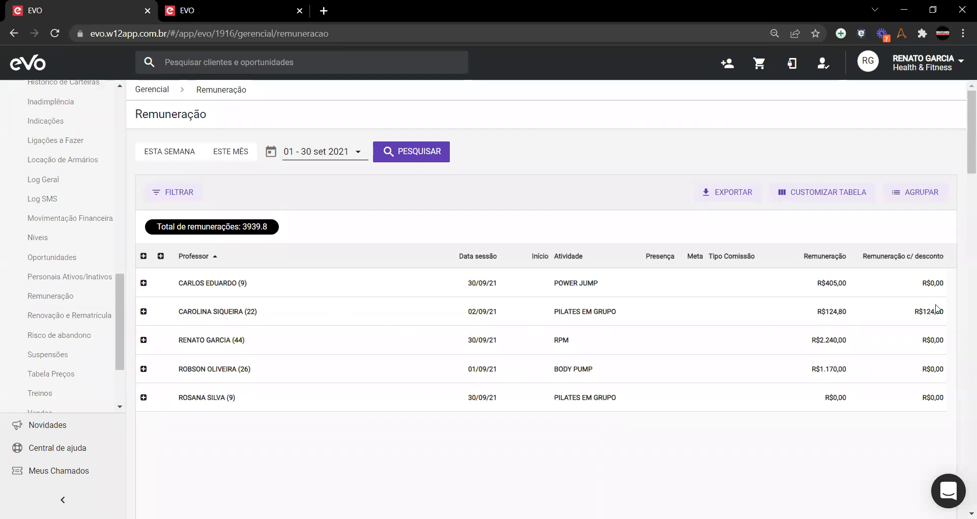
left_click(144, 341)
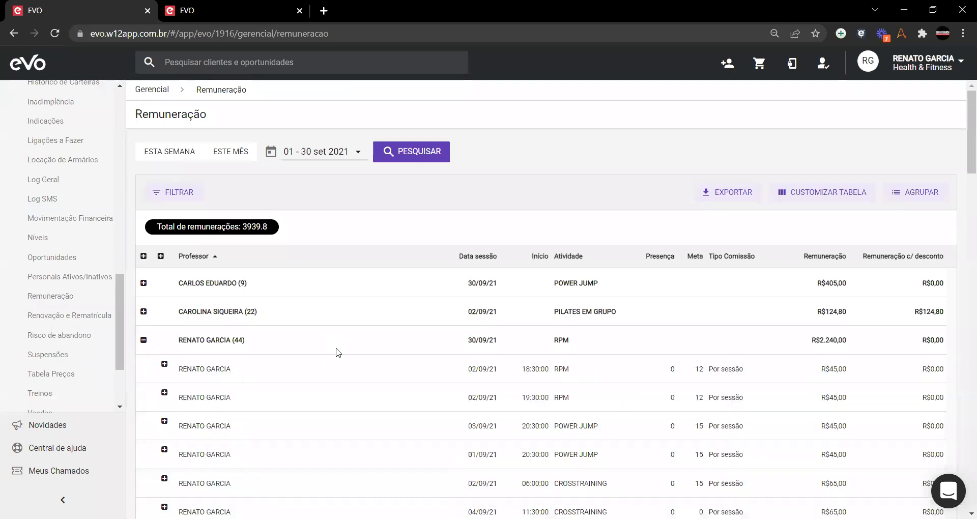
scroll(511, 378, "down", 3)
scroll(514, 379, "down", 1)
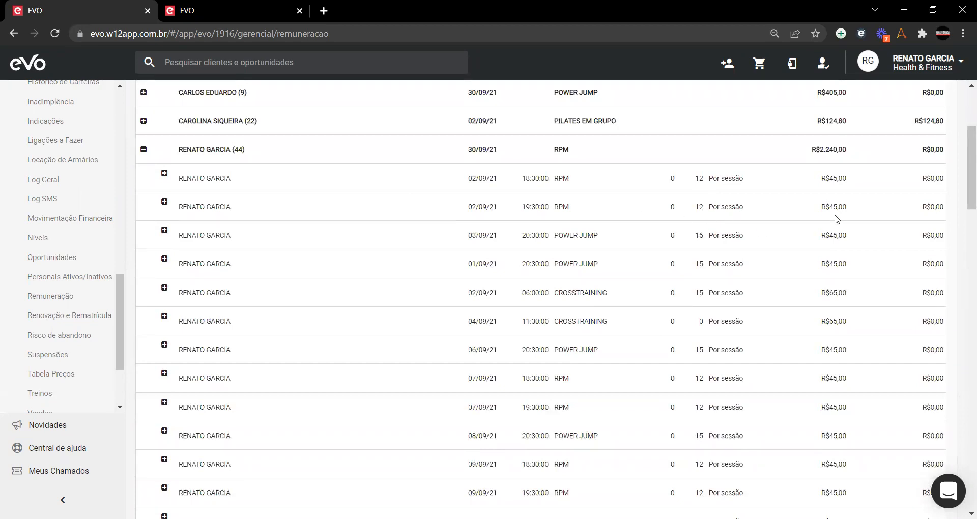
scroll(720, 274, "up", 3)
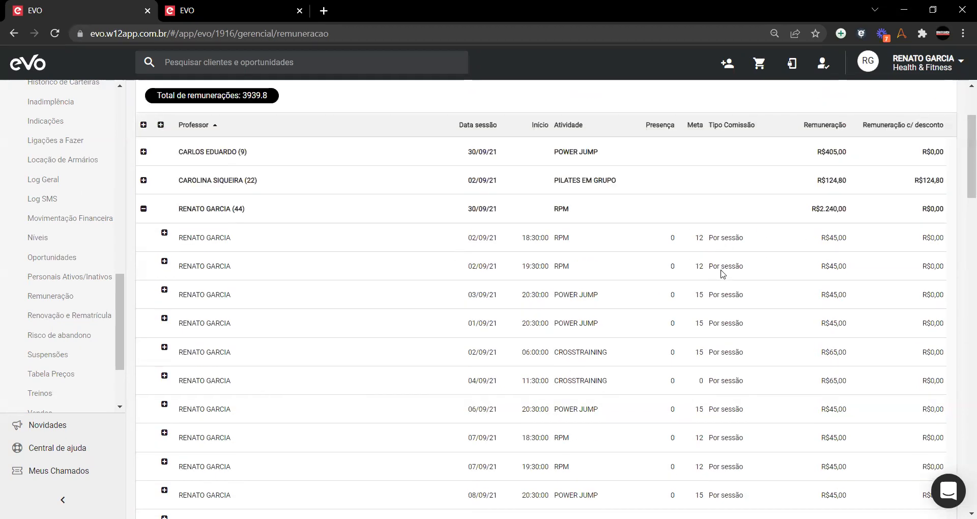
scroll(682, 386, "down", 2)
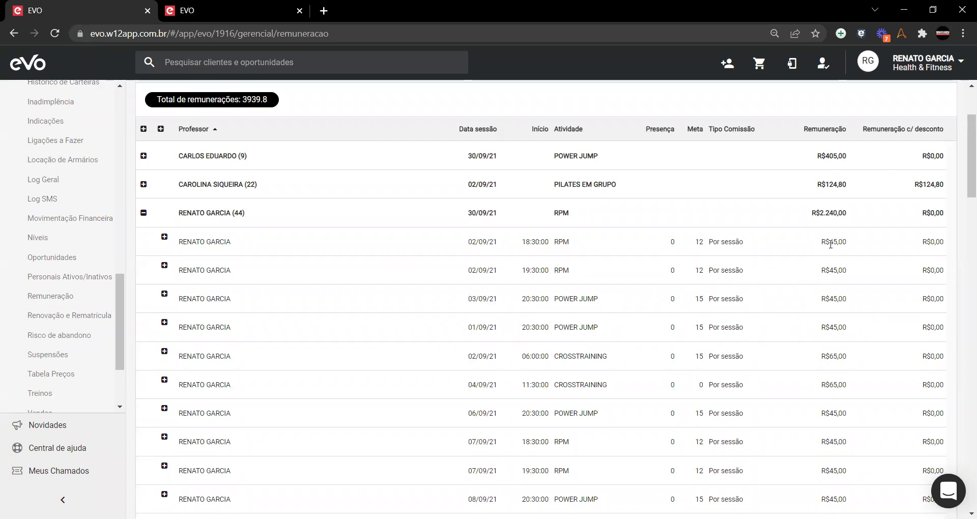
left_click_drag(831, 244, 853, 249)
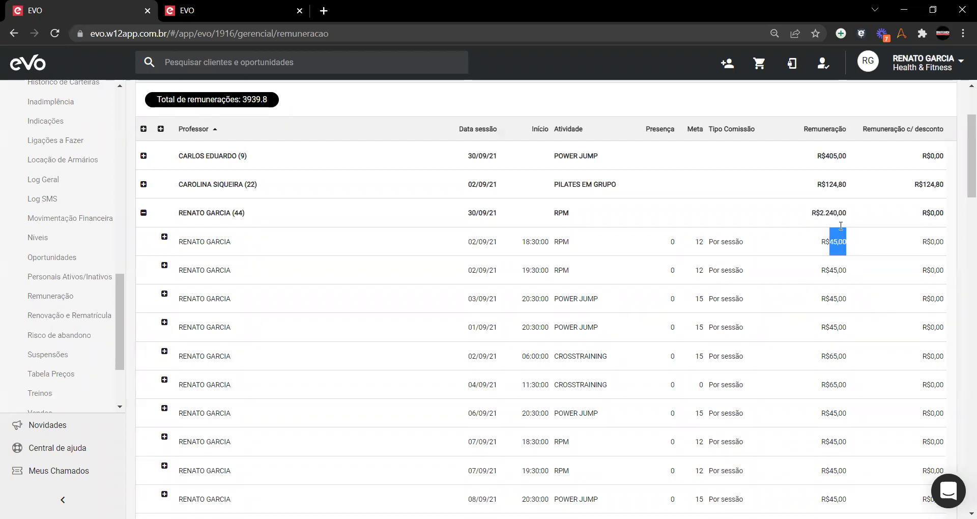
left_click(839, 274)
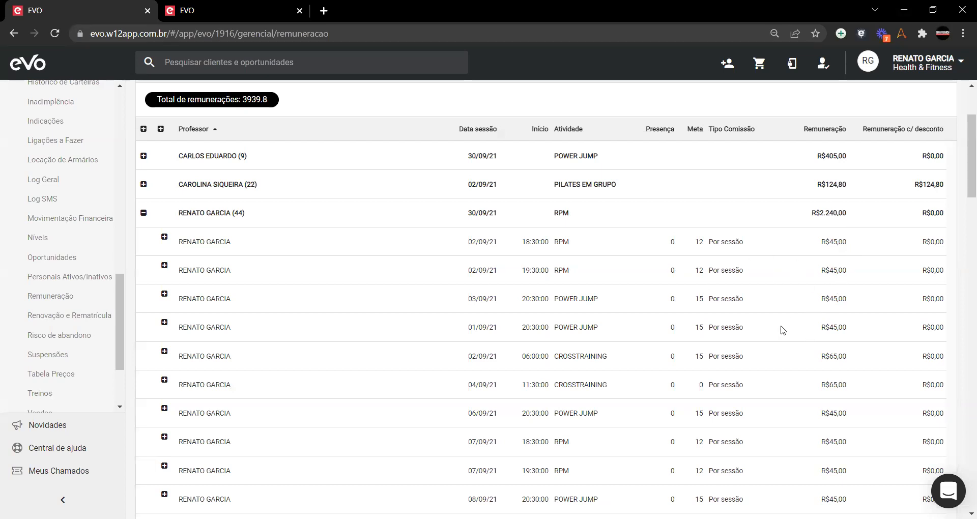
scroll(674, 323, "down", 3)
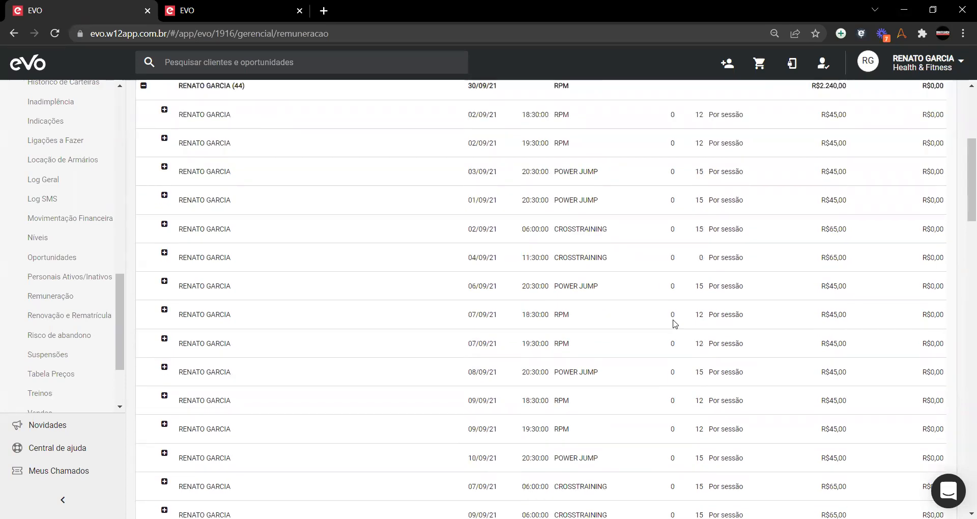
scroll(675, 323, "down", 5)
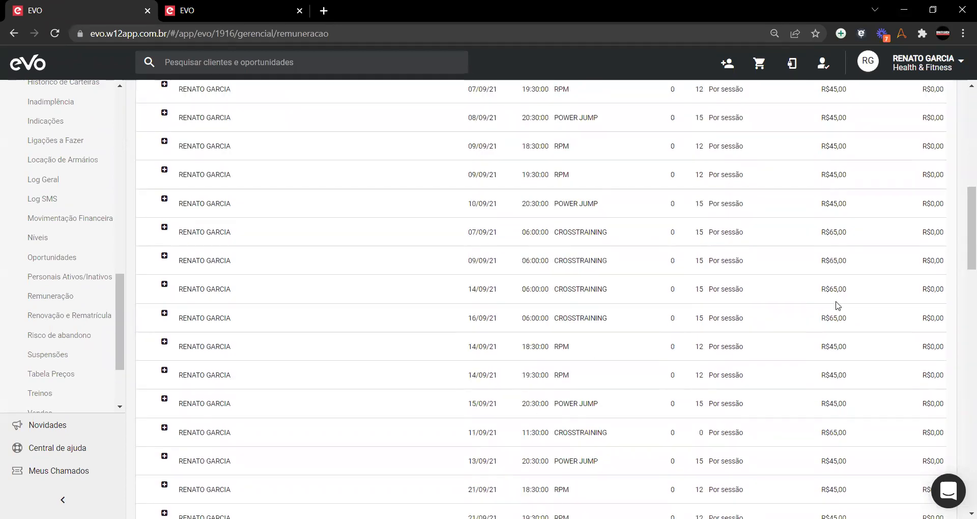
scroll(837, 305, "down", 4)
scroll(840, 318, "up", 12)
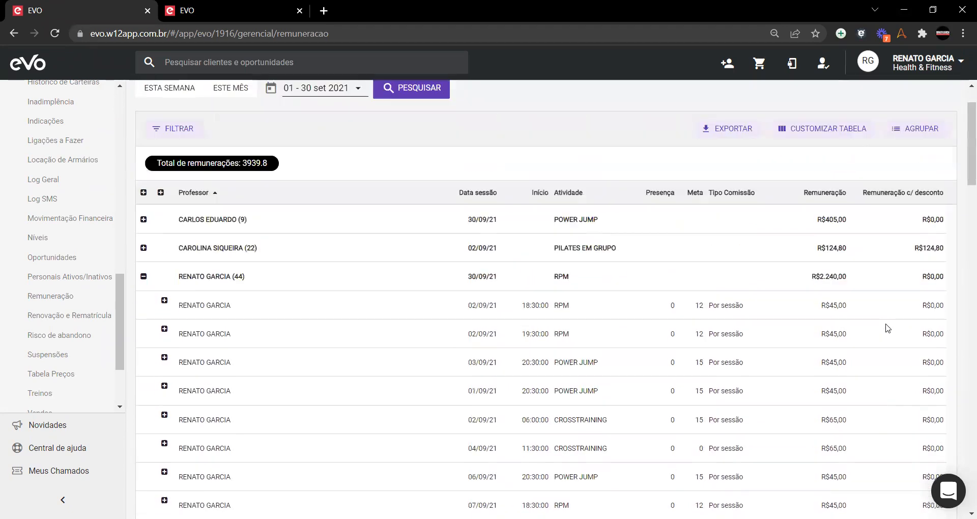
scroll(889, 329, "up", 2)
left_click(144, 339)
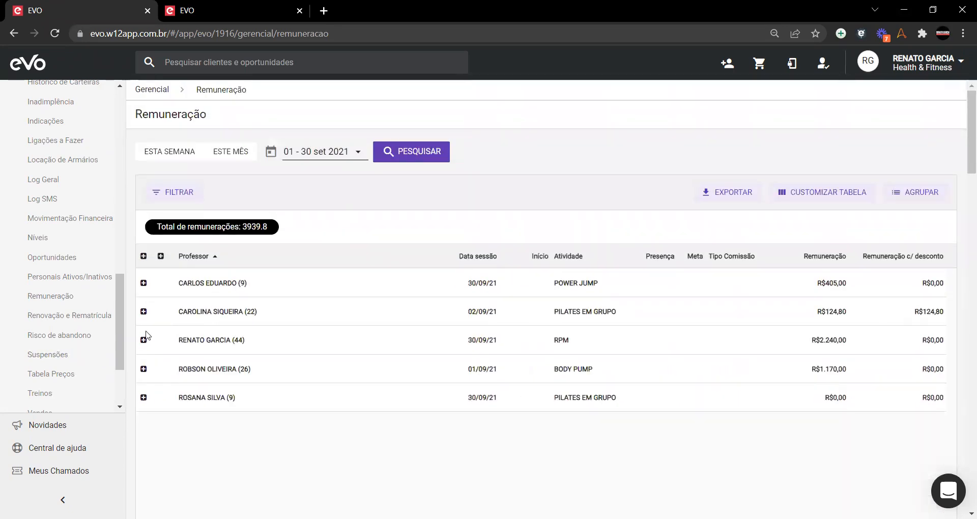
left_click(144, 311)
scroll(631, 429, "down", 1)
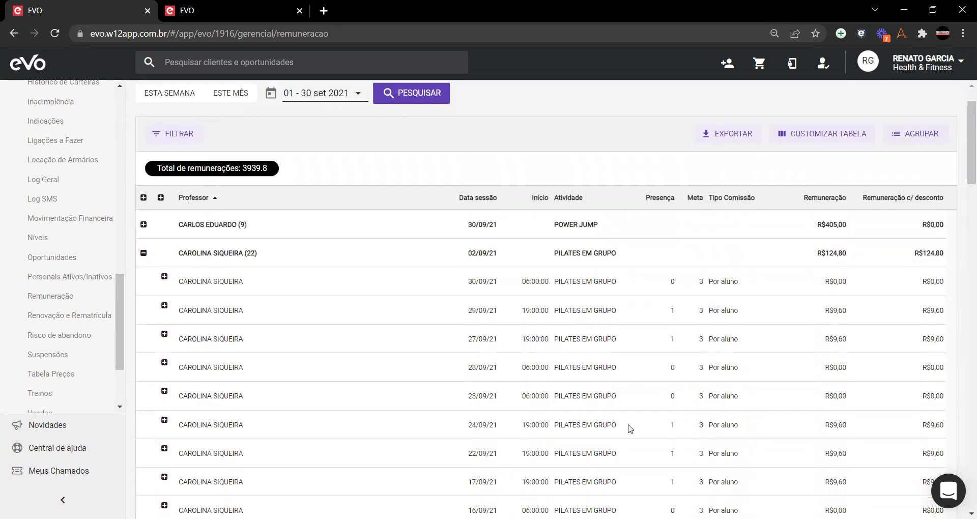
scroll(630, 429, "down", 1)
scroll(809, 327, "down", 2)
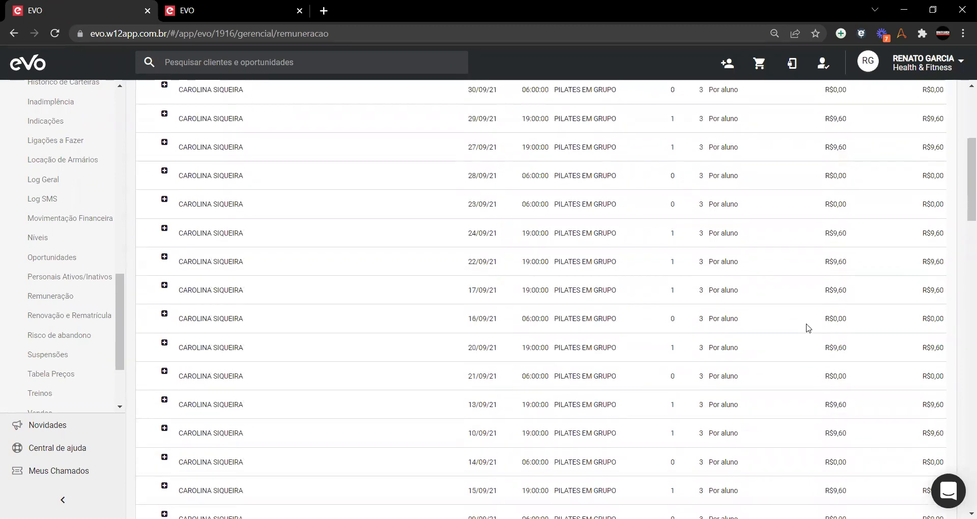
scroll(712, 234, "up", 2)
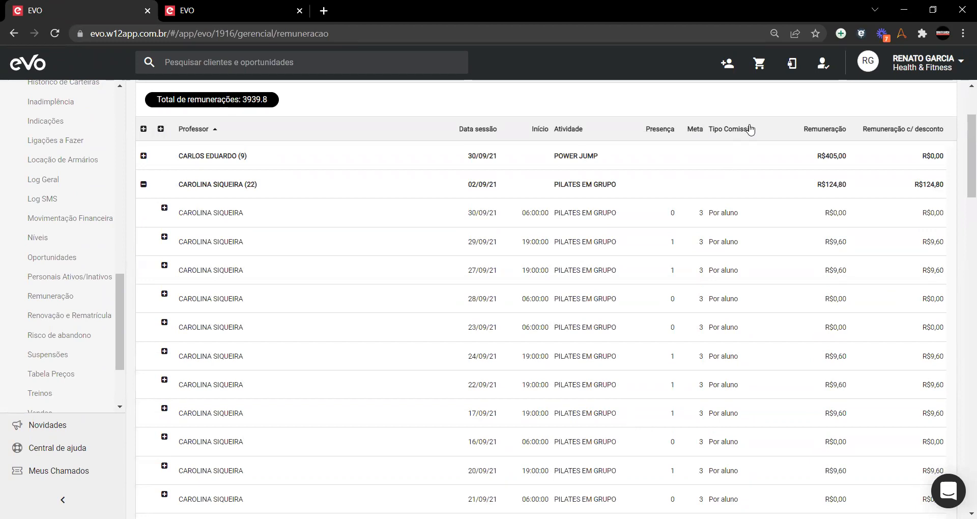
scroll(689, 388, "down", 3)
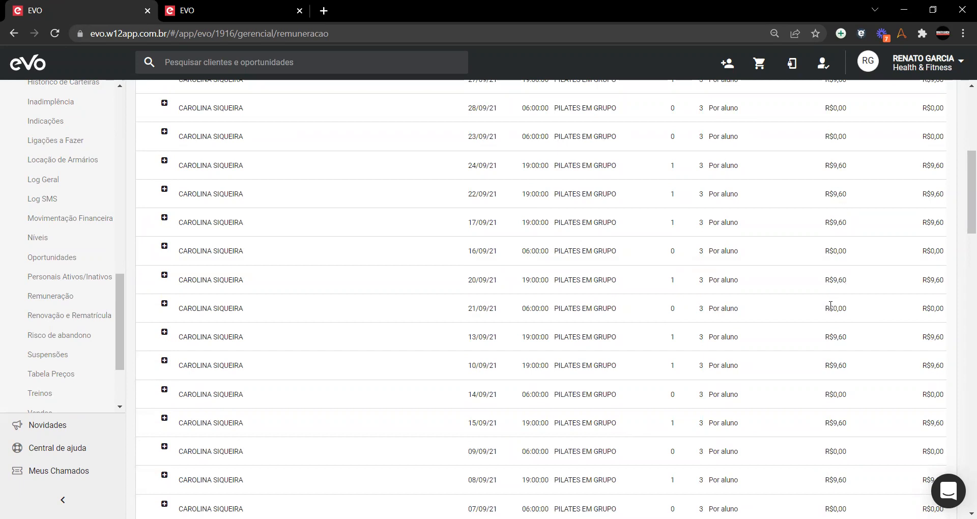
scroll(831, 305, "down", 4)
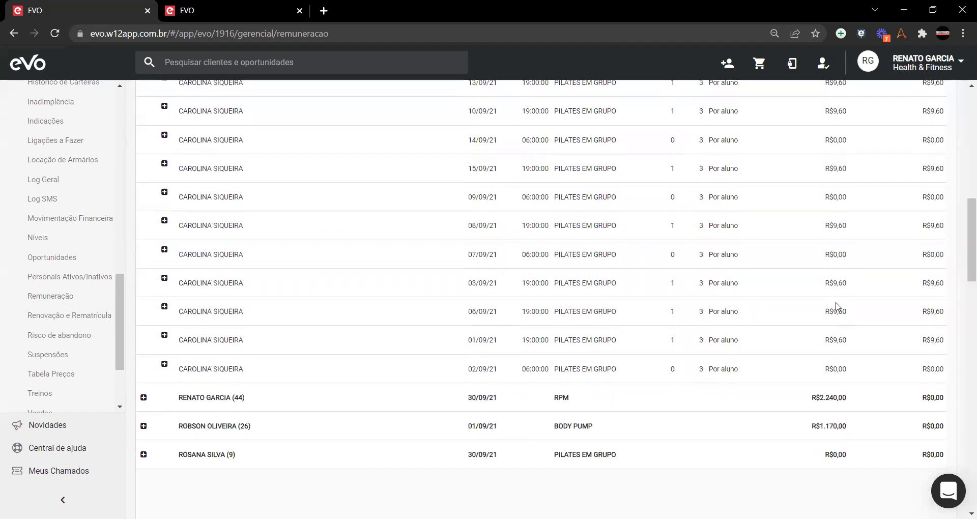
scroll(934, 351, "up", 8)
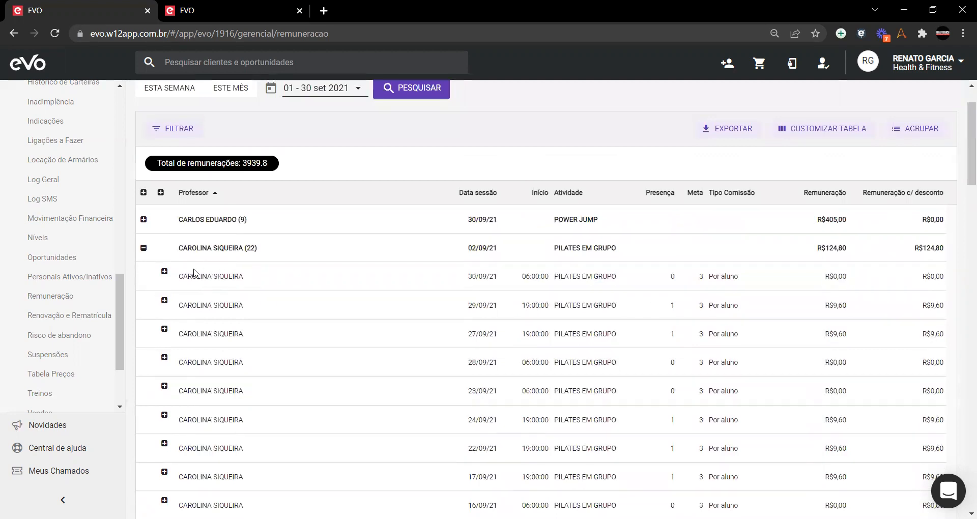
left_click(143, 249)
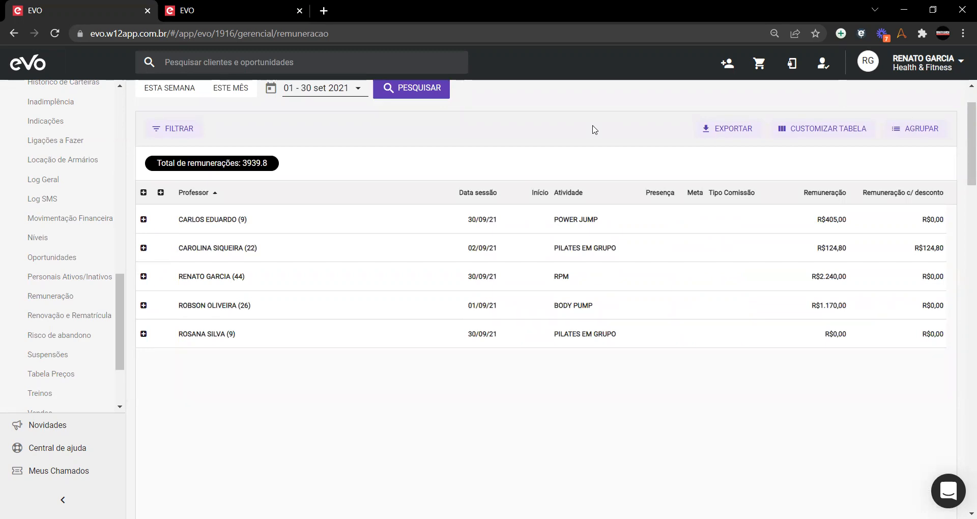
scroll(843, 326, "up", 2)
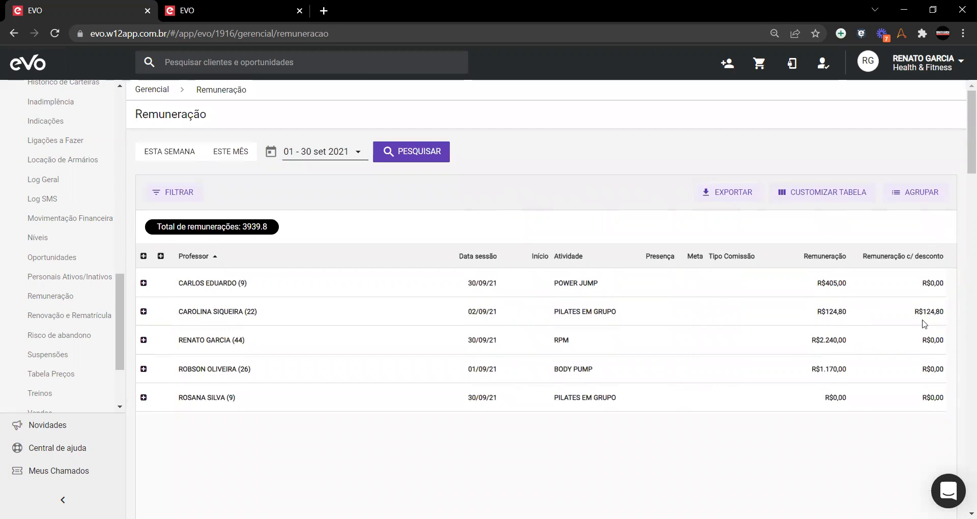
left_click_drag(924, 312, 948, 314)
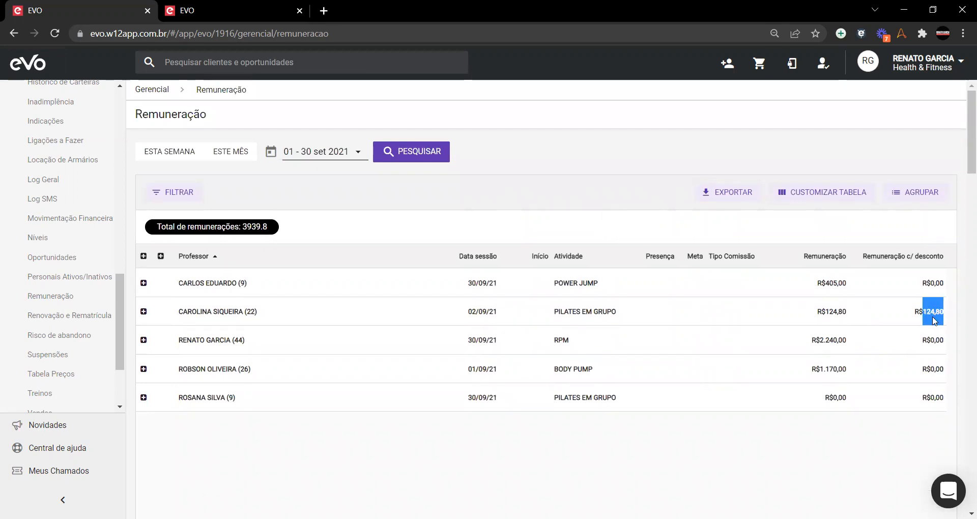
left_click(926, 311)
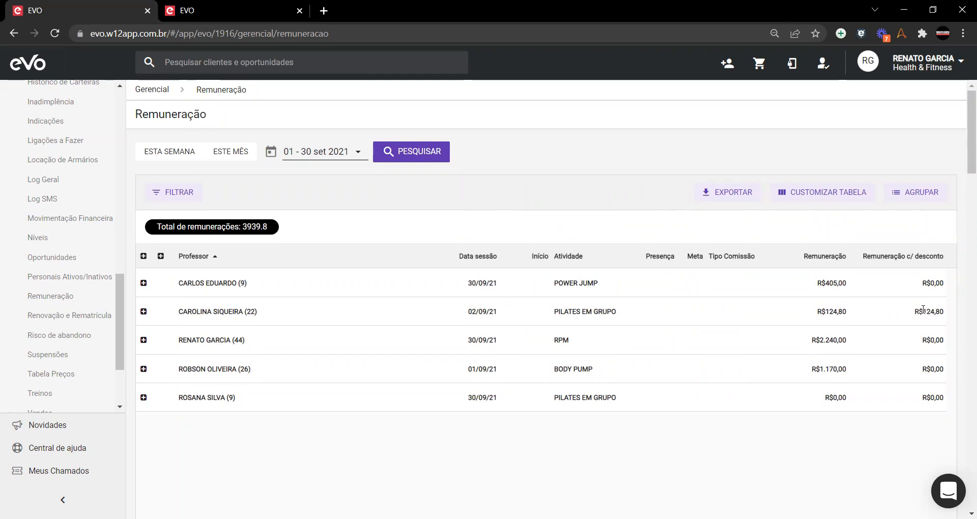
left_click_drag(924, 311, 947, 322)
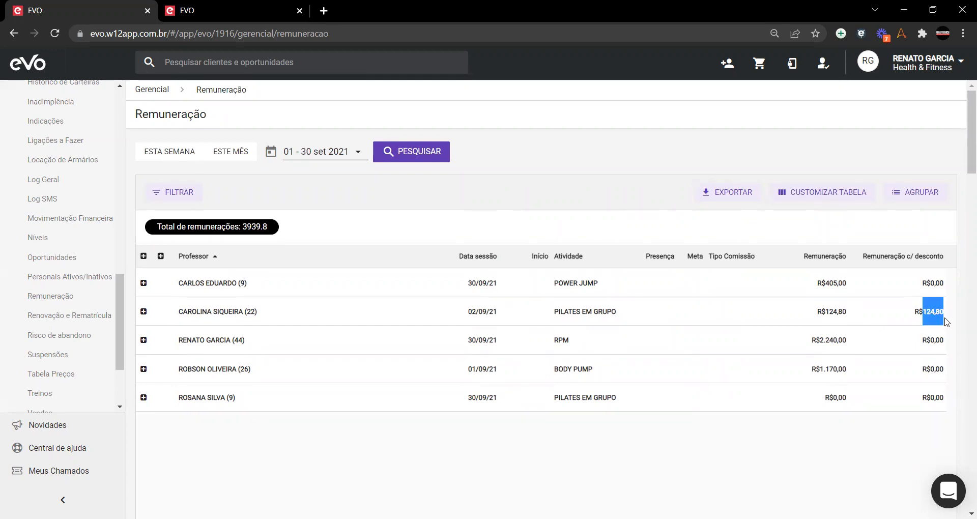
left_click(920, 312)
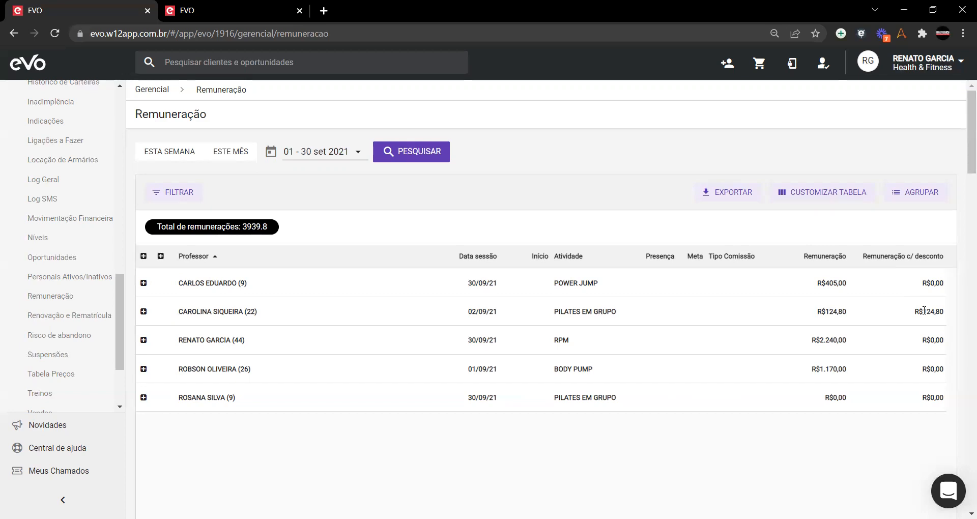
mouse_move(925, 311)
left_mouse_down()
mouse_move(950, 317)
mouse_move(939, 313)
left_mouse_up()
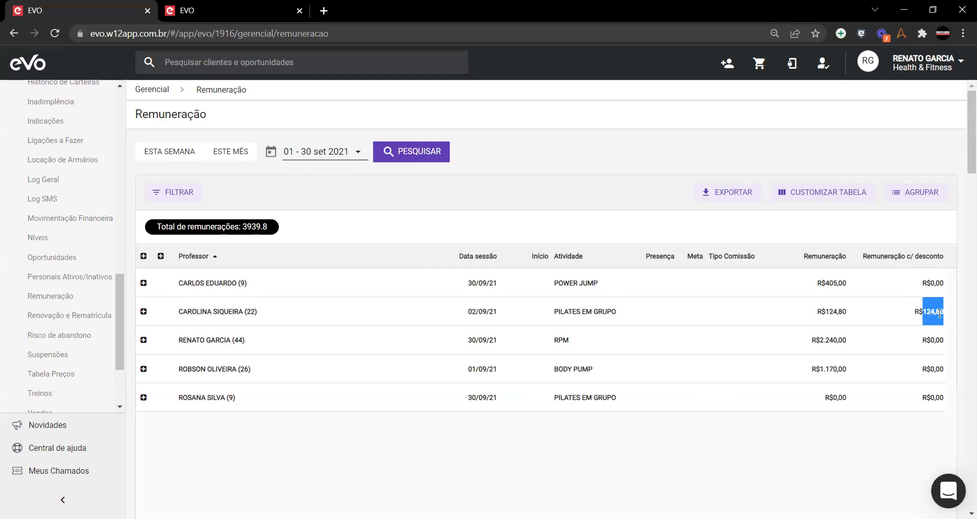
left_click(930, 311)
mouse_move(930, 312)
left_mouse_down()
mouse_move(950, 314)
mouse_move(939, 313)
left_mouse_up()
left_click(940, 313)
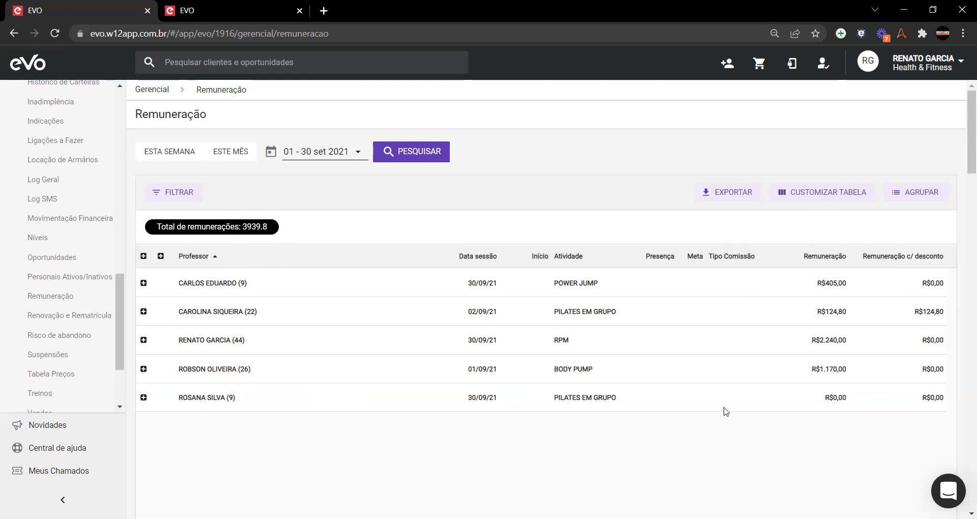
left_click(144, 312)
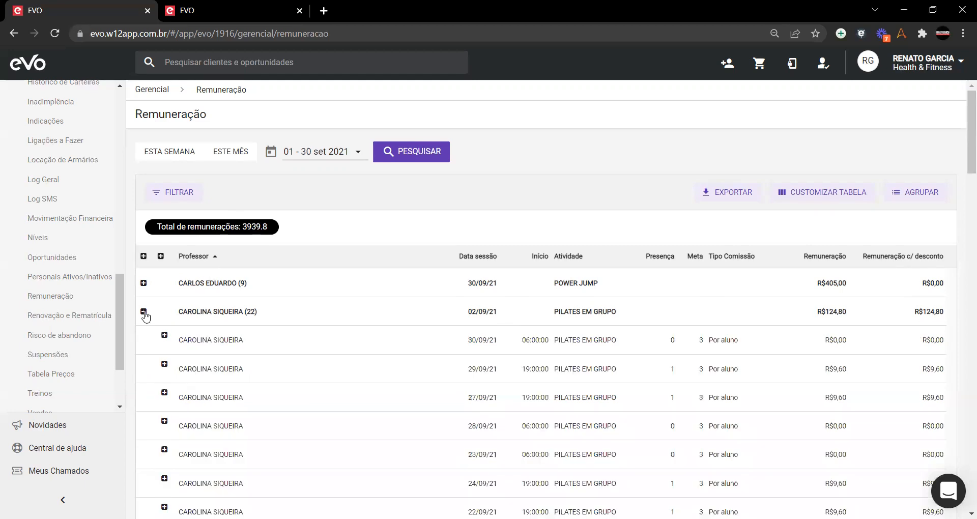
left_click(164, 365)
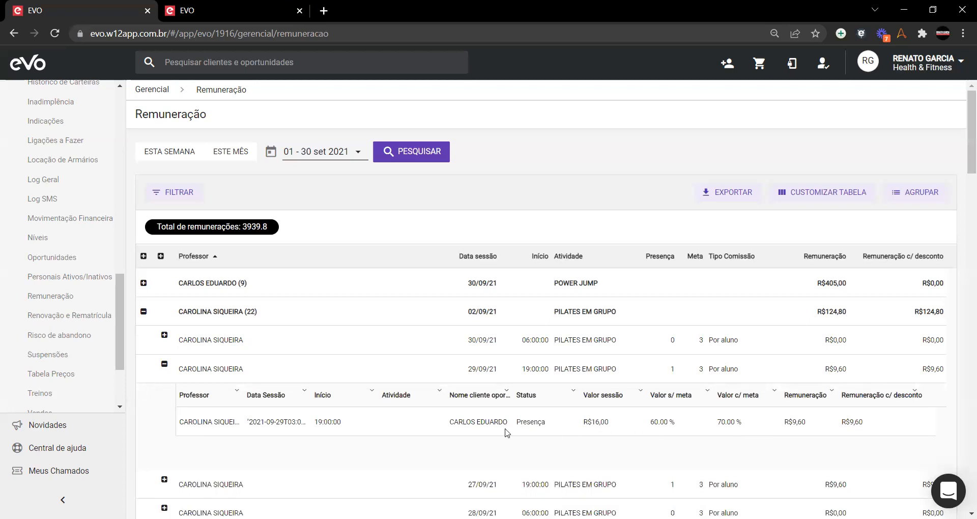
left_click(165, 365)
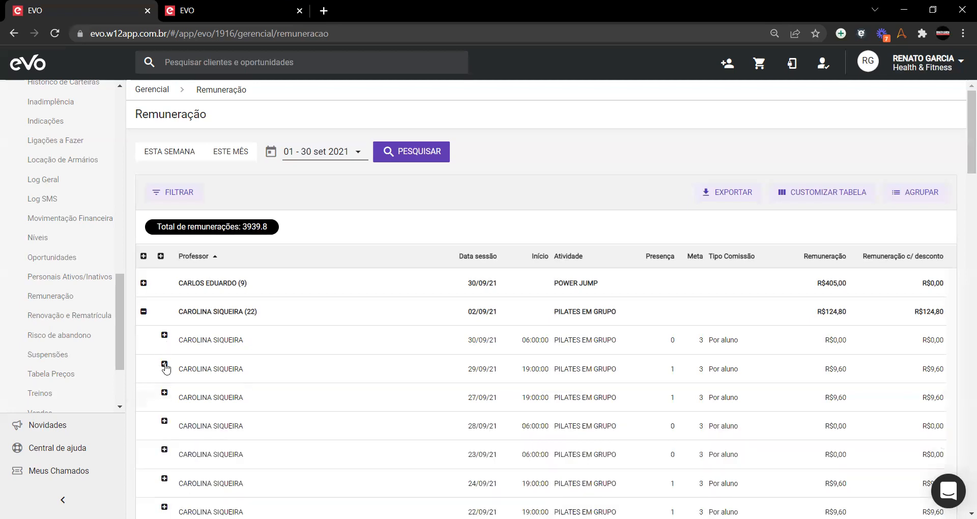
left_click(145, 313)
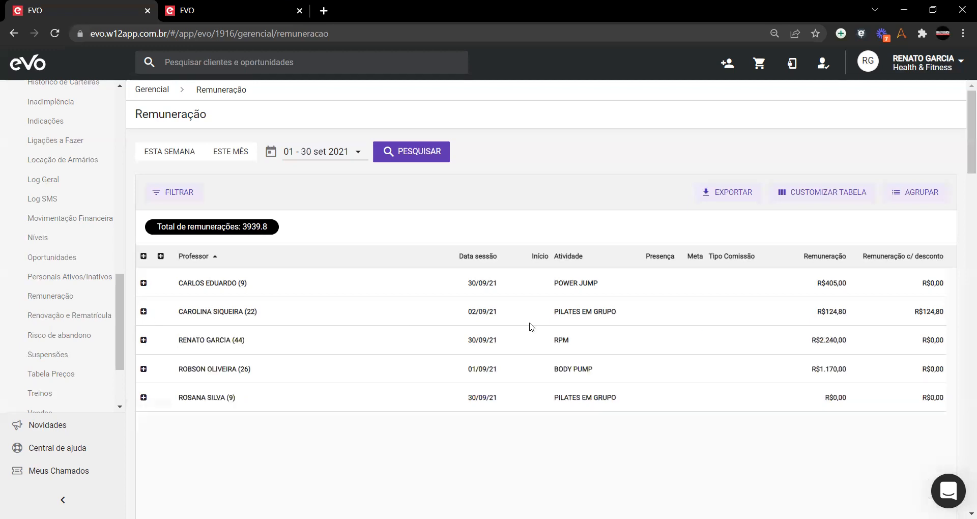